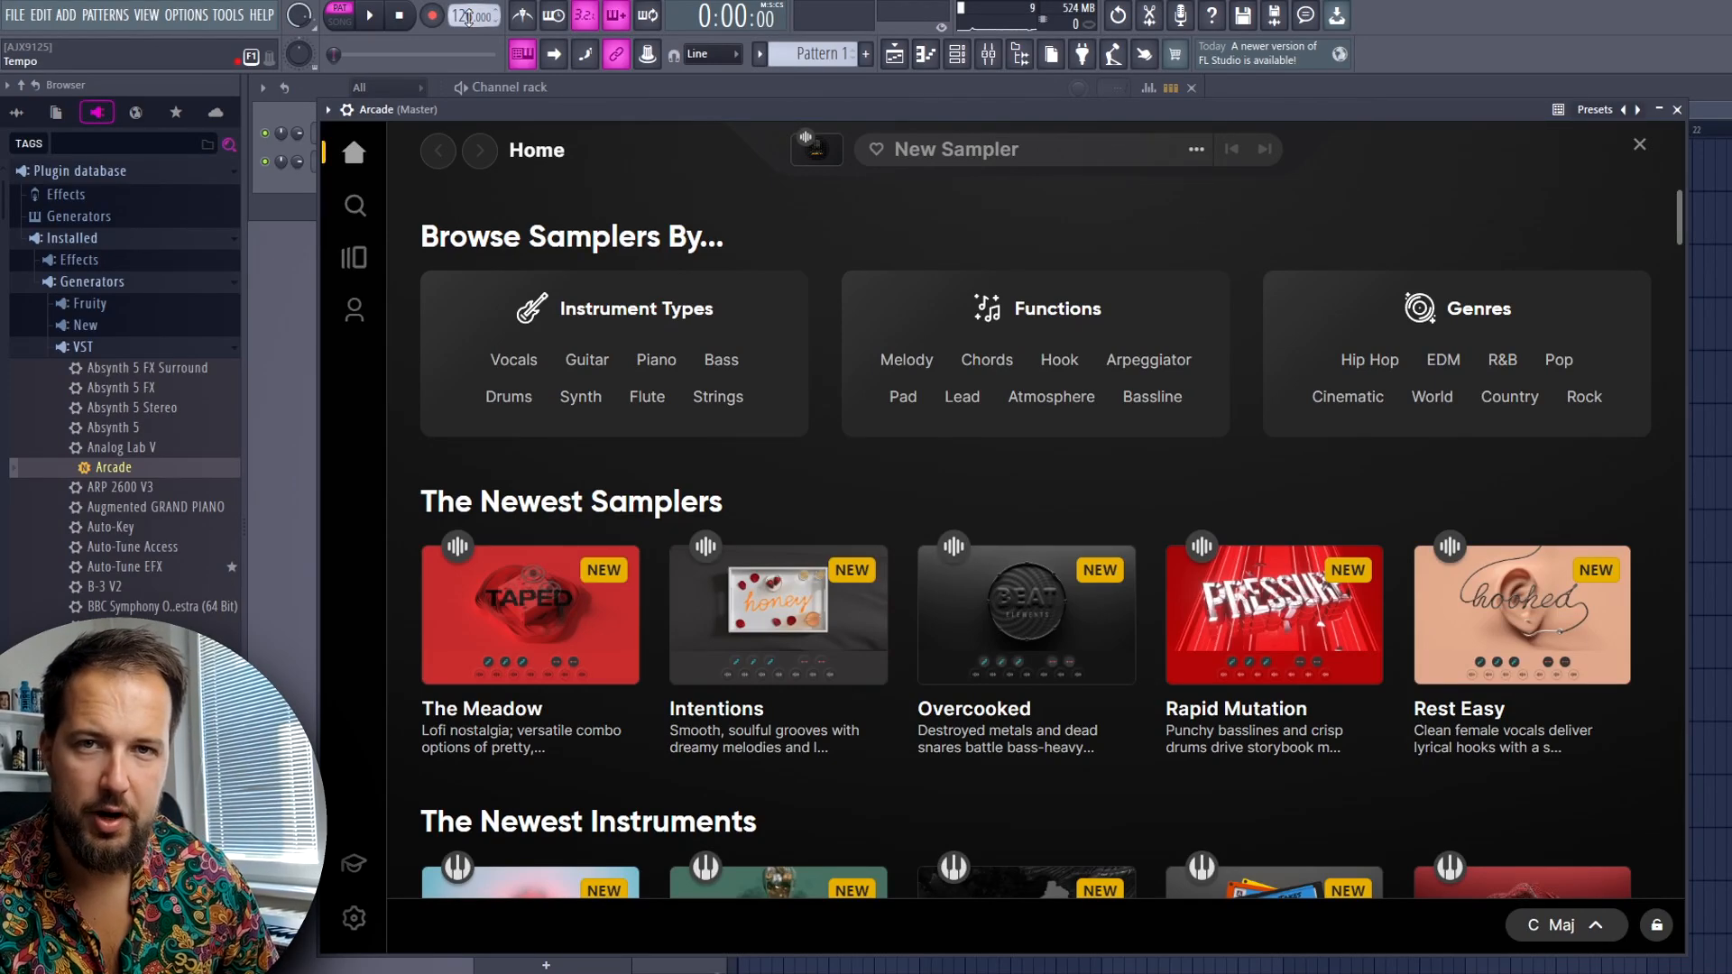
Browse Arcade's lines and open the Warehouse line
mouse_move(910, 648)
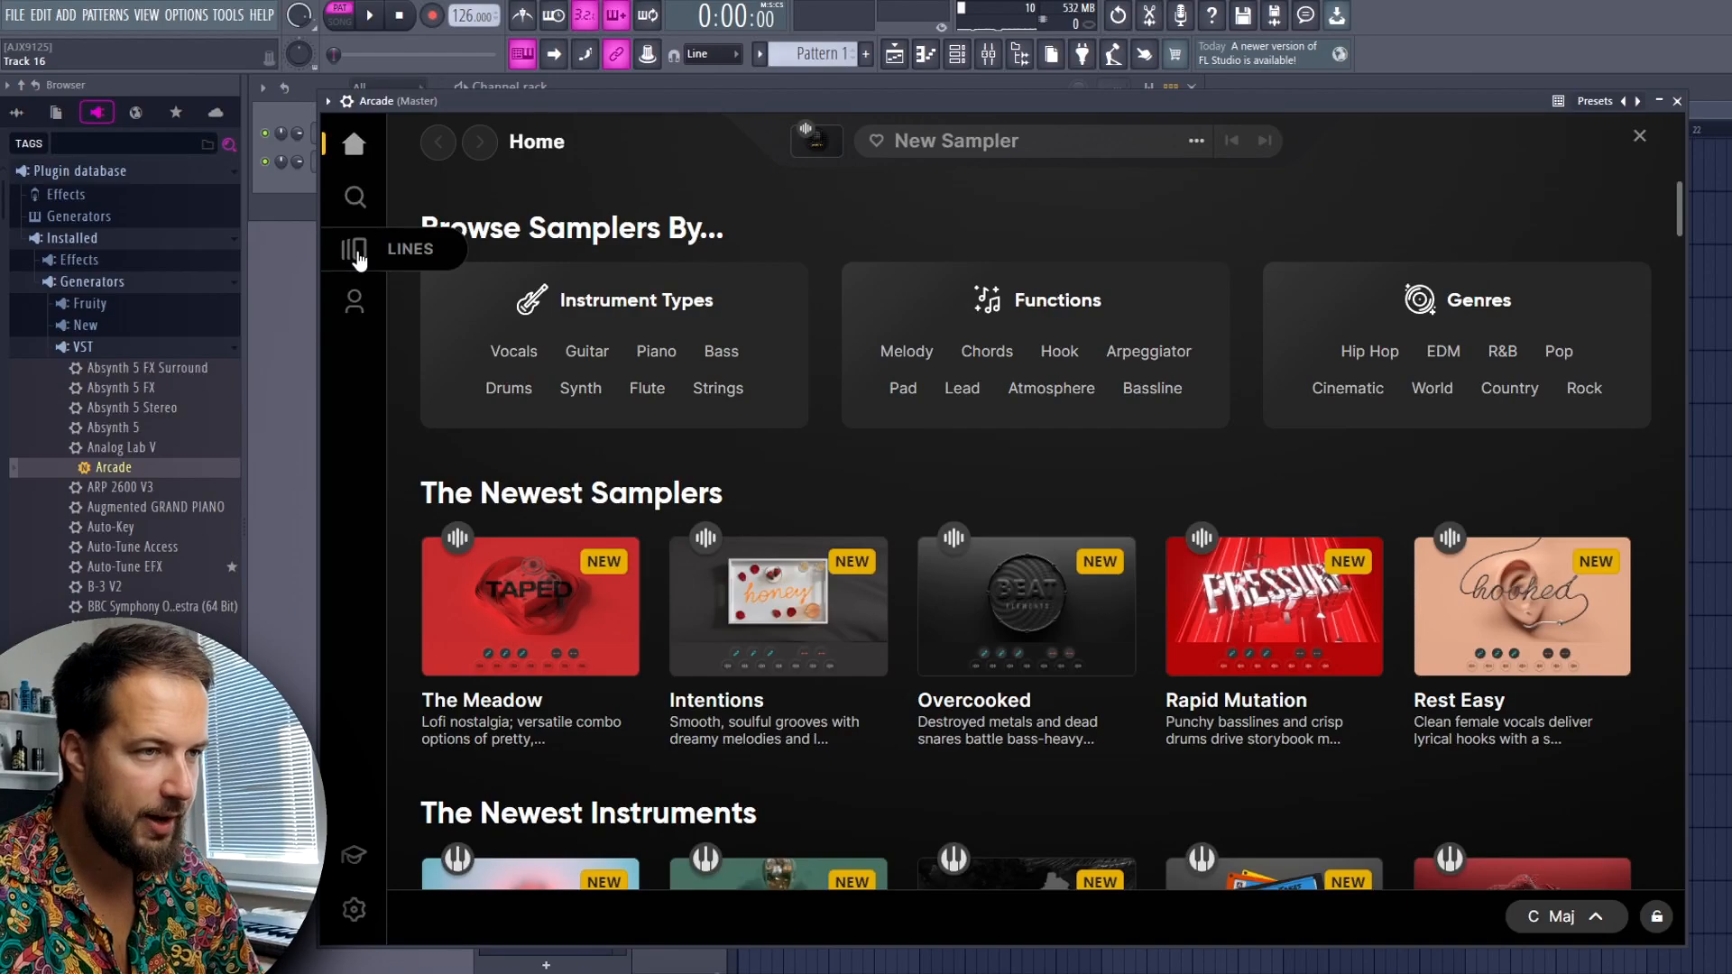
left_click(357, 253)
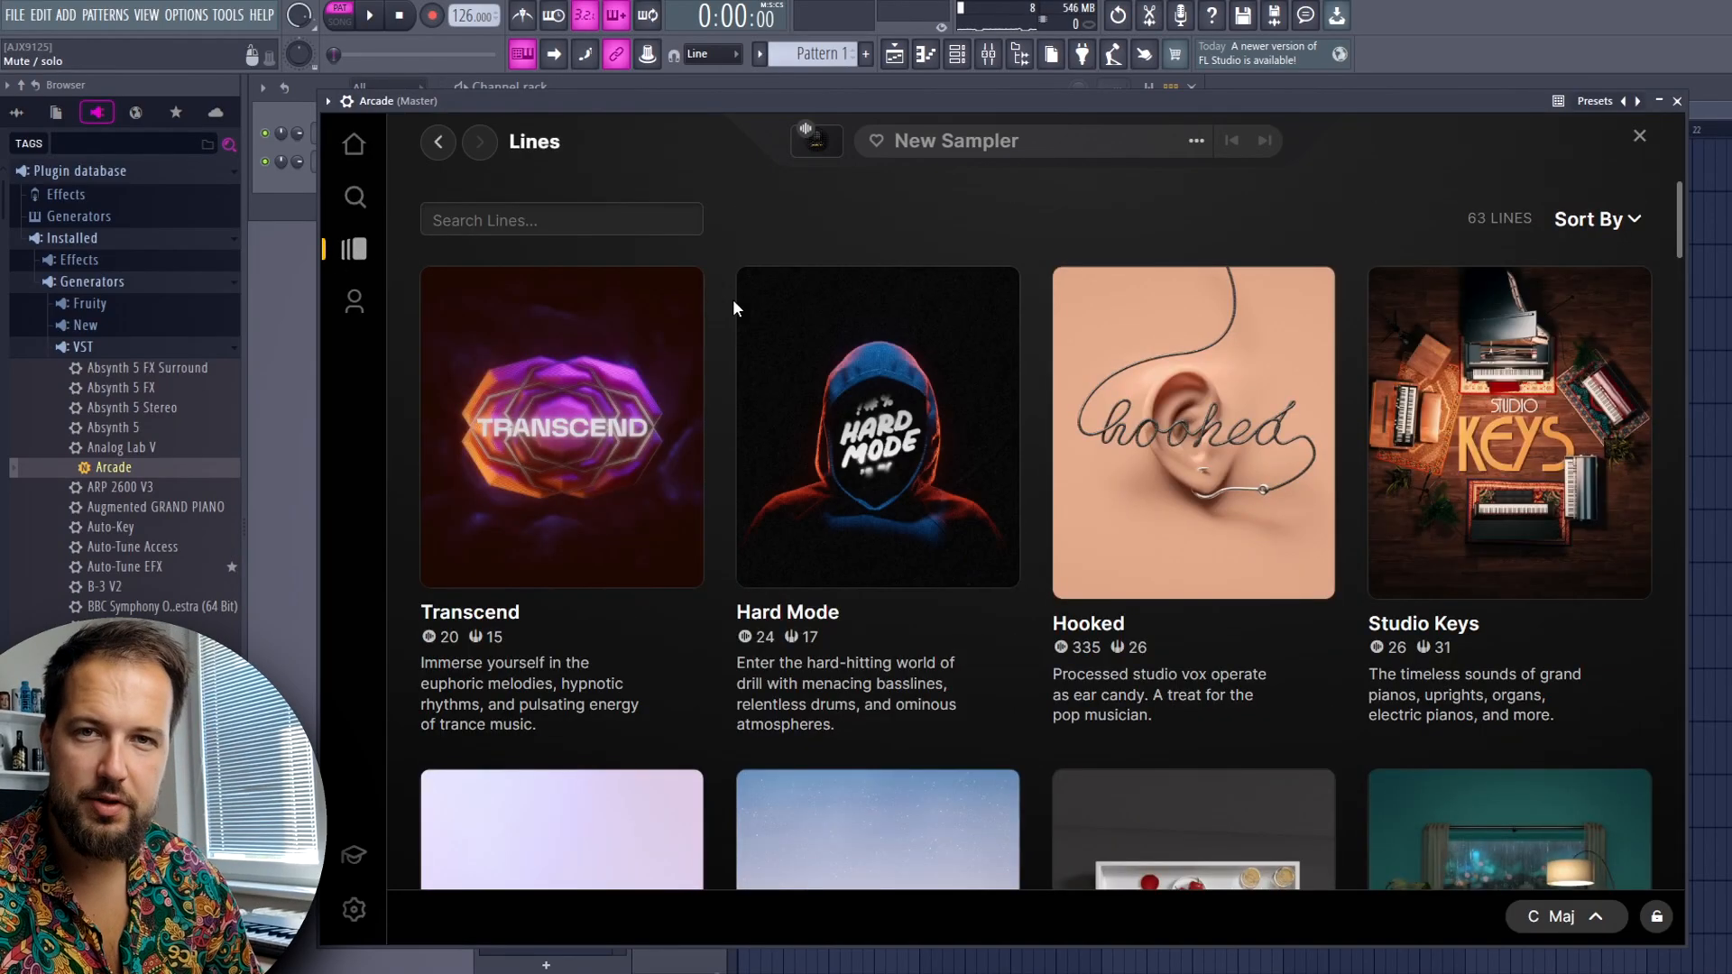
scroll(909, 270, "down", 12)
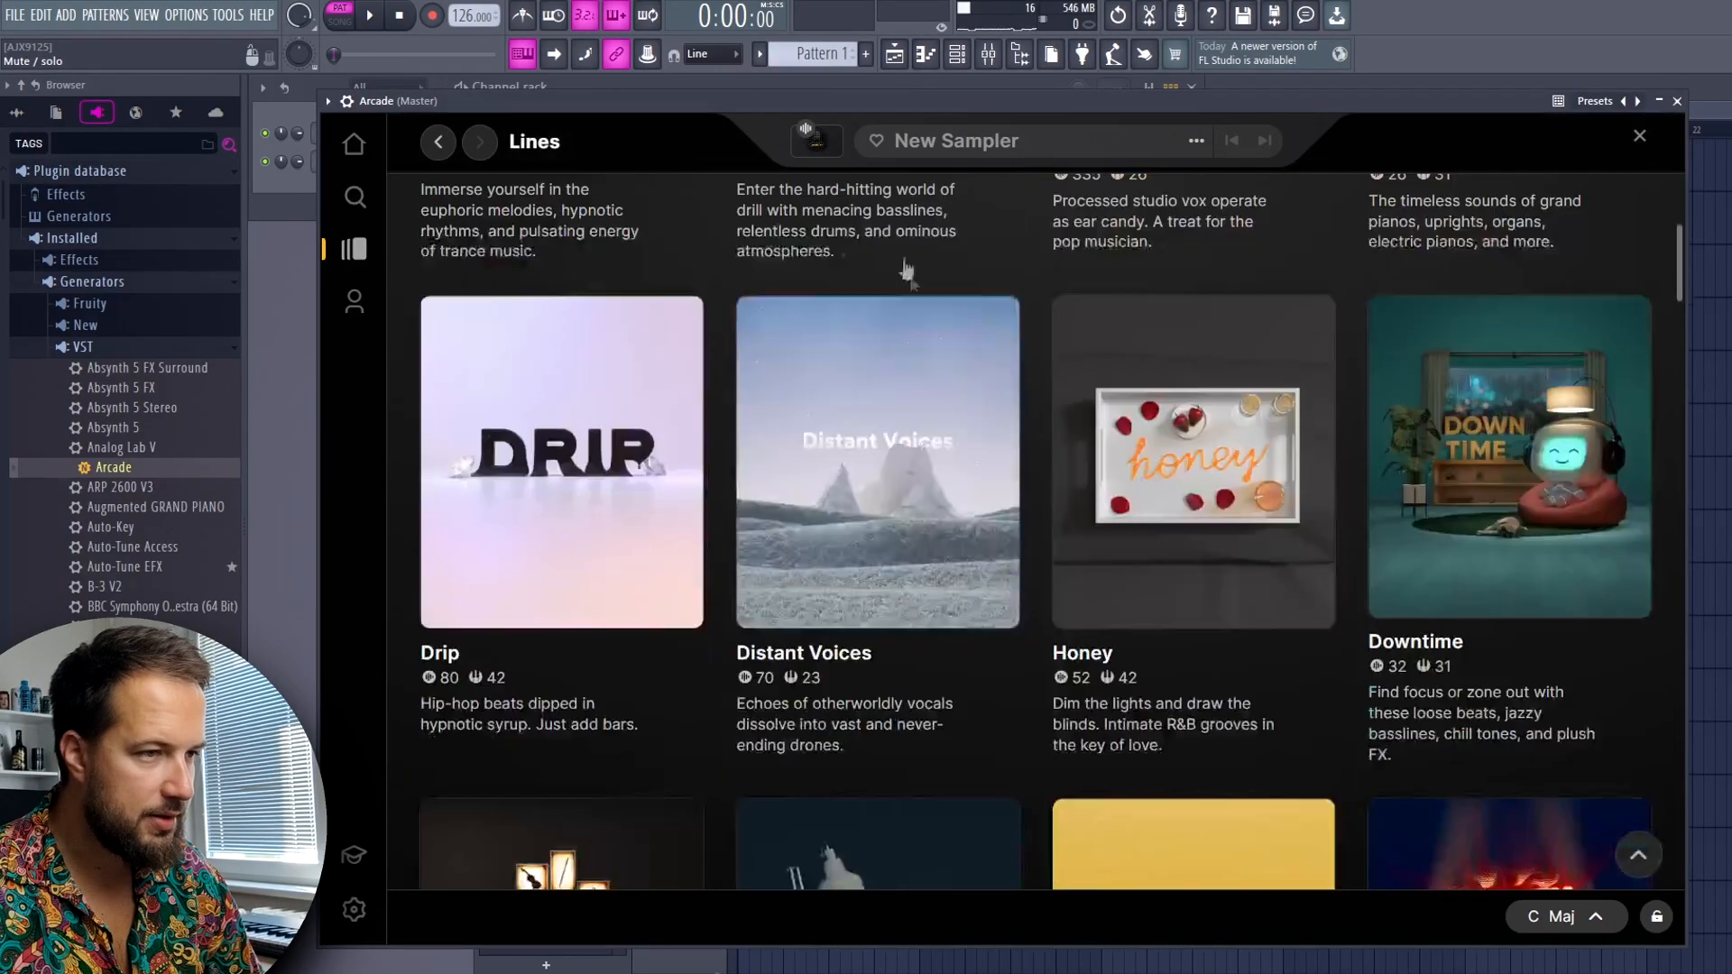
scroll(913, 344, "down", 8)
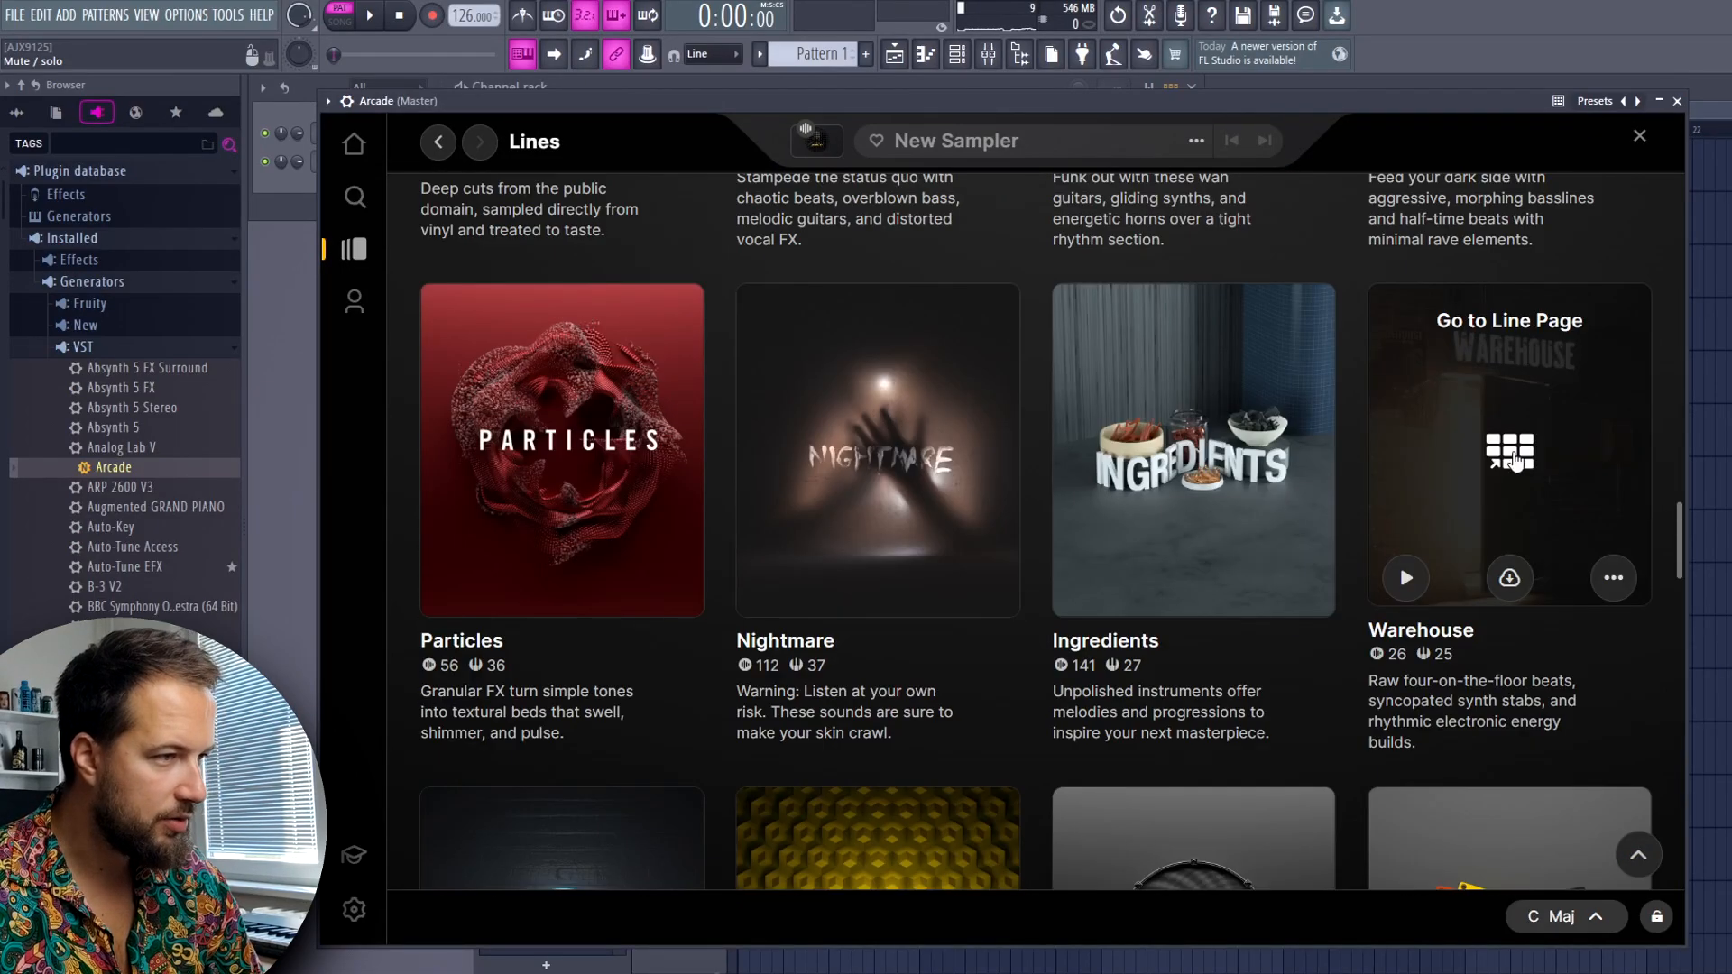
left_click(1514, 456)
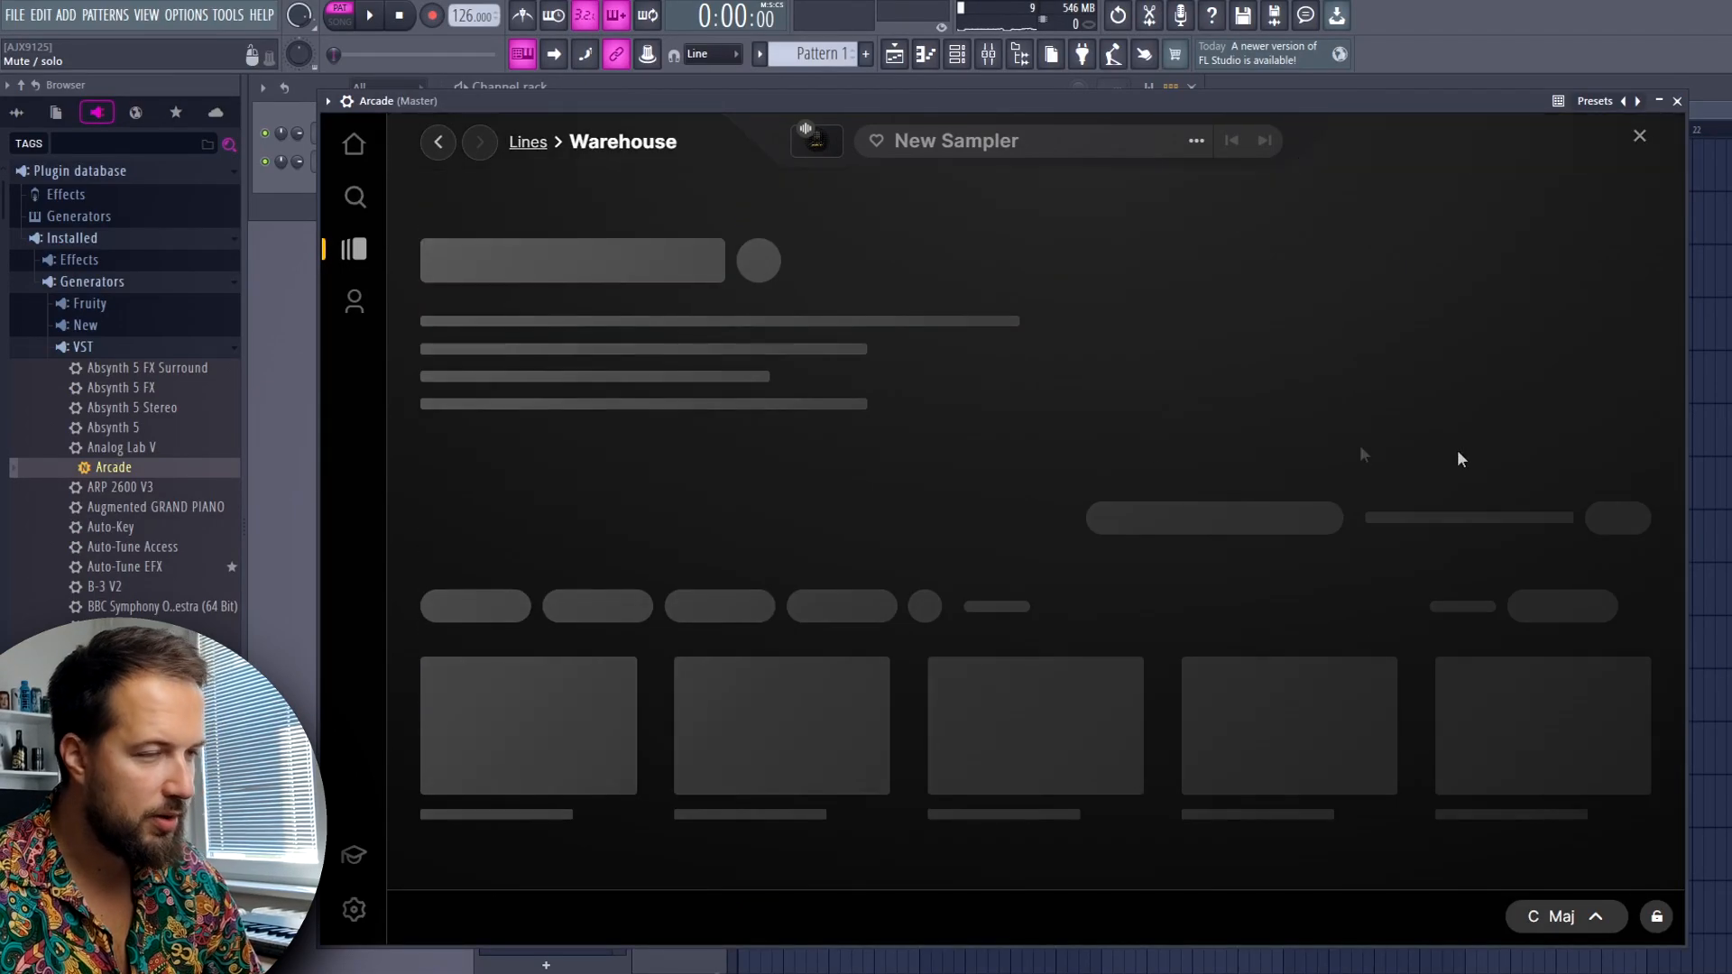
Preview the Basement Bounce sampler in the Warehouse line and stop the preview
scroll(1314, 606, "down", 4)
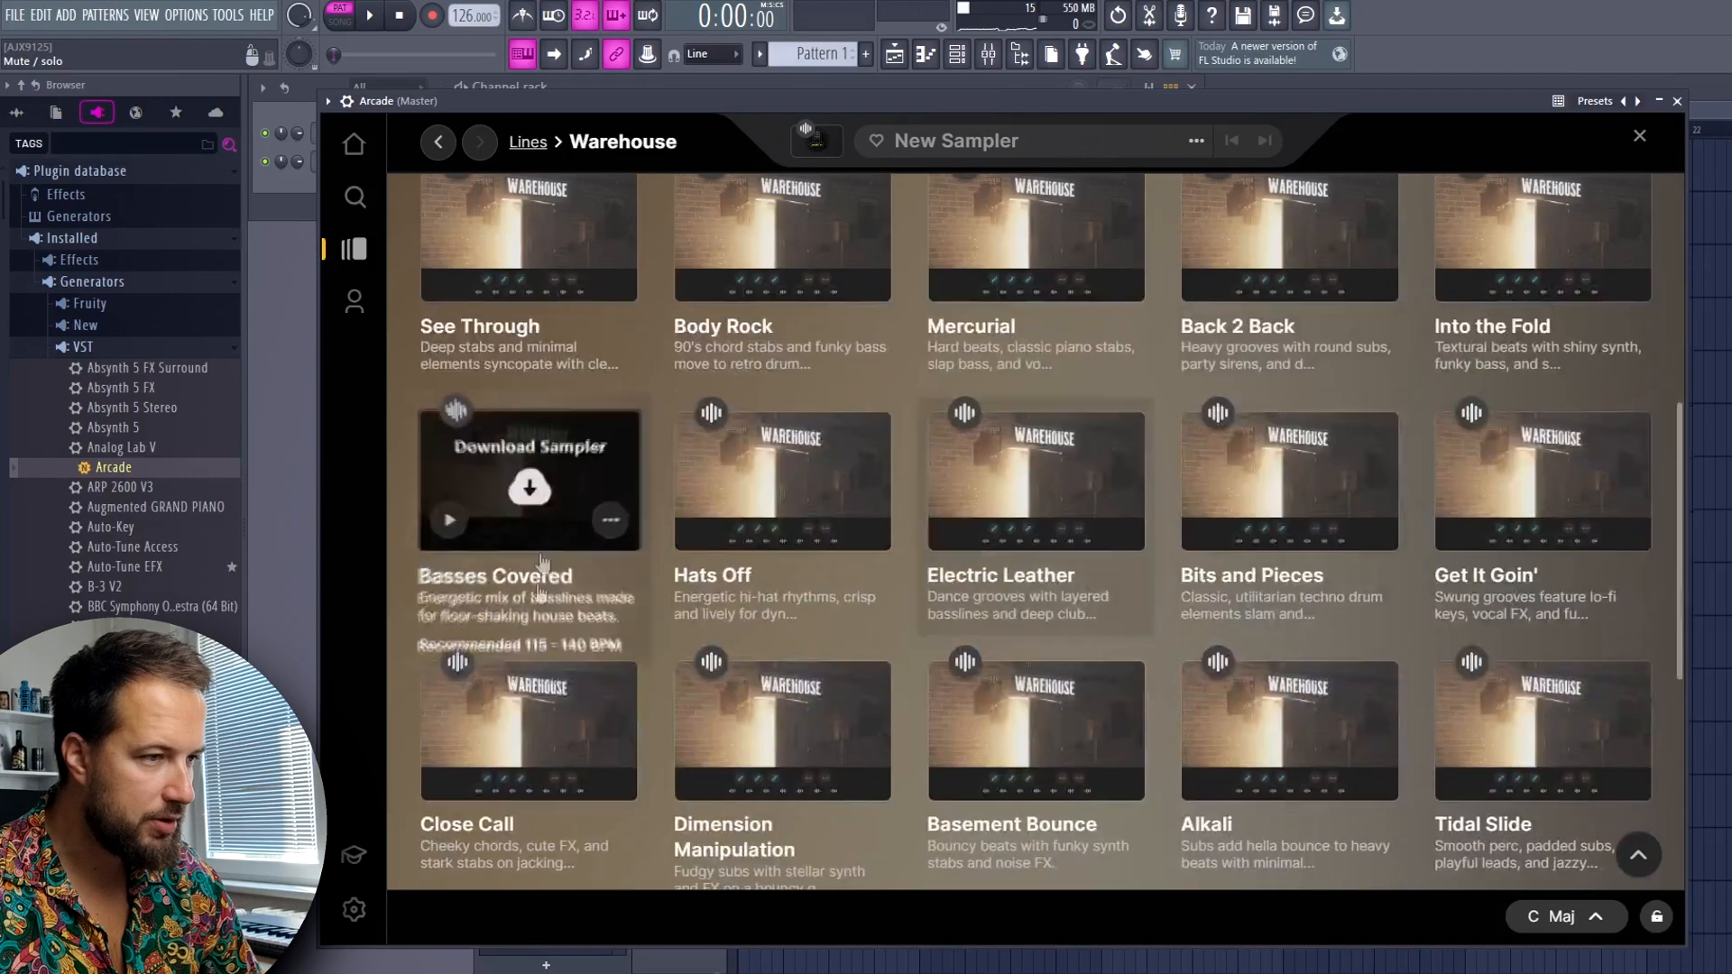
scroll(1001, 581, "down", 3)
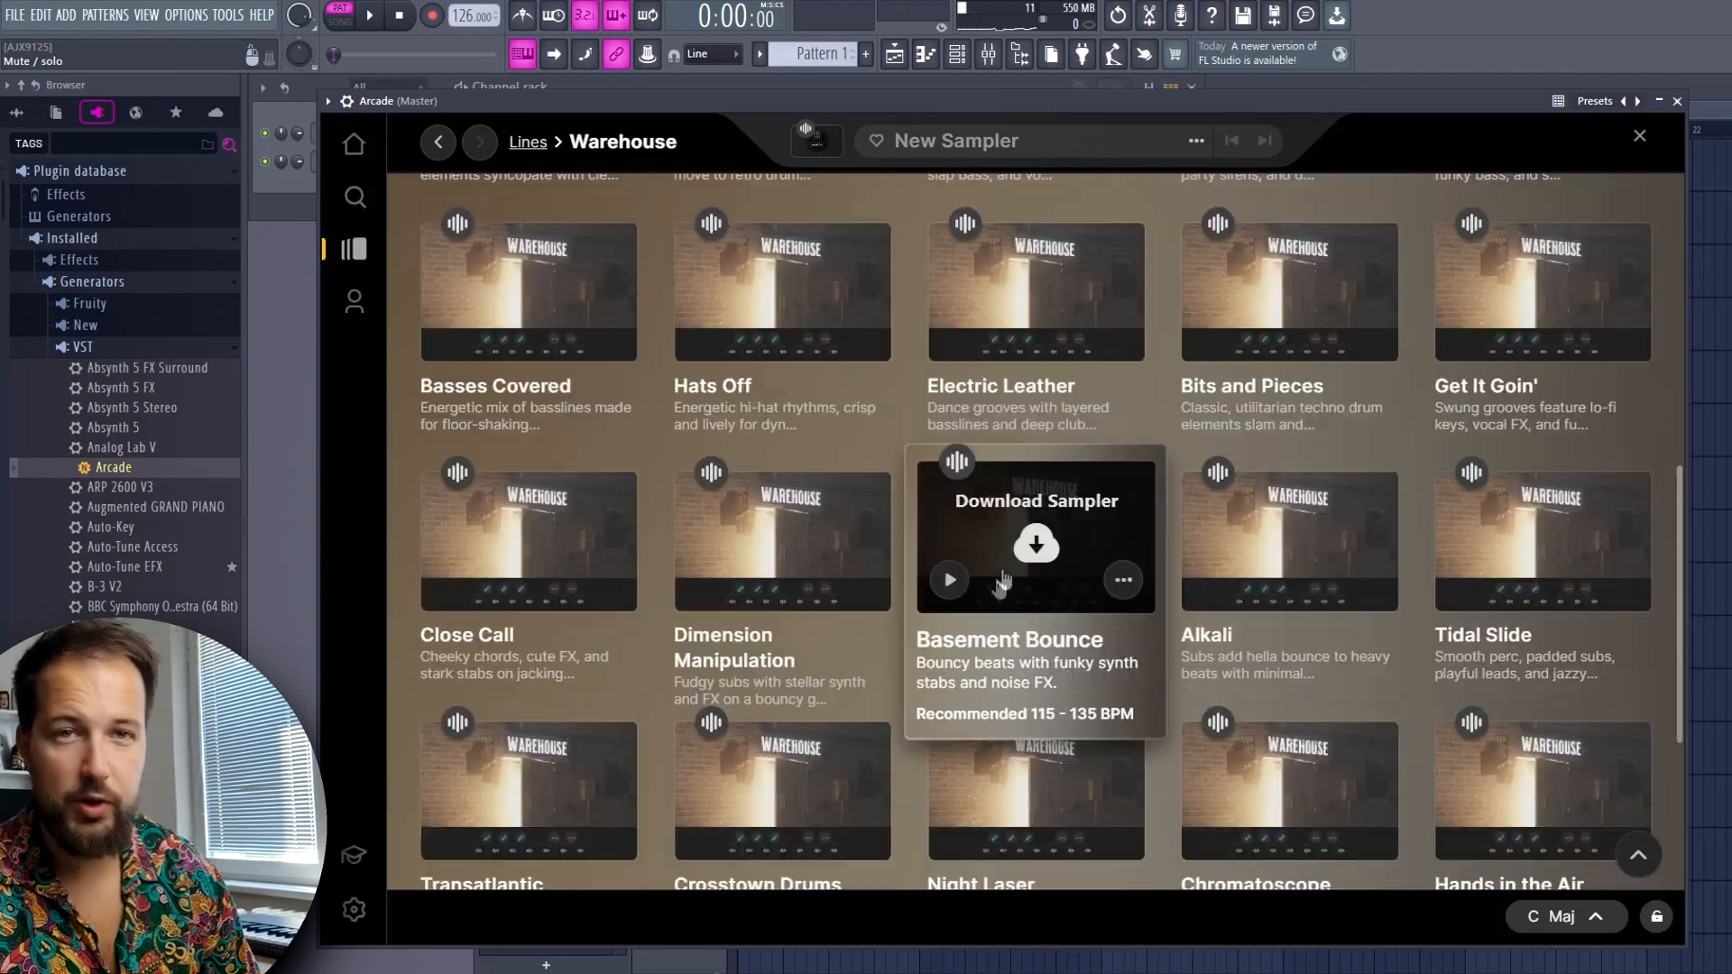
left_click(950, 580)
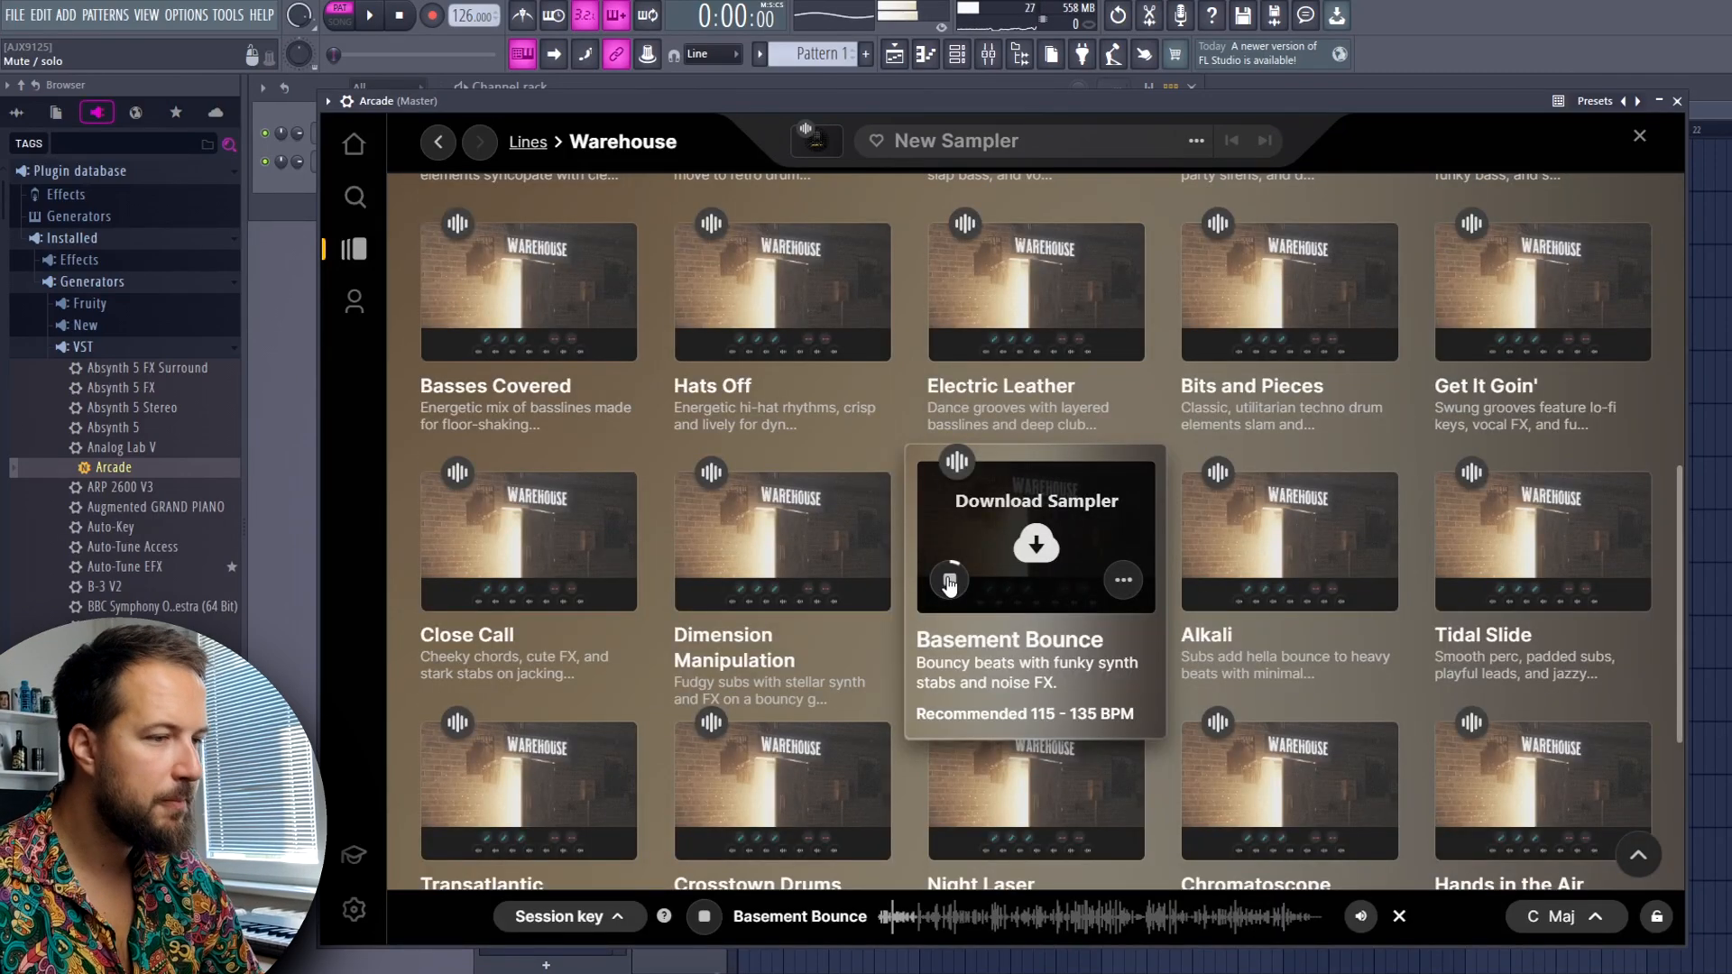
left_click(950, 580)
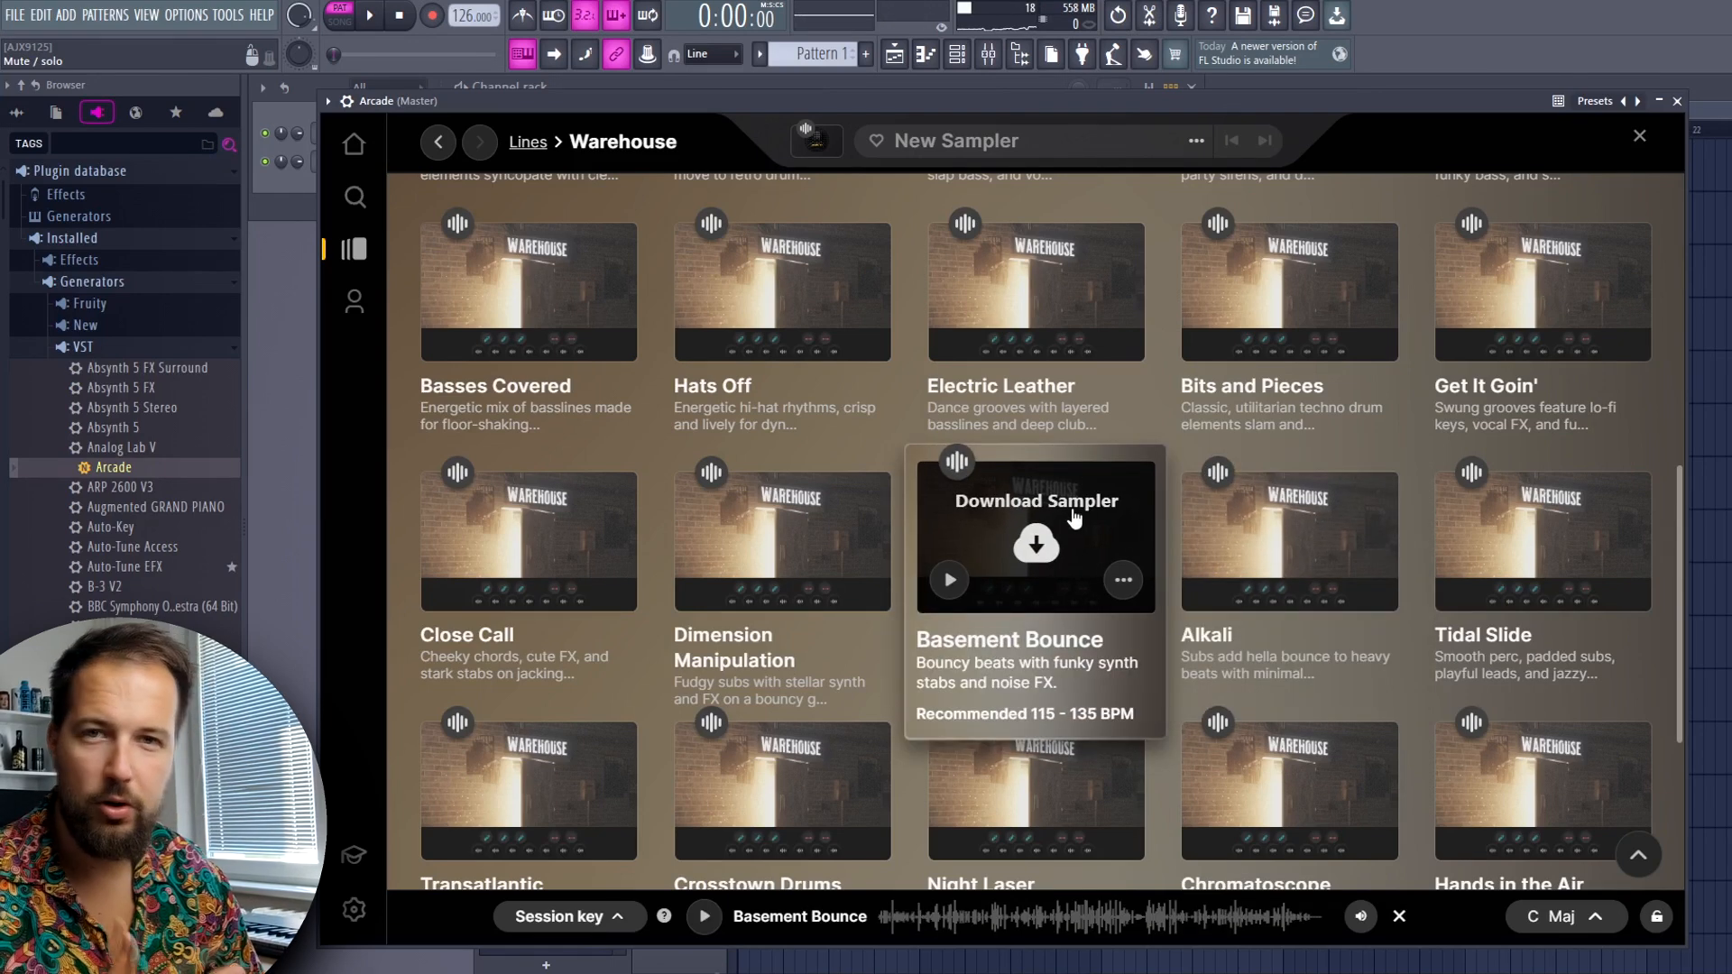
Preview the Transatlantic sampler in the Warehouse line and load it for playing
scroll(1074, 517, "down", 2)
left_click(443, 640)
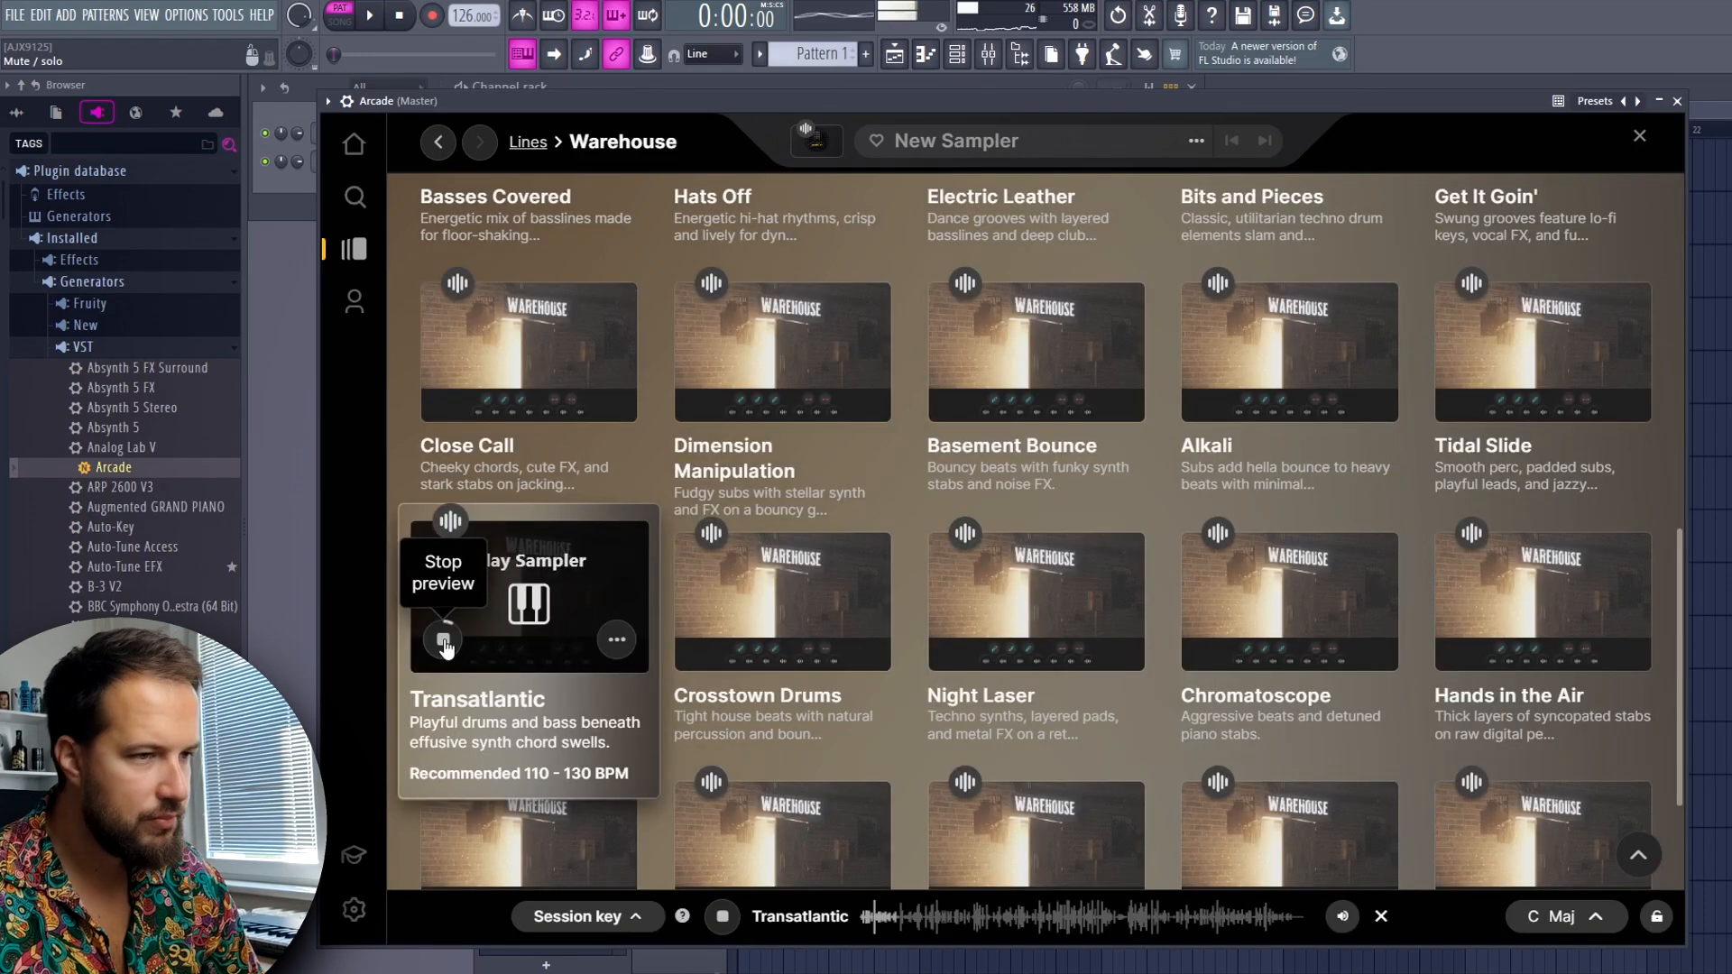
mouse_move(866, 582)
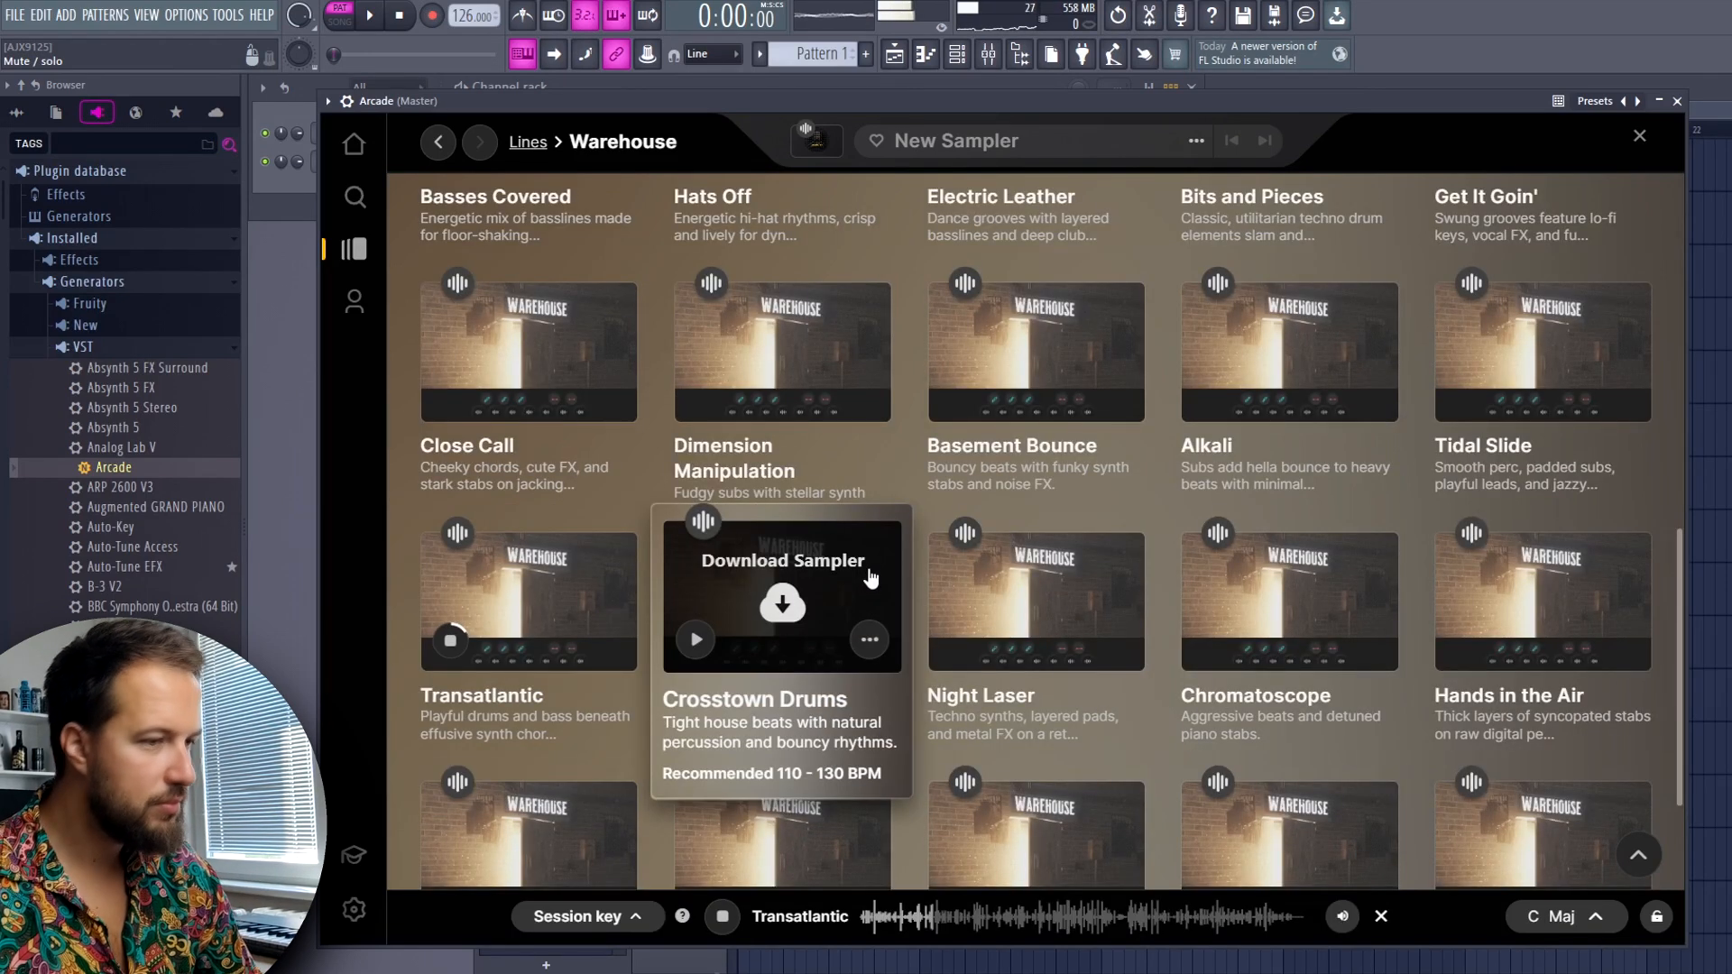
mouse_move(972, 627)
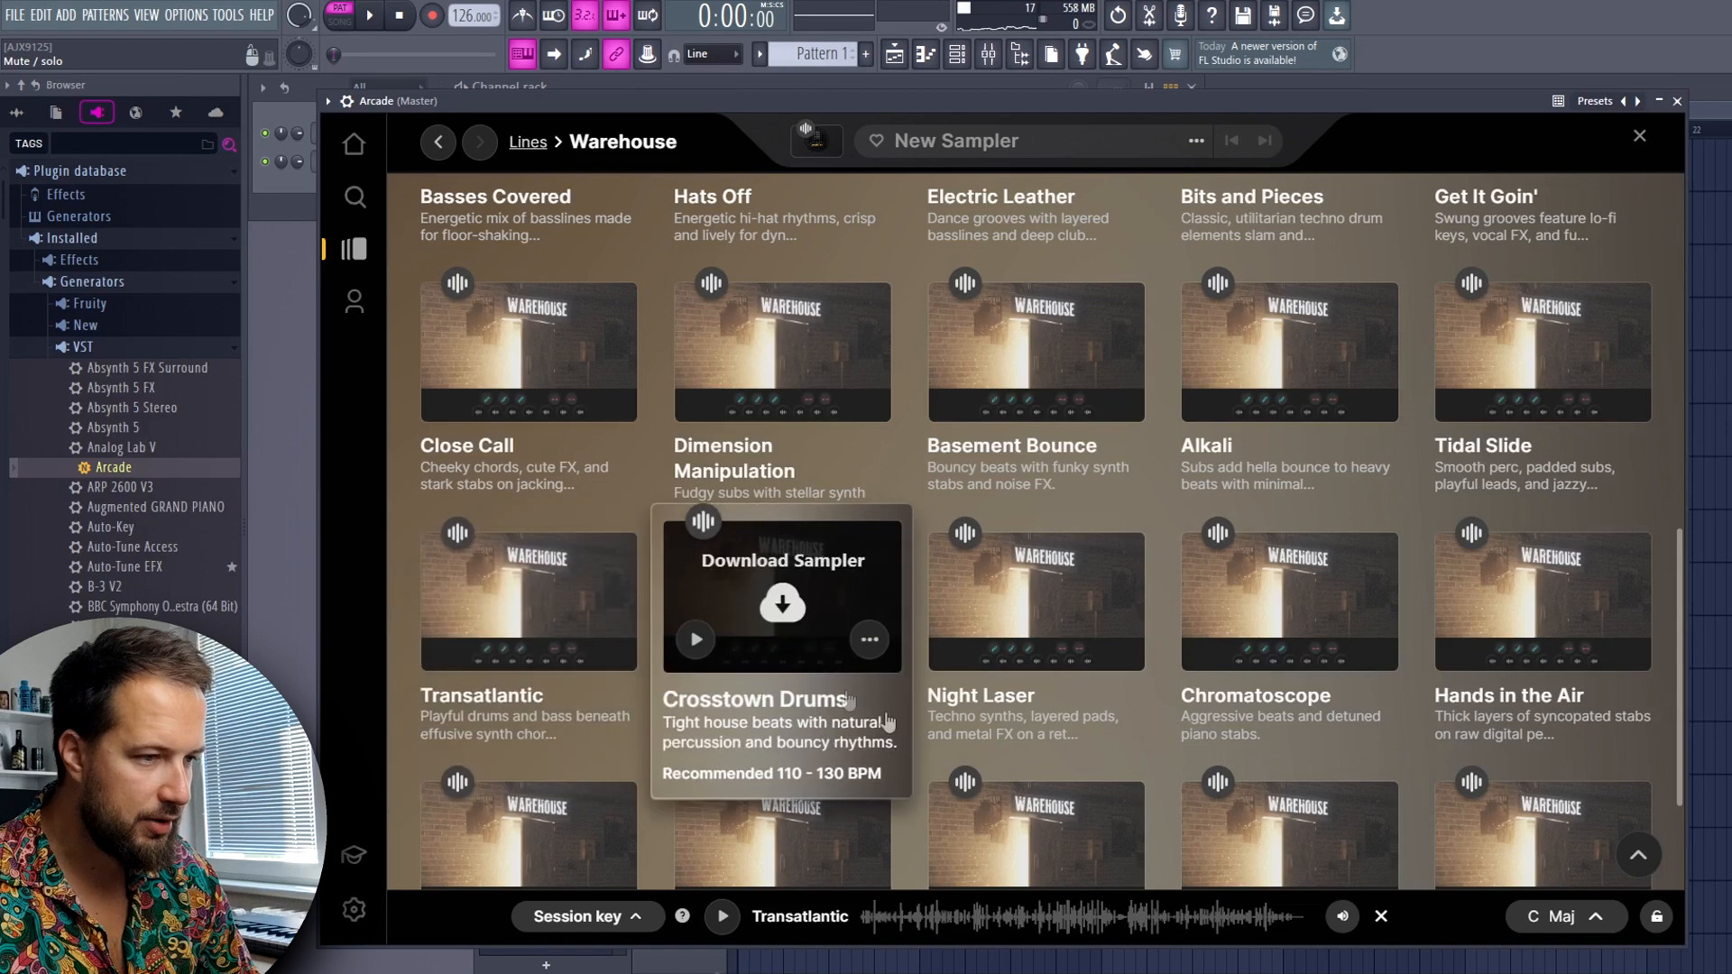
left_click(531, 601)
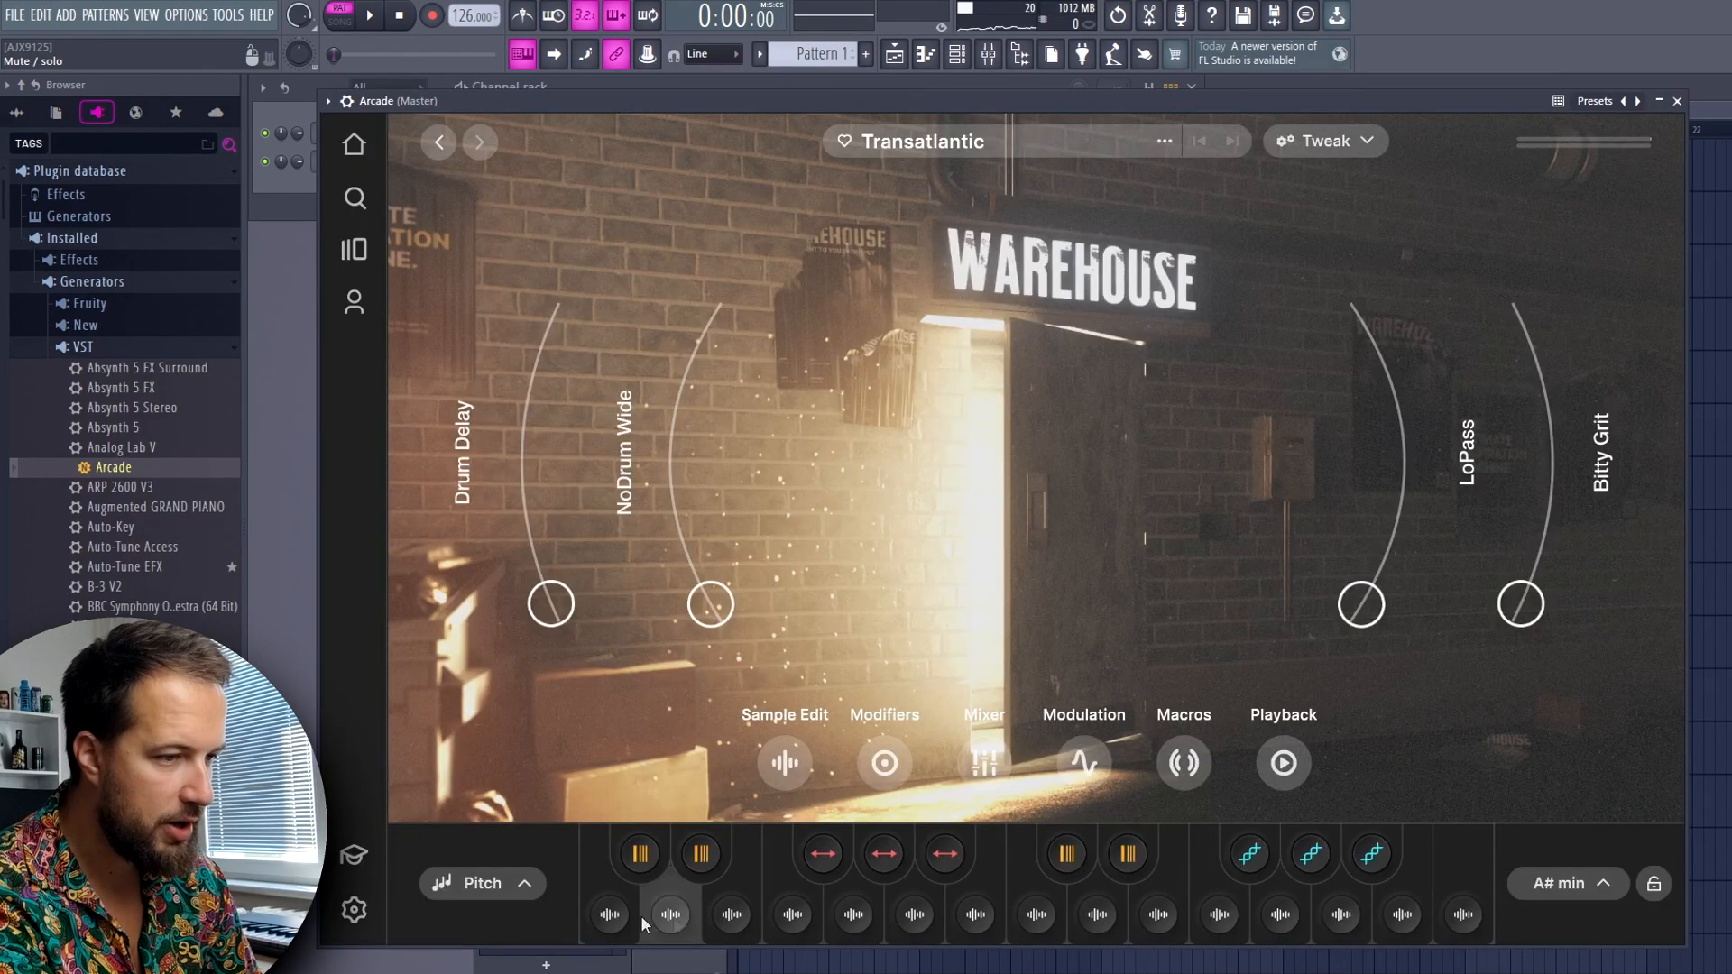
Audition Transatlantic's sample keys, trying the two yellow modifier keys above the upper range as loops play
left_click(917, 916)
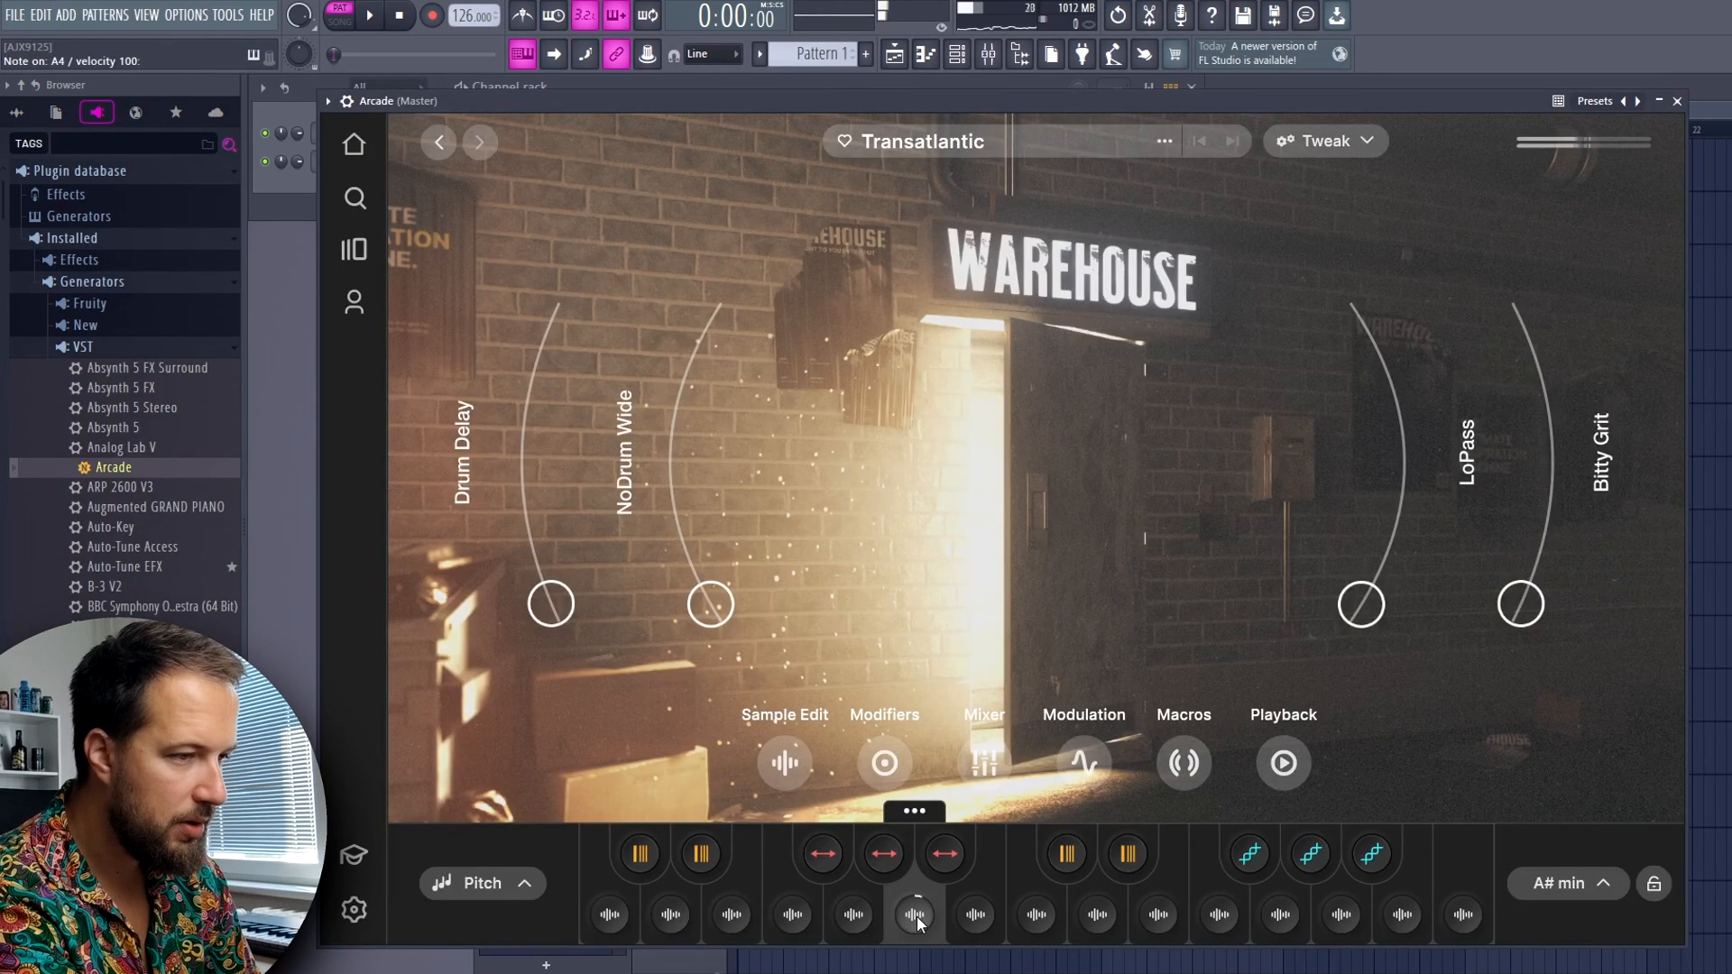
key("w")
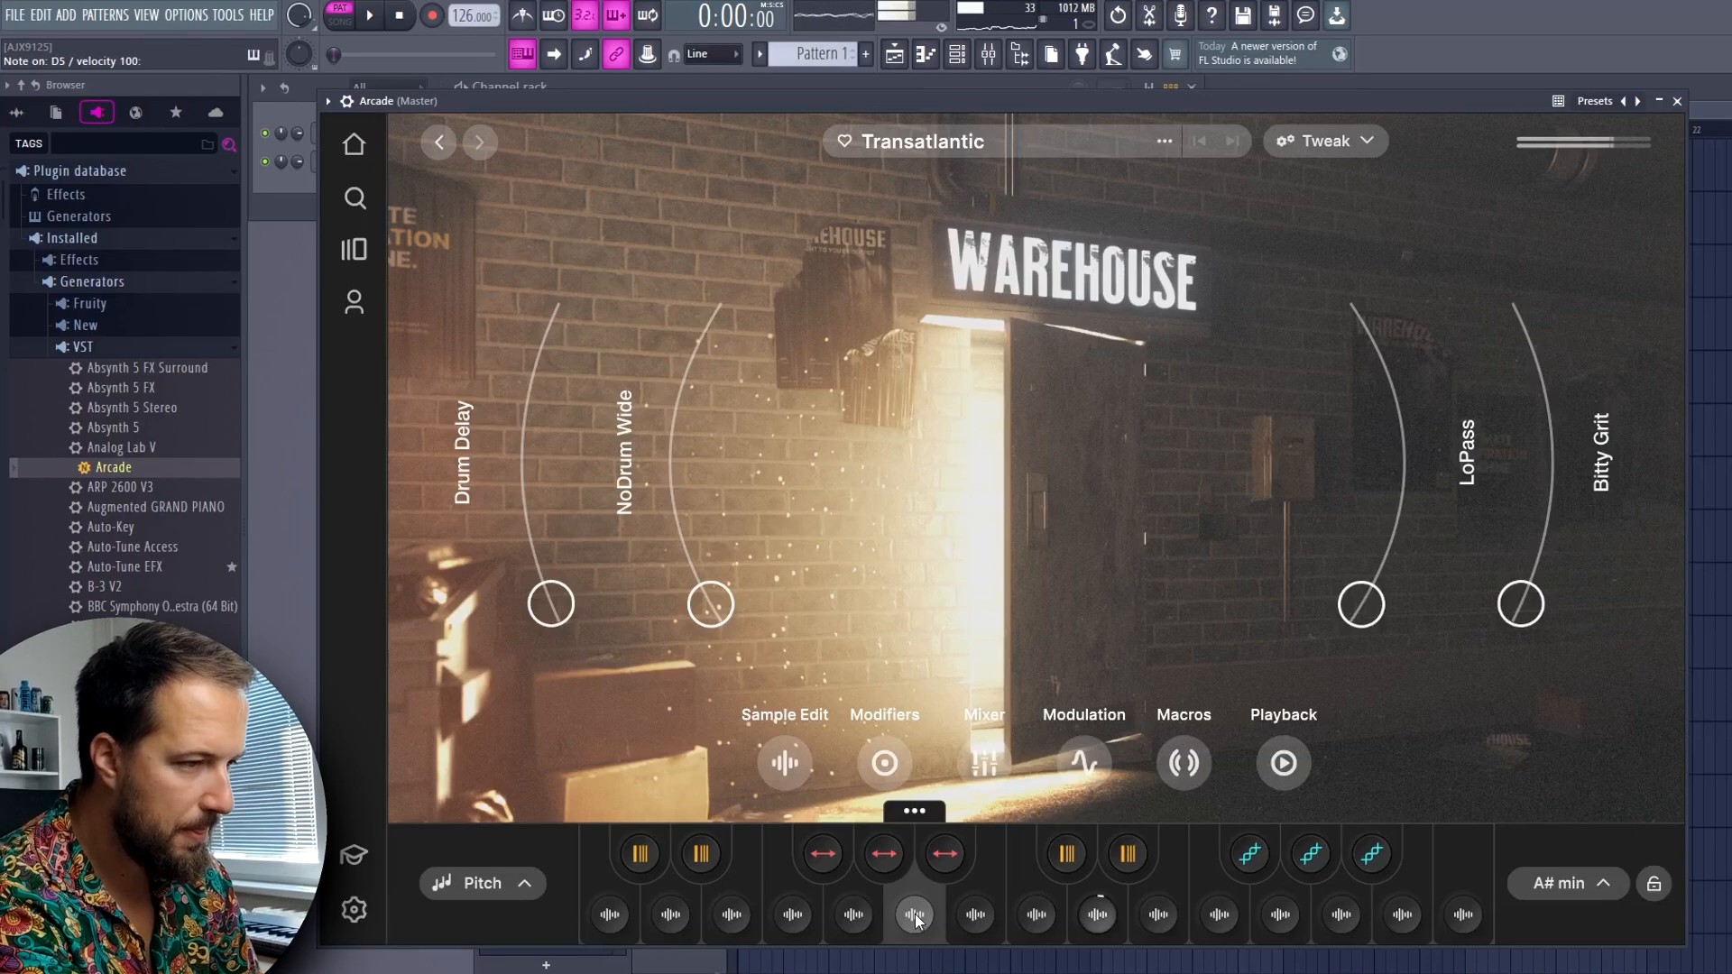
left_click(1069, 855)
left_click(1124, 855)
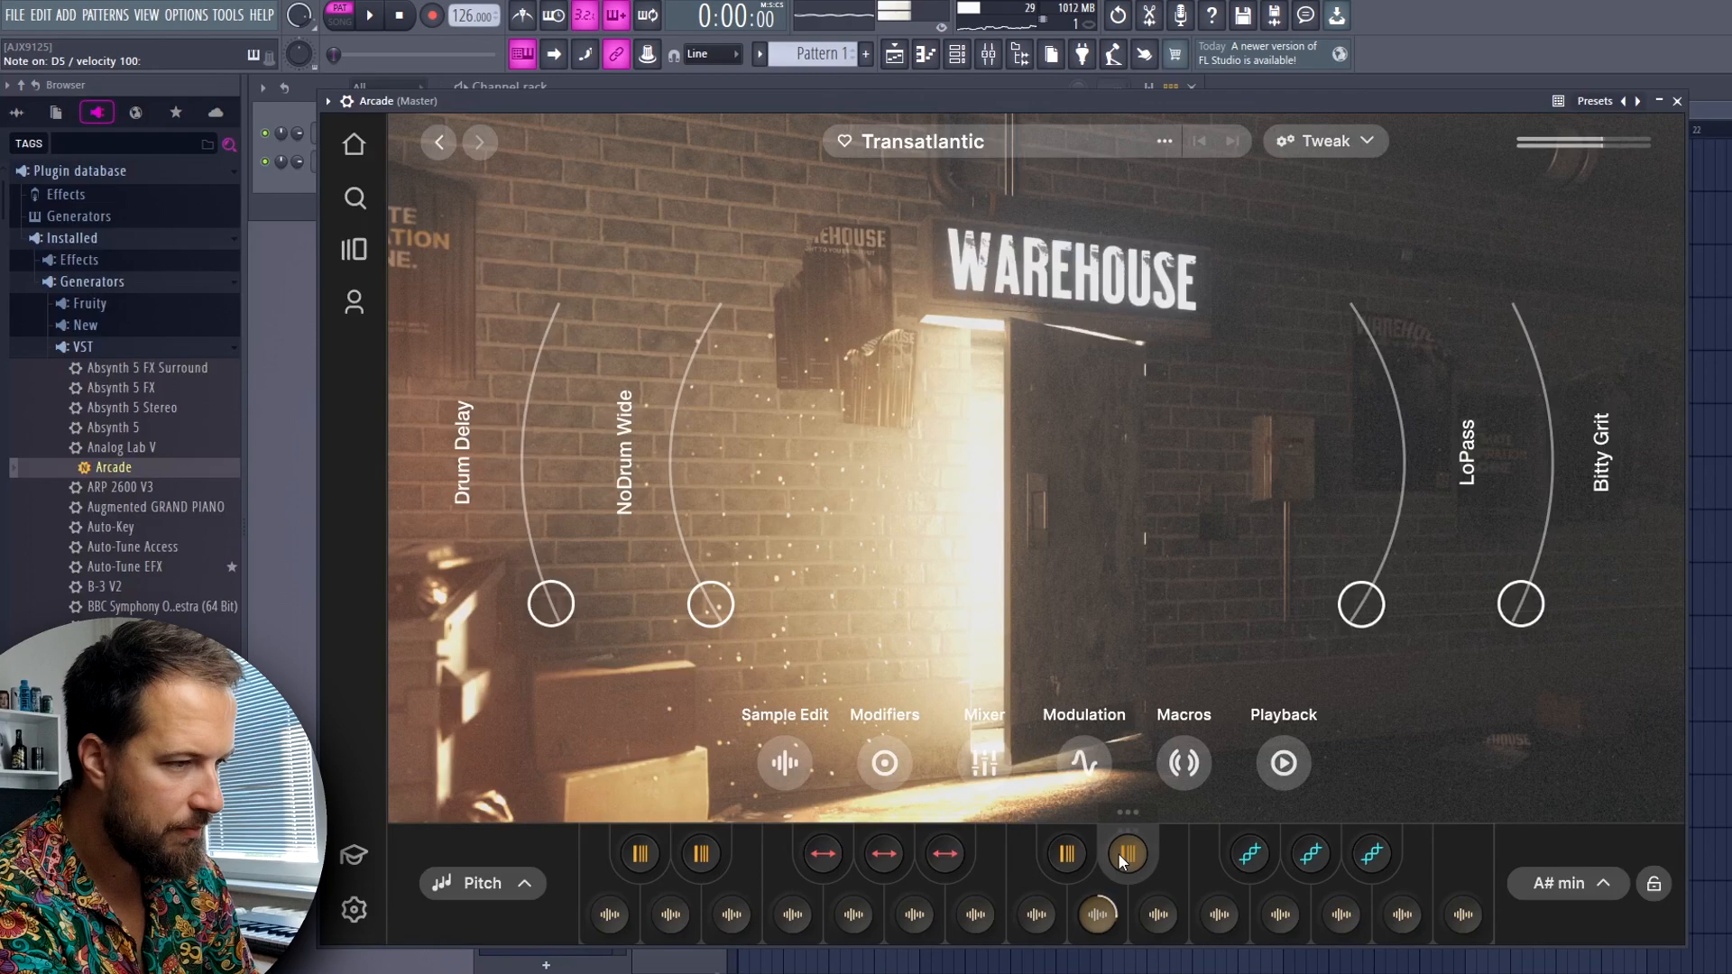
key("c")
key("c")
key("x")
key("c")
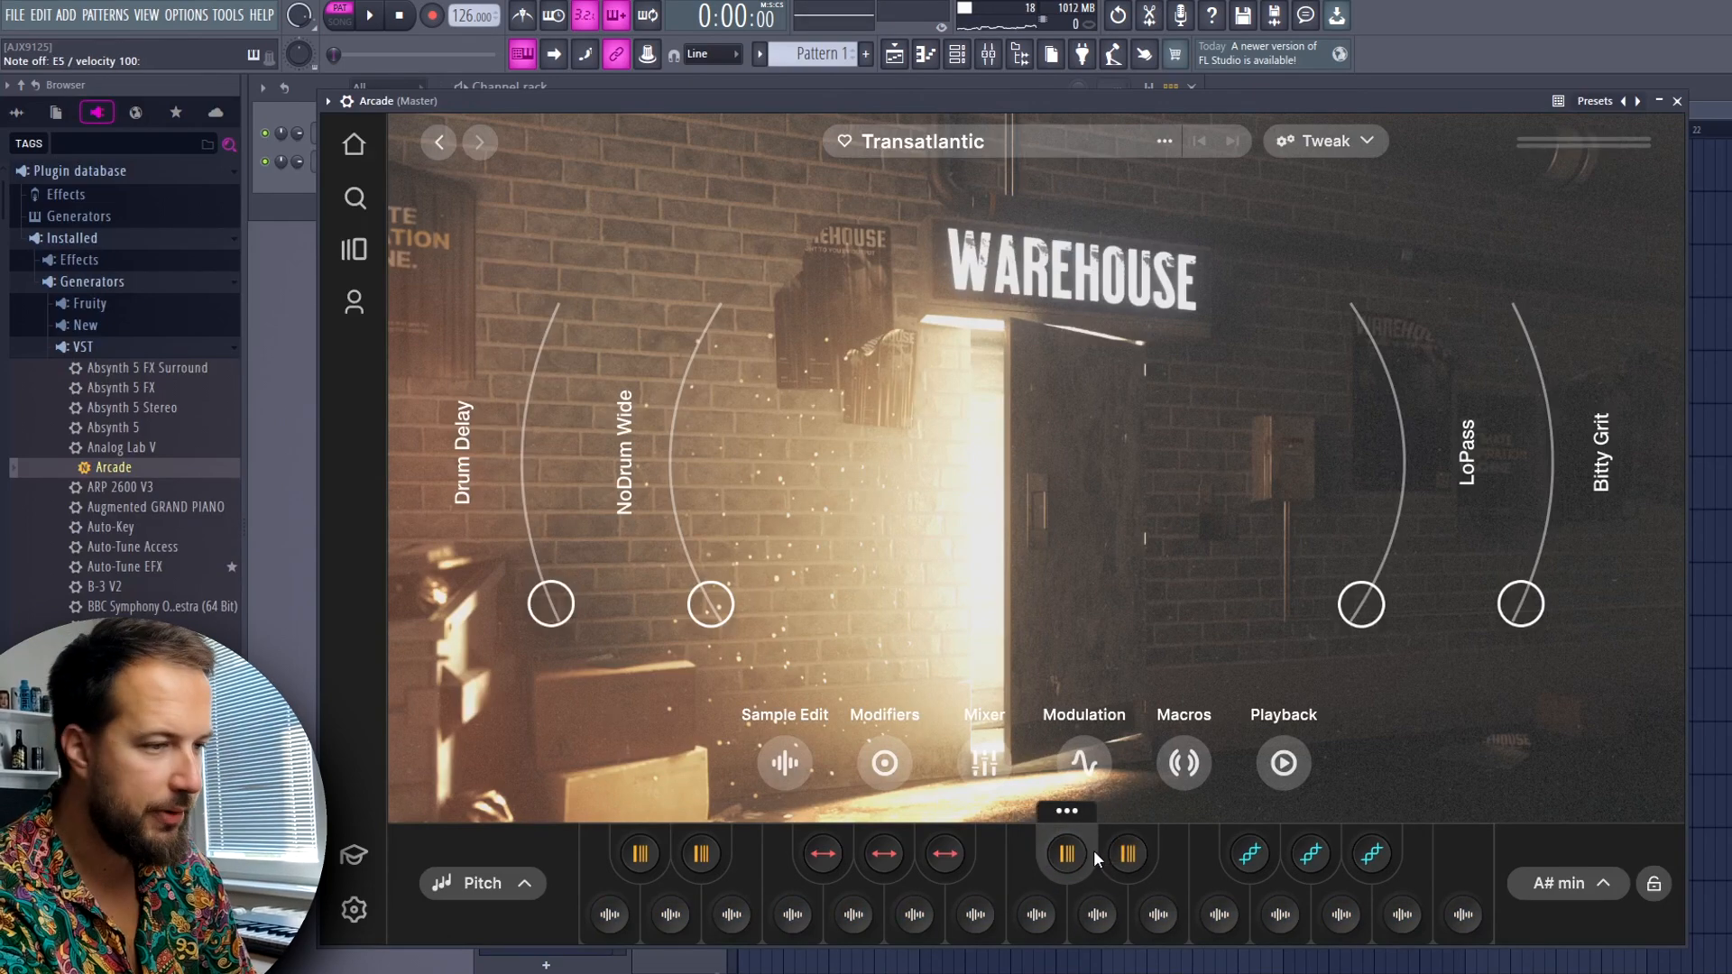
key("c")
key("v")
key("z")
key("z")
key("x")
key("v")
key("c")
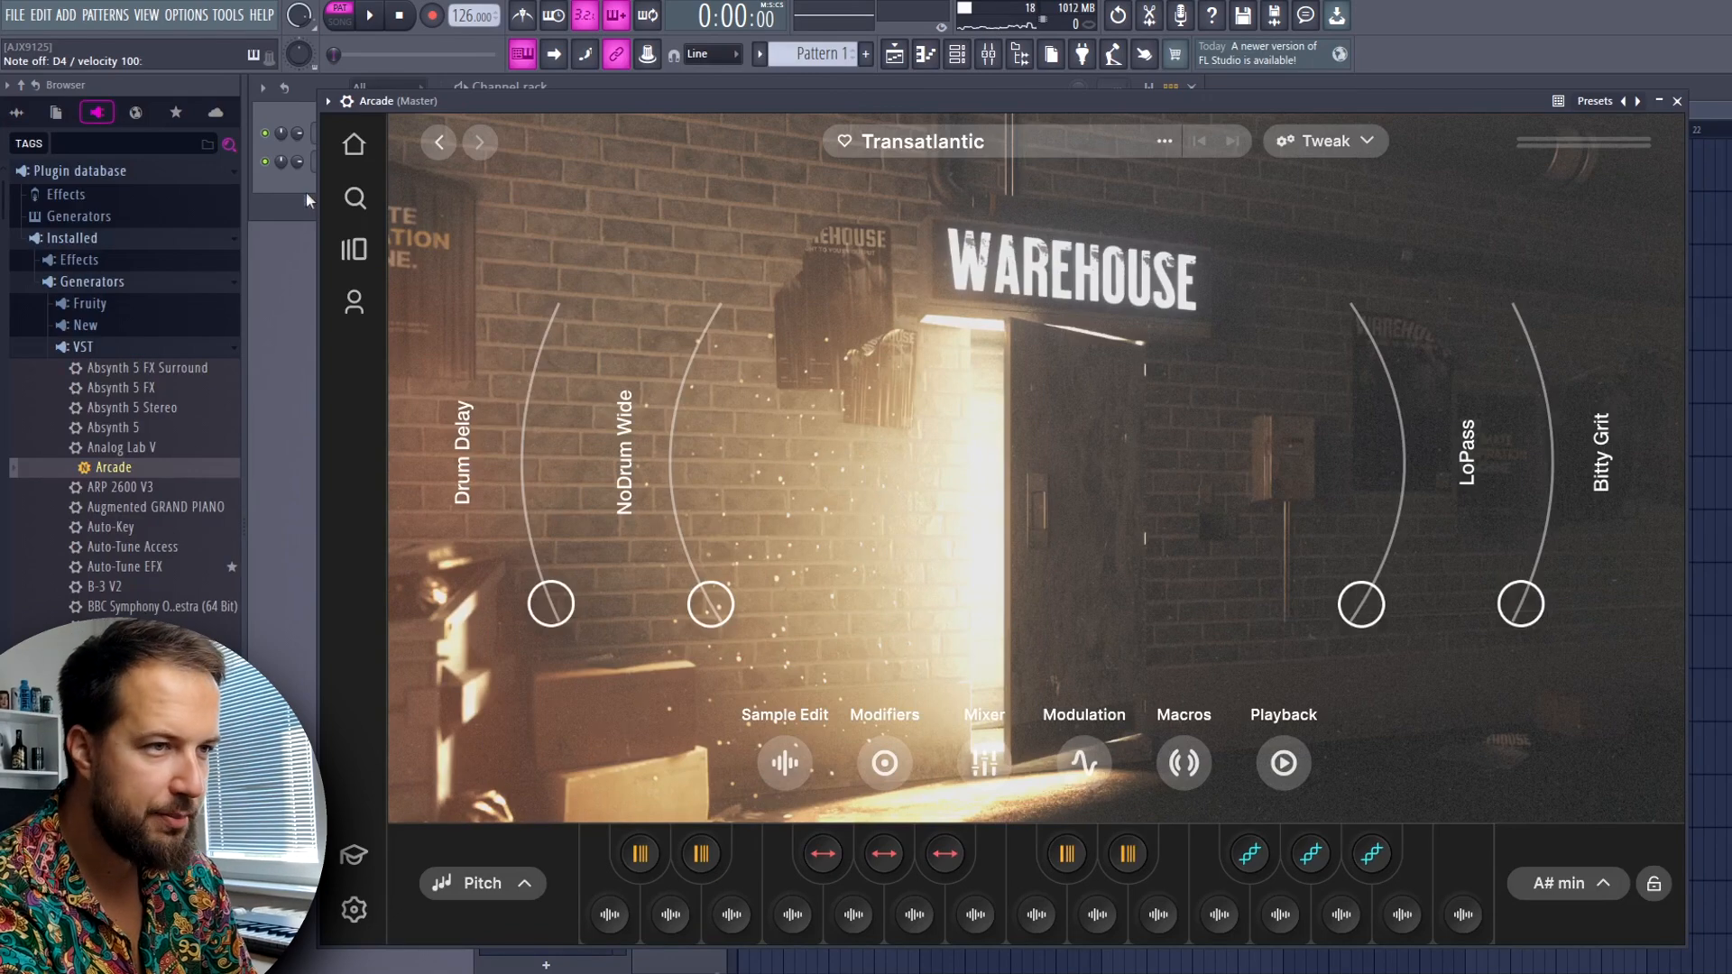
Draw four-bar notes on C4, D4, G4 and A4 from bar 1 in Arcade's piano roll and play the pattern
key("F7")
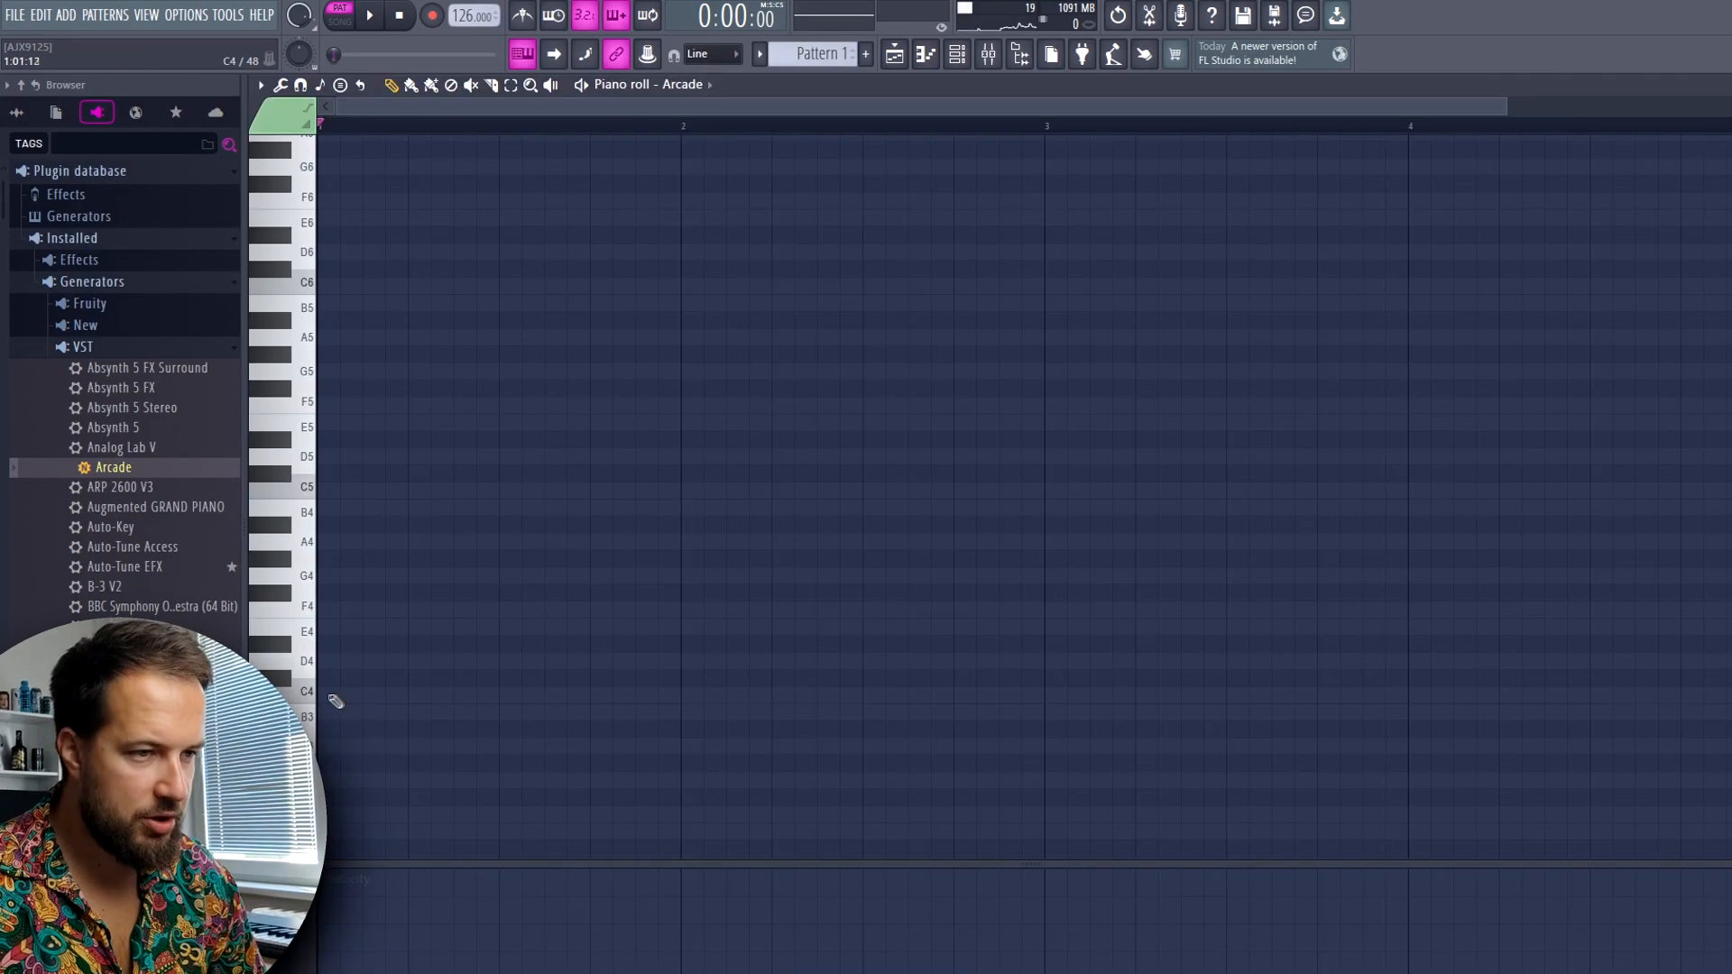
left_click(330, 695)
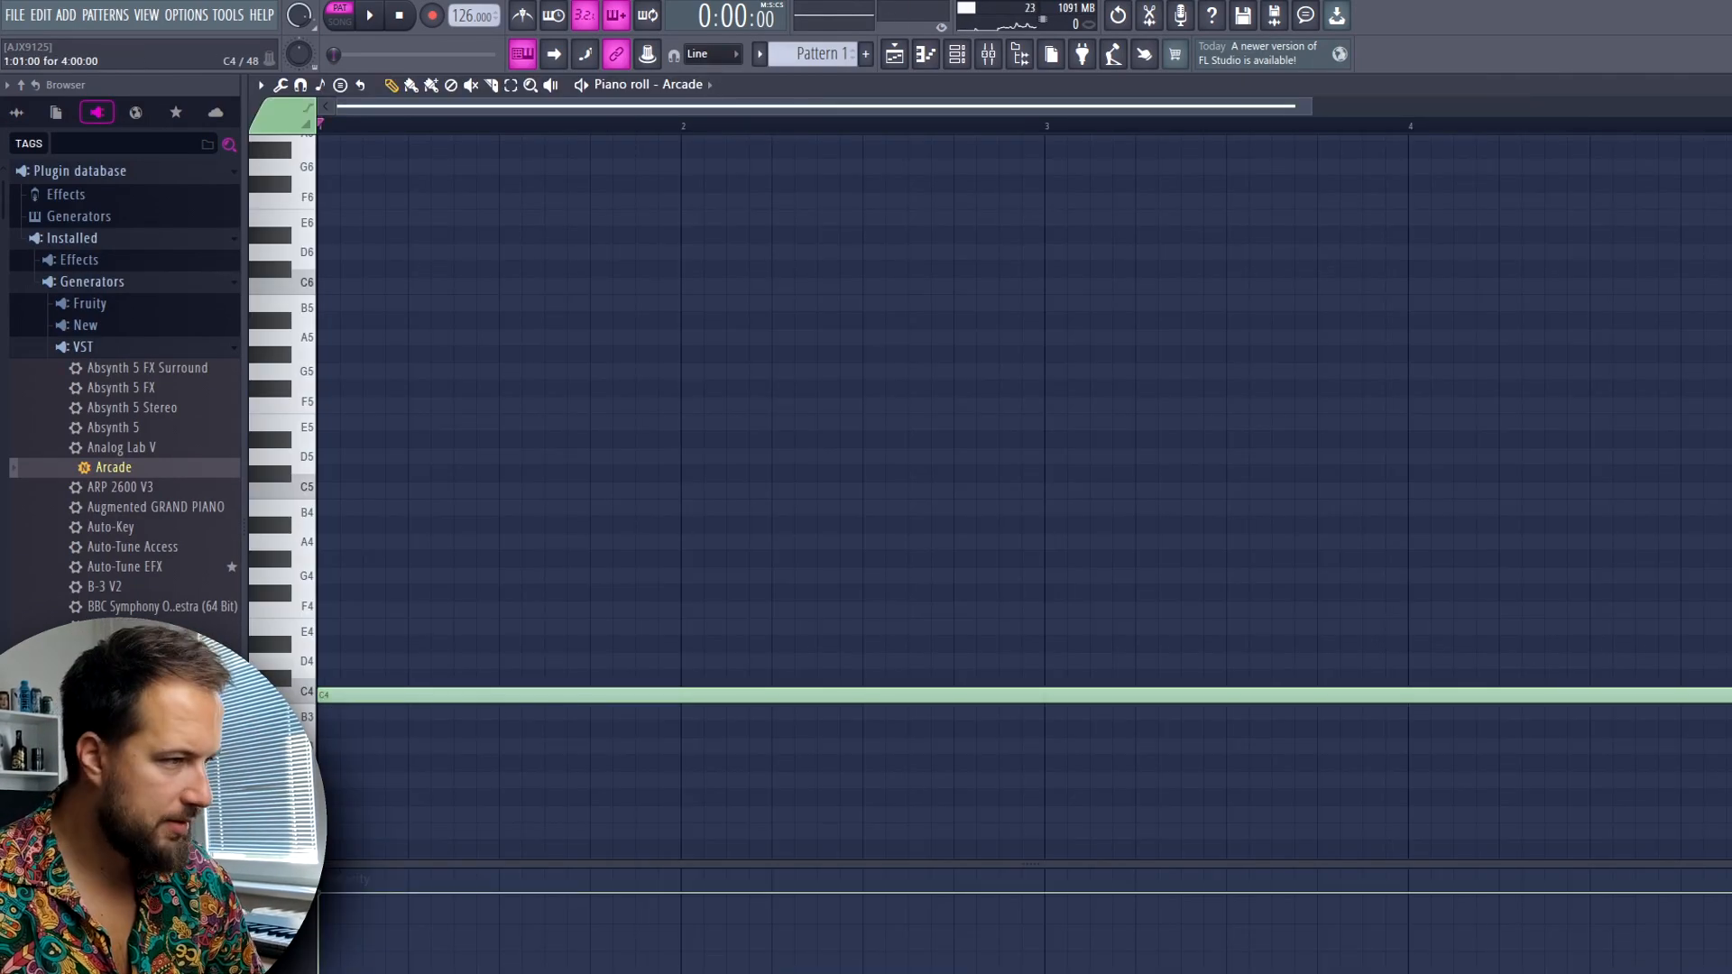
left_click(325, 664)
left_click(321, 575)
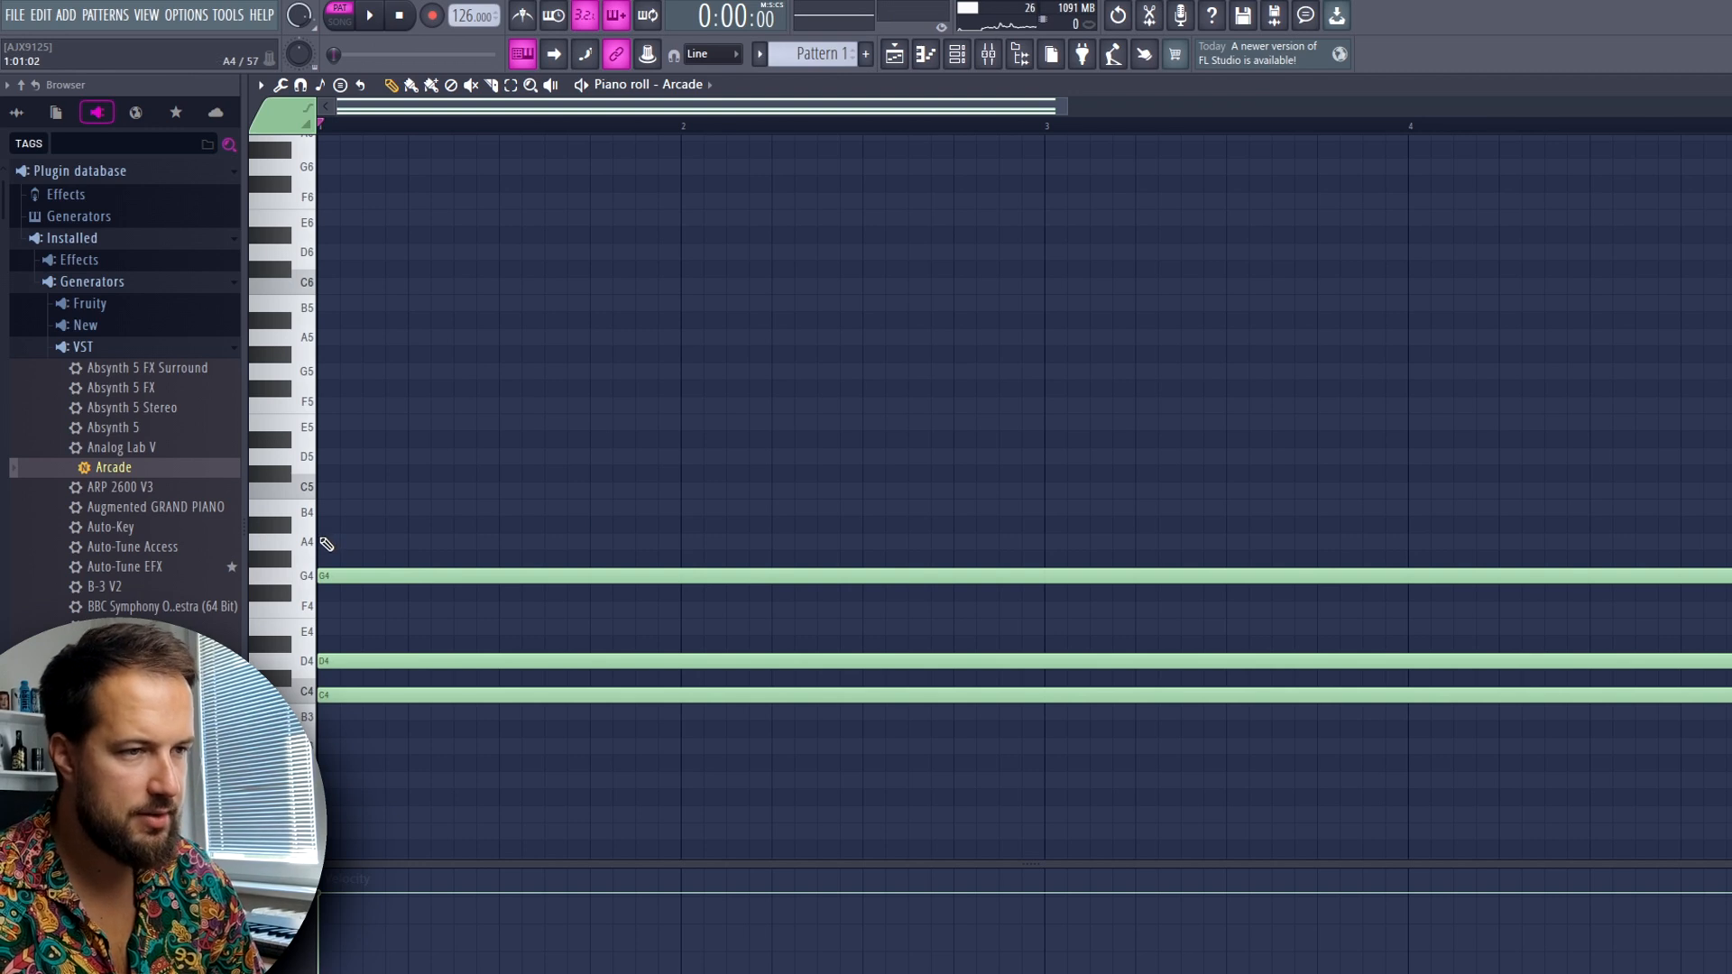
left_click(321, 541)
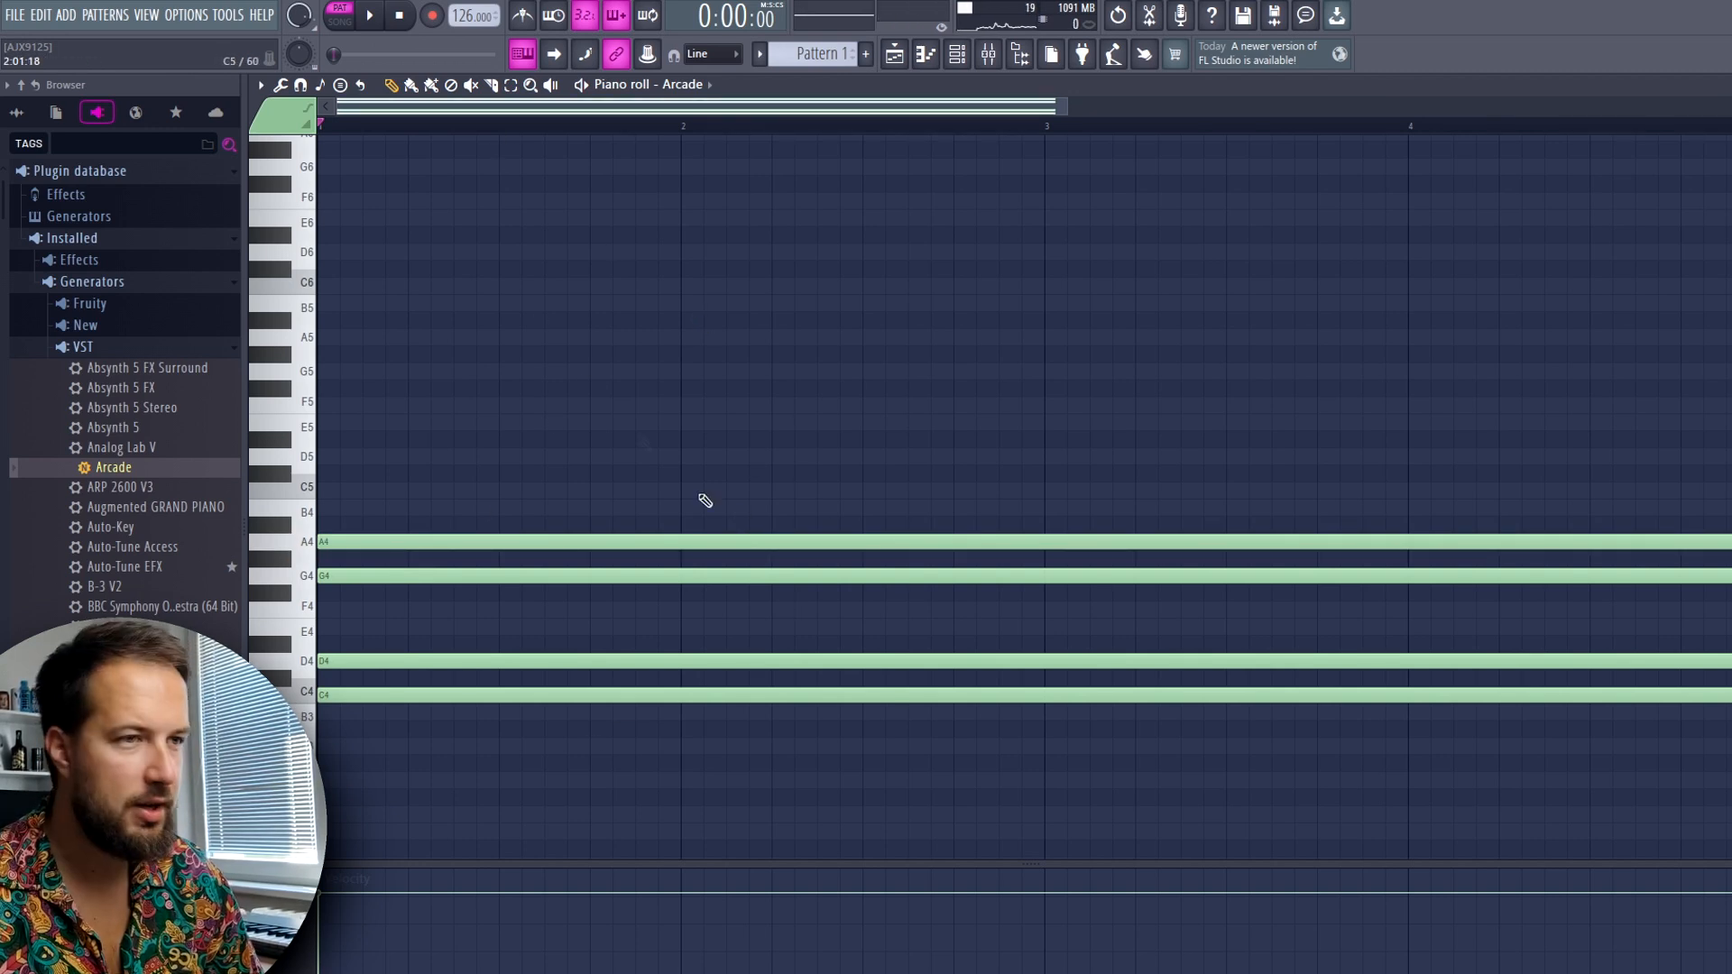
left_click(372, 16)
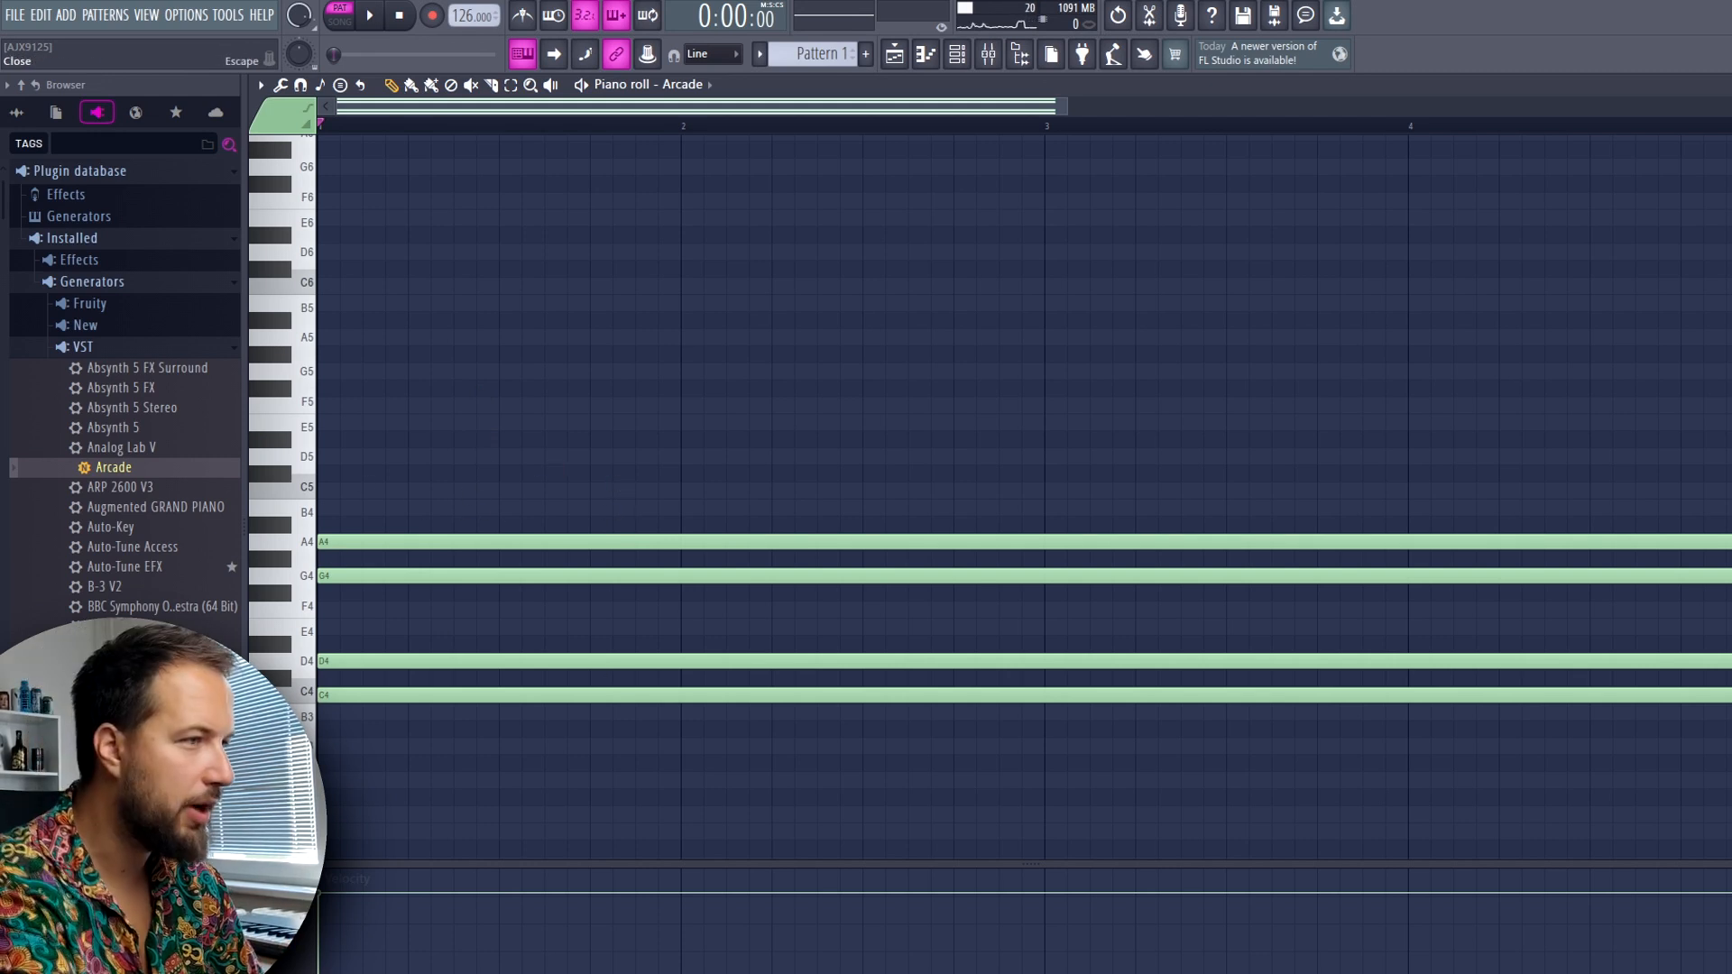
Close the piano roll and repeat Pattern 1 directly after itself on Track 1 of the playlist
left_click(1692, 106)
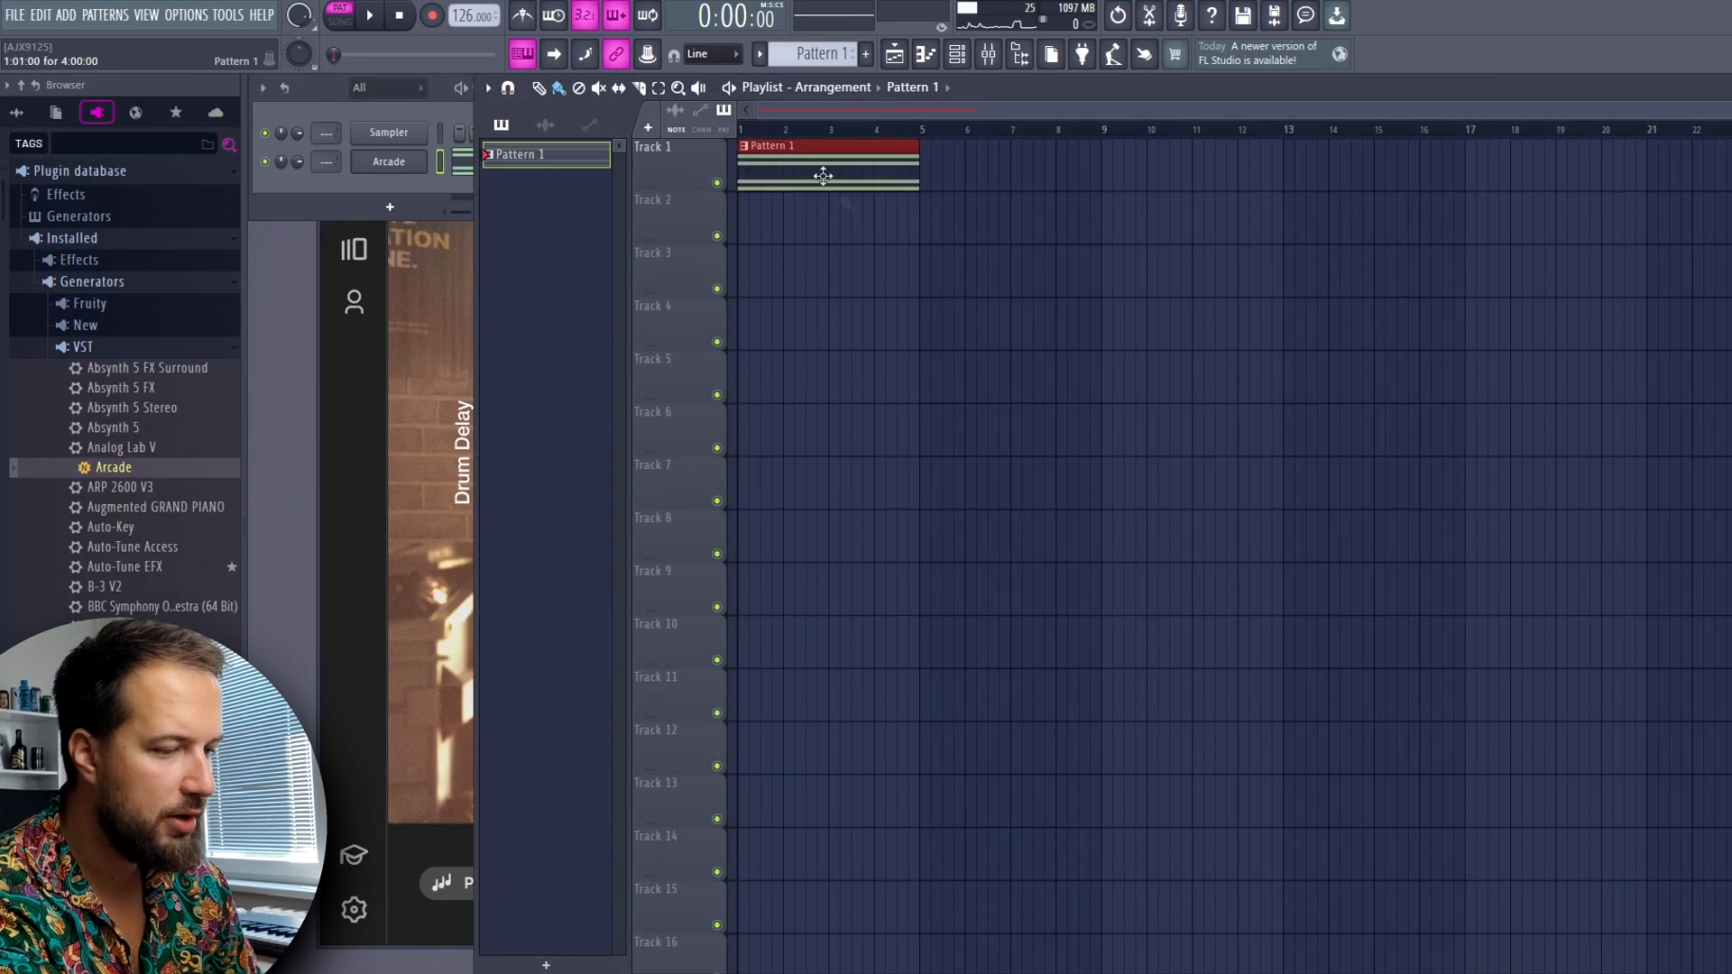
key("ctrl+b")
key("ctrl+d")
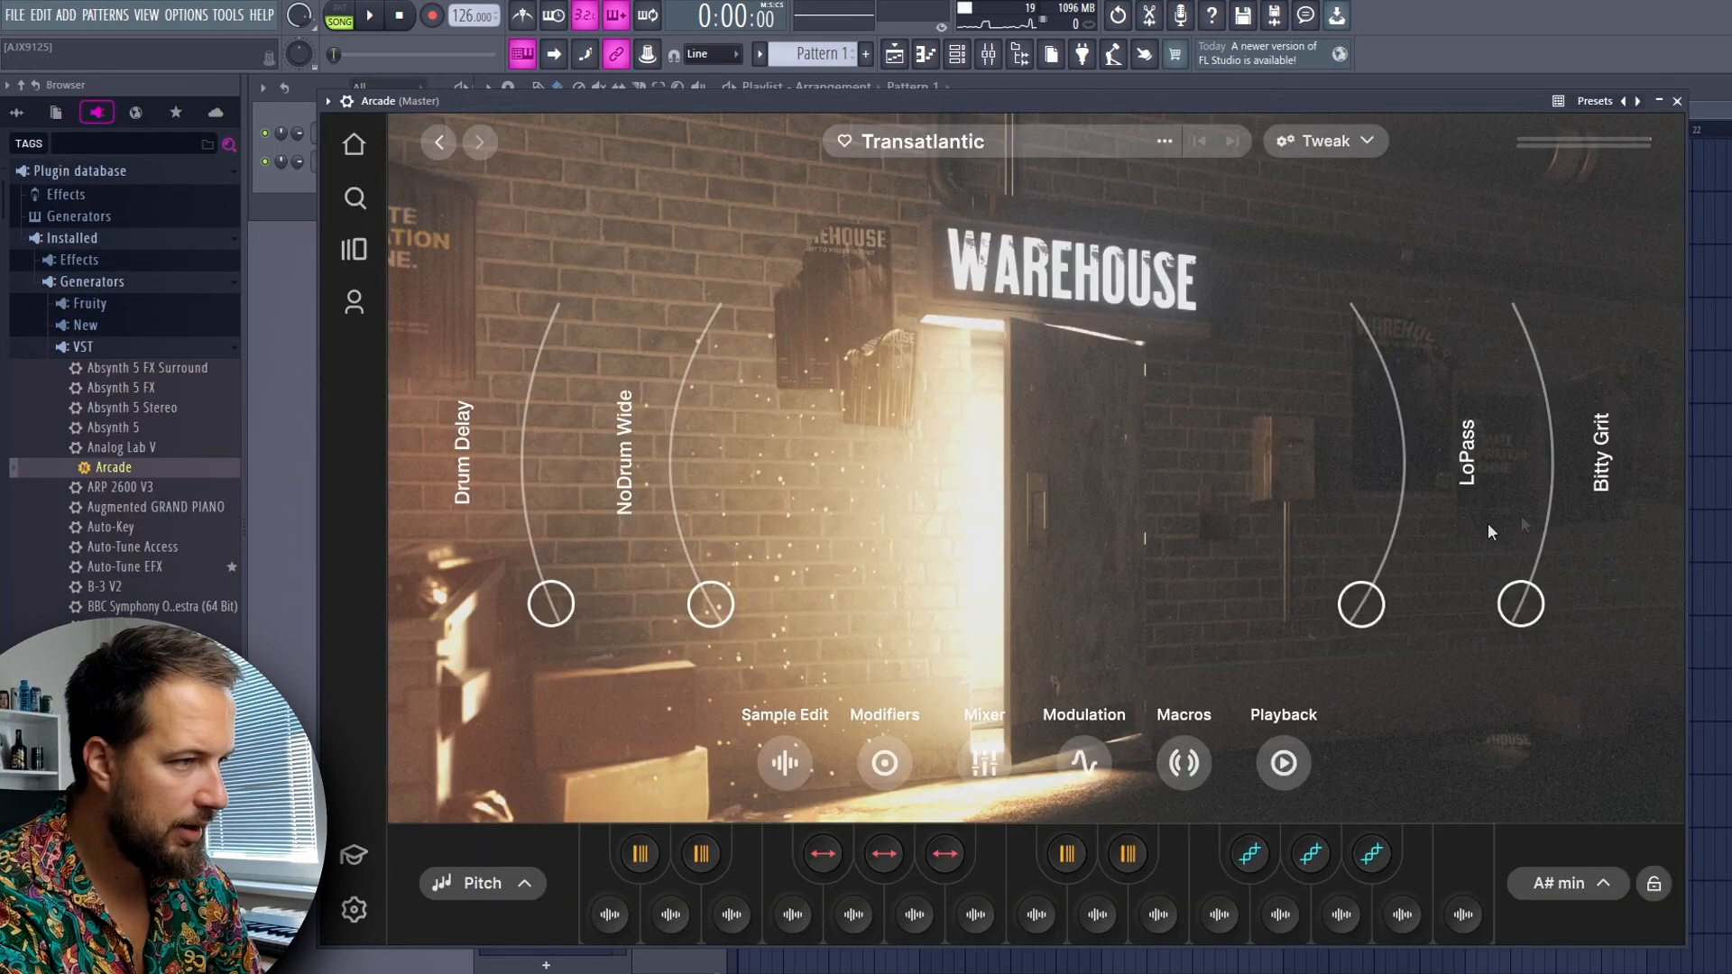
Raise Transatlantic's Bitty Grit macro to 0.08 and try the LoPass macro while playing the song
mouse_move(1520, 603)
left_mouse_down()
mouse_move(1539, 557)
mouse_move(1541, 585)
left_mouse_up()
key("space")
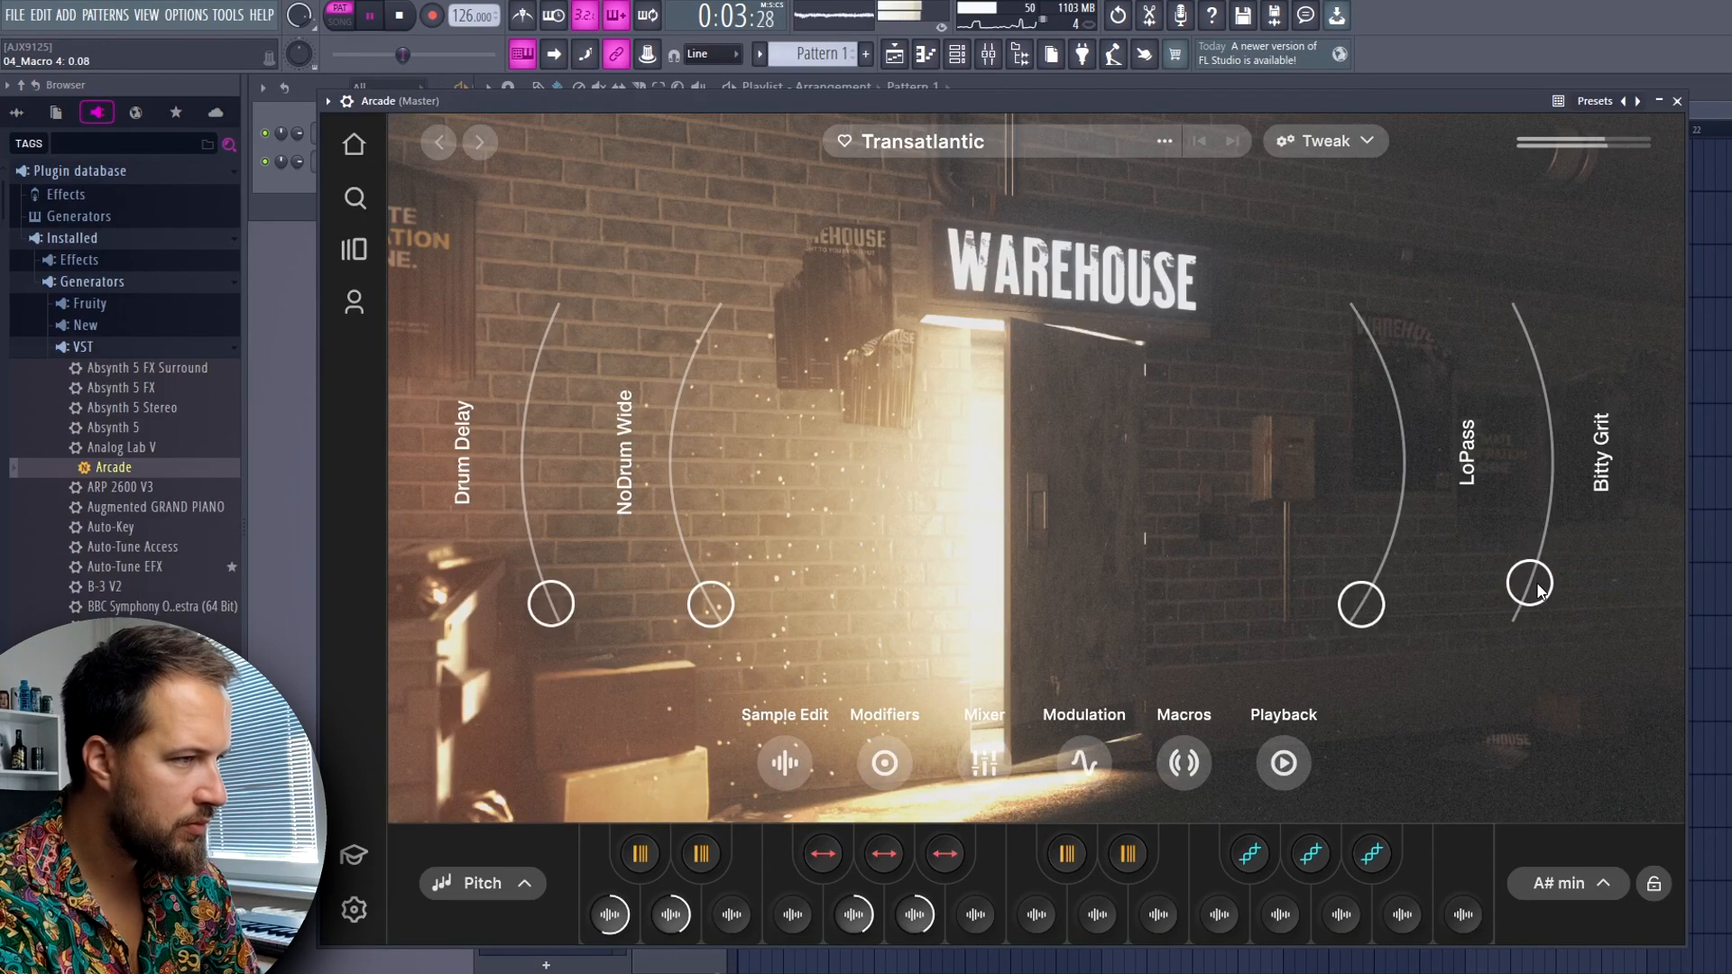
key("space")
left_click_drag(1378, 598, 1393, 644)
key("space")
key("space")
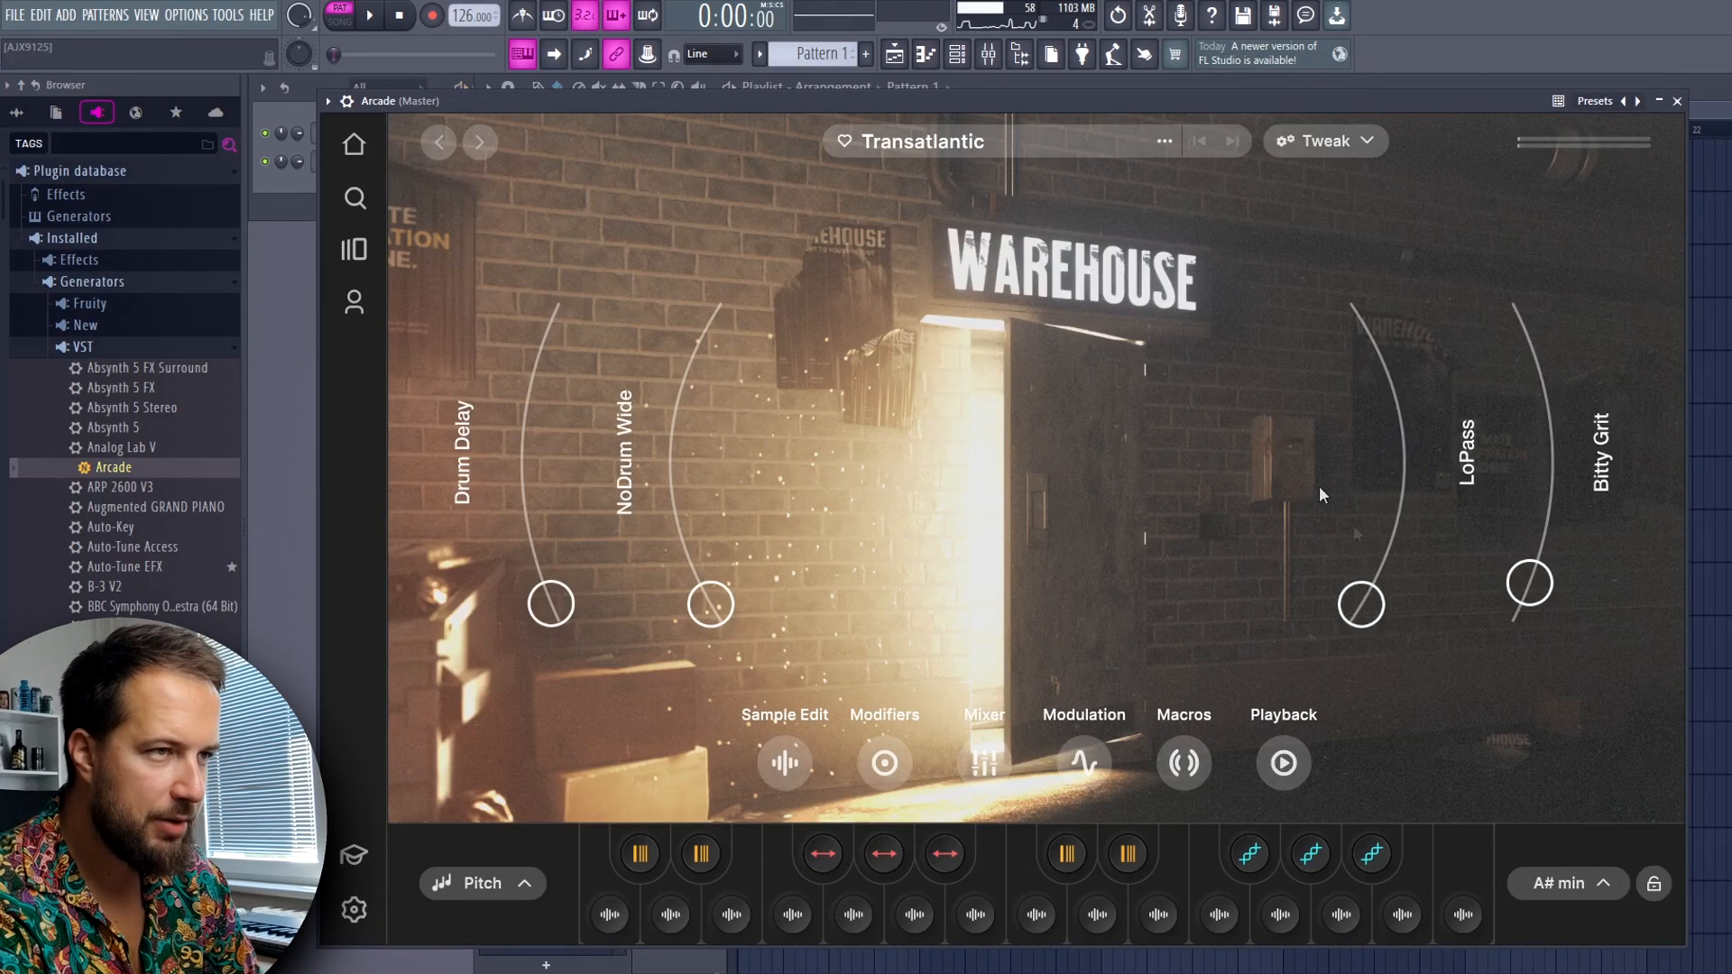
Create an automation clip for the LoPass macro, shape a rise and fall peaking mid-bar 4, and play it back
left_click(649, 55)
mouse_move(1361, 604)
left_mouse_down()
mouse_move(1394, 556)
mouse_move(1380, 577)
left_mouse_up()
right_click(647, 54)
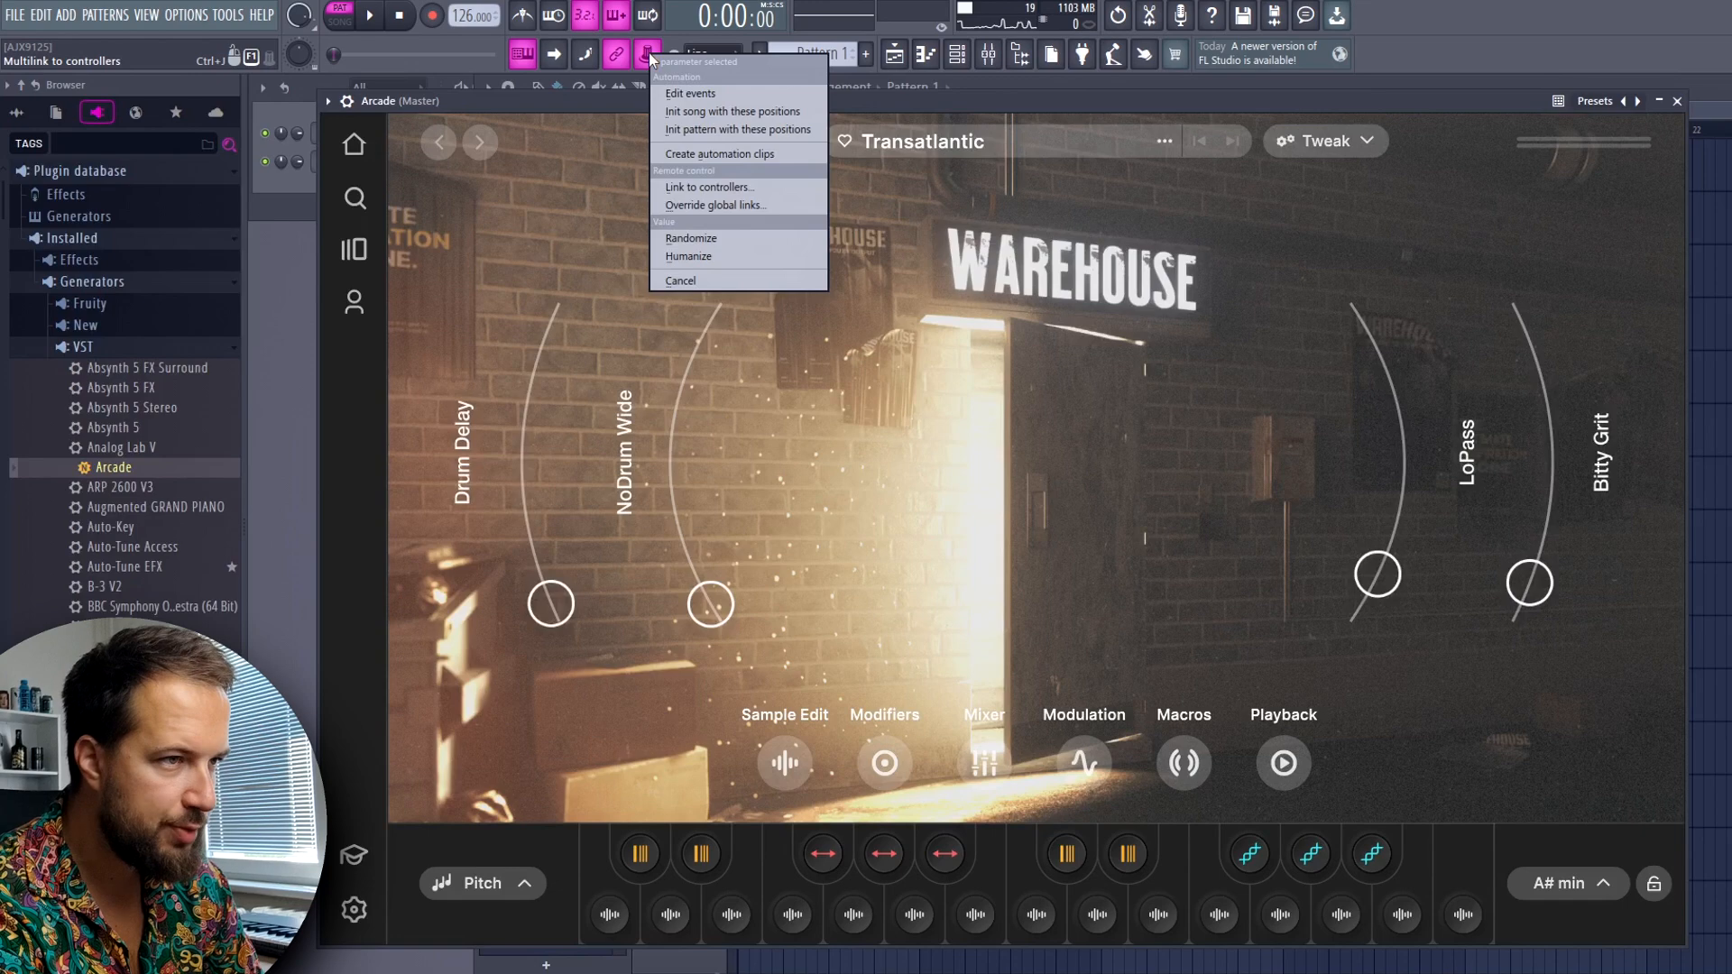
left_click(705, 153)
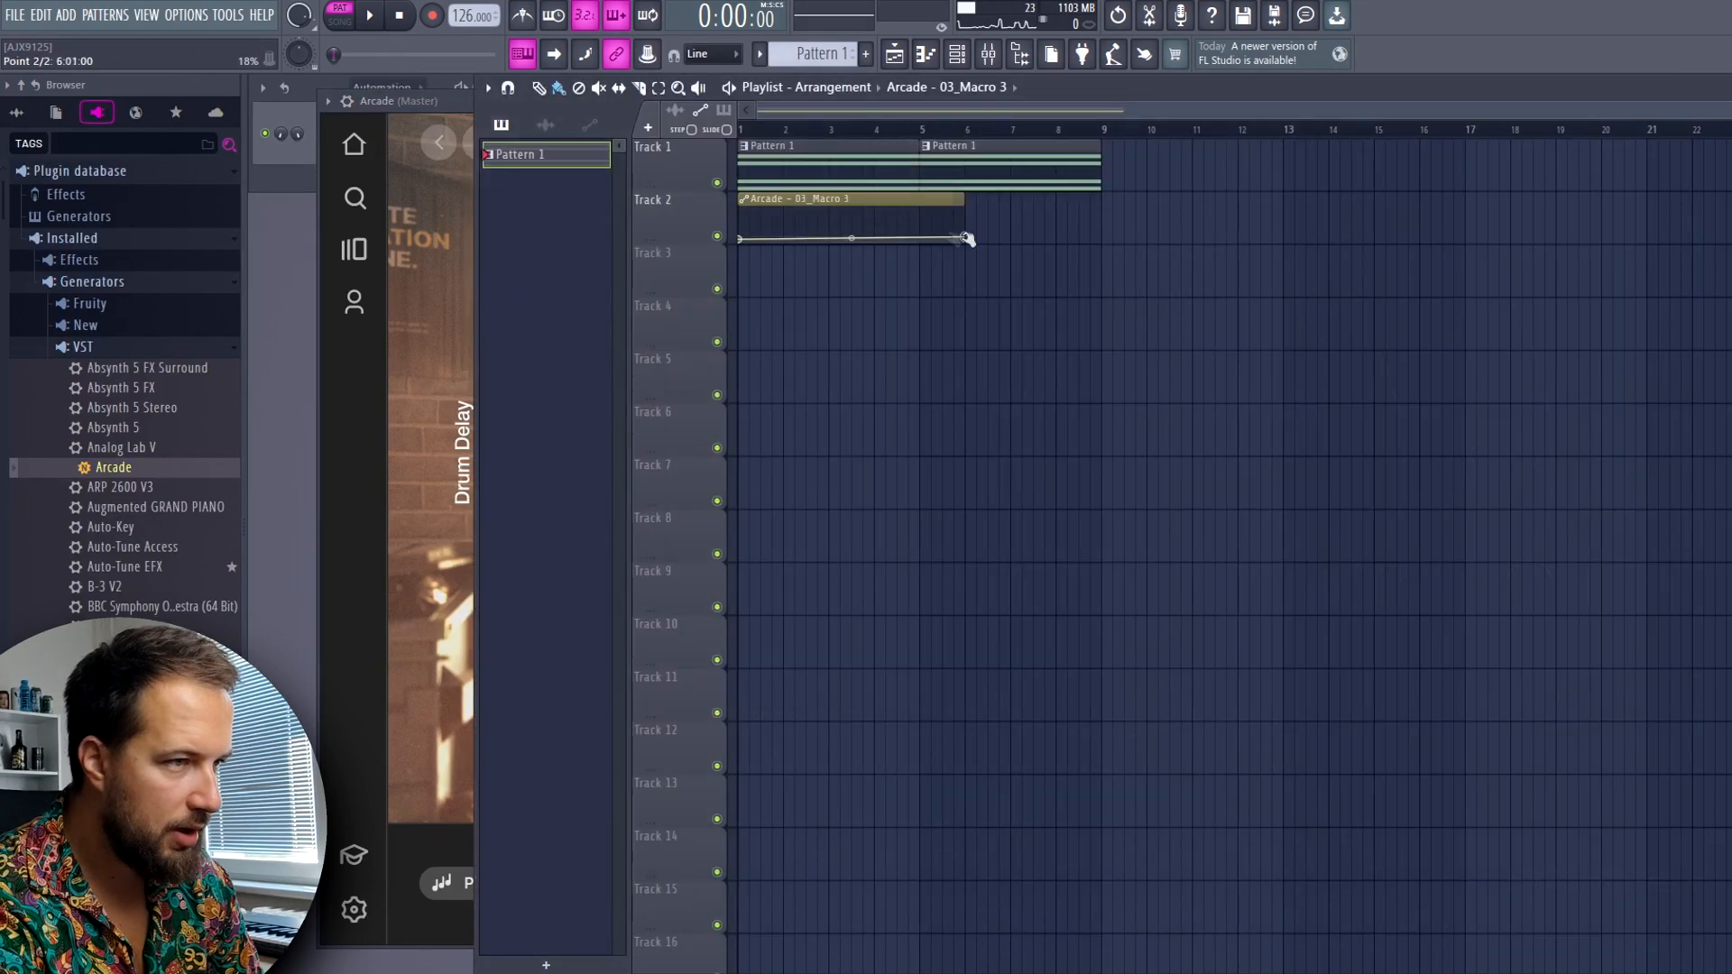
left_click_drag(968, 239, 898, 222)
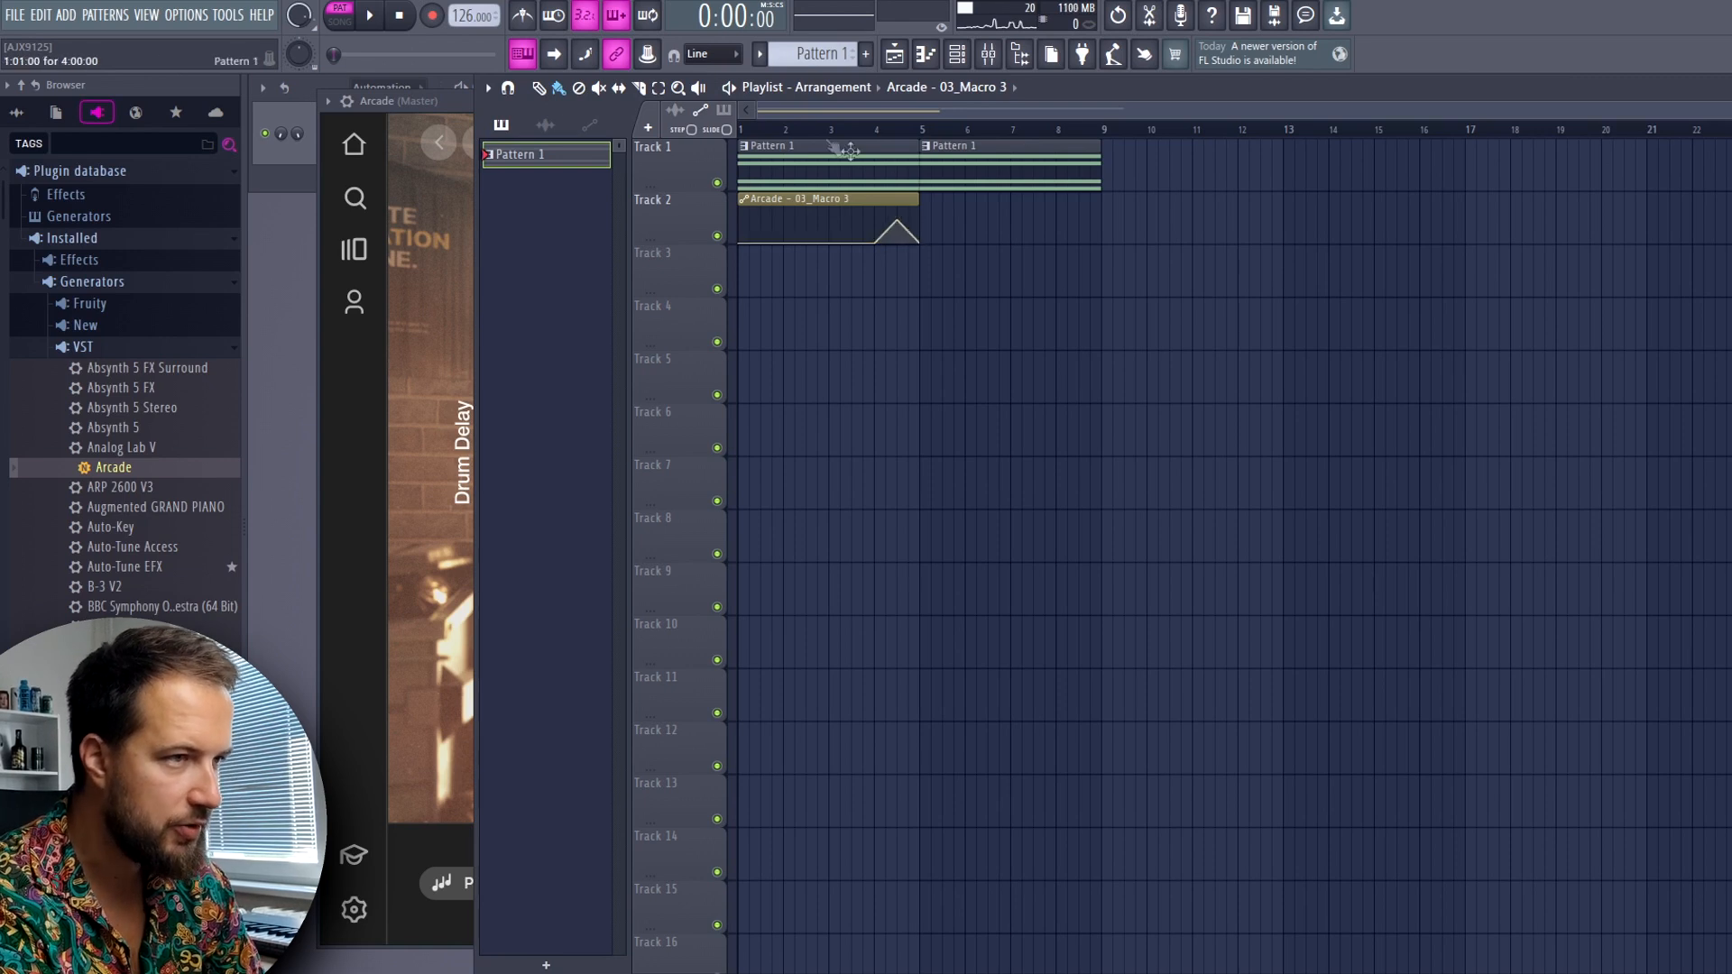
key("space")
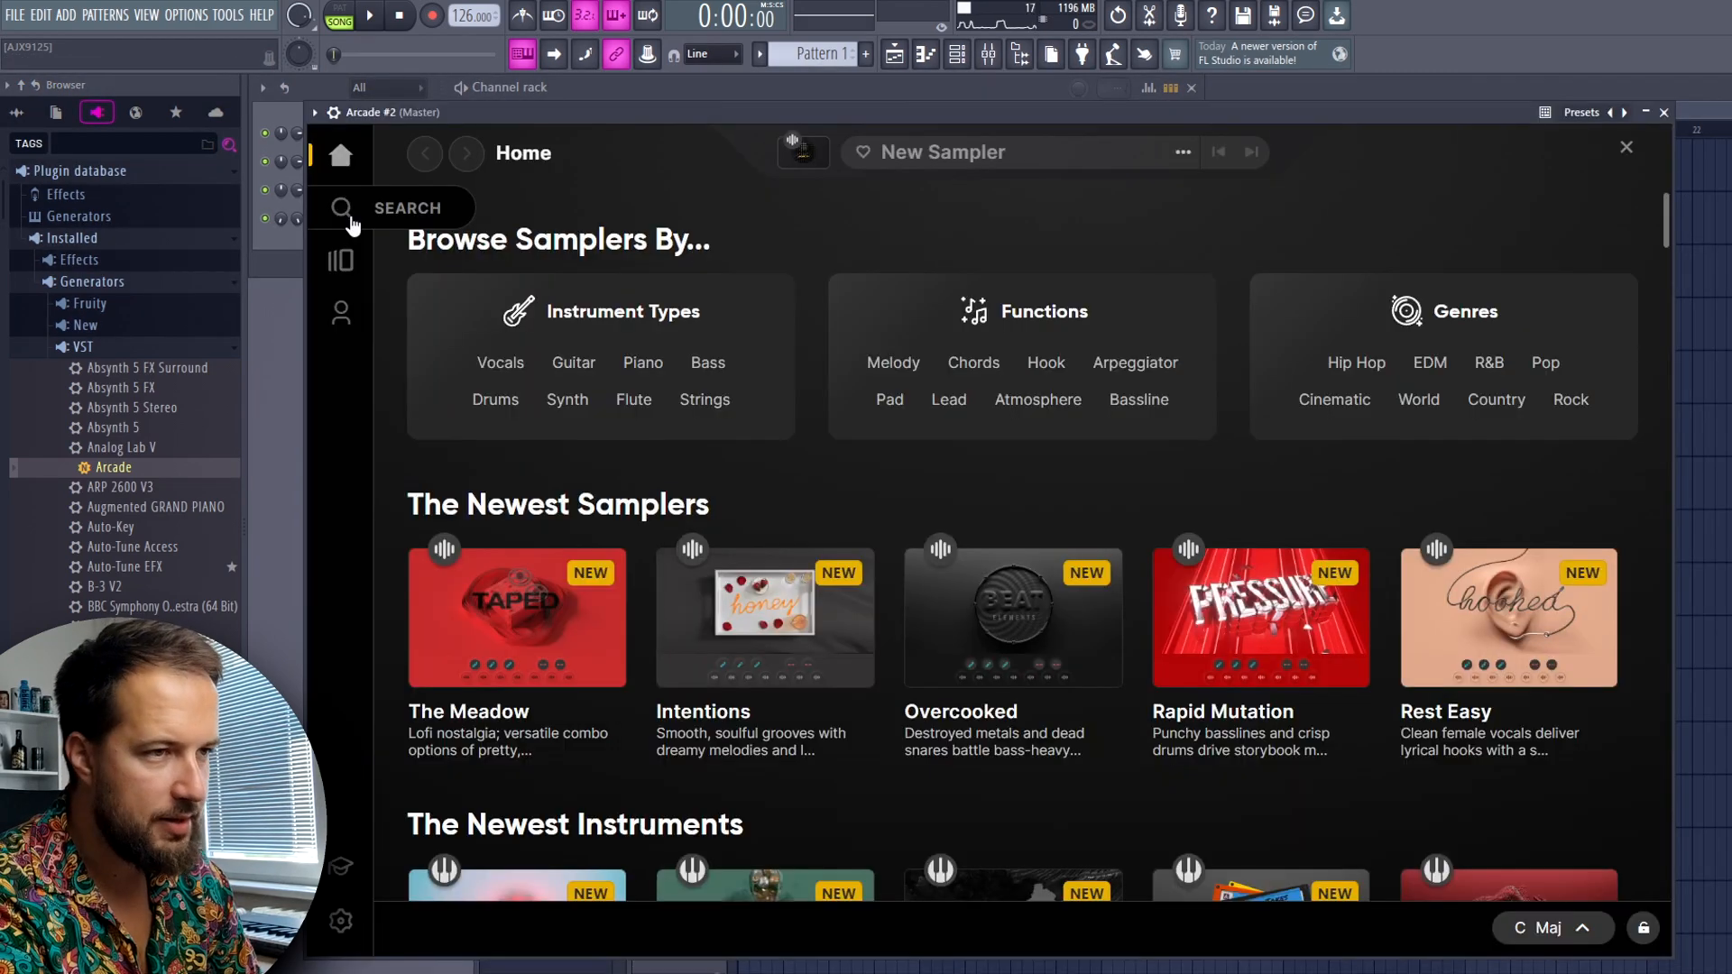
Filter the instrument search in the second Arcade instance to Bass sounds from the Warehouse line and browse the matches
left_click(340, 207)
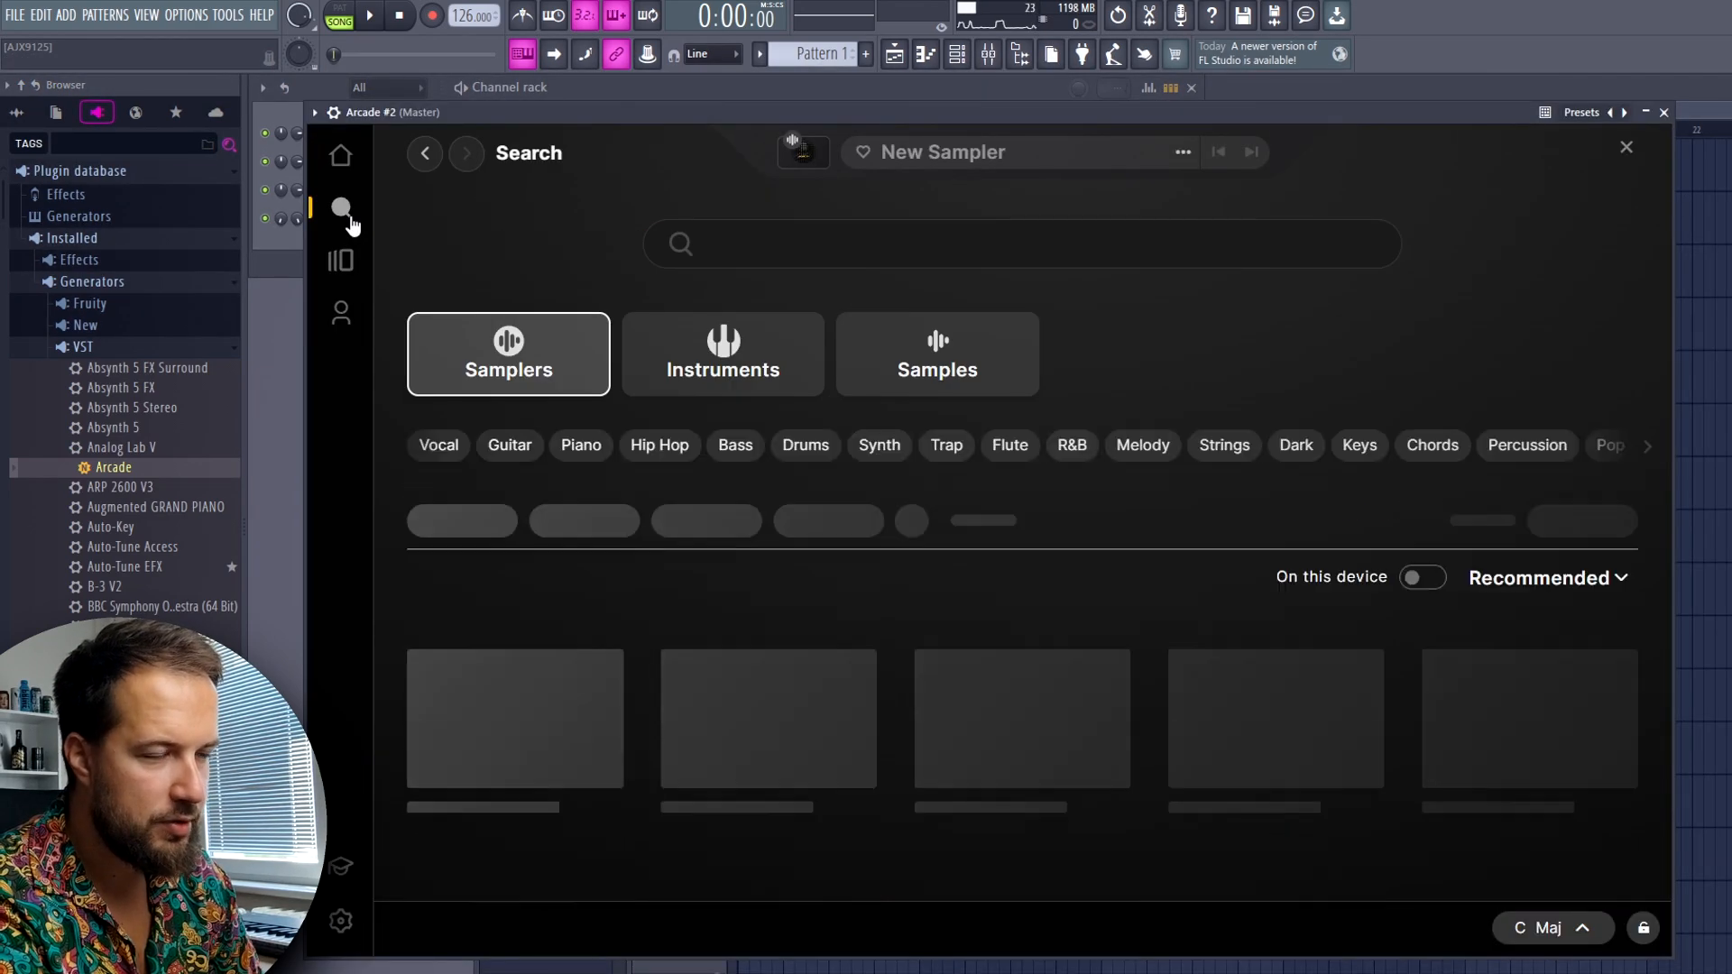
left_click(726, 372)
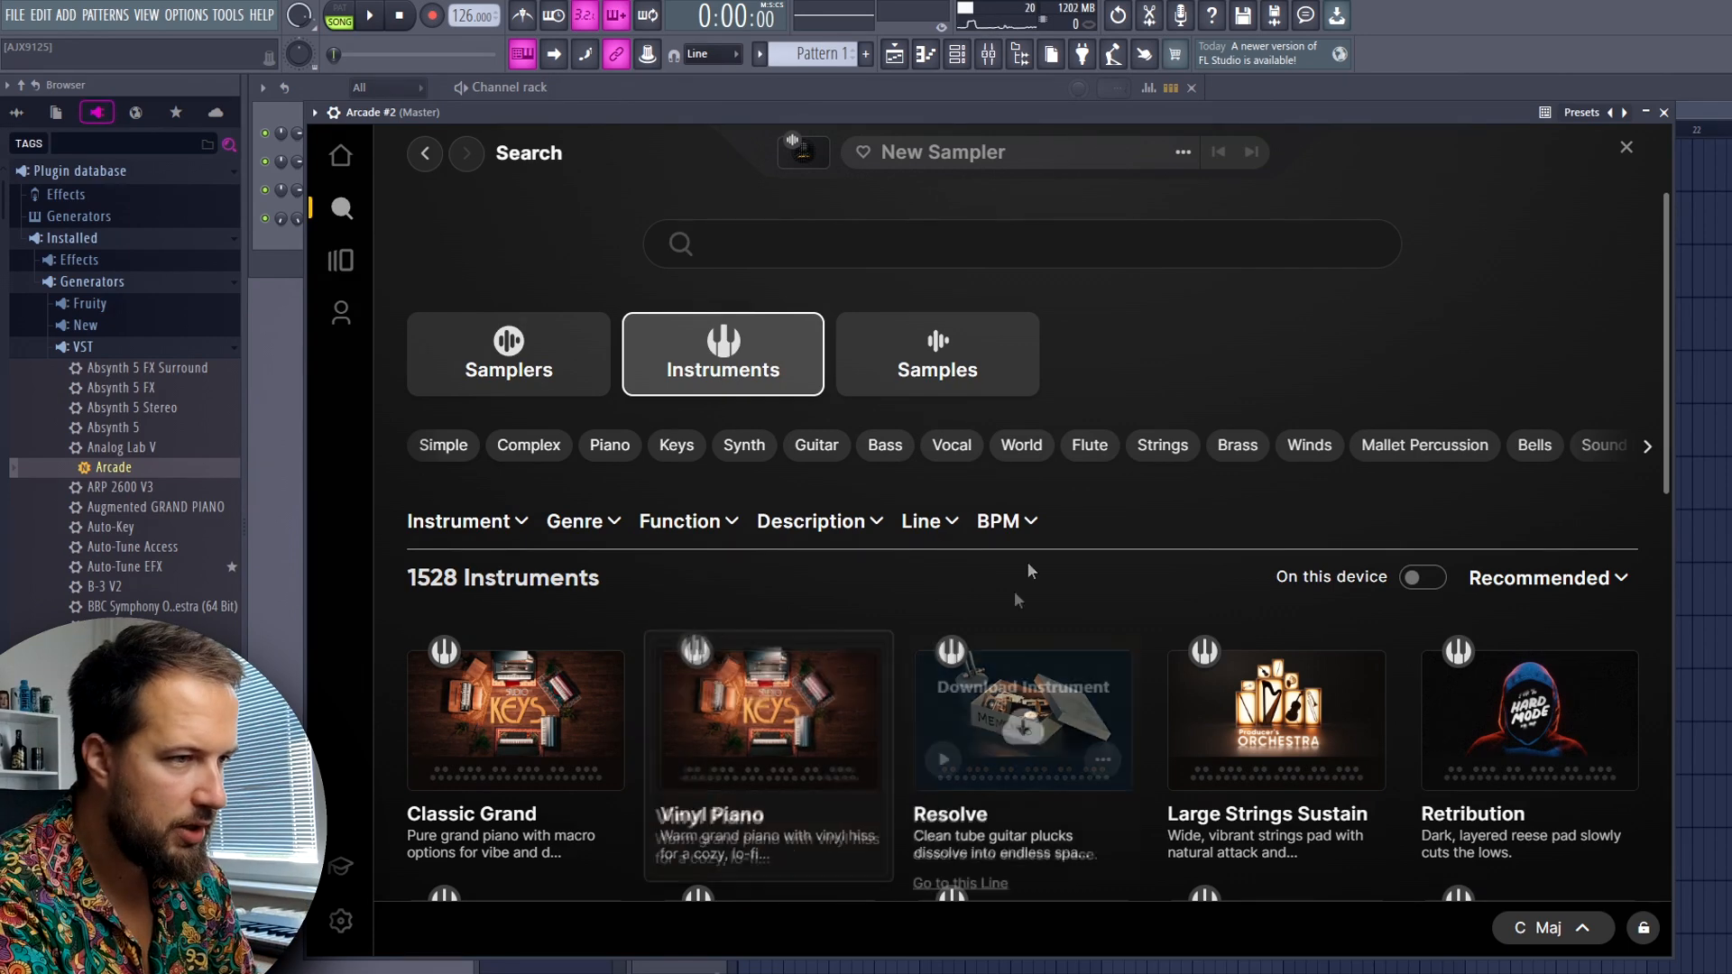
scroll(906, 580, "down", 2)
left_click(893, 261)
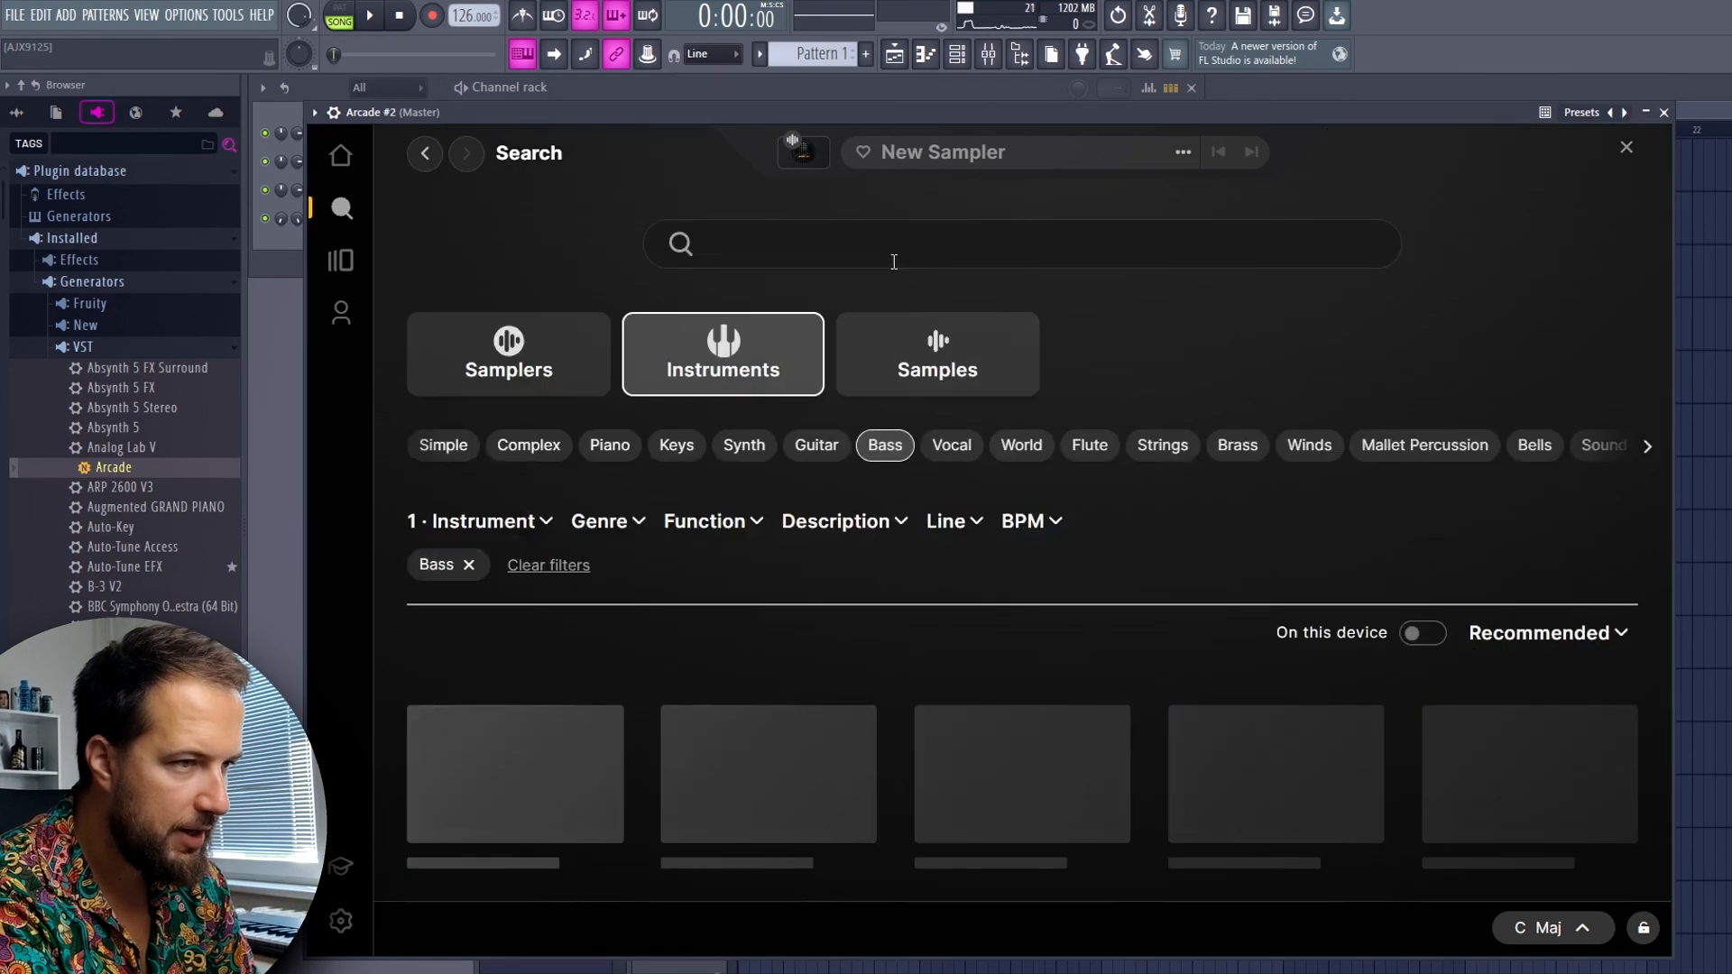
left_click(957, 523)
scroll(1000, 712, "down", 5)
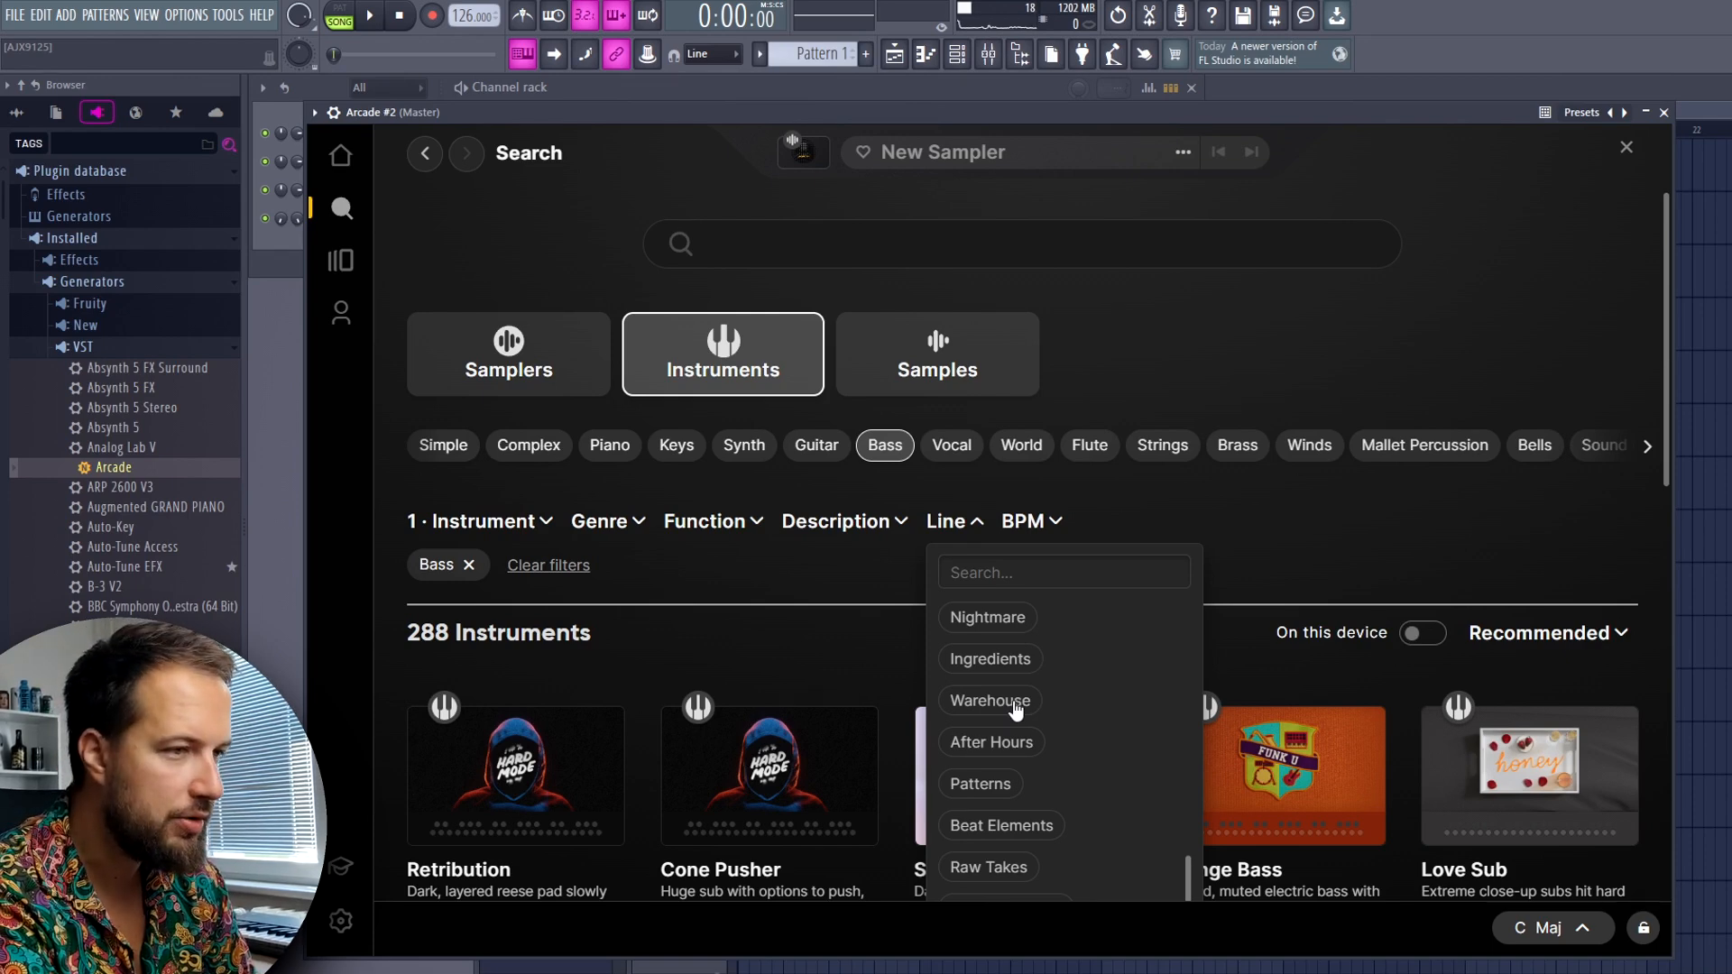
left_click(1015, 710)
scroll(1118, 453, "down", 2)
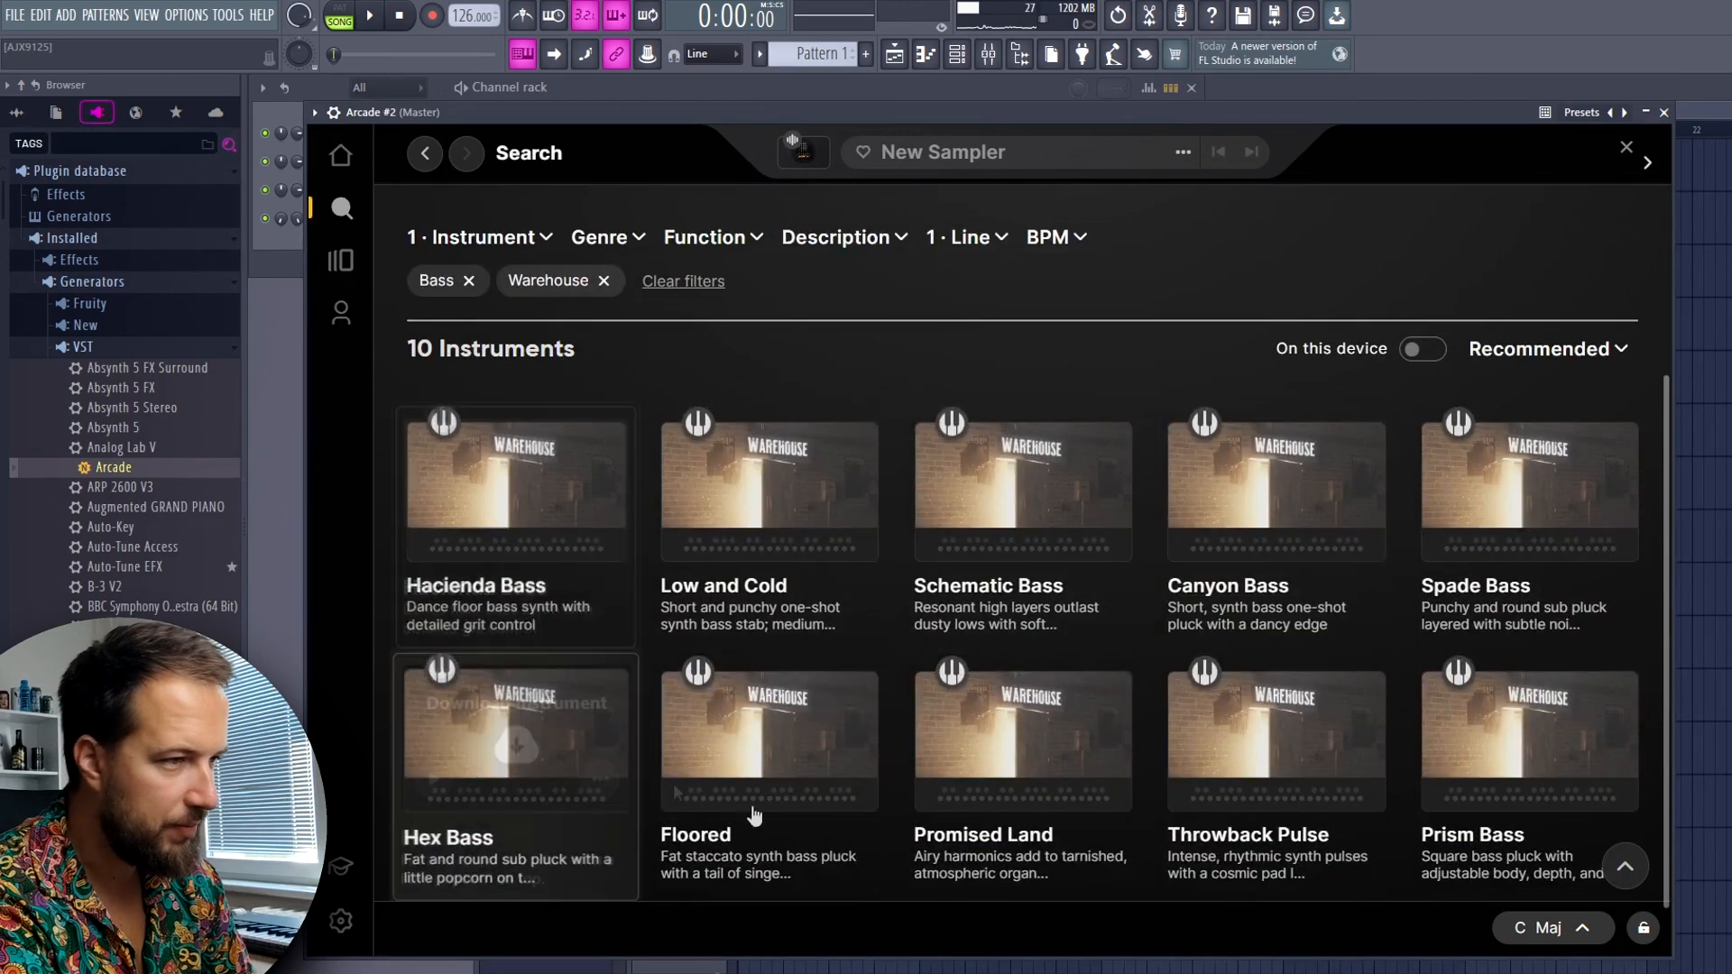
Preview the Low and Cold, Schematic Bass and Canyon Bass instruments from the Warehouse bass results
scroll(818, 419, "down", 1)
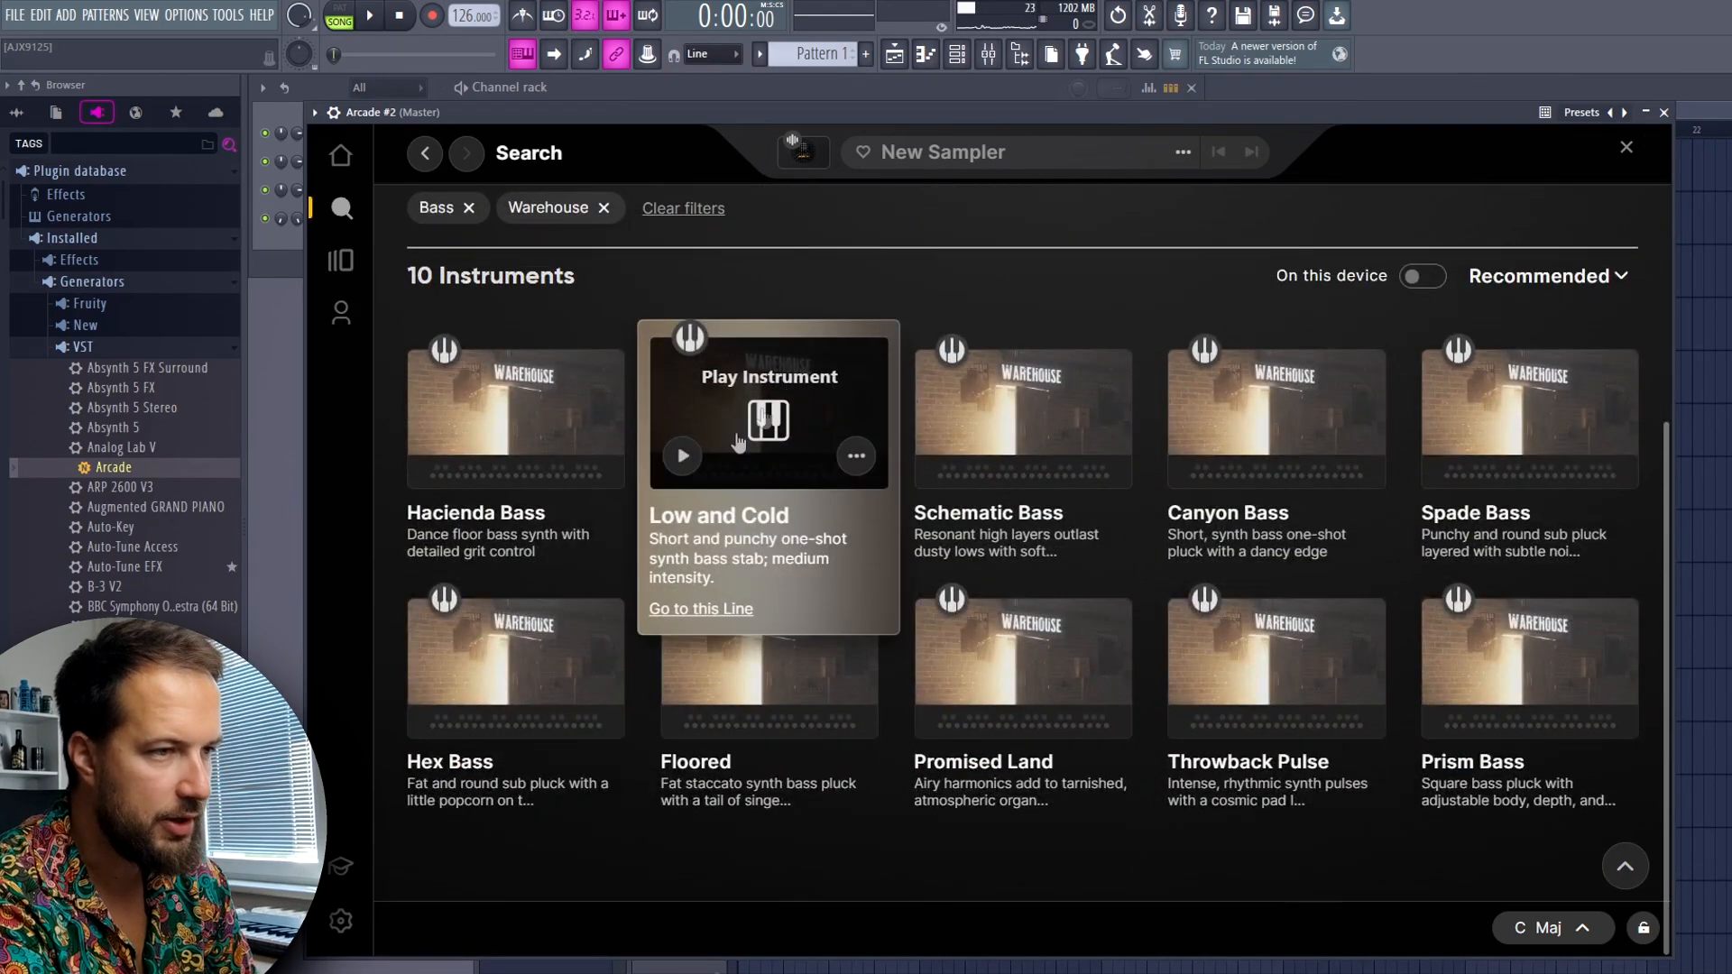
left_click(681, 455)
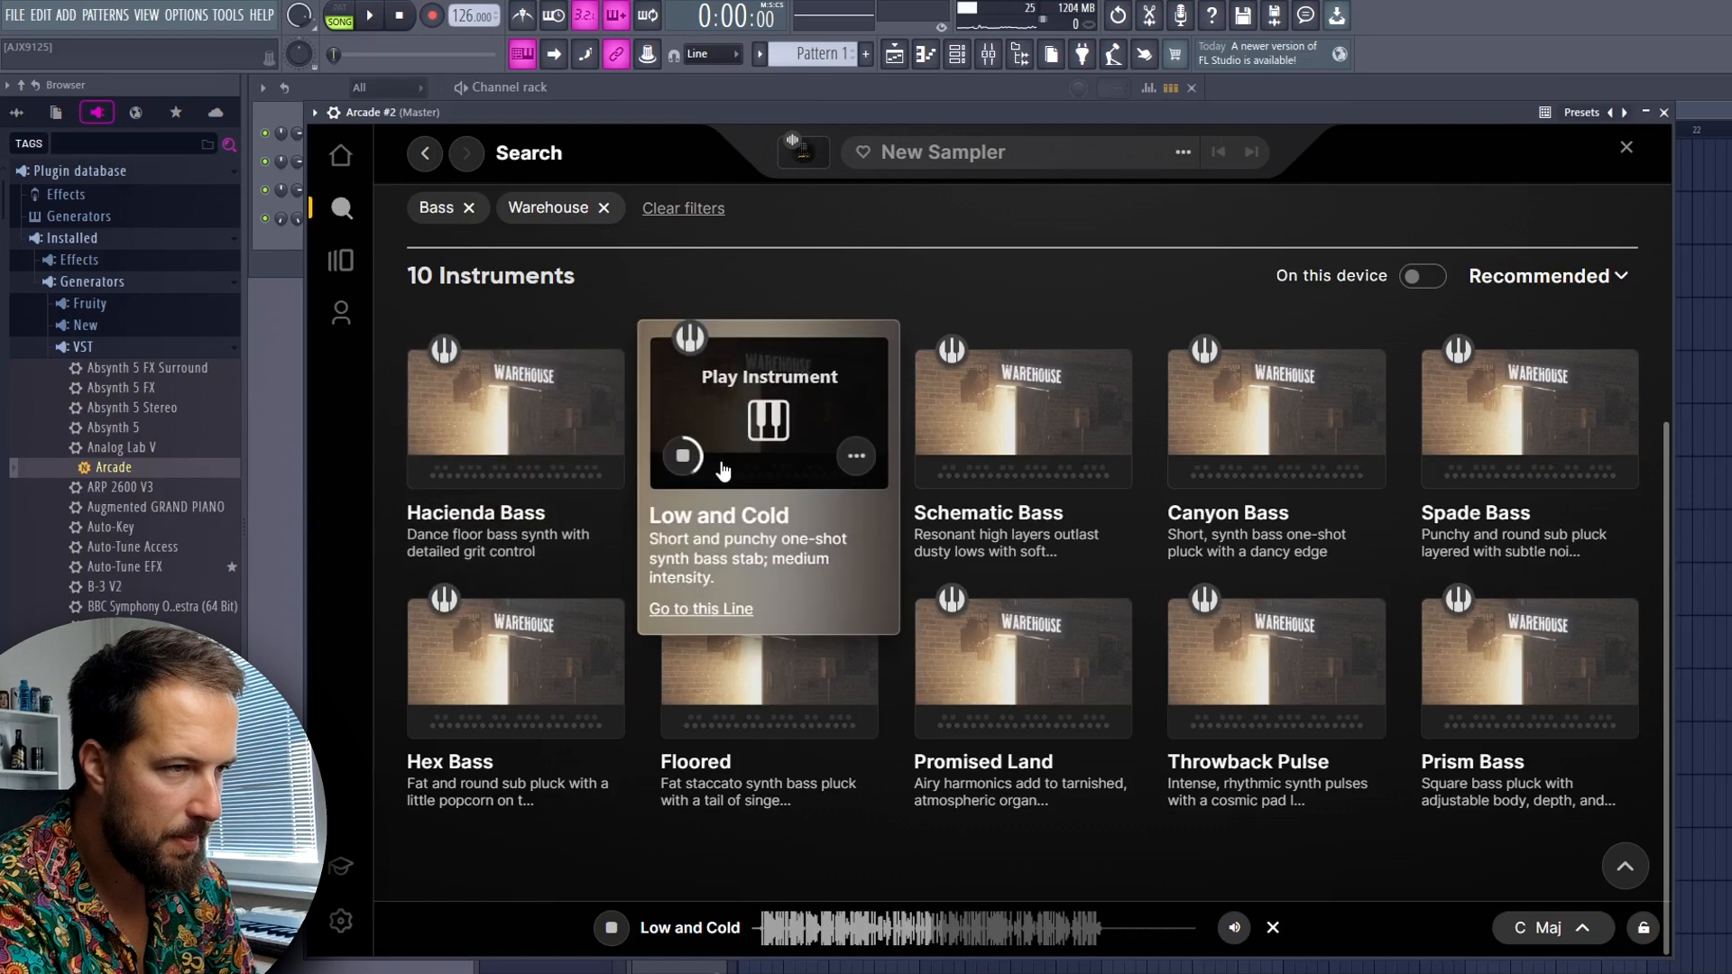
left_click(943, 458)
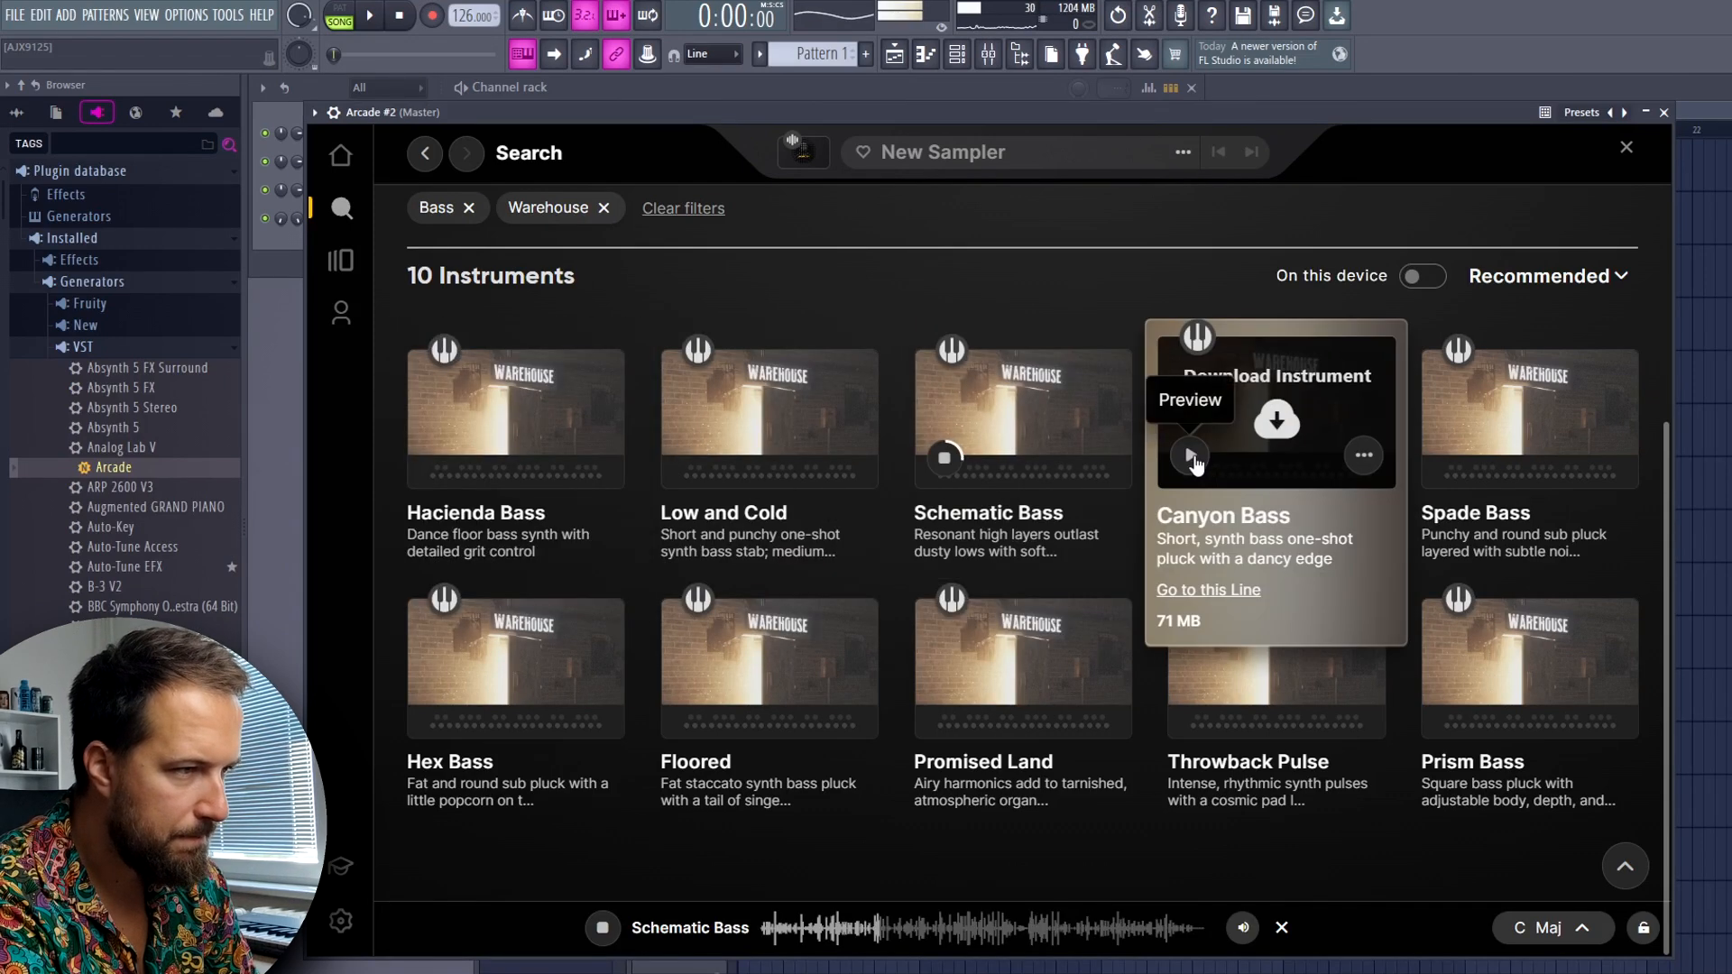
left_click(1191, 457)
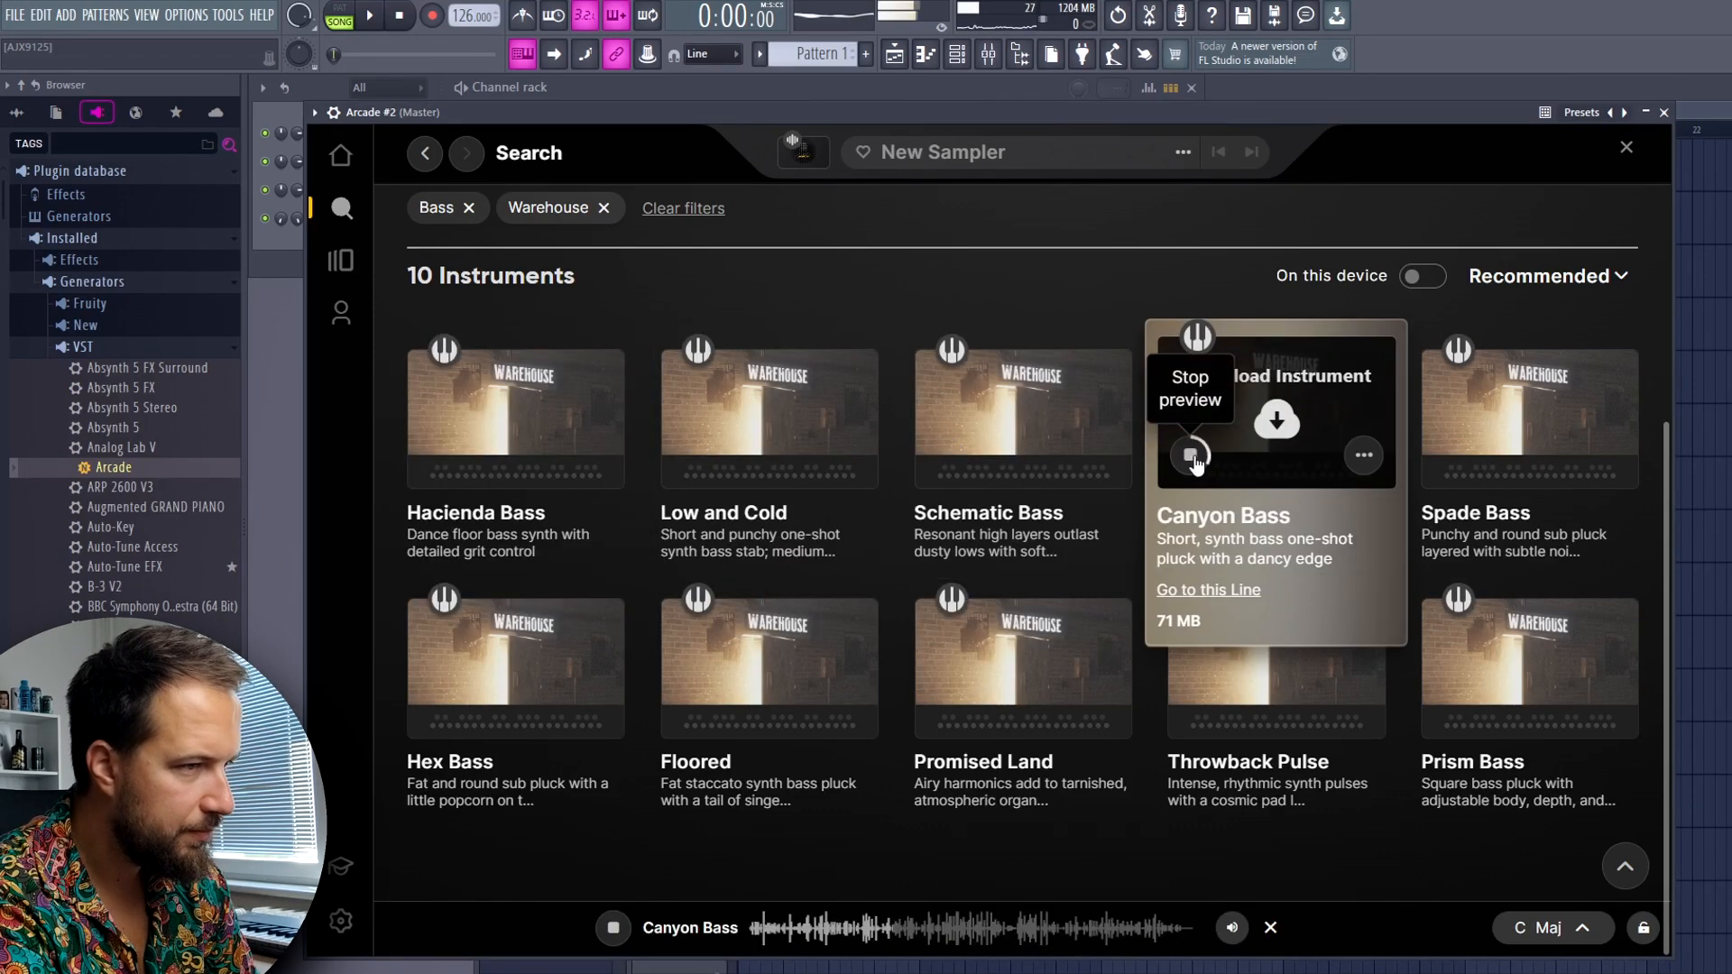
Preview Low and Cold again and load it as the second Arcade instance's instrument
left_click(684, 458)
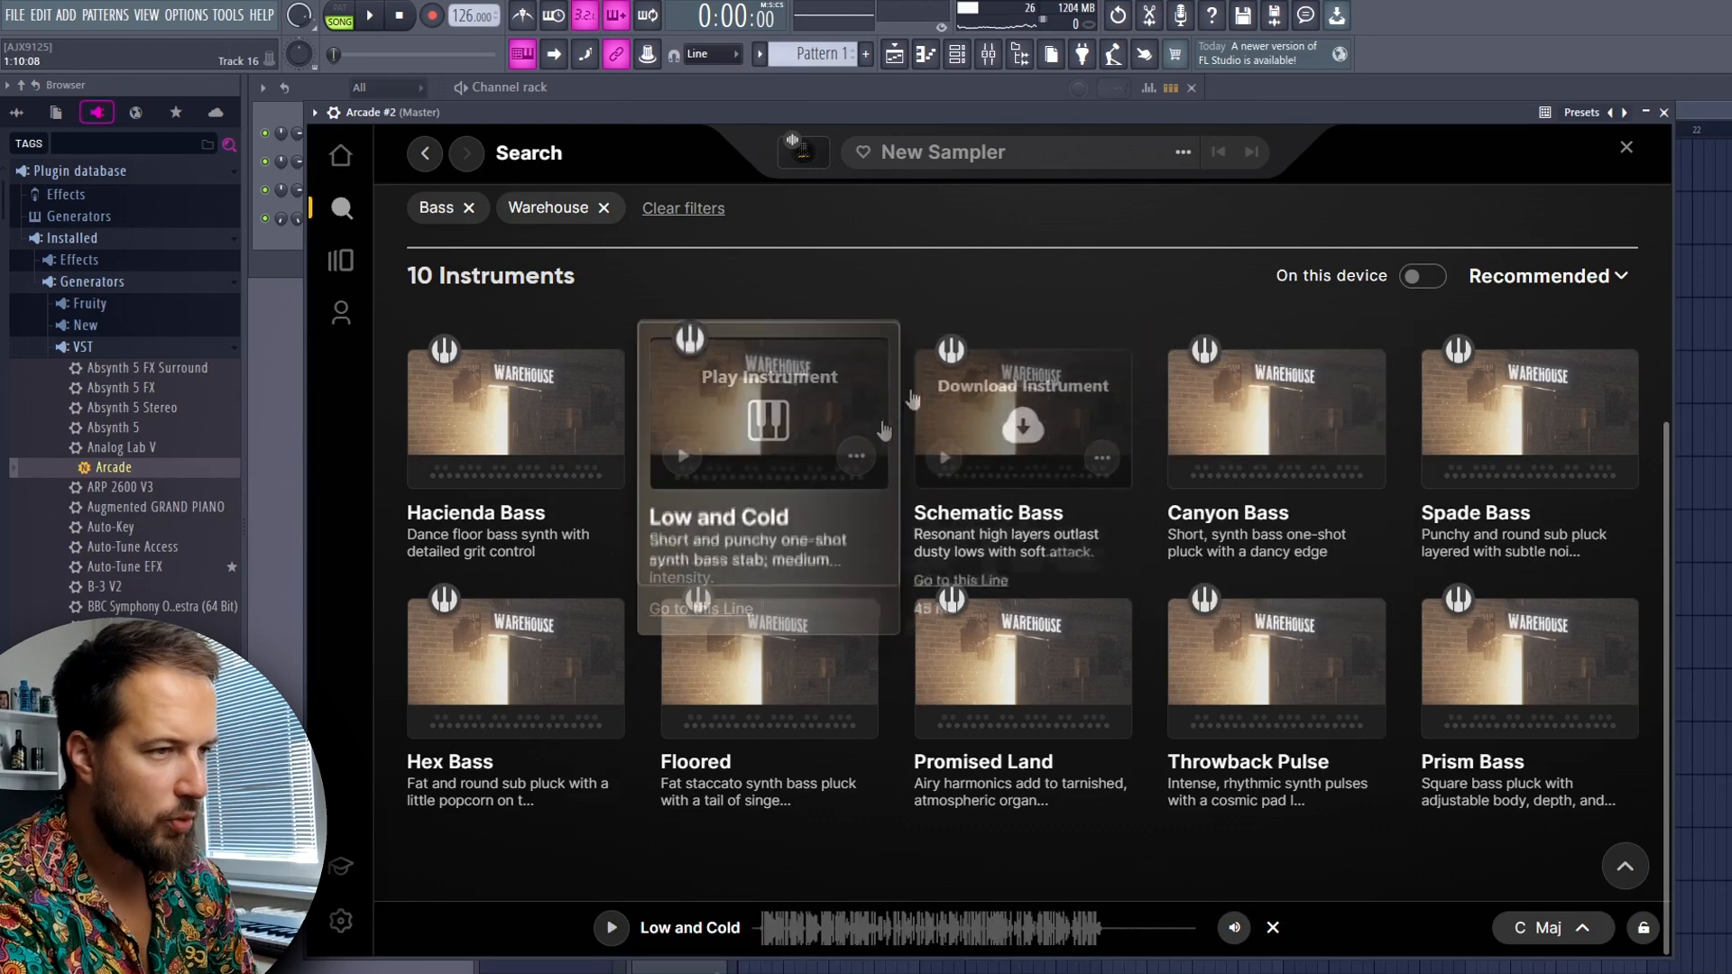
left_click(684, 457)
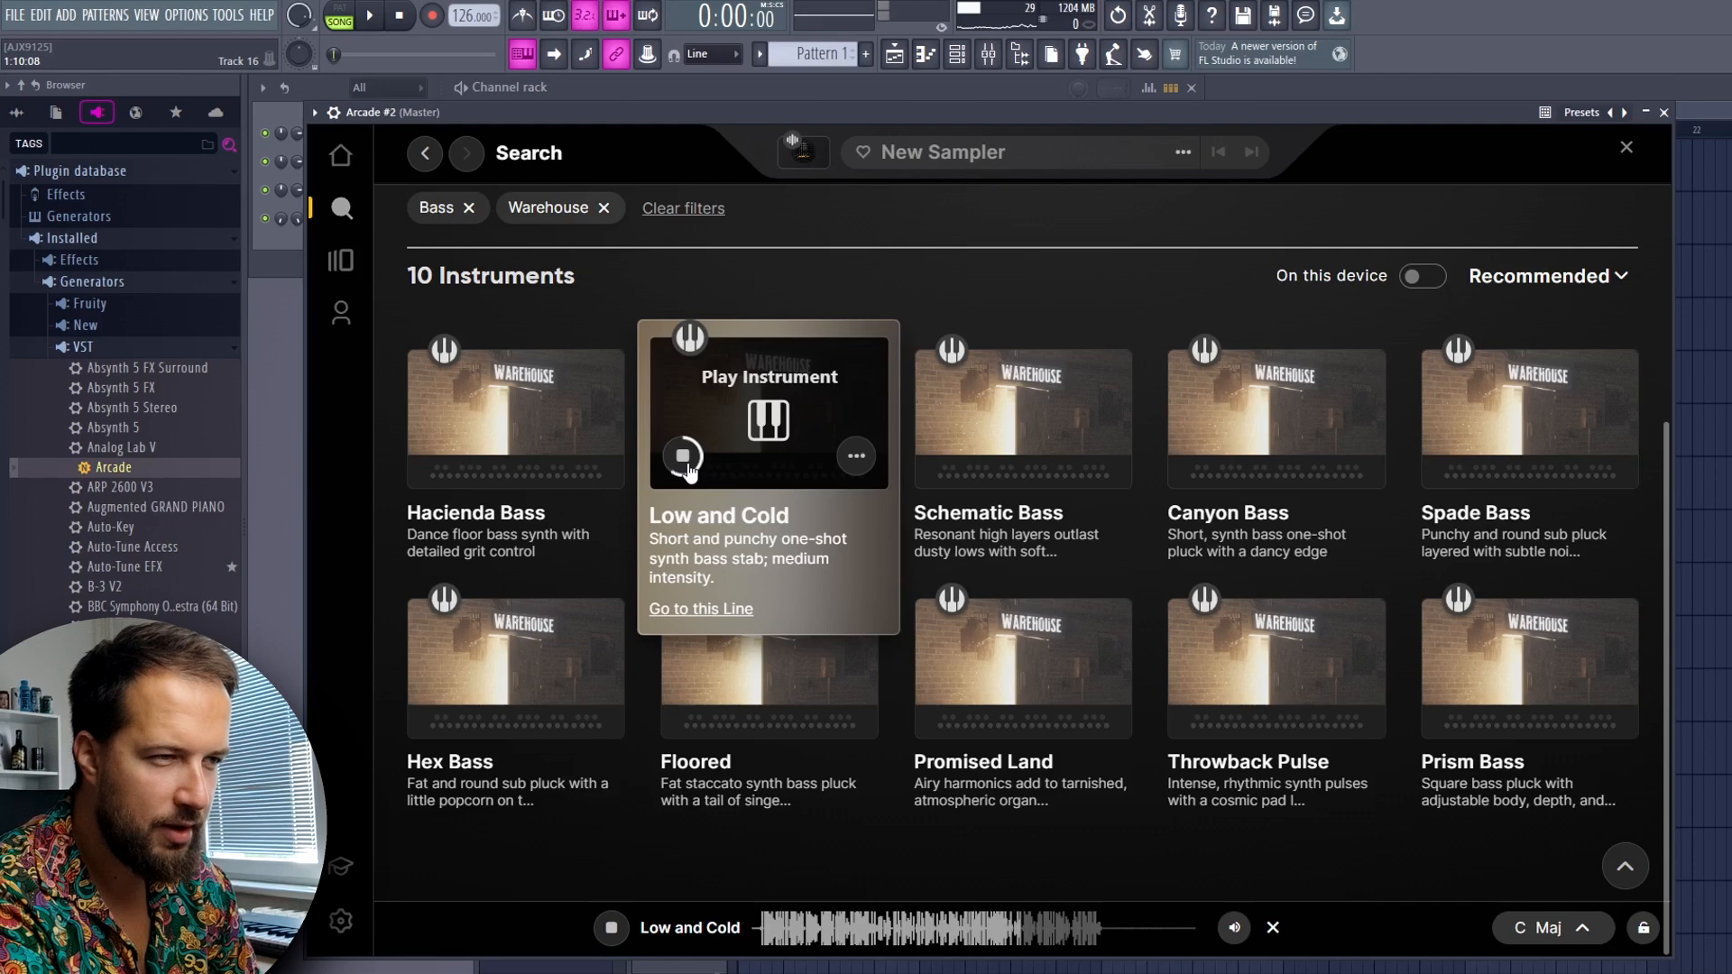
left_click(684, 458)
left_click(768, 422)
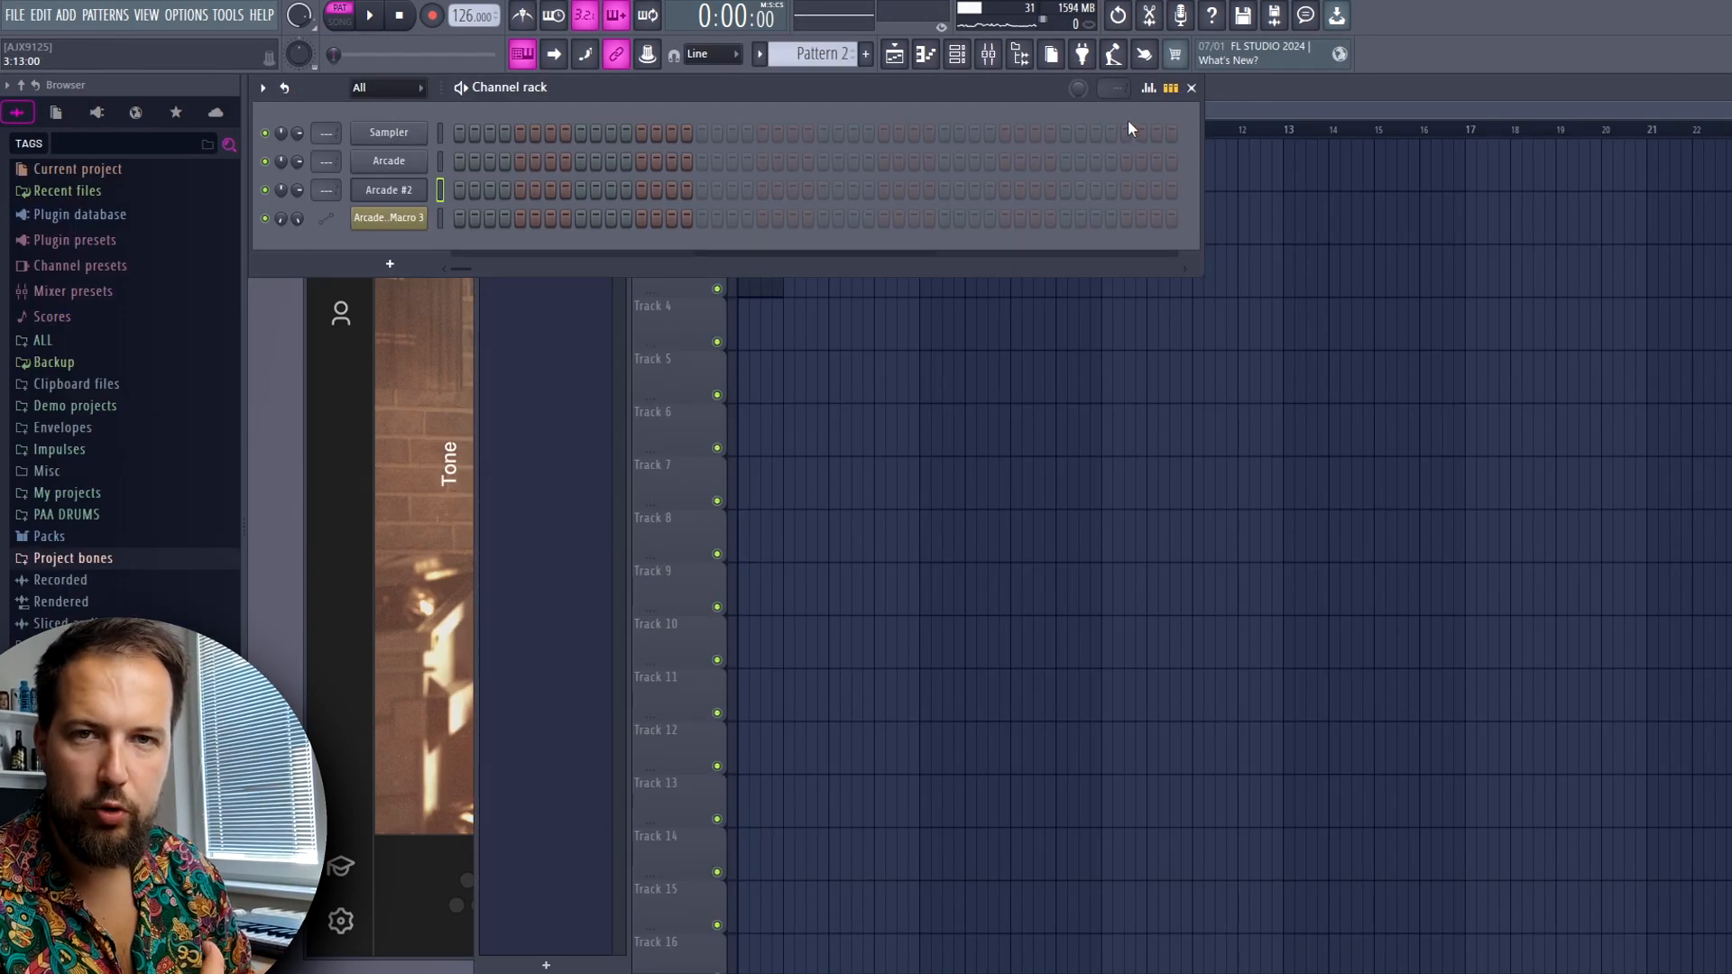
Raise the channel rack's swing and open Arcade #2's piano roll for Pattern 2
left_click_drag(1078, 87, 1078, 68)
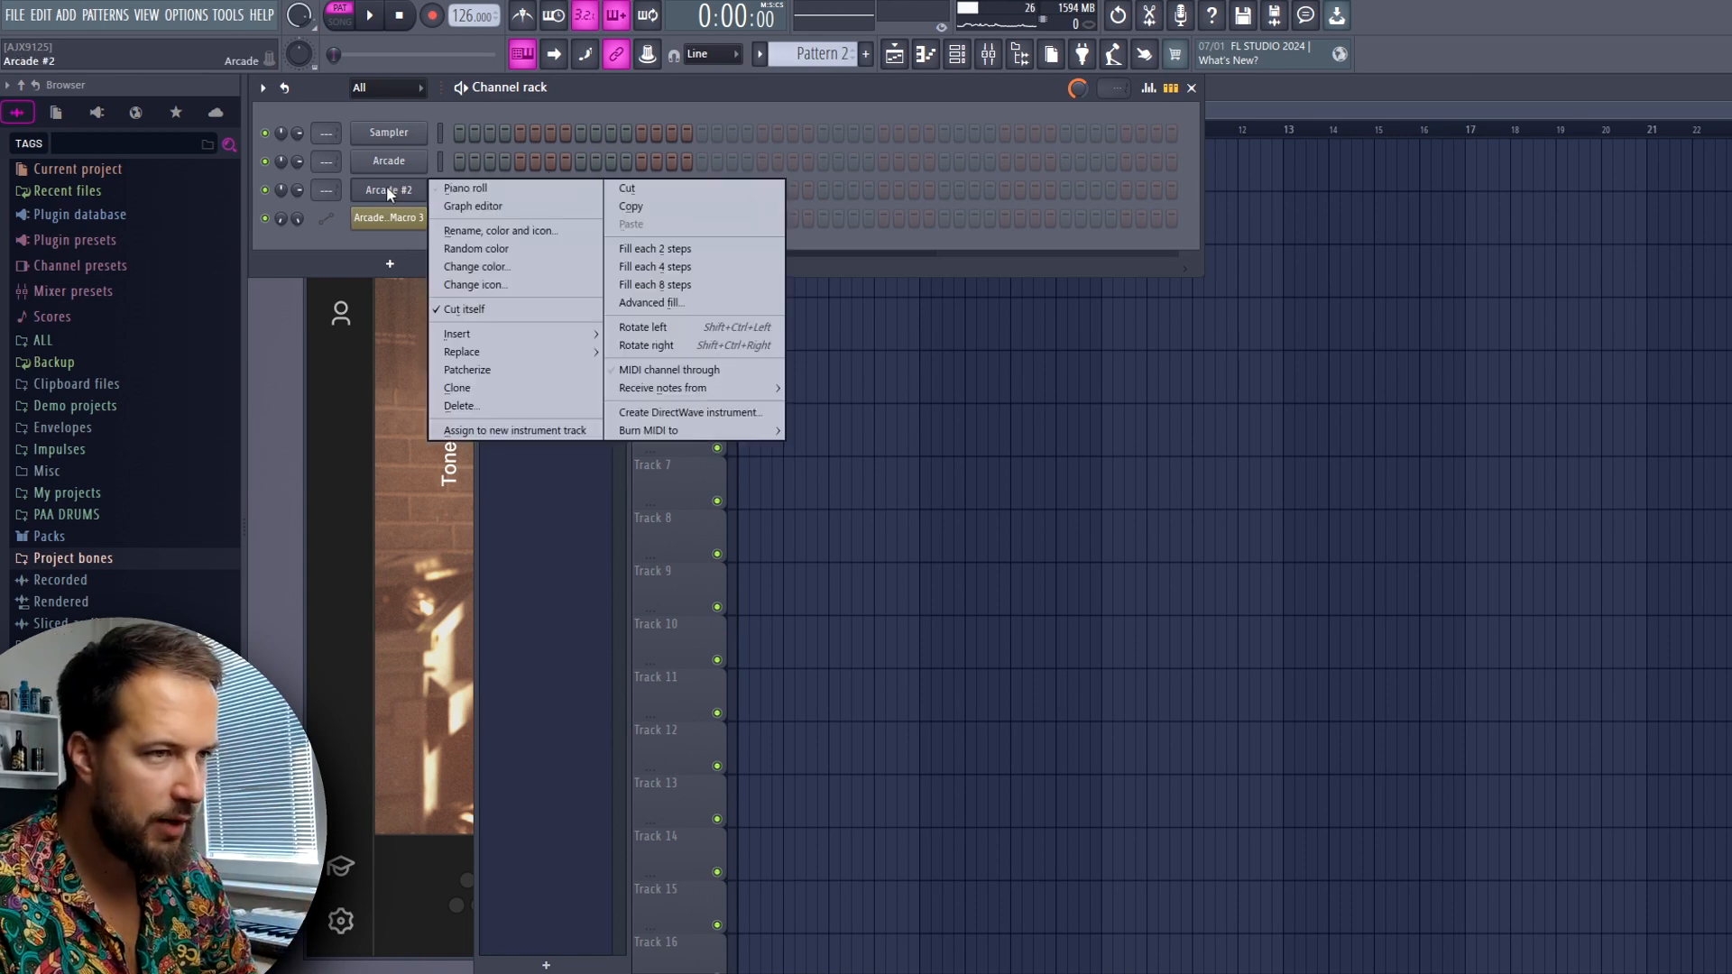
left_click(462, 189)
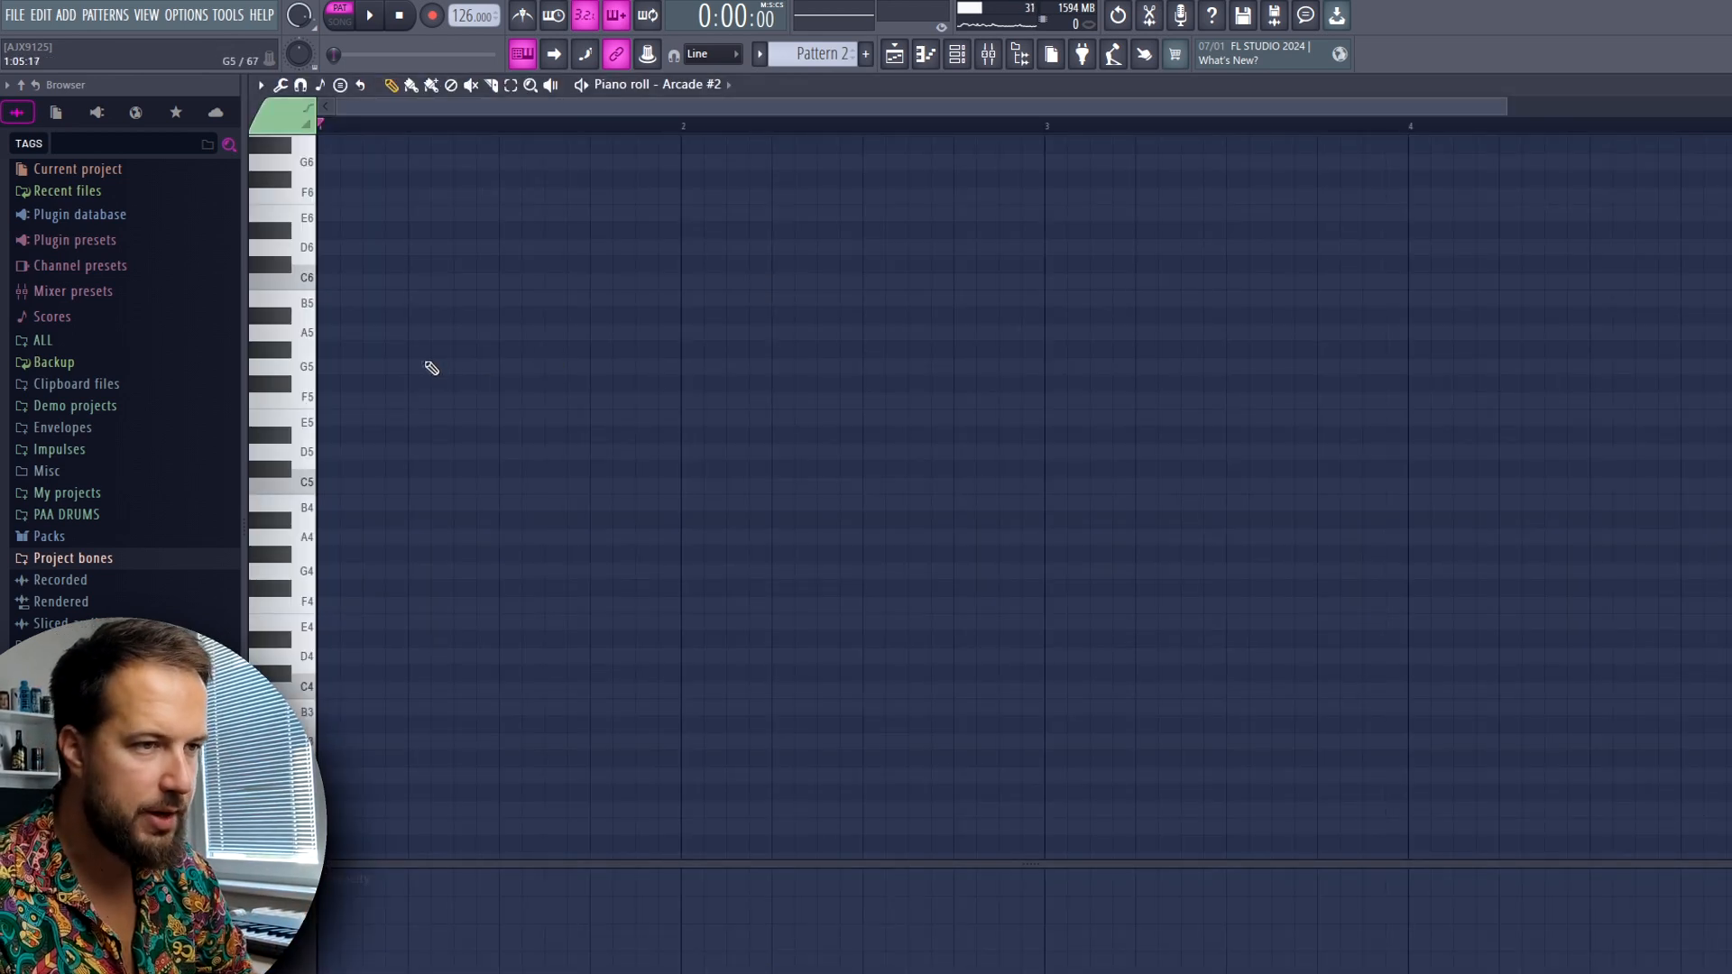
Place short A4 notes at the start and middle of bar 1, F4 at bar 2 and D4 mid-bar 2, and play them
left_click(334, 535)
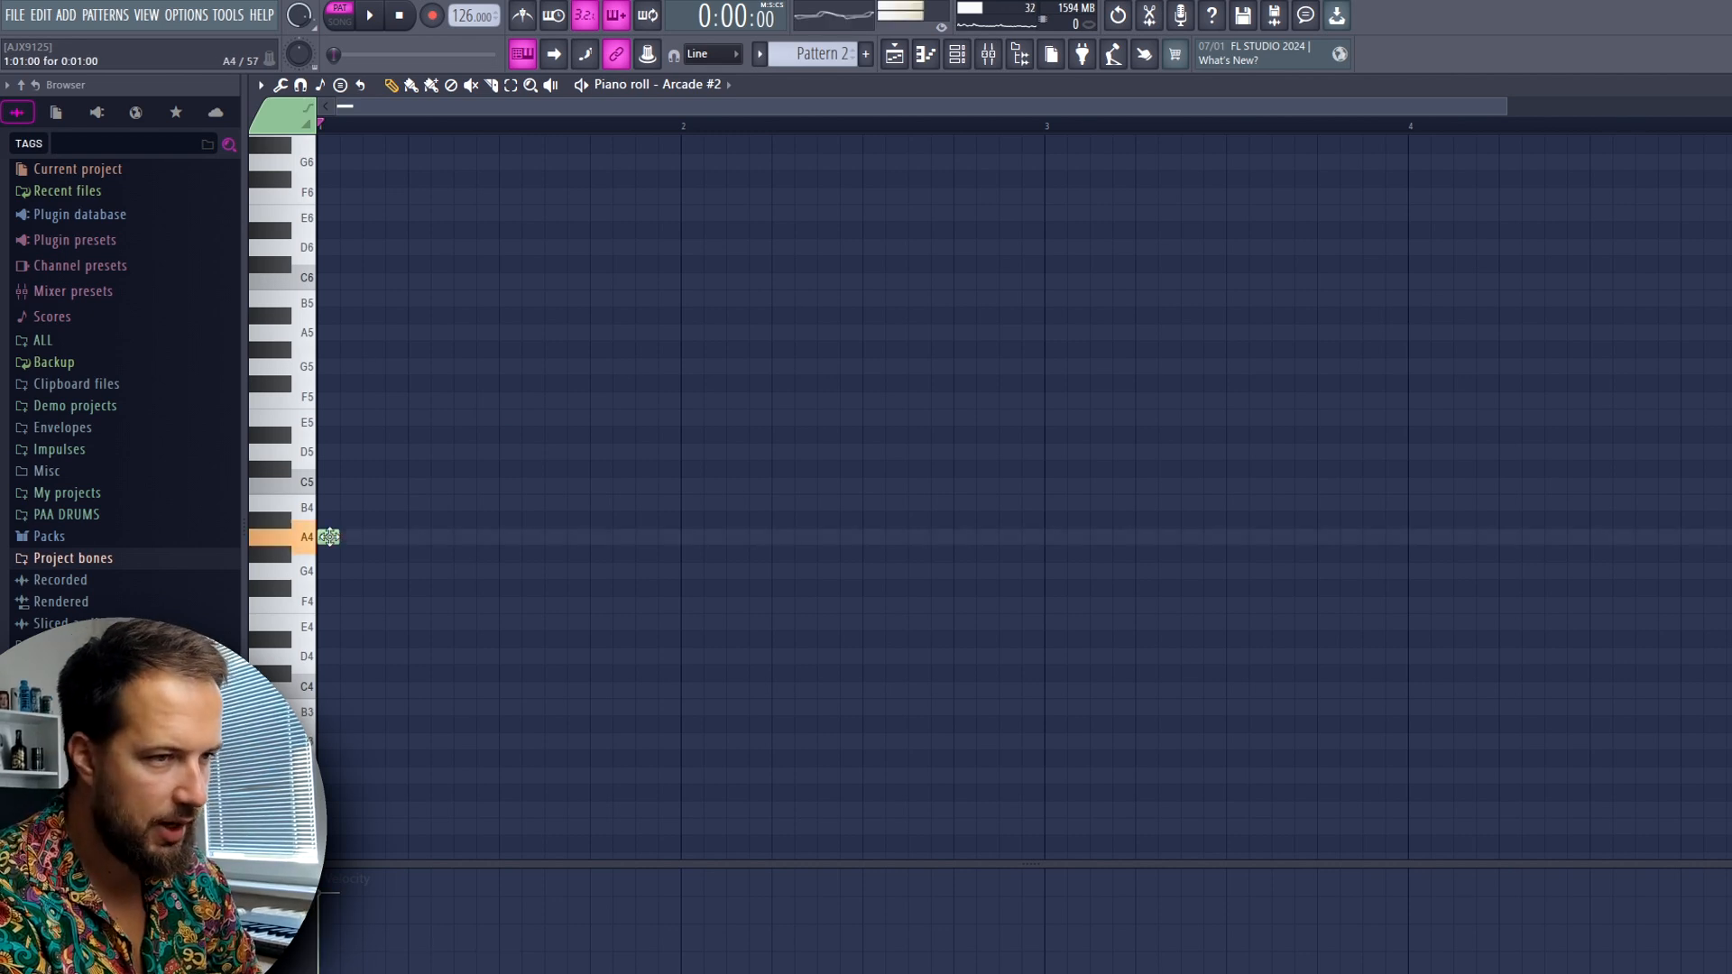
left_click(506, 538)
left_click(687, 605)
left_click(868, 657)
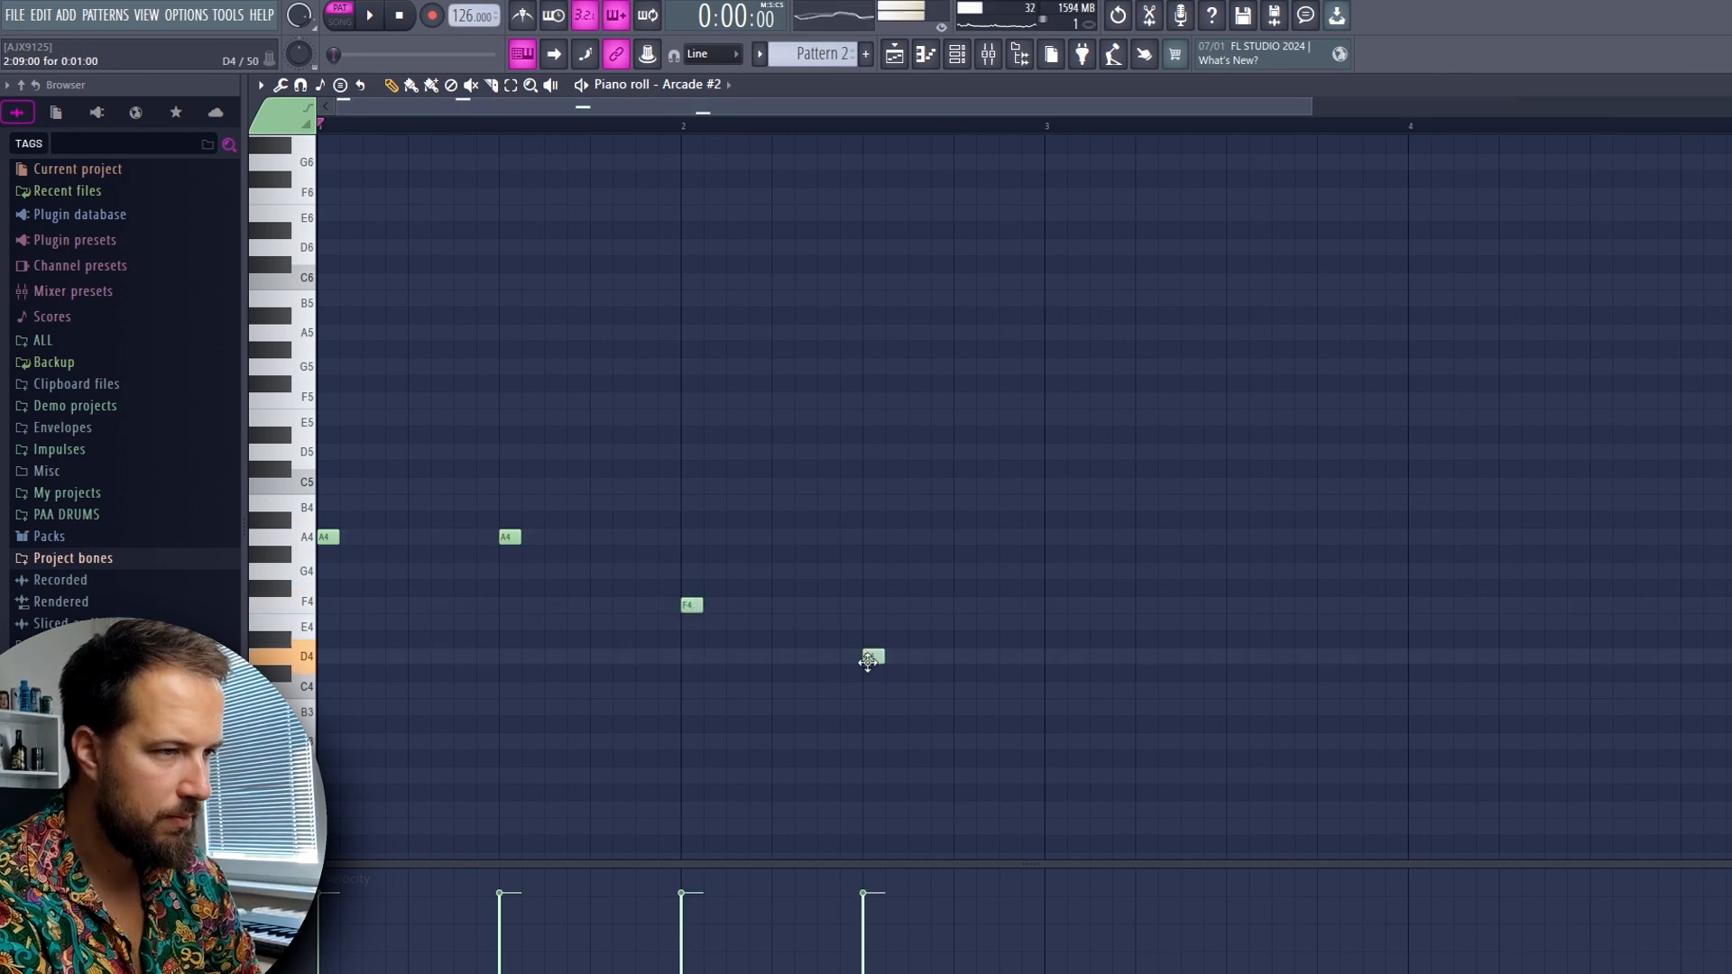
key("space")
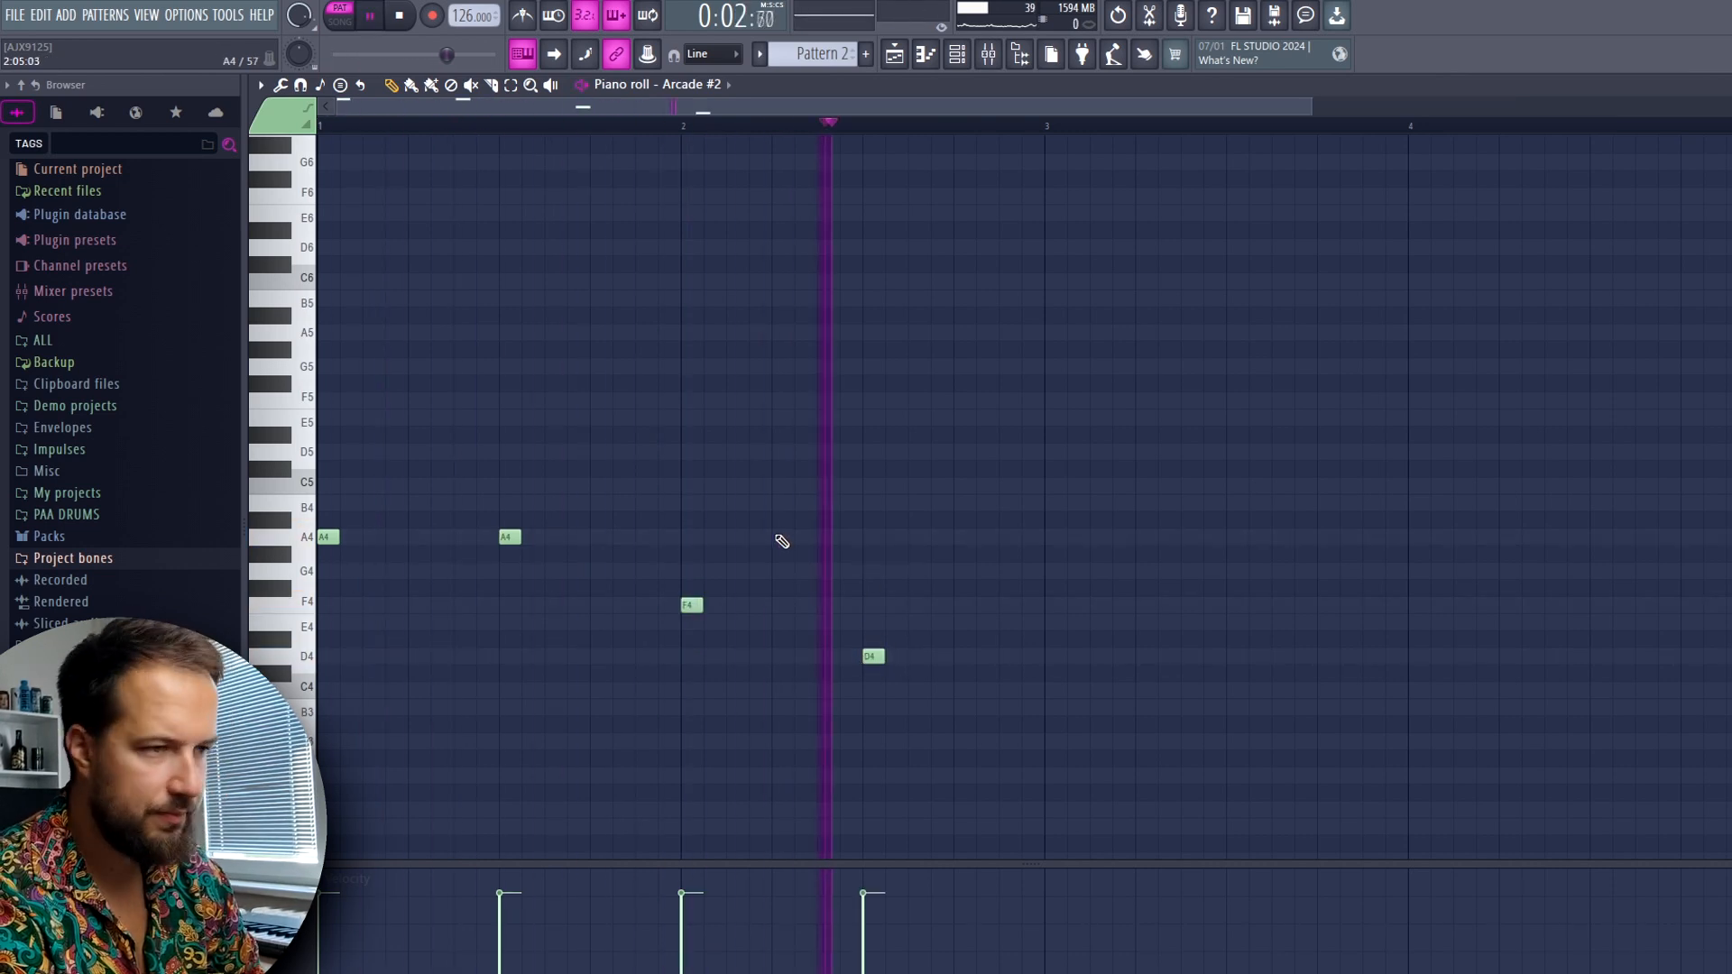
key("space")
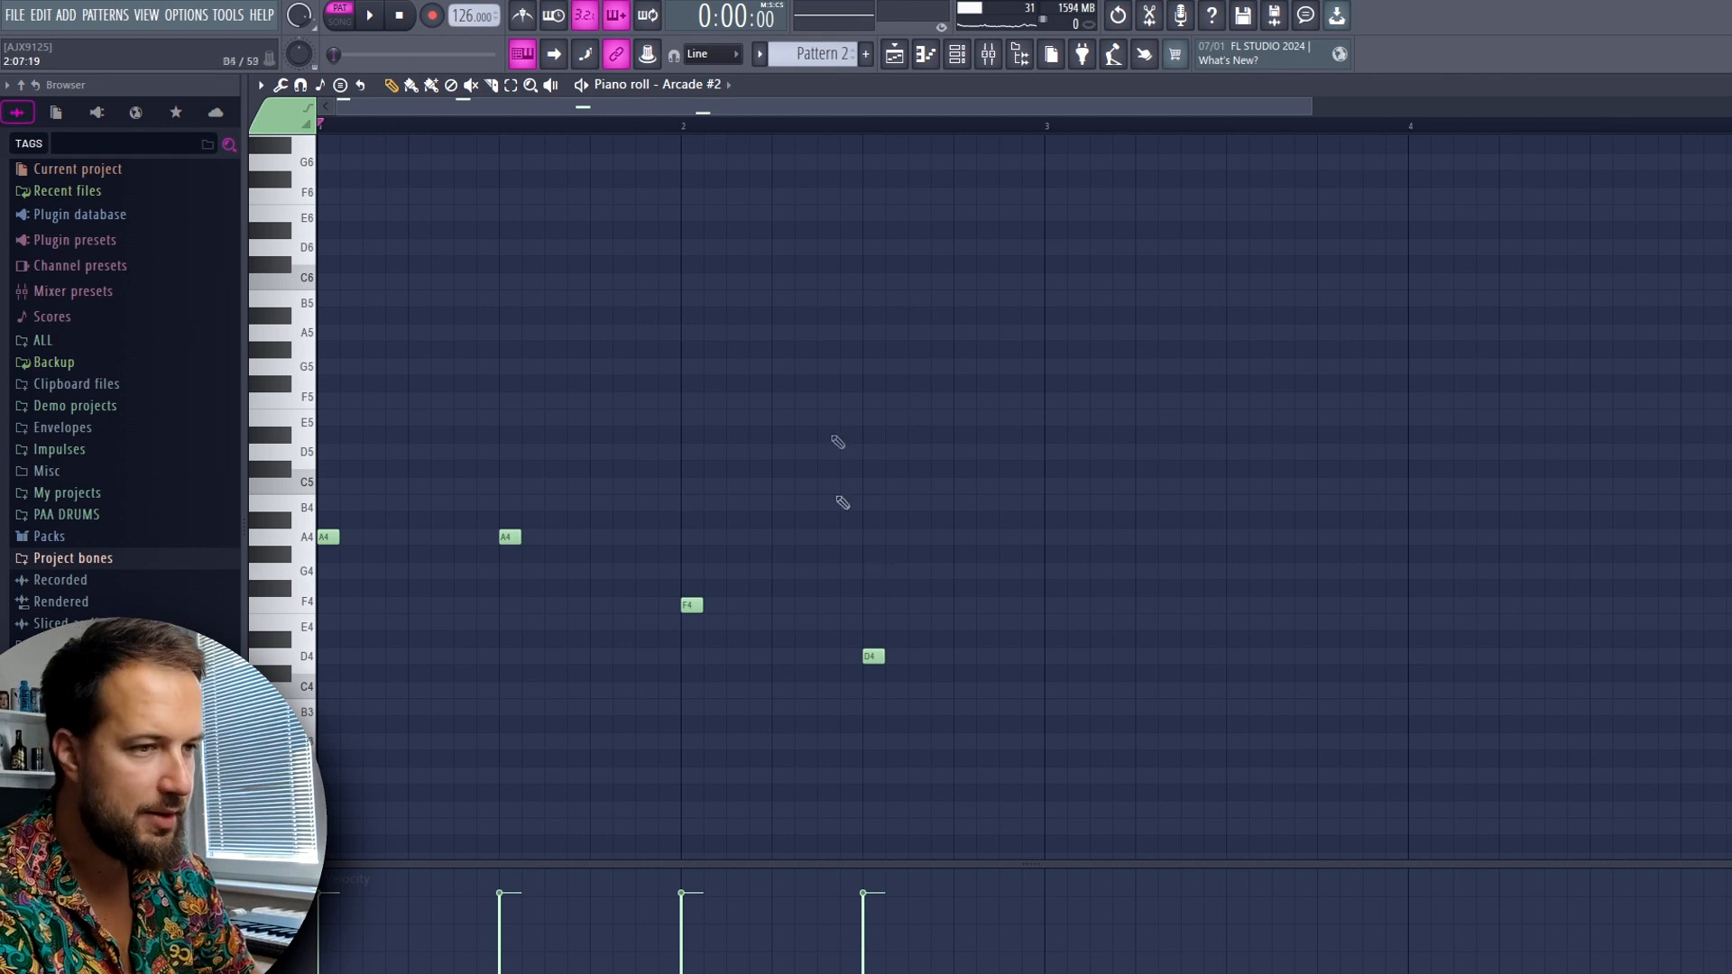
Add A5, C6 and E5 notes evenly spaced between the two A4 notes in bar 1 and play the pattern
scroll(442, 482, "up", 1)
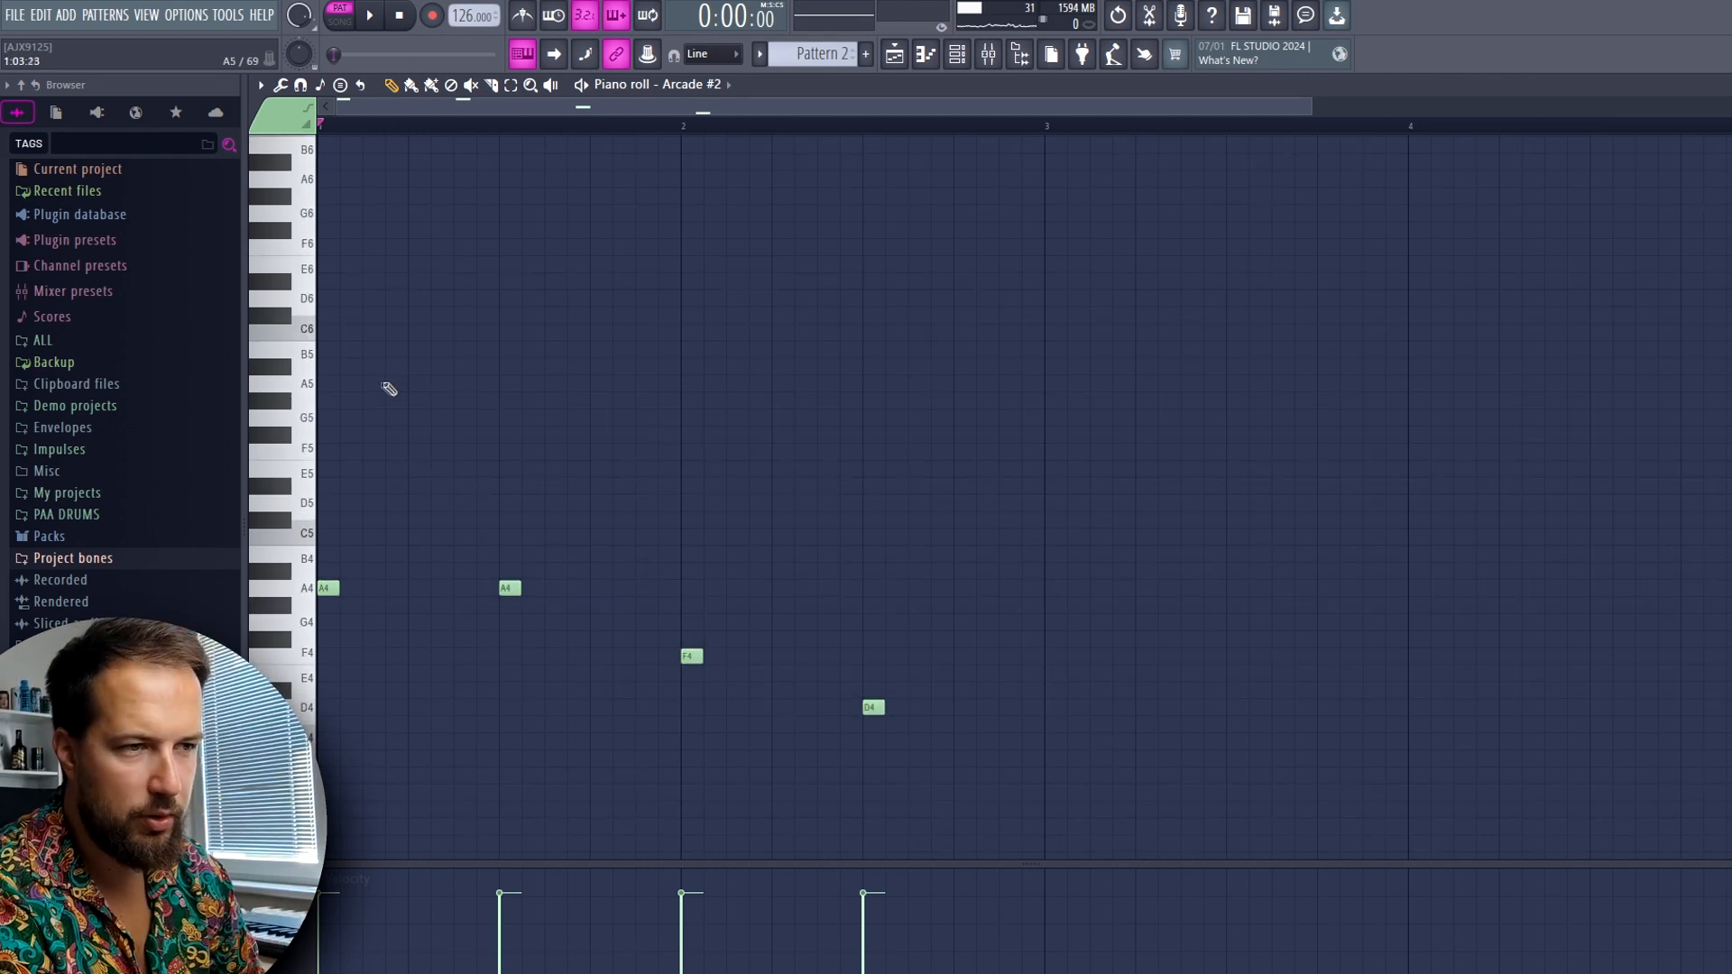
left_click(371, 386)
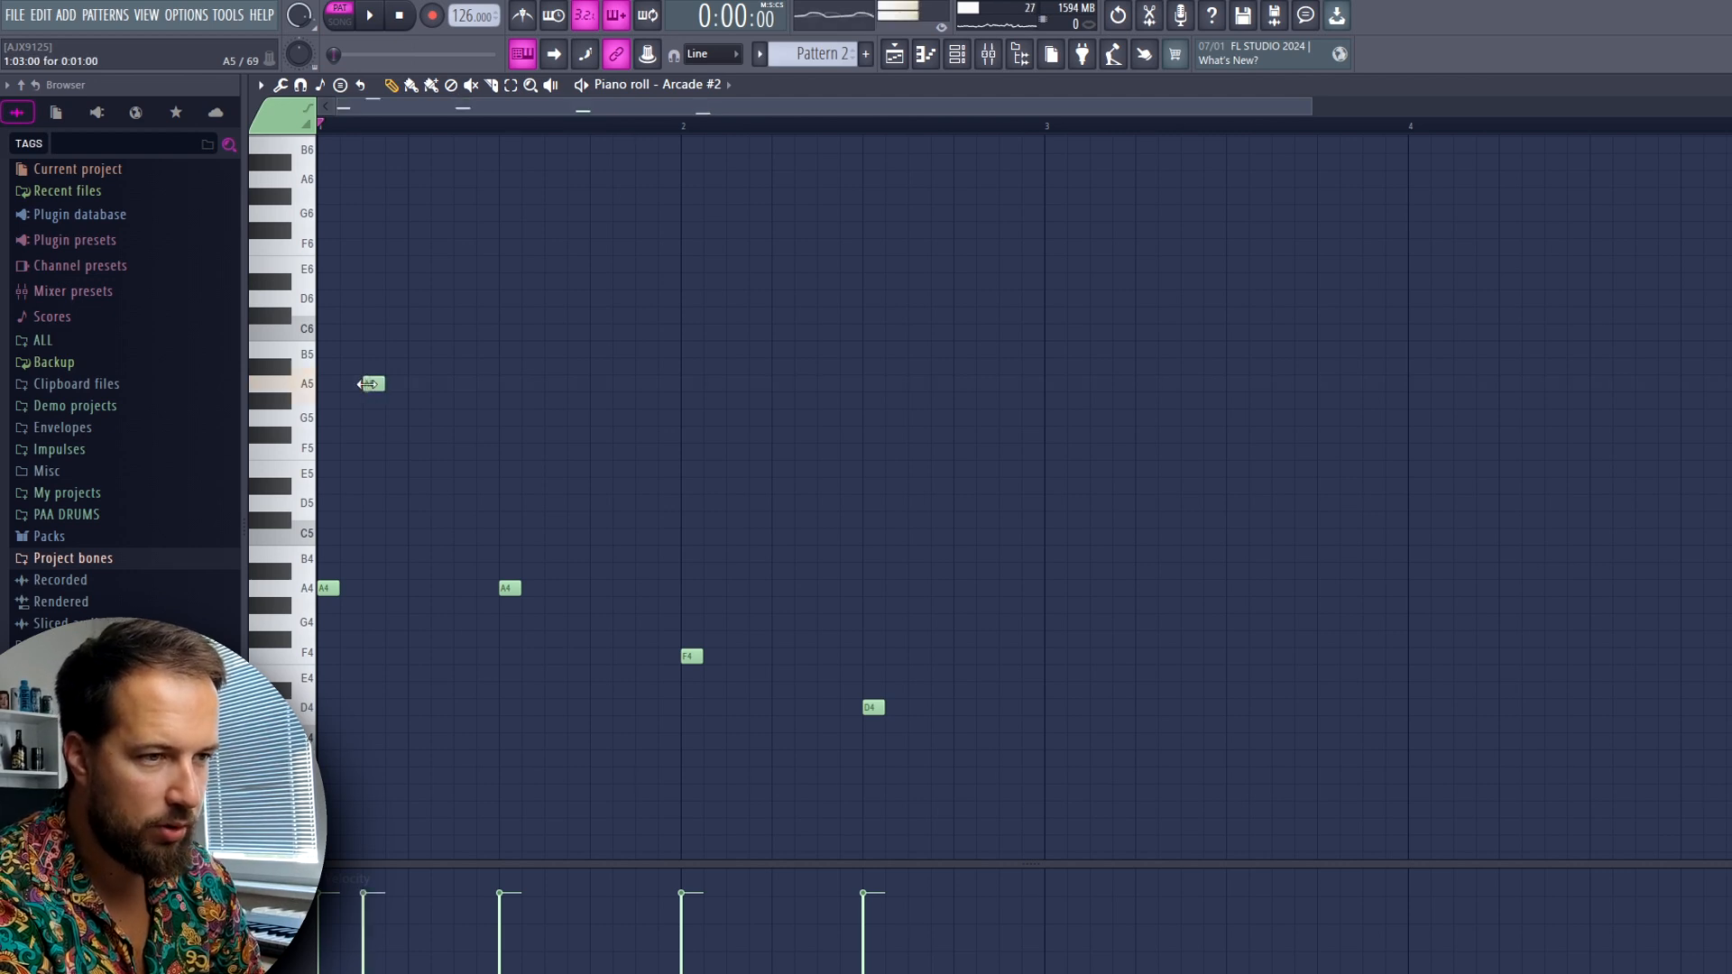
key("space")
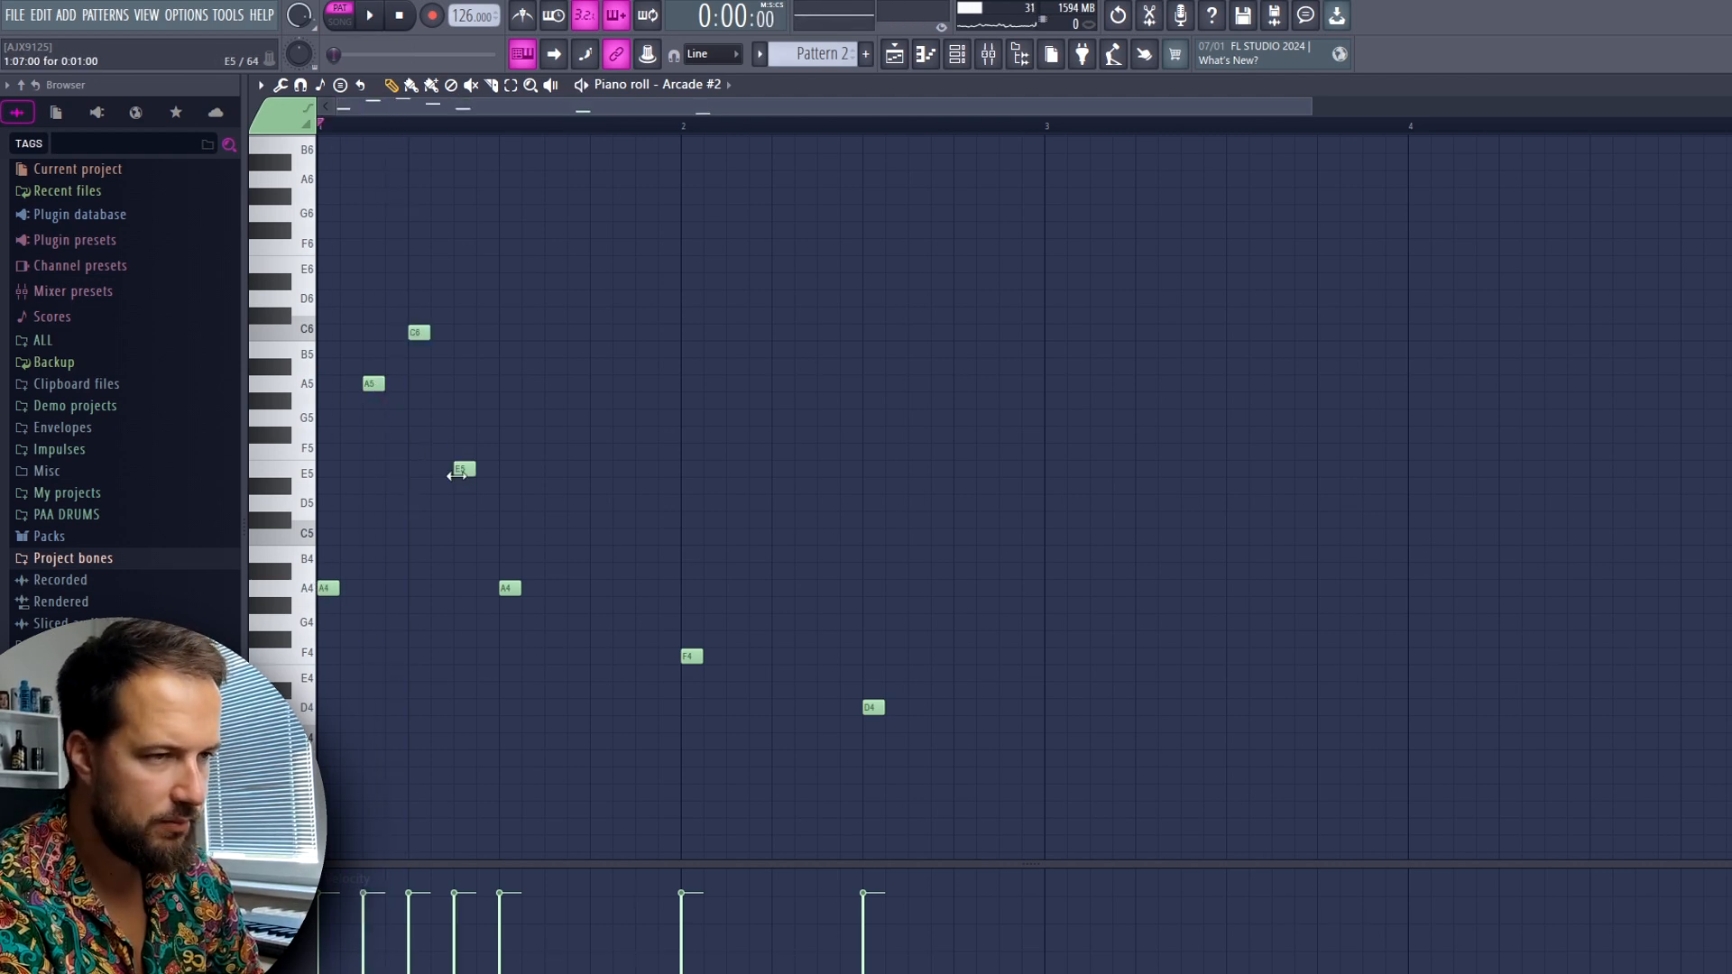
key("space")
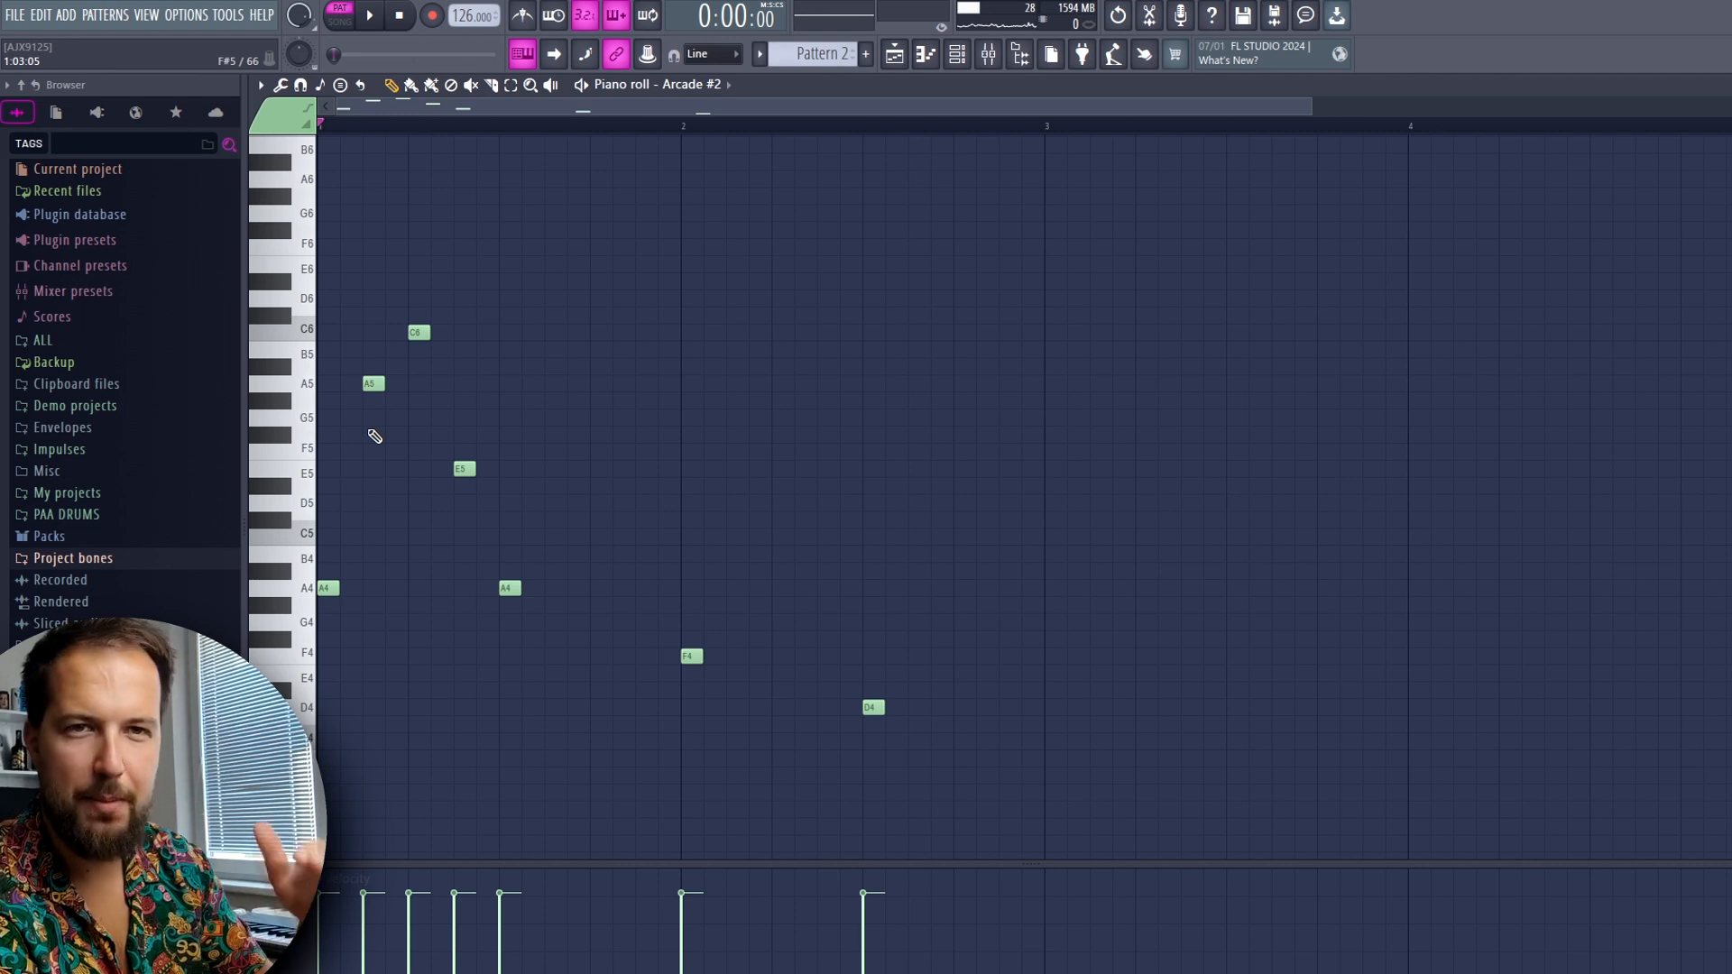
Repeat A5, C6 and E5 in bar 1's second half and transpose the first half's C6 and E5 down an octave
key("space")
left_click_drag(481, 292, 421, 548)
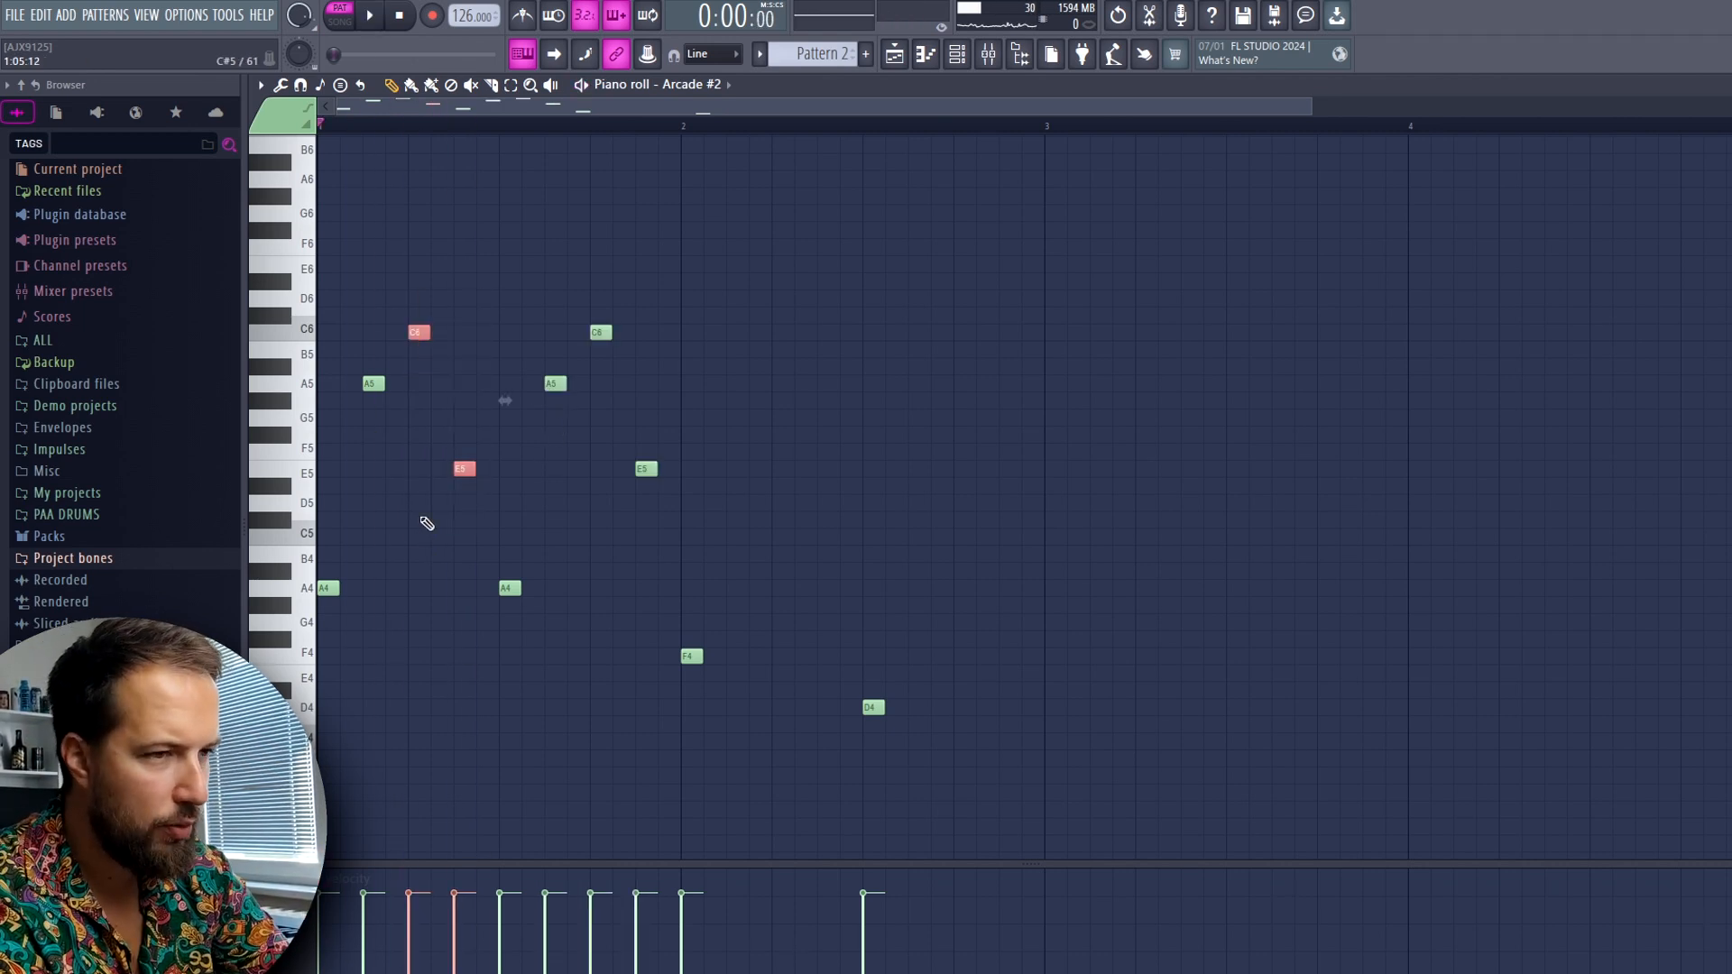
key("ctrl+Down")
key("space")
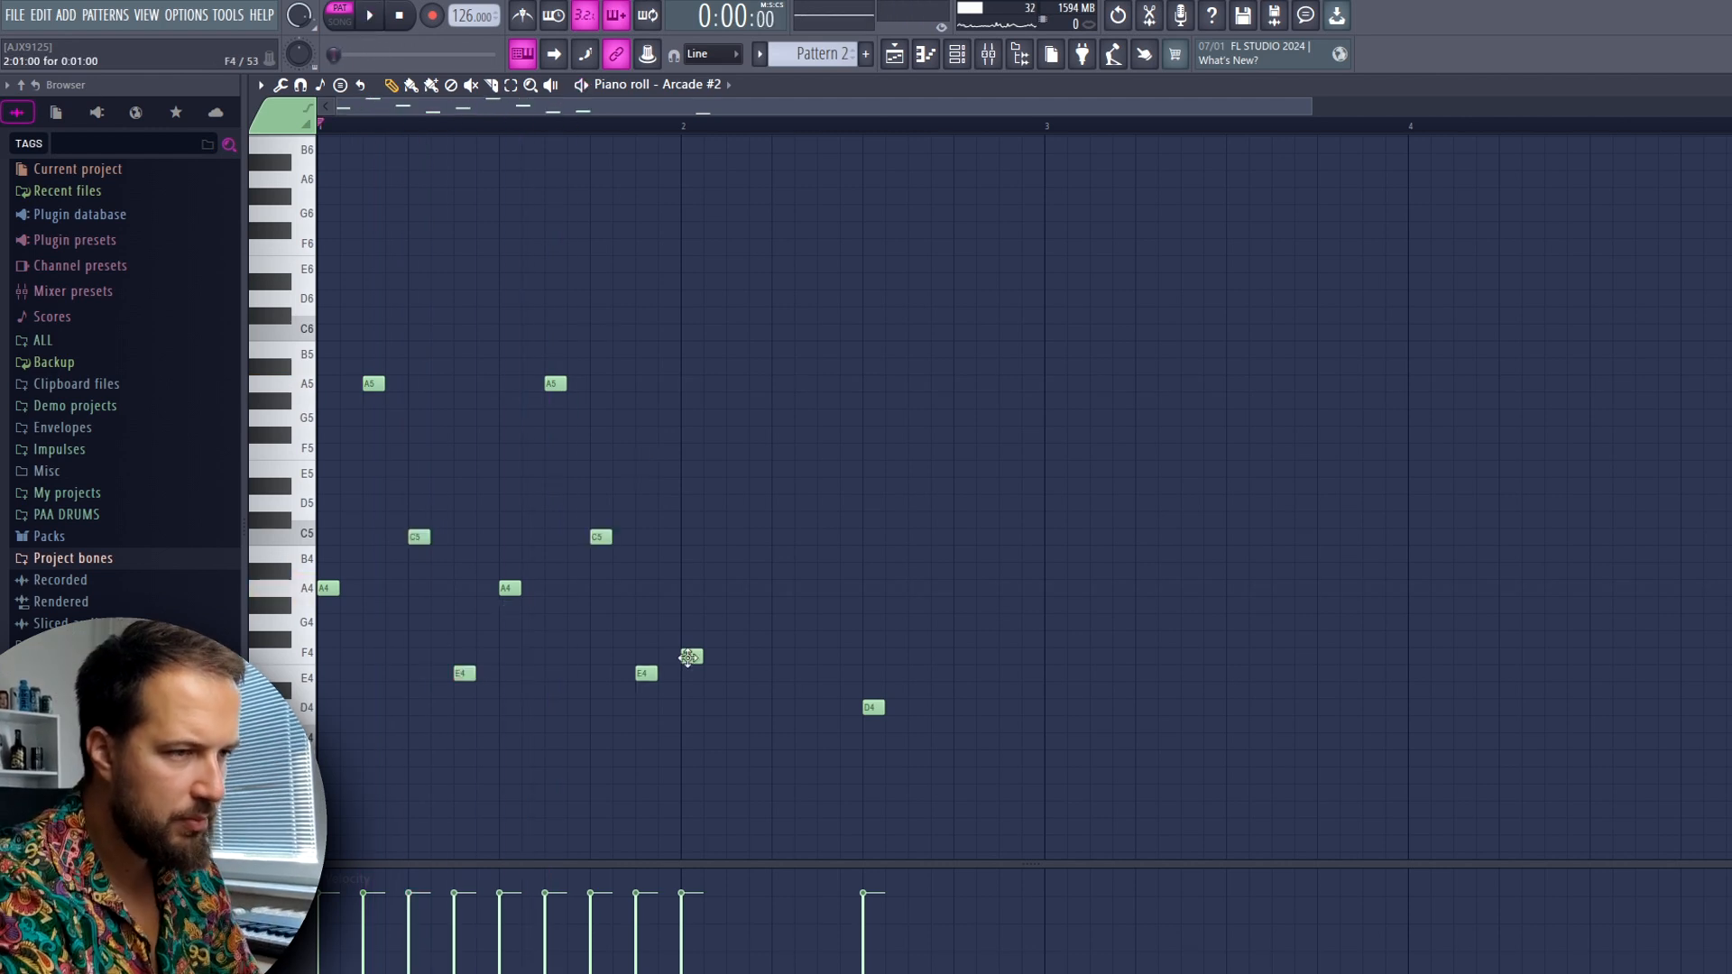
Fill bar 2 with F5, G4, C5, D5, D4, G4 and B4, change bar 1's last note to E5, and play the bassline
left_click(736, 464)
left_click_drag(736, 463, 738, 450)
key("space")
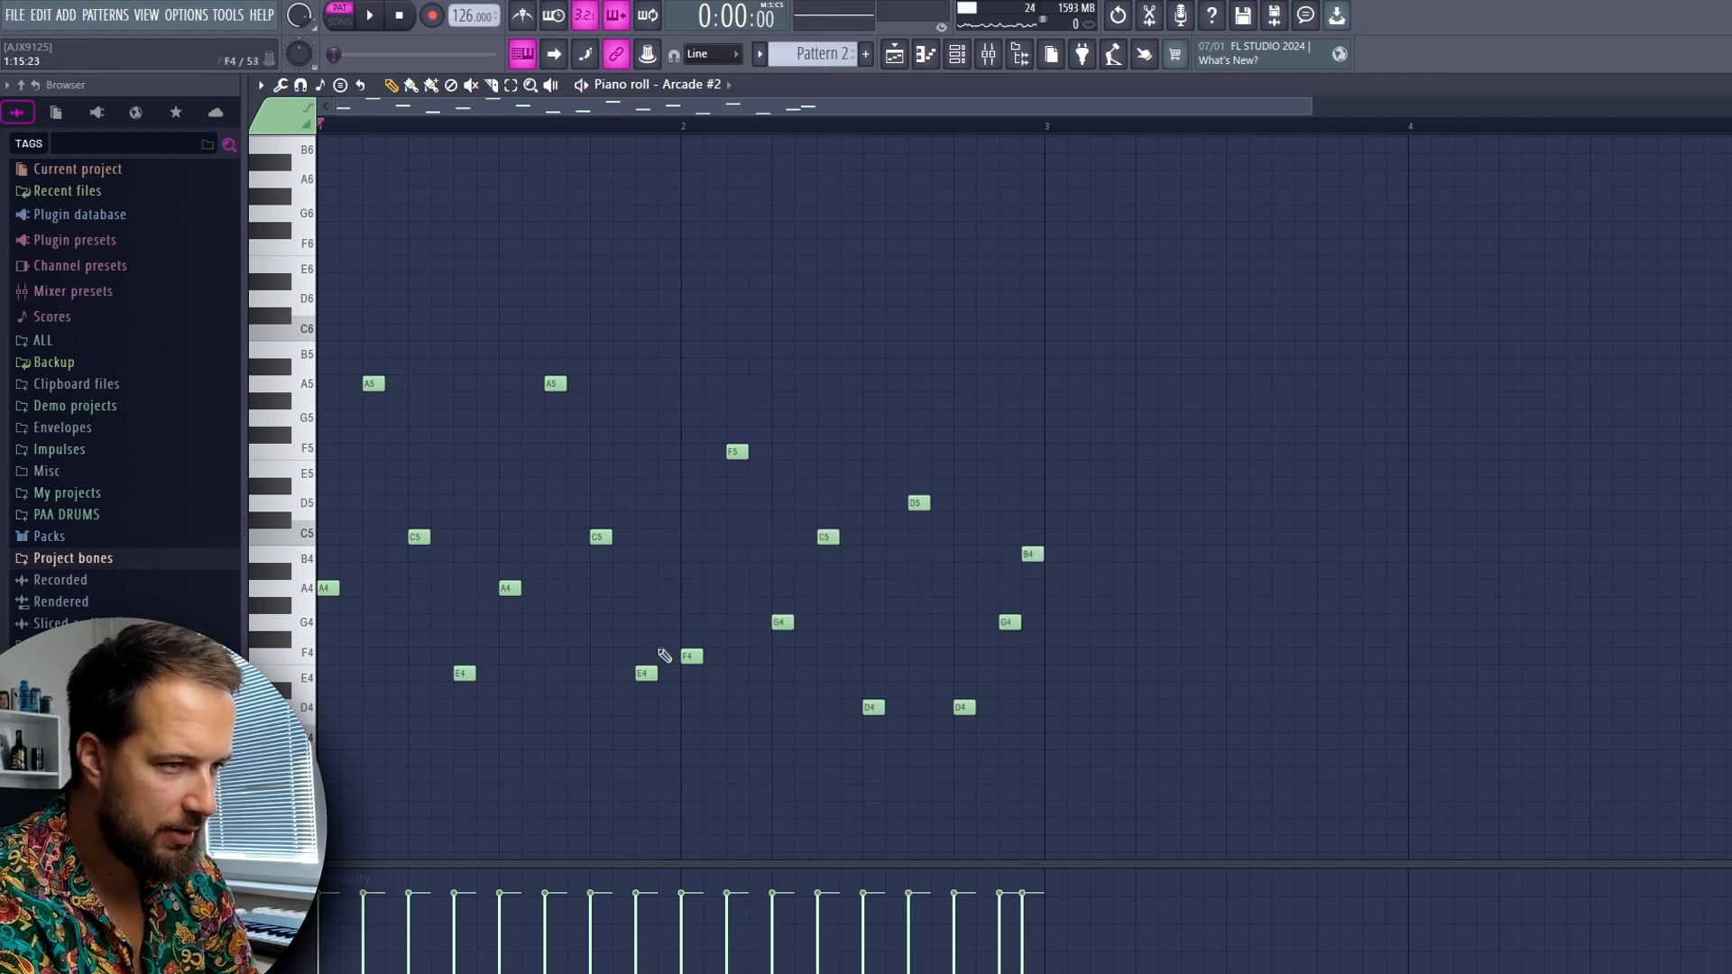
left_click(646, 672, "ctrl")
key("space")
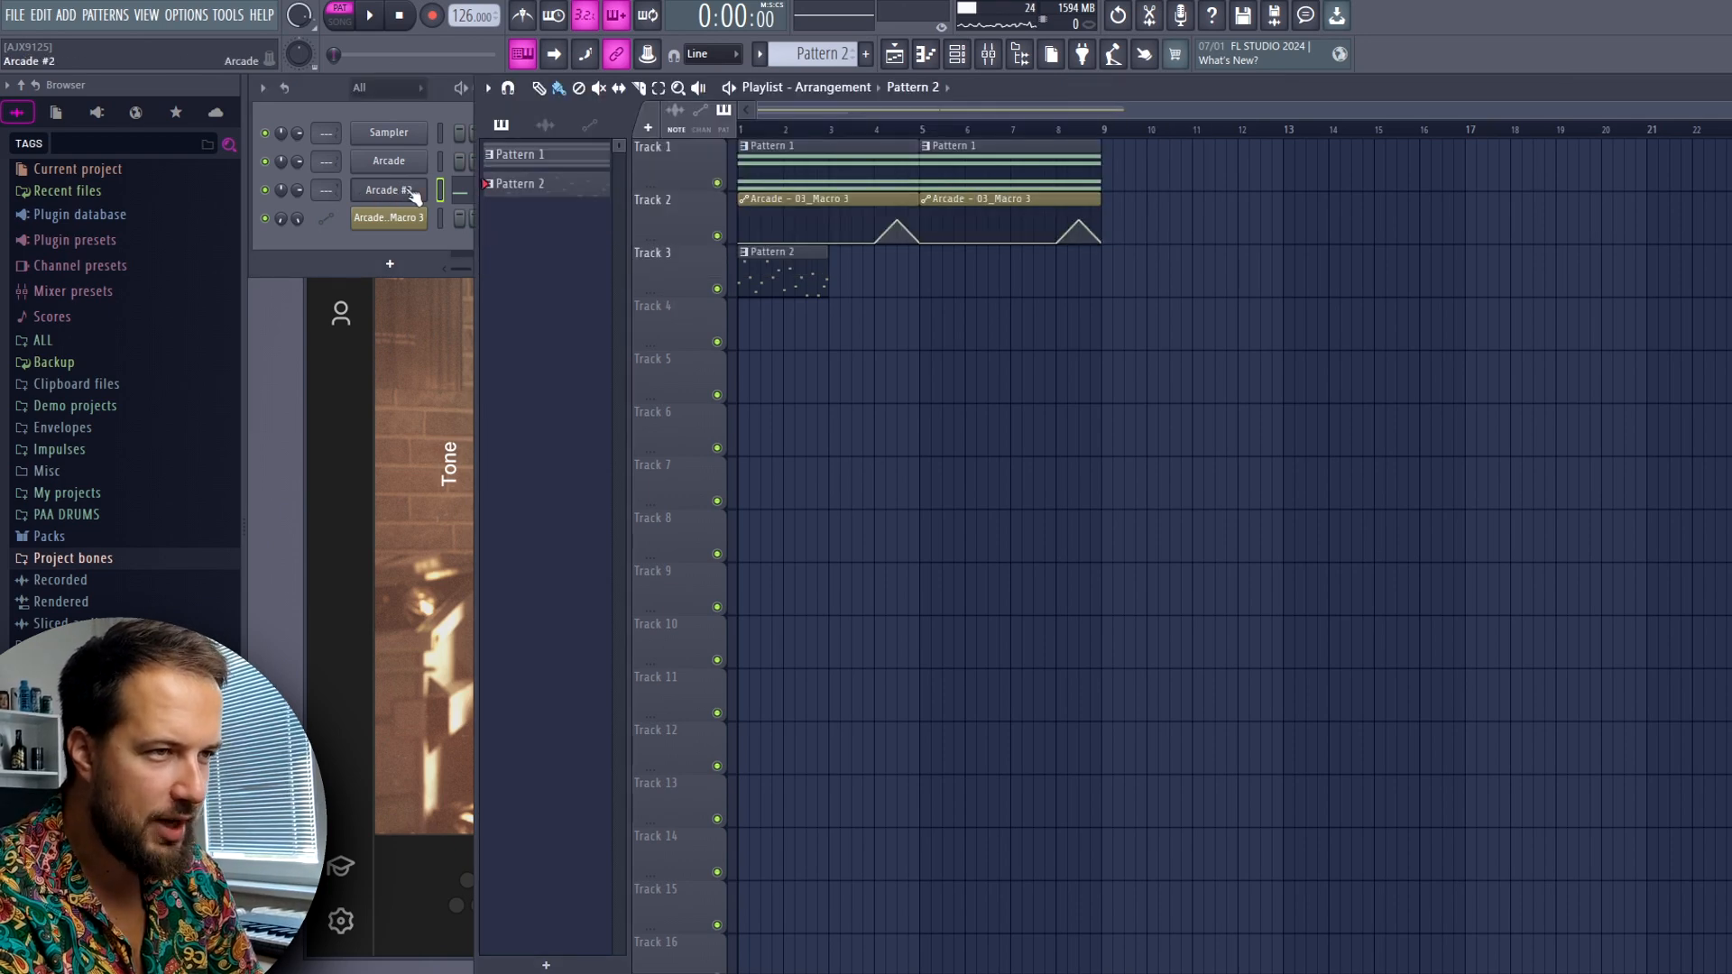
Route Arcade #2 to mixer Insert 3 and load Kickstart in its first effect slot
left_click(454, 116)
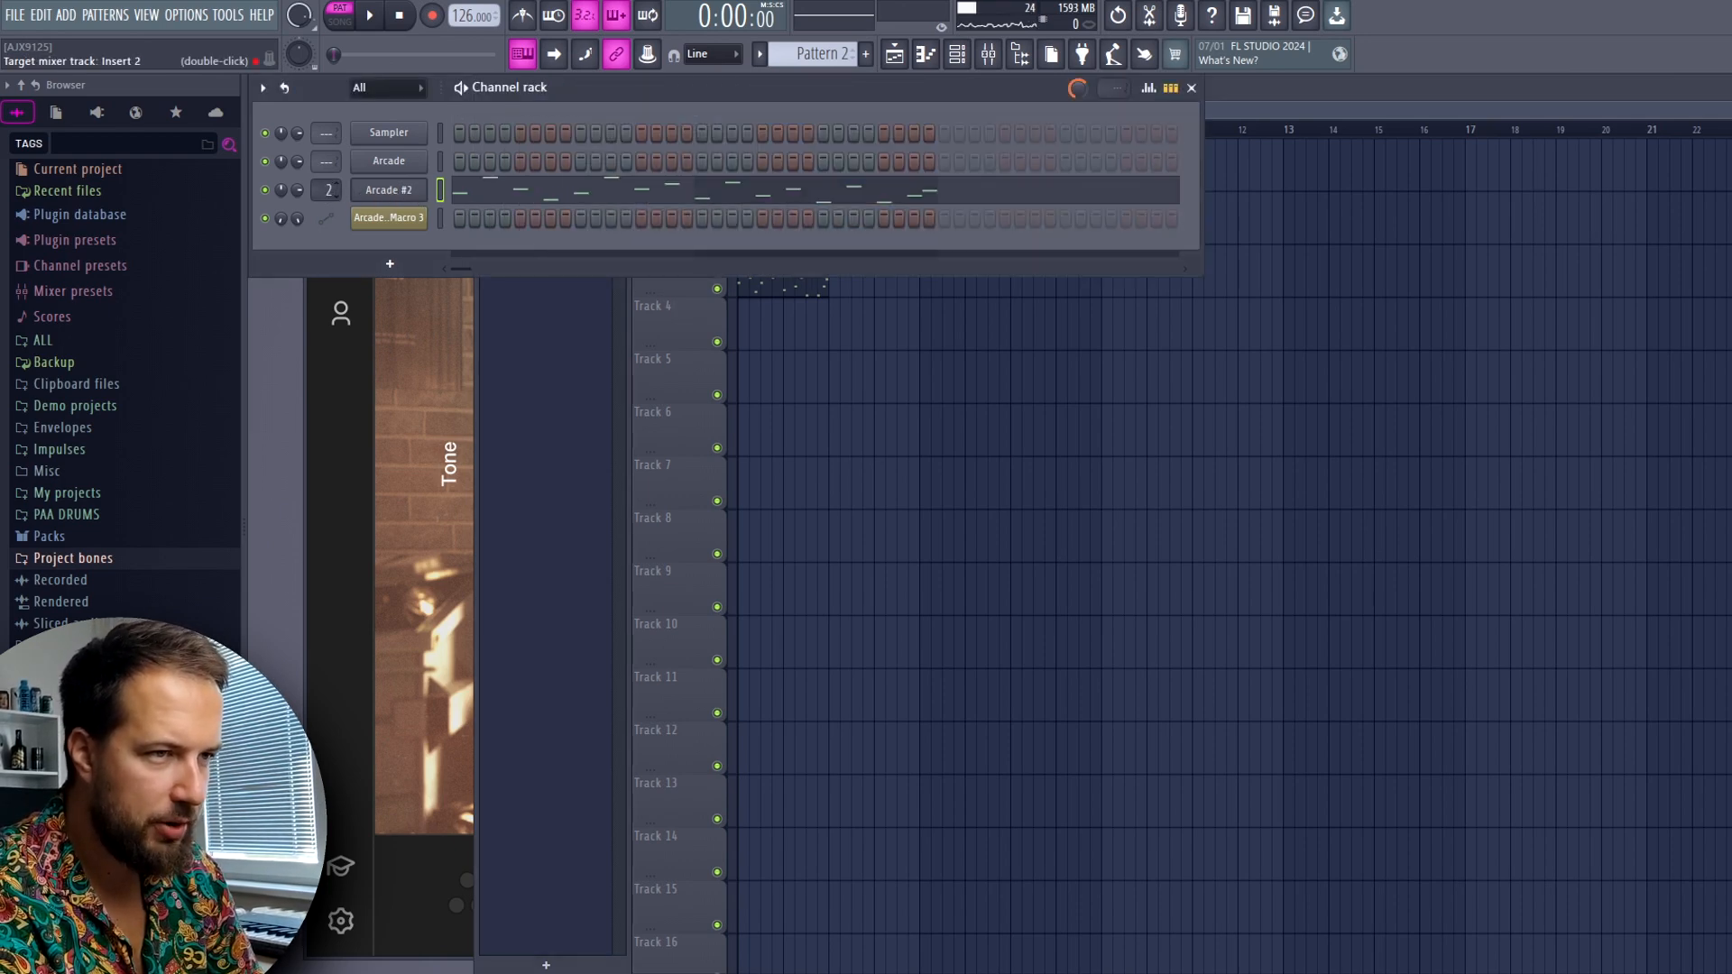
key("F9")
left_click(1602, 489)
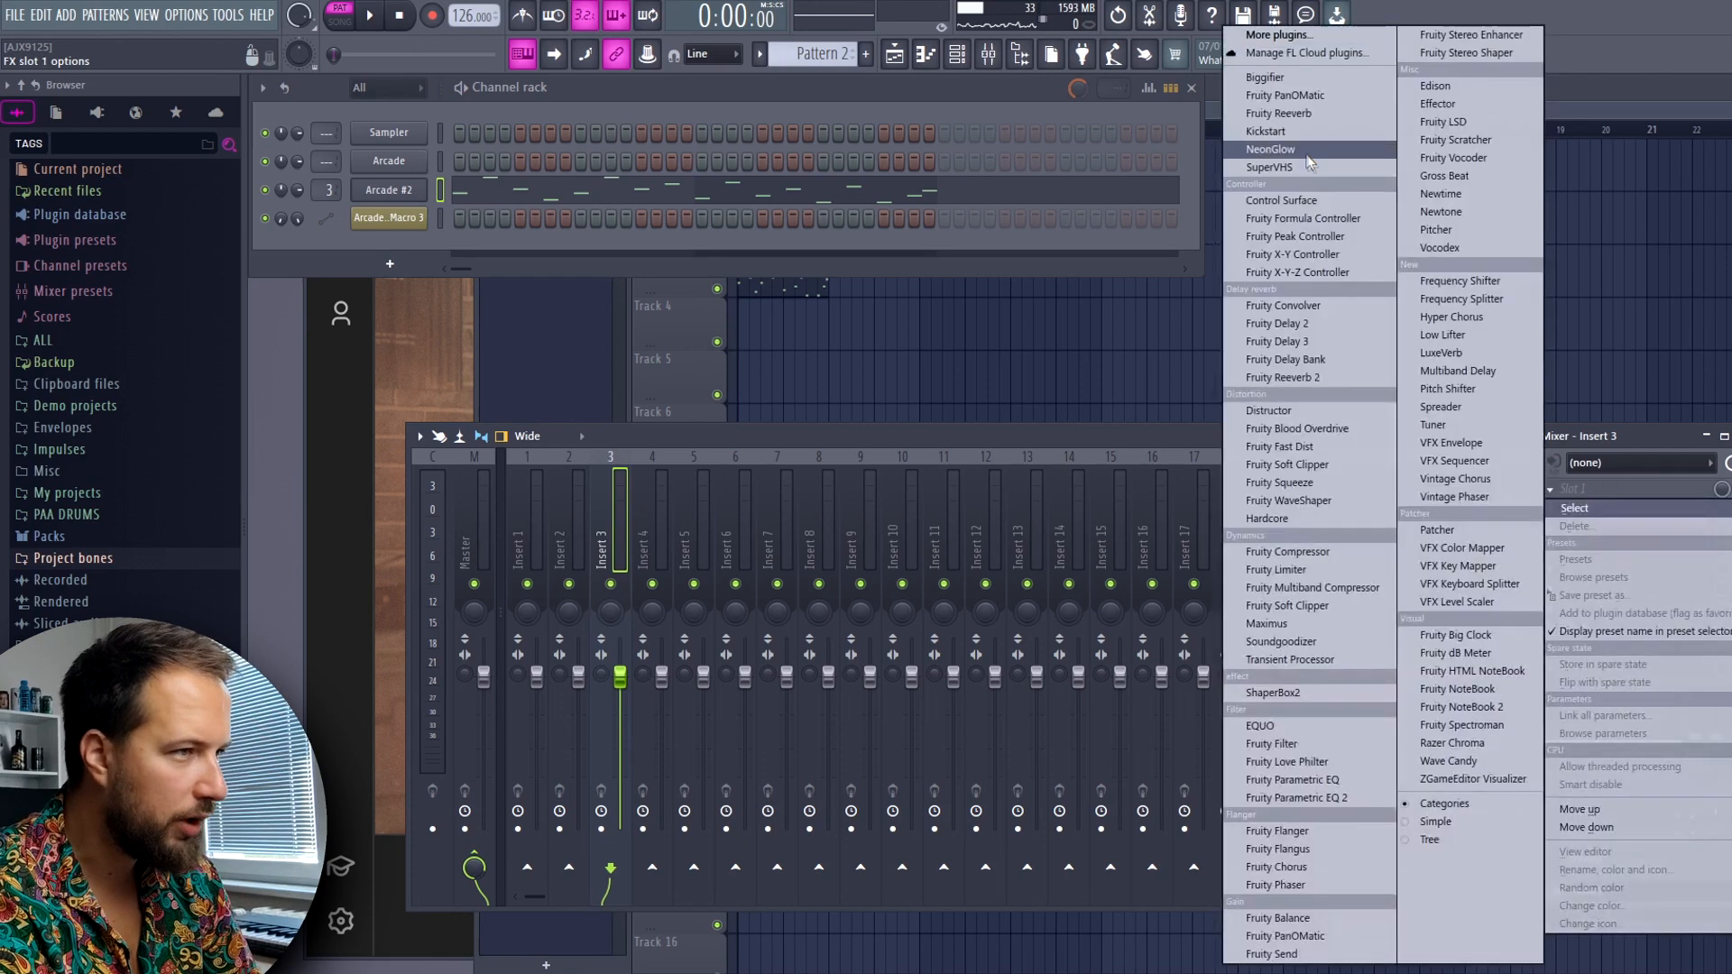
left_click(1301, 132)
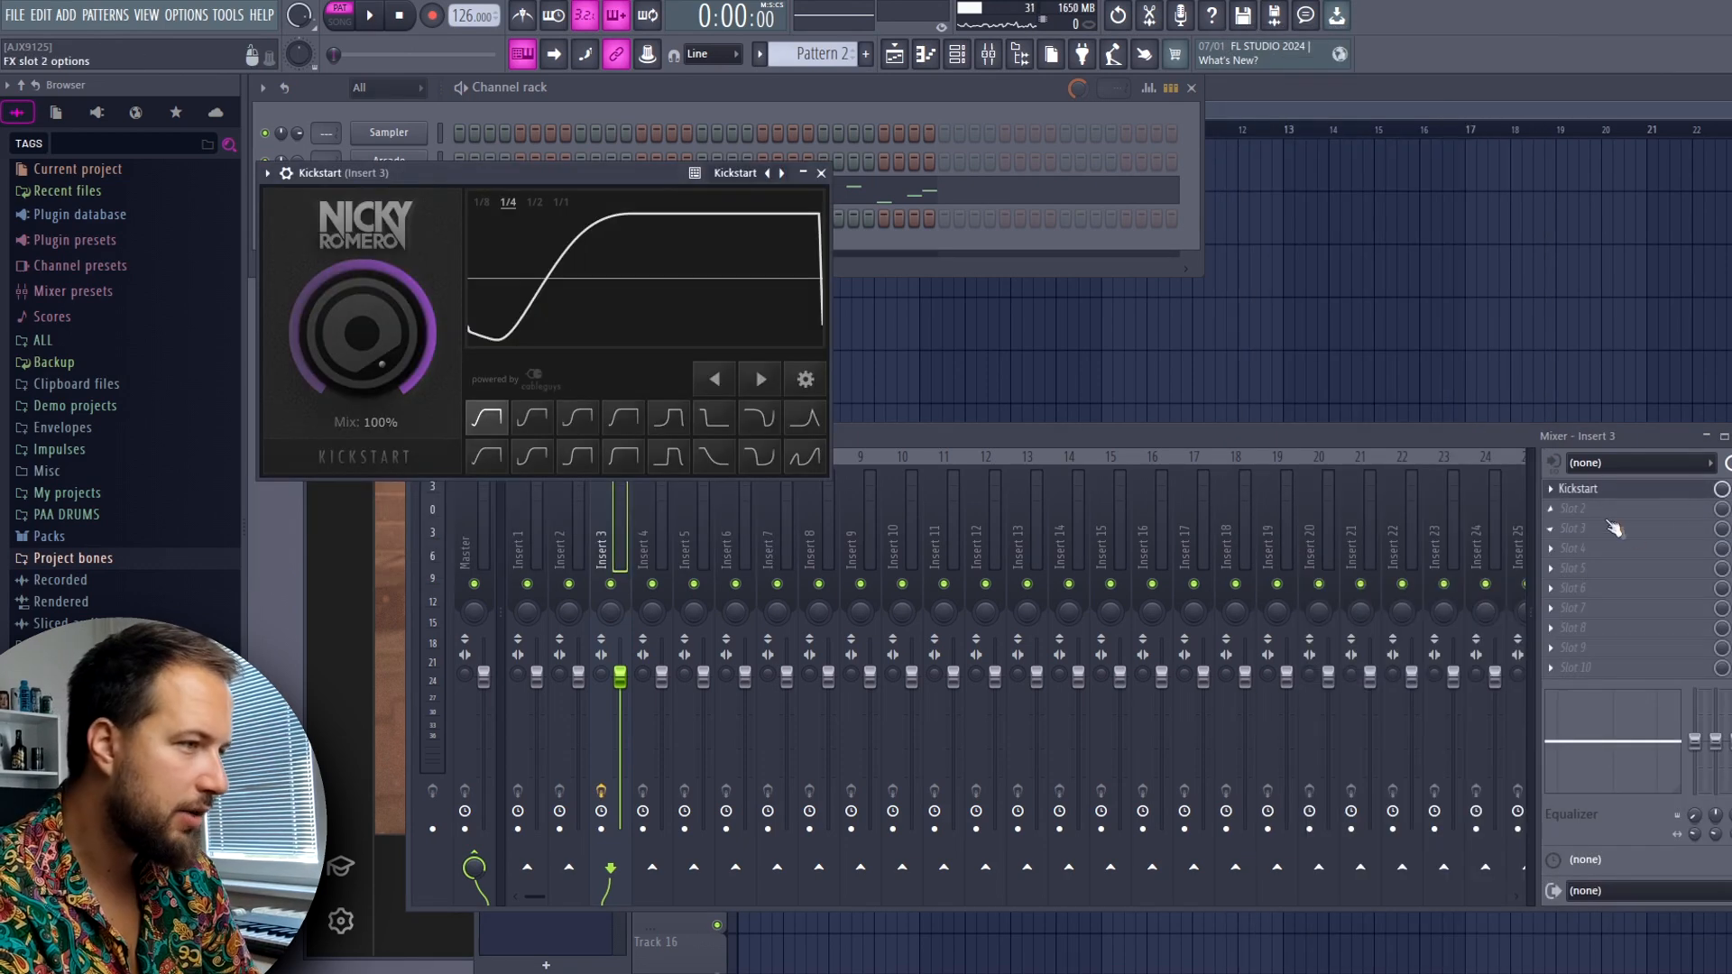
left_click(1602, 508)
left_click(1447, 176)
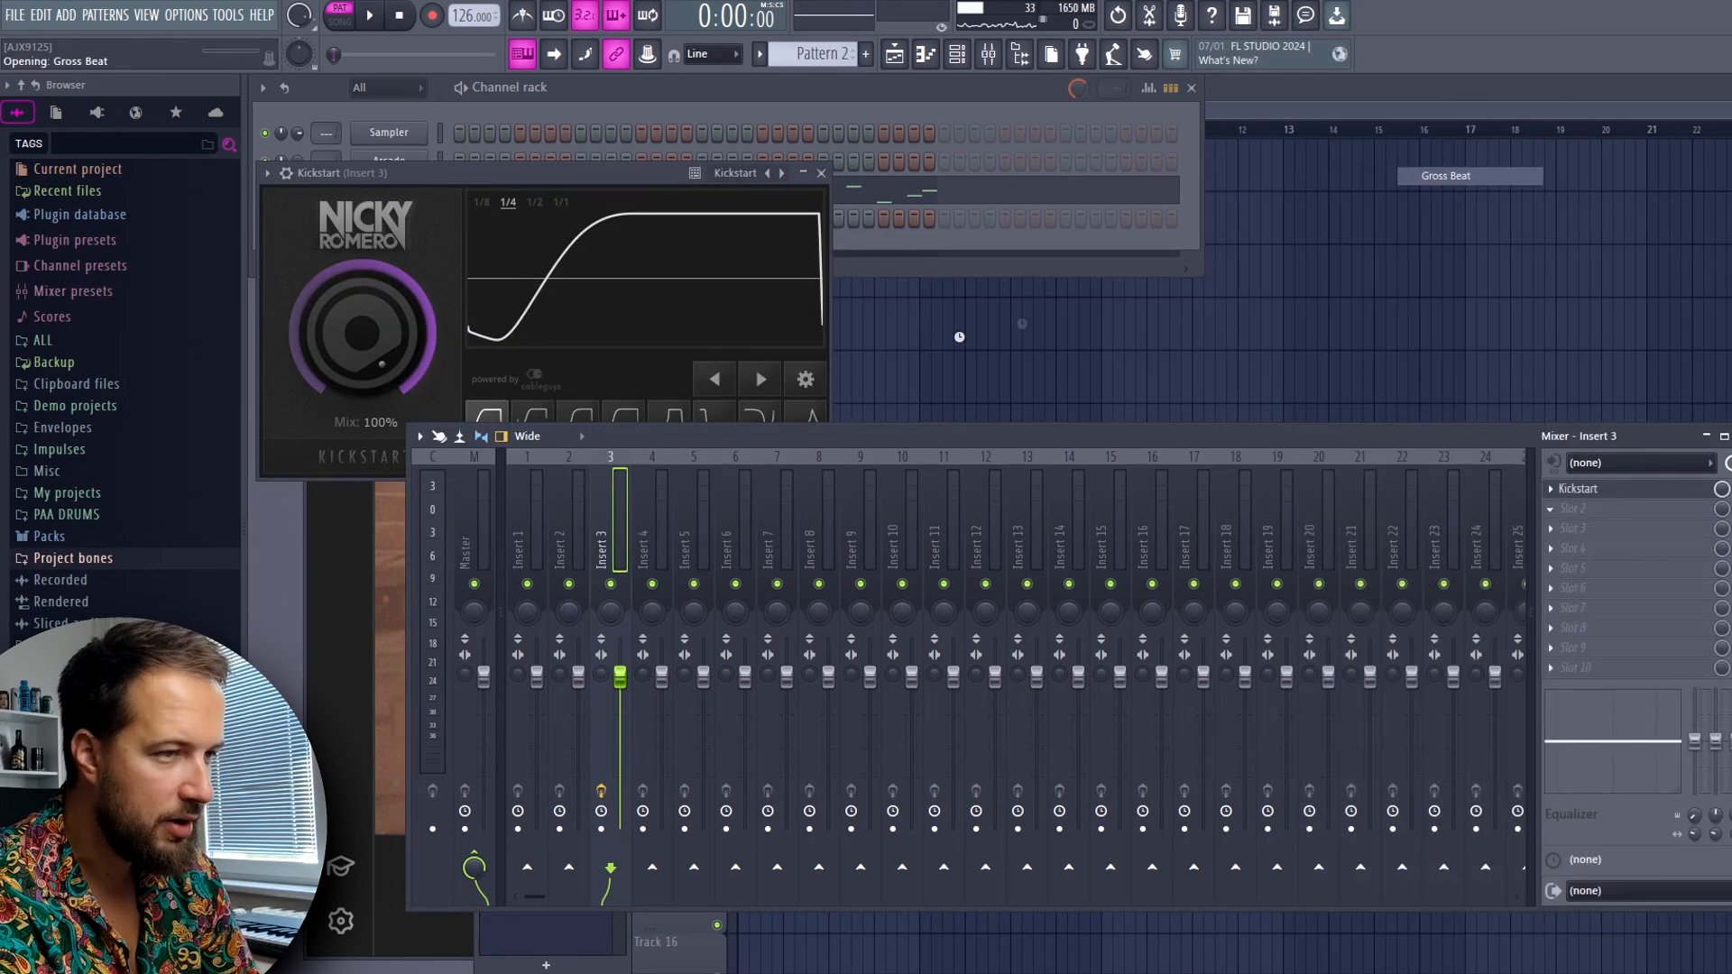
left_click(965, 197)
left_click(1008, 318)
left_click(341, 616)
left_click(382, 618)
left_click(1582, 508)
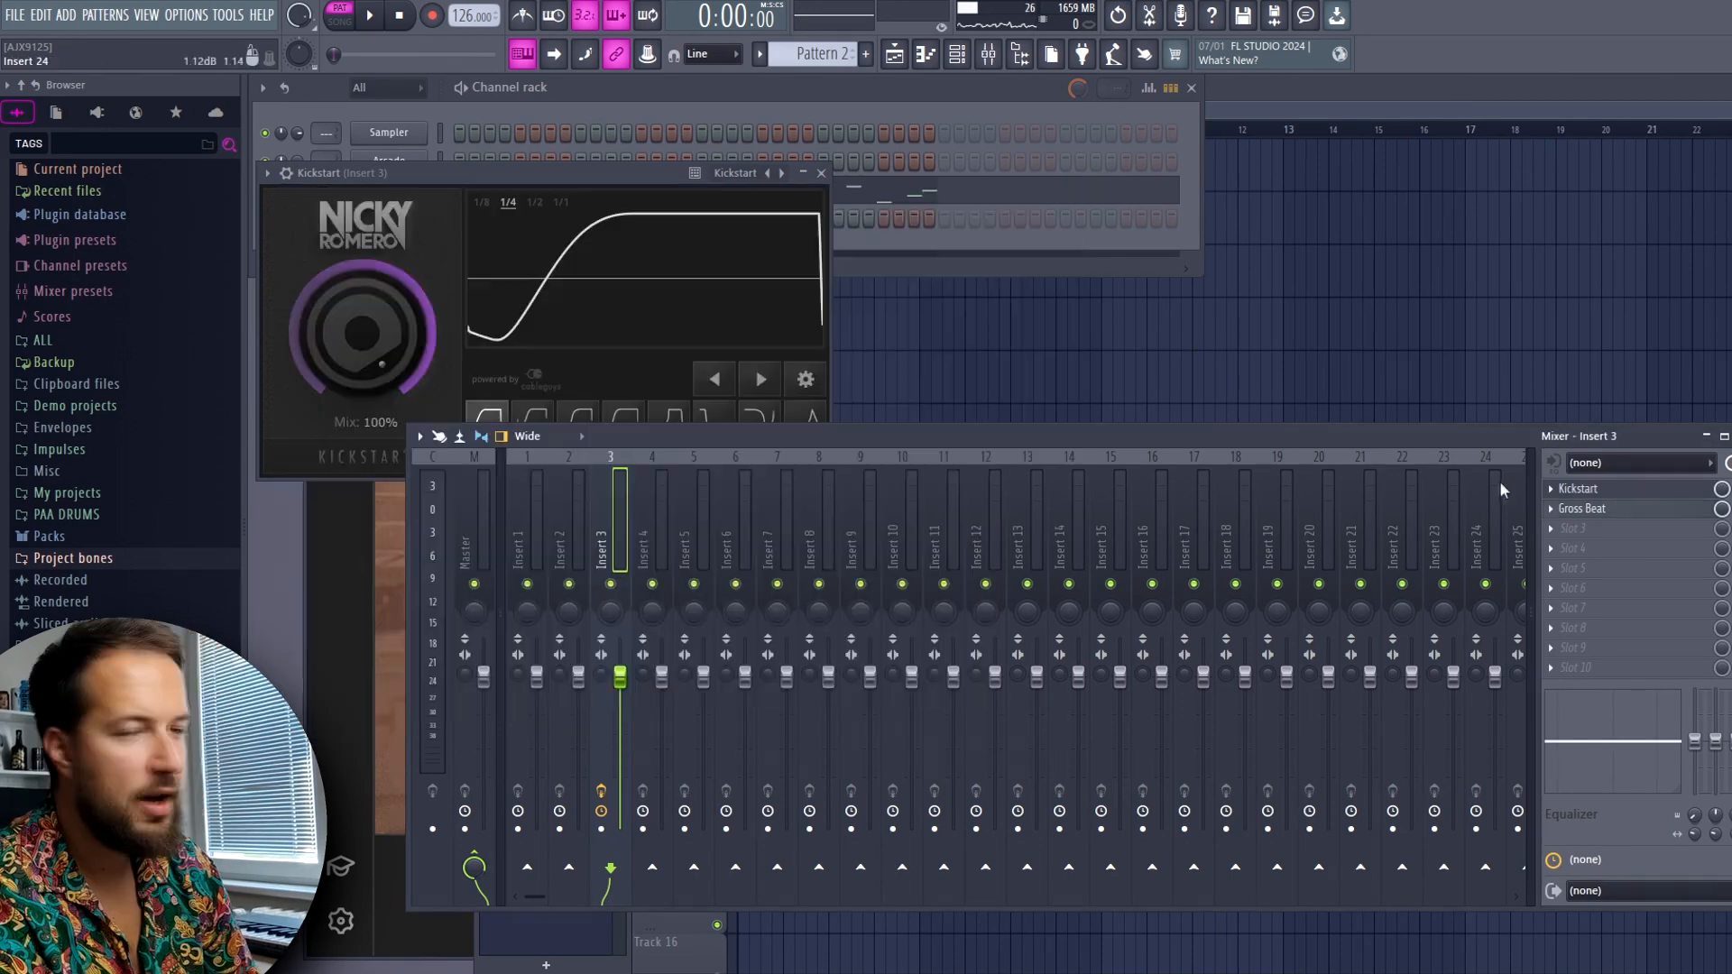
right_click(1582, 508)
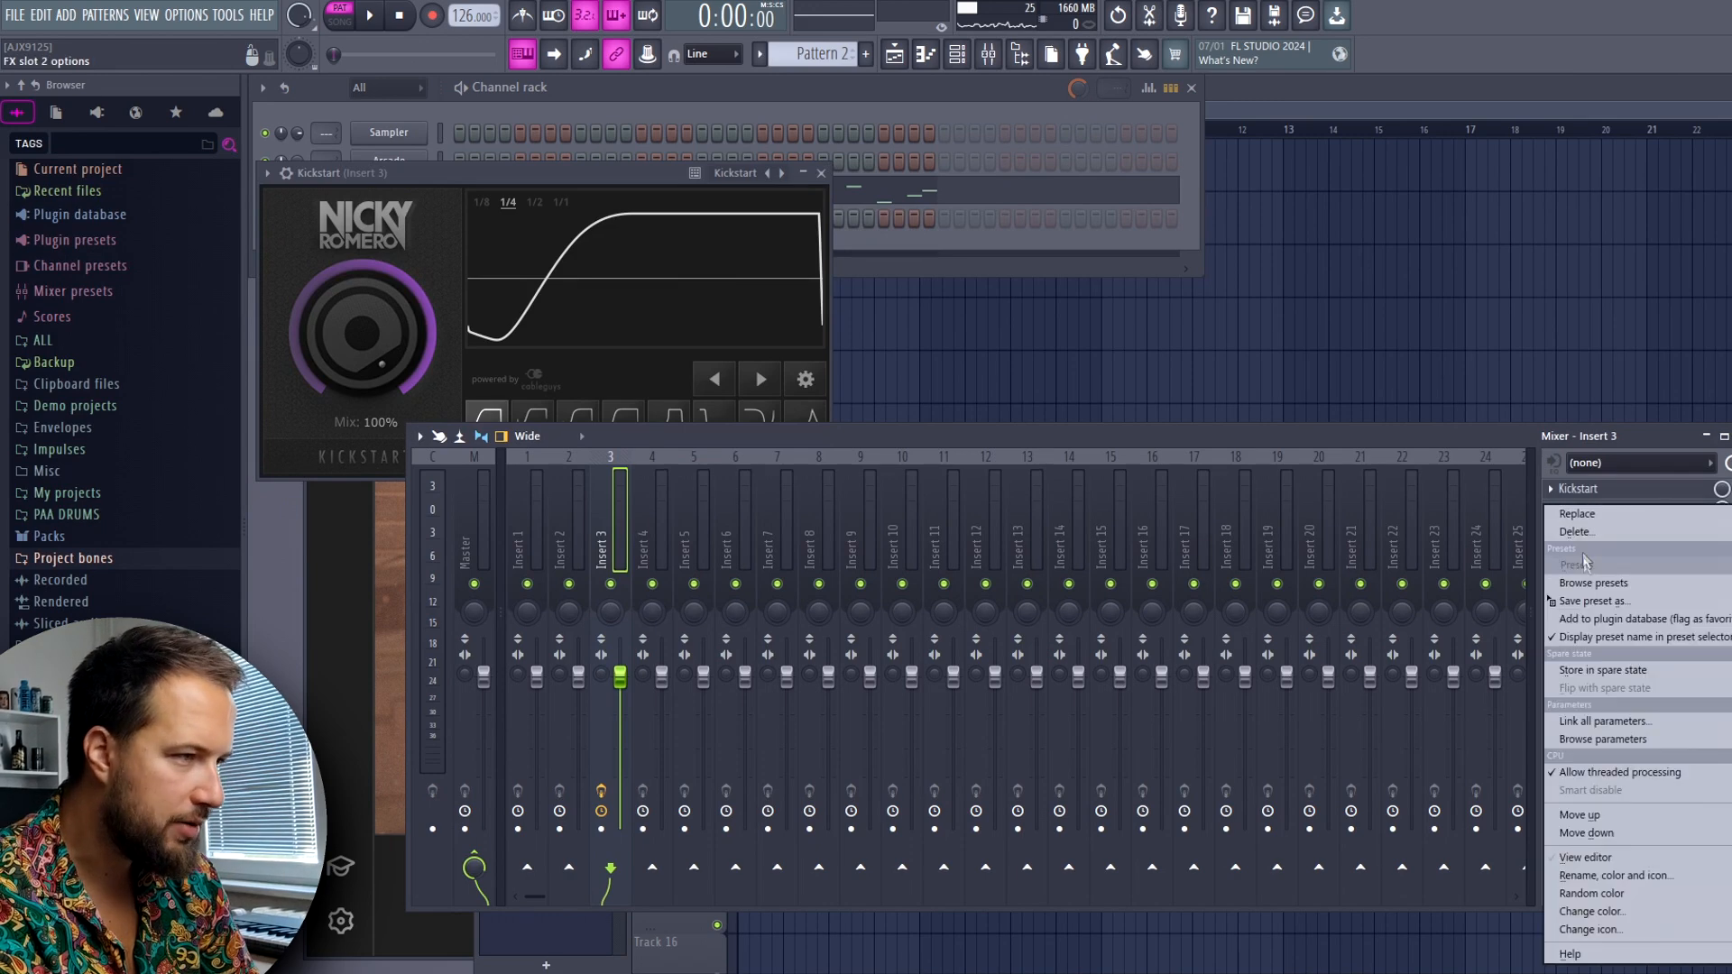
left_click(1587, 538)
left_click(970, 561)
Close the Kickstart window and play Pattern 2 to hear the ducked bass
left_click(821, 172)
key("space")
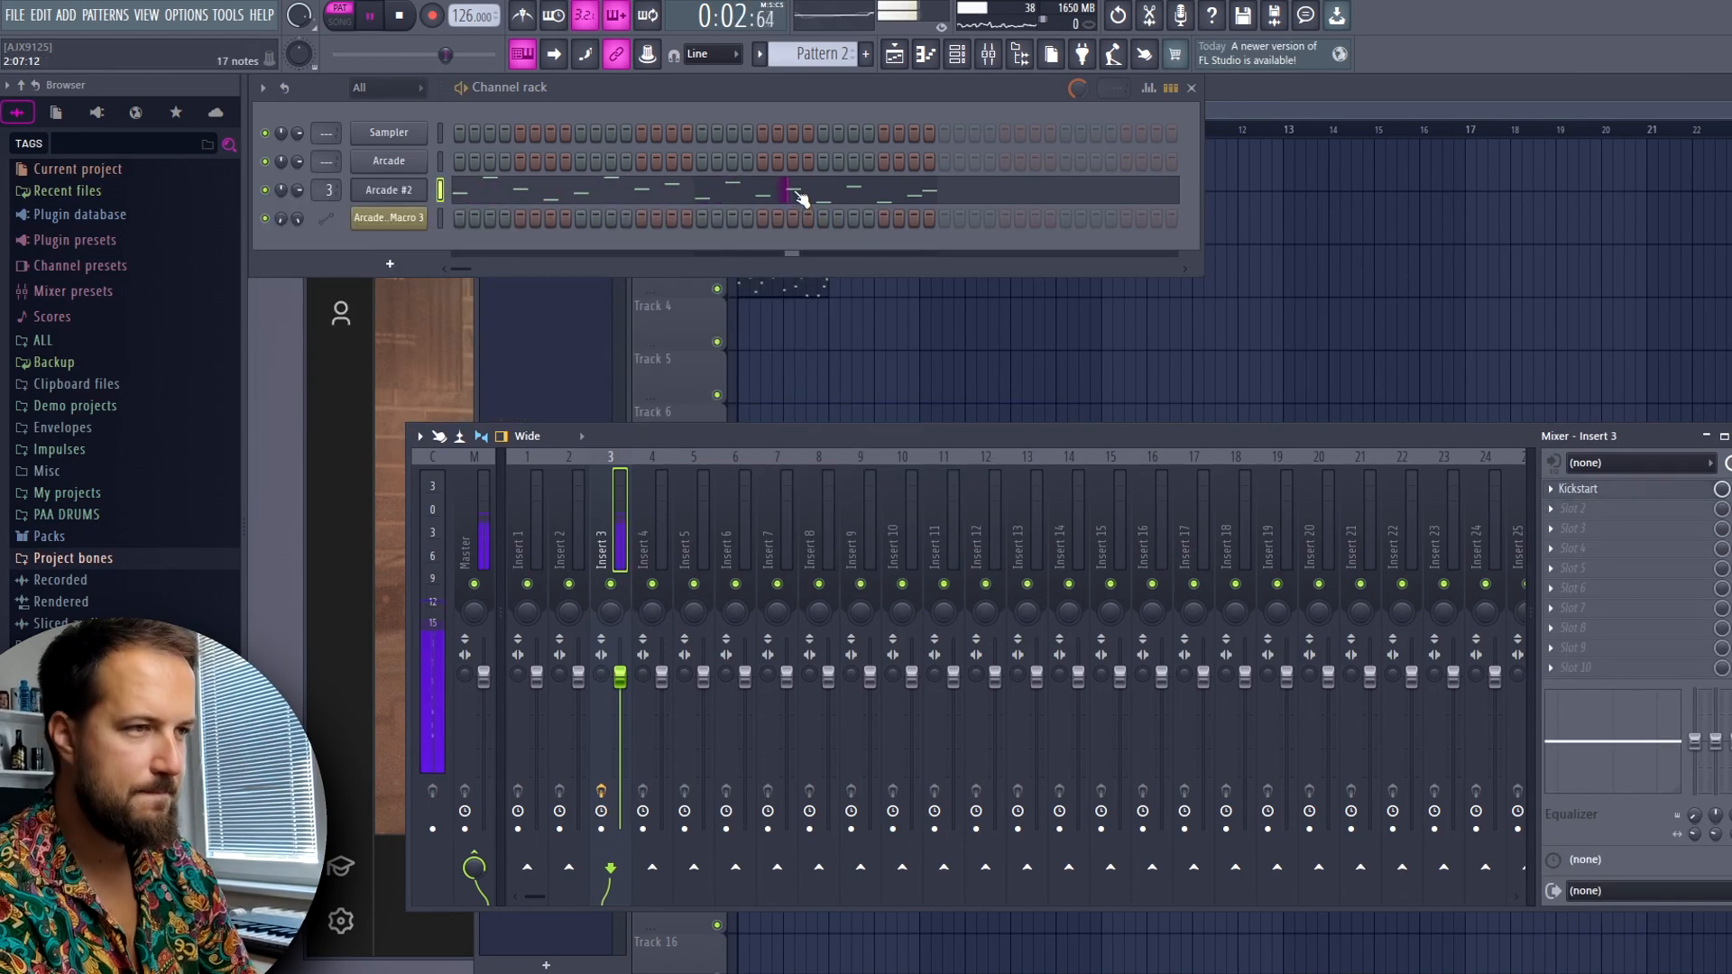
key("space")
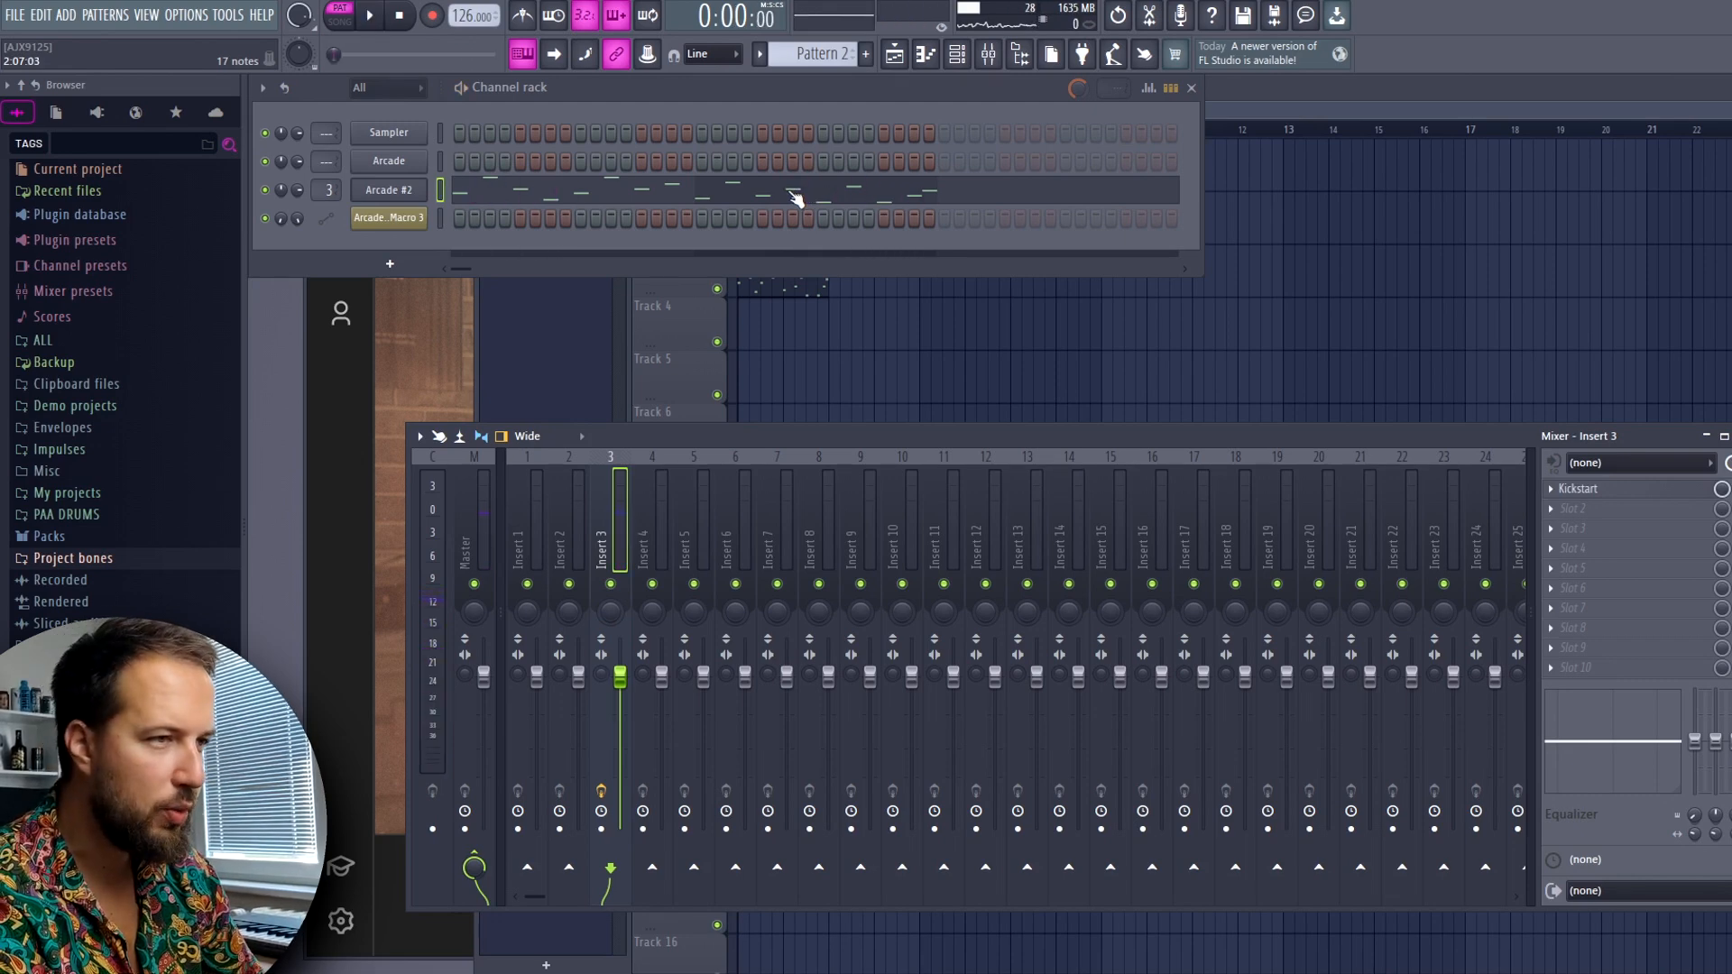
Add Fruity Parametric EQ 2 to Insert 3's second slot, make band 7 a low pass, and lower its frequency to about band 5's
left_click(1551, 510)
left_click(1320, 799)
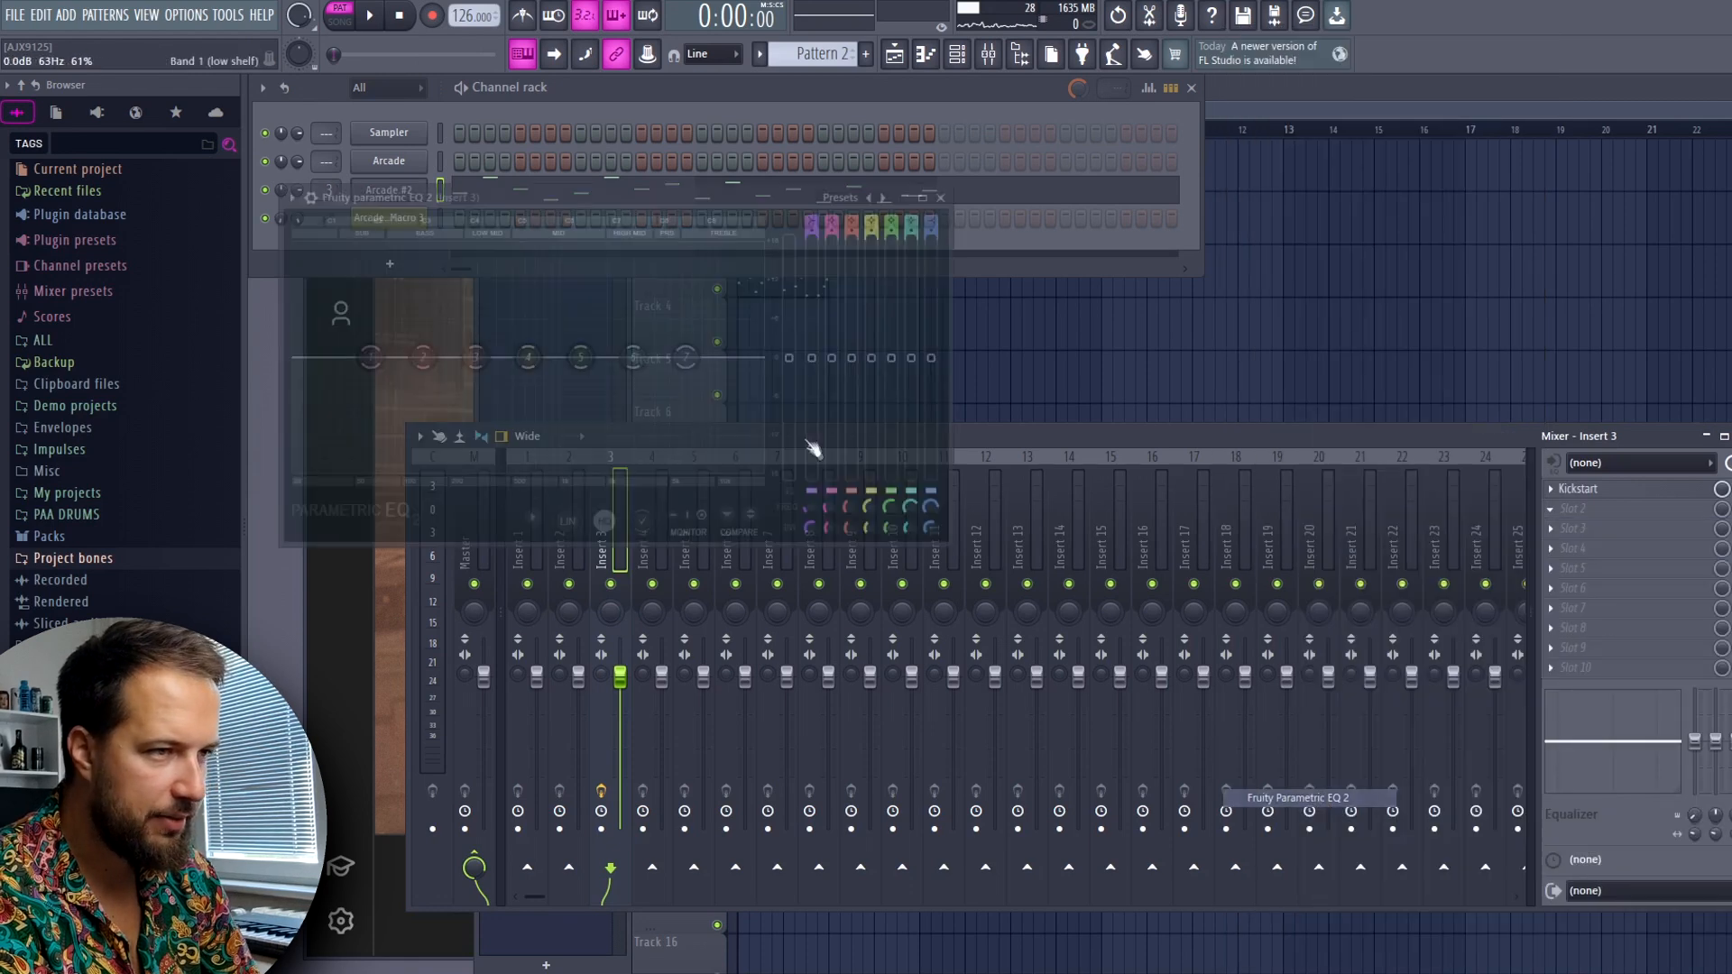
right_click(684, 361)
mouse_move(719, 411)
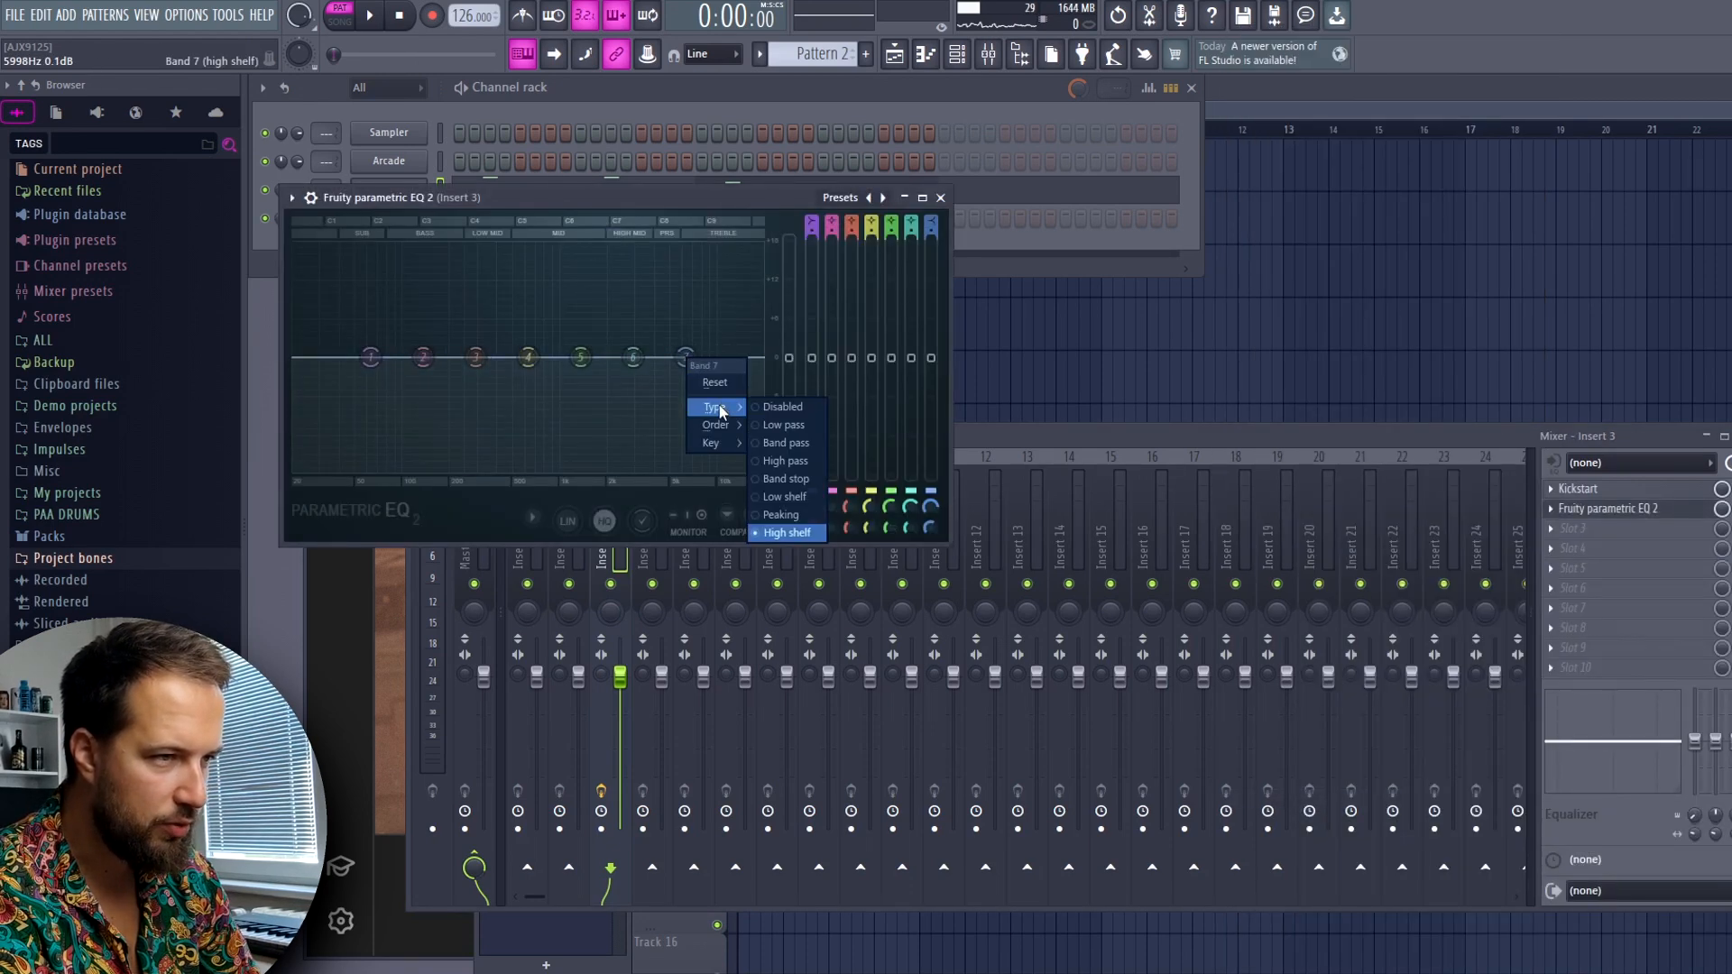
left_click(783, 425)
left_click_drag(683, 357, 591, 358)
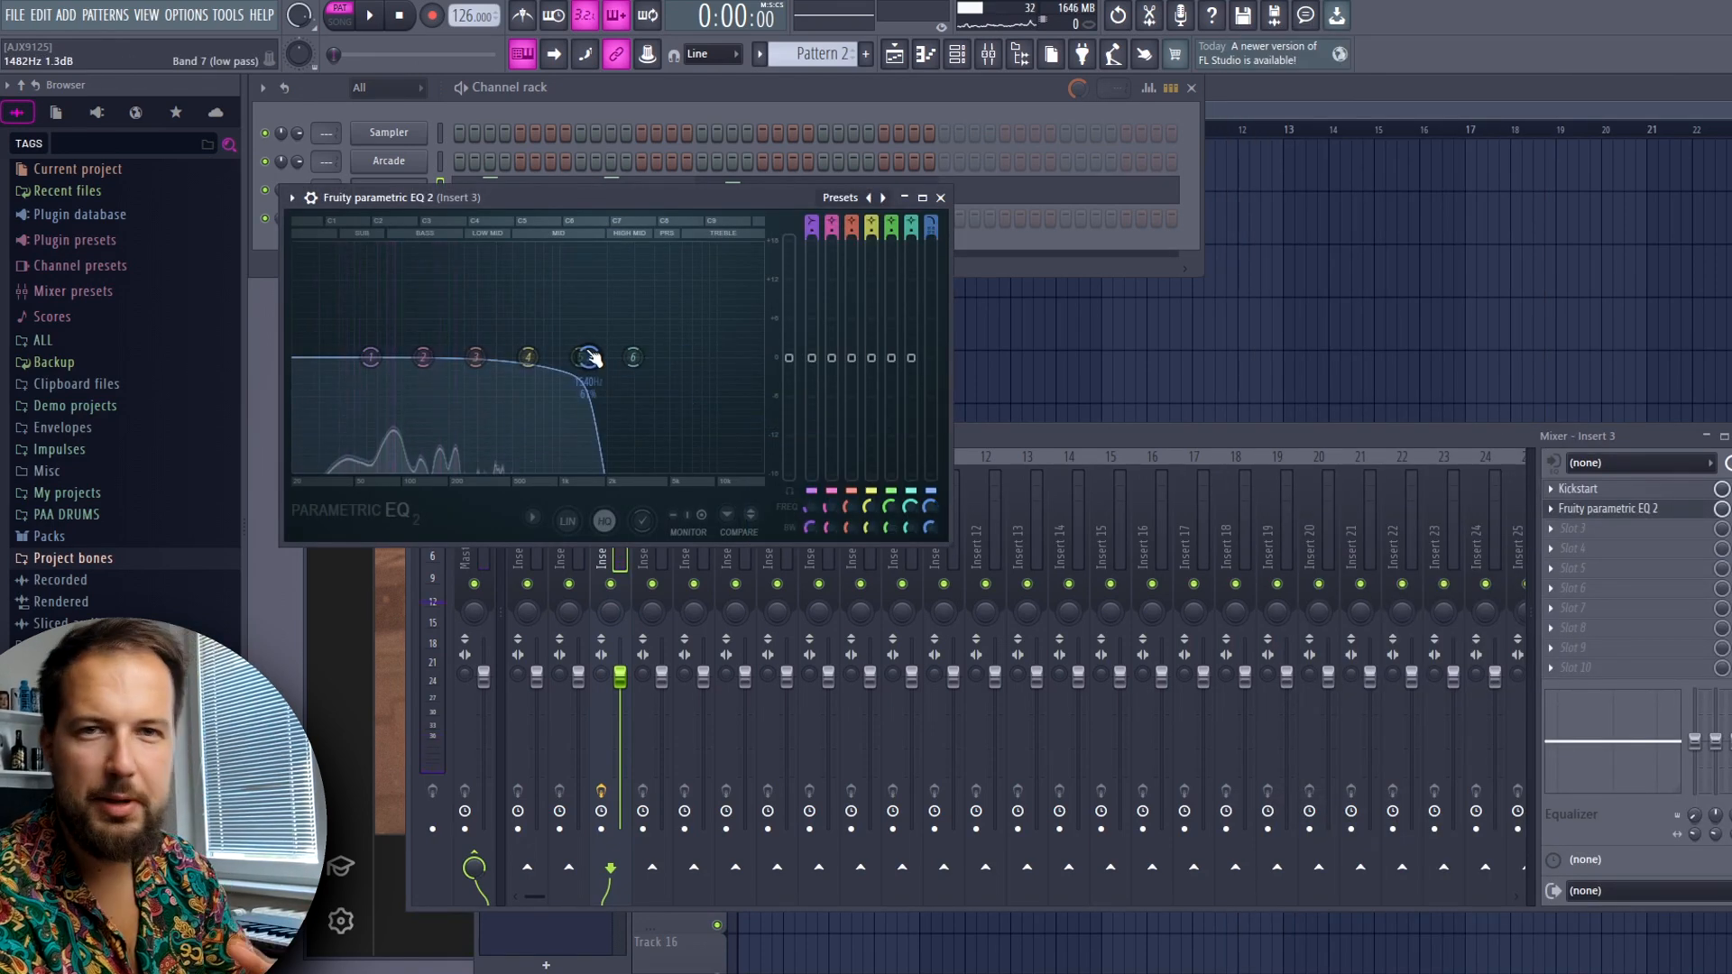
left_click(942, 198)
Repeat Pattern 2 at bar 3 on Track 3 and make the copy unique as Pattern 3
left_click(831, 264)
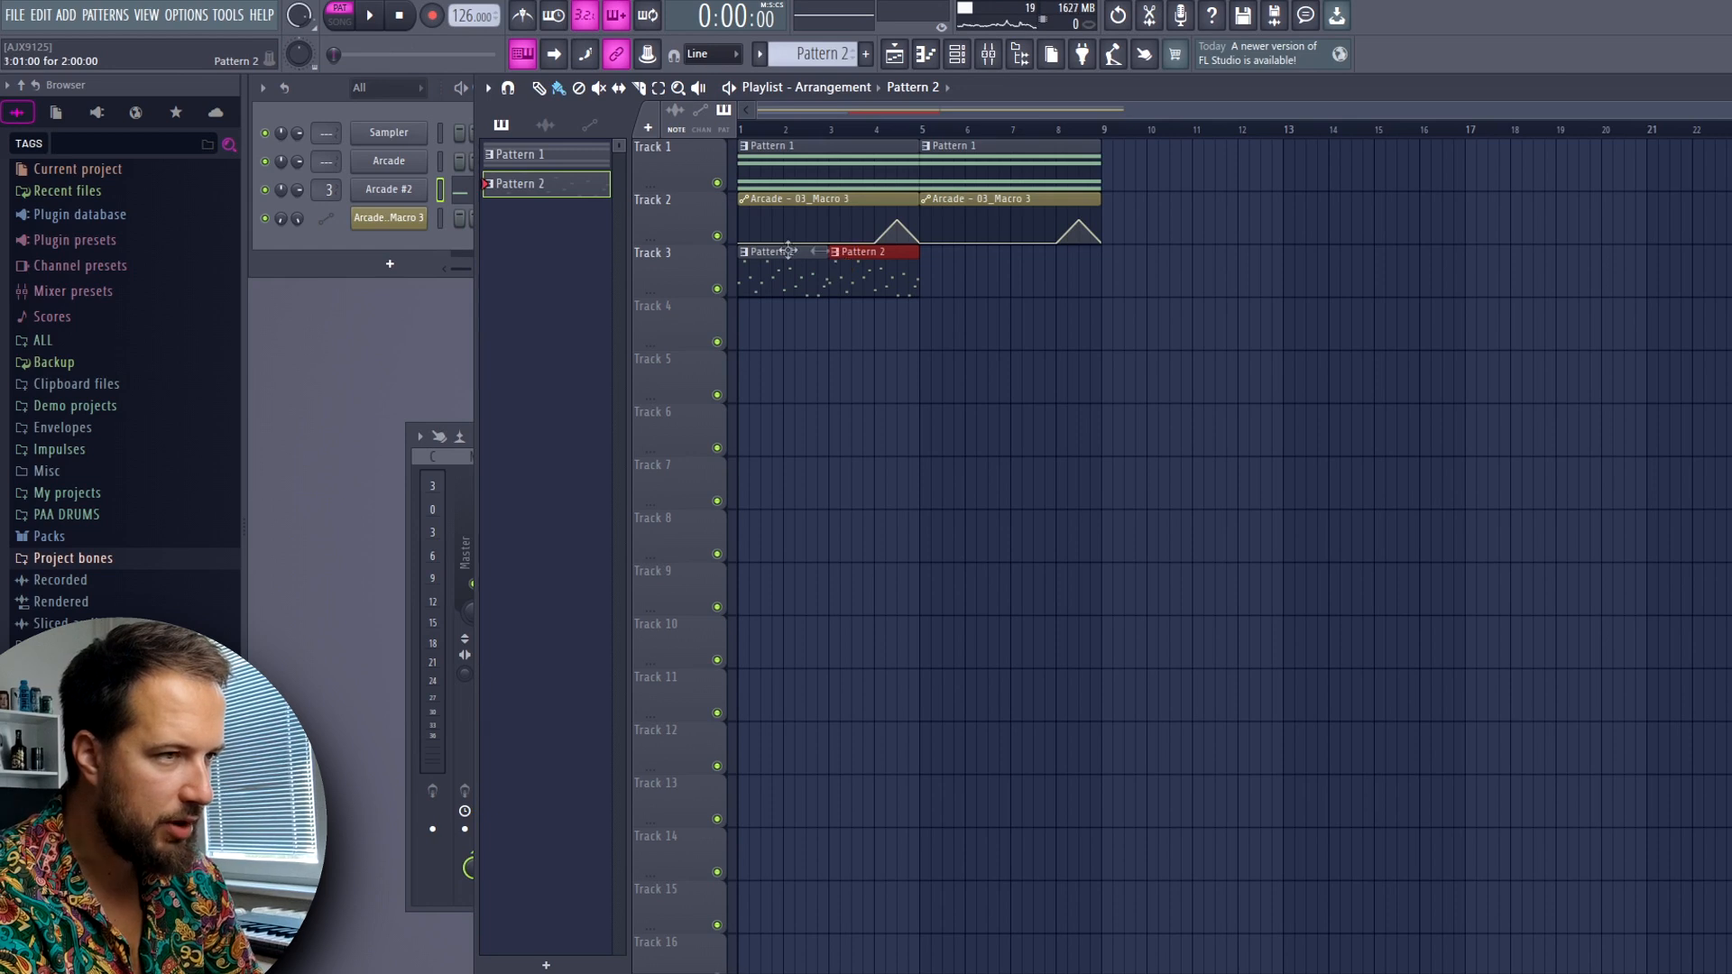
left_click(839, 259)
left_click(908, 431)
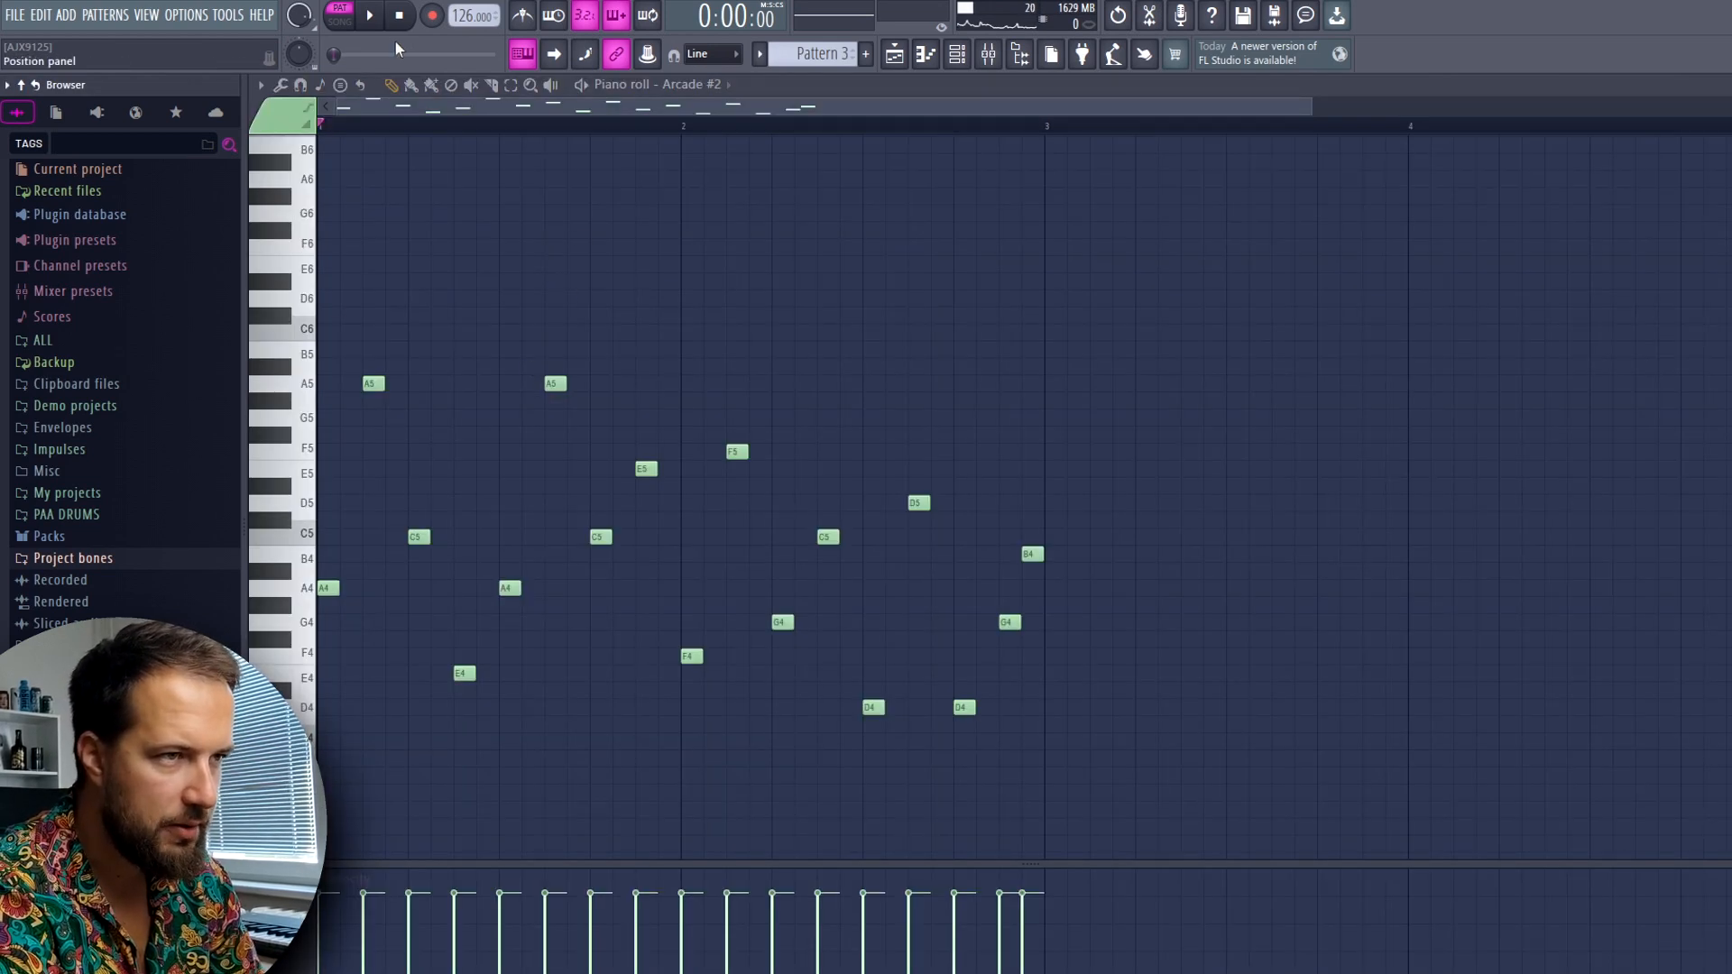
Vary Pattern 3 by adding a G5 before bar 1's second A4 and splitting bar 2's last D4 into two shorter notes, and play it
left_click(487, 418)
key("space")
left_click(982, 707)
key("space")
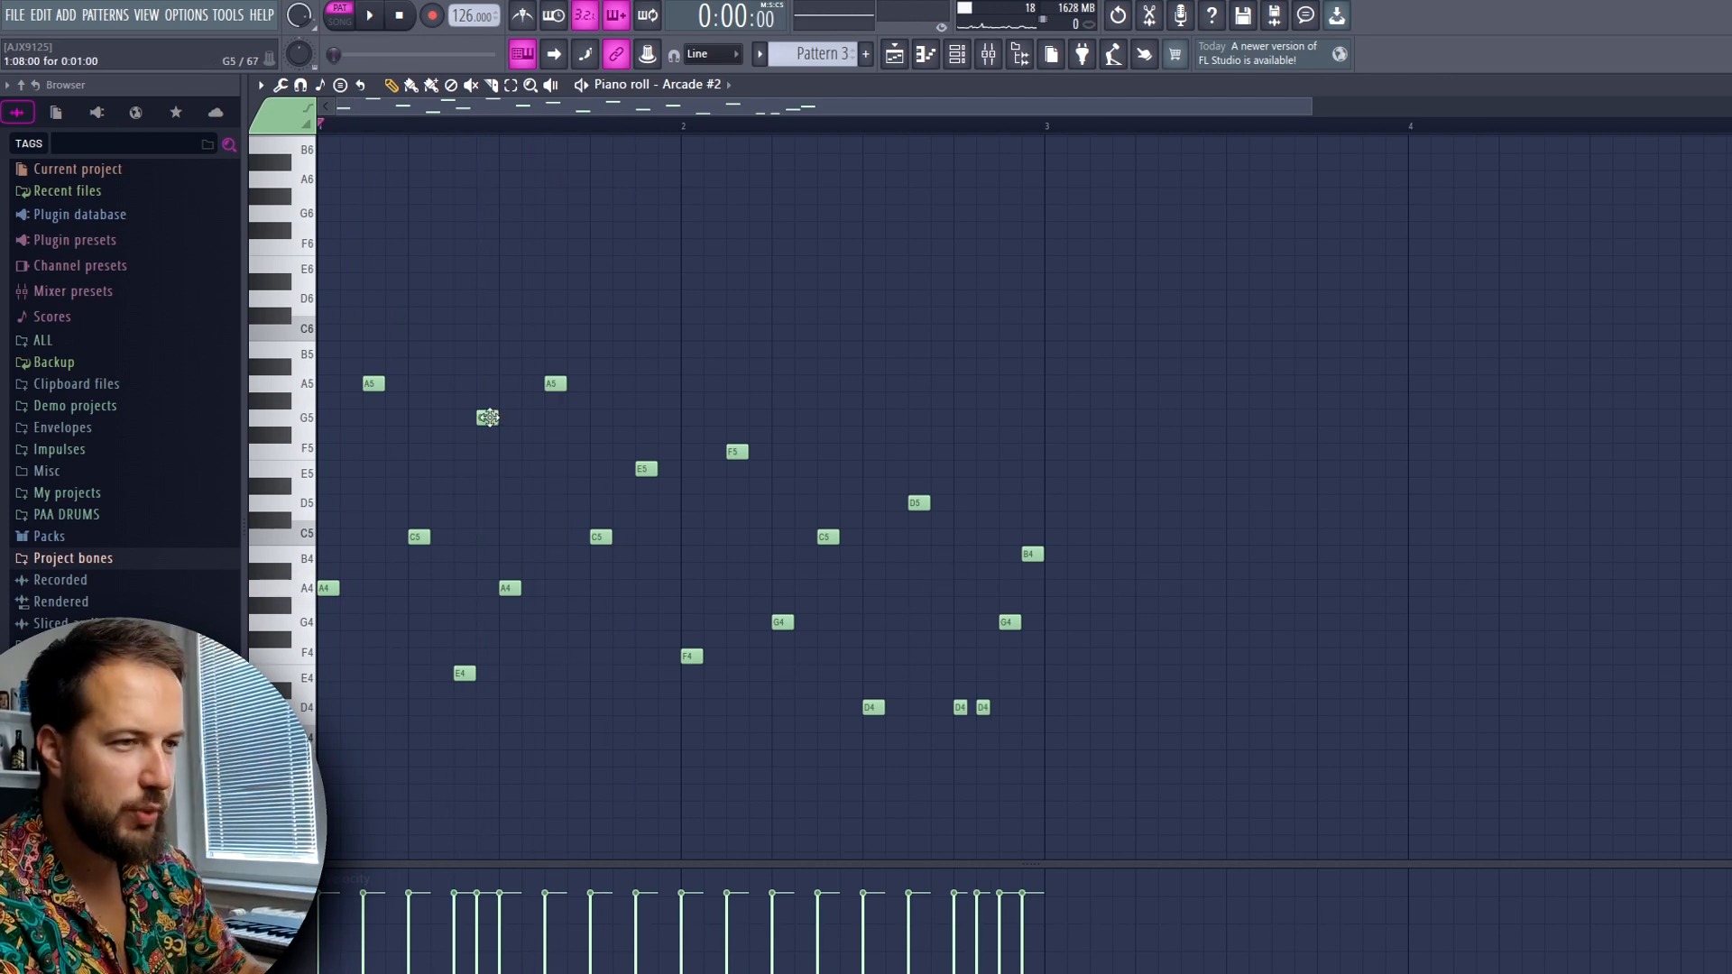
key("space")
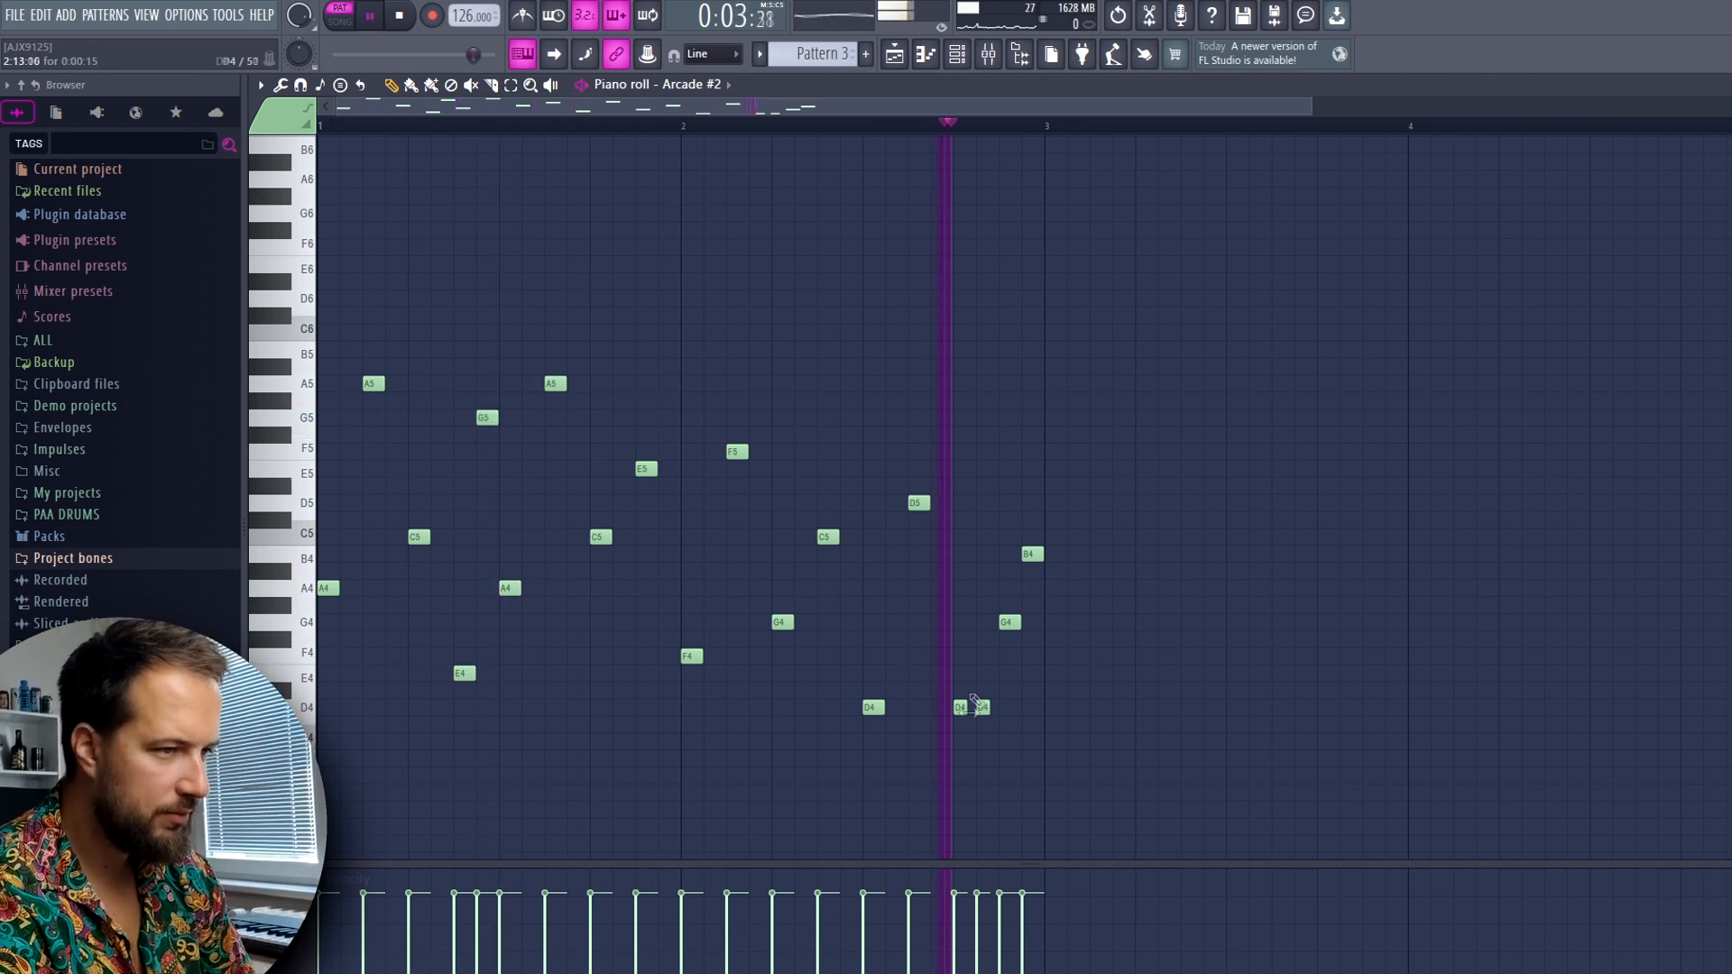
Shorten the two neighbouring D4 notes near the end of Pattern 3's bar 2, and play the pattern
mouse_move(959, 689)
left_mouse_down()
mouse_move(1012, 719)
mouse_move(984, 712)
left_mouse_up()
key("space")
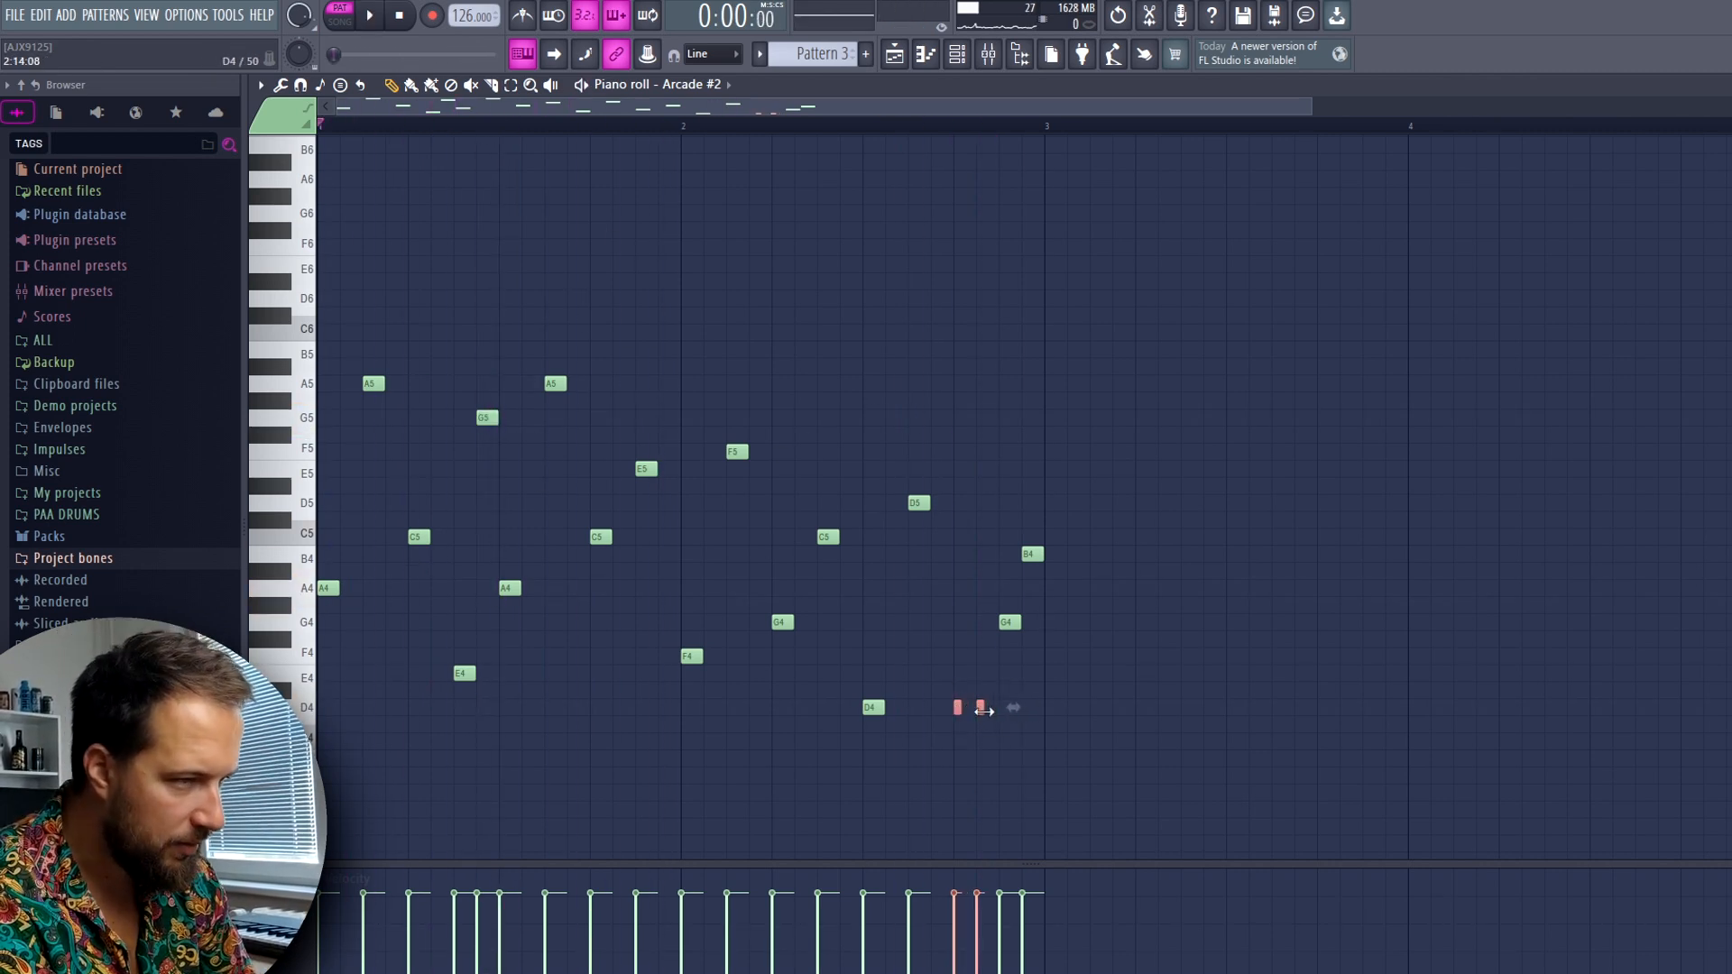
key("space")
left_click(983, 438, "ctrl")
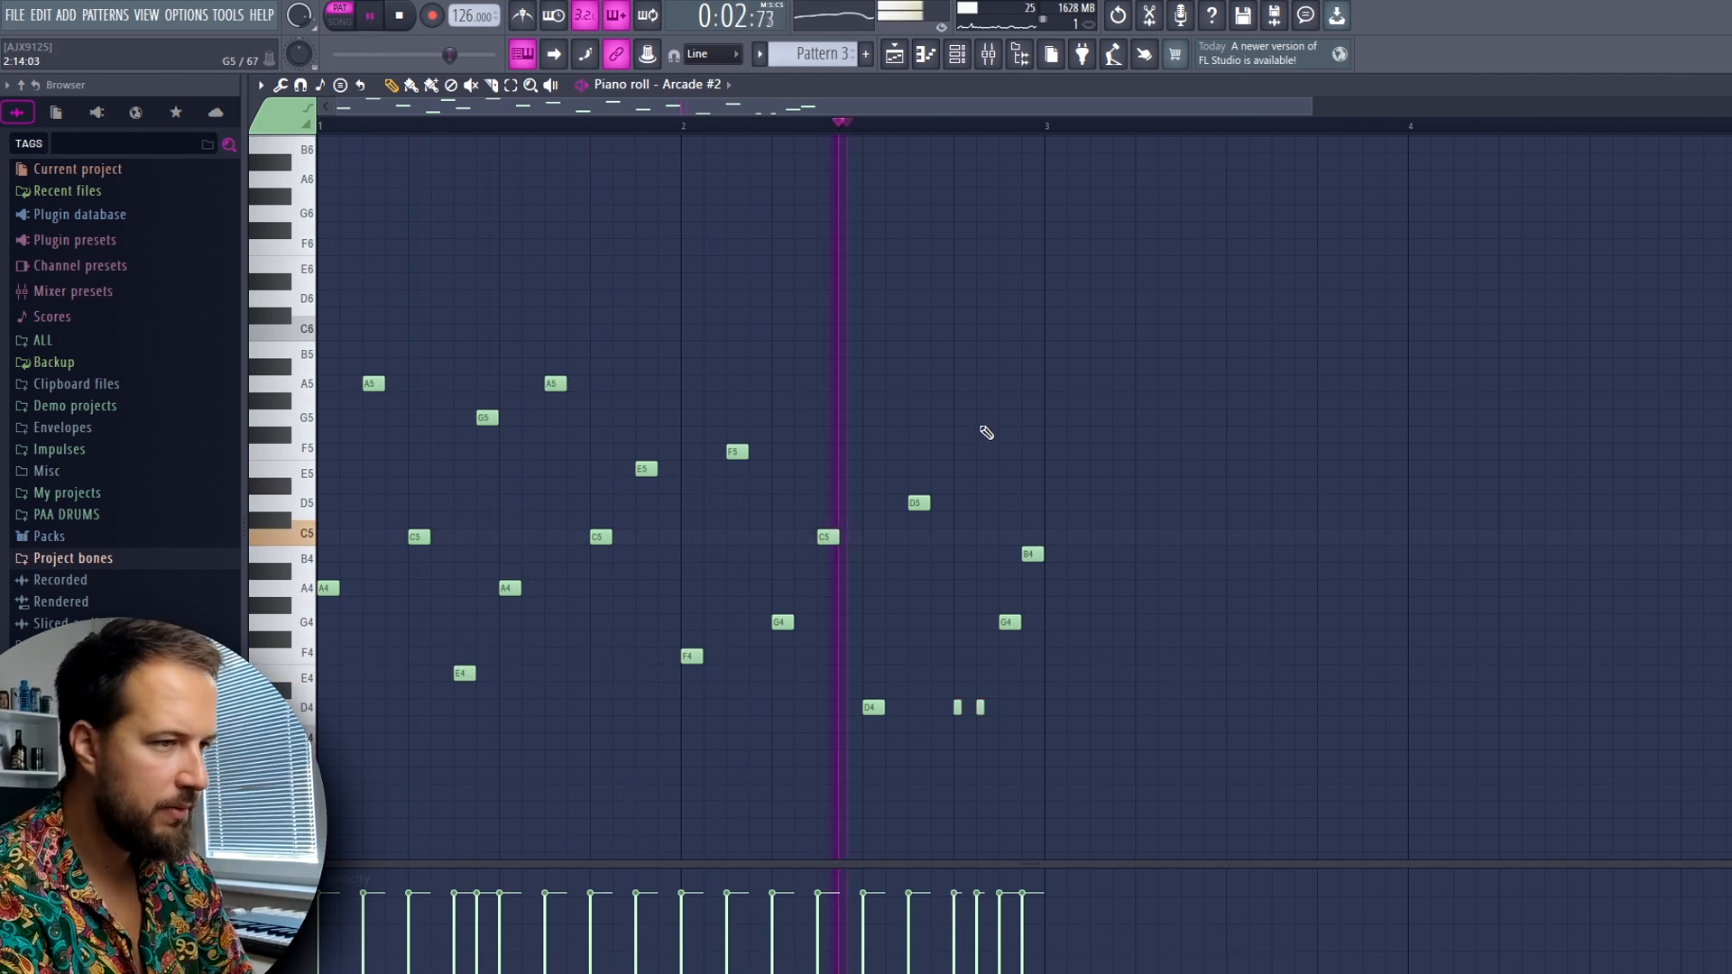
key("space")
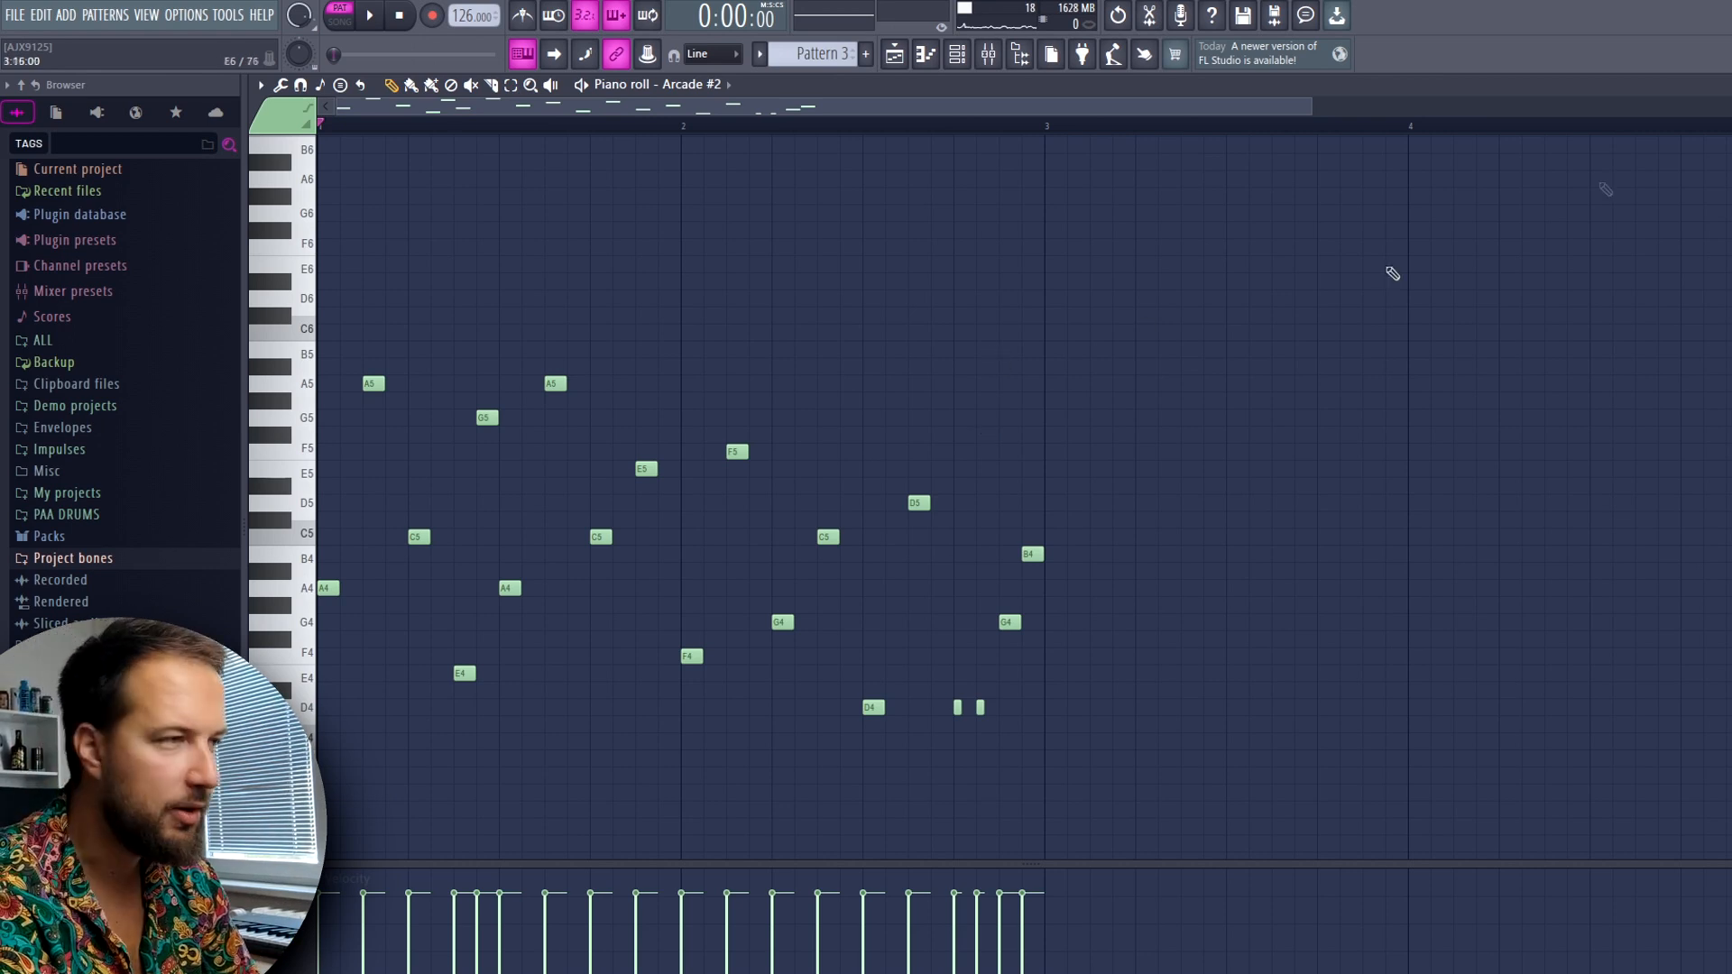
Play the arrangement in song mode and duplicate Track 3's Pattern 2 and Pattern 3 clips so they repeat from bar 5
key("F7")
key("l")
key("space")
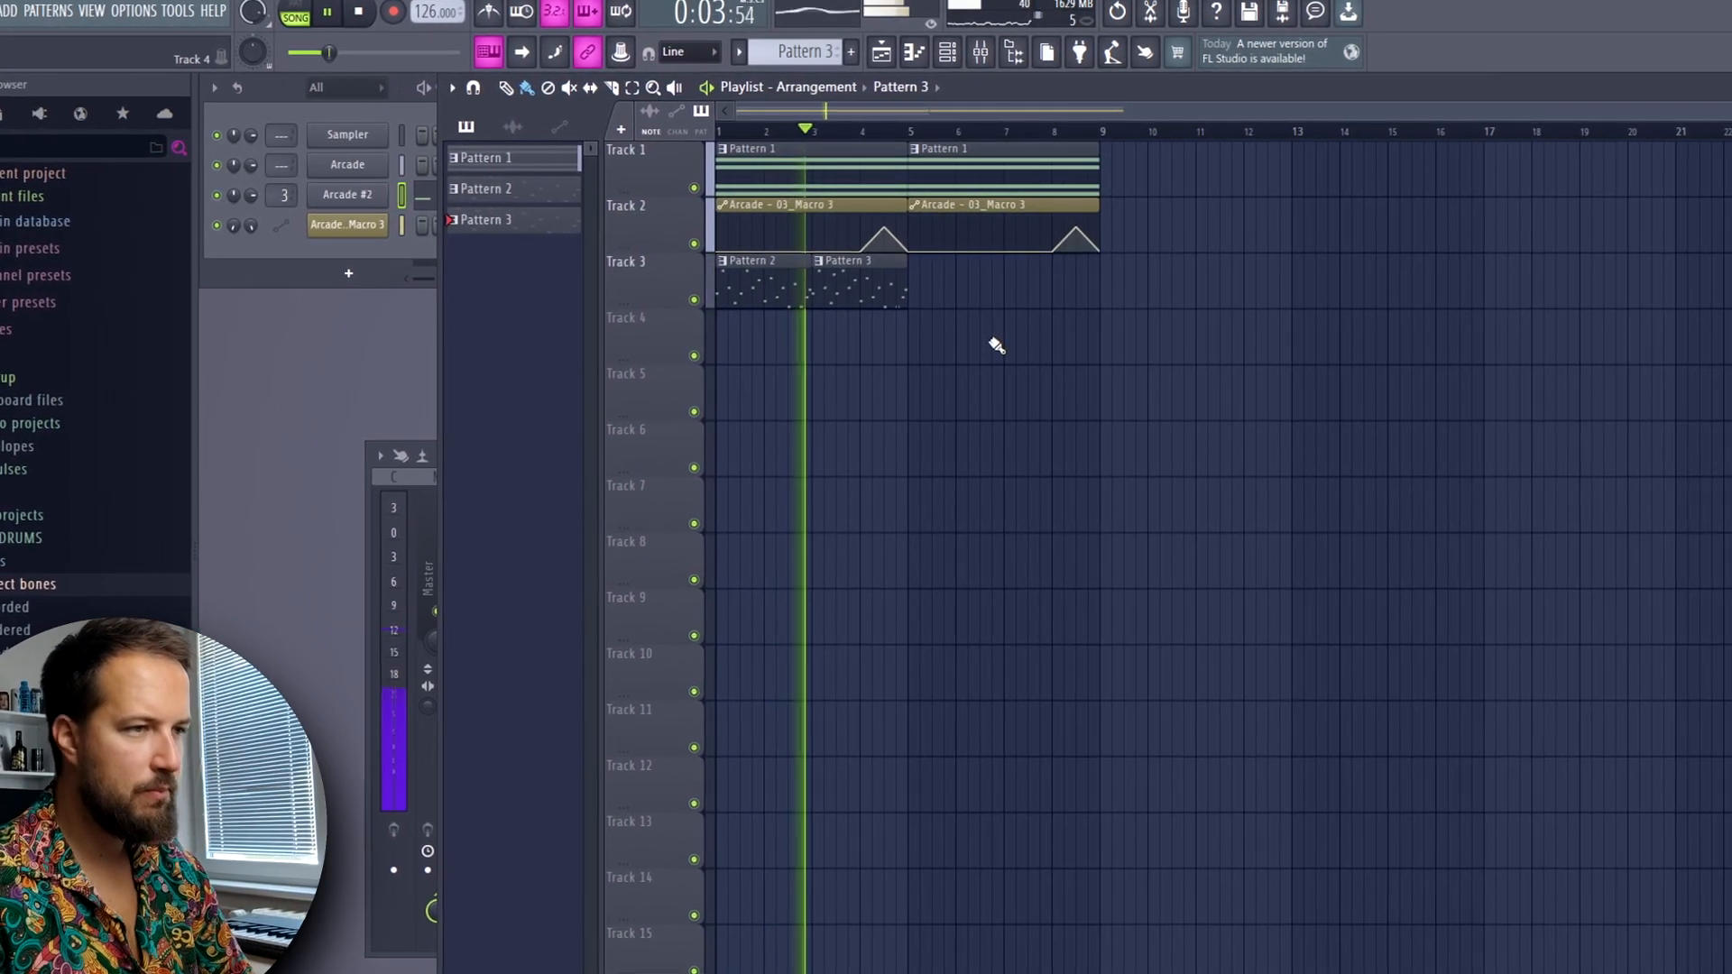
left_click_drag(882, 305, 775, 311)
key("ctrl+b")
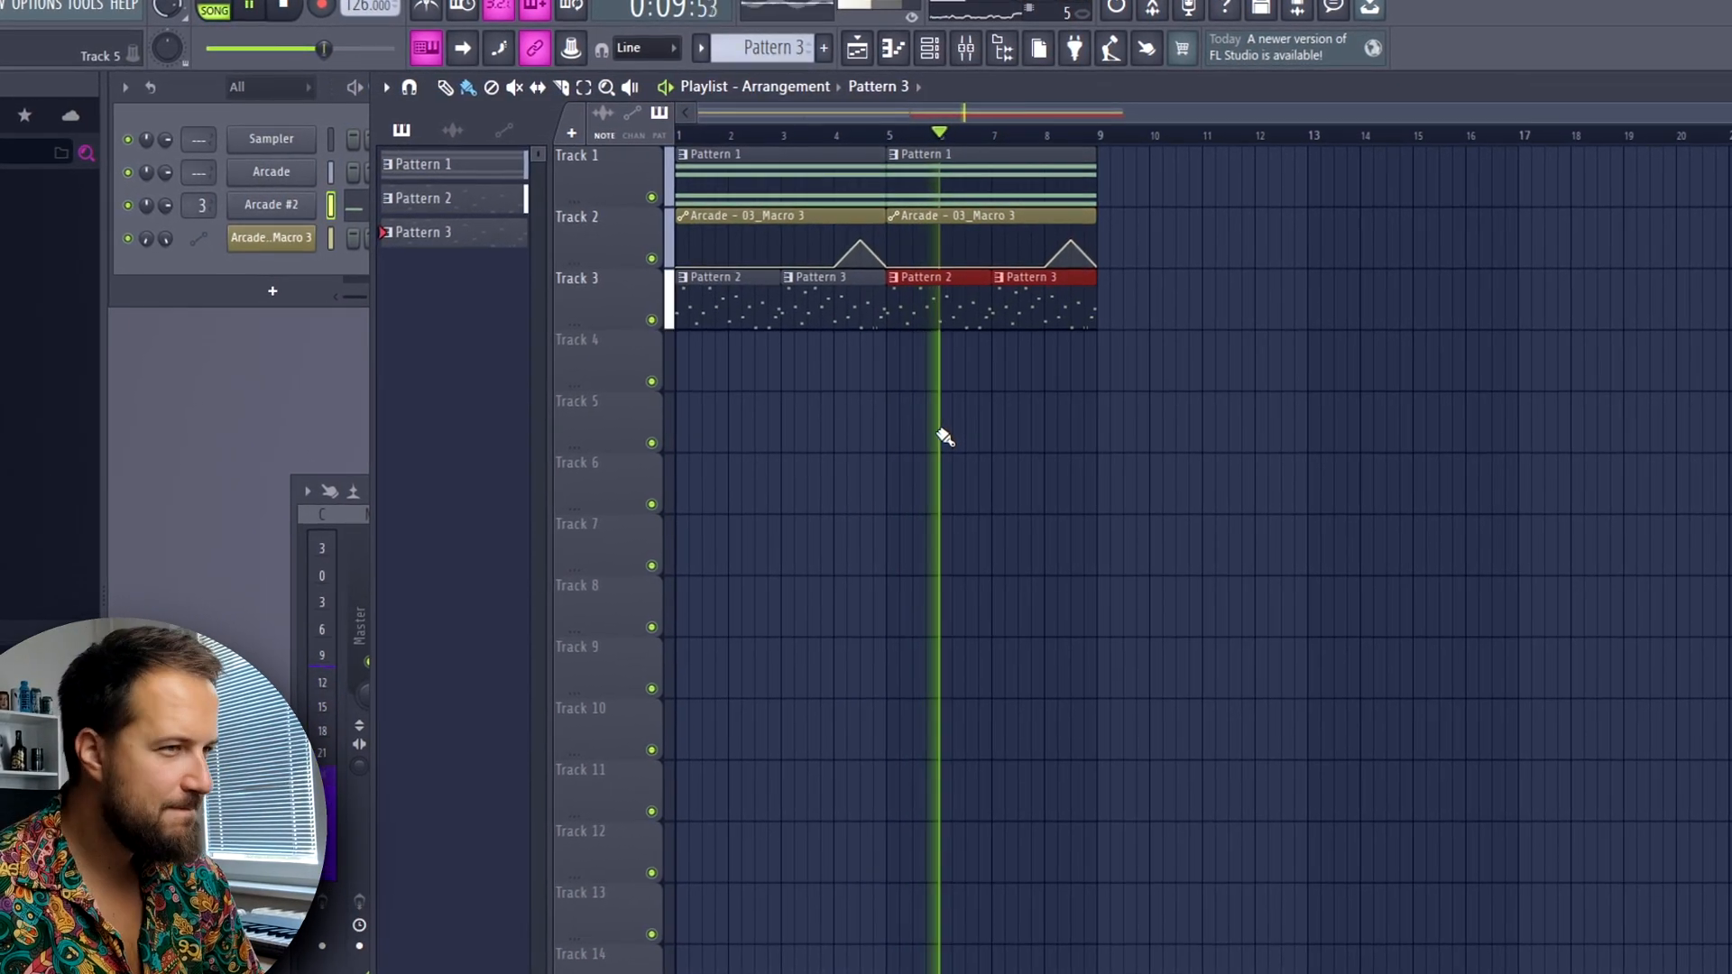
left_click(889, 435, "ctrl")
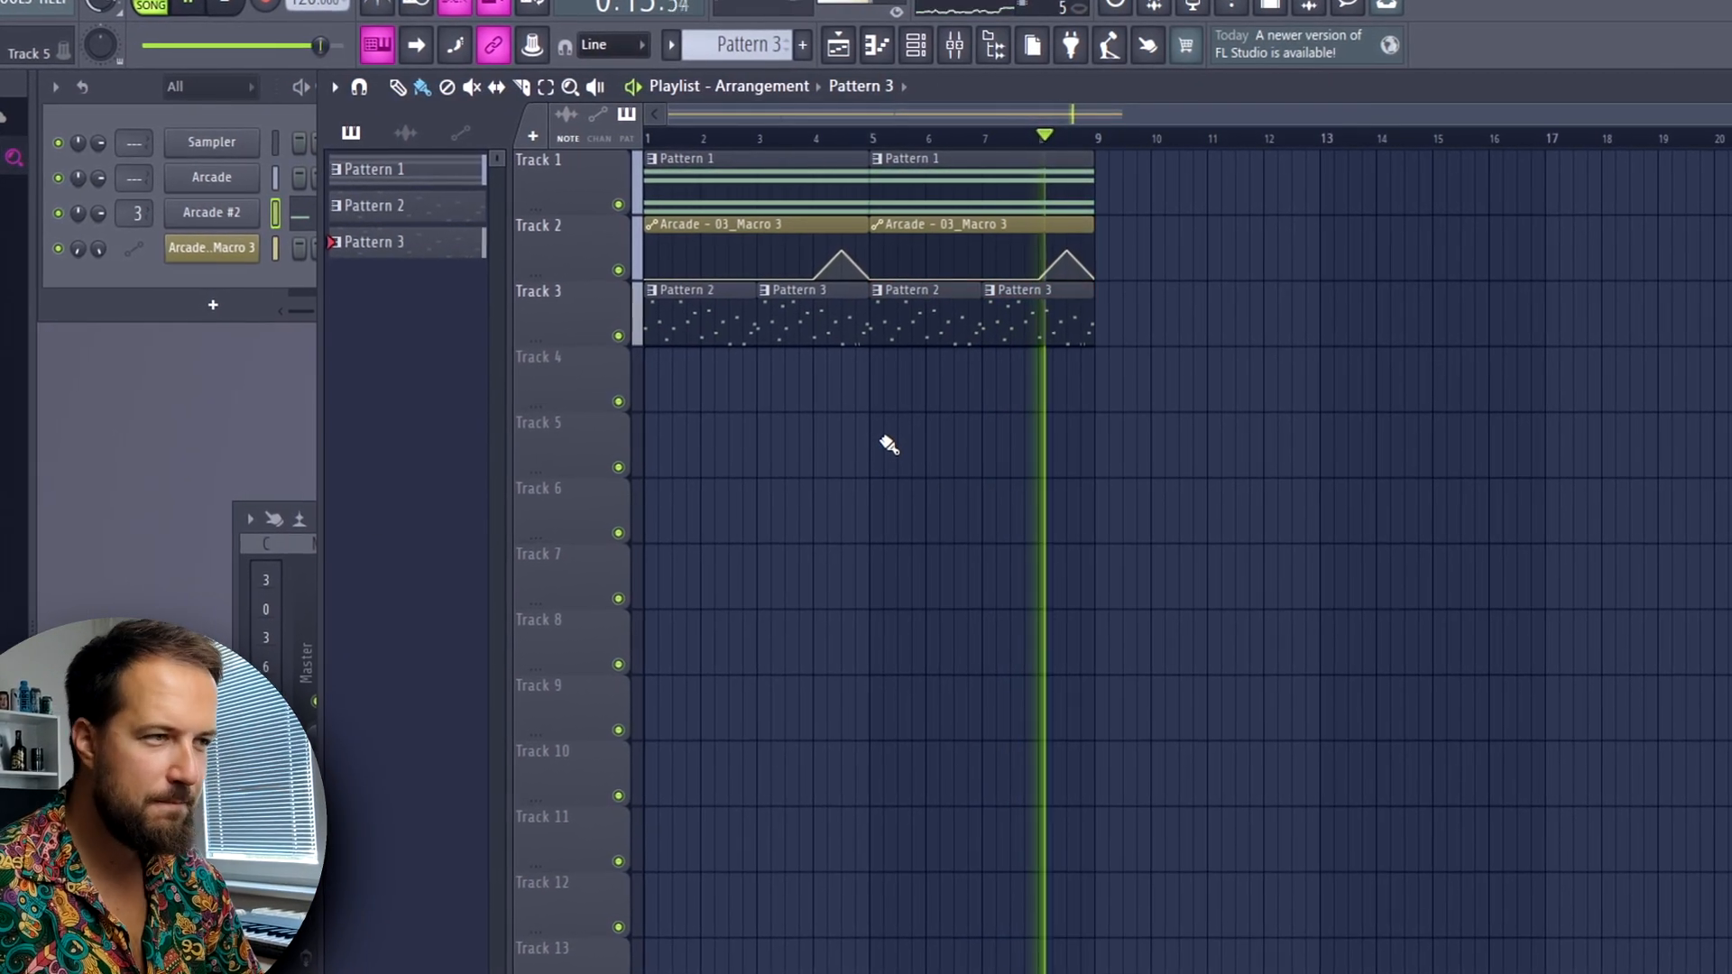
key("space")
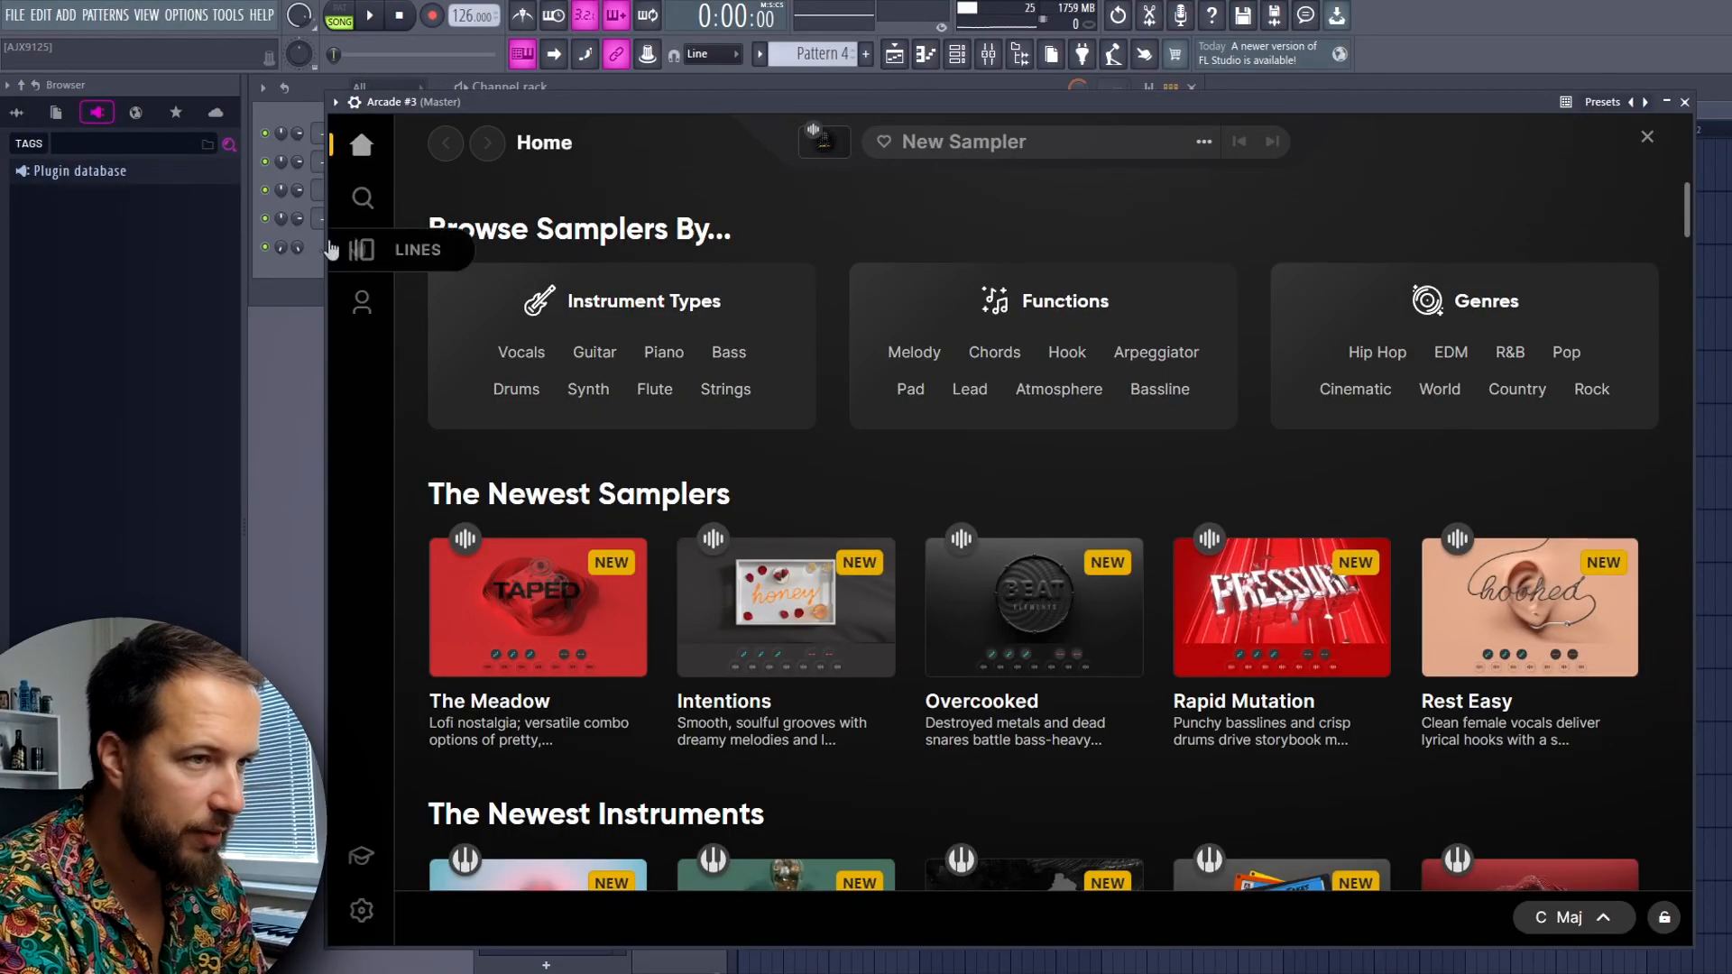
Preview the Hooked and Jukebox Vocals lines under All About Vocals in Arcade #3
scroll(785, 391, "down", 15)
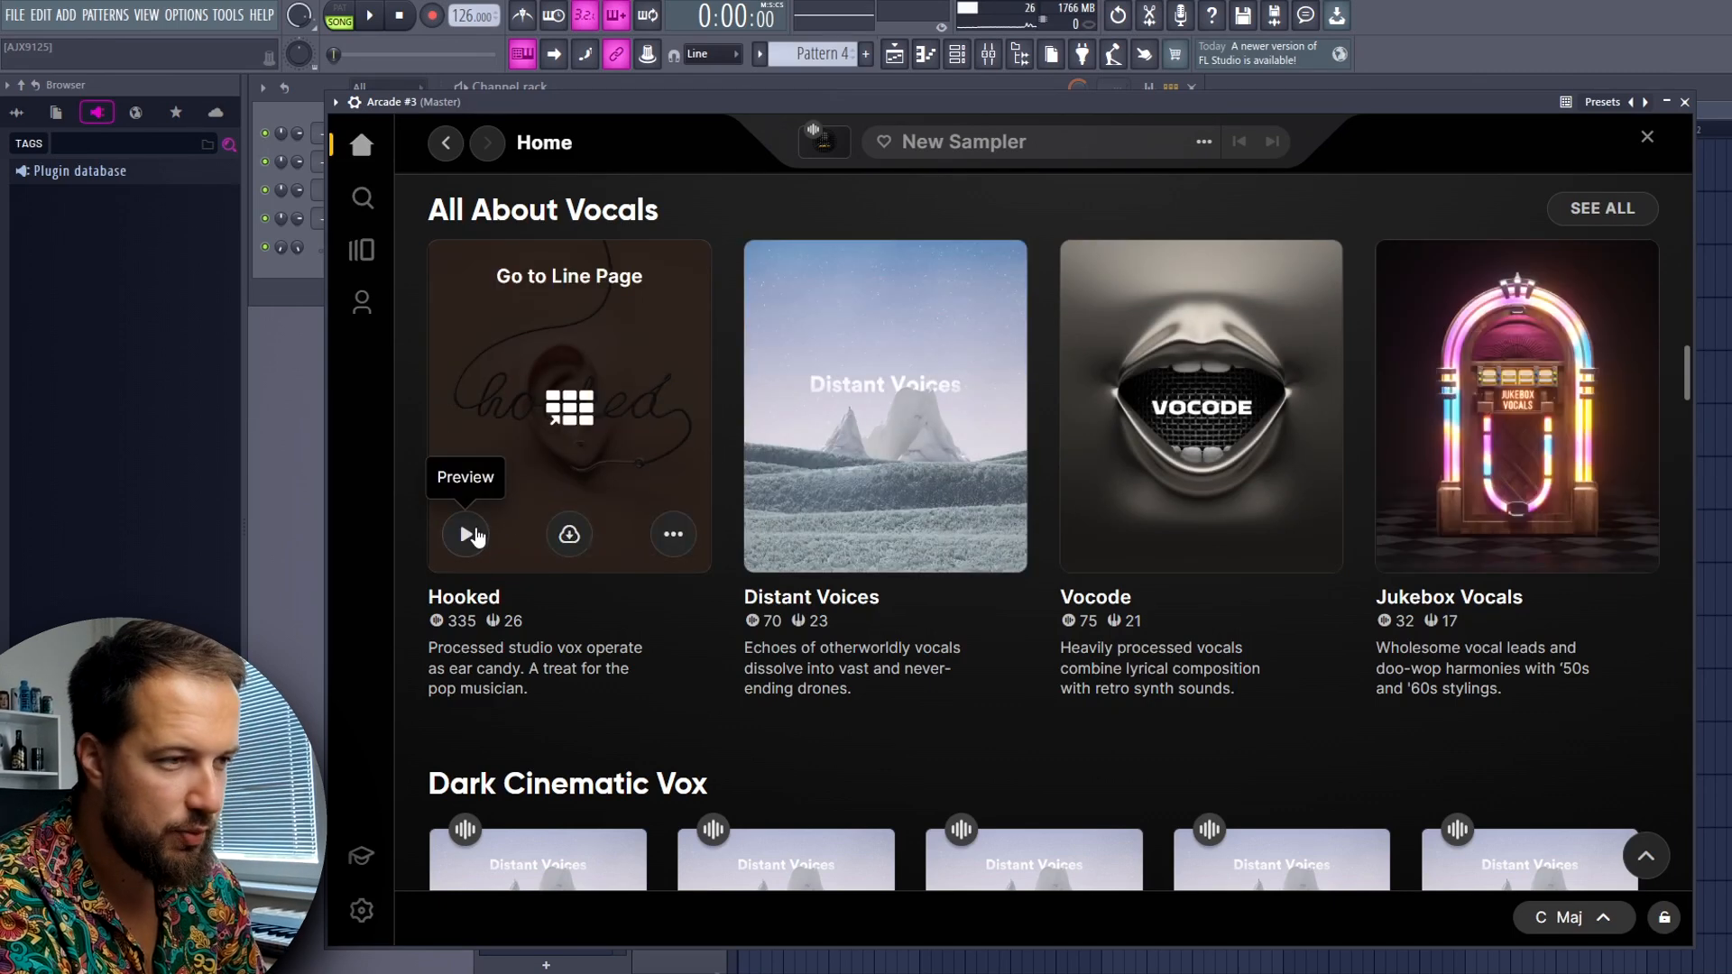
left_click(467, 536)
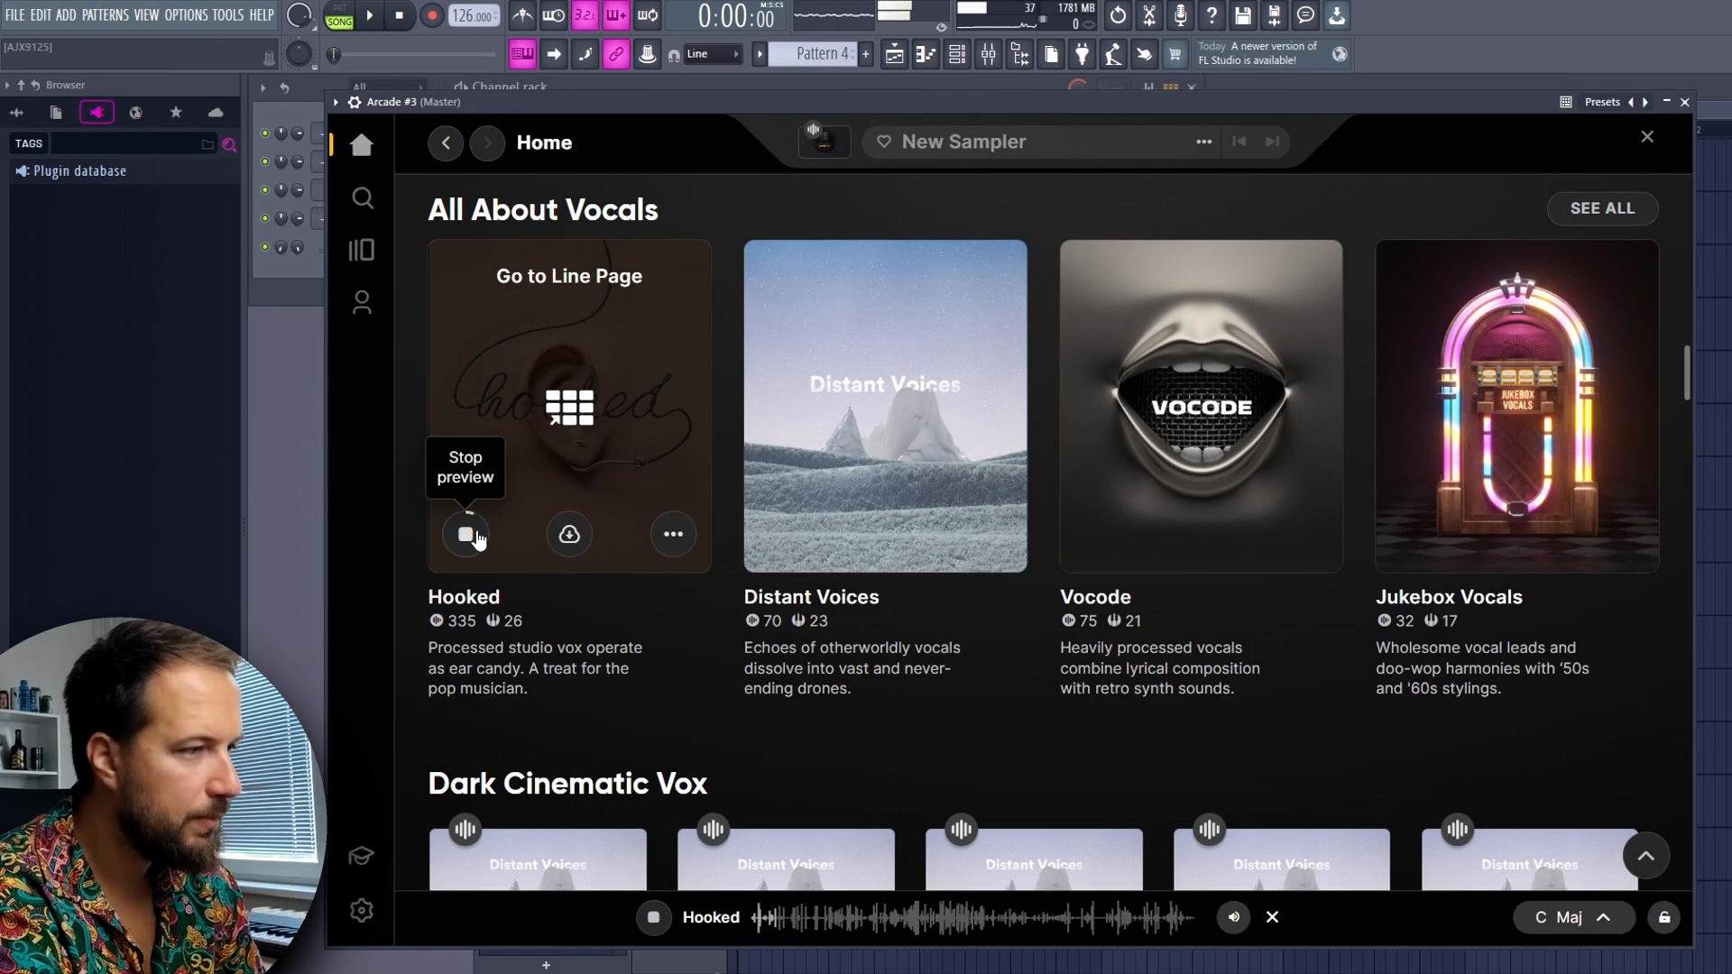
left_click(466, 536)
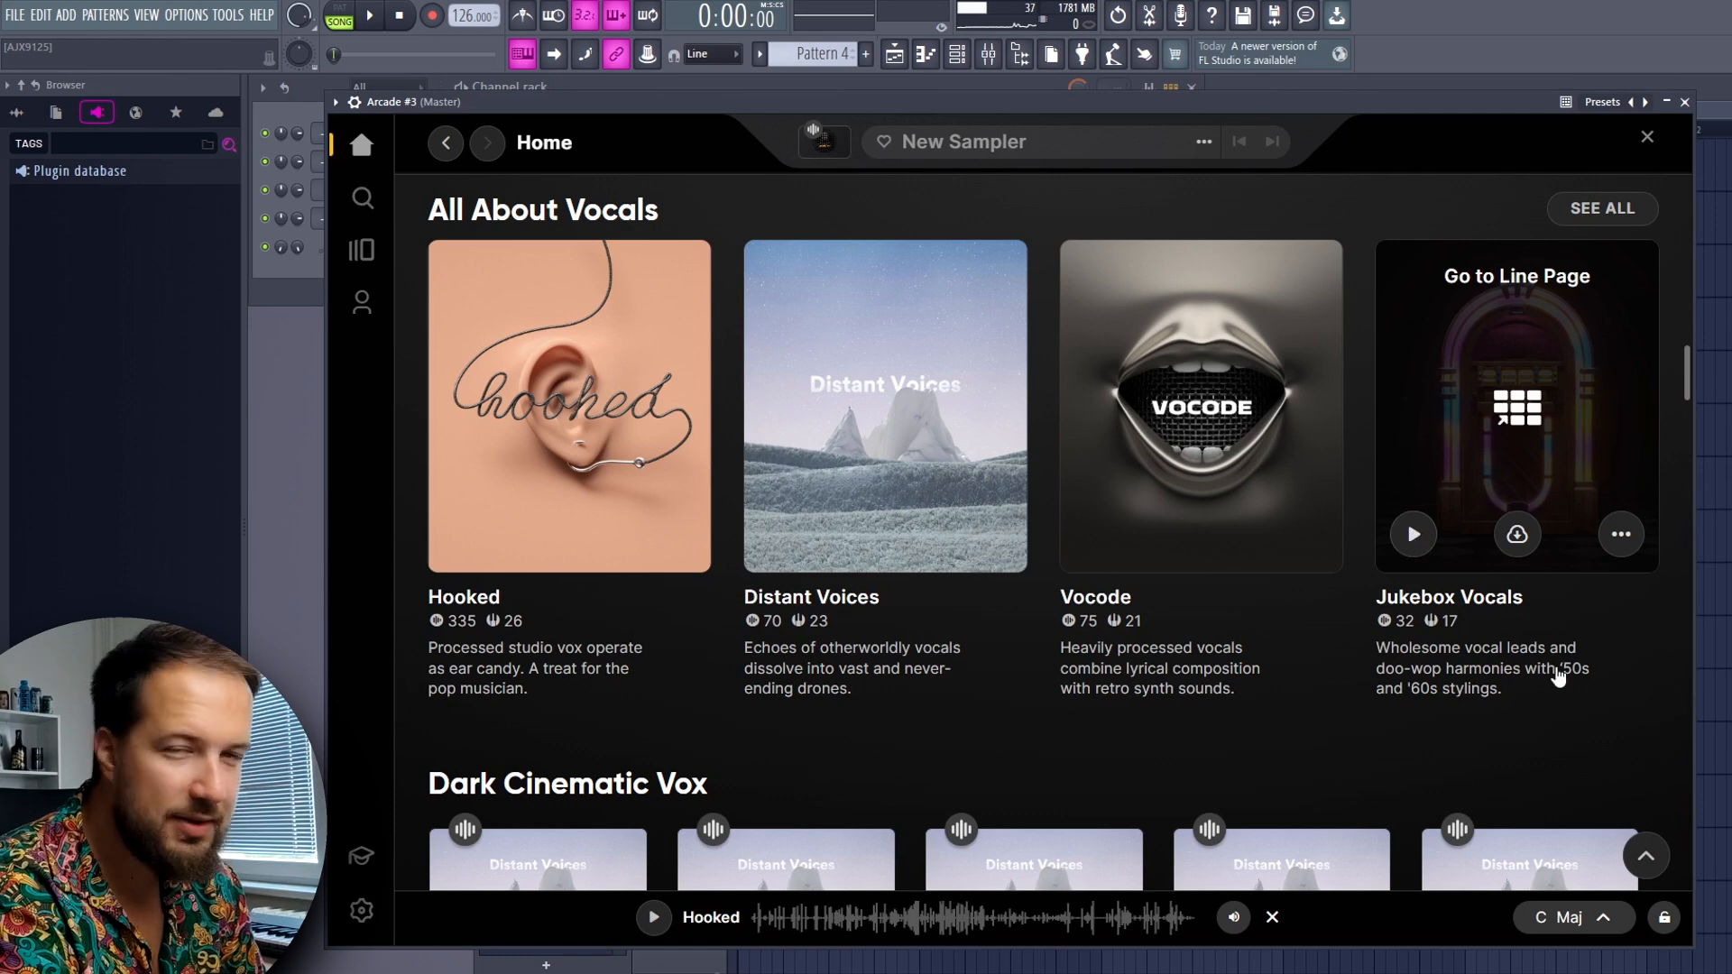
left_click(1413, 536)
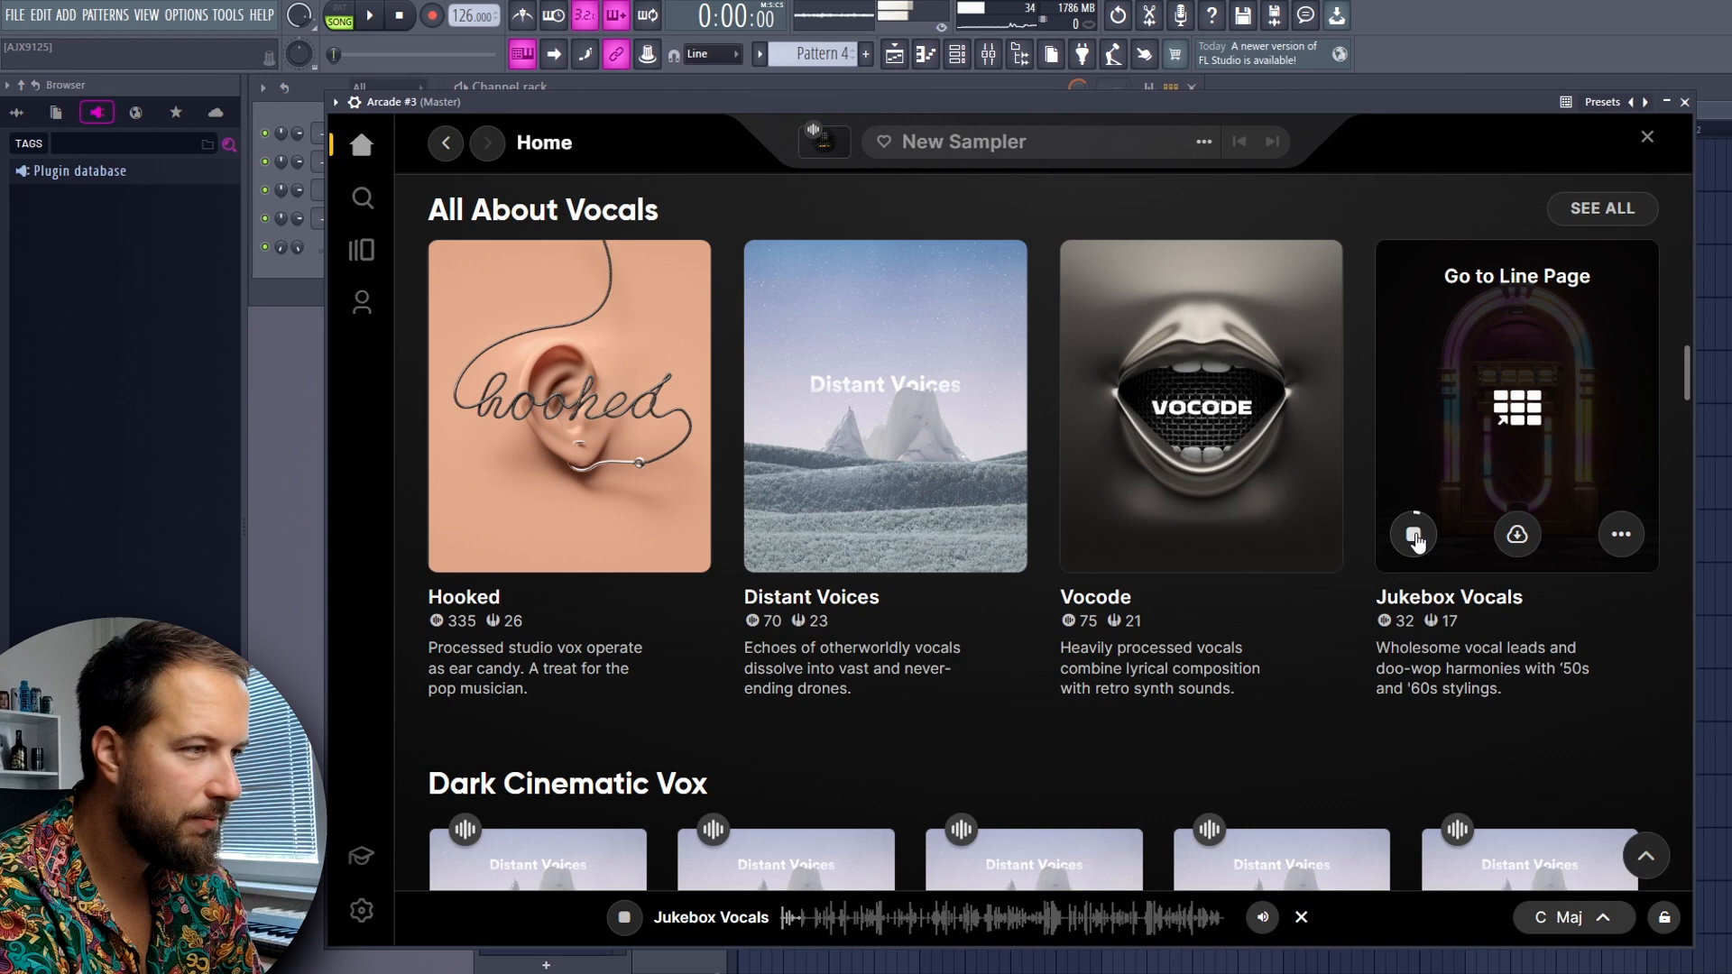
left_click(1412, 536)
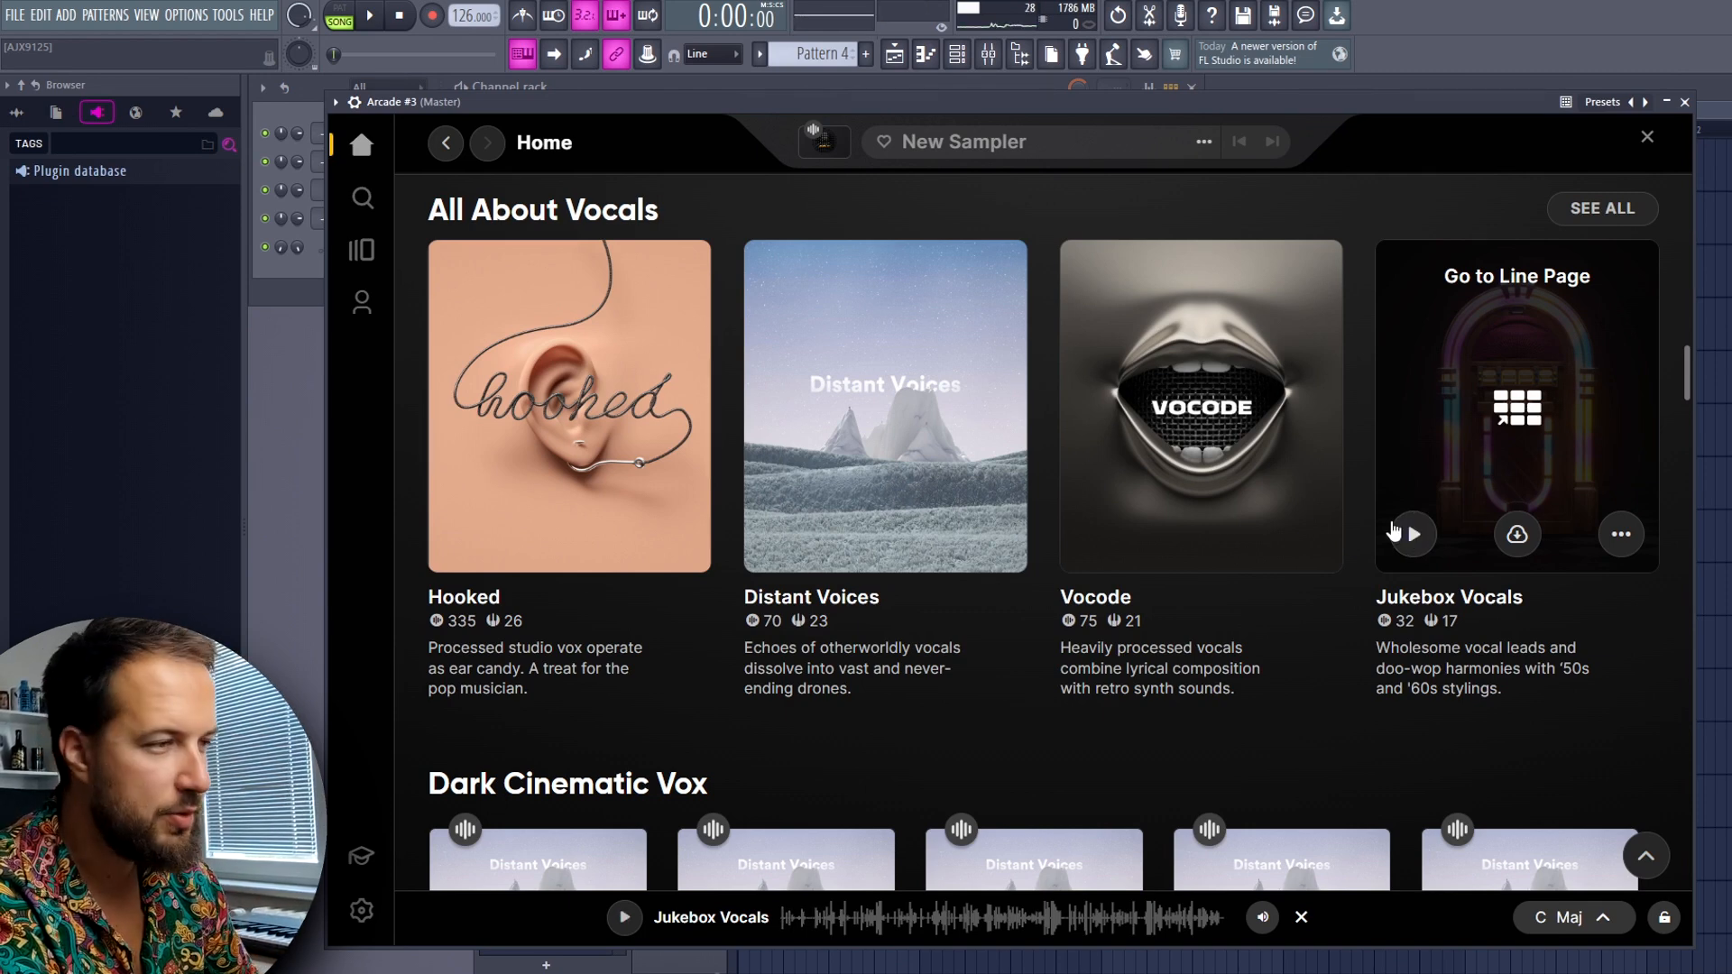
Preview Sweet on You and Beggin' from the Jukebox Vocals line, and load the Beggin' sampler
left_click(1519, 408)
left_click(1213, 557)
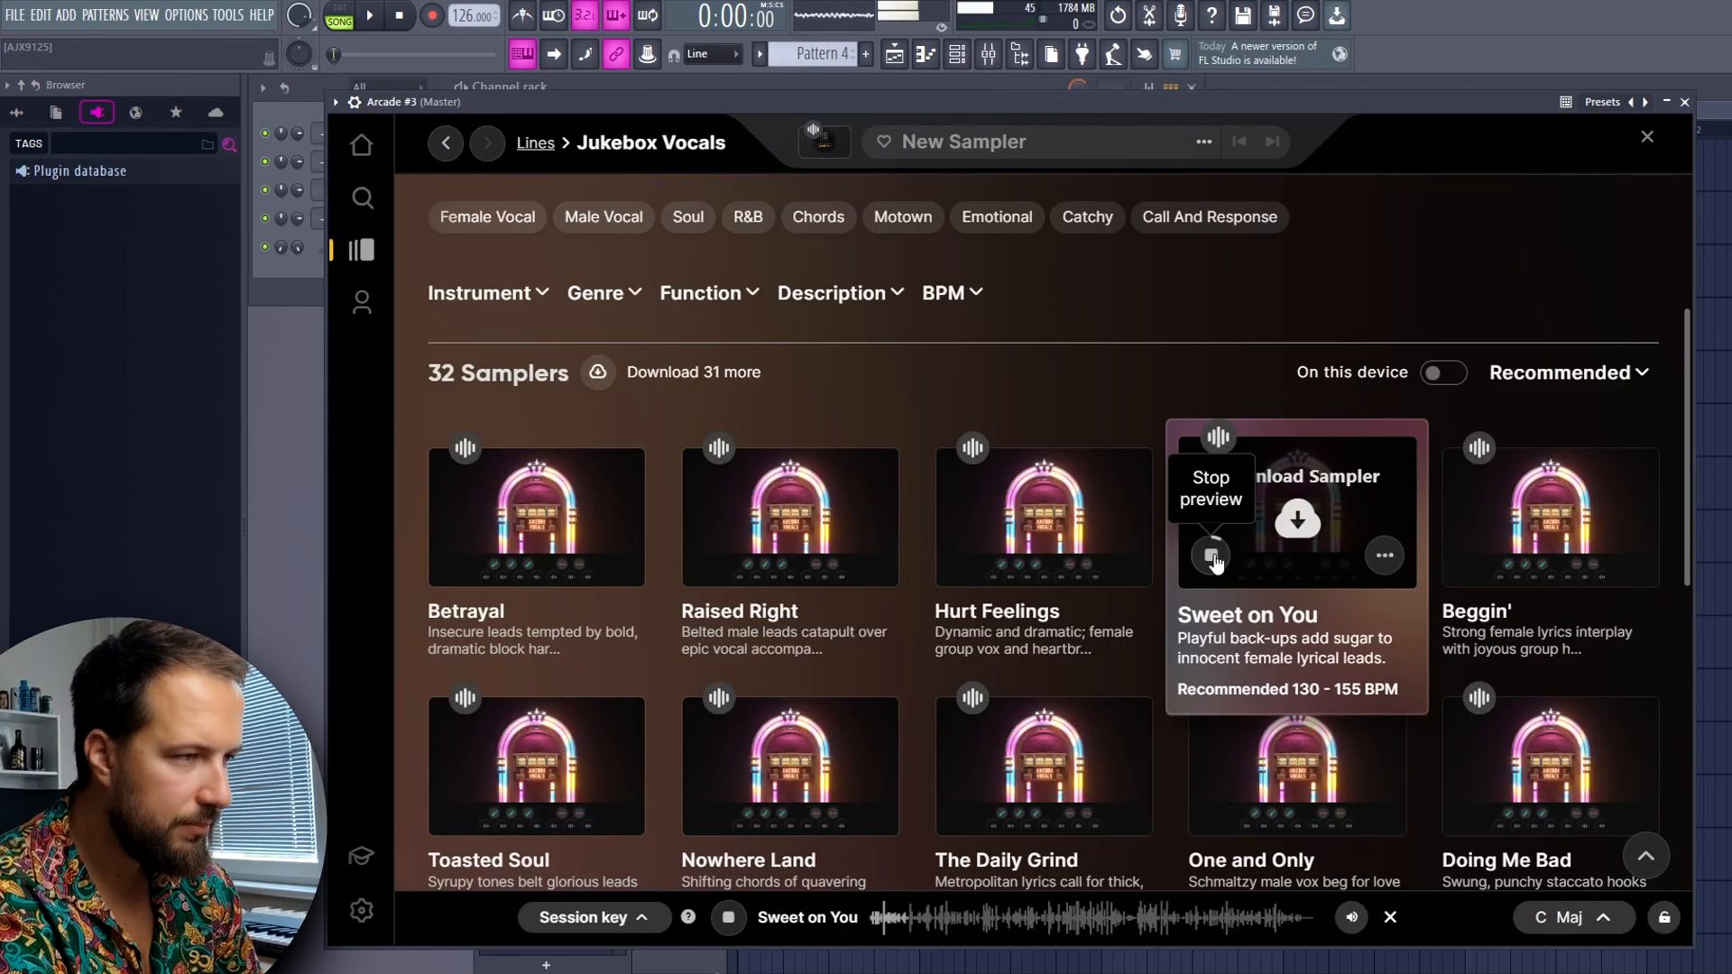
left_click(1465, 555)
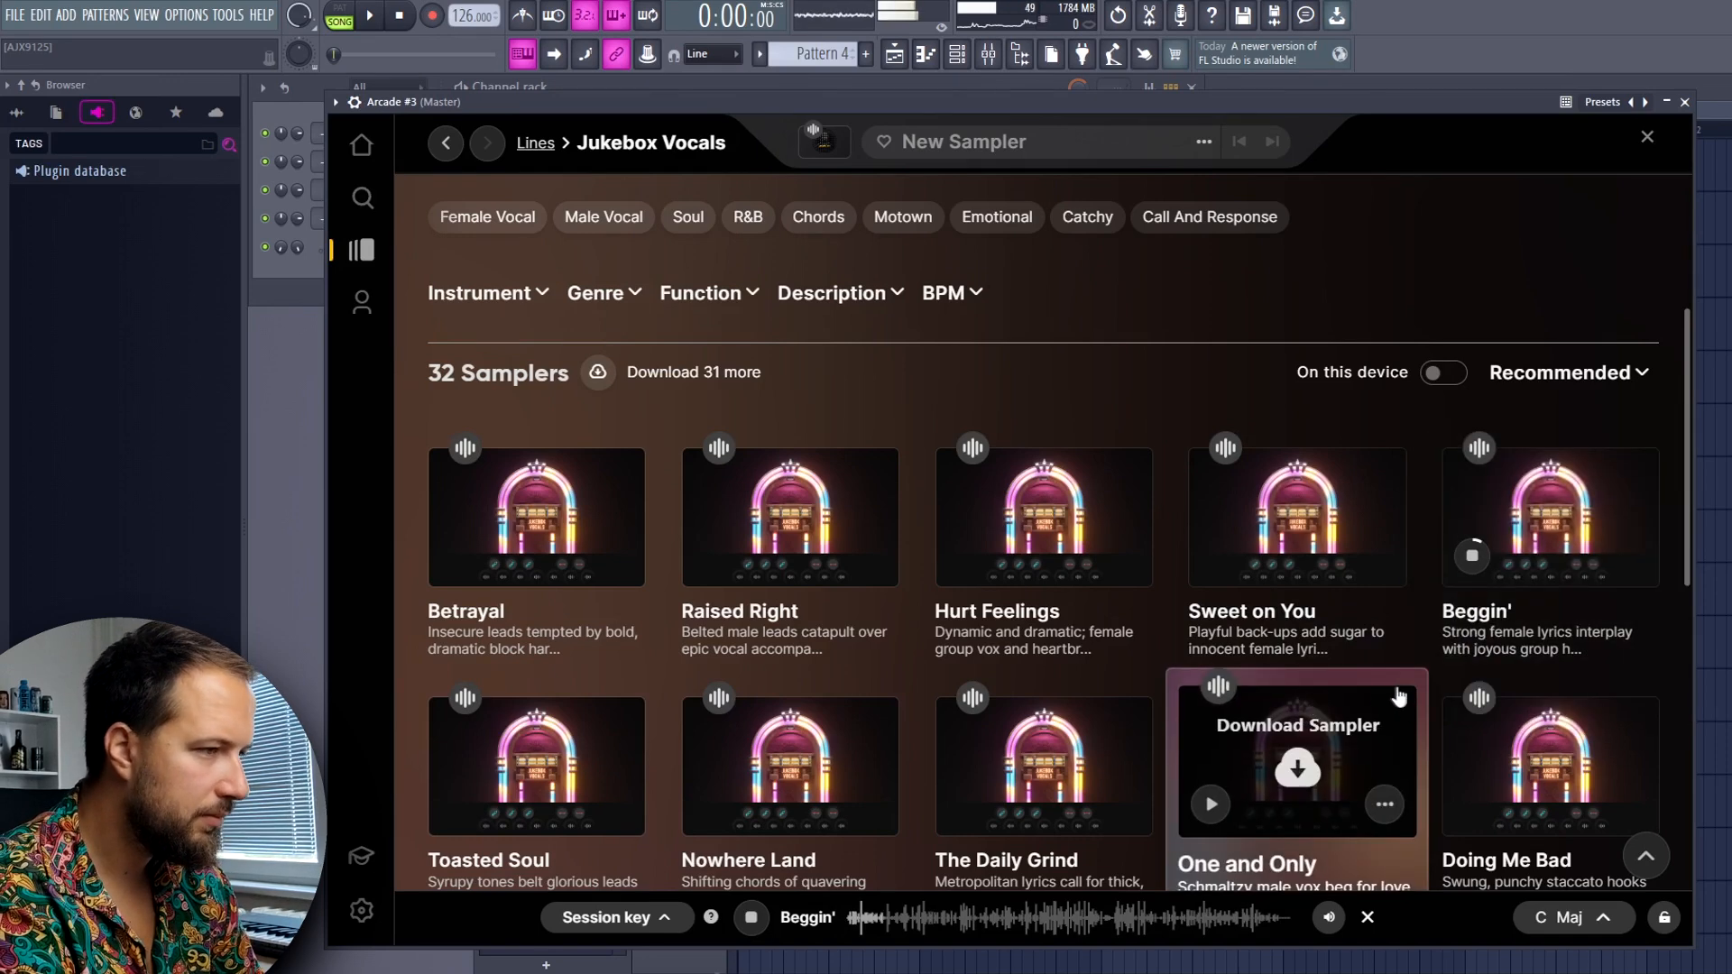
left_click(1470, 554)
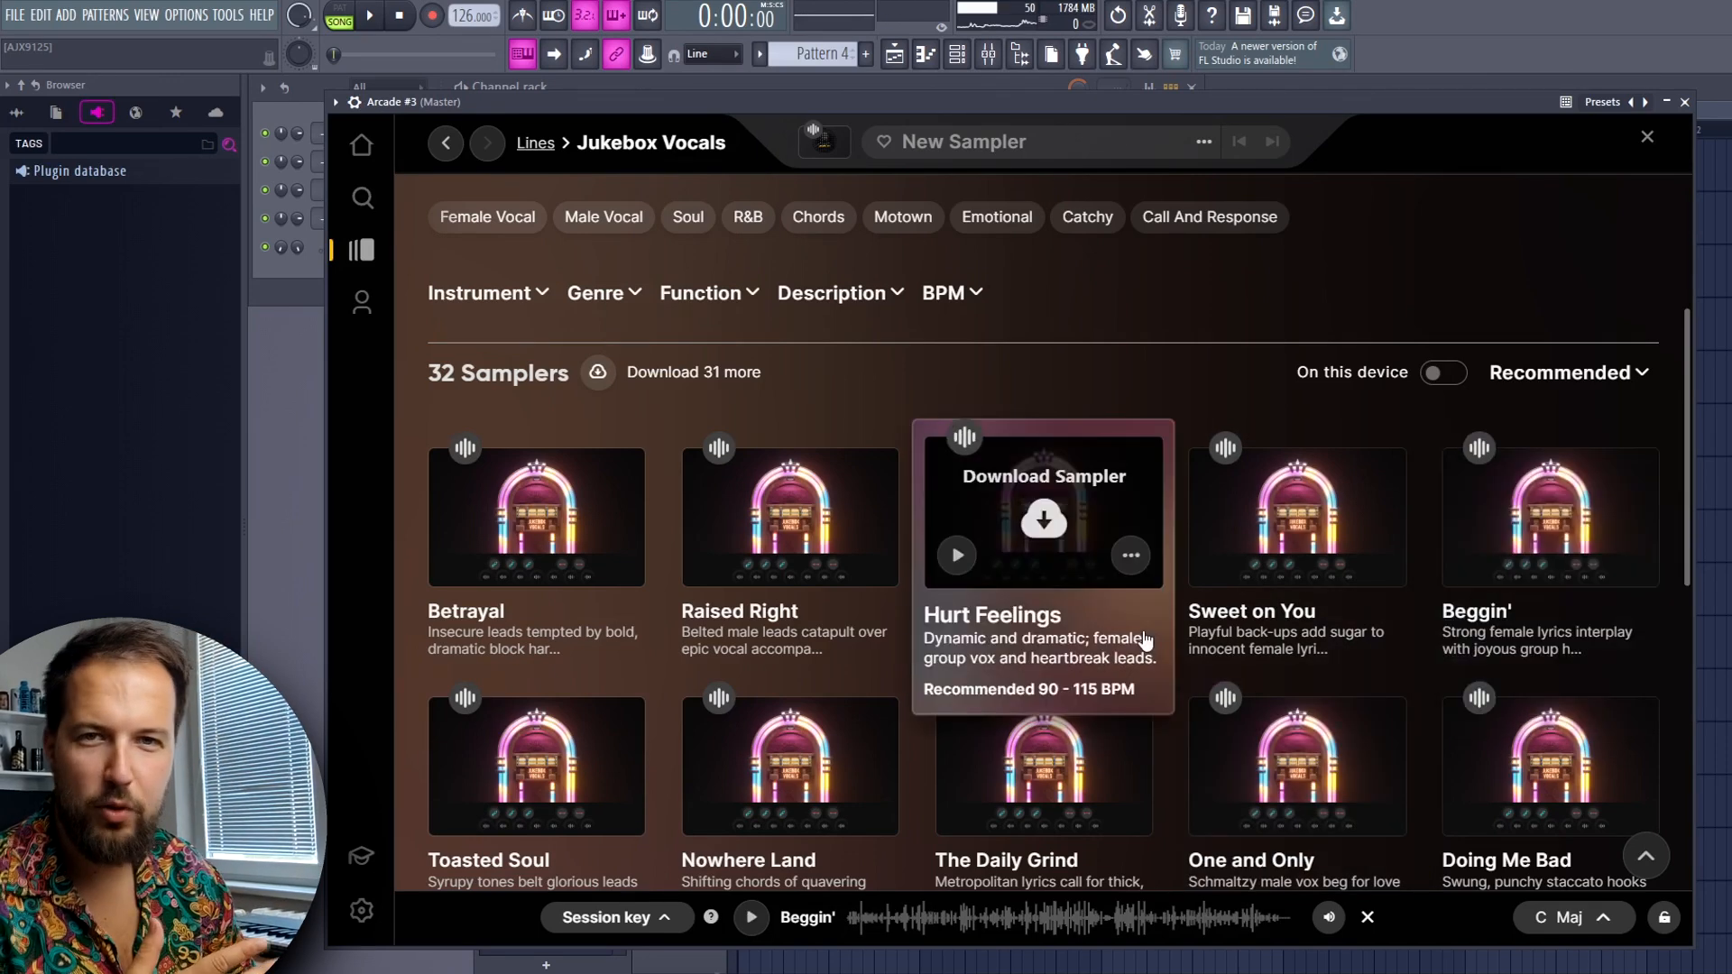
left_click(1537, 533)
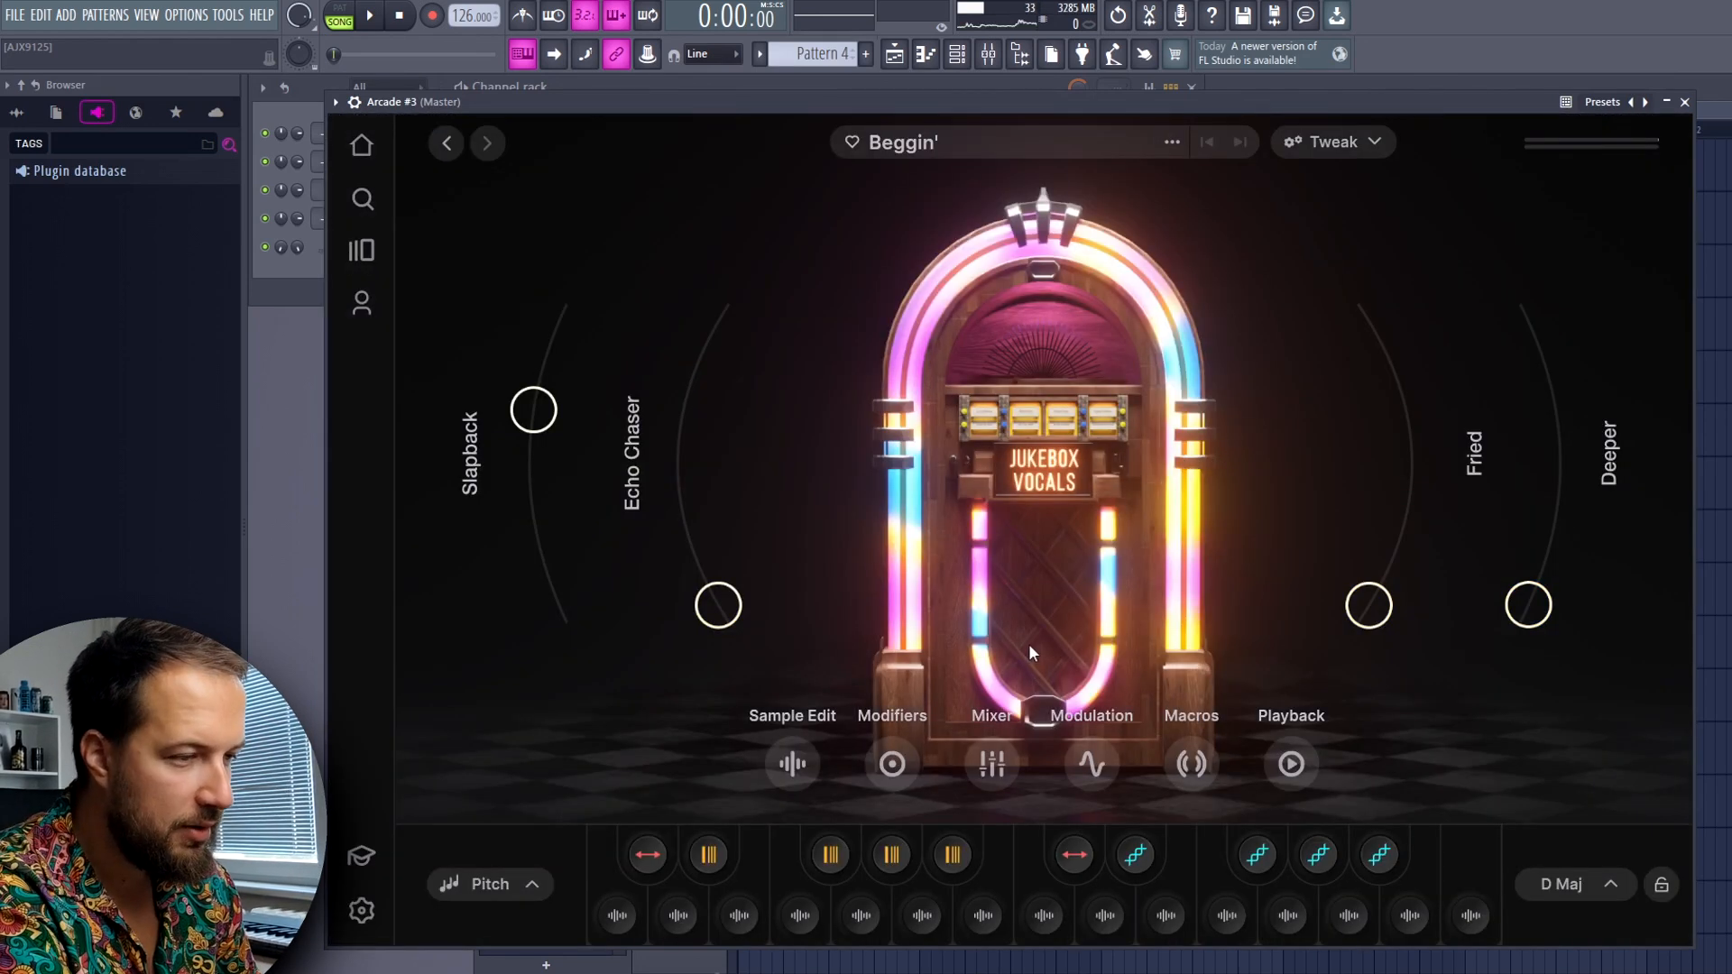
Audition several vocal samples of the Beggin' sampler
left_click(987, 904)
key("n")
key("v")
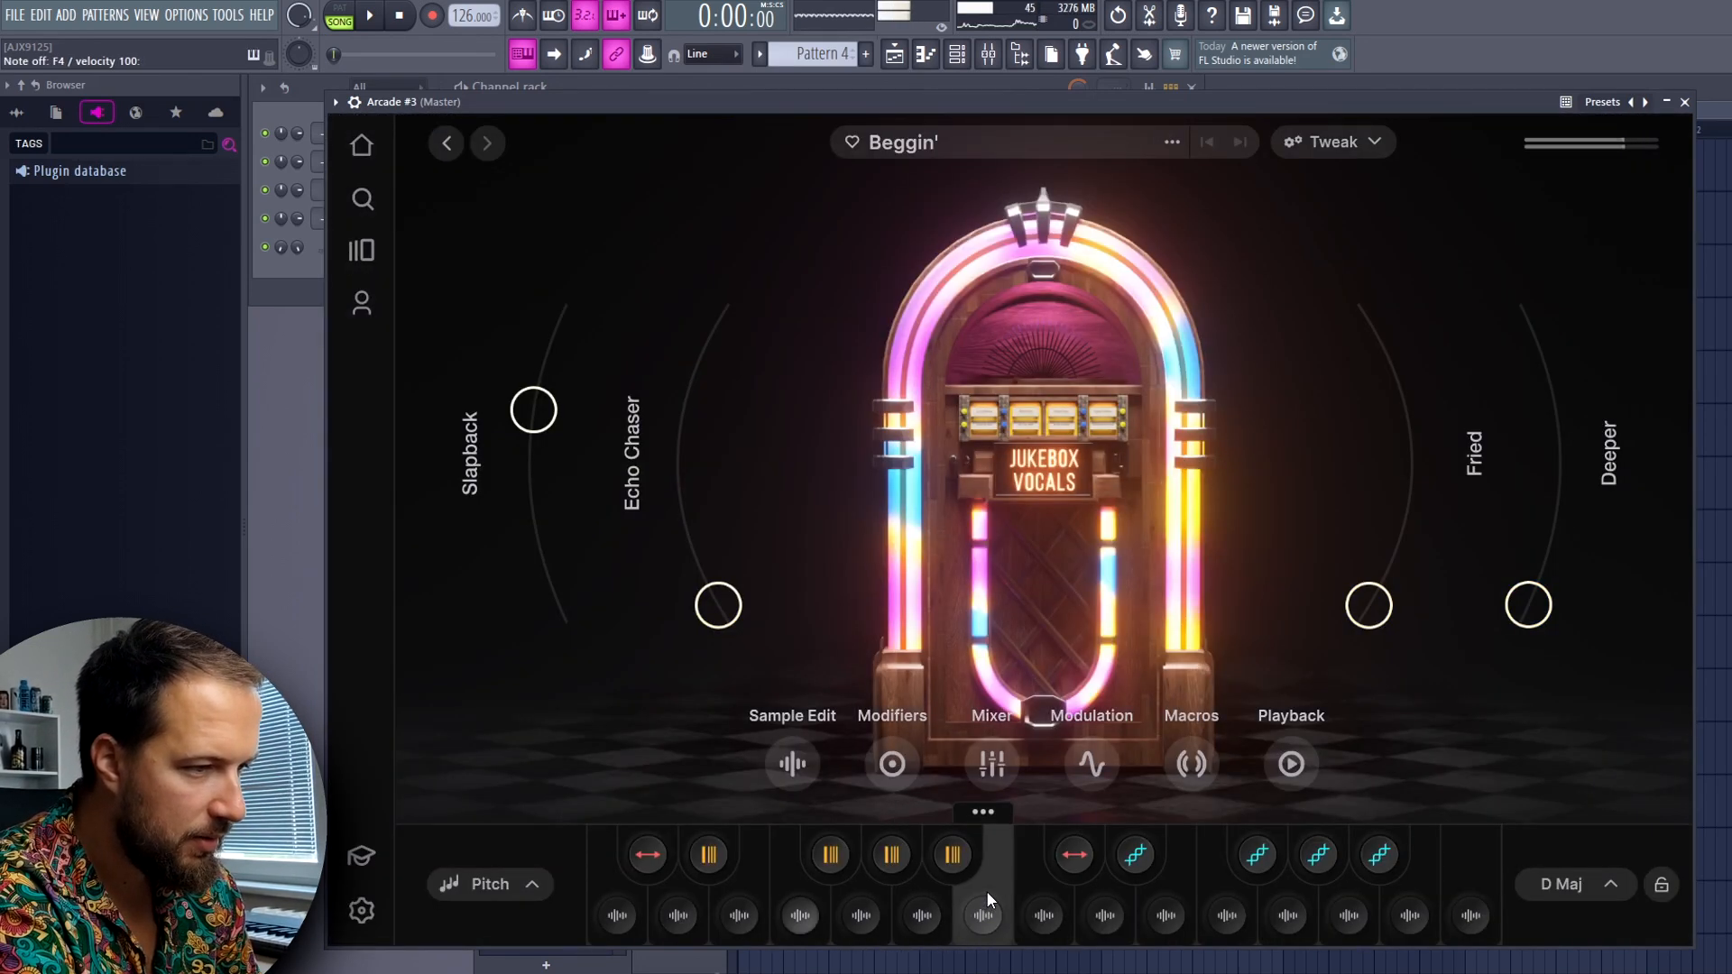
key("v")
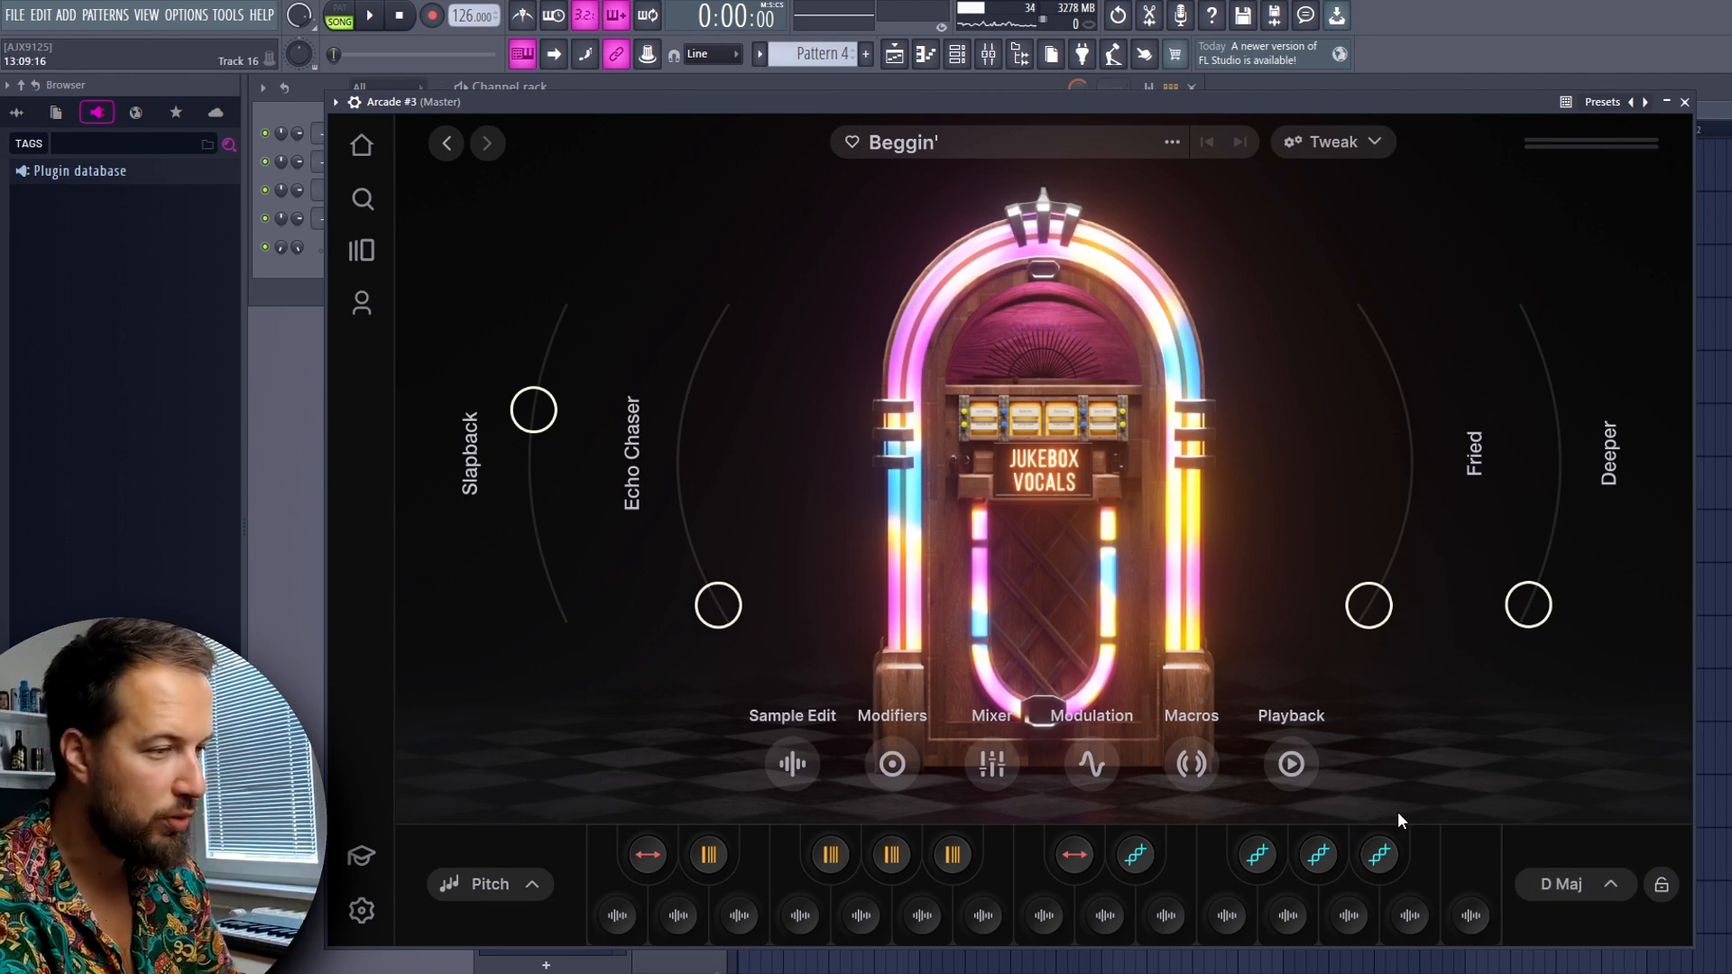
Open Pattern 2's notes from the playlist and set the scale highlighting to Automatic
key("F5")
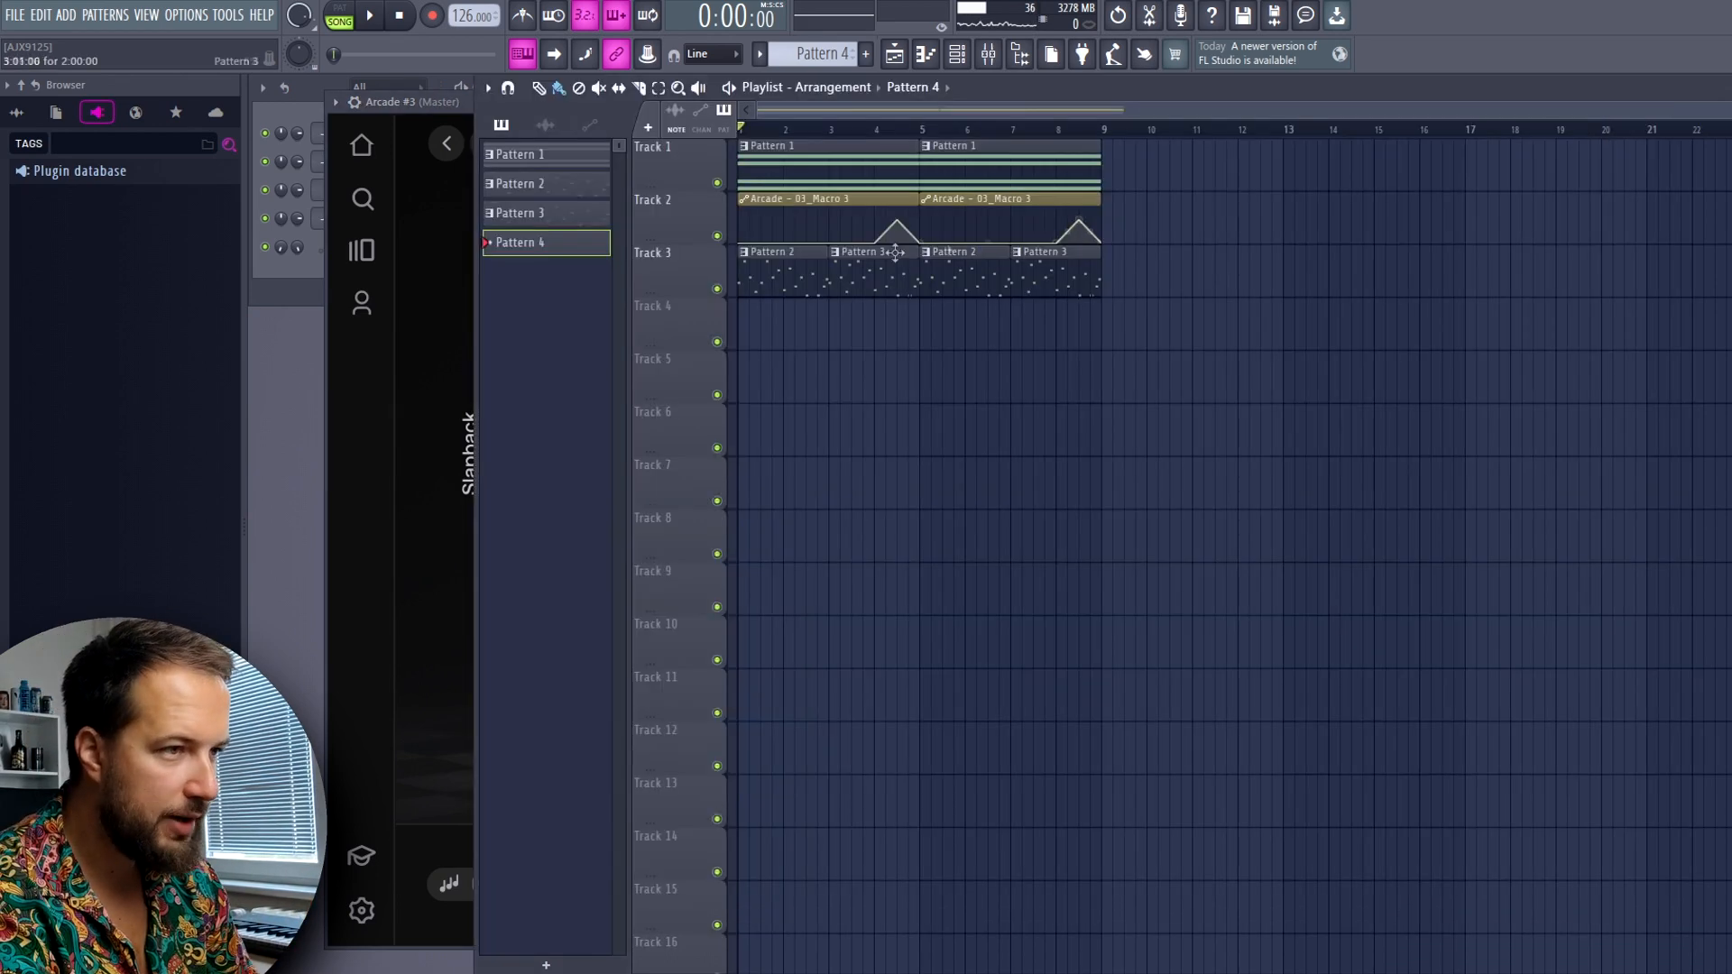
double_click(798, 270)
left_click(259, 85)
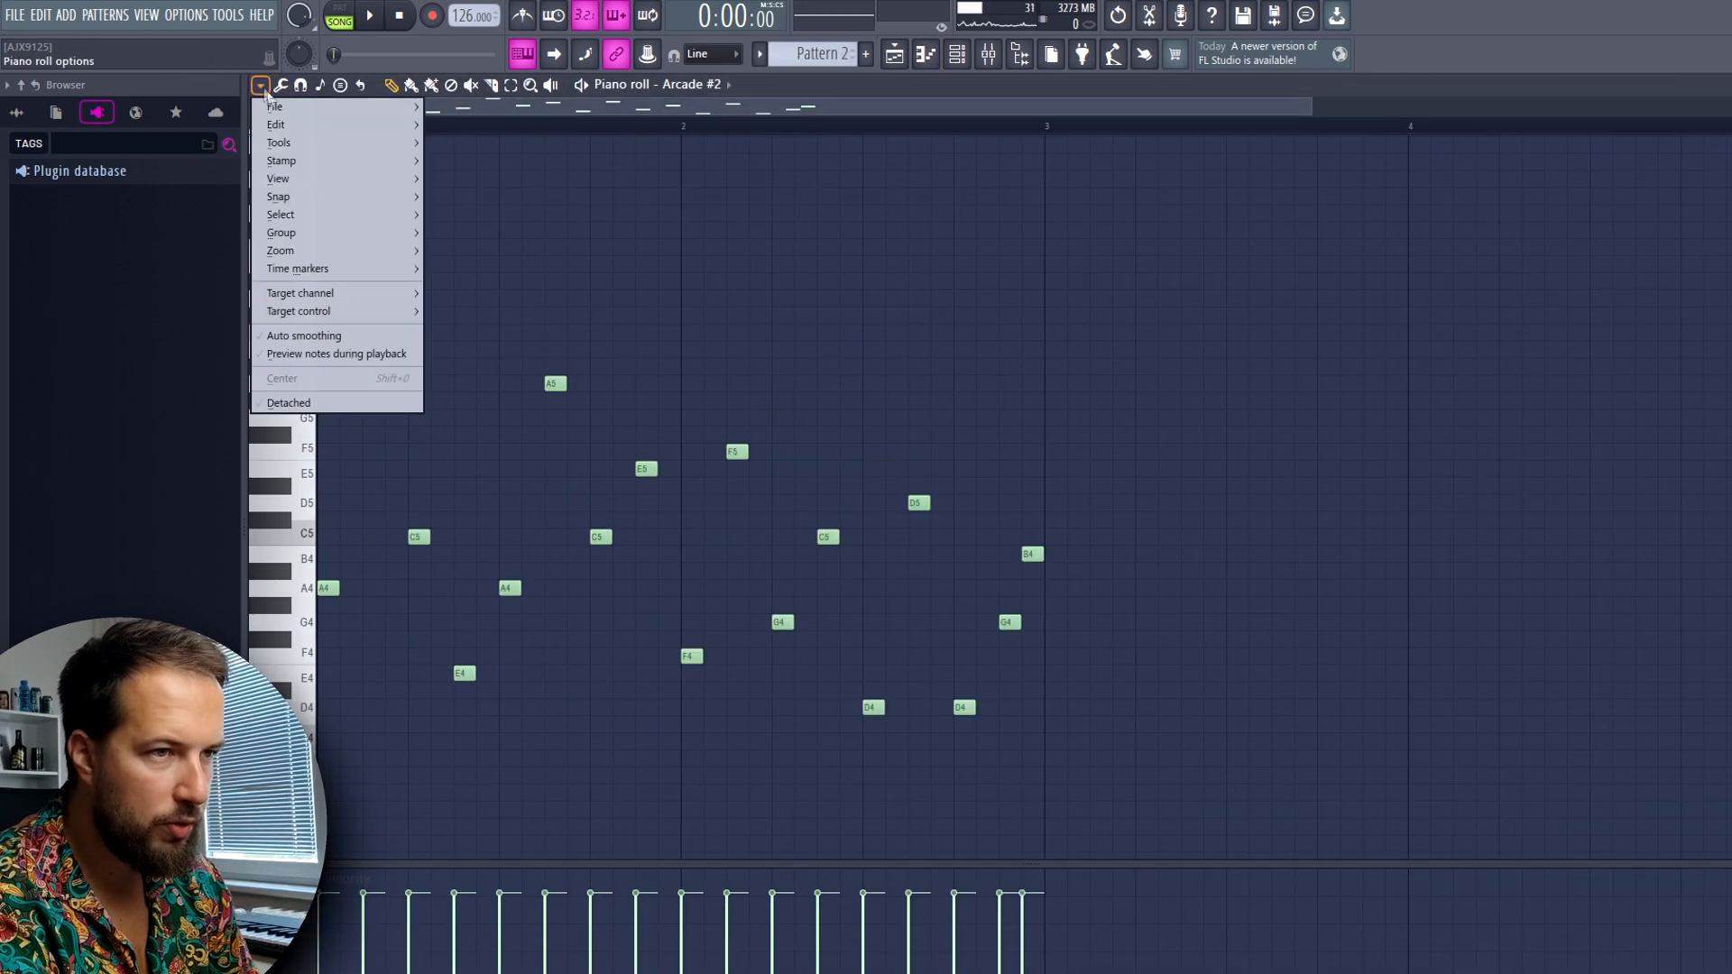
mouse_move(308, 181)
mouse_move(518, 457)
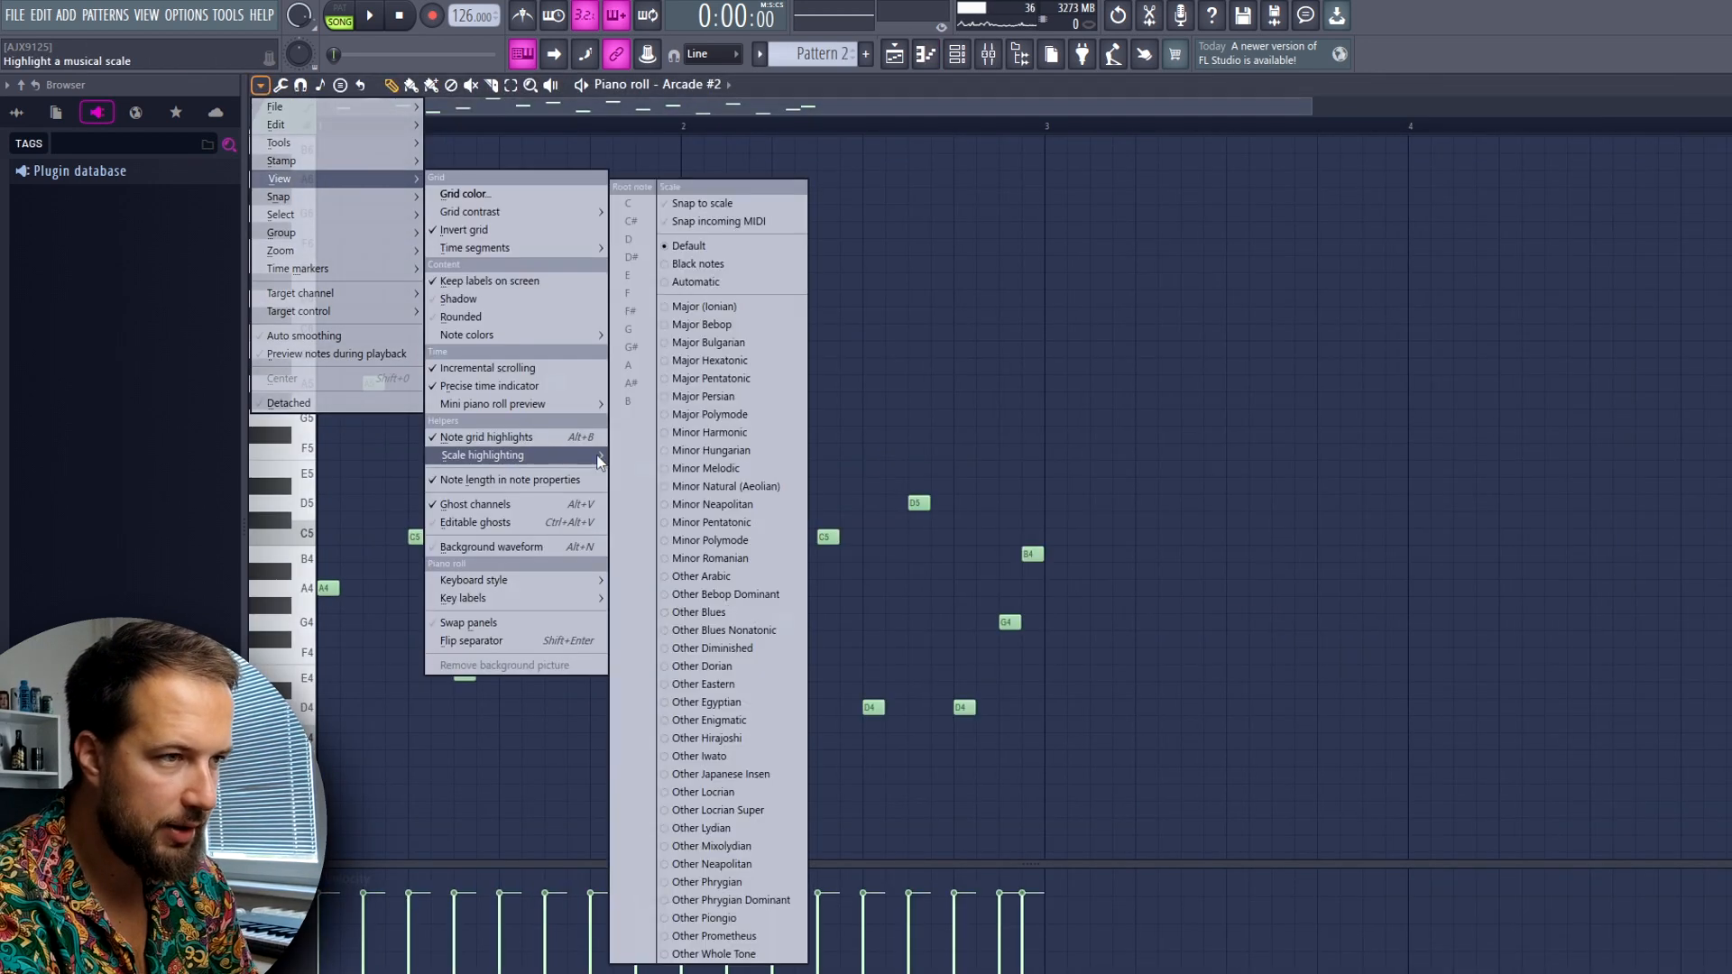
left_click(741, 278)
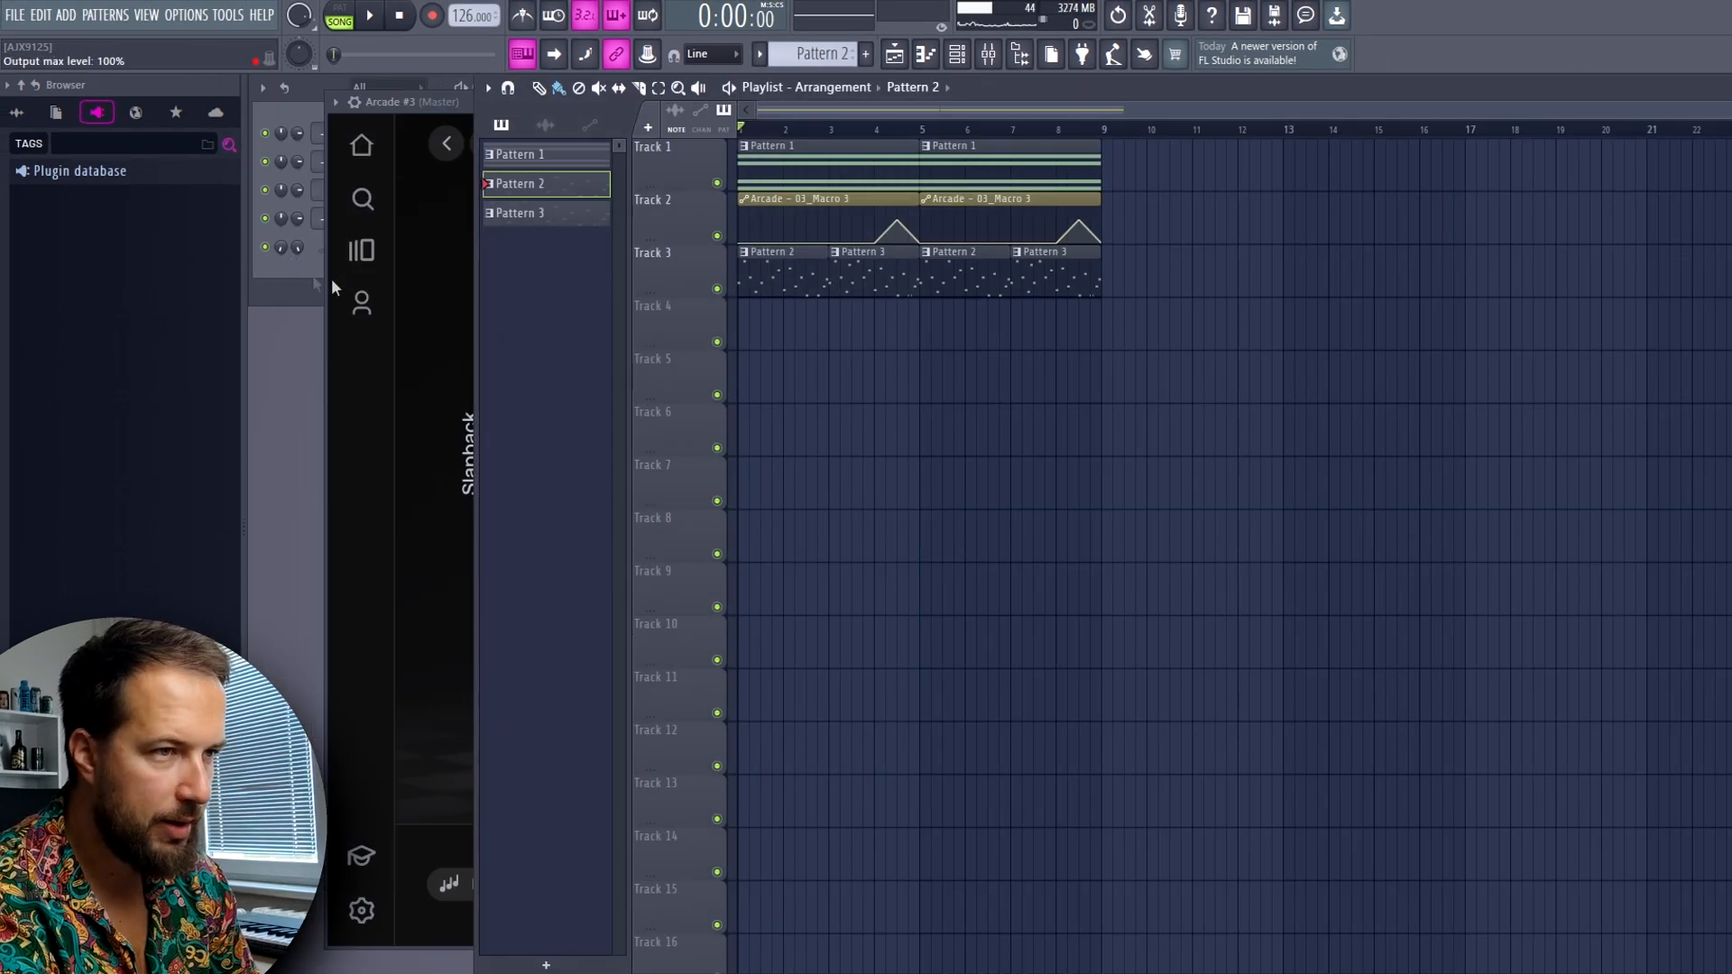
Set Arcade #3's session key to A min
left_click(433, 105)
left_click(1610, 887)
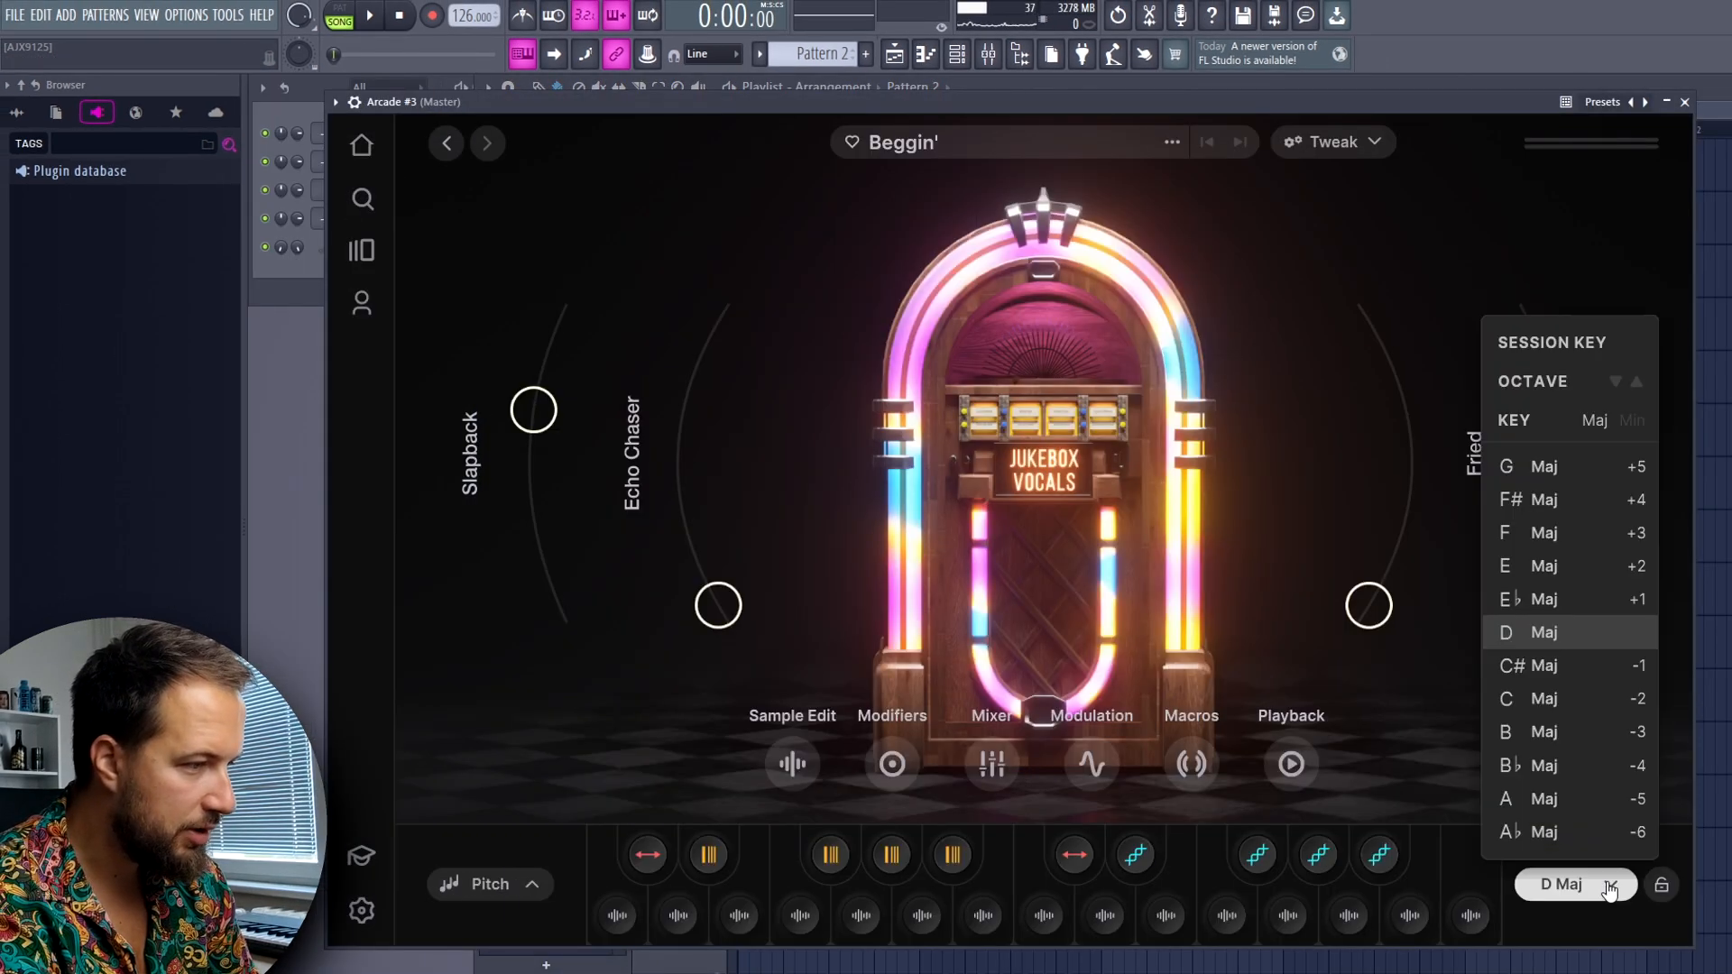
left_click(1631, 420)
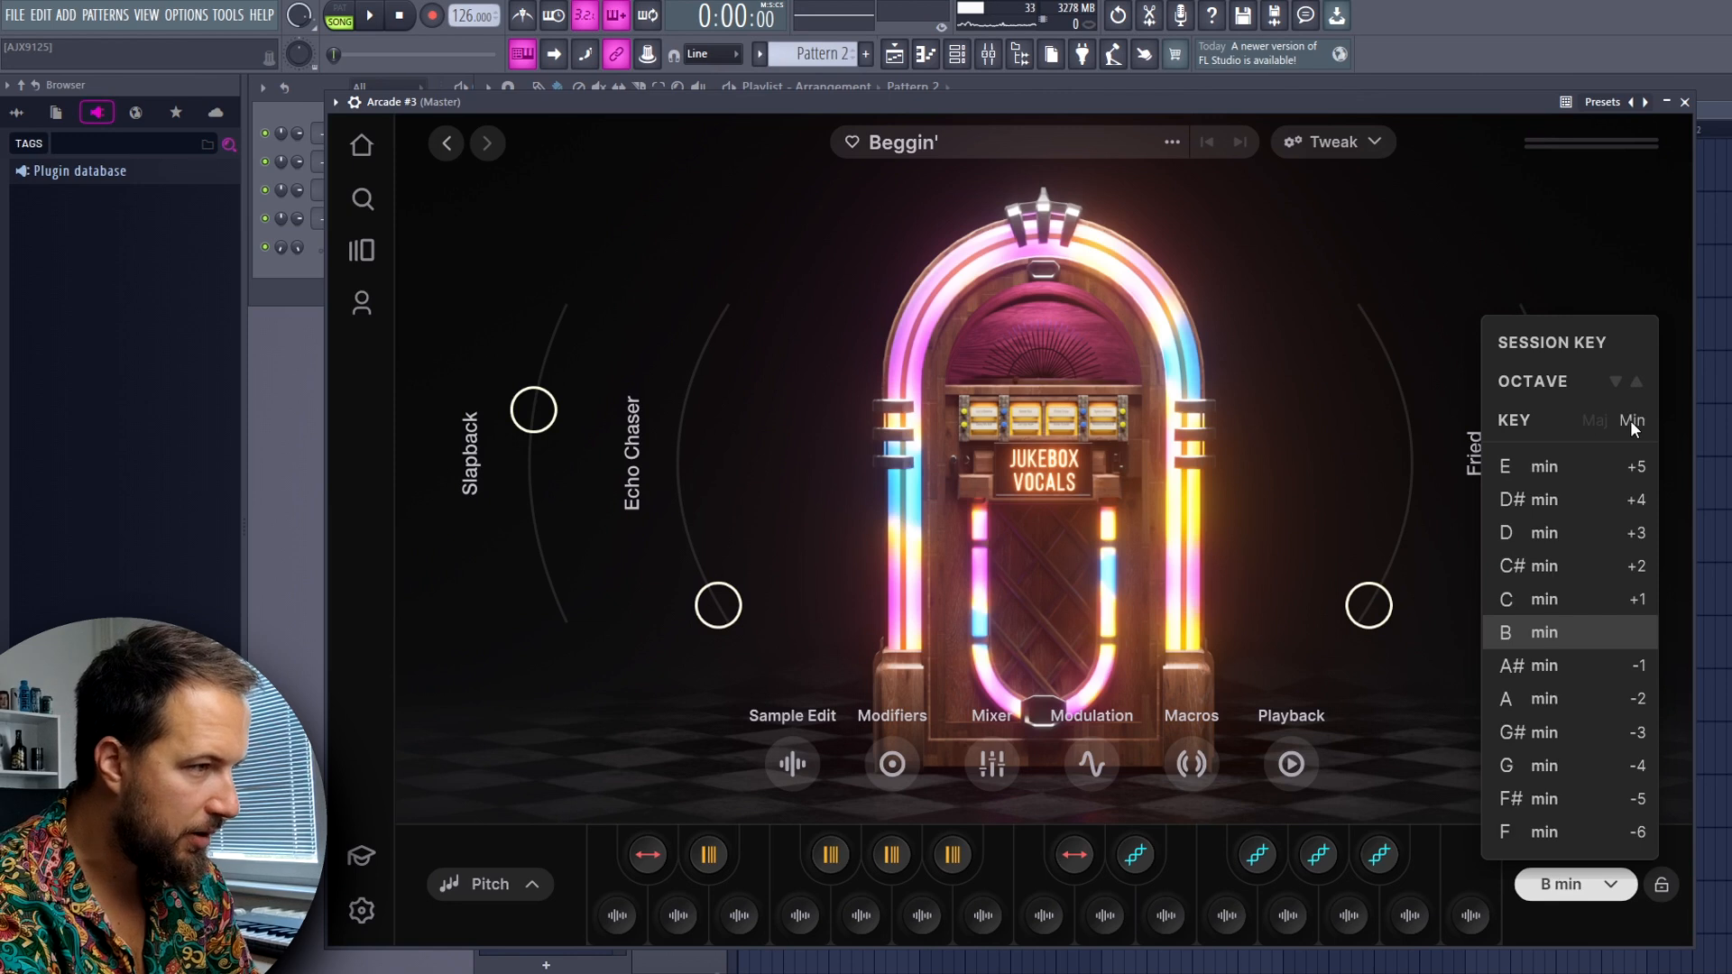
left_click(1546, 699)
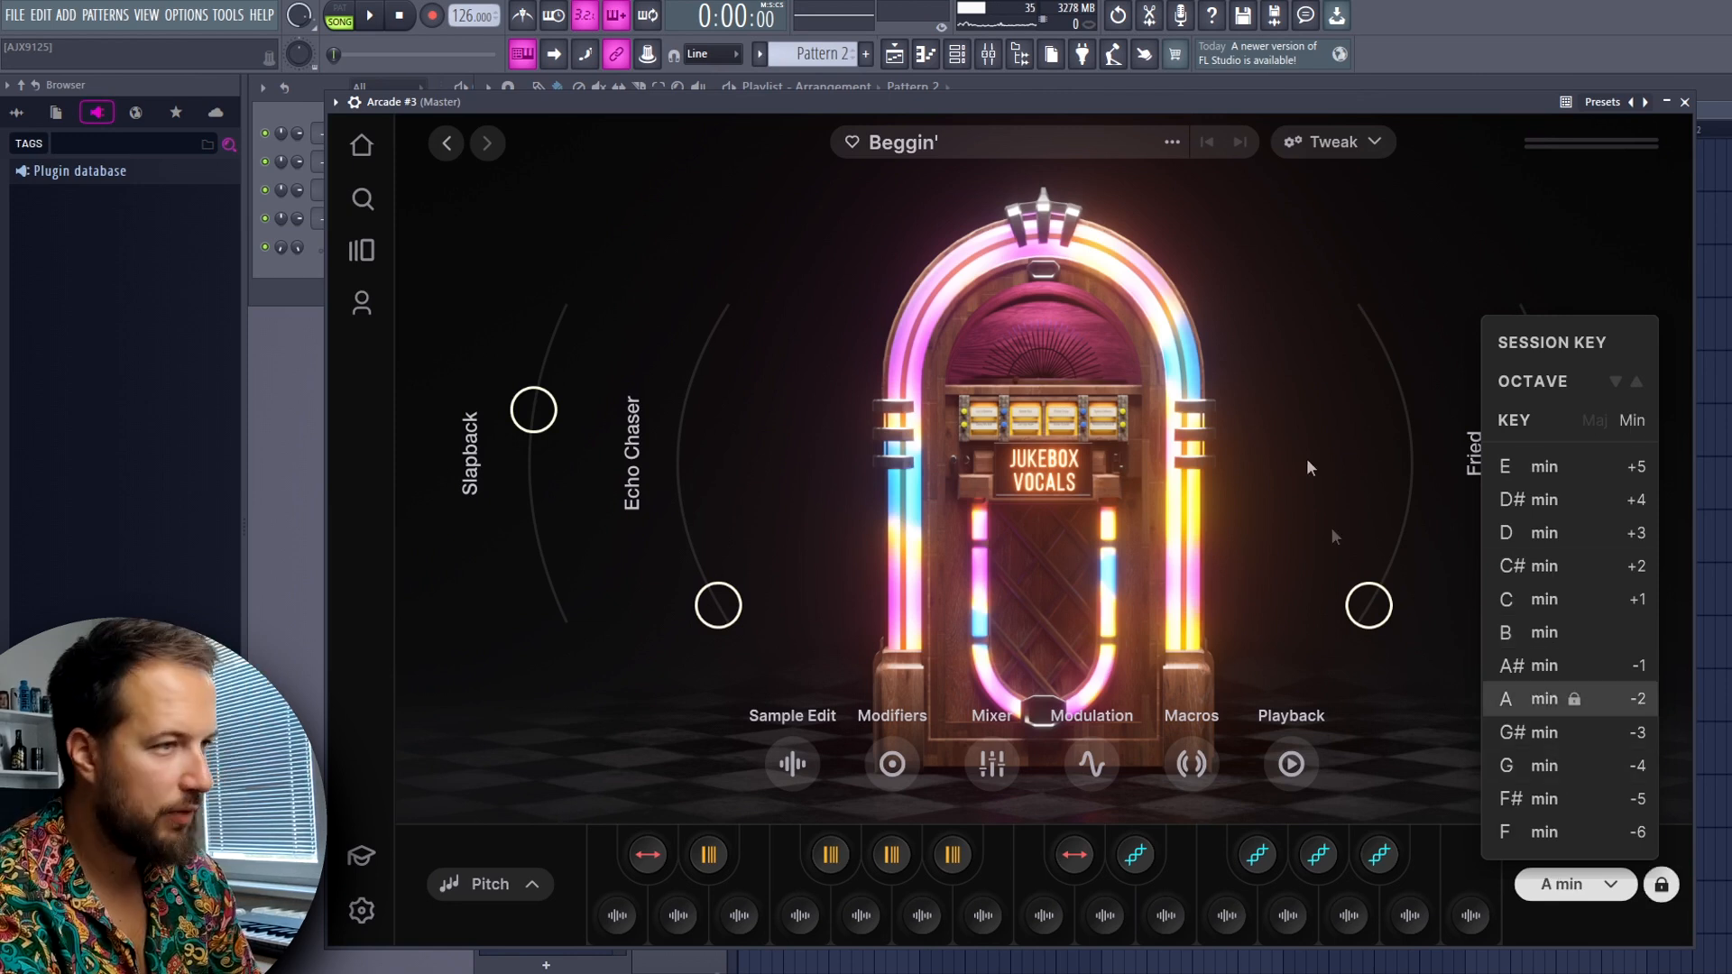
left_click(1366, 436)
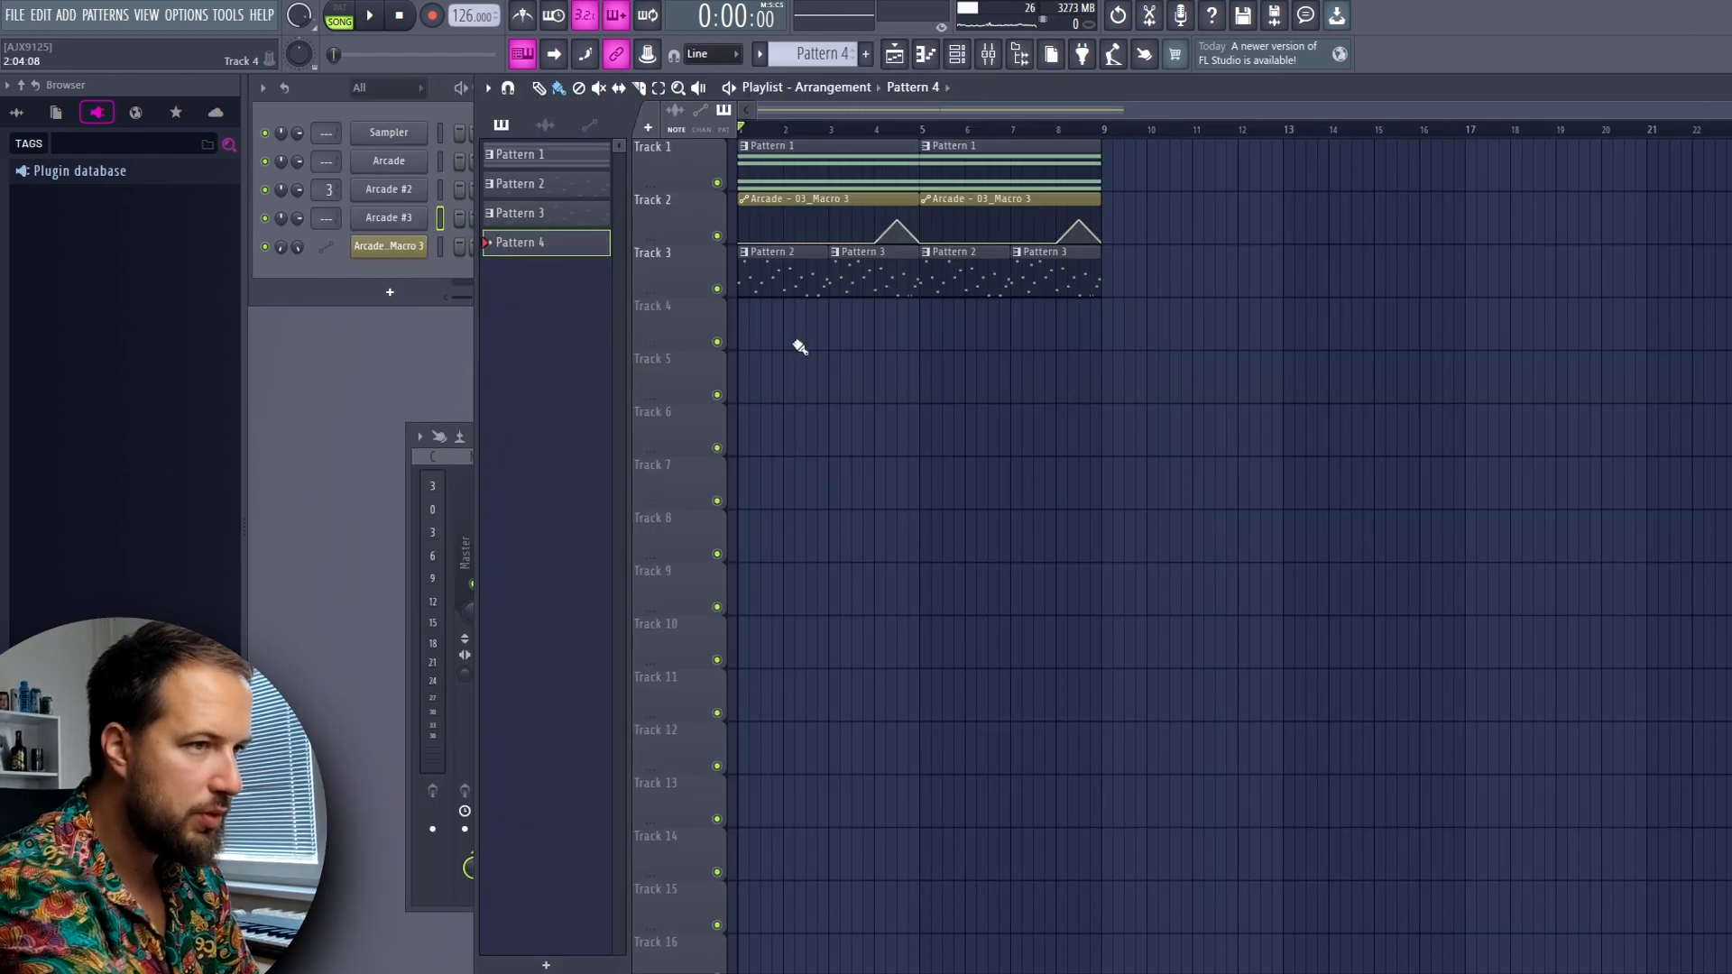
Place Pattern 4 on Track 4 in bar 1, and start its Arcade #3 part with a long A4 note, playing it
left_click(763, 321)
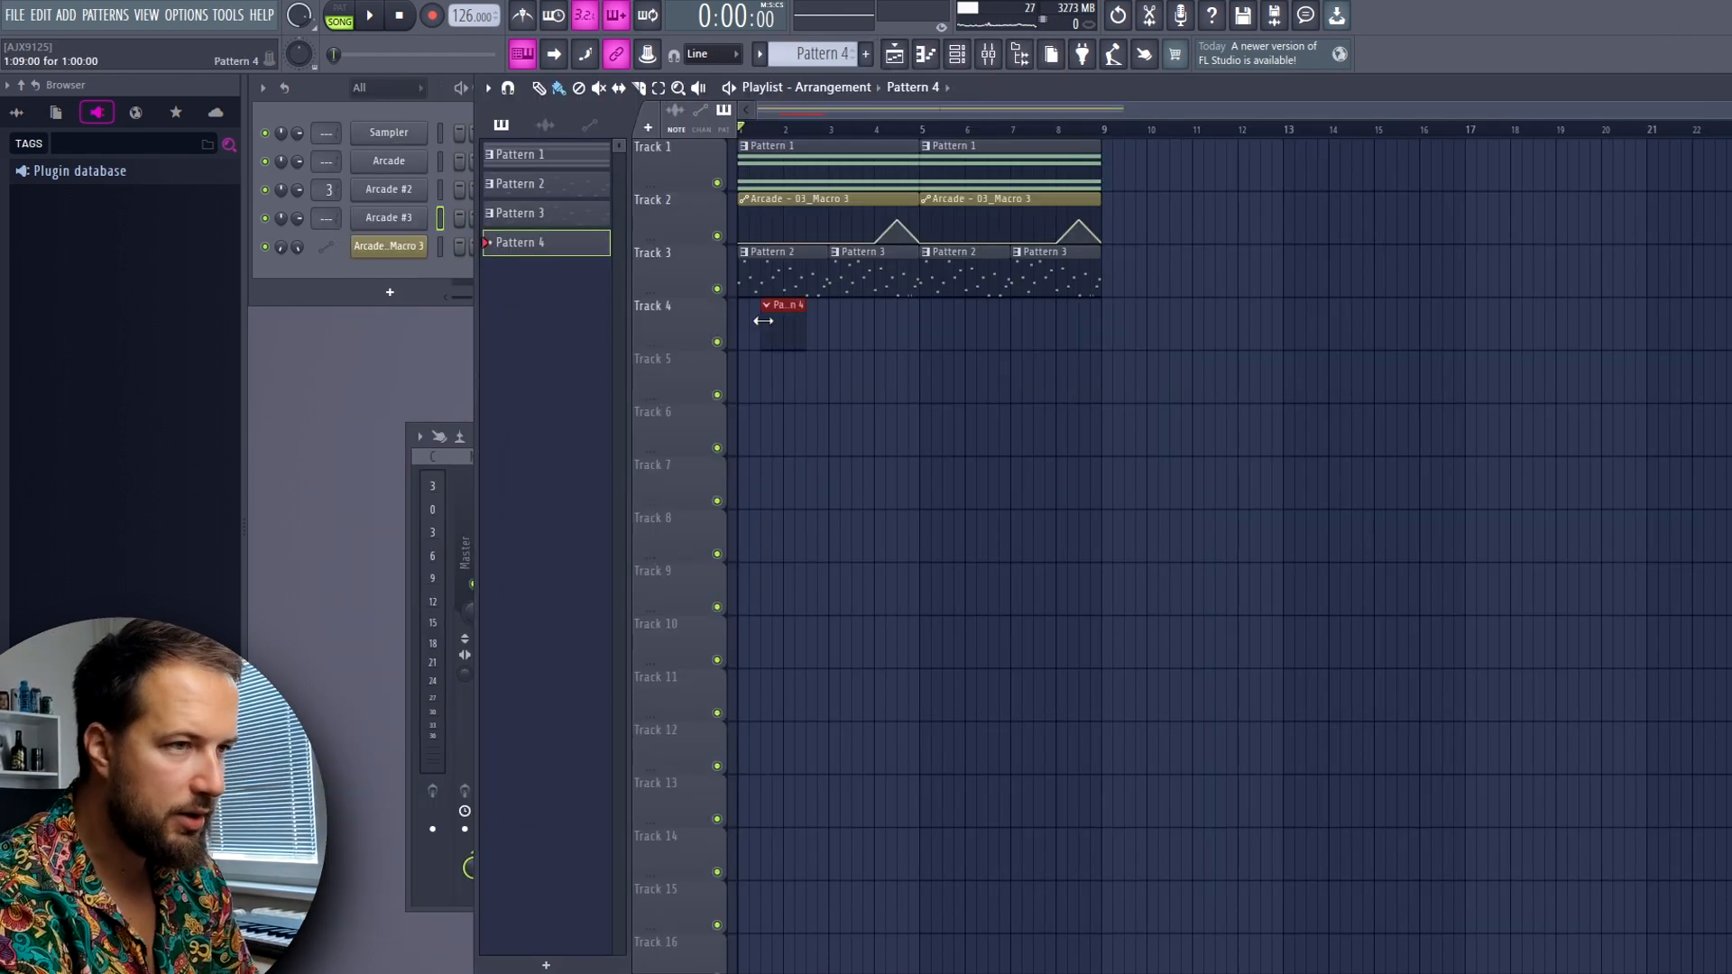
right_click(420, 216)
left_click(491, 219)
left_click(321, 589)
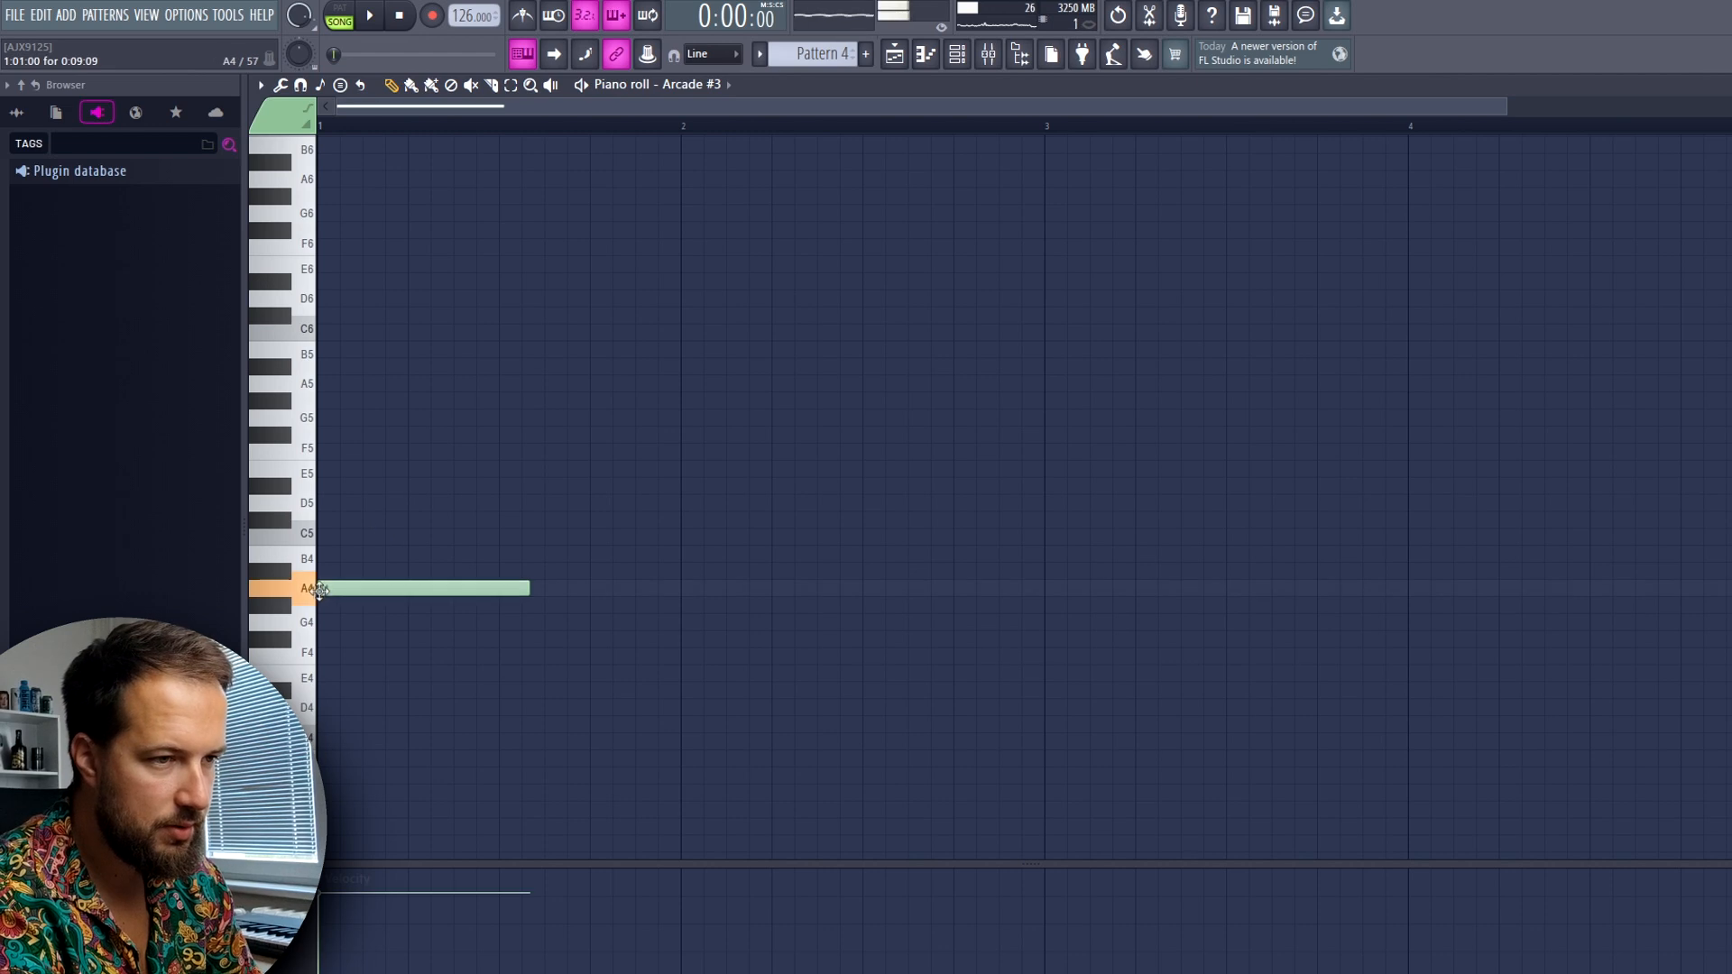
key("space")
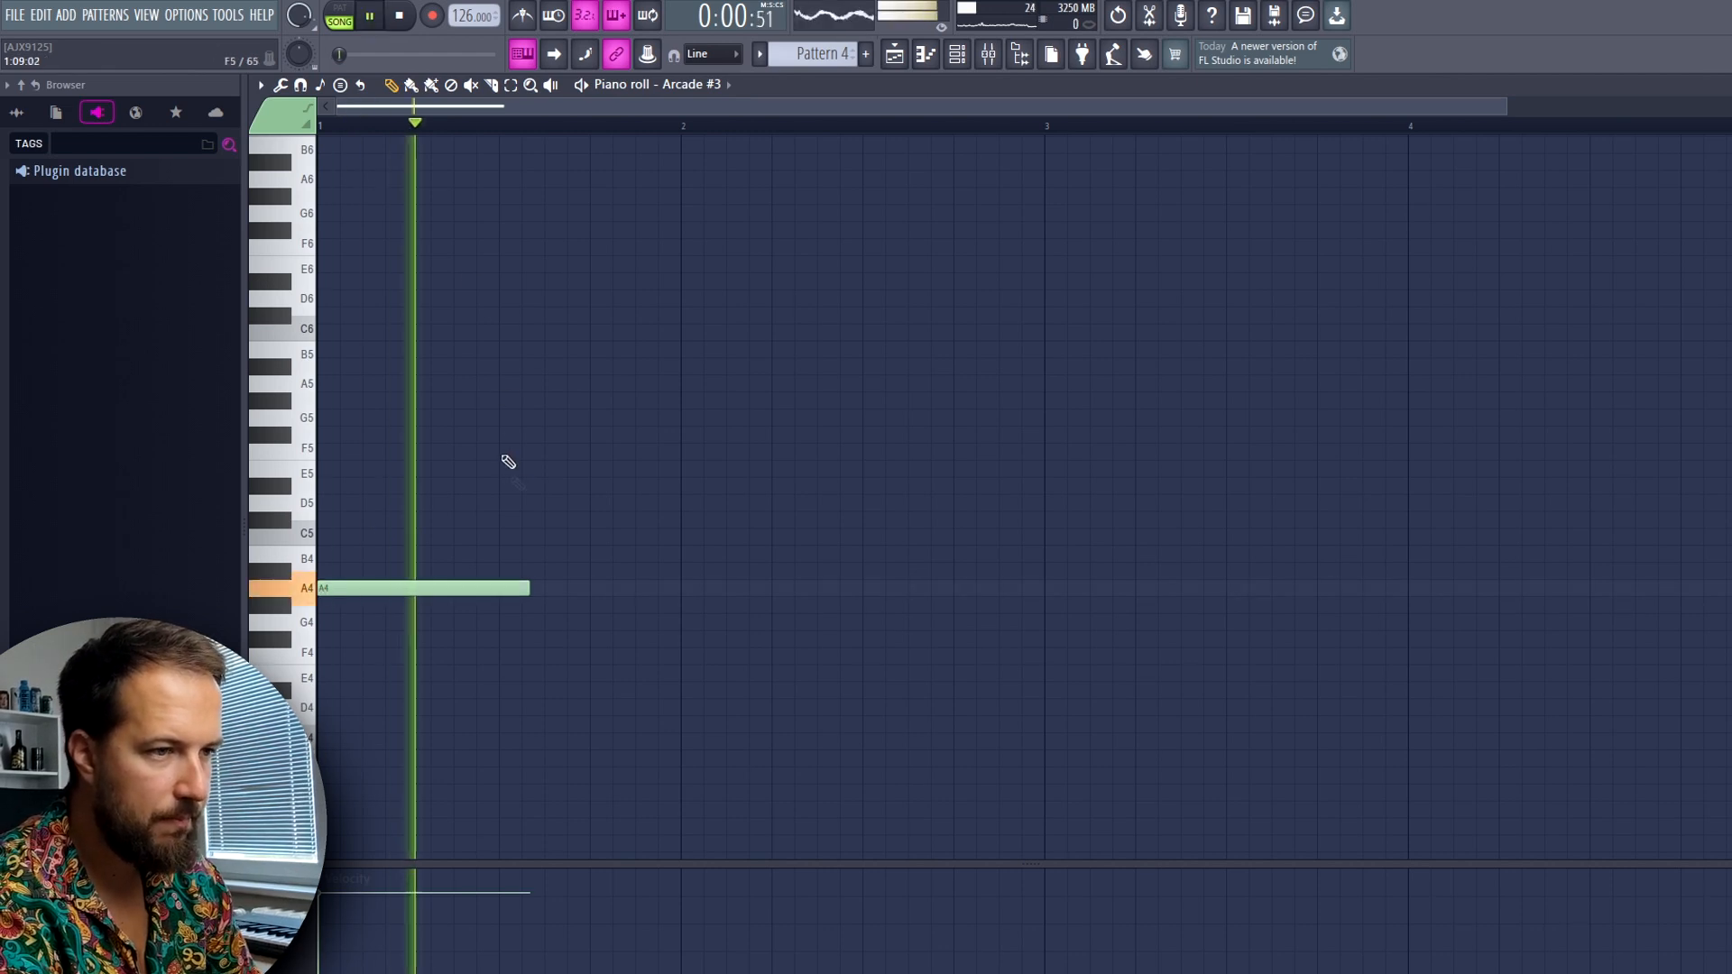
key("space")
Move the first note to G4, ending mid bar 1, follow it with B4, A4 and a long B5 from bar 2, and play them
left_click_drag(495, 588, 503, 625)
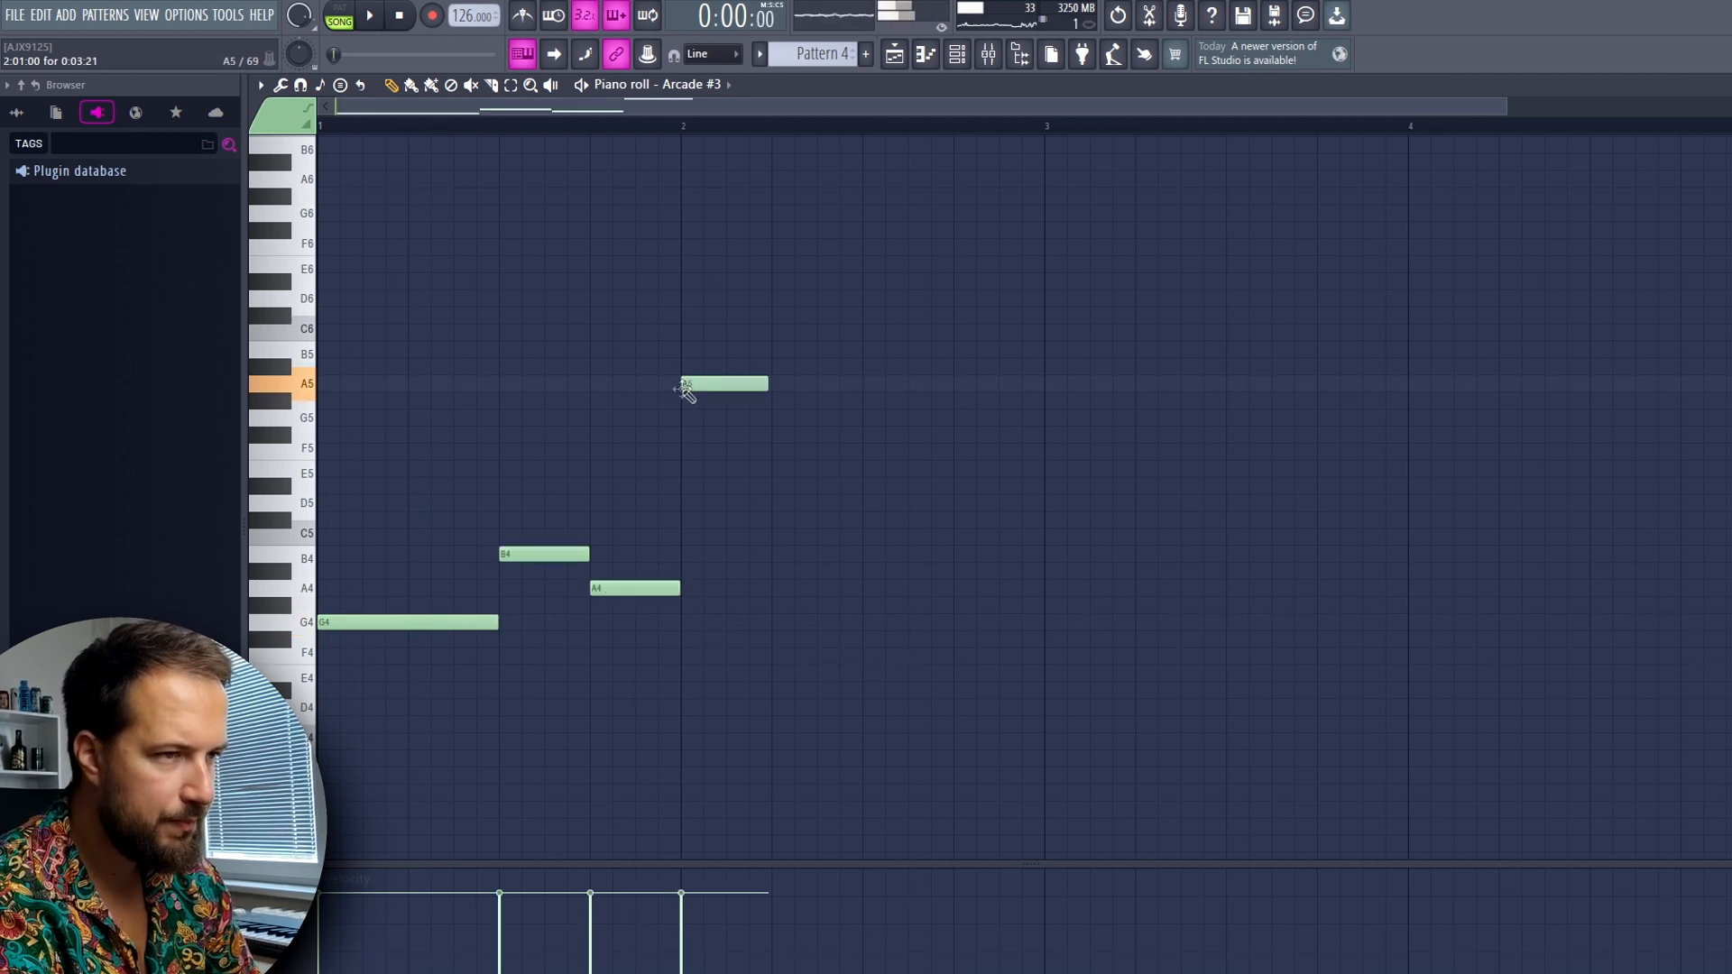
key("space")
left_click_drag(766, 386, 947, 387)
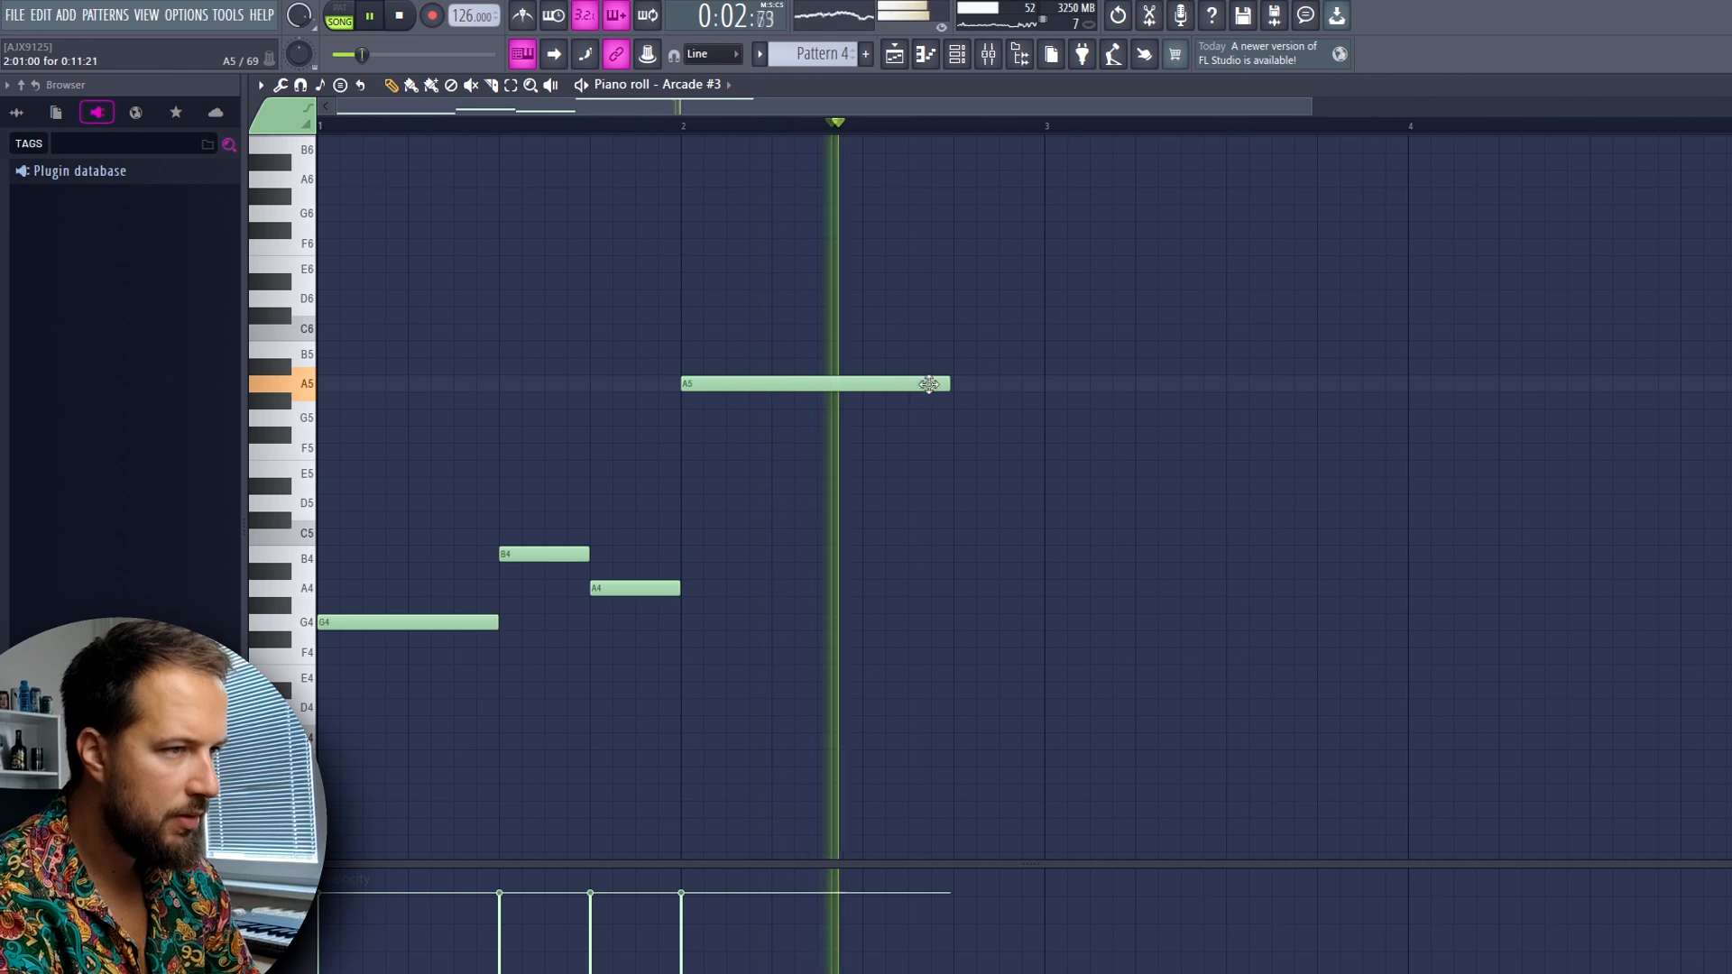
key("space")
mouse_move(919, 386)
left_mouse_down()
mouse_move(890, 367)
mouse_move(912, 355)
left_mouse_up()
key("space")
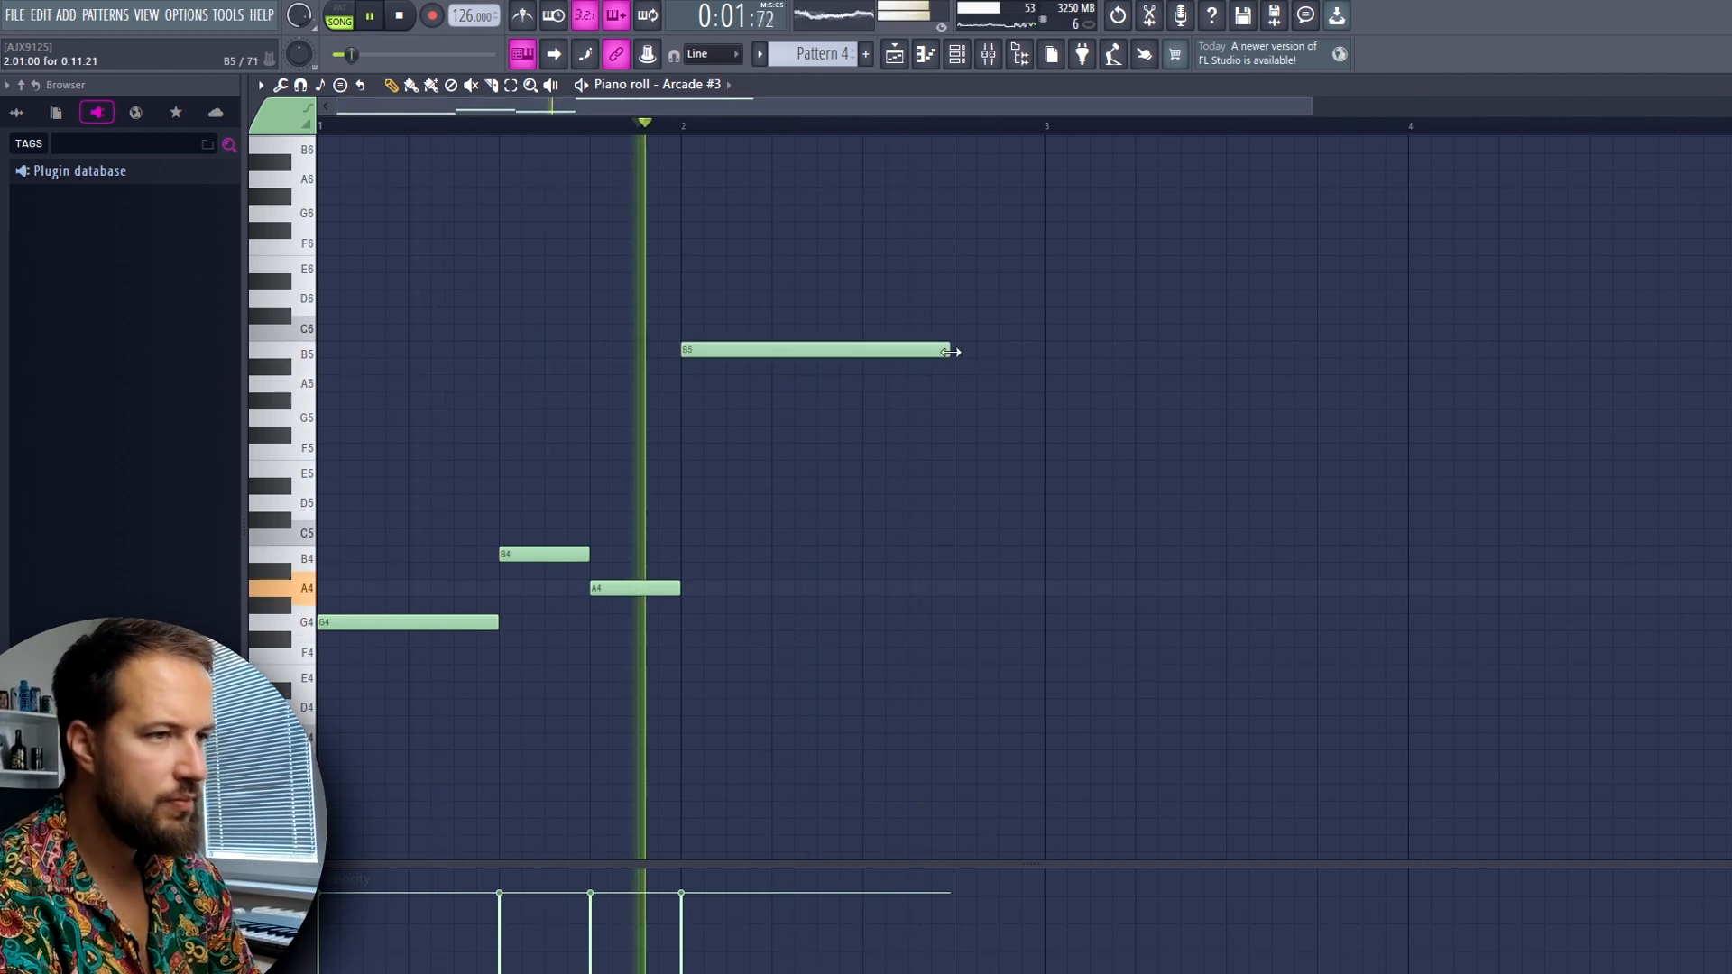
key("space")
Add an F4 note filling the last quarter of bar 2 in Pattern 4, and play the vocal phrase
left_click_drag(955, 638, 954, 655)
left_click_drag(1221, 657, 1046, 656)
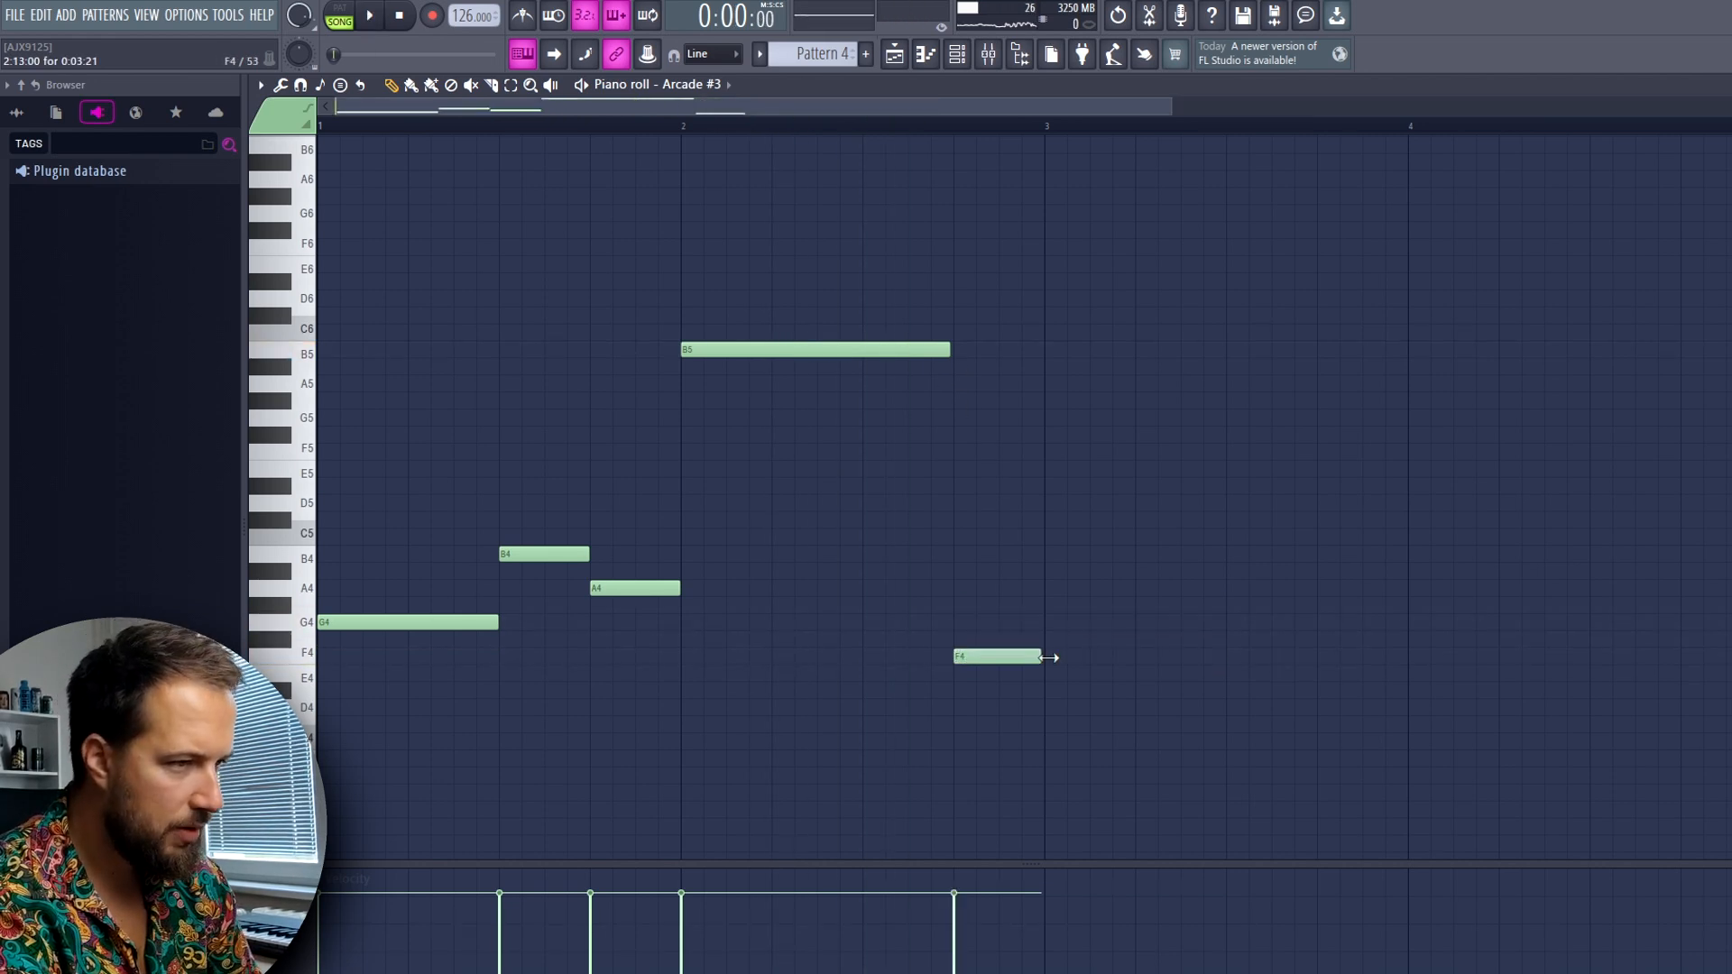
left_click_drag(1067, 244, 419, 816)
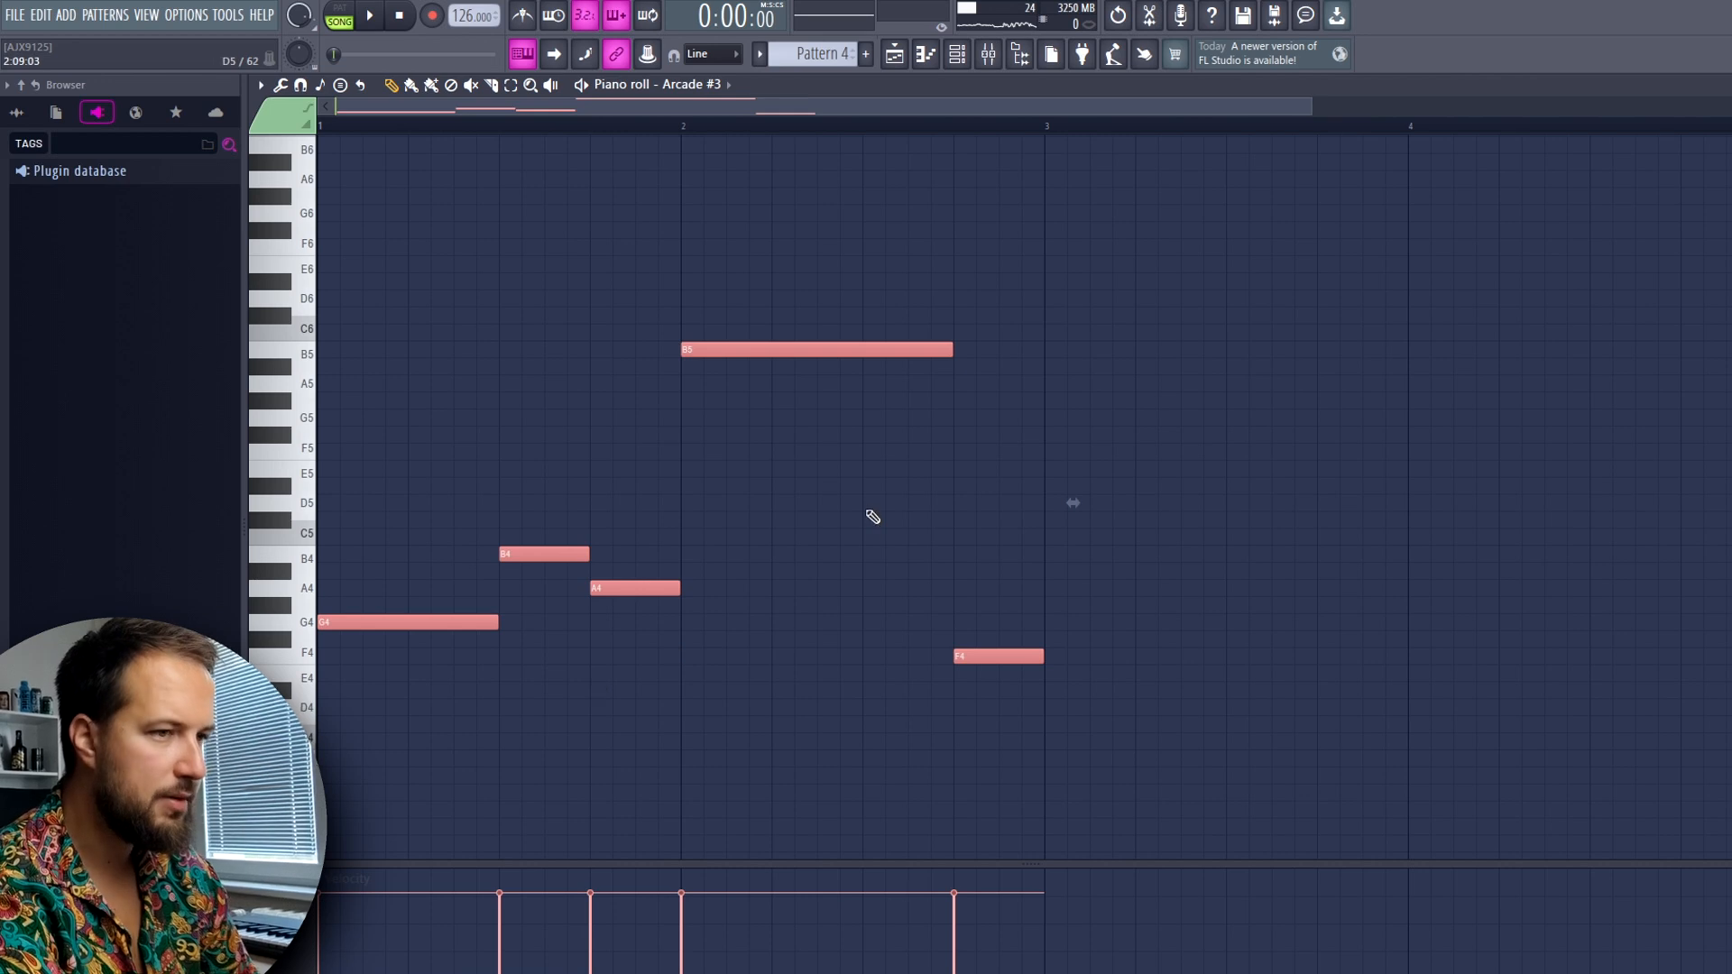
key("space")
left_click(812, 494)
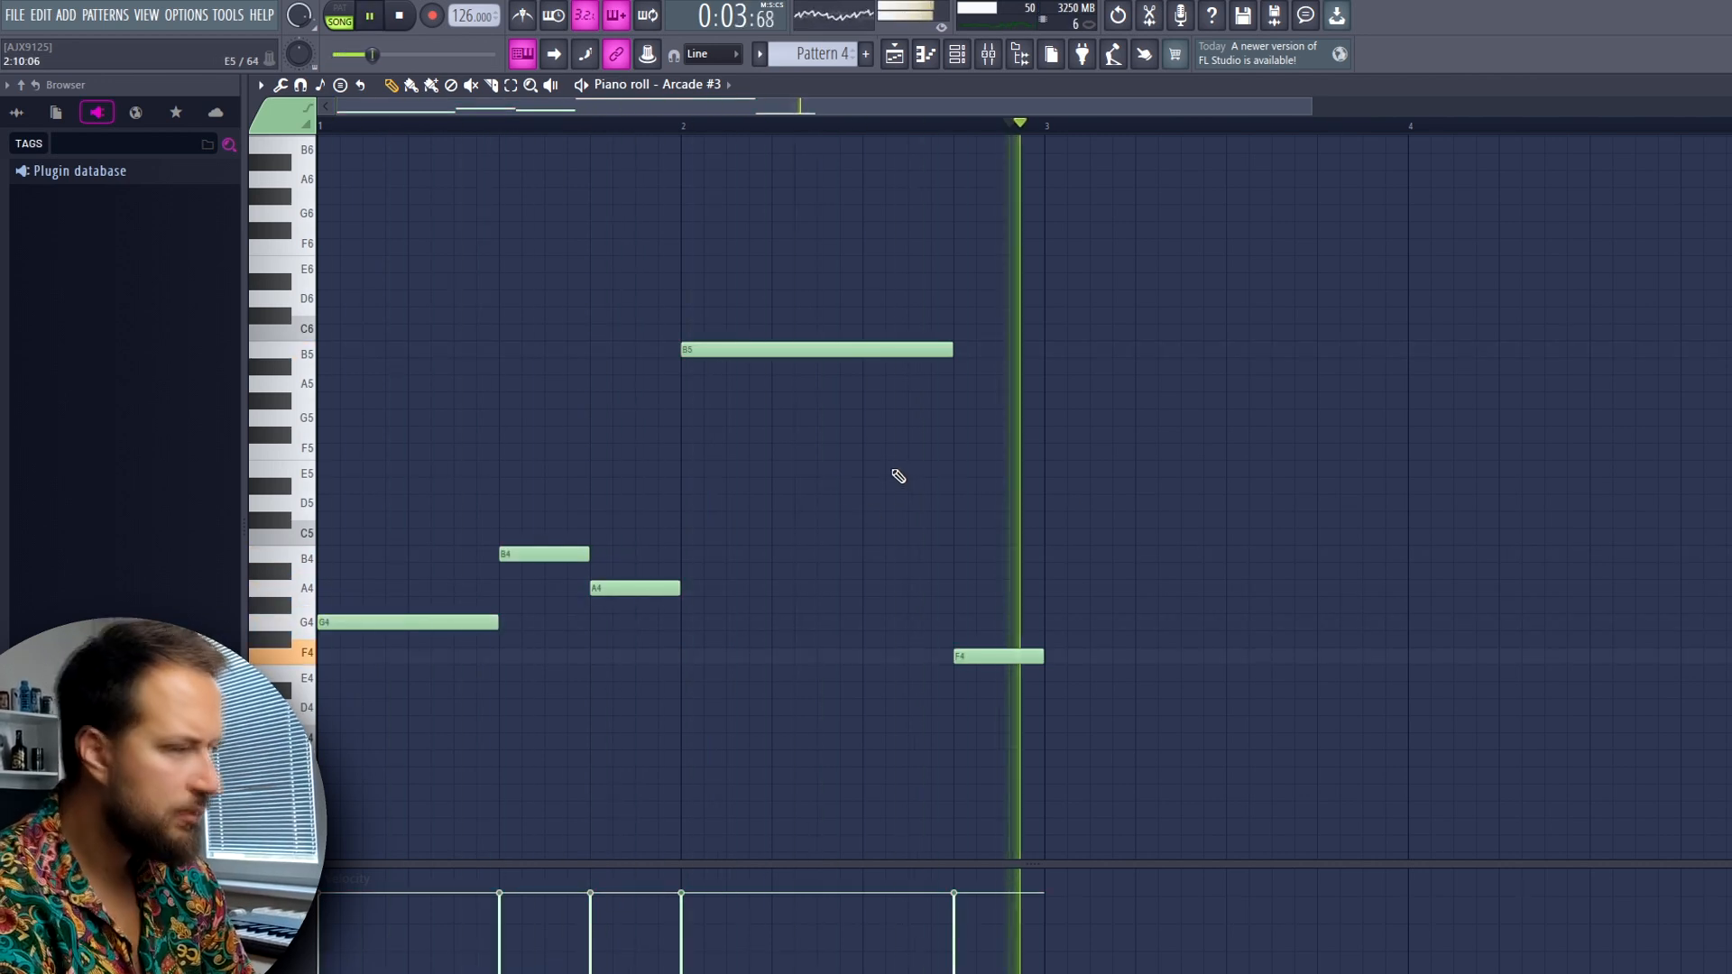
Duplicate Pattern 4 three times on Track 4, filling the arrangement through bar 8
key("space")
key("F7")
left_click_drag(866, 341, 820, 324)
key("ctrl+b")
key("ctrl+b")
key("ctrl+b")
left_click(933, 382, "ctrl")
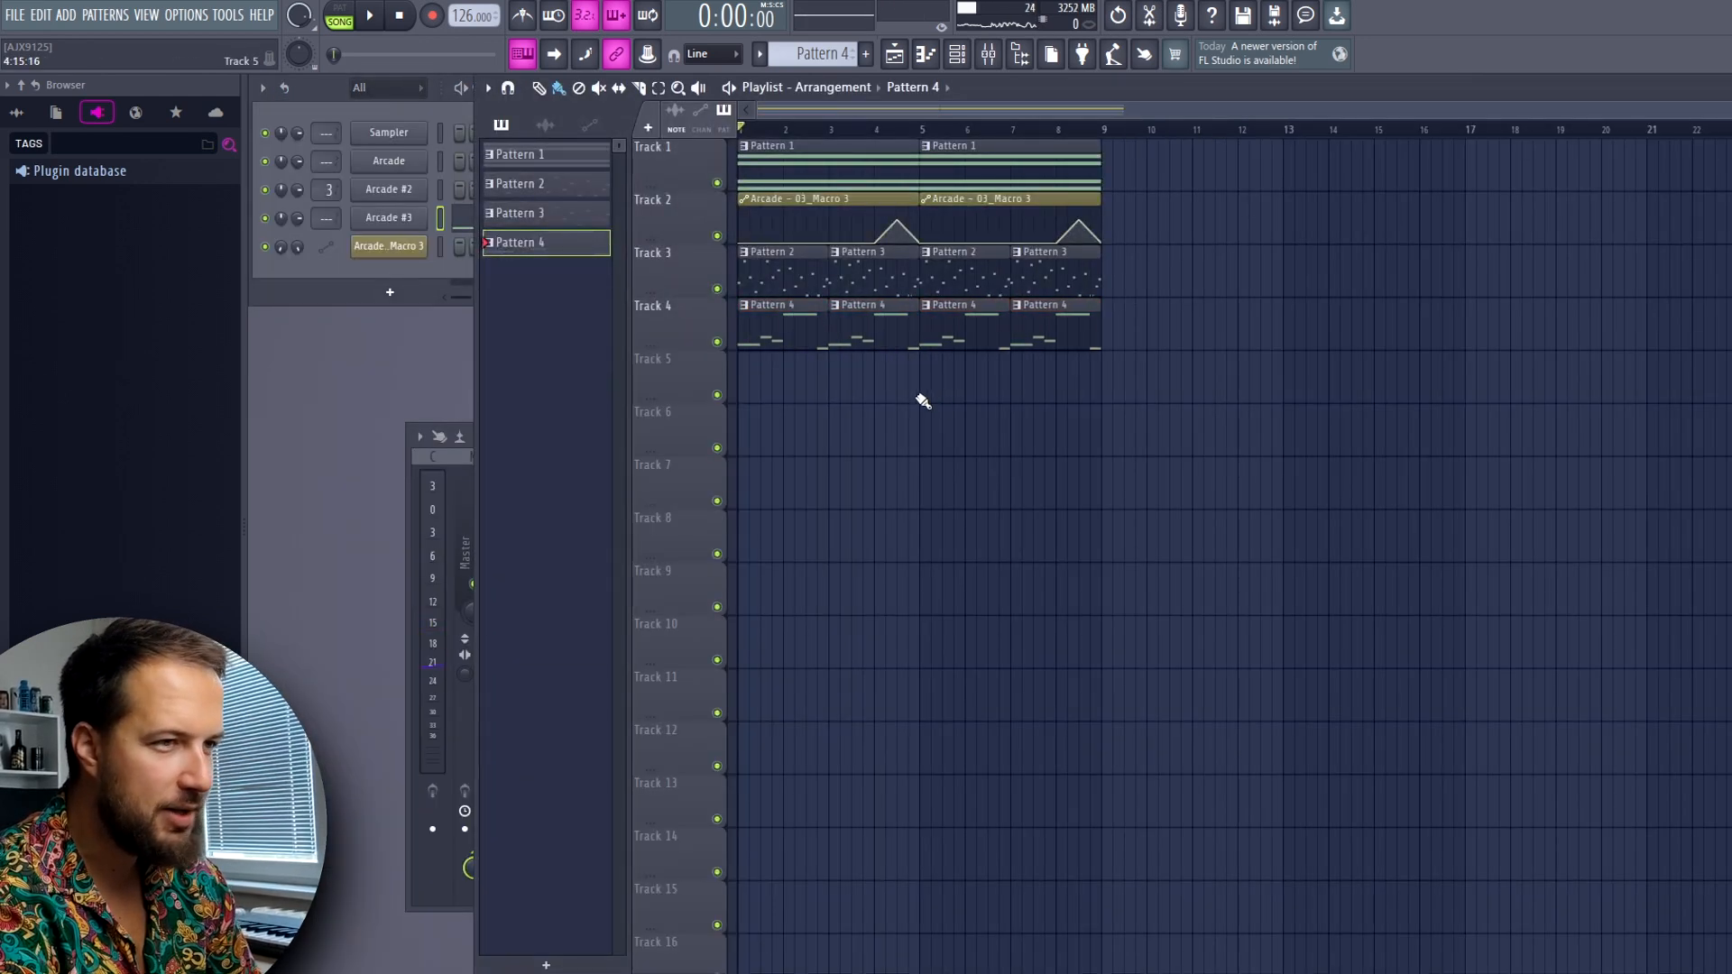
Route Arcade #3 to mixer track 4, load Kickstart there with the Classic Chain shape, and play the arrangement
left_click(329, 219)
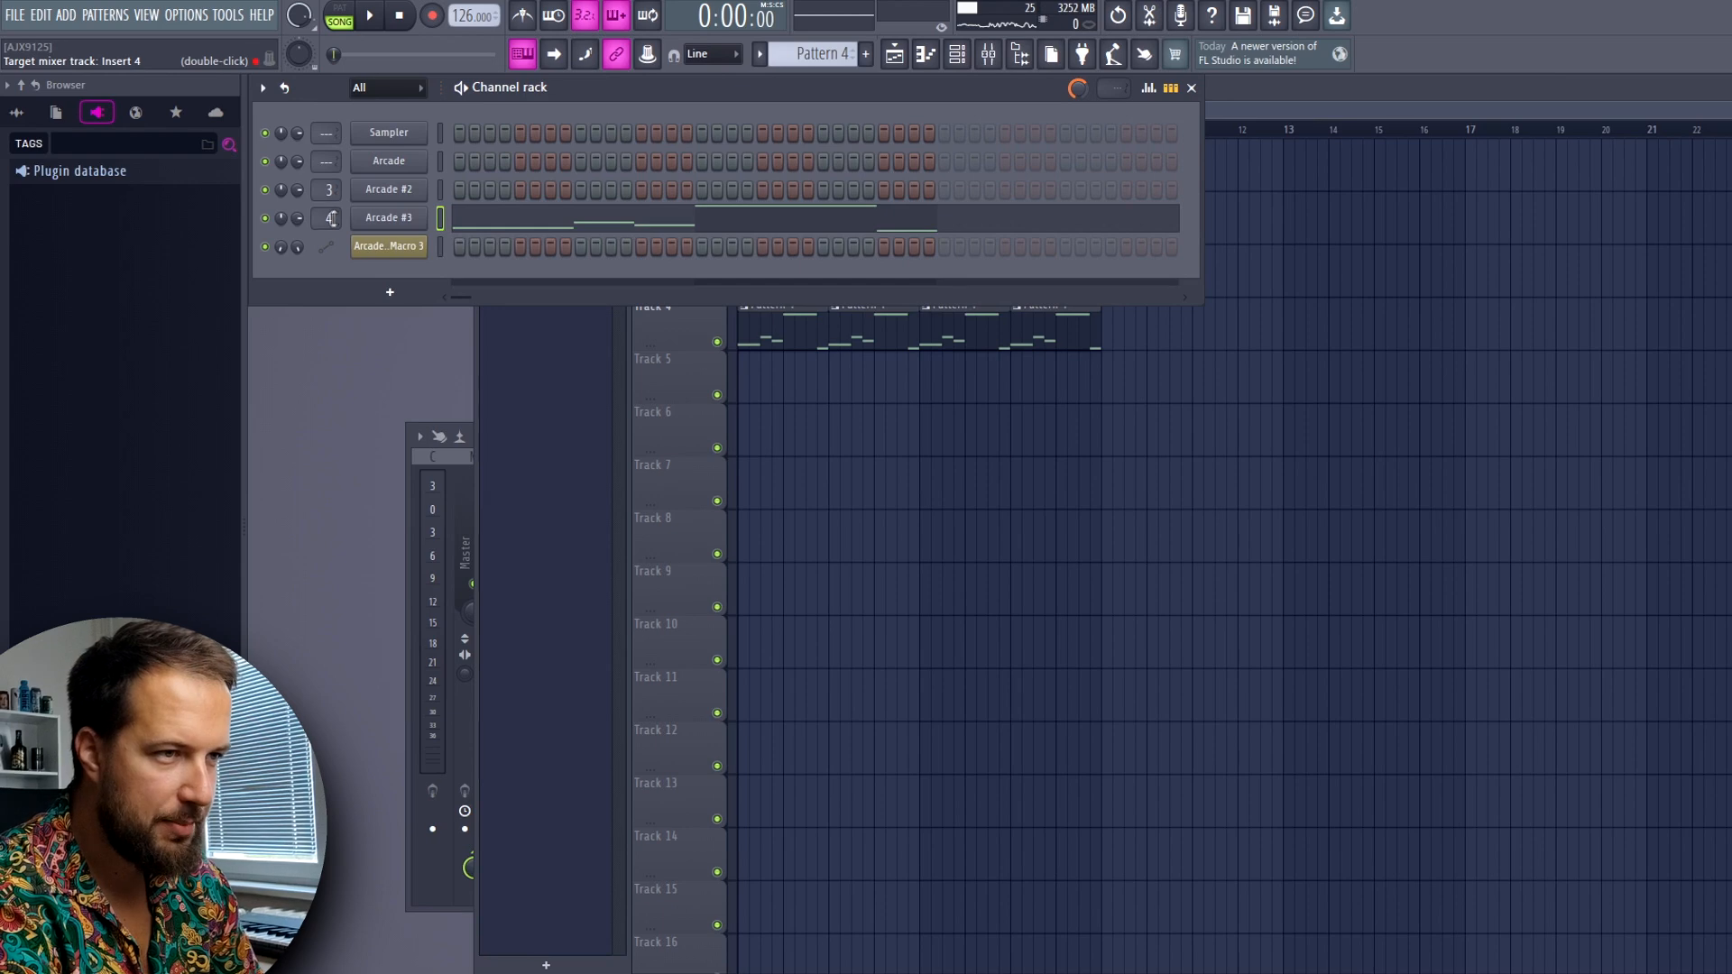
left_click(995, 61)
left_click(1550, 489)
mouse_move(1574, 508)
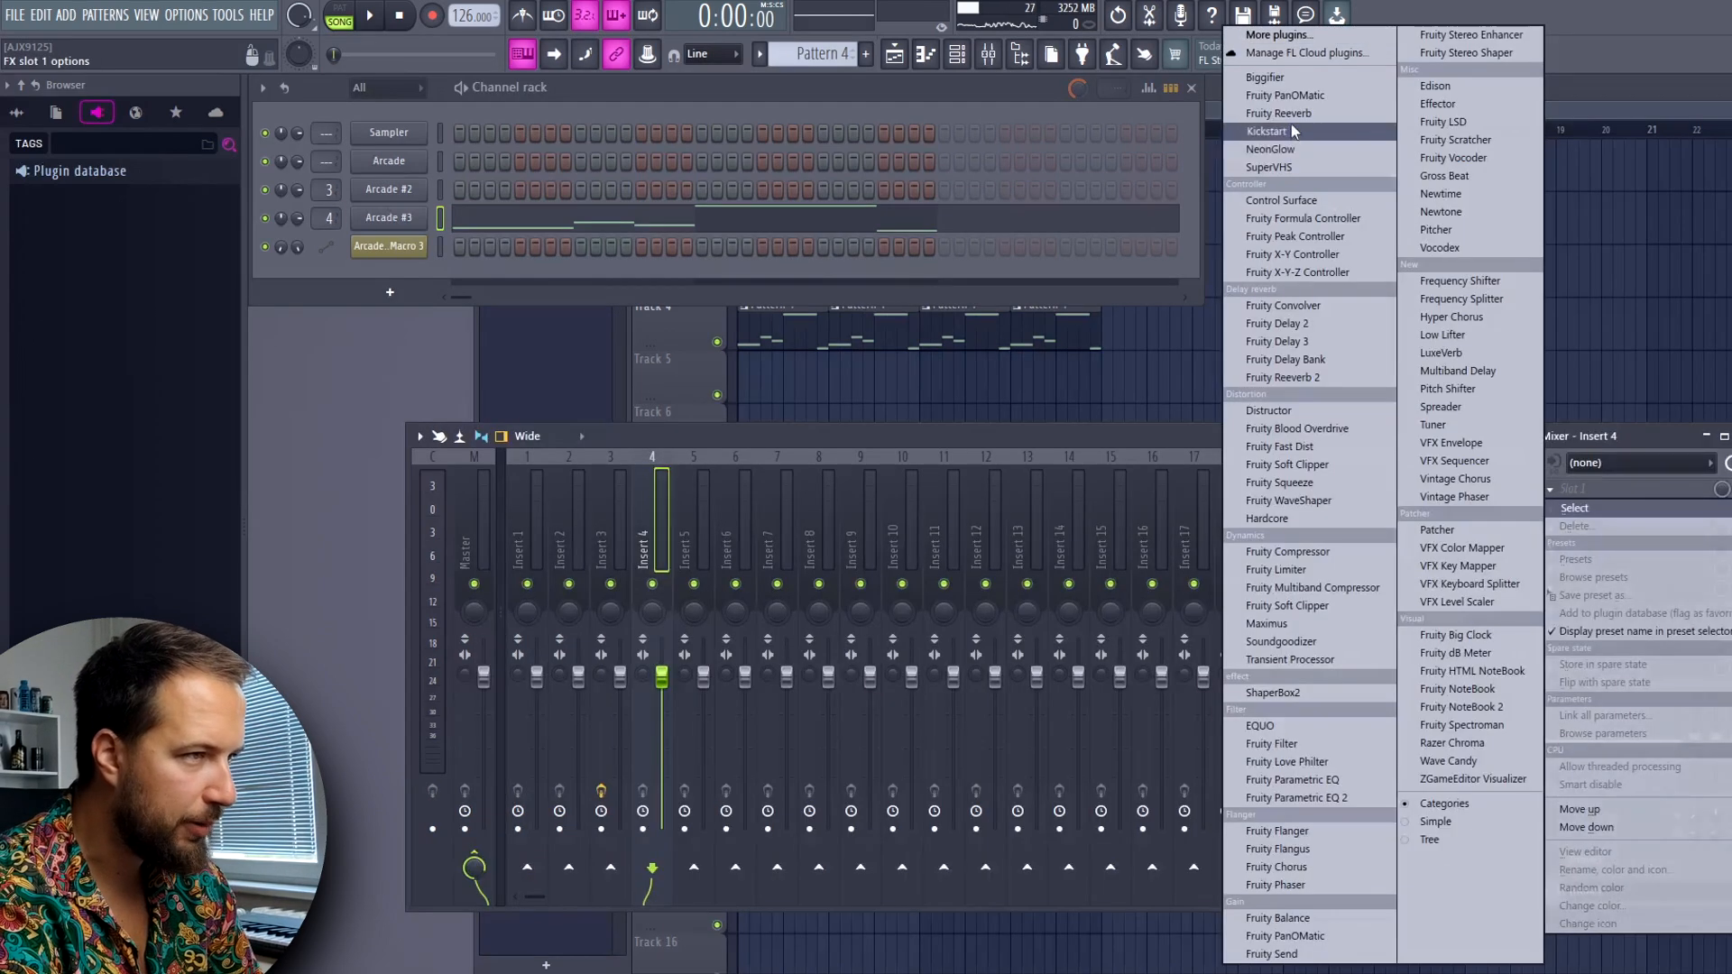
left_click(1252, 134)
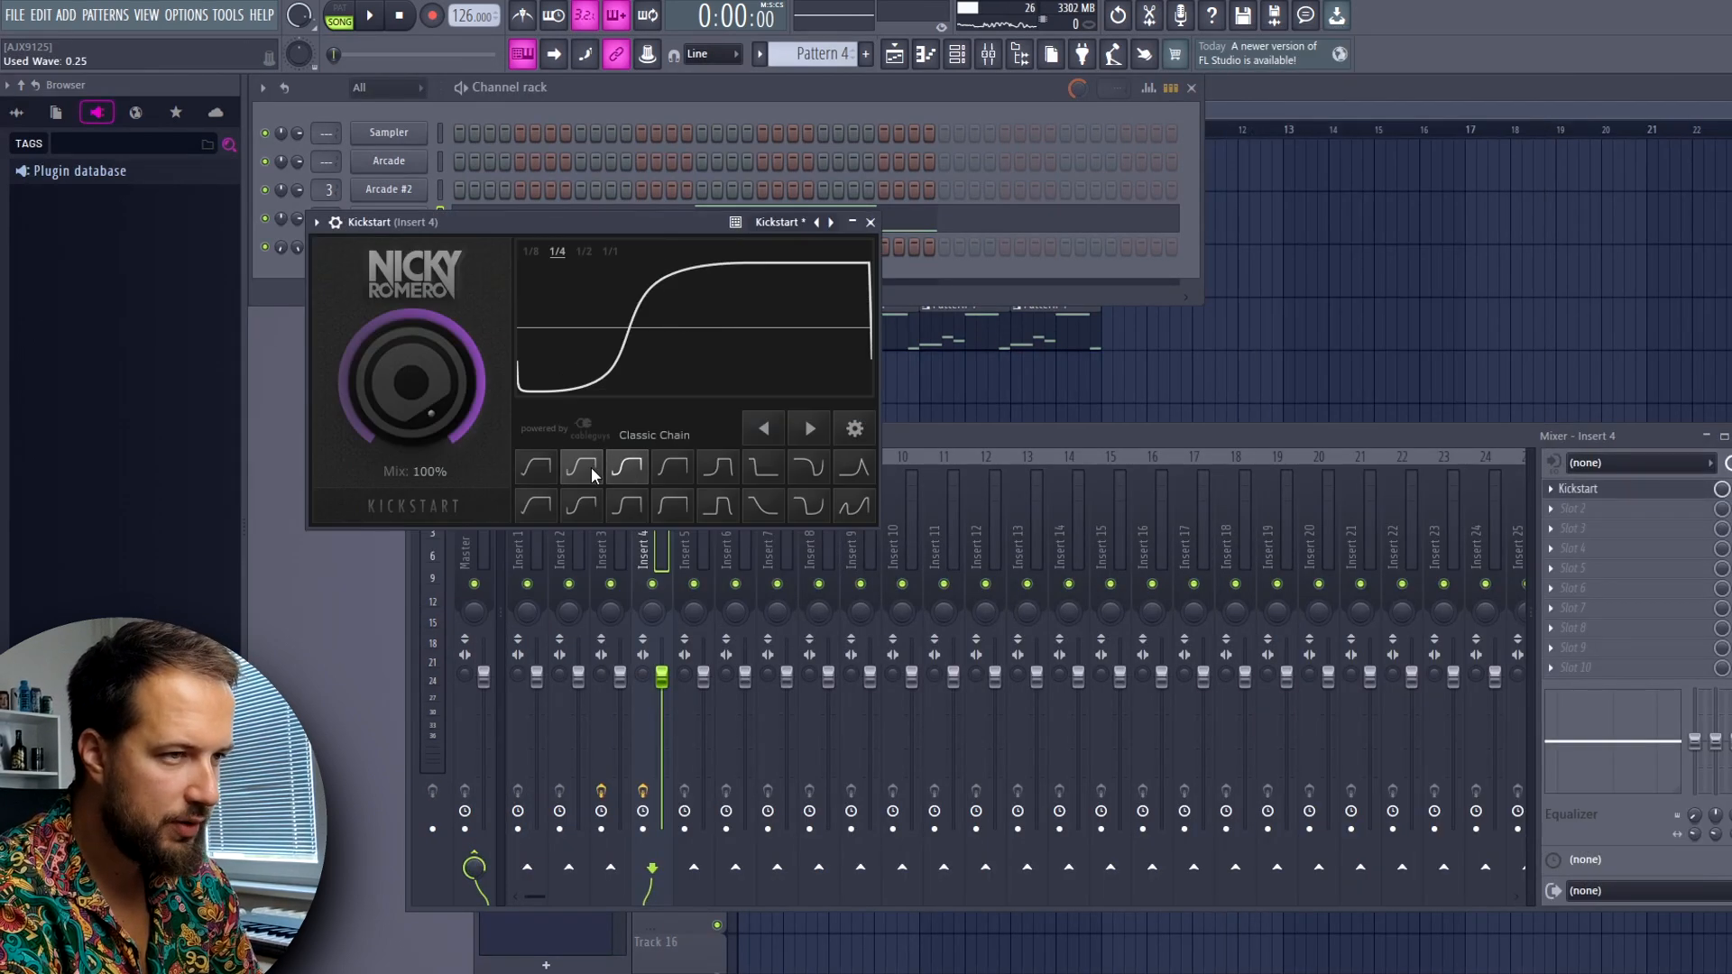
left_click(870, 222)
key("space")
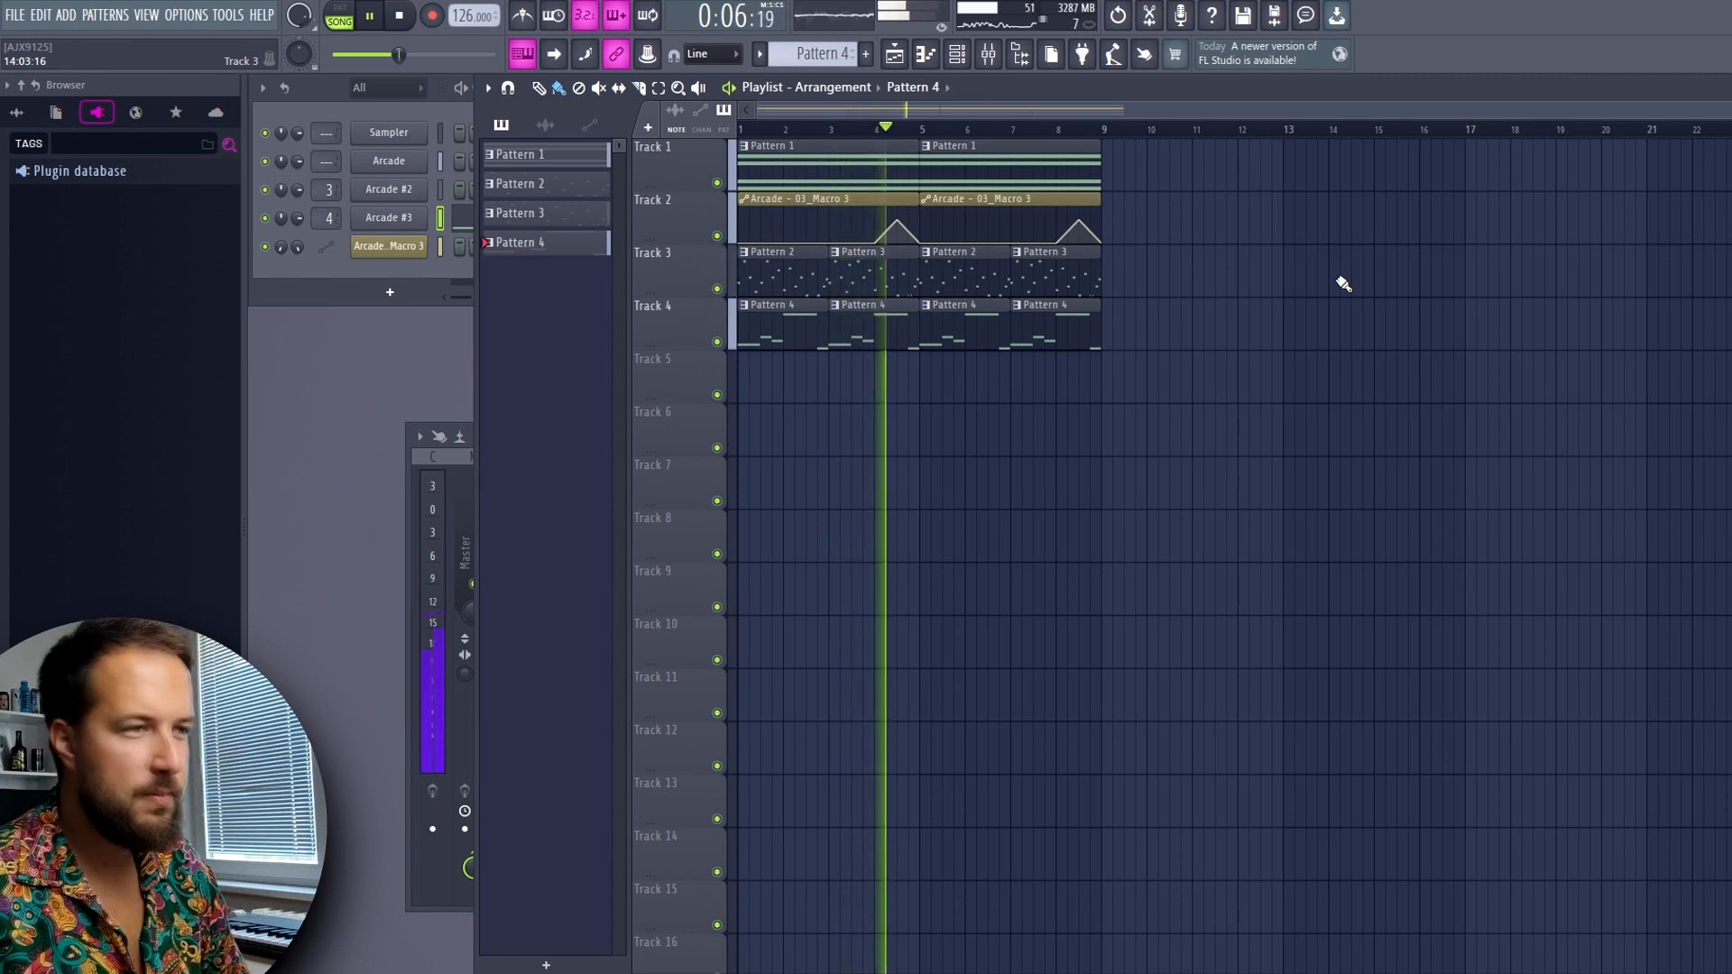
key("space")
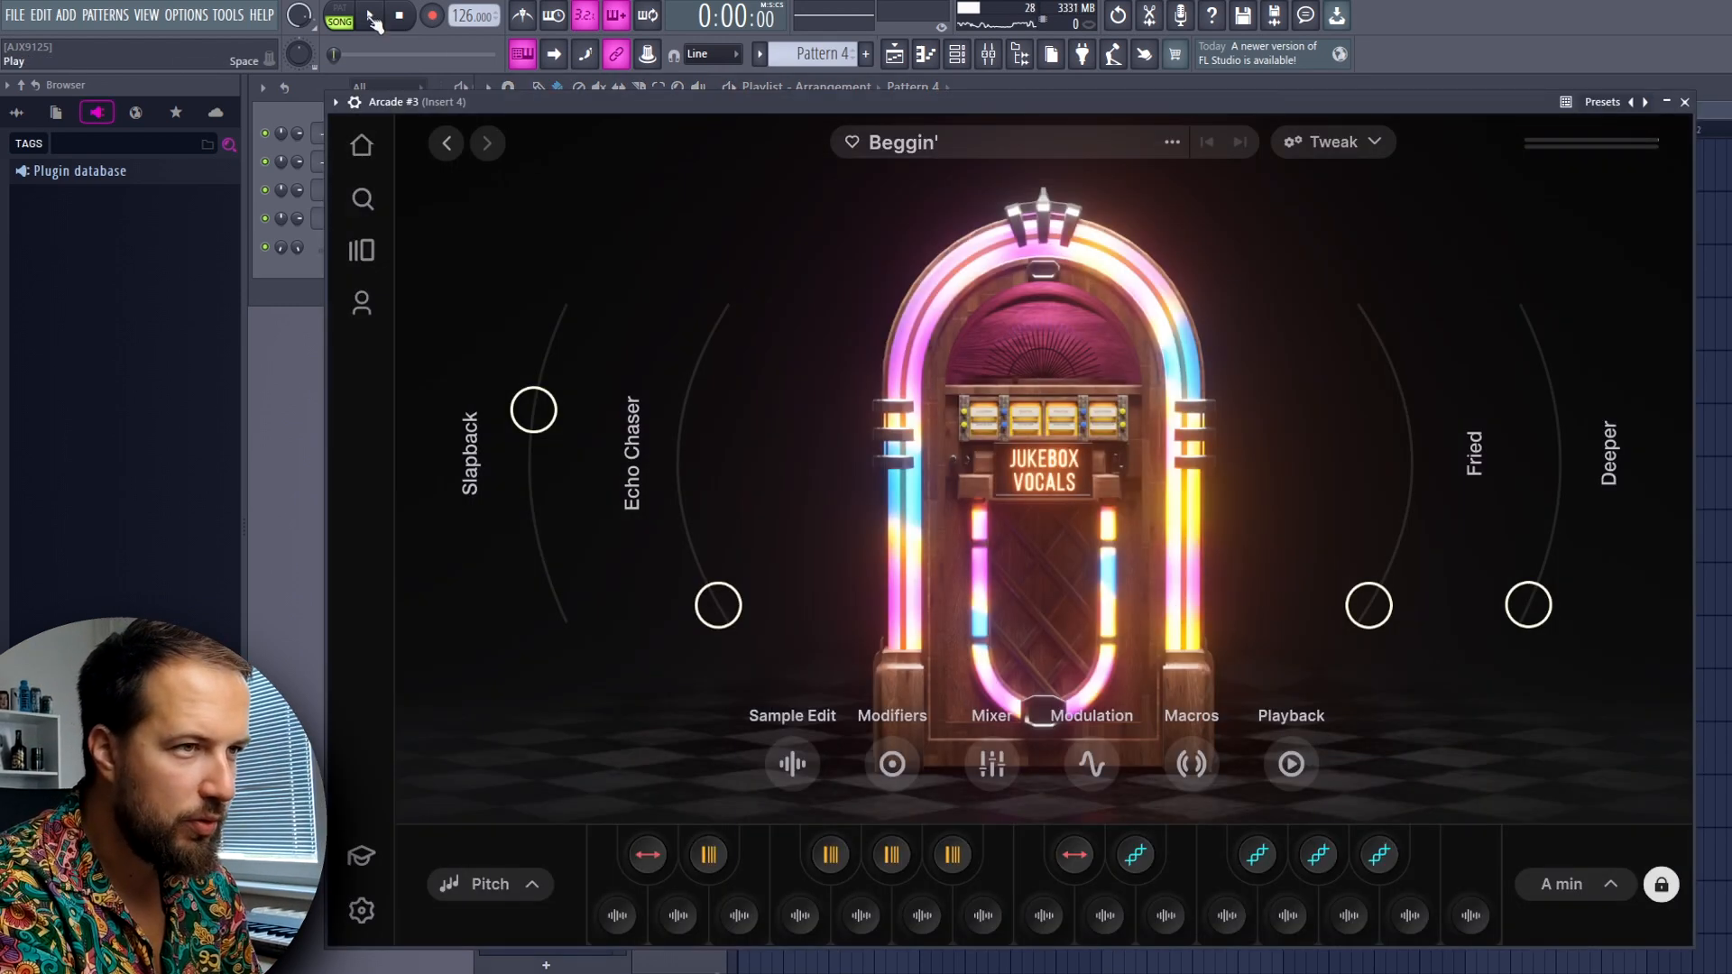
While Pattern 4 plays, set Arcade #3's Echo Chaser macro to 0.75, Slapback to 0.74 and Deeper to 0.09
left_click(371, 17)
left_click_drag(726, 602, 721, 410)
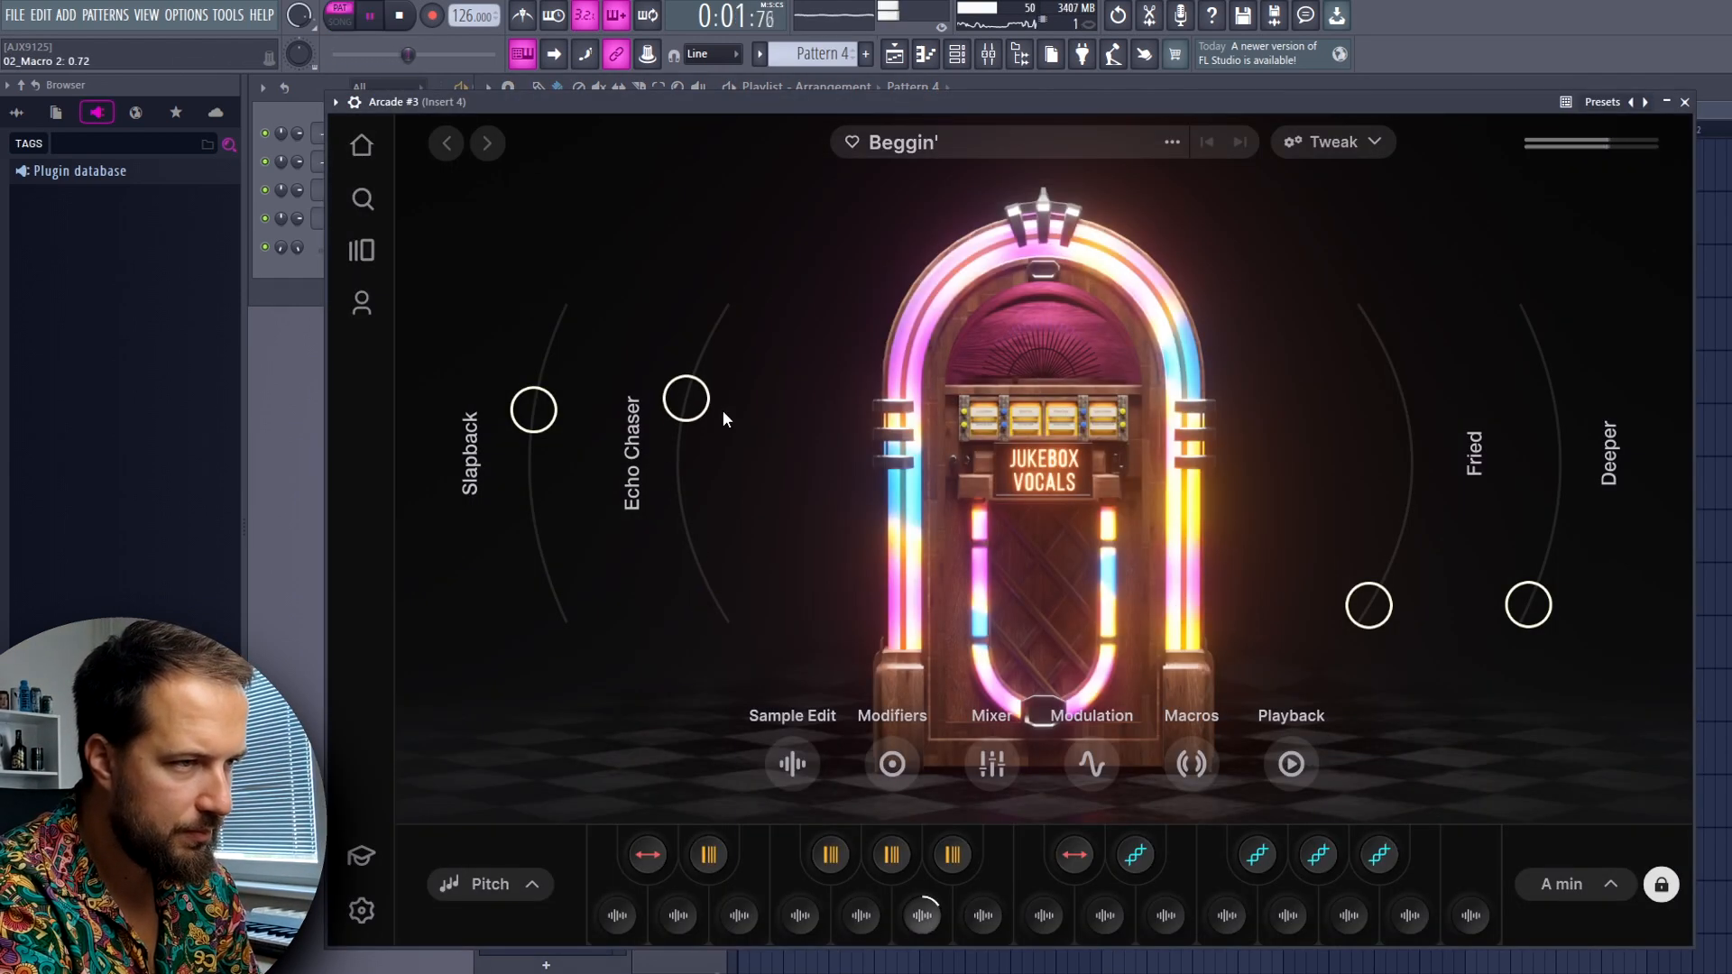
left_click_drag(543, 405, 554, 388)
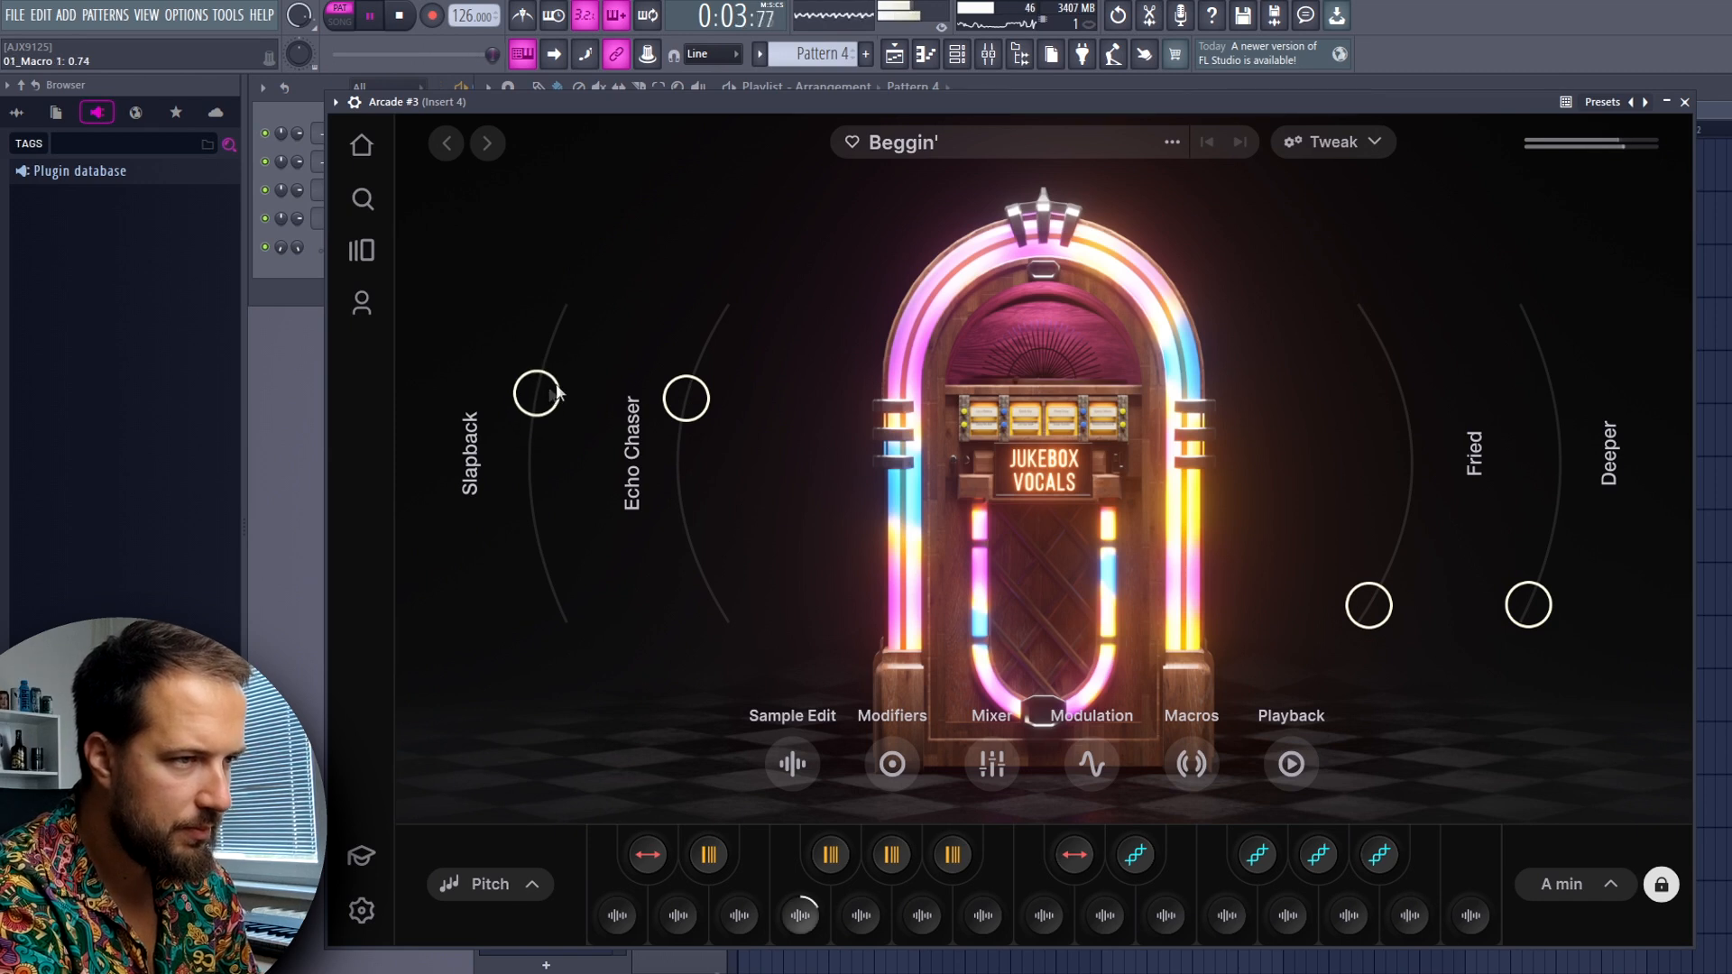
left_click_drag(680, 395, 684, 386)
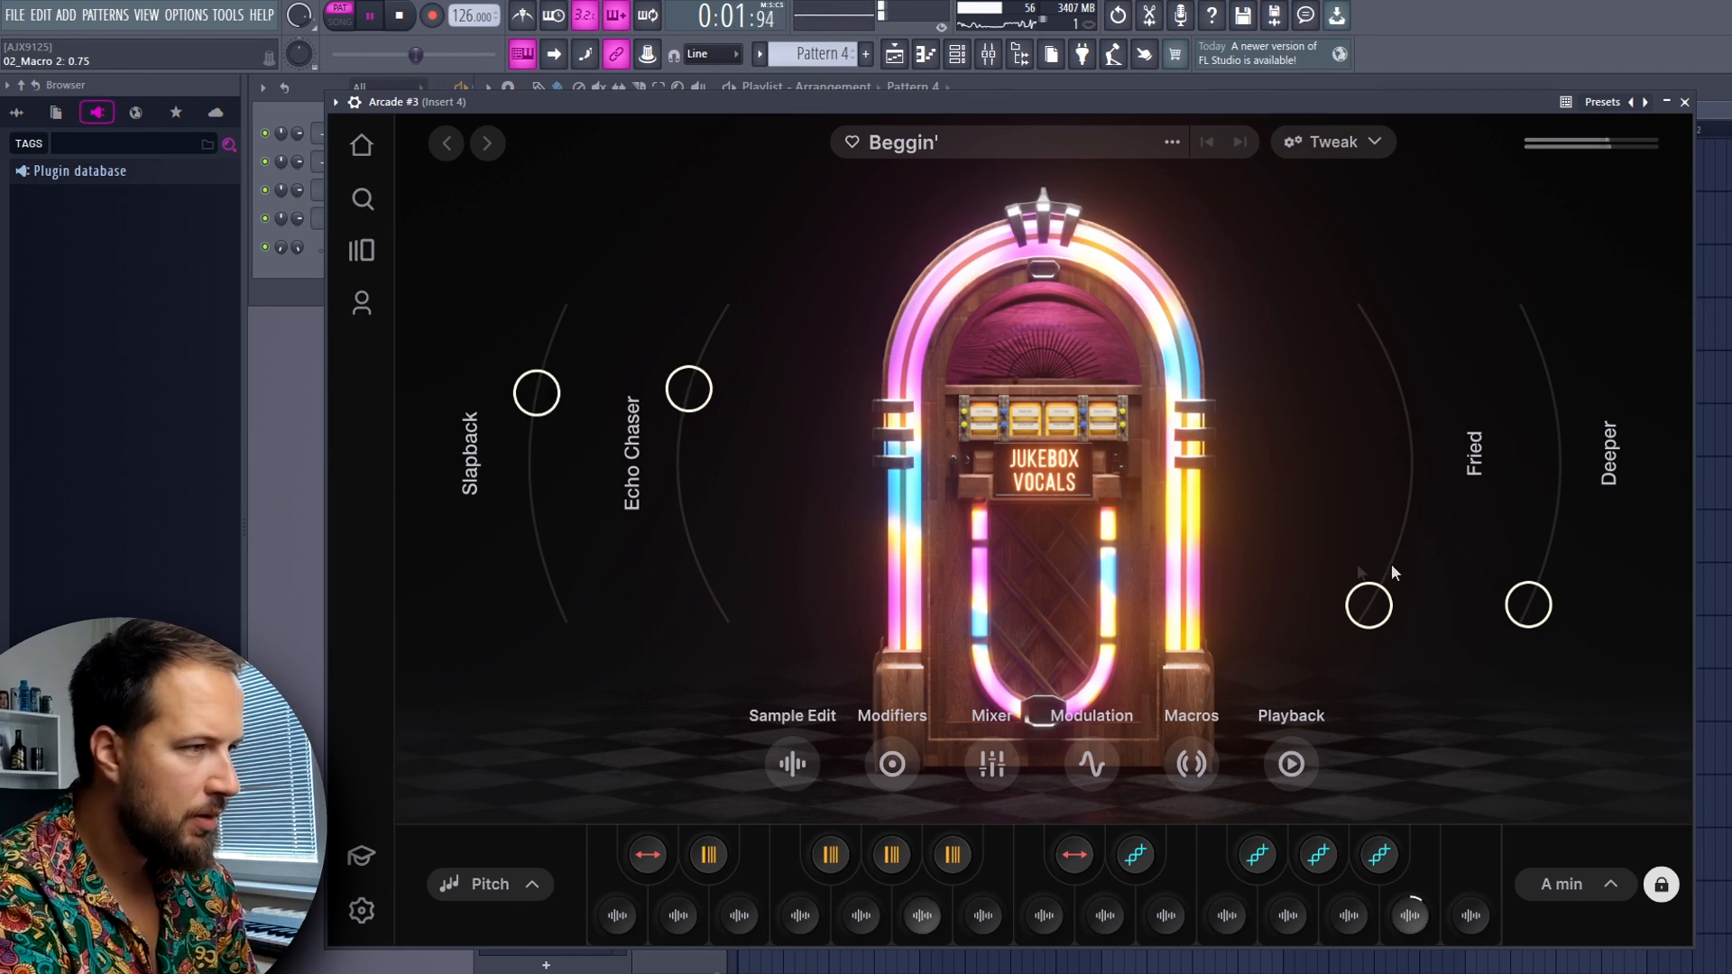
left_click_drag(1528, 604, 1554, 580)
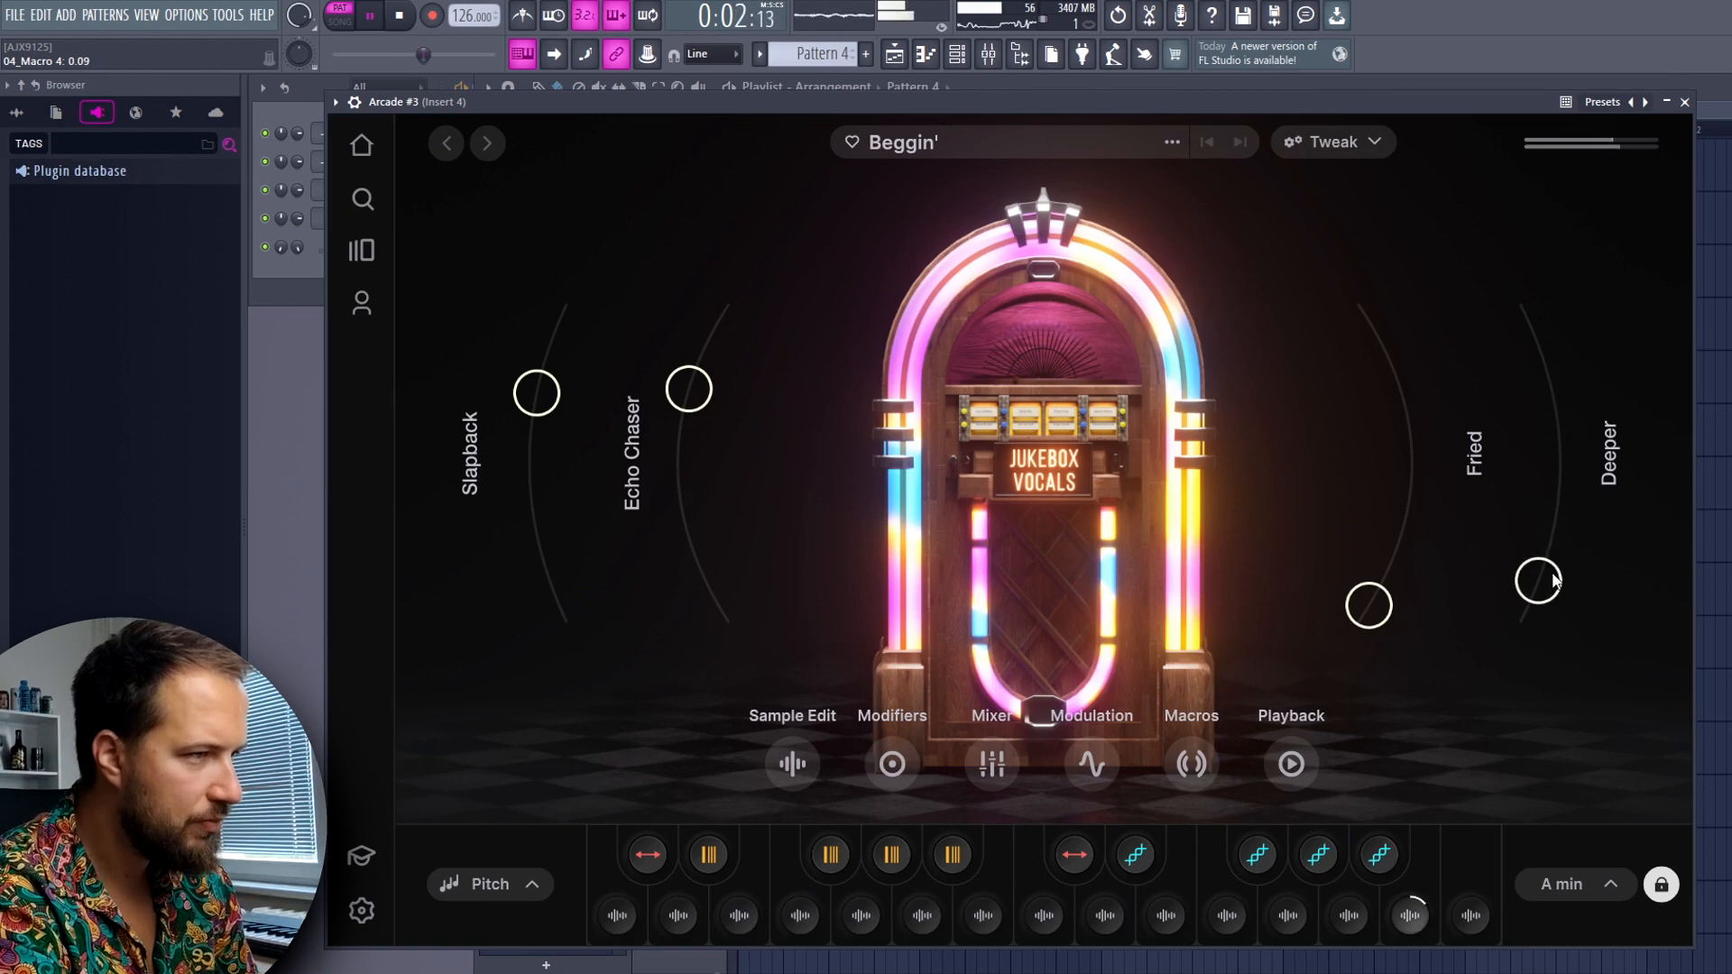
left_click(1684, 101)
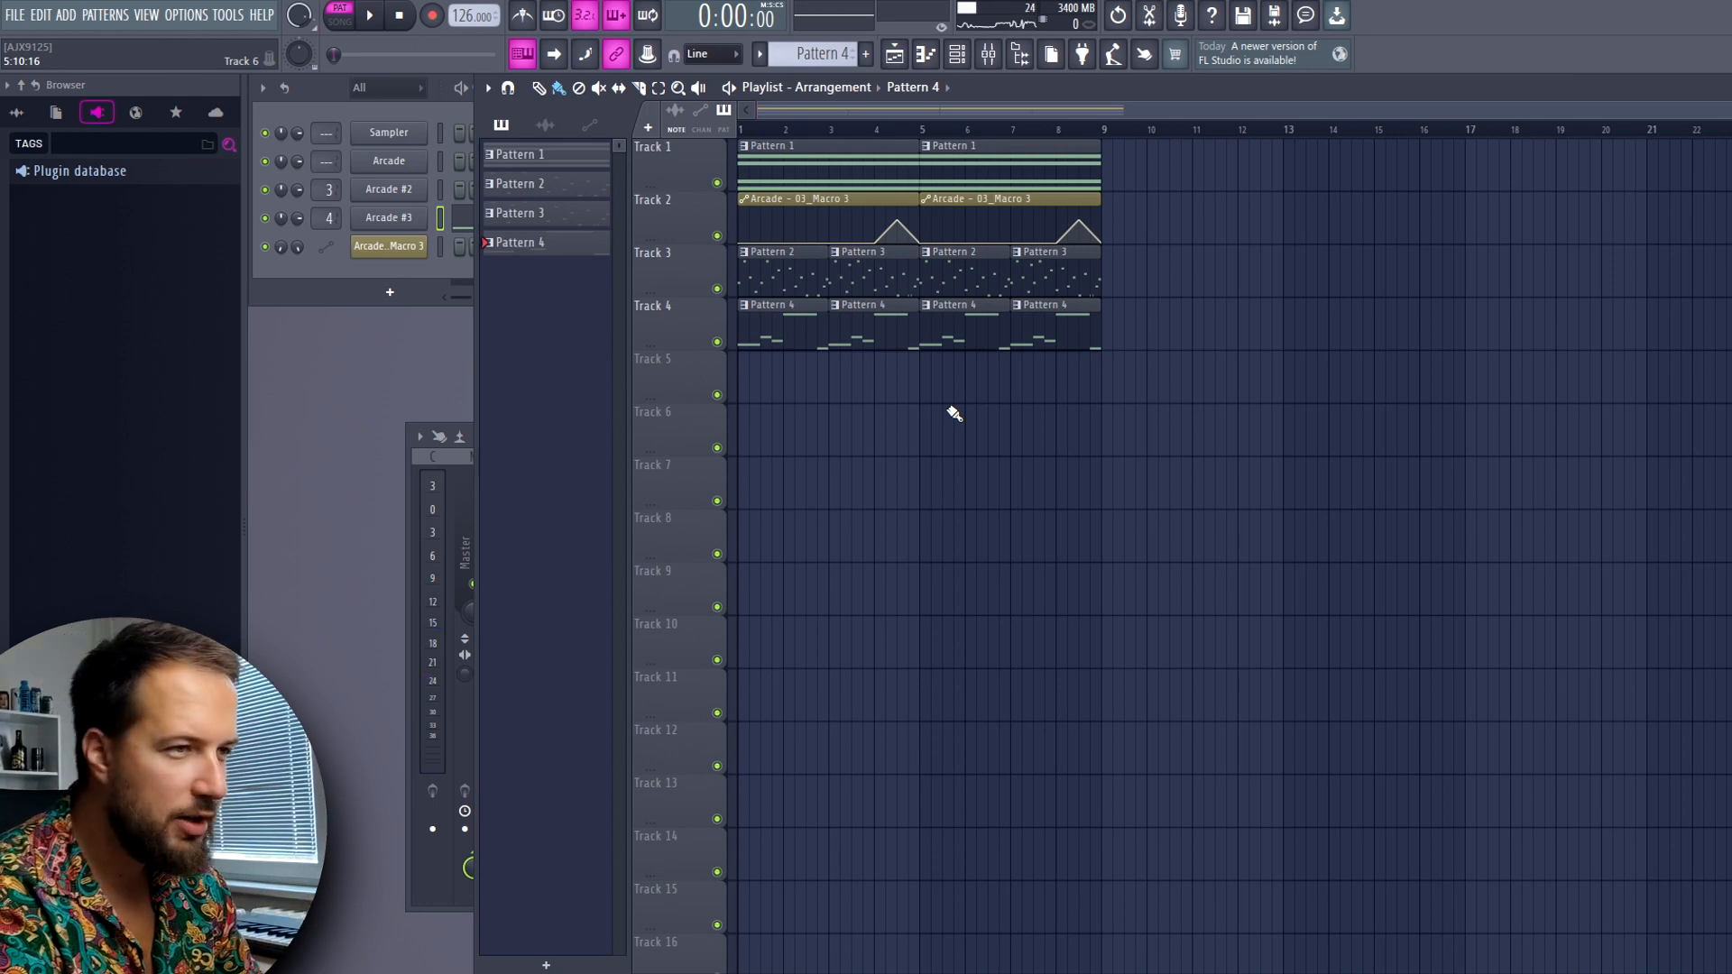
Switch playback to song mode and listen to the arrangement with the adjusted vocal
left_click(794, 129)
key("l")
key("space")
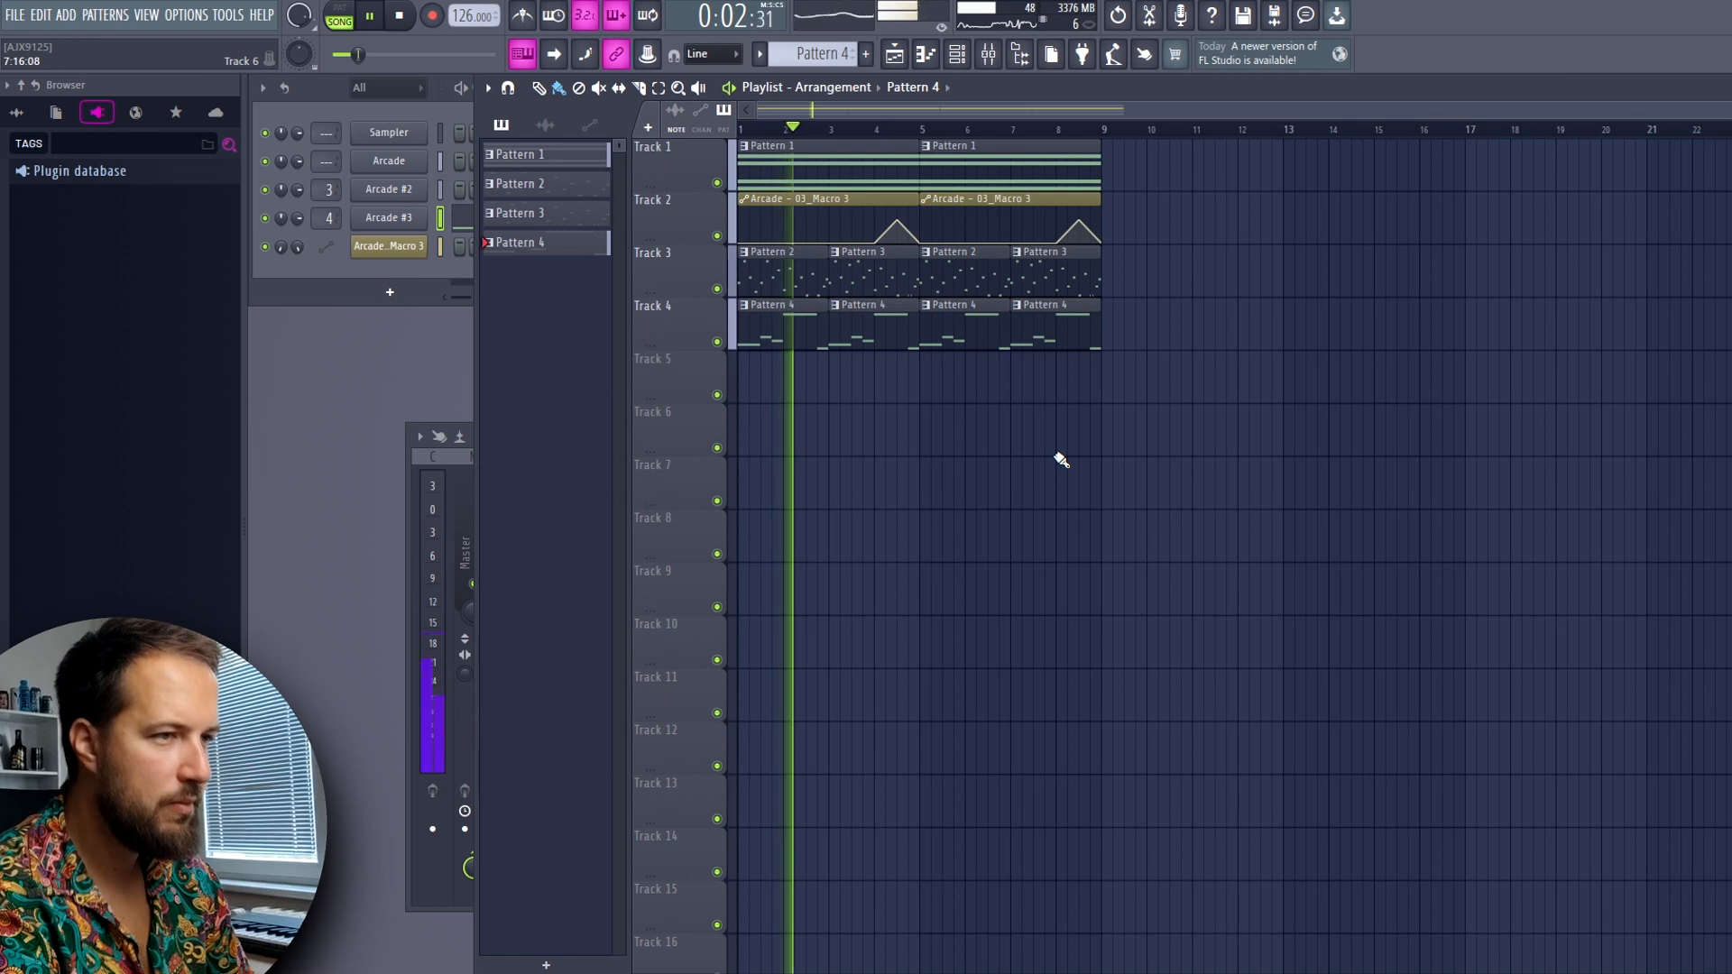
key("space")
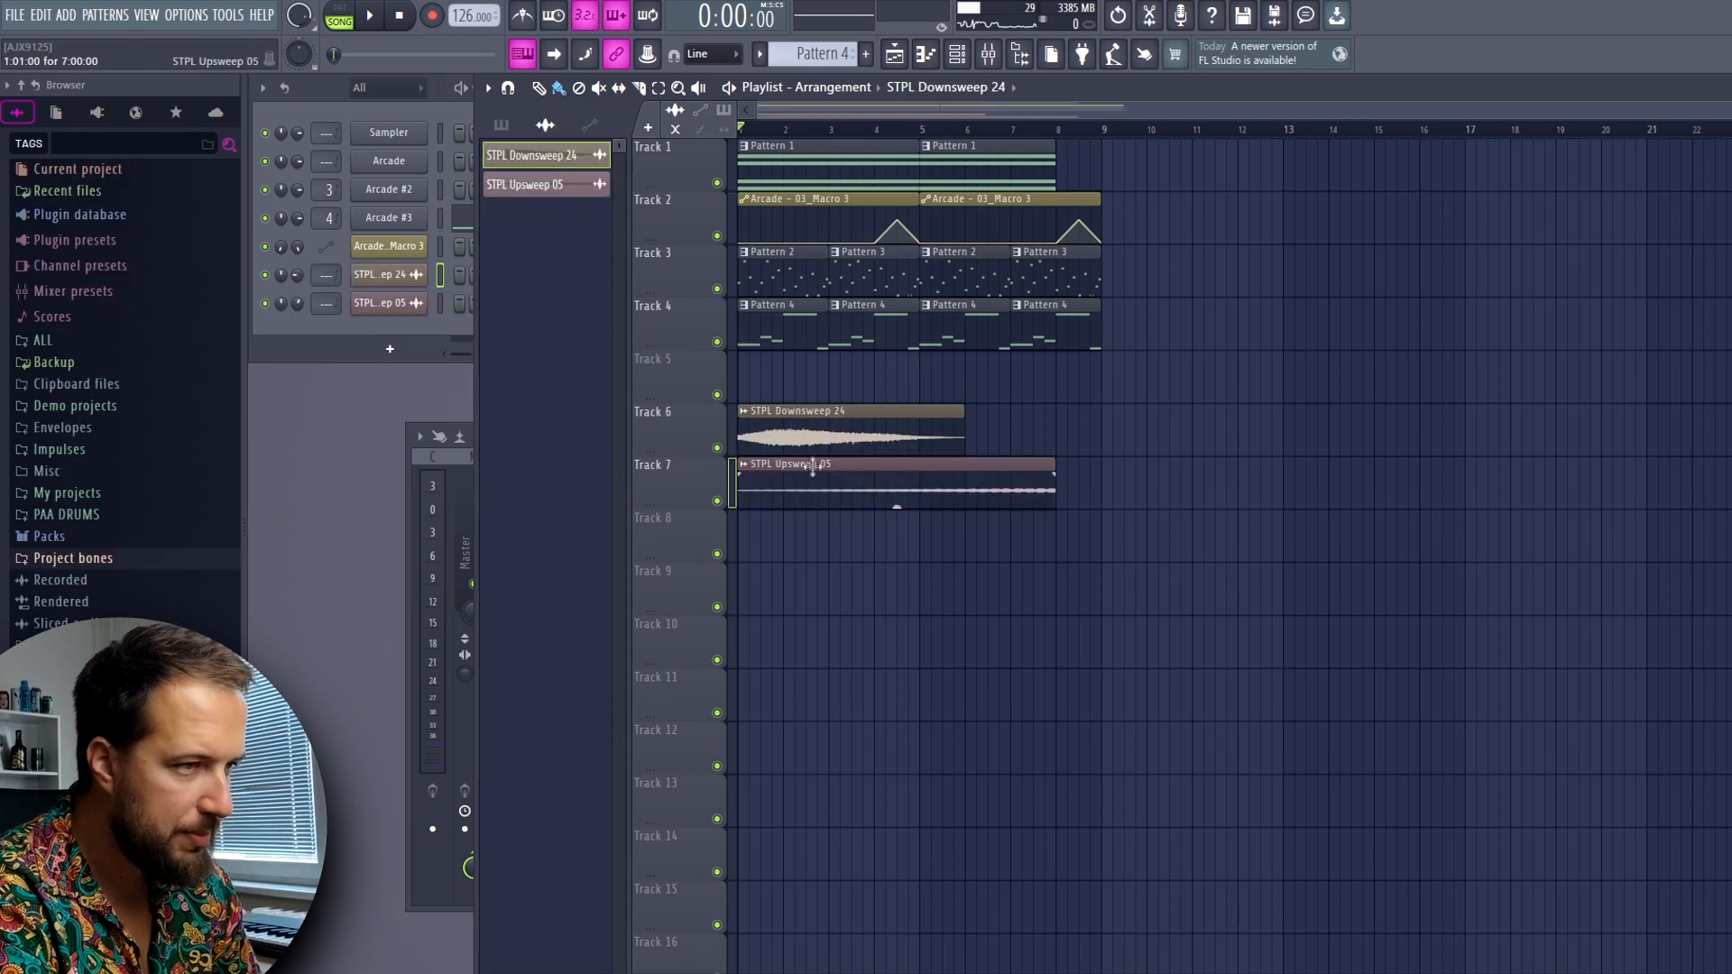
Play the arrangement with the STPL Downsweep 24 and STPL Upsweep 05 samples
left_click(959, 480)
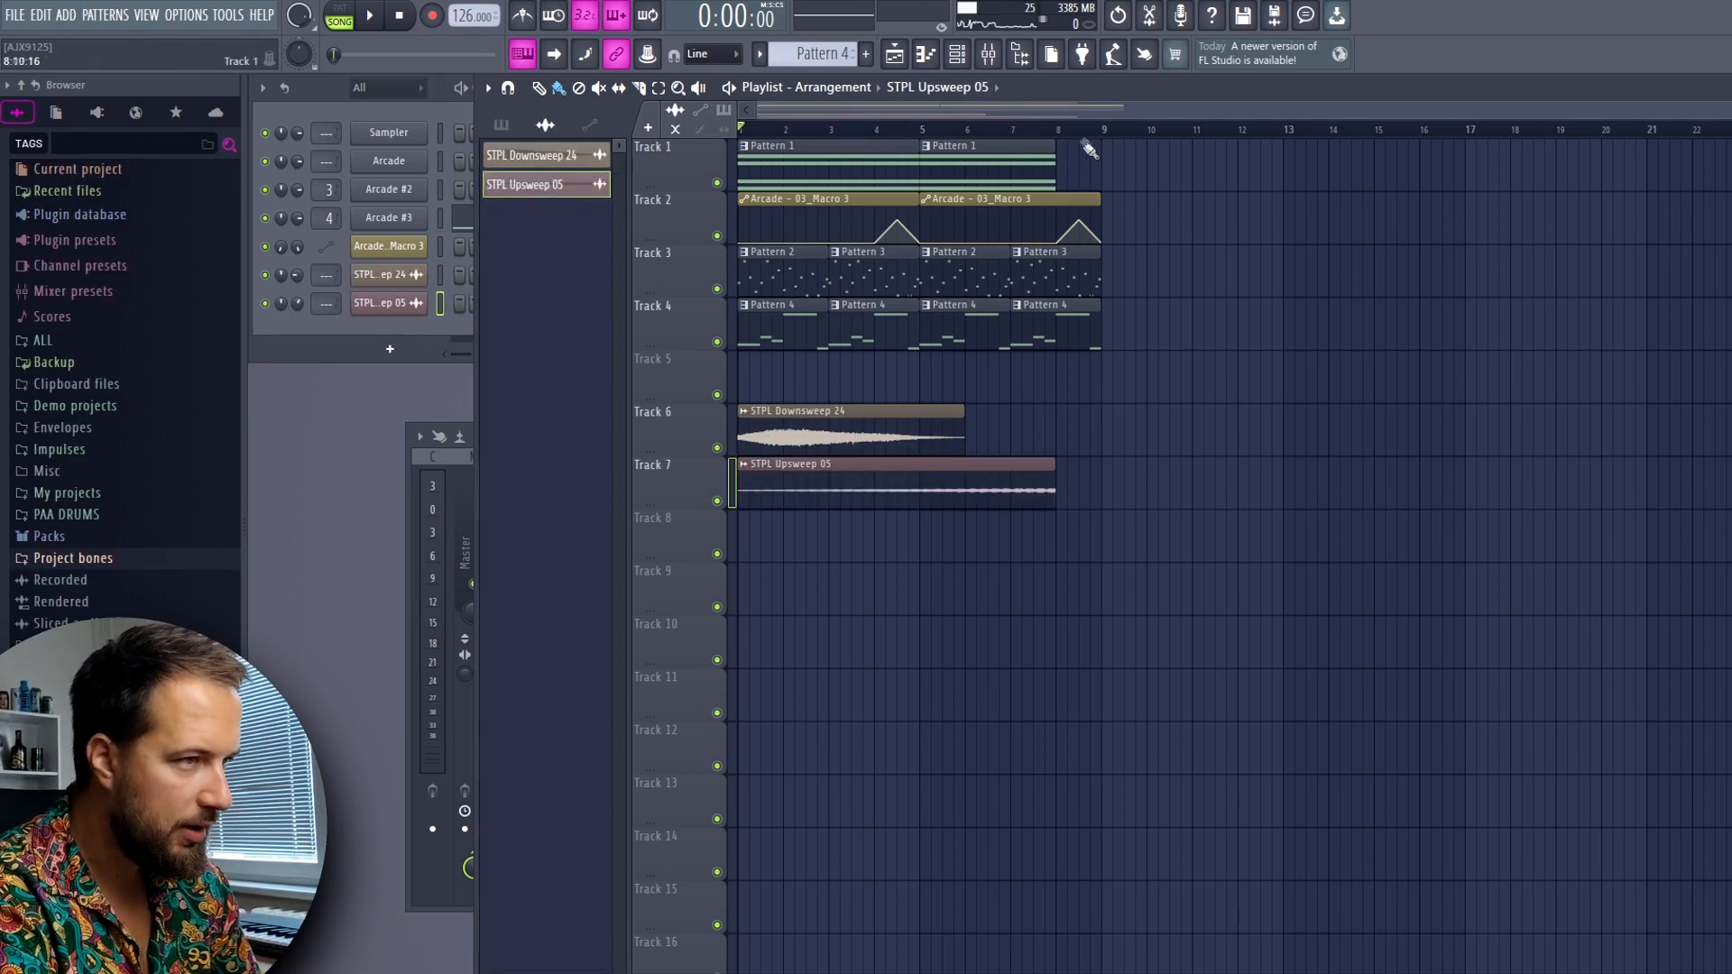
key("space")
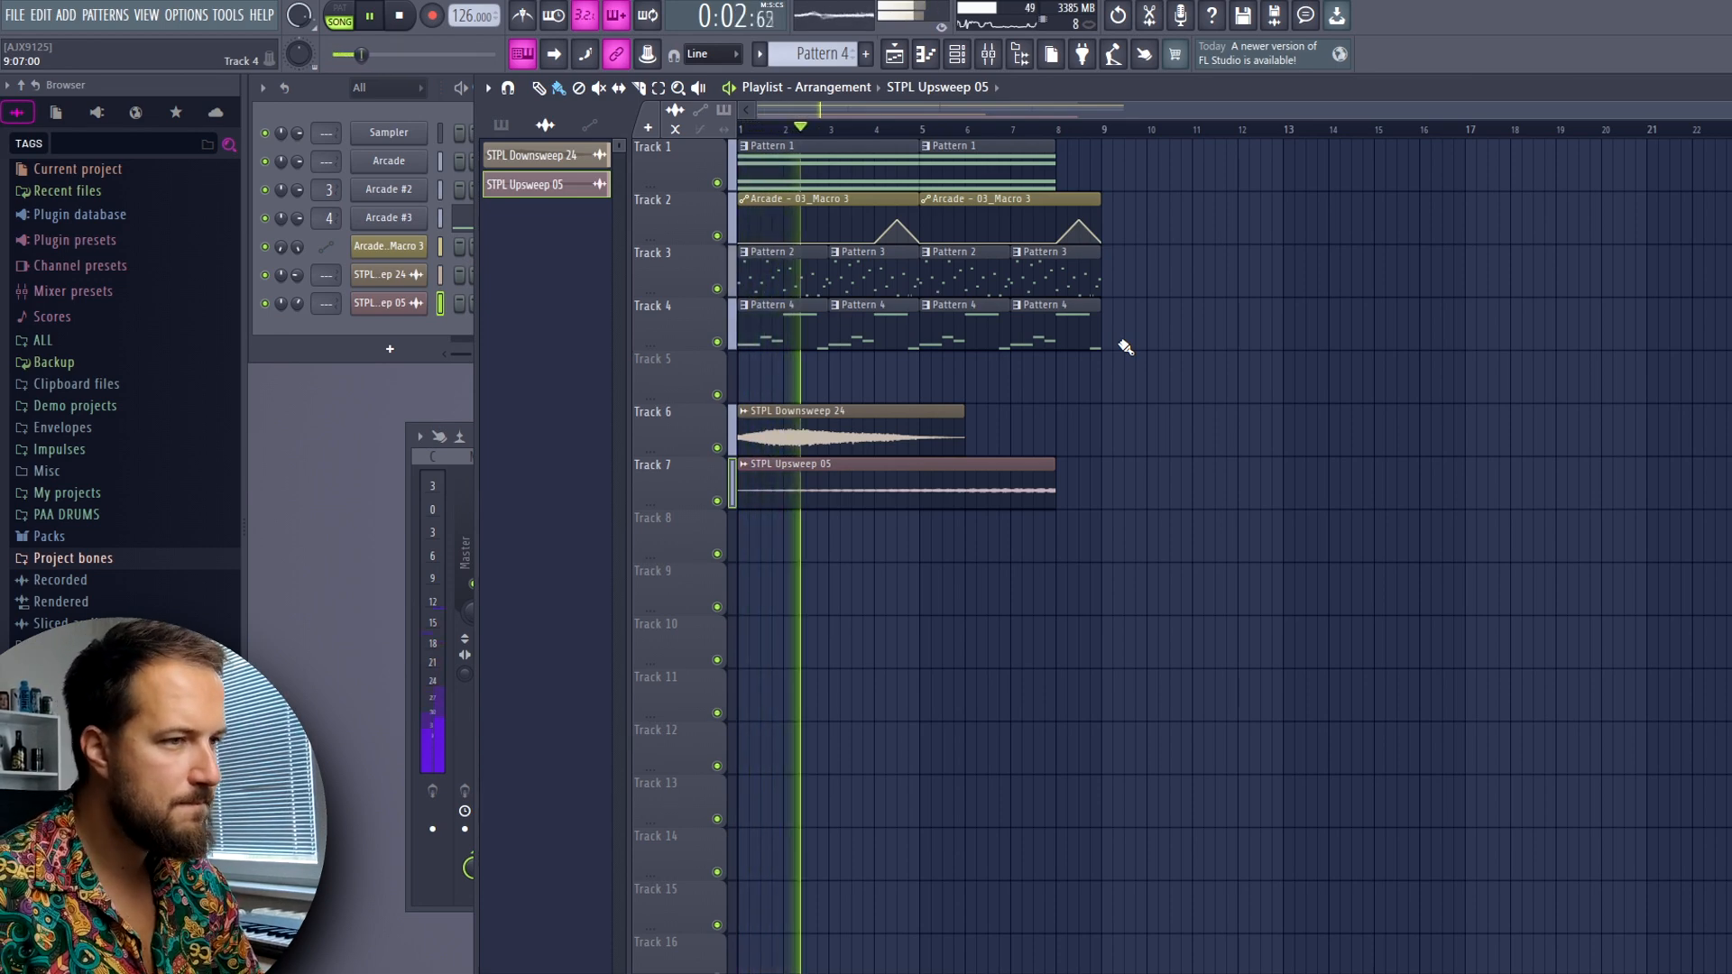
key("space")
Route STPL Downsweep 24 to a free mixer track, add Gross Beat with the Trance Gt 1 volume preset, and play the result
double_click(824, 413)
key("ctrl+l")
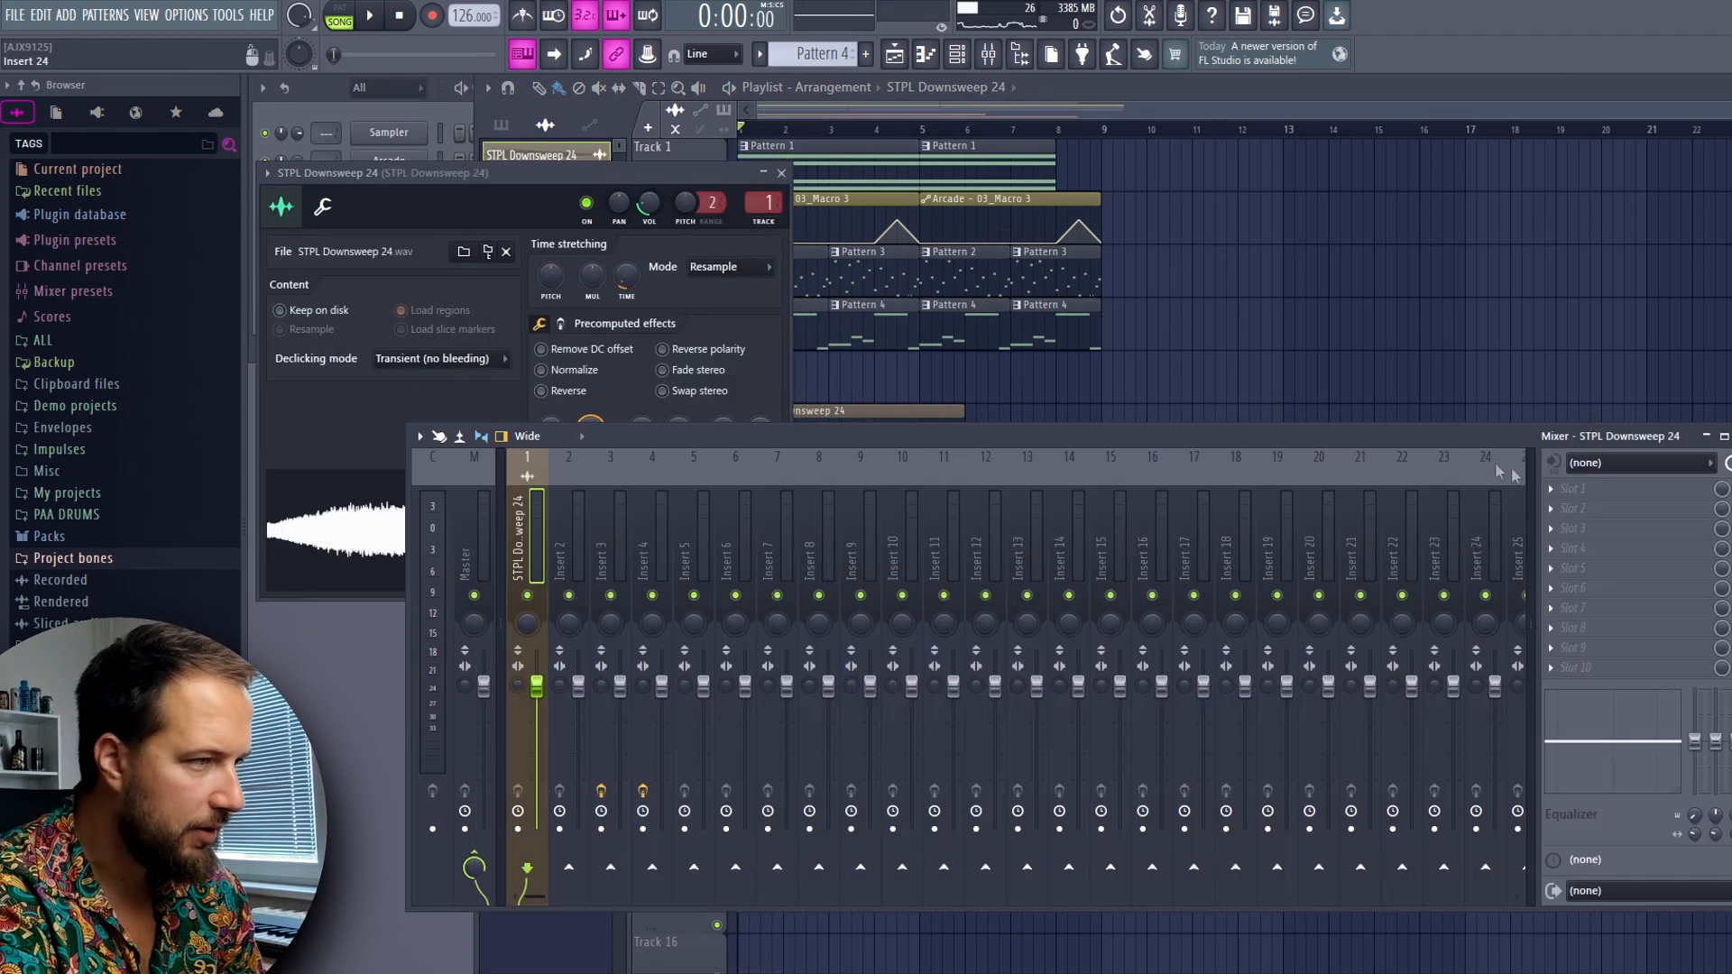
left_click(1574, 490)
left_click(1469, 171)
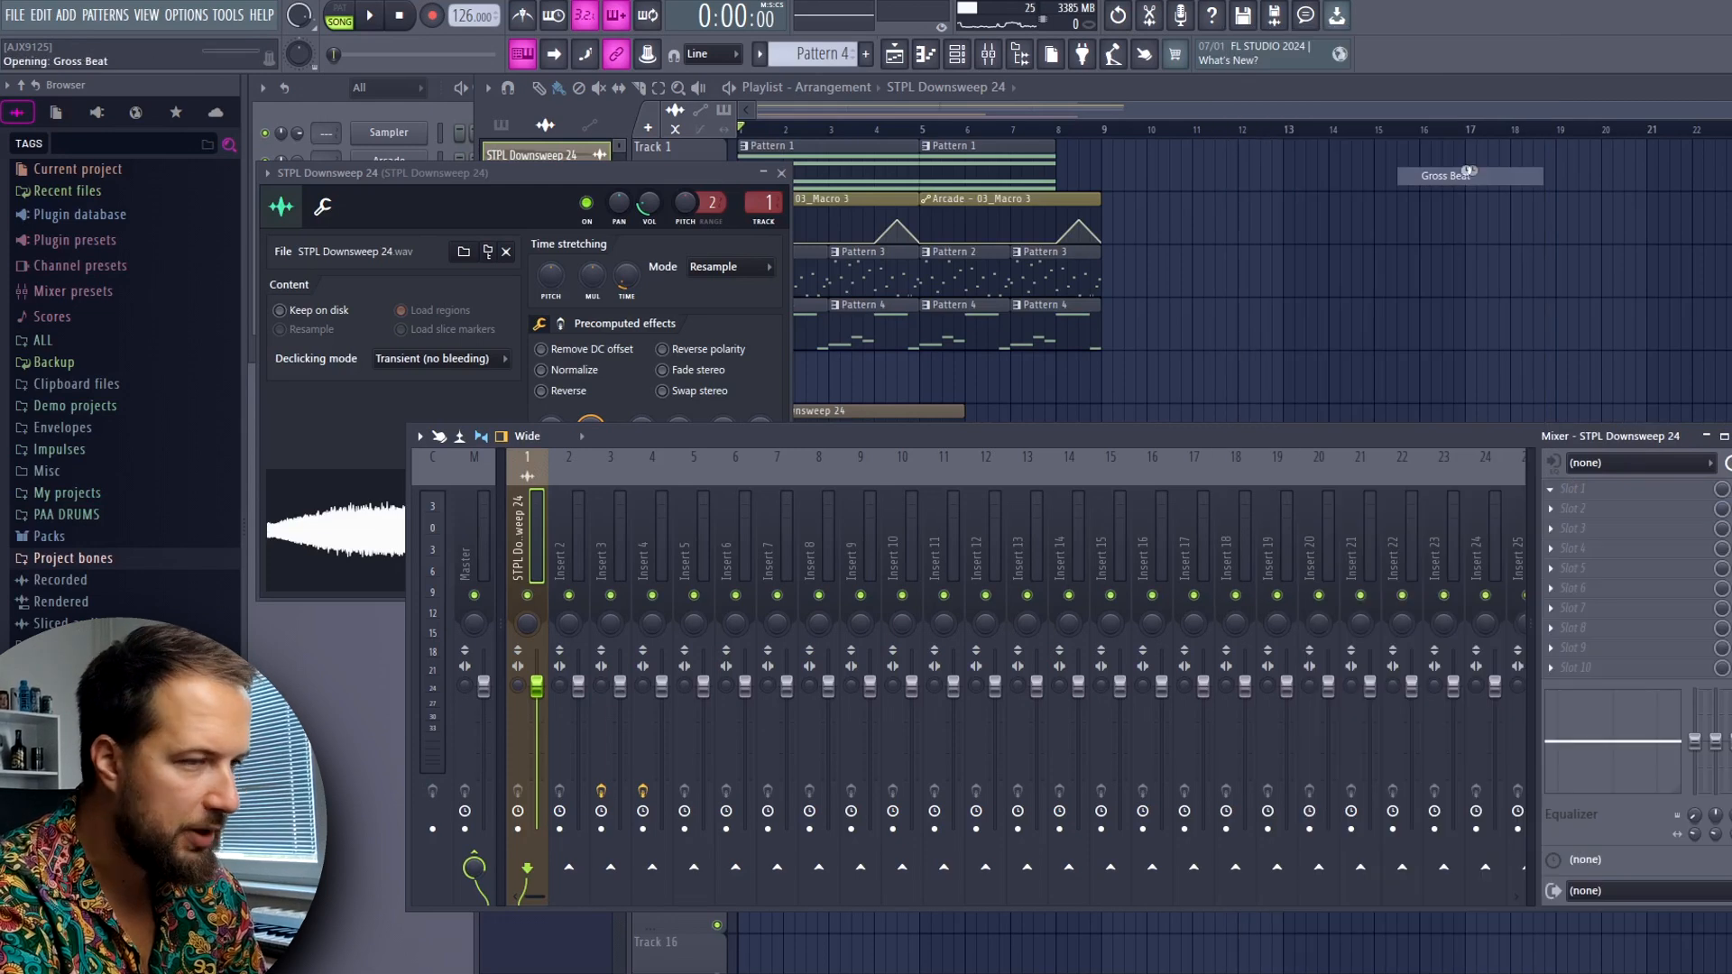
left_click(414, 588)
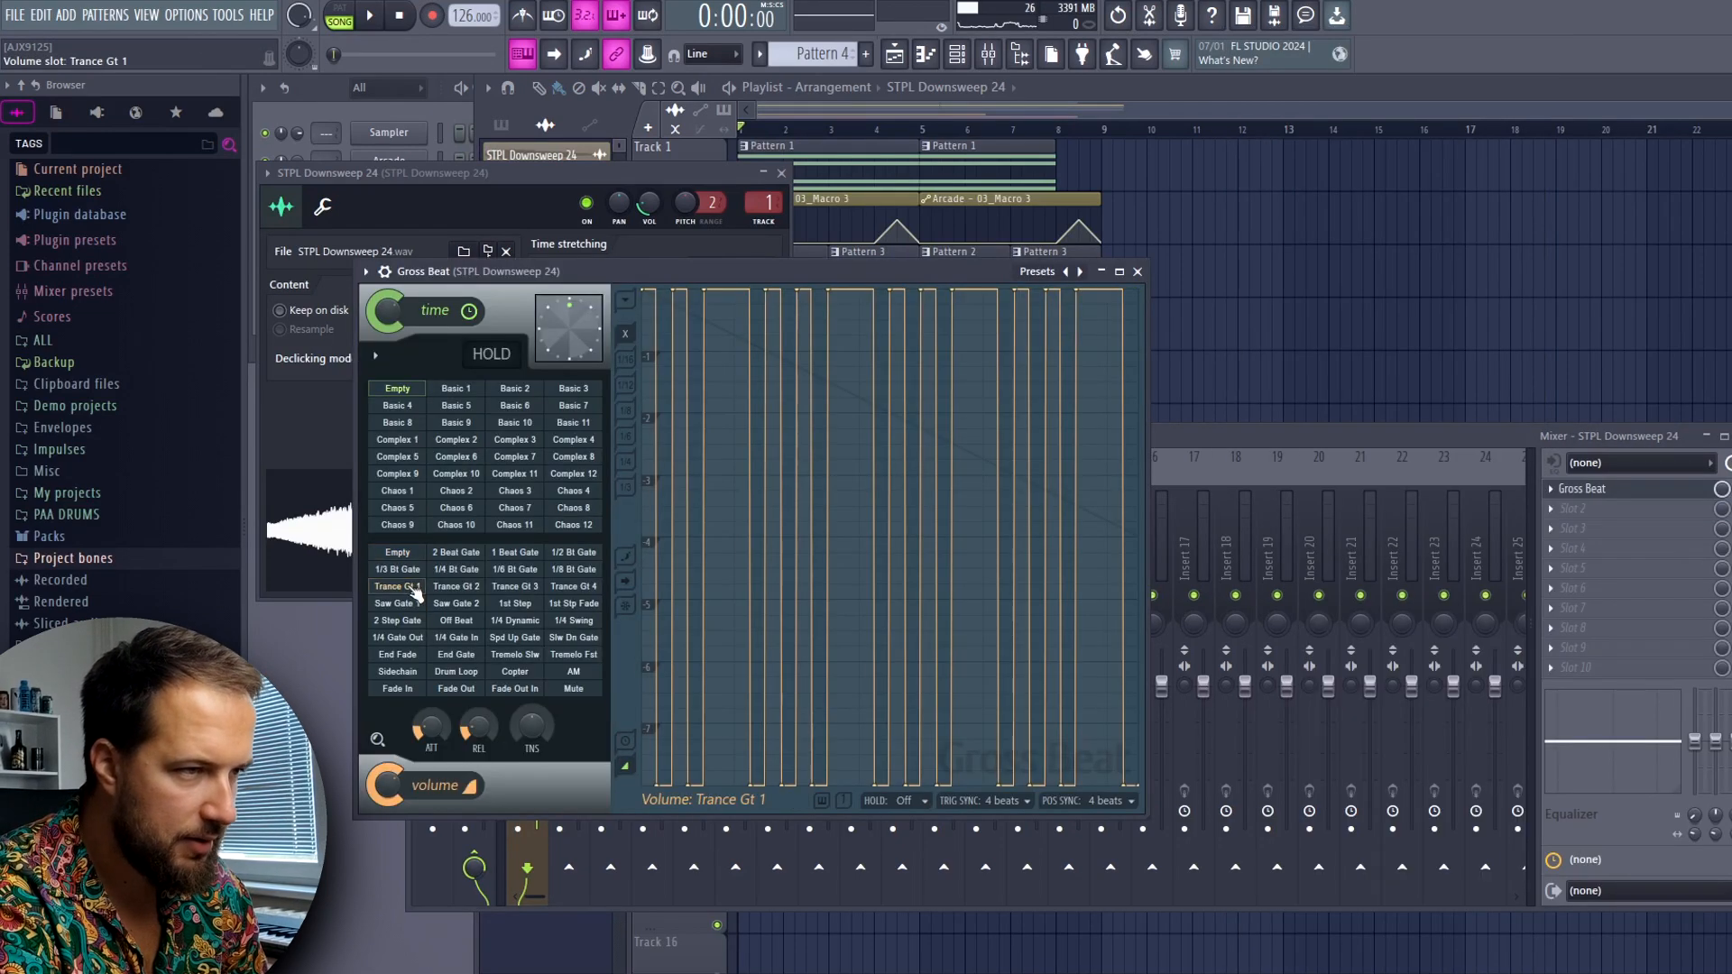
left_click(783, 173)
left_click(1140, 272)
key("space")
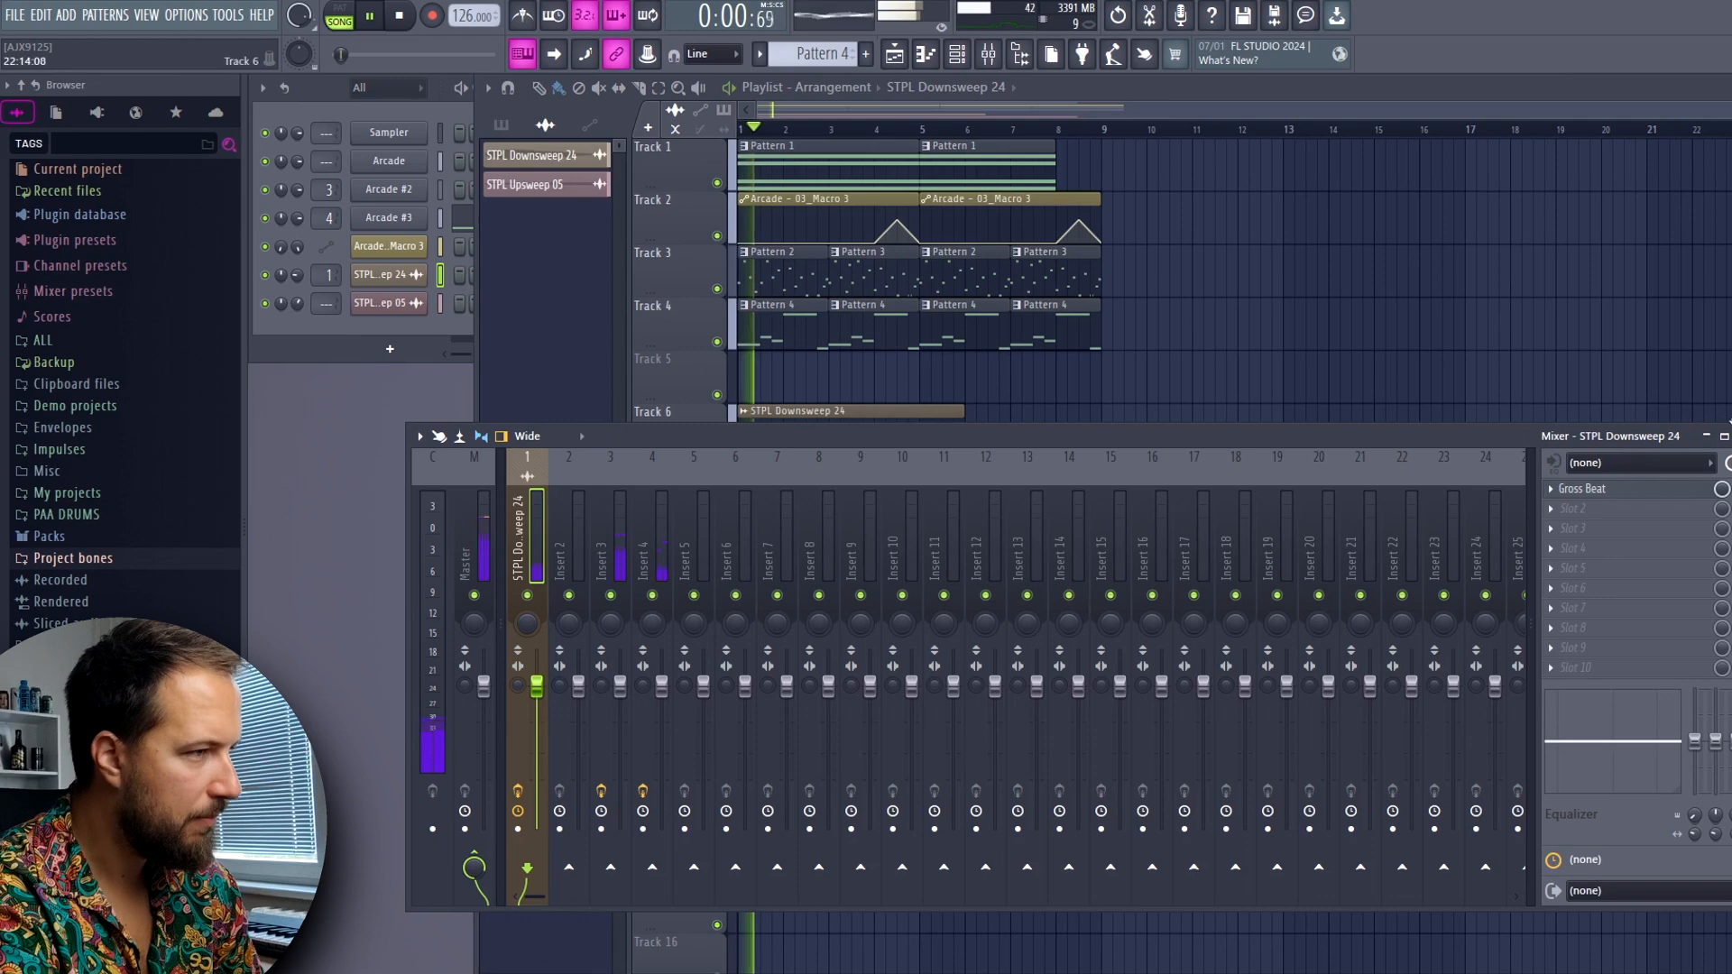
key("F9")
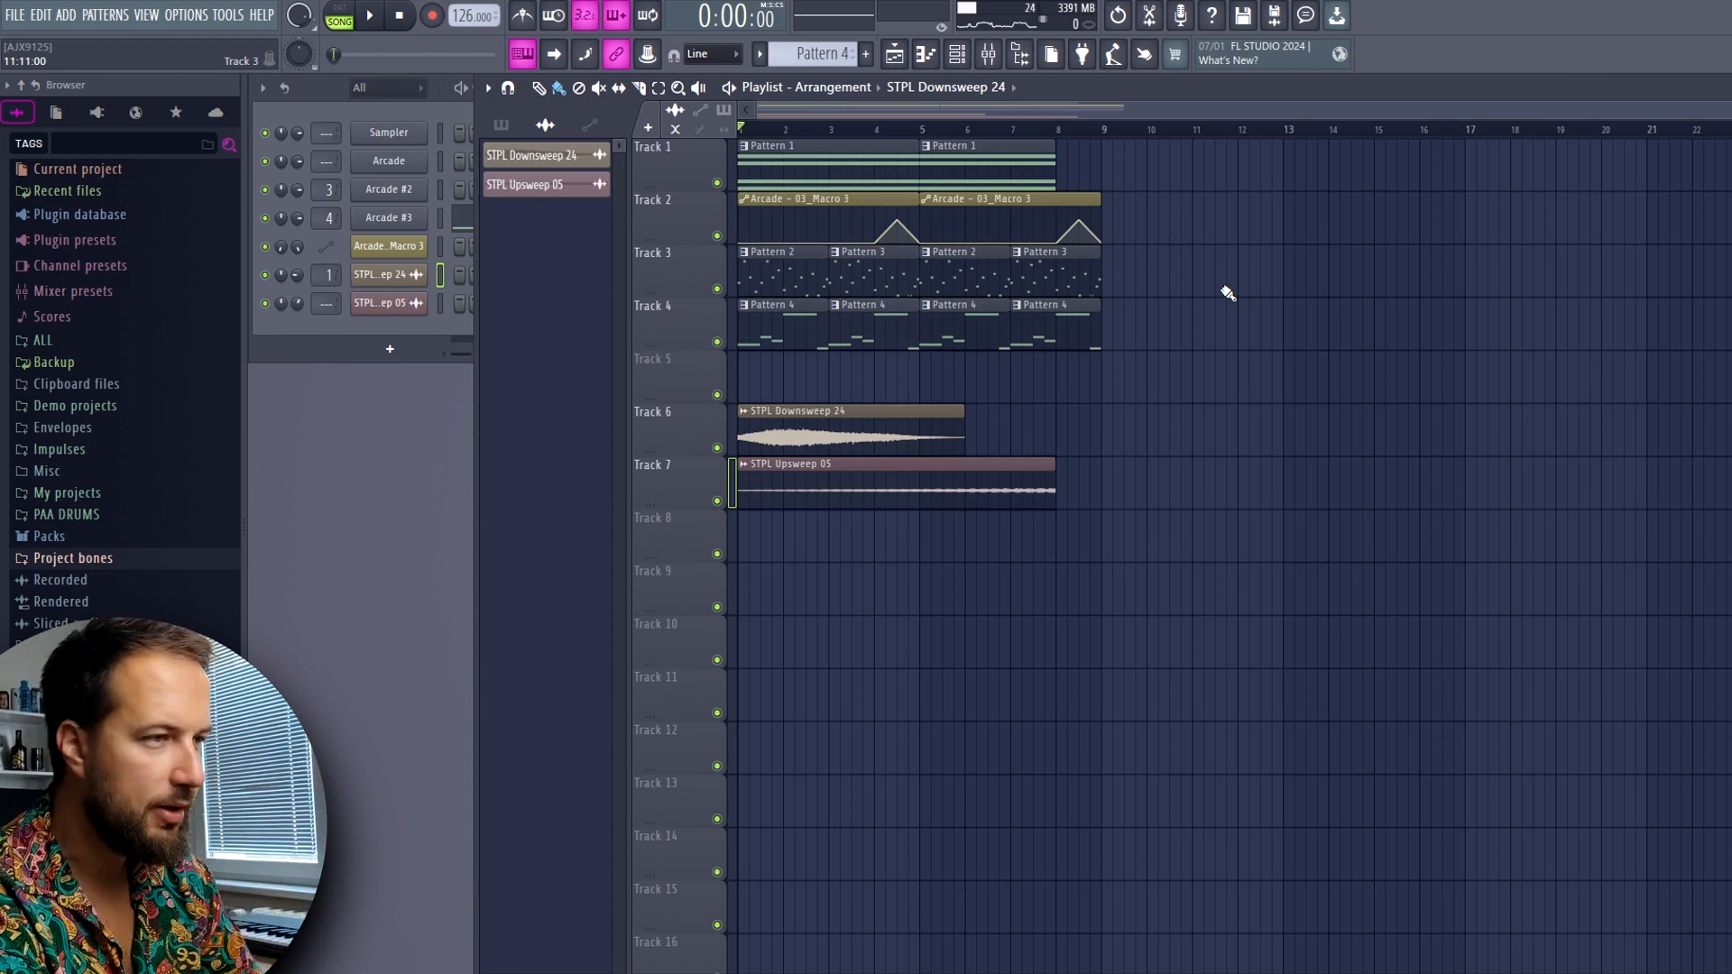
Copy Pattern 1 on Track 1 and the Pattern 2 and Pattern 3 pair on Track 3 to start at bar 9
left_click_drag(836, 168, 1199, 169)
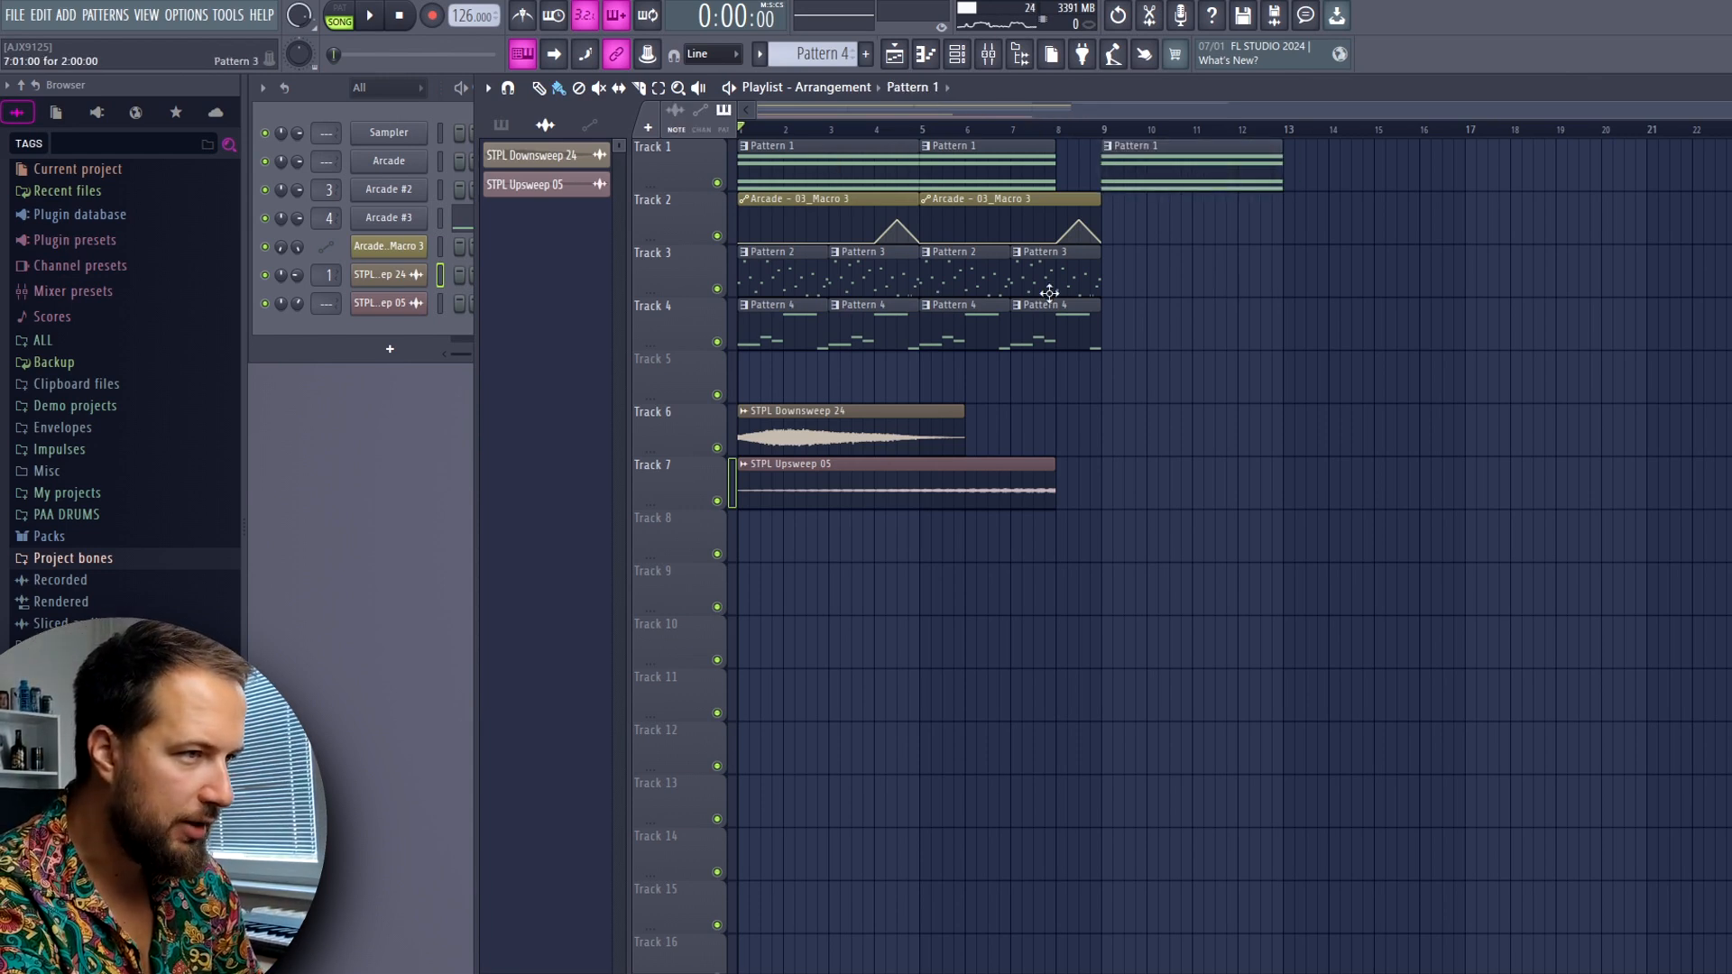
left_click_drag(888, 281, 762, 274)
left_click_drag(762, 275, 1127, 276)
right_click(1164, 362)
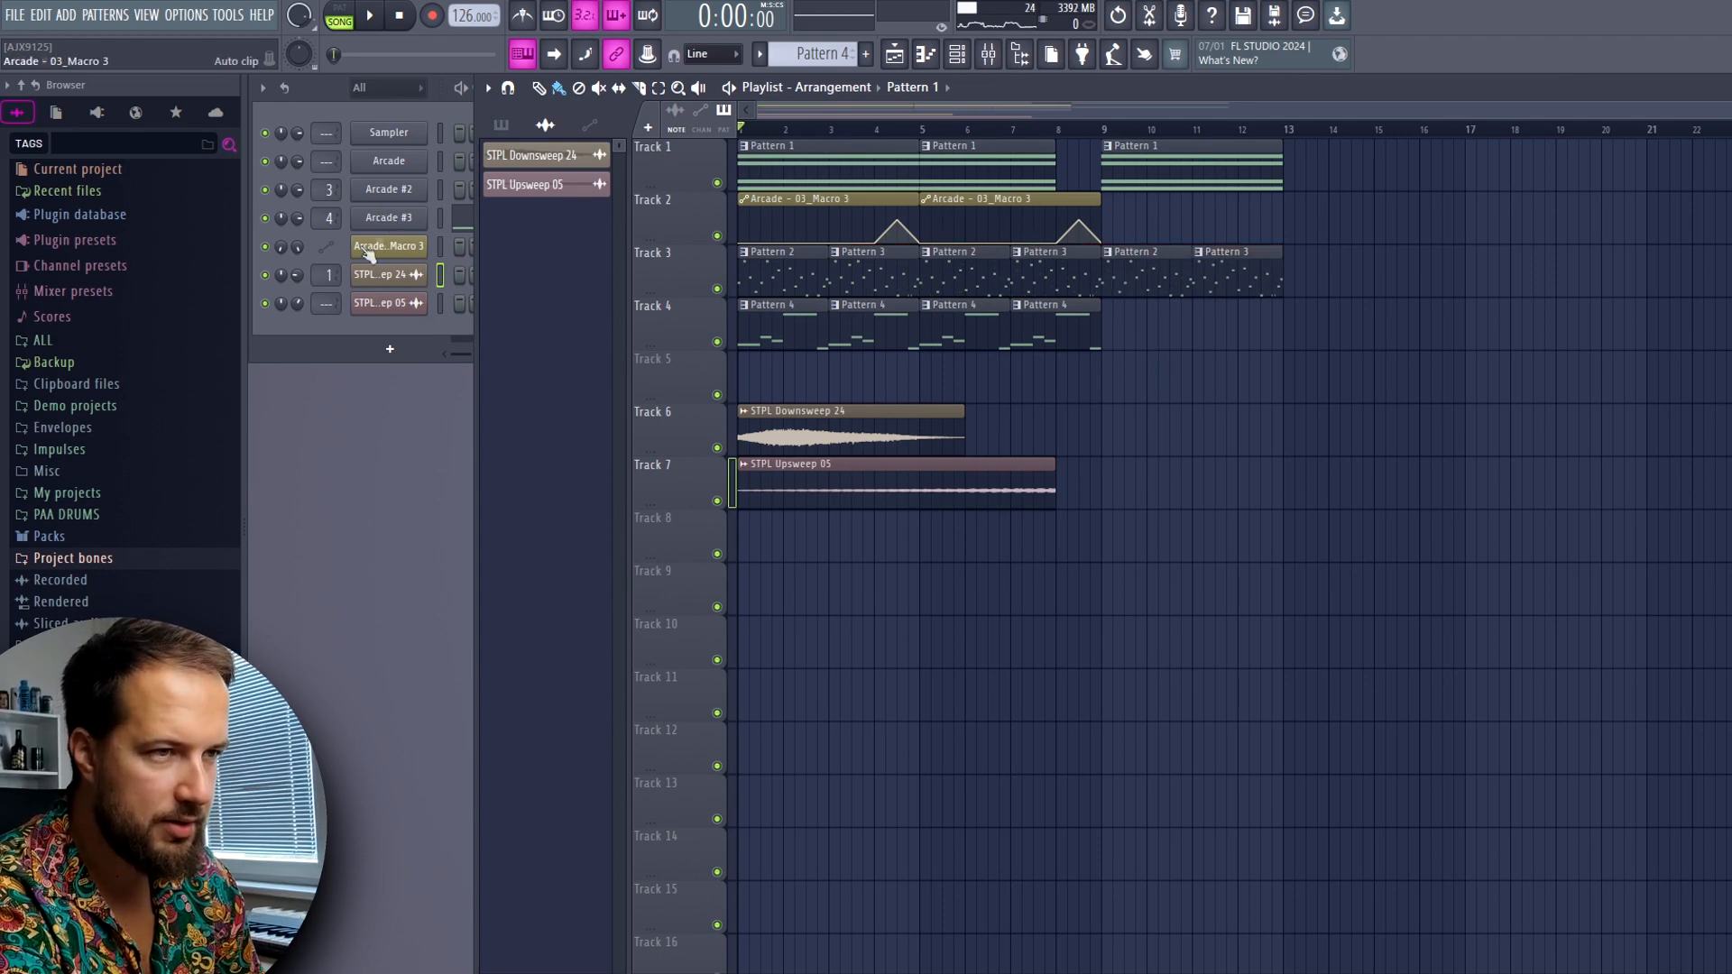
Add another Arcade instance and filter its instruments by Mallet Percussion
left_click(110, 118)
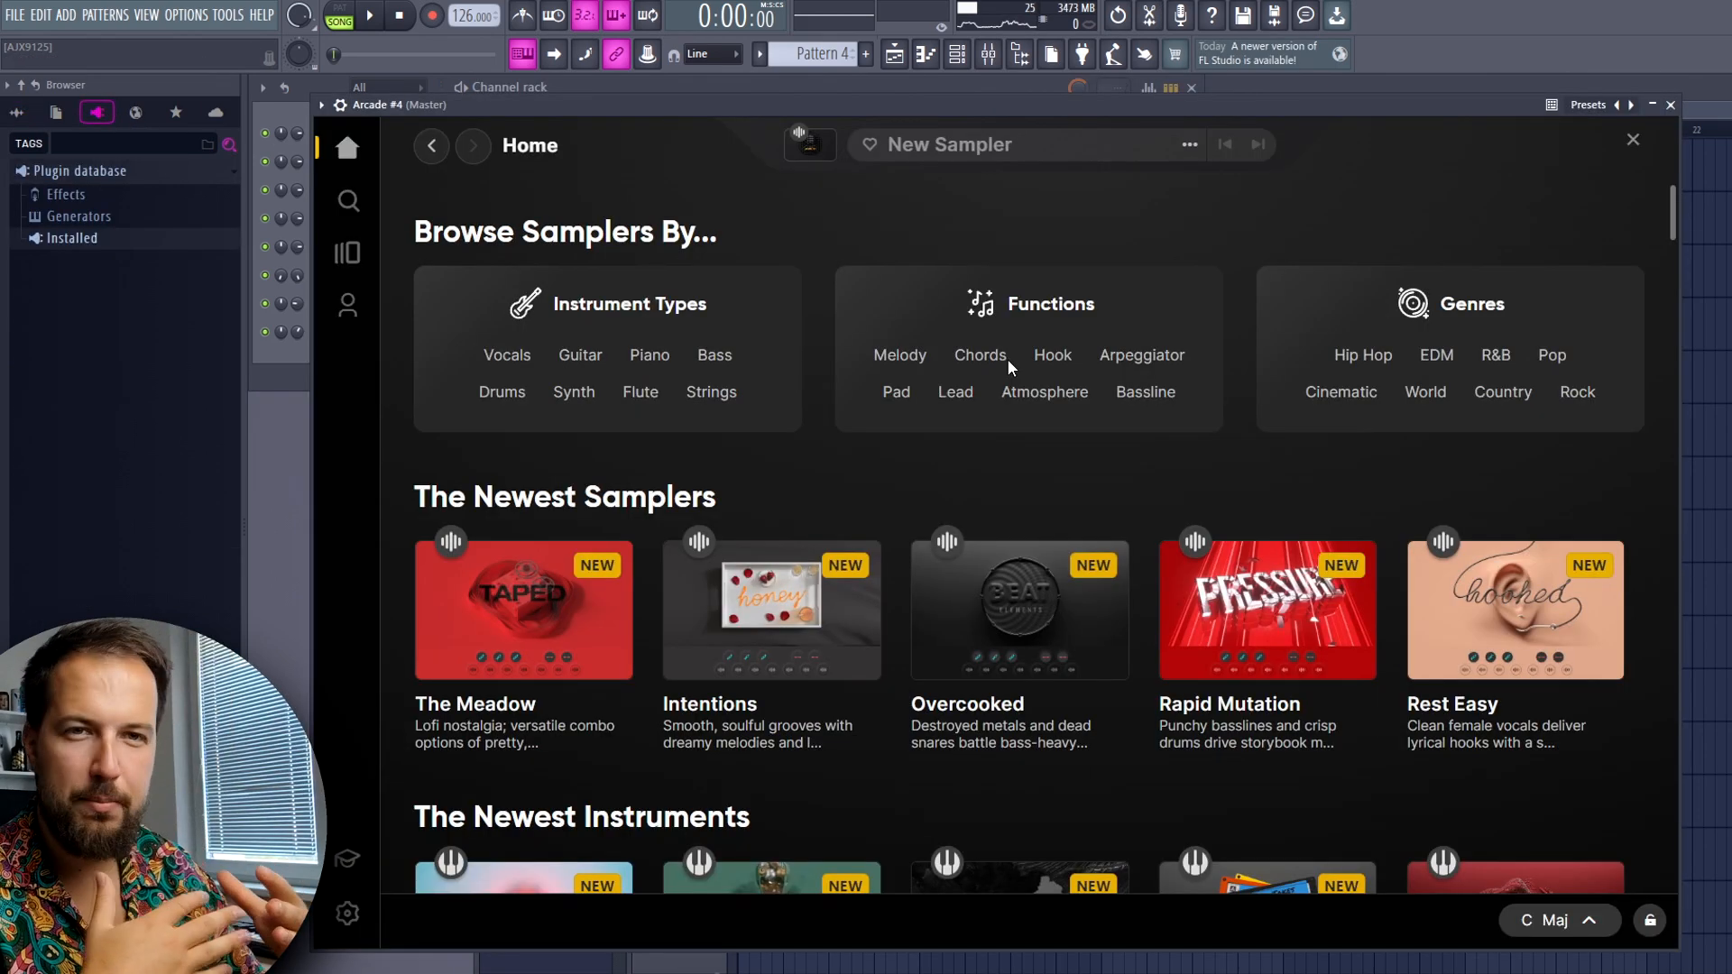
left_click(1006, 359)
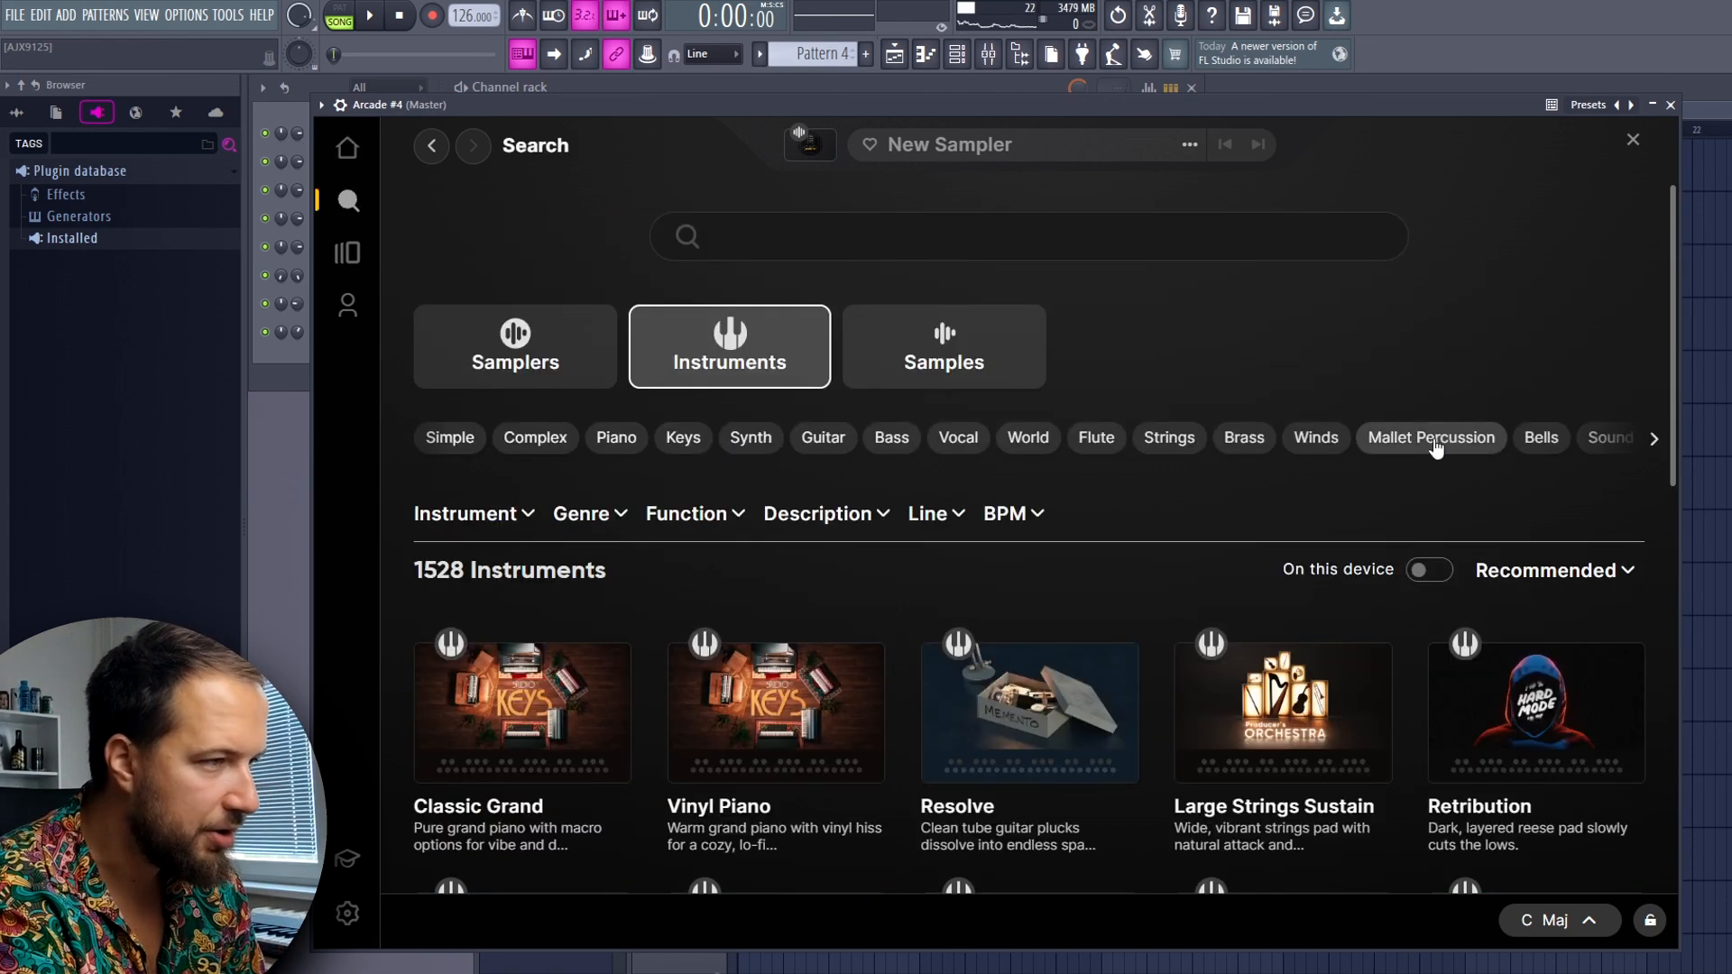
left_click(1430, 437)
Preview Fresh Xylo, Iced Out Pluck and Ferrous Raindrops, and load Ferrous Raindrops
left_click(437, 520)
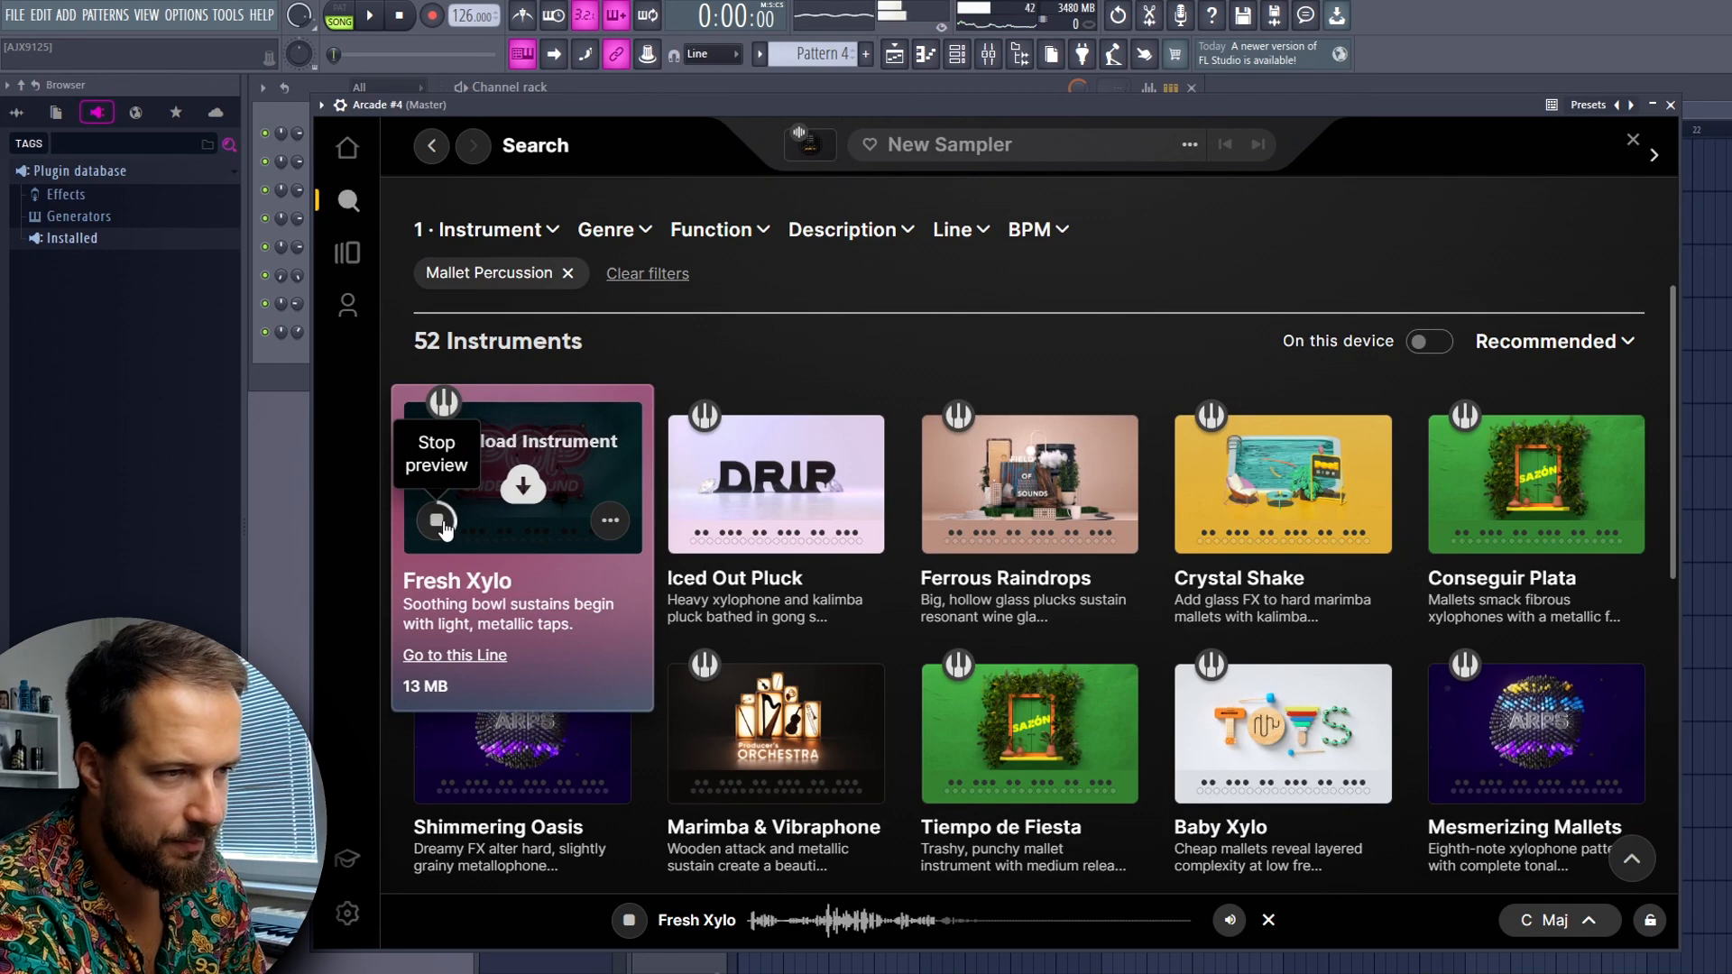
left_click(437, 521)
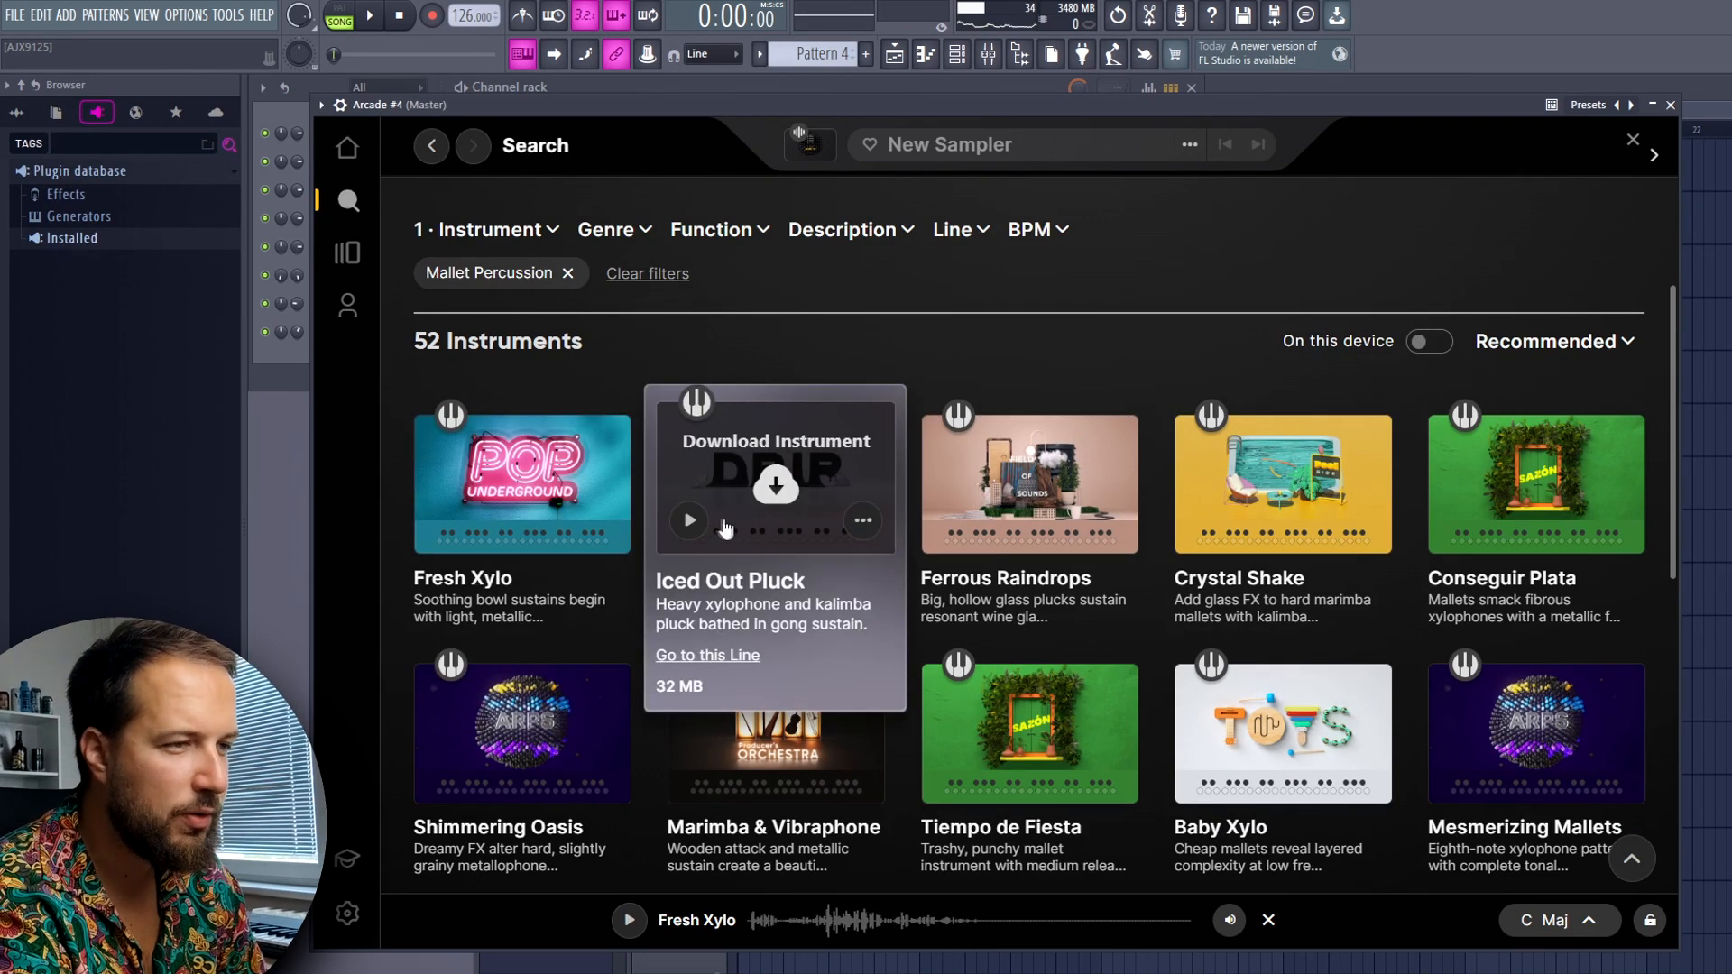
left_click(690, 522)
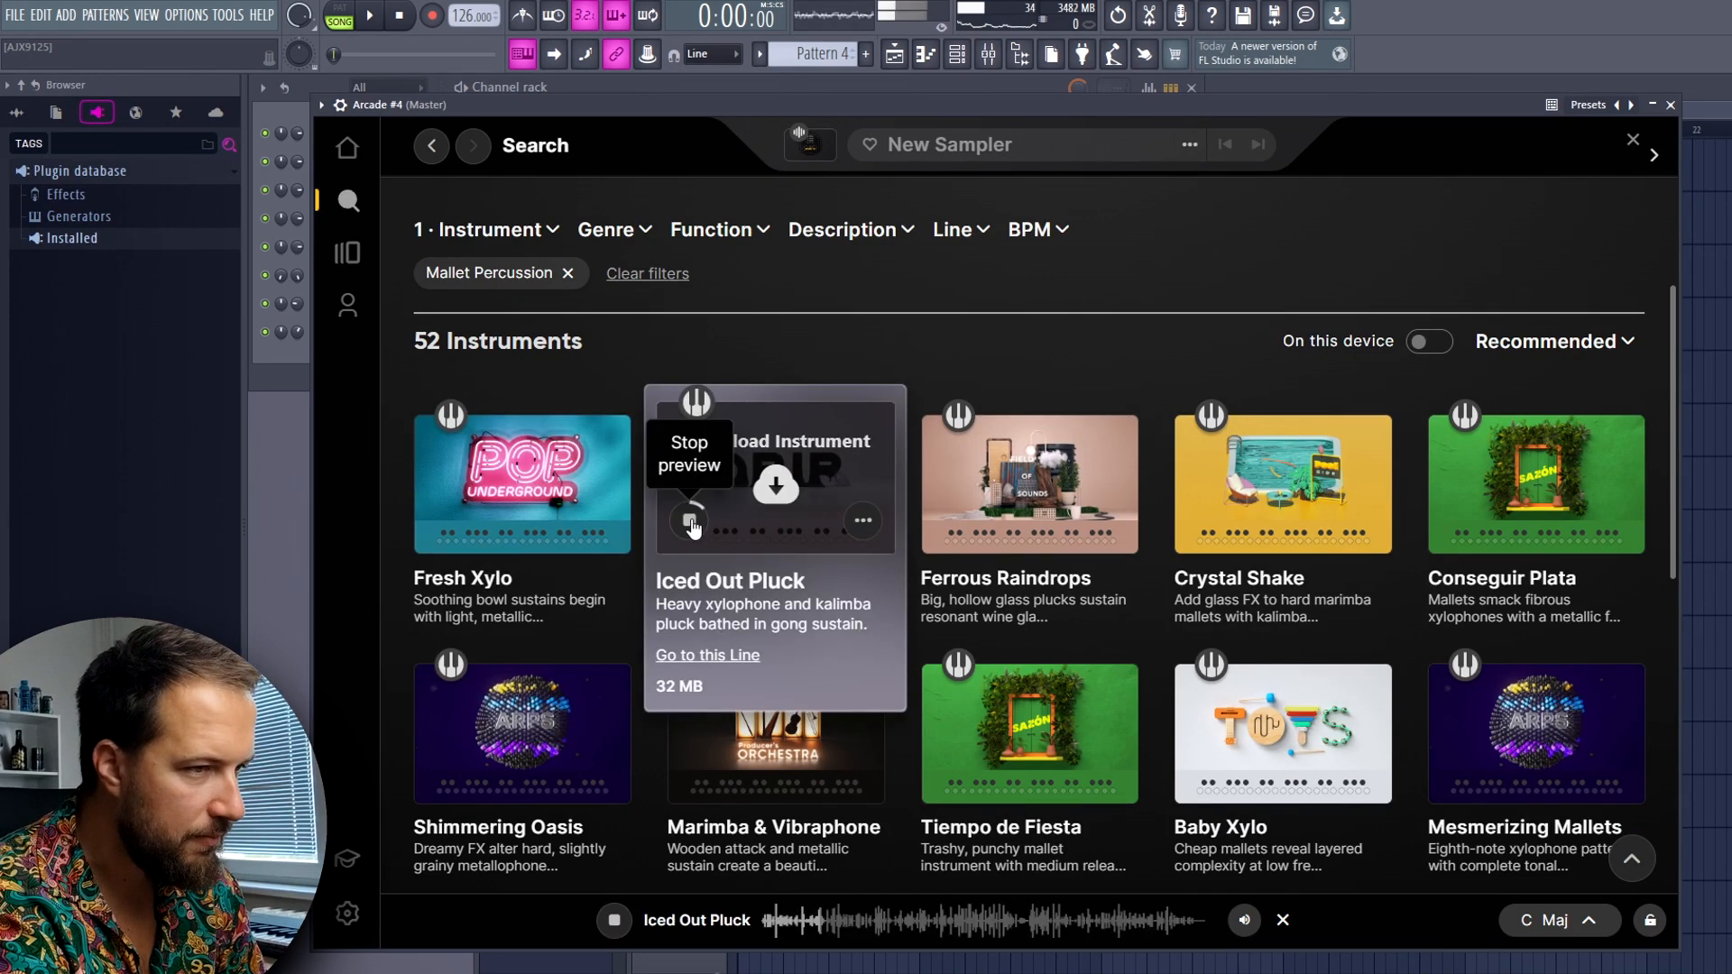
left_click(943, 523)
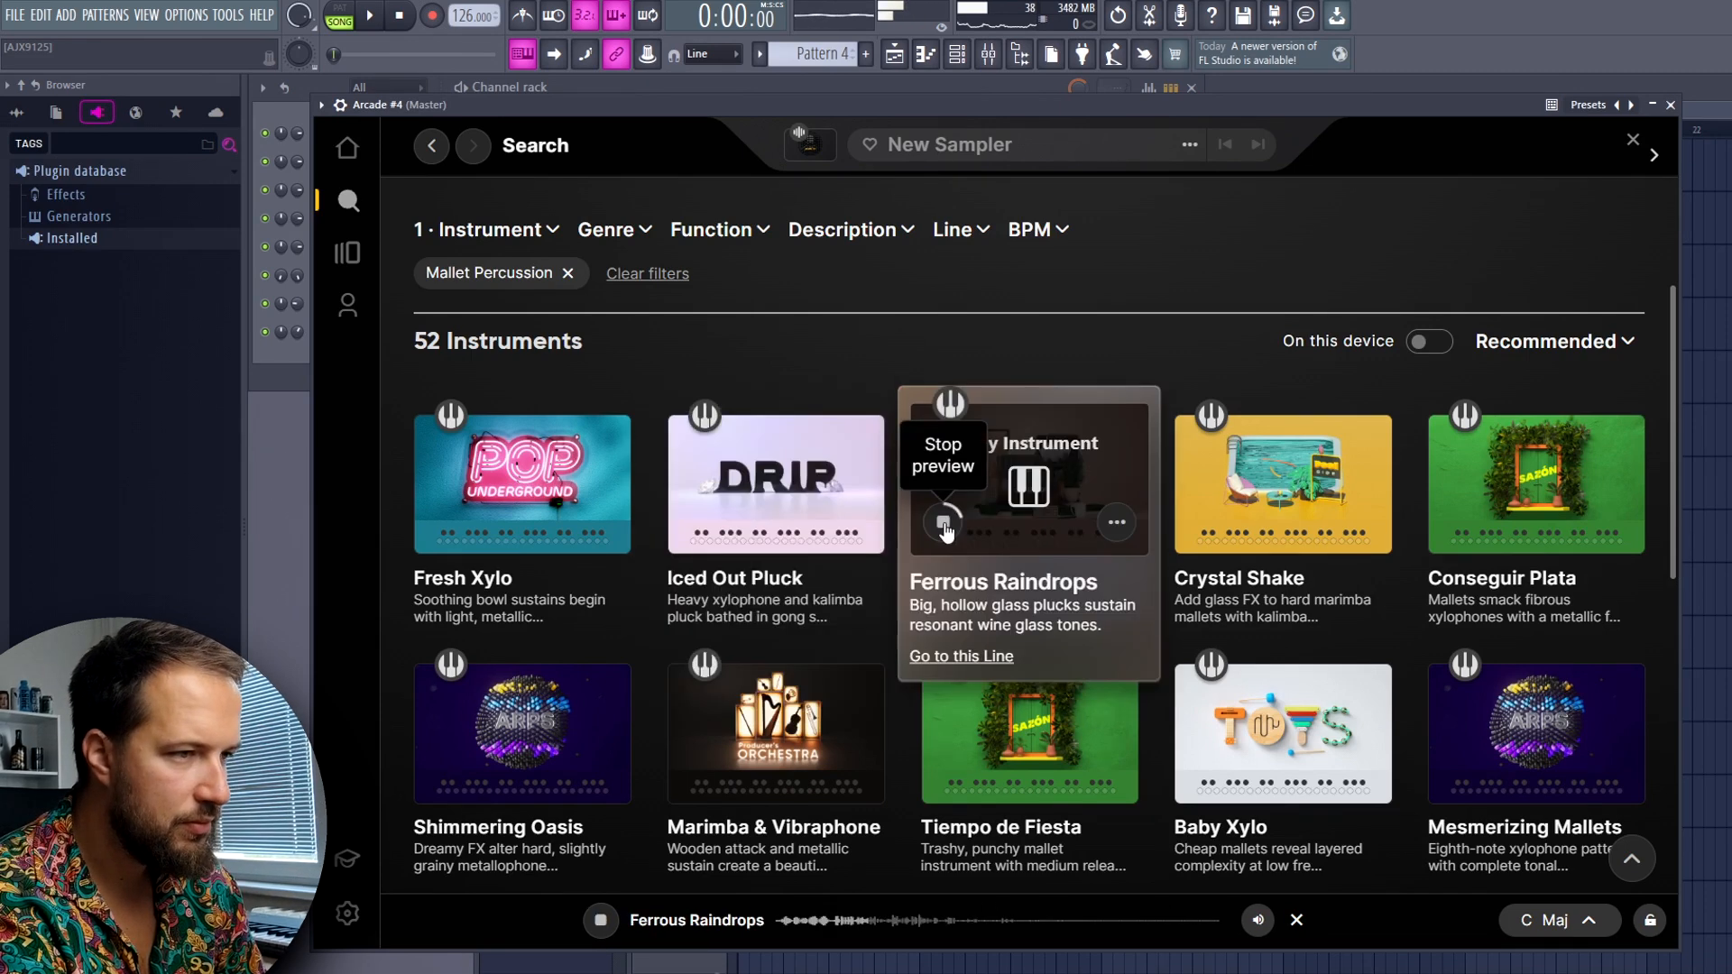
left_click(943, 523)
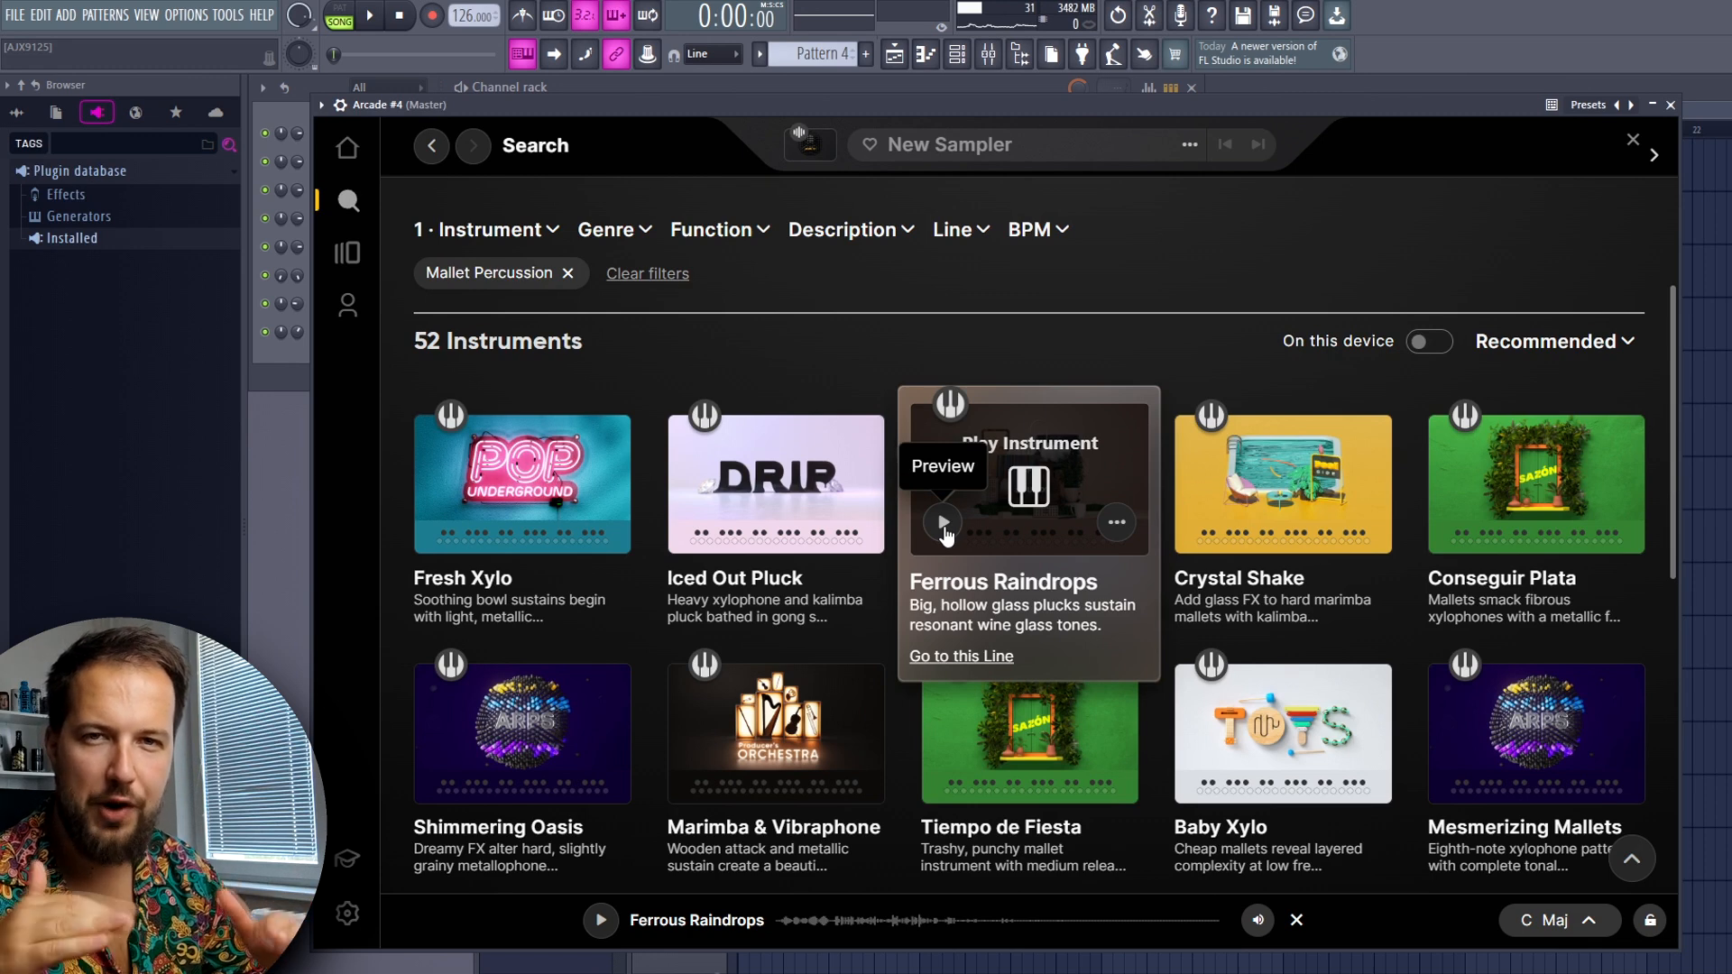
left_click(1031, 492)
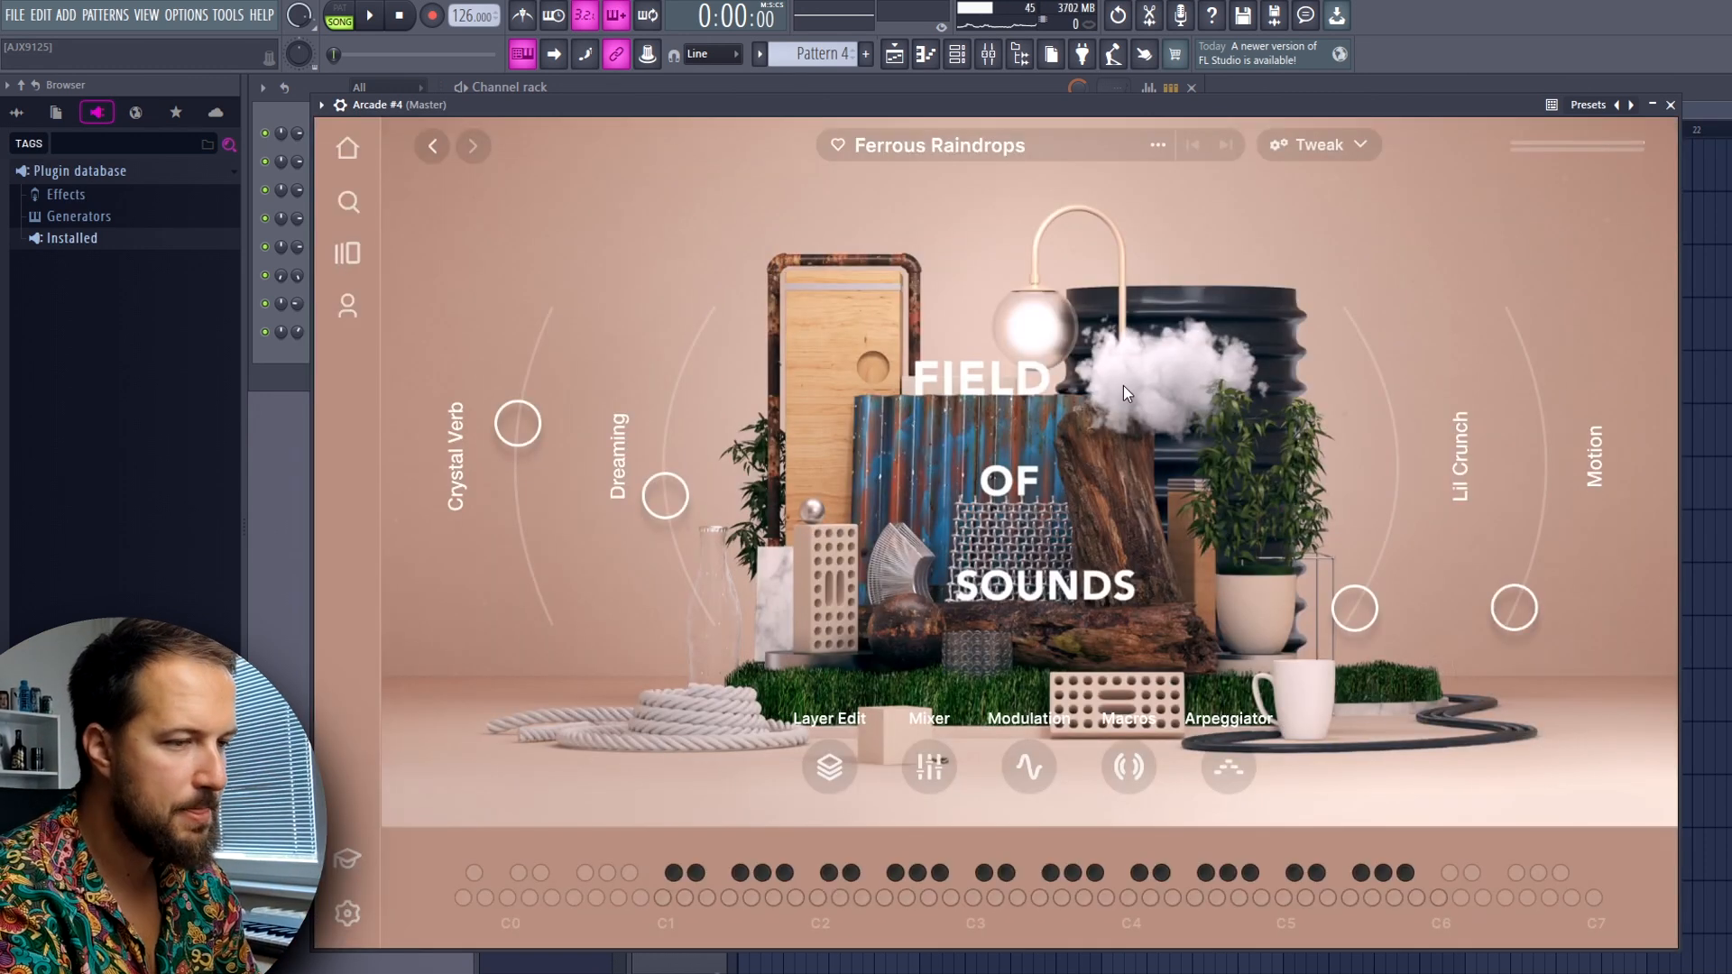
Lower Arcade #4's Crystal Verb macro close to its minimum and reduce its Dreaming macro
left_click_drag(517, 424, 540, 588)
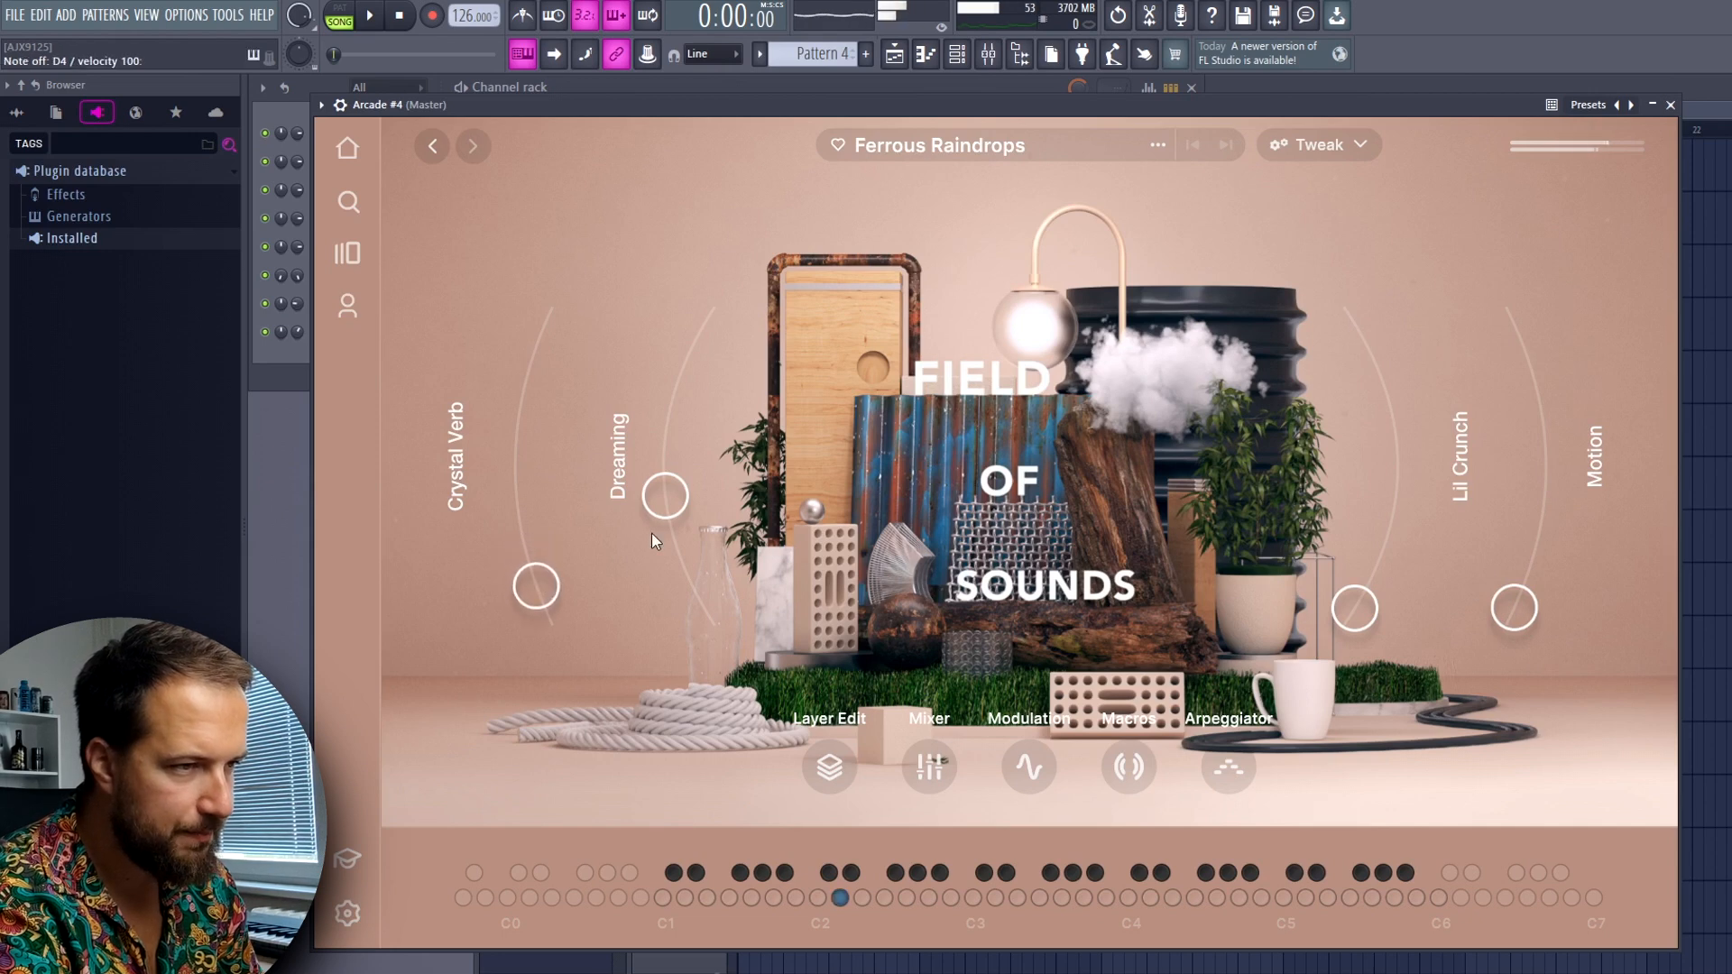
left_click_drag(669, 502, 679, 546)
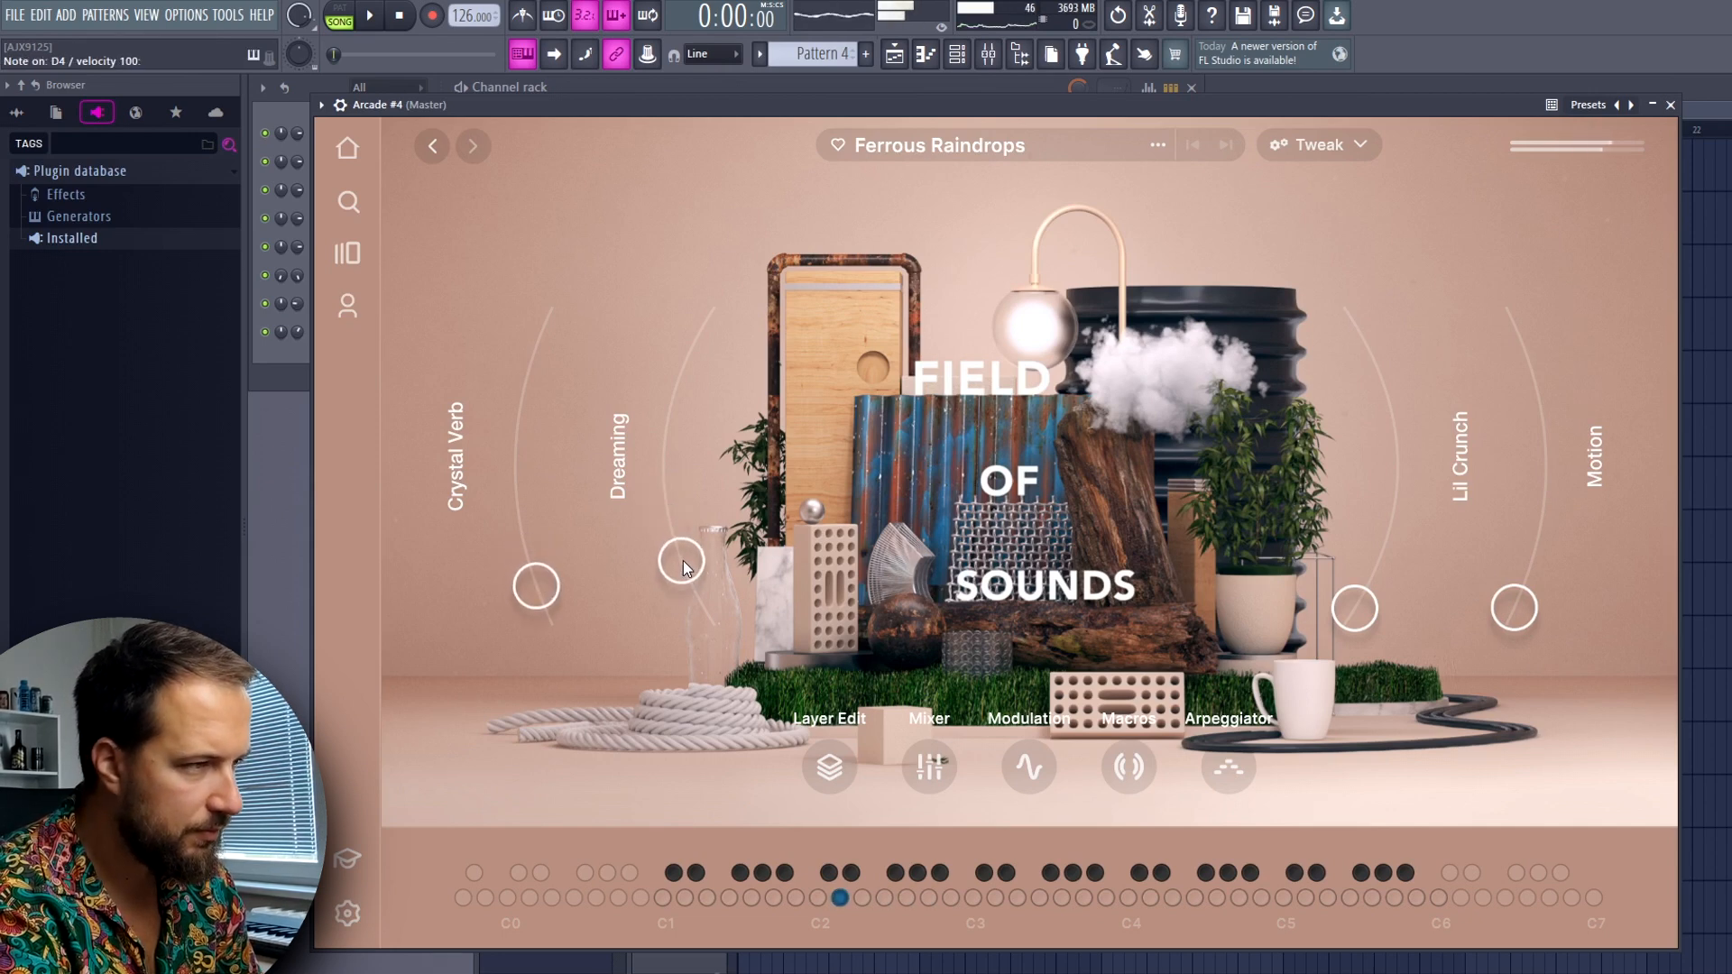
left_click(389, 245)
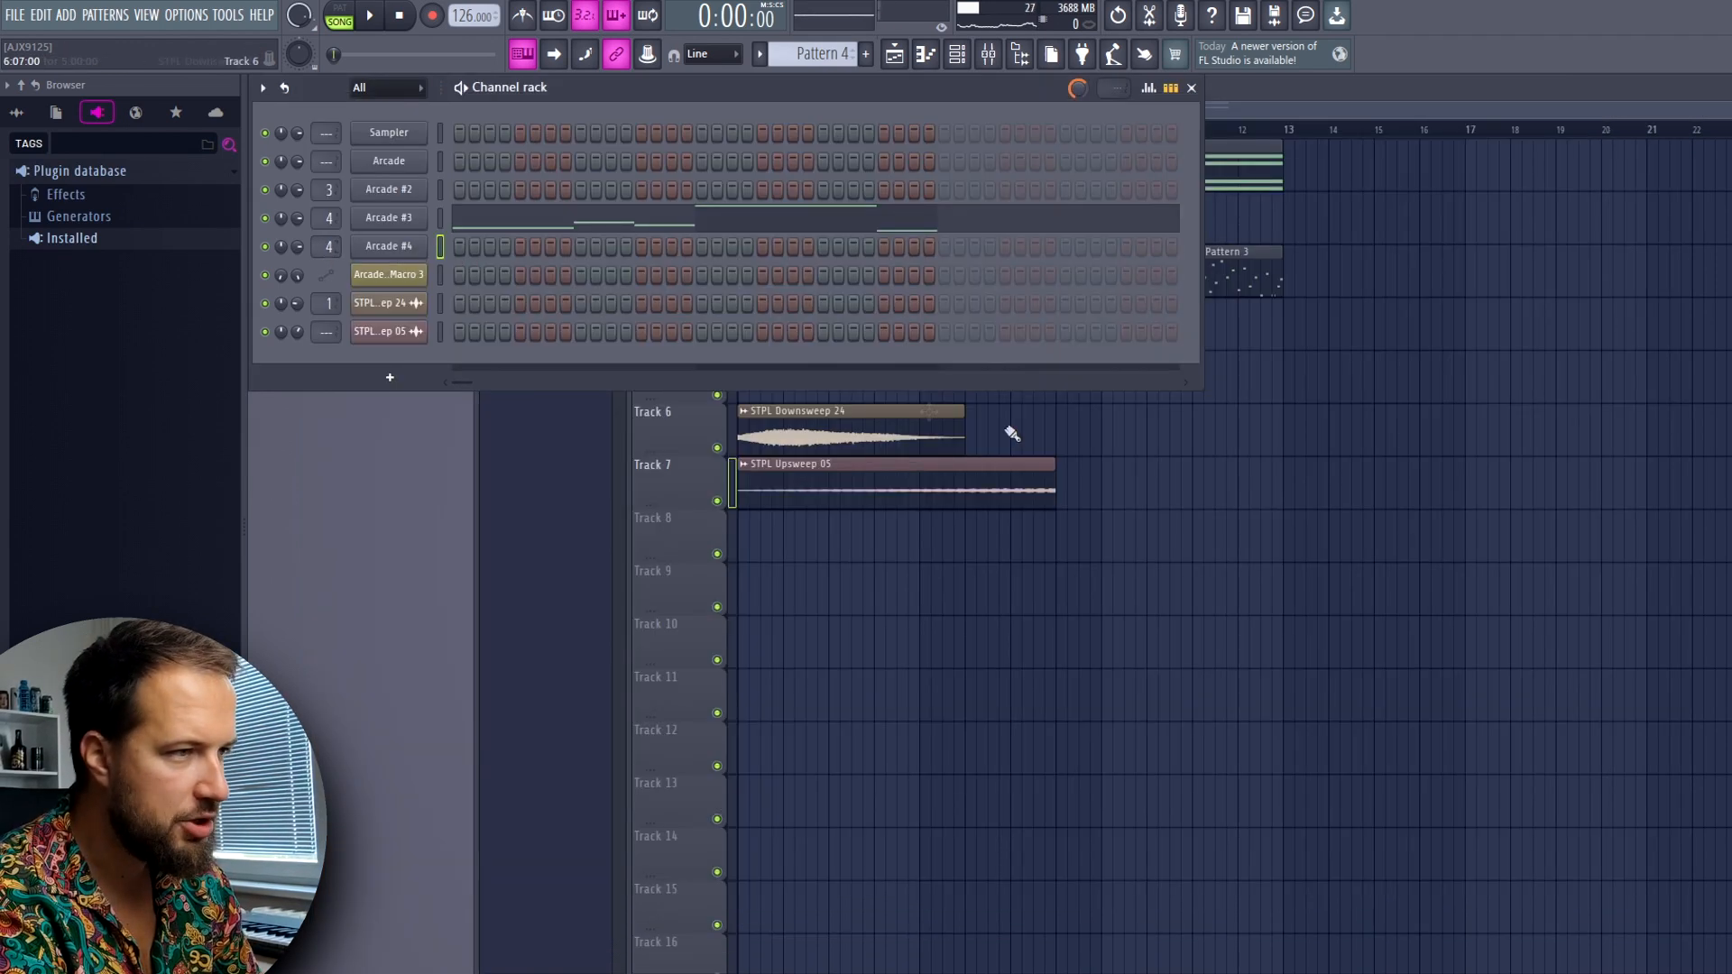
Place Pattern 5 at bar 9 on Track 5 and open Arcade #4's piano roll
left_click(1117, 396)
left_click(1109, 387)
right_click(1108, 383)
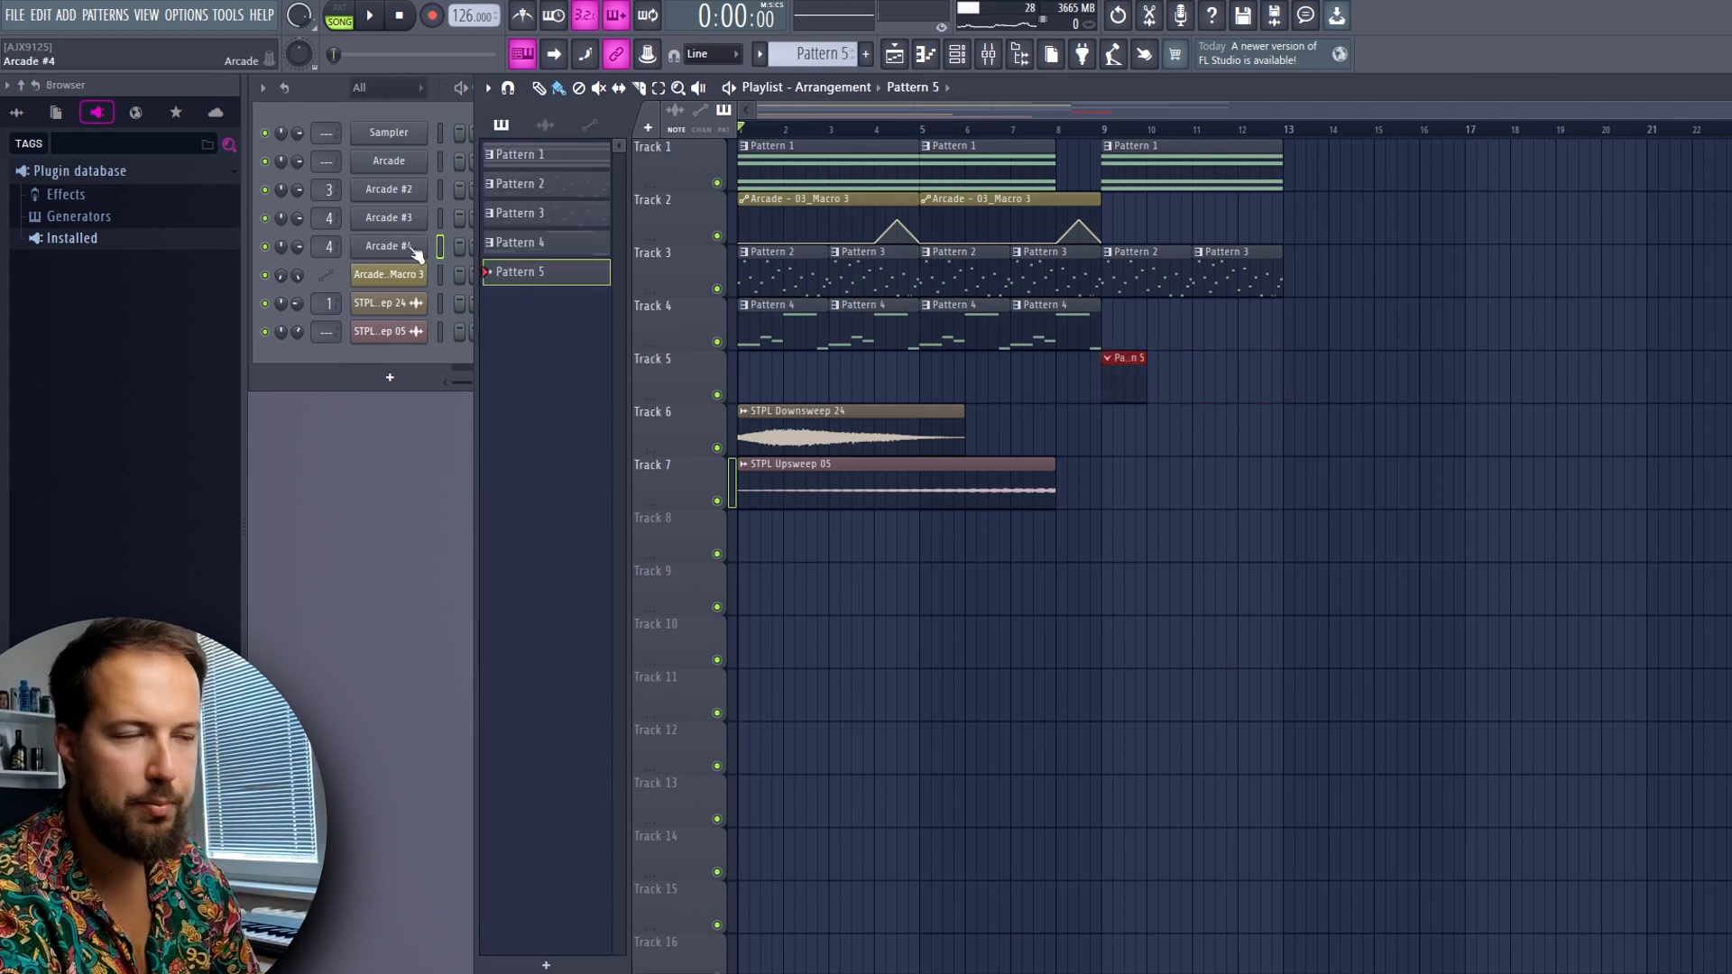
right_click(413, 251)
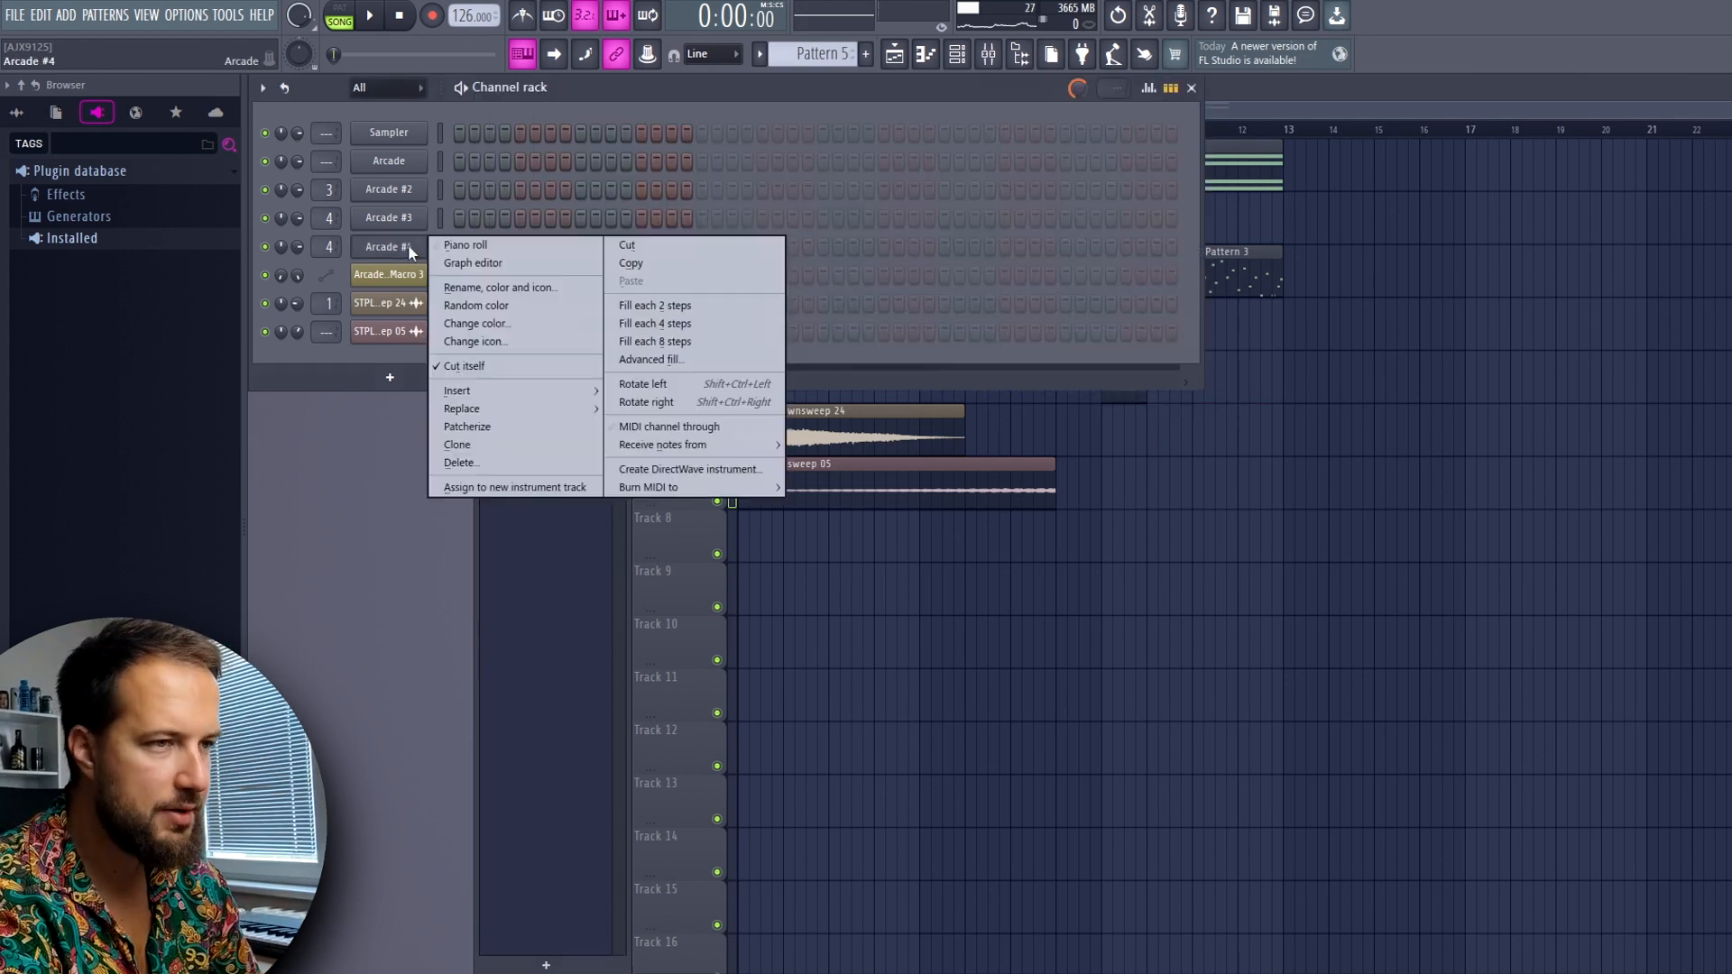
left_click(451, 245)
Write the start of the Arcade #4 melody with A5, C5, E5 and F5 notes in bar 1 and F5 notes opening bar 2
left_click(481, 385)
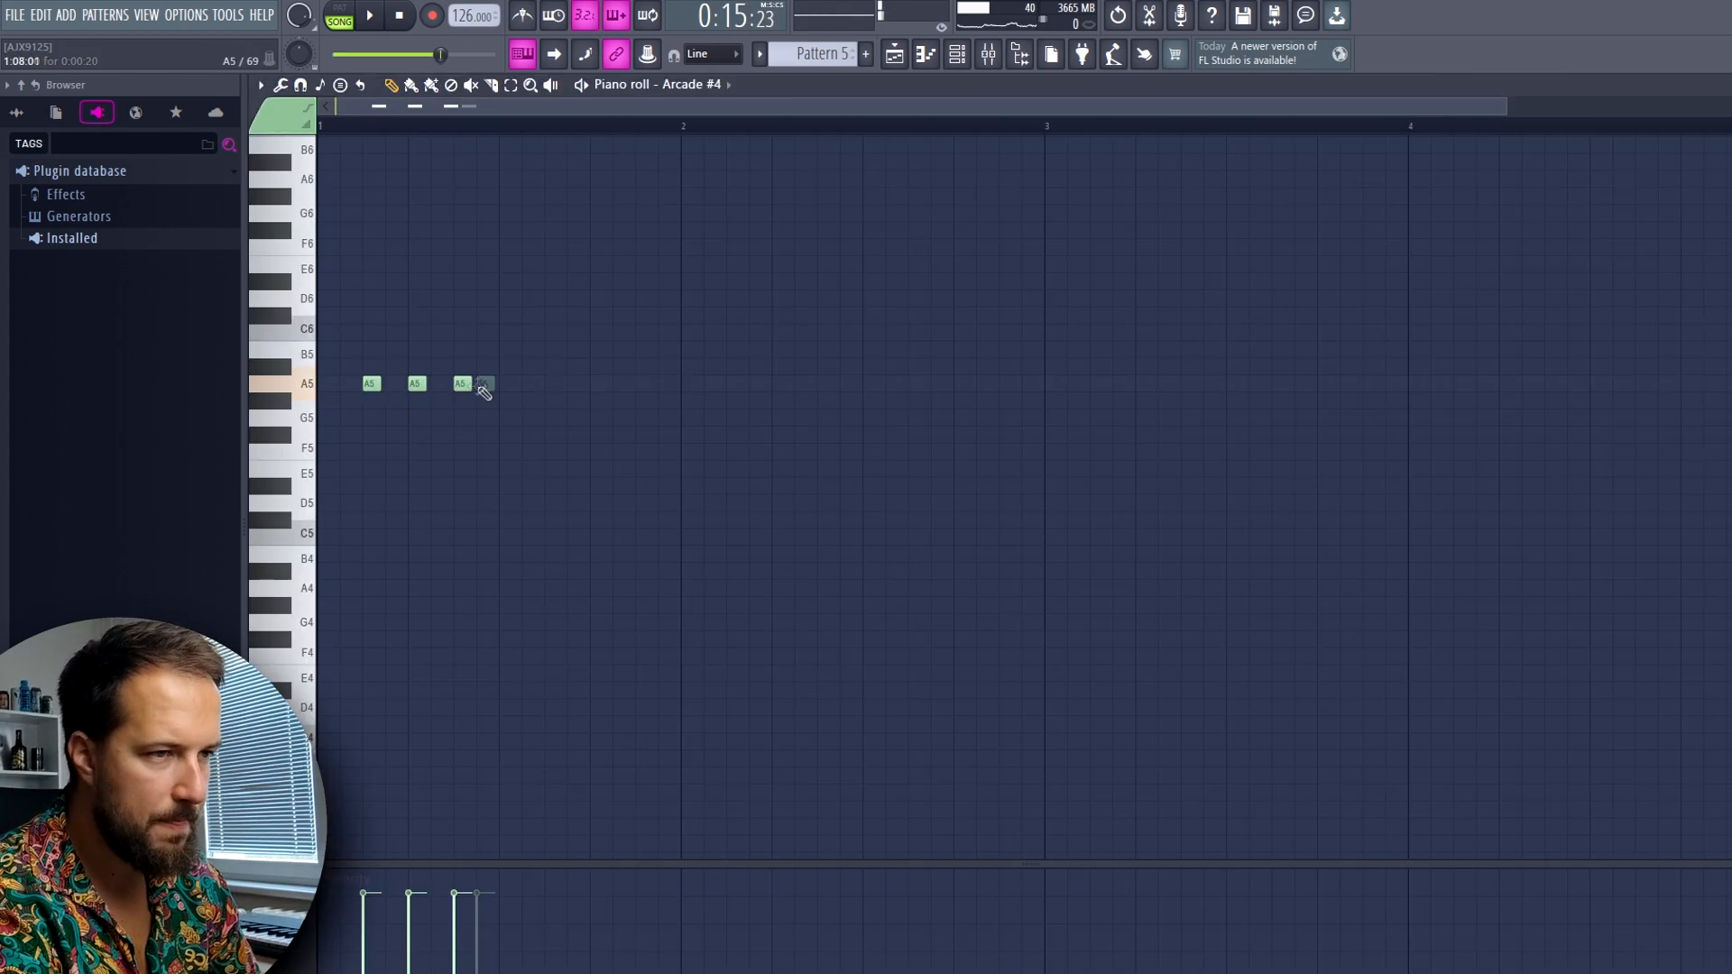
key("space")
key("space")
key("space")
right_click(462, 385)
left_click(505, 387)
key("space")
key("space")
key("ctrl+a")
left_click(638, 452)
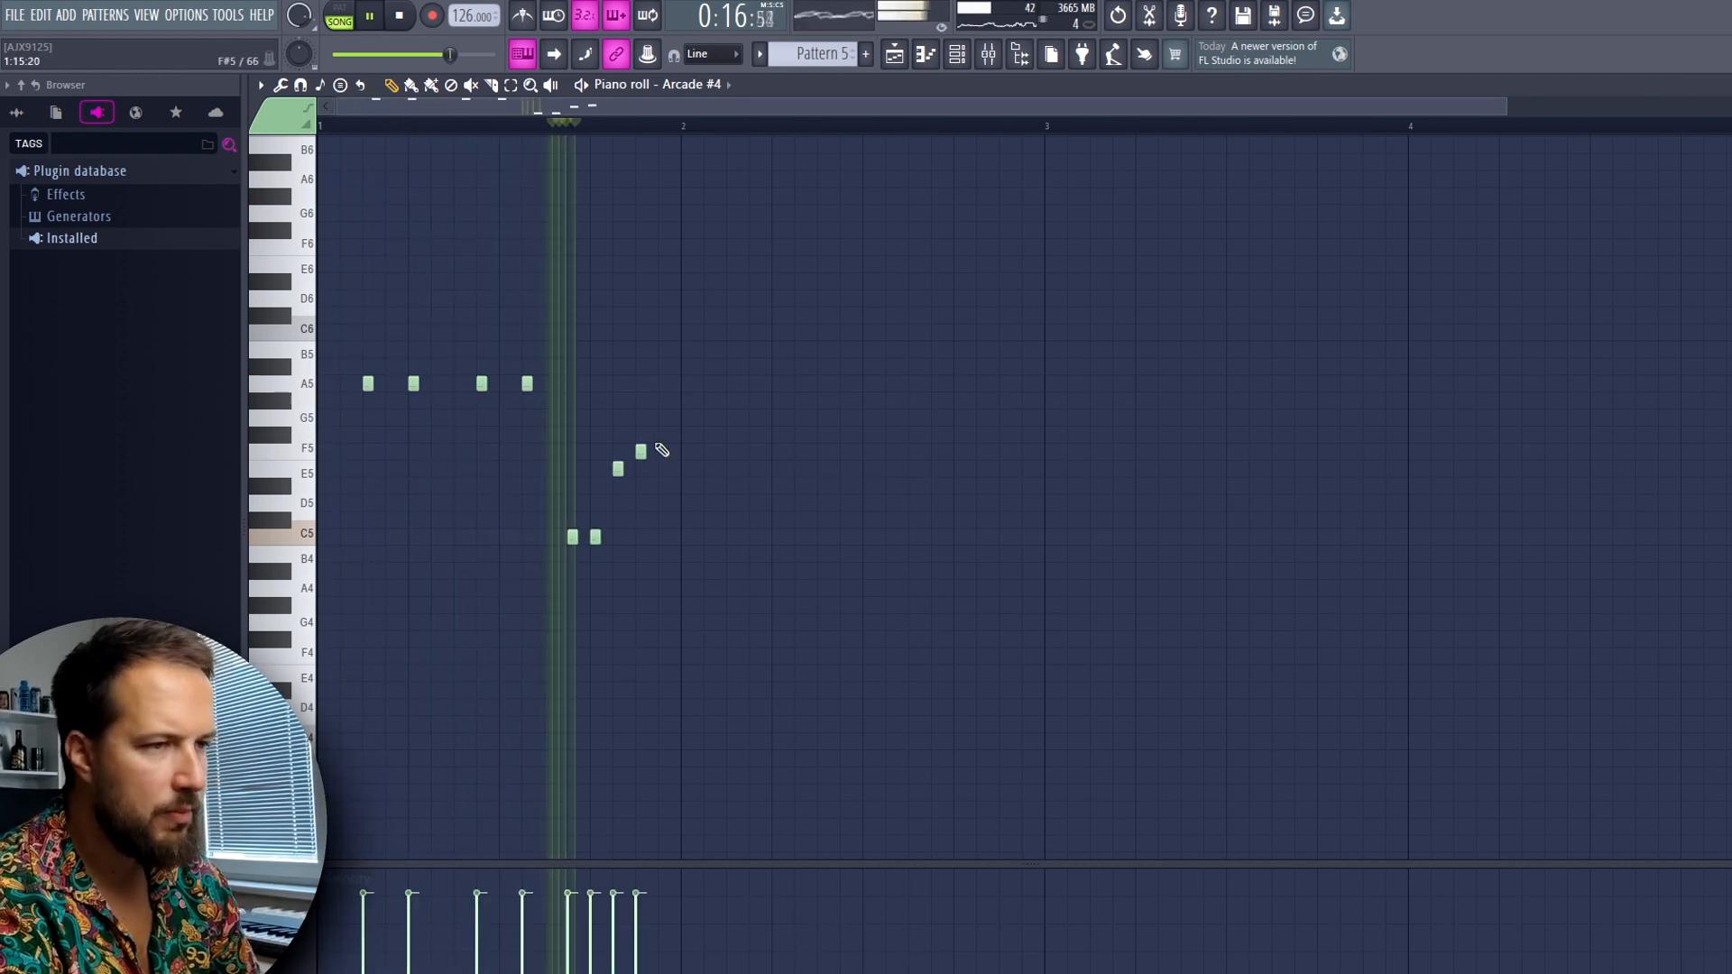
left_click(685, 452)
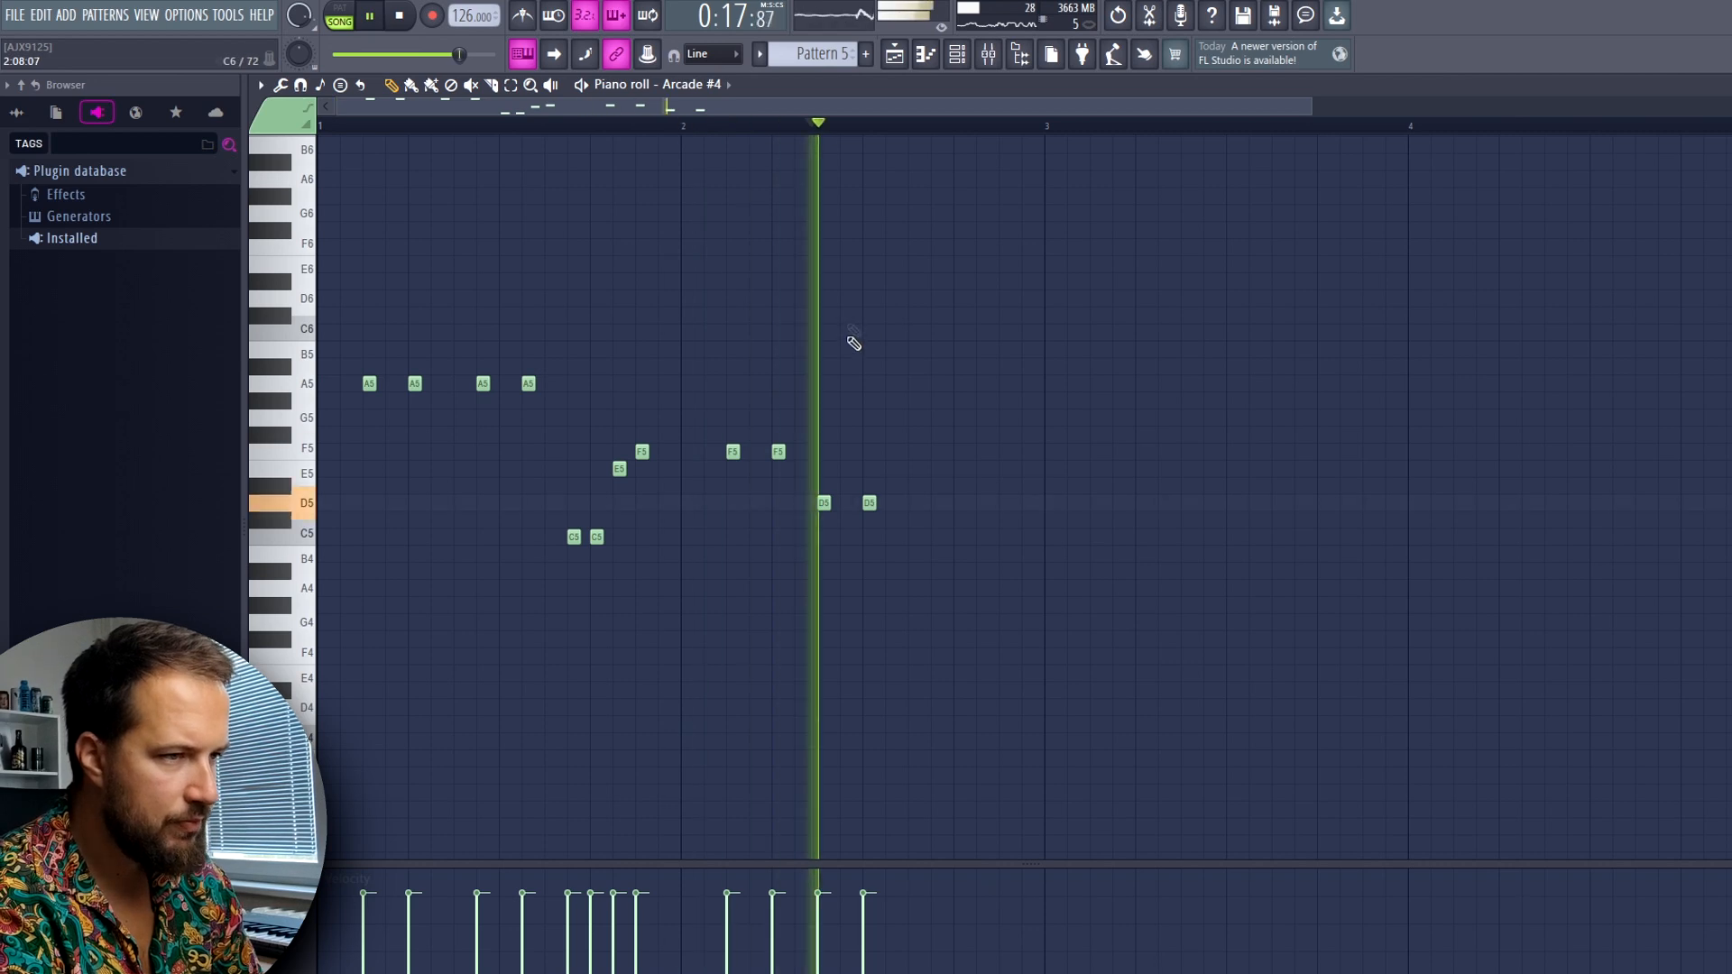
Shift the D5 pair in bar 2 slightly later and finish the melody with C5, D5 and C5 notes
right_click(824, 503)
left_click_drag(869, 504, 847, 504)
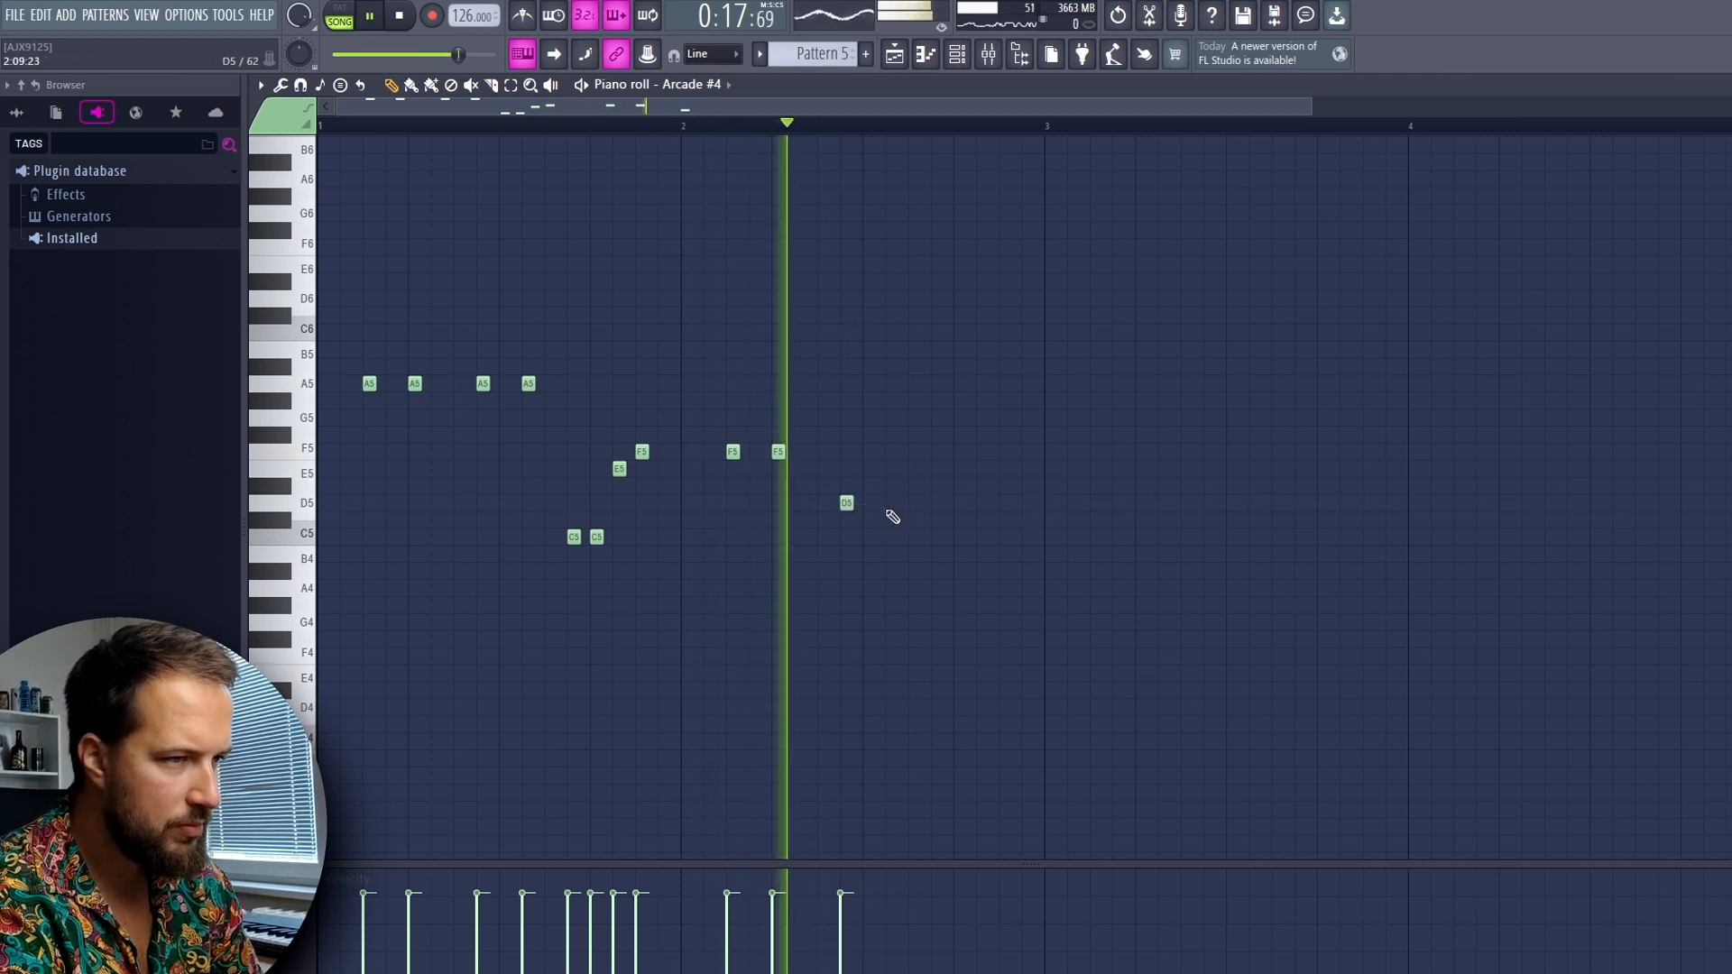
key("space")
left_click(893, 503)
left_click(914, 538)
key("space")
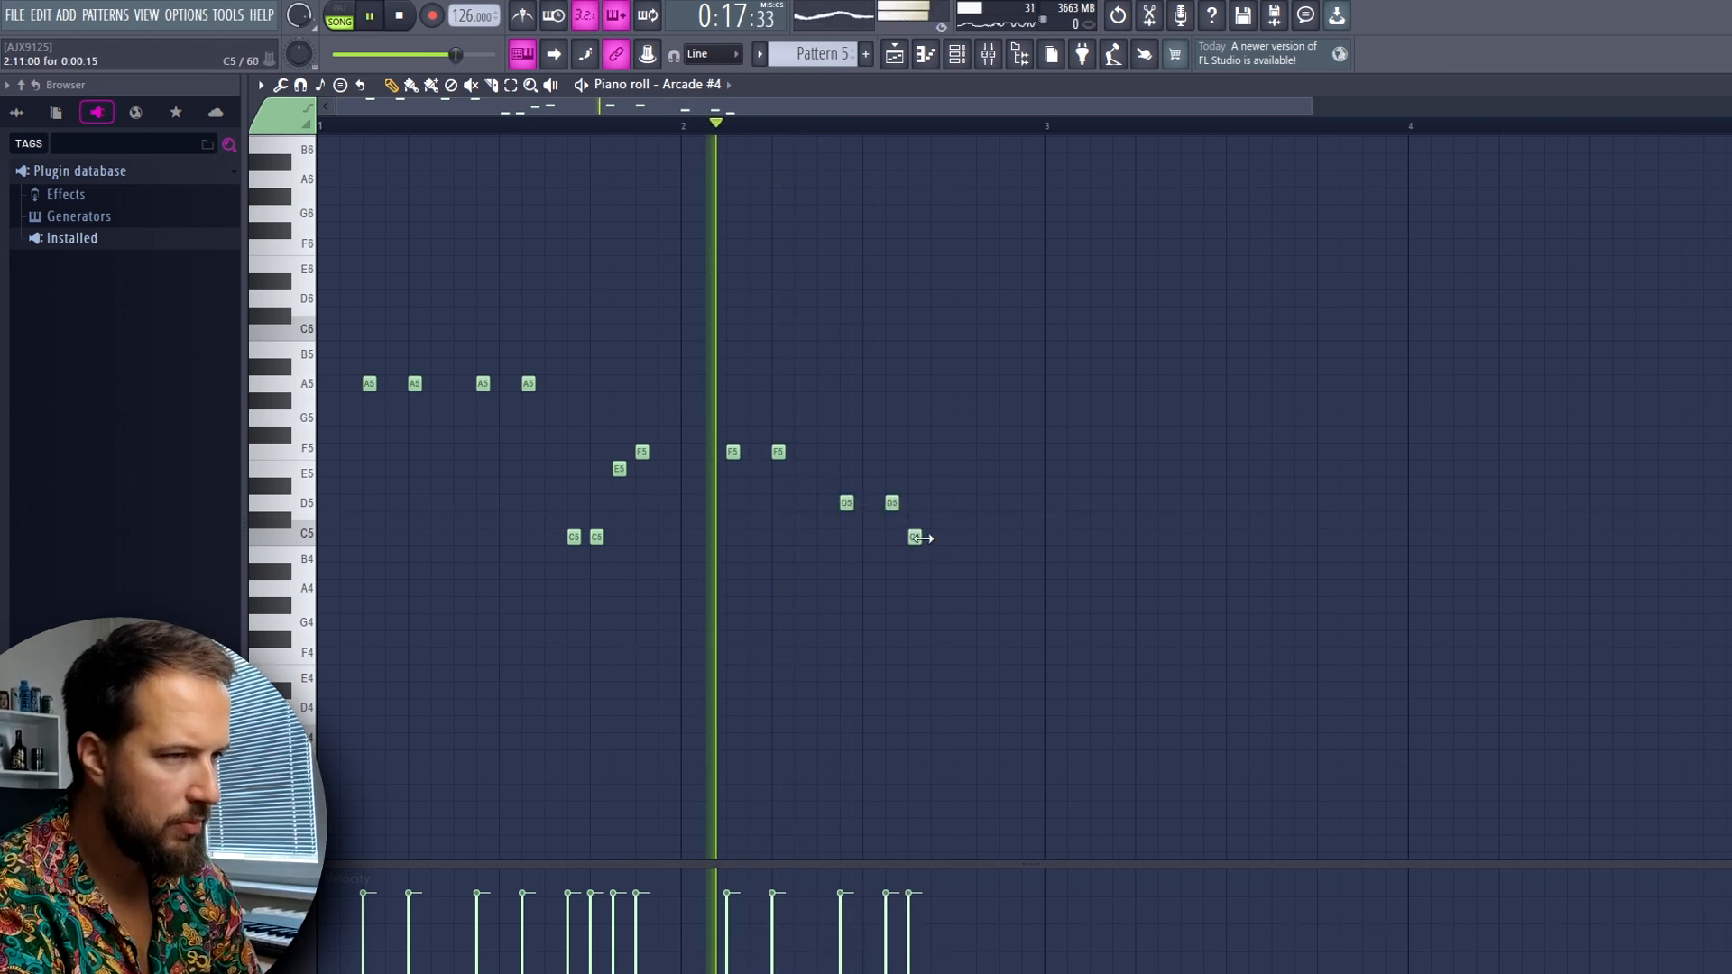
right_click(915, 538)
left_click(937, 538)
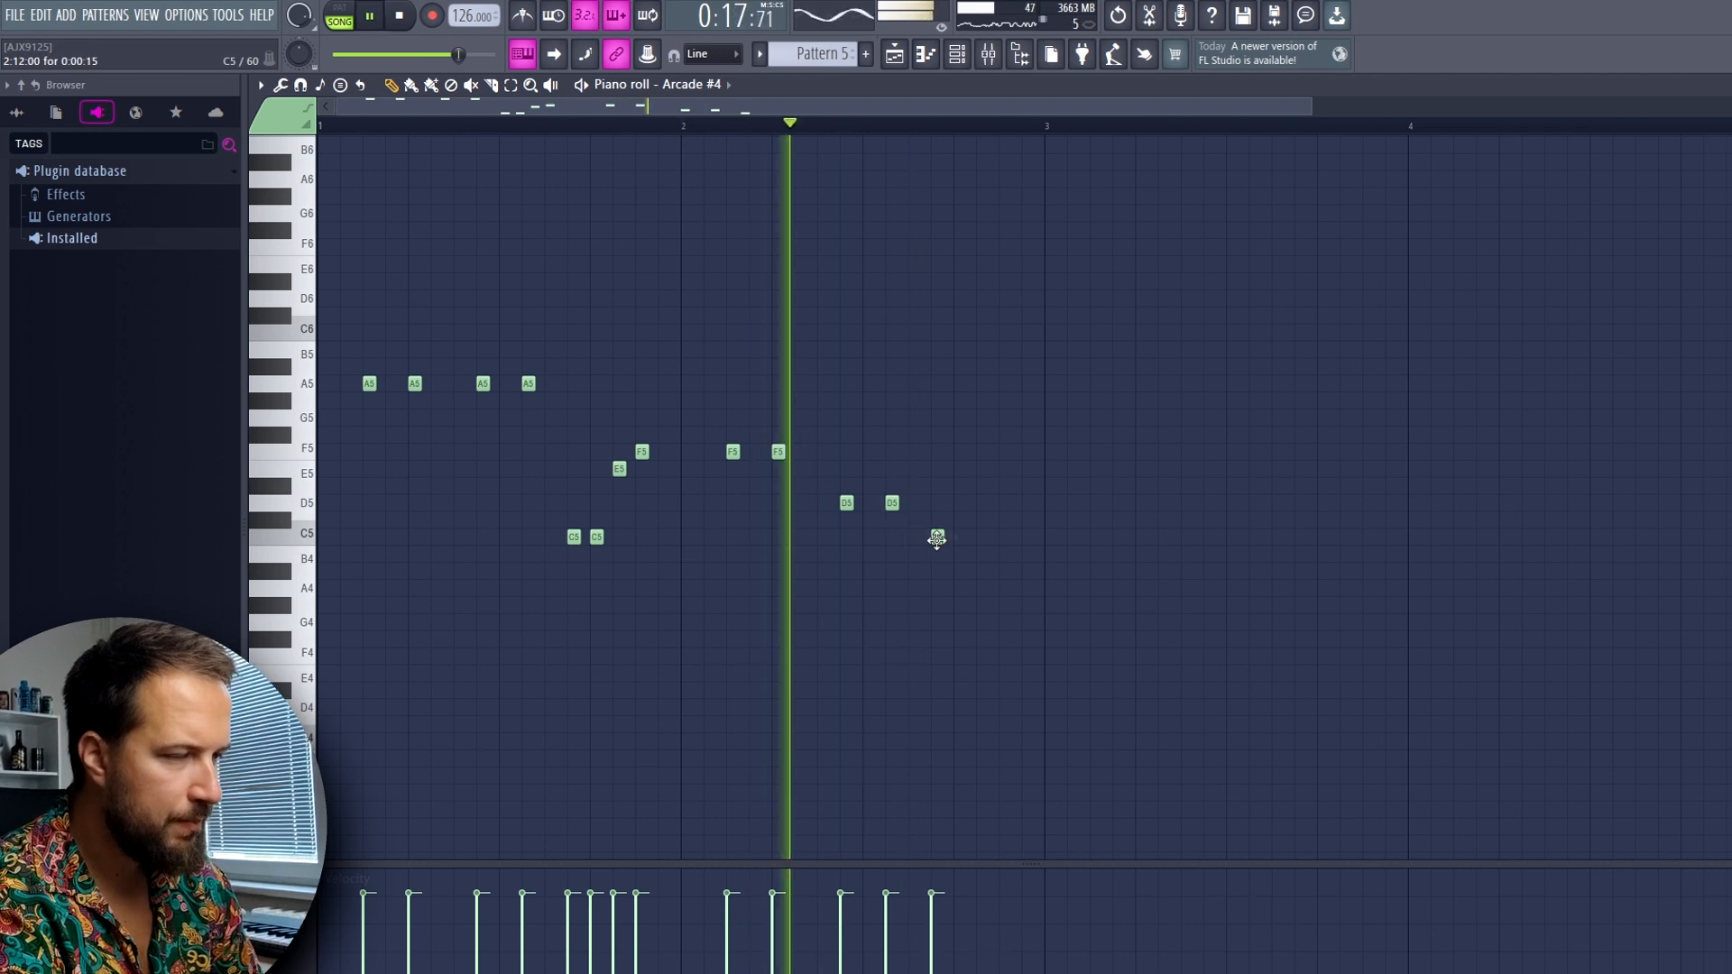
key("space")
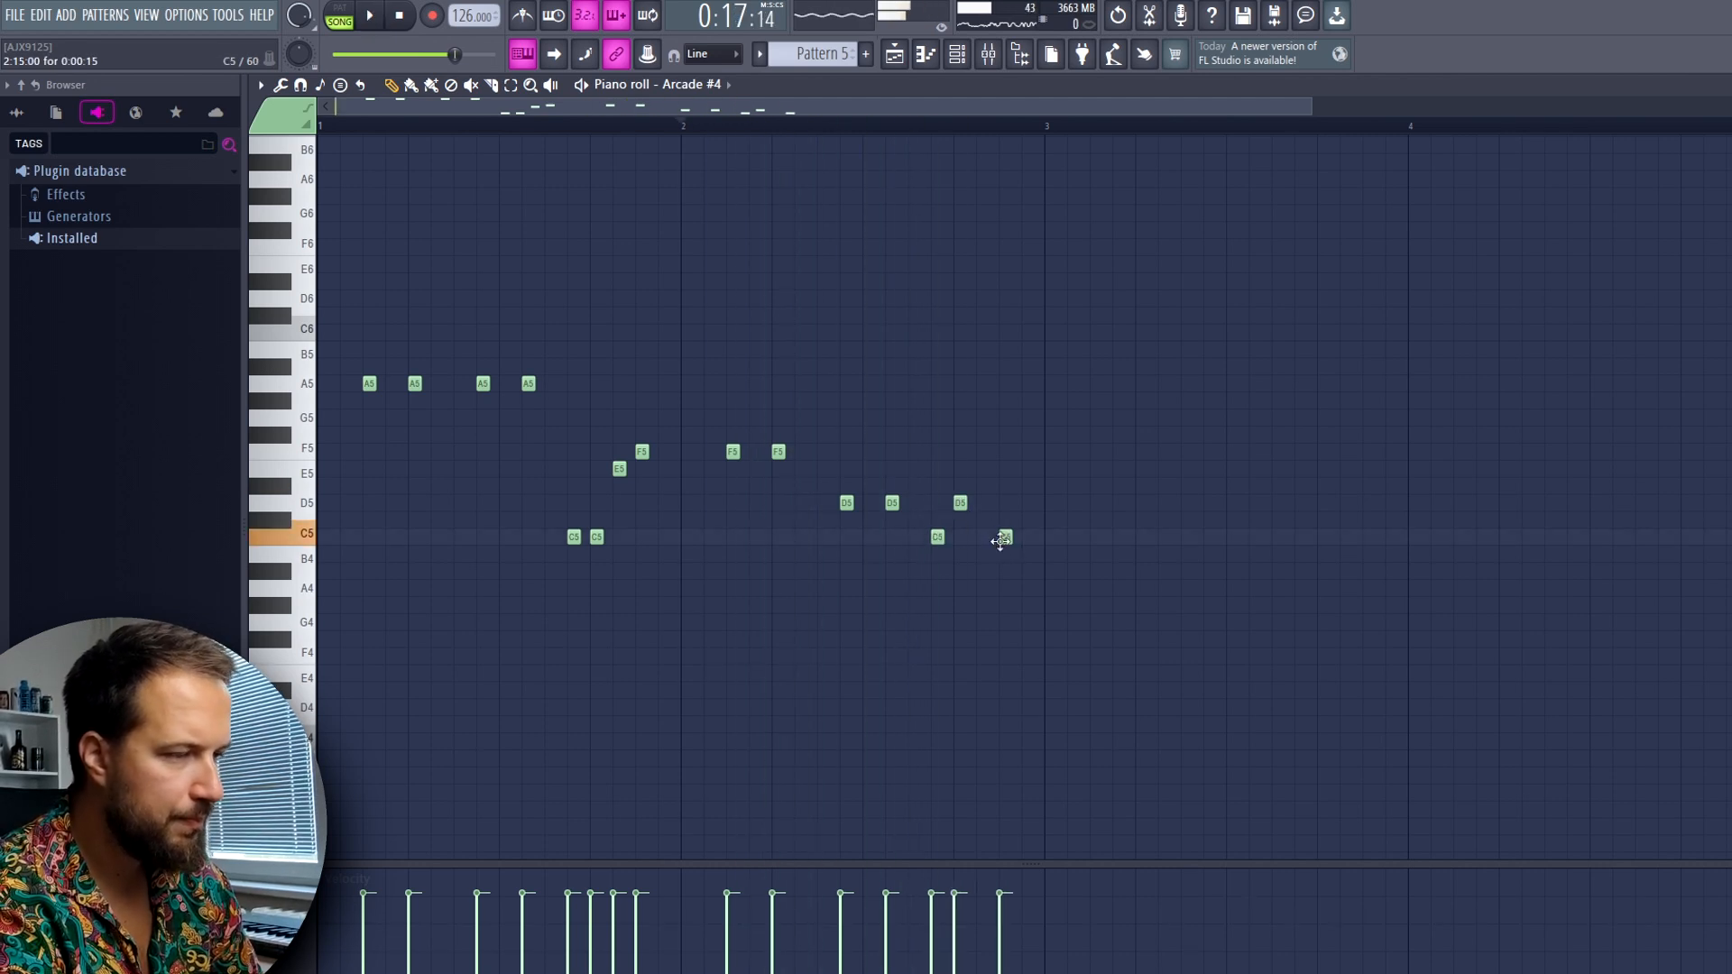
key("space")
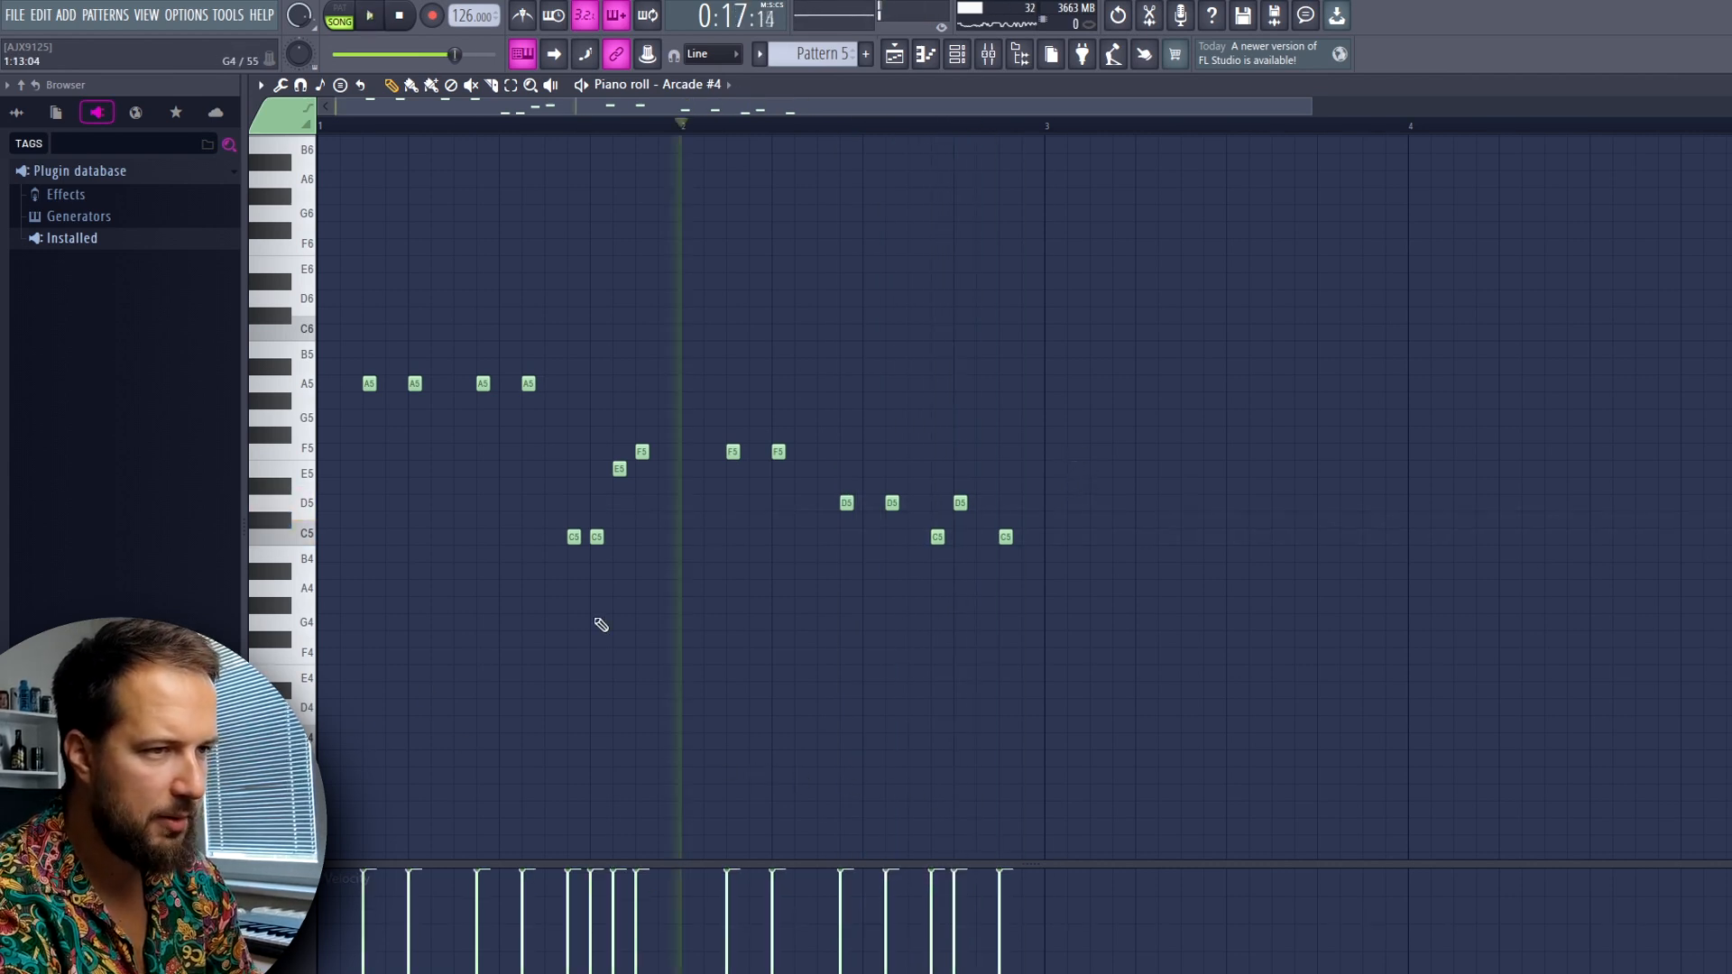
Repeat Pattern 5 at bar 11 on Track 5 and adjust Arcade #4's channel setting during playback
key("space")
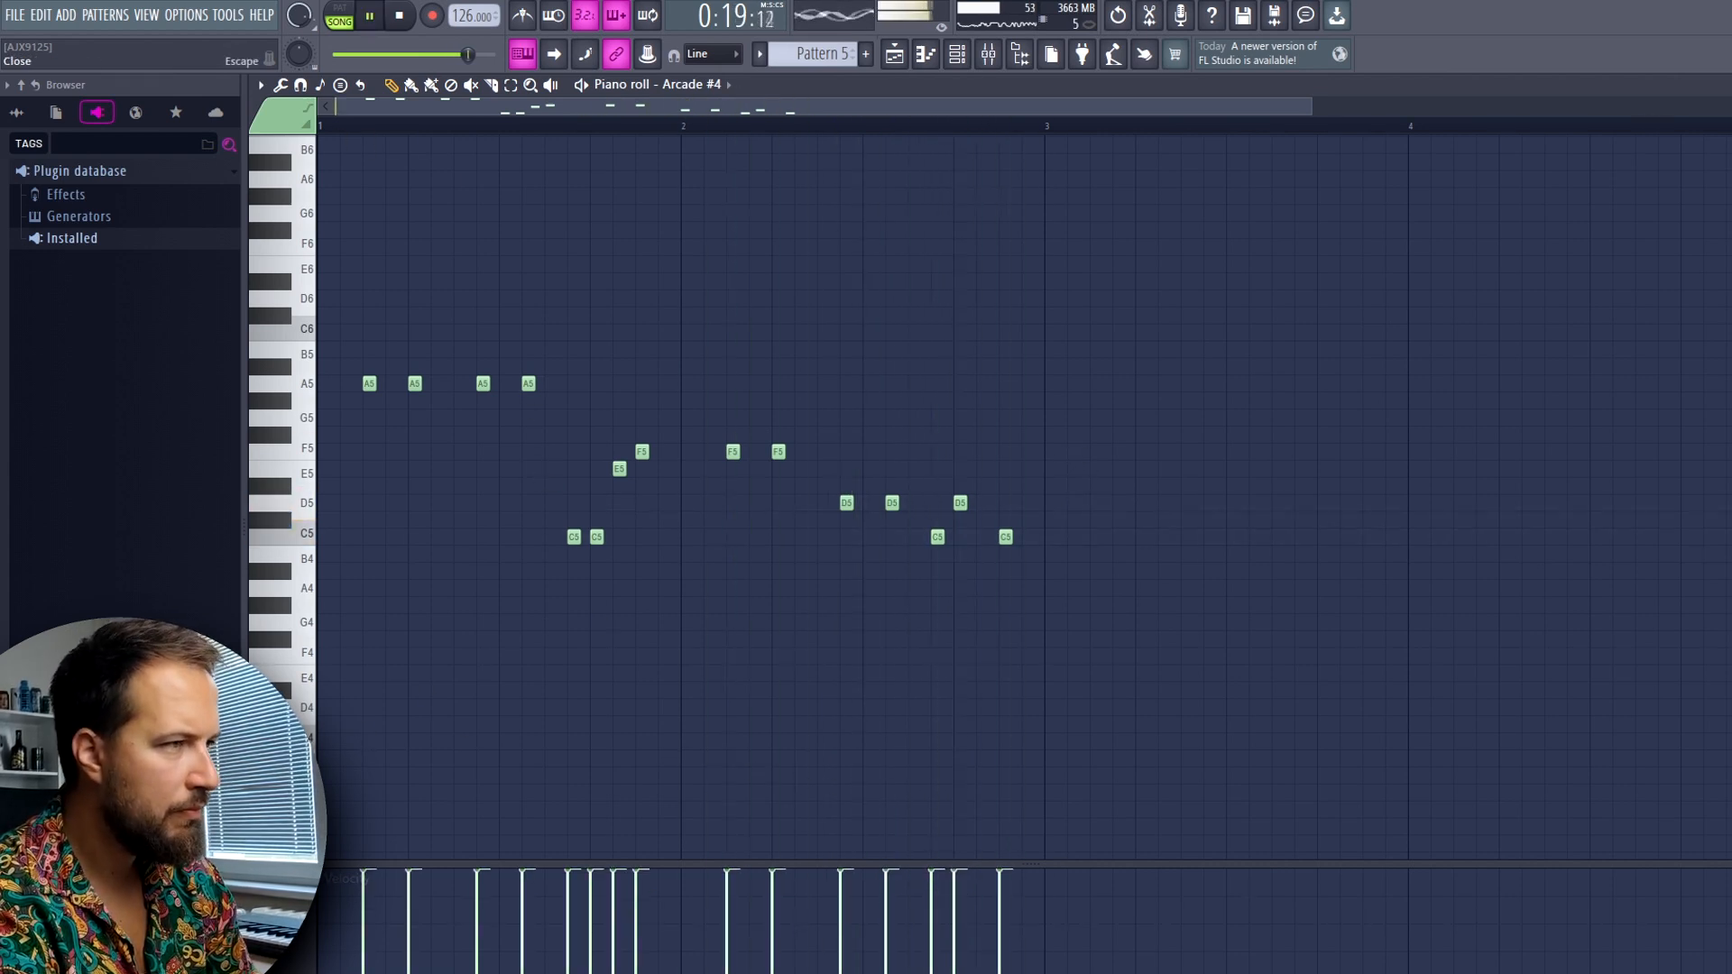
left_click(1723, 85)
key("space")
left_click(1205, 377)
left_click(1110, 128)
key("space")
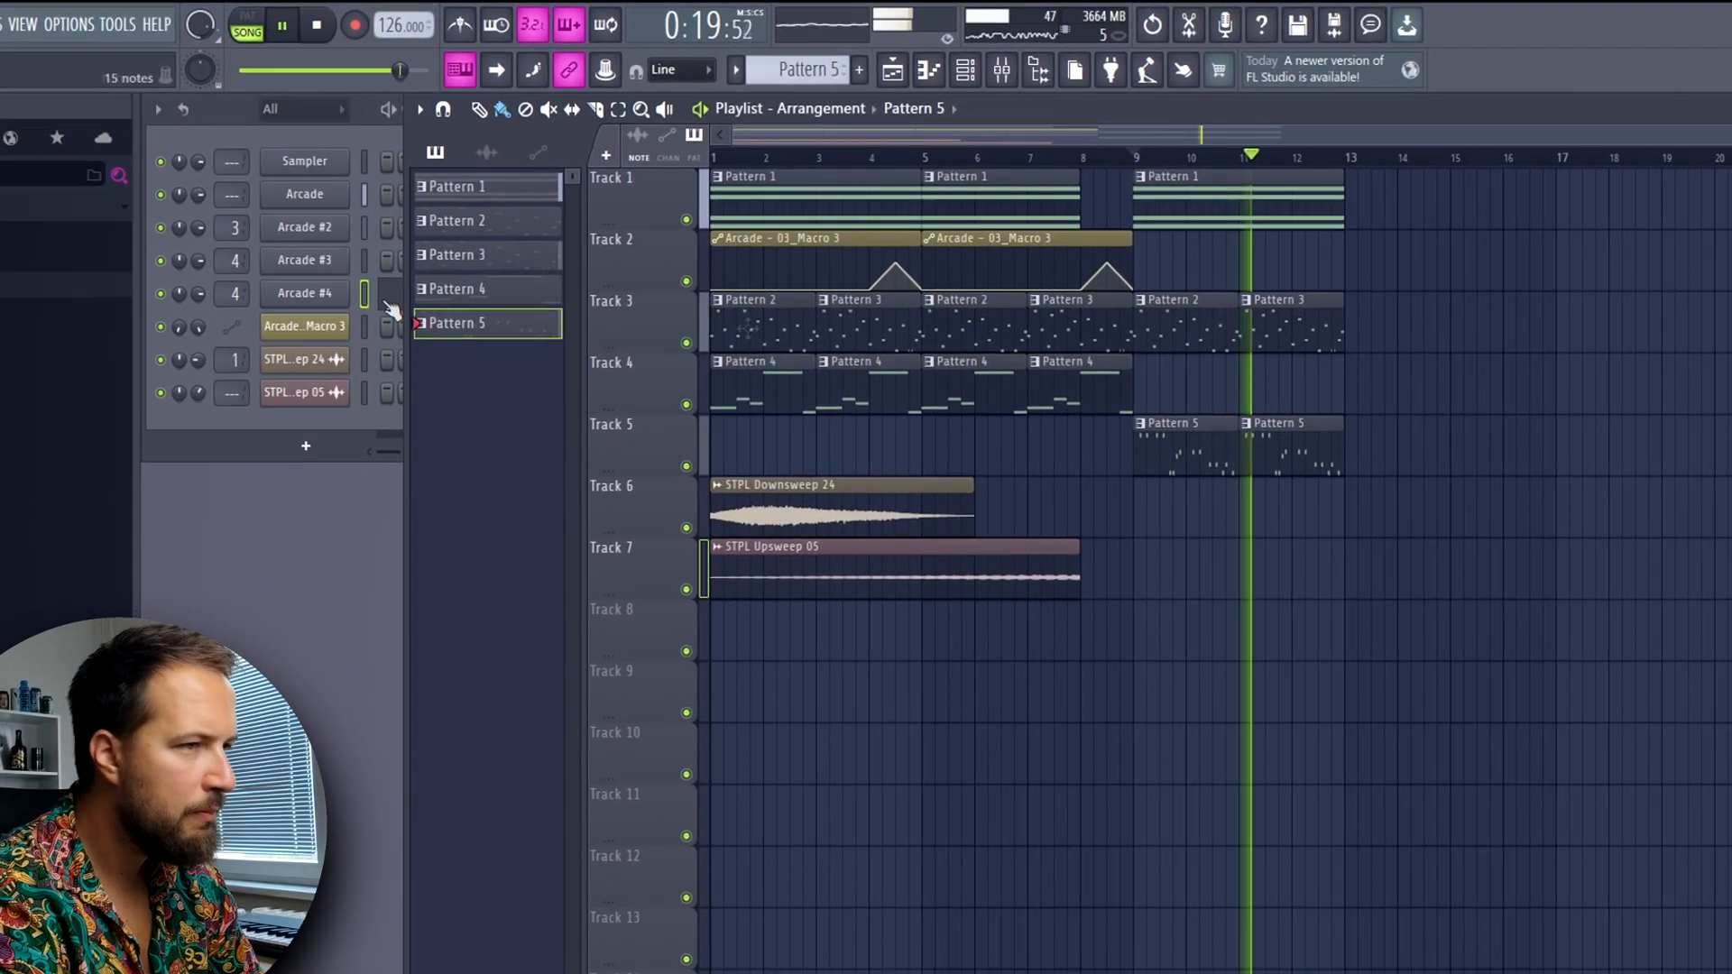
left_click_drag(157, 313, 157, 302)
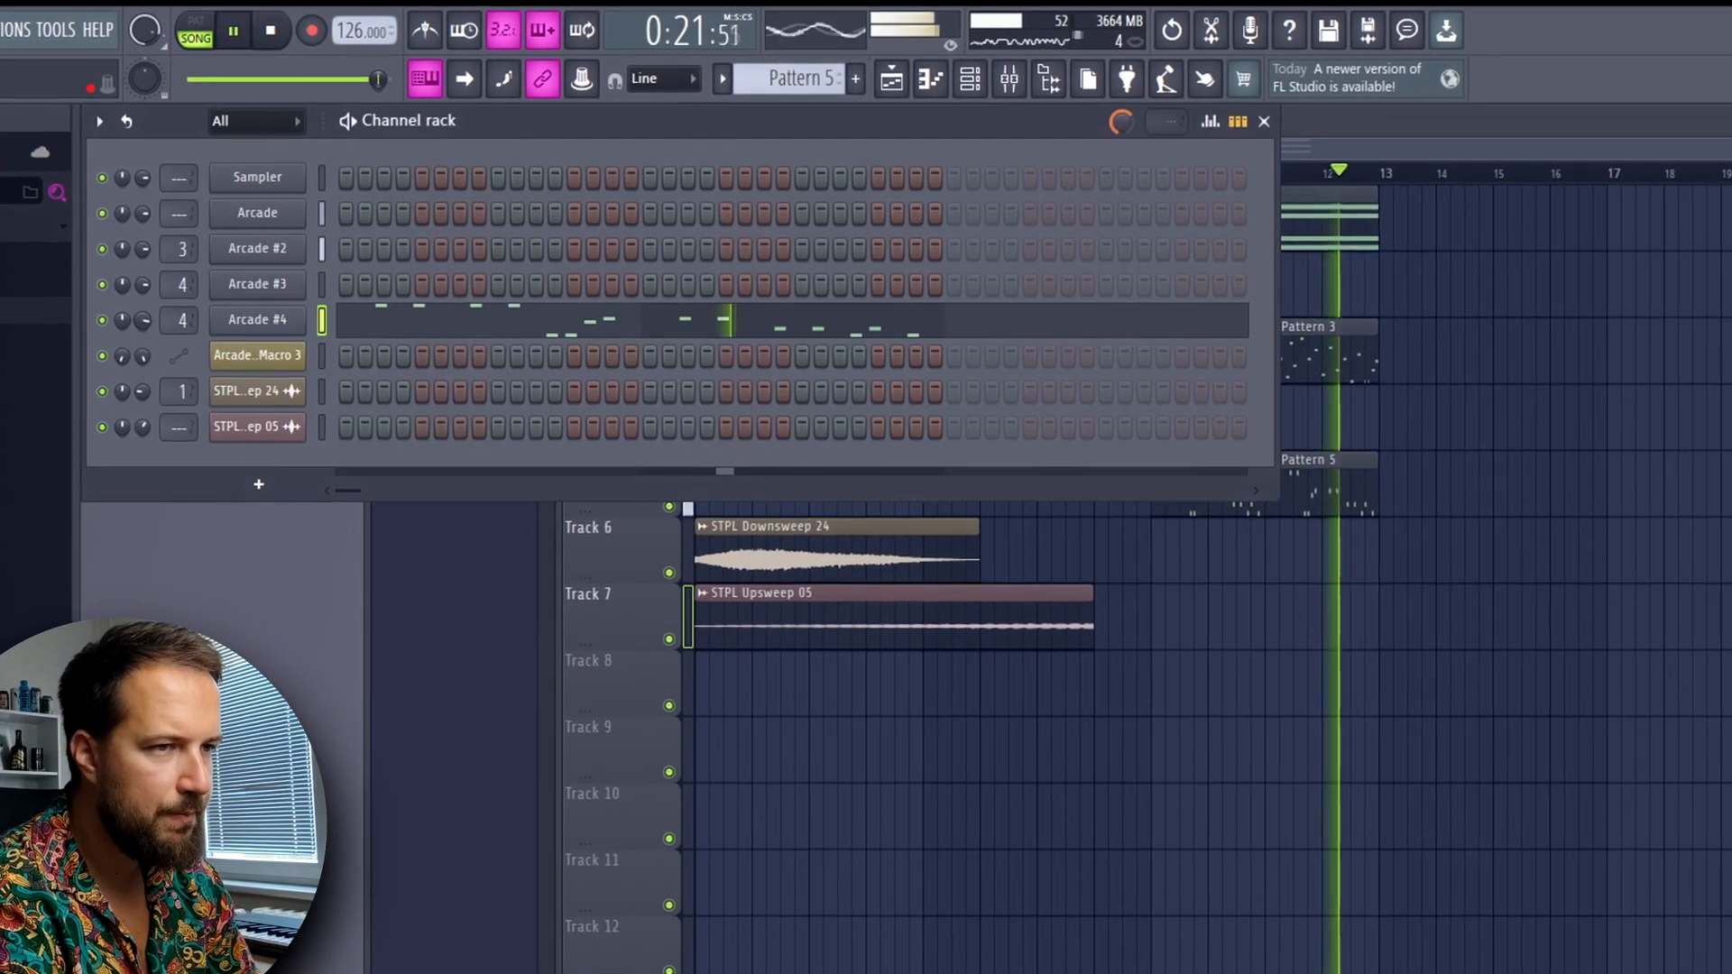
key("space")
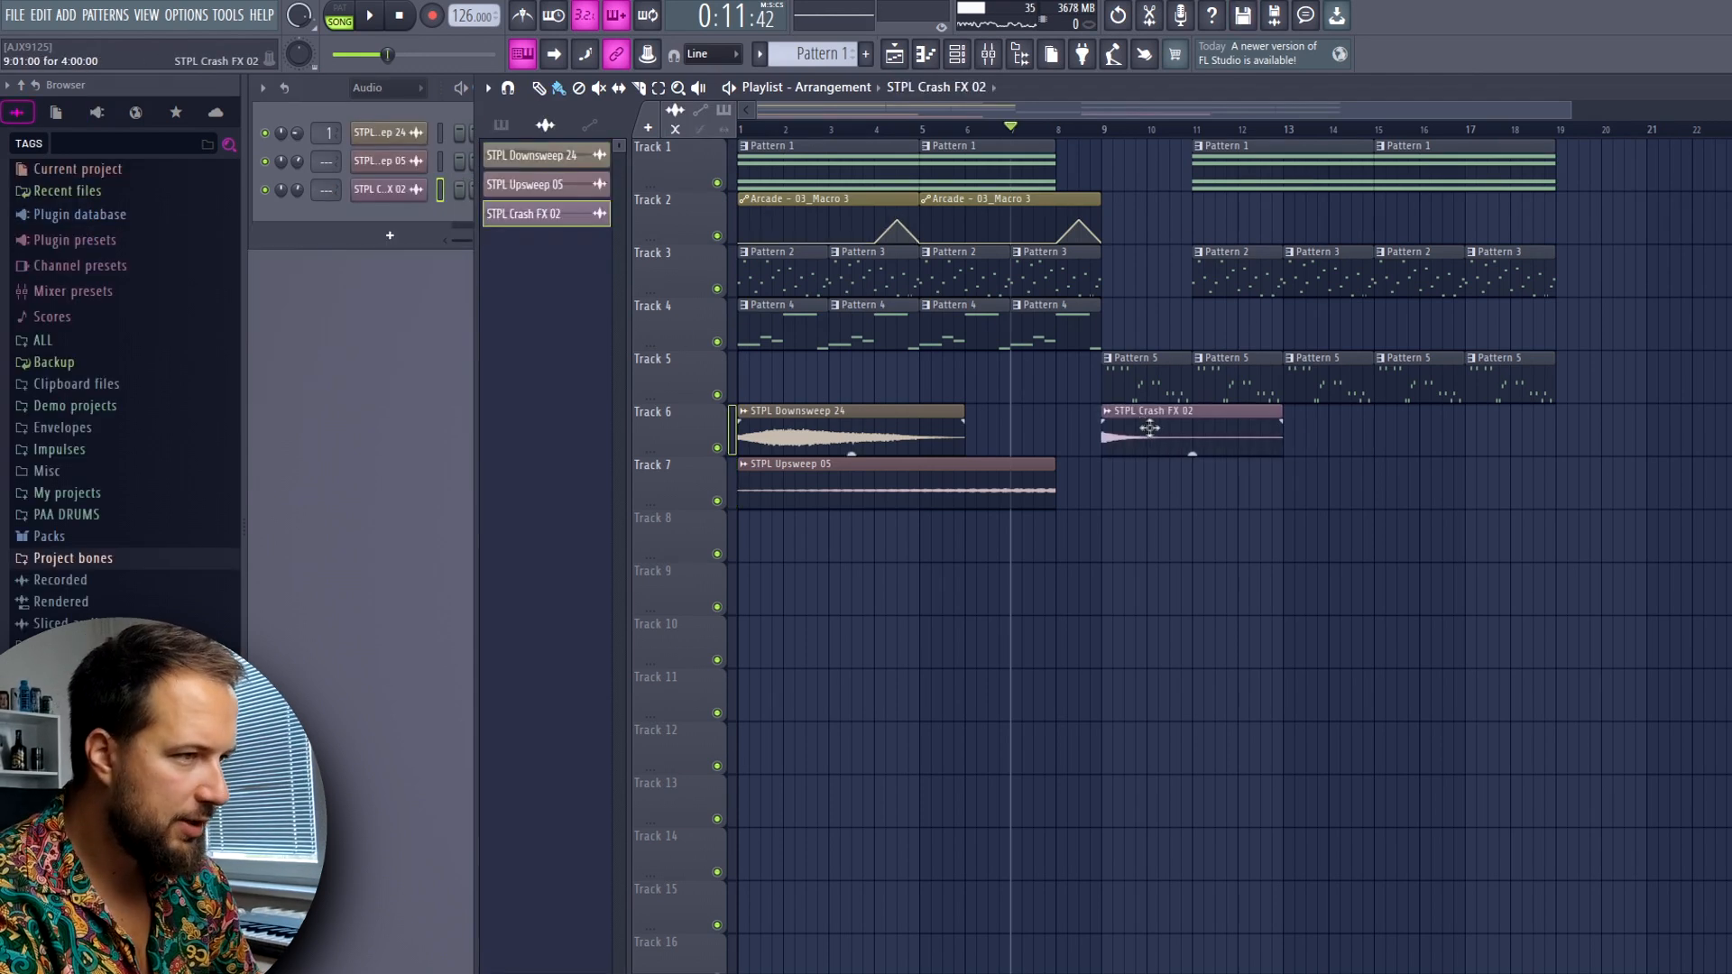
Place the STPL Crash FX 02 sample at bar 11 on Track 6, check its sampler settings and audition it
left_click_drag(1144, 426, 1246, 437)
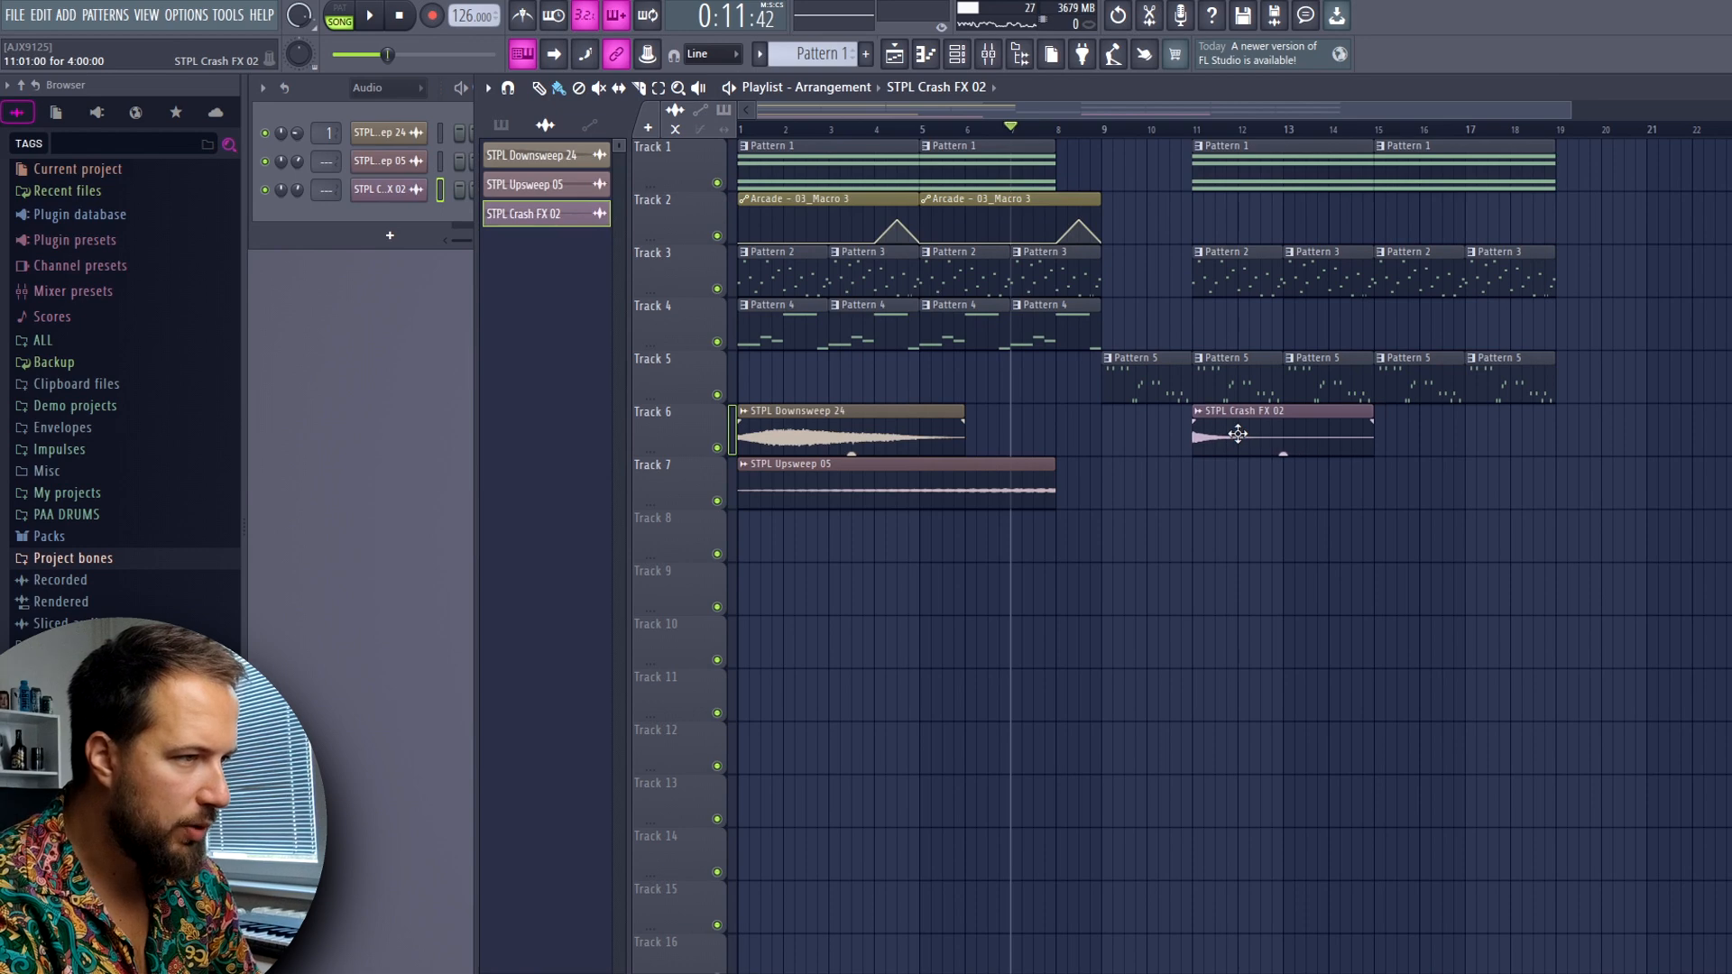
double_click(1256, 424)
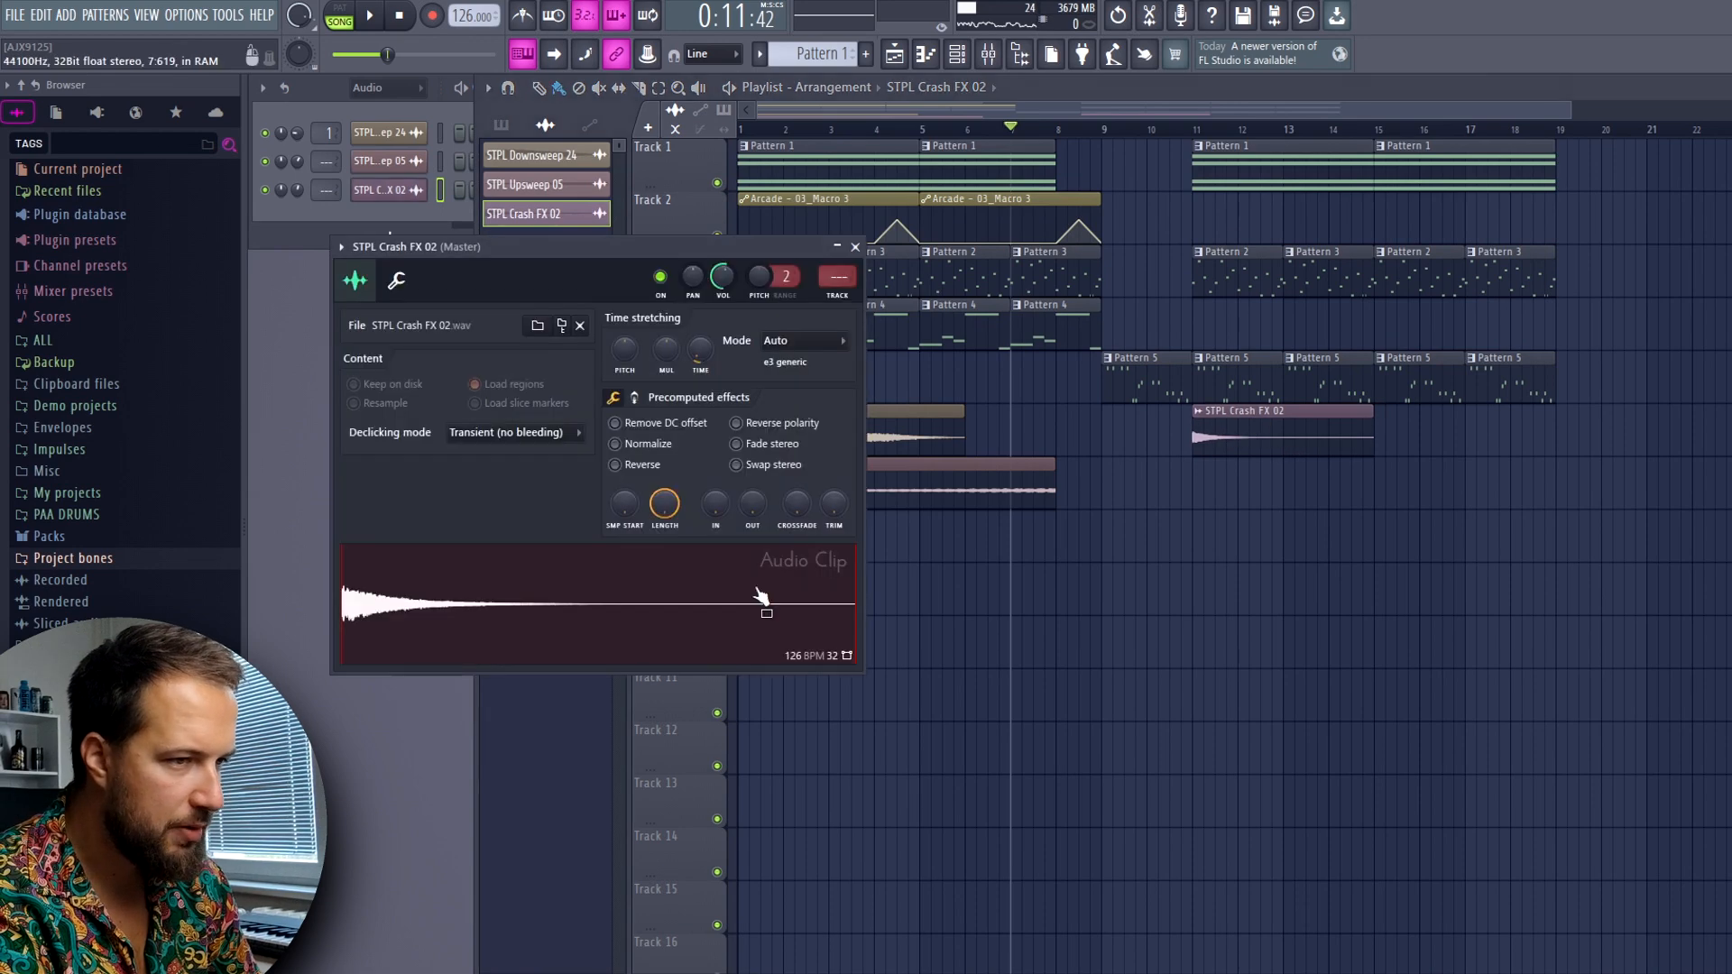
left_click(856, 246)
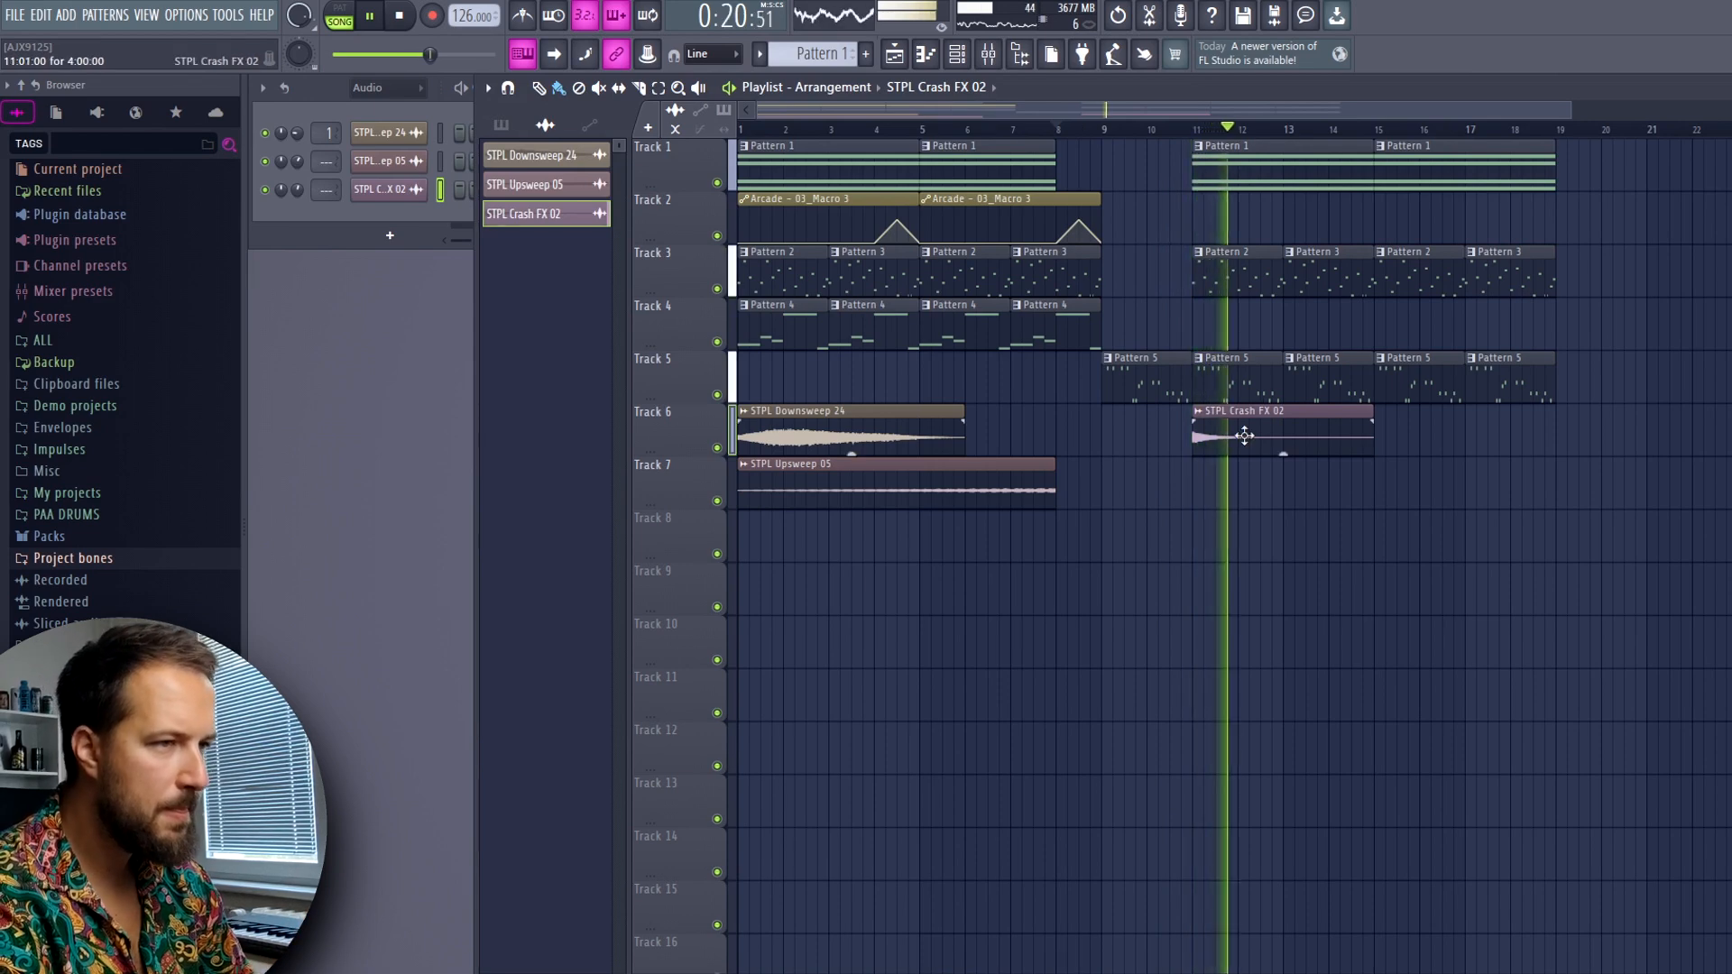
key("space")
Find the 707 Snare sample by searching for 707, add it as a new channel and create a new empty pattern
left_click(128, 144)
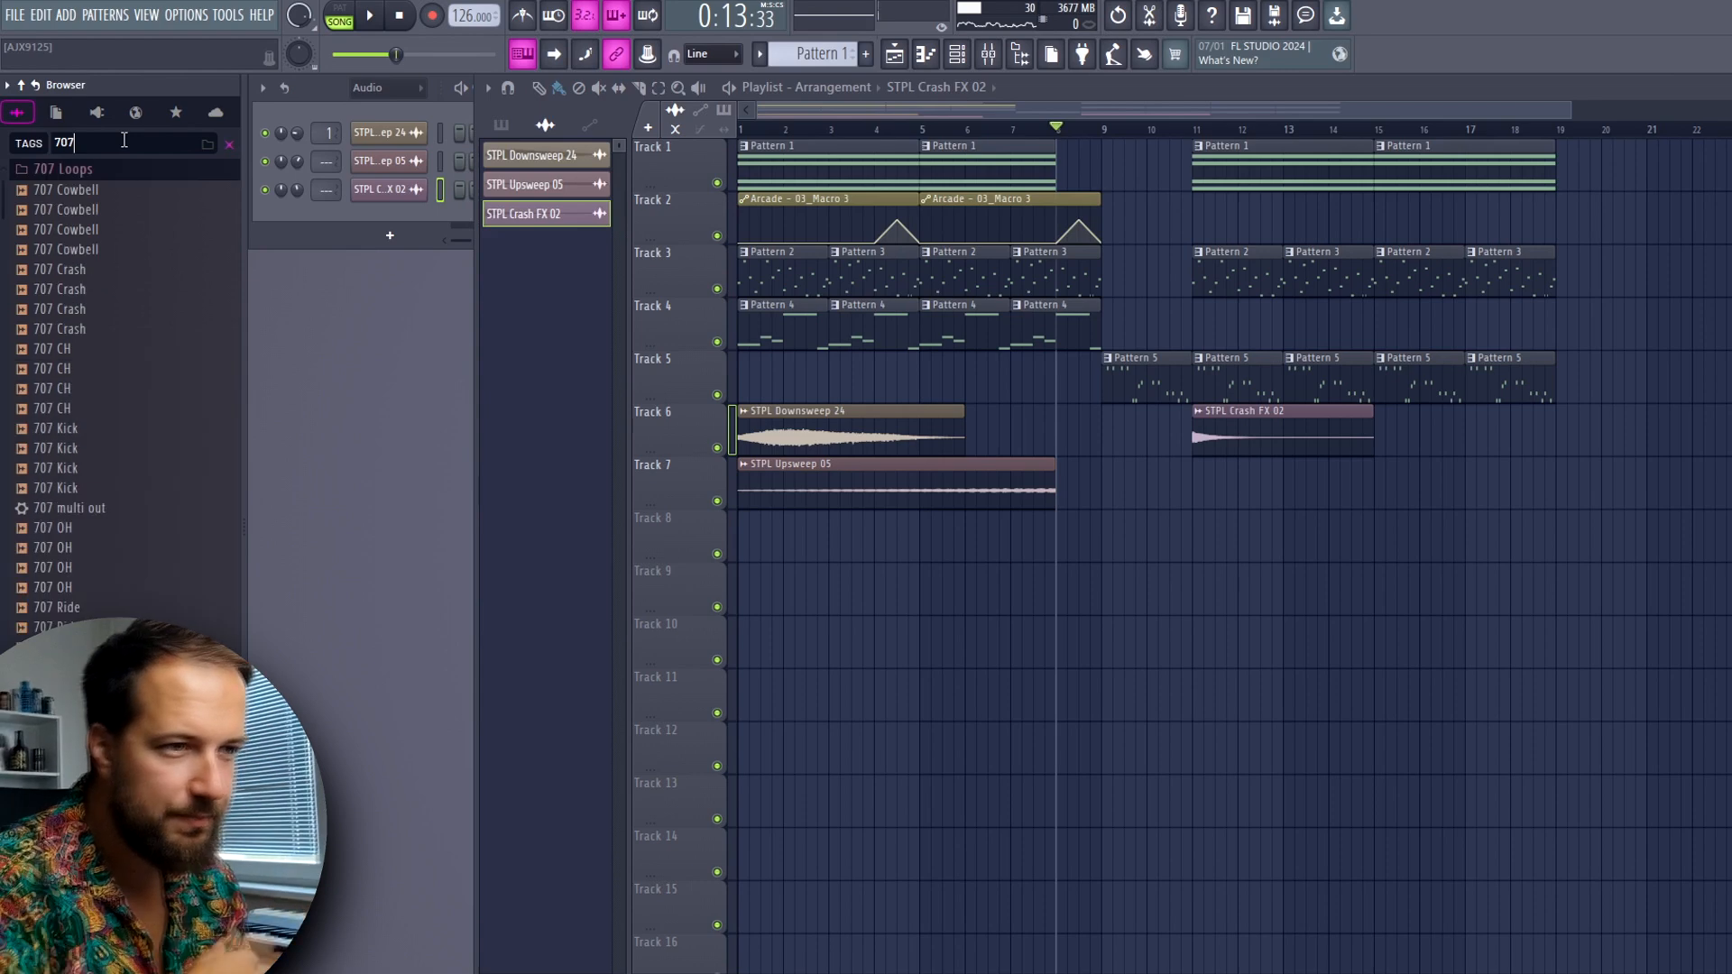
left_click_drag(90, 581, 404, 227)
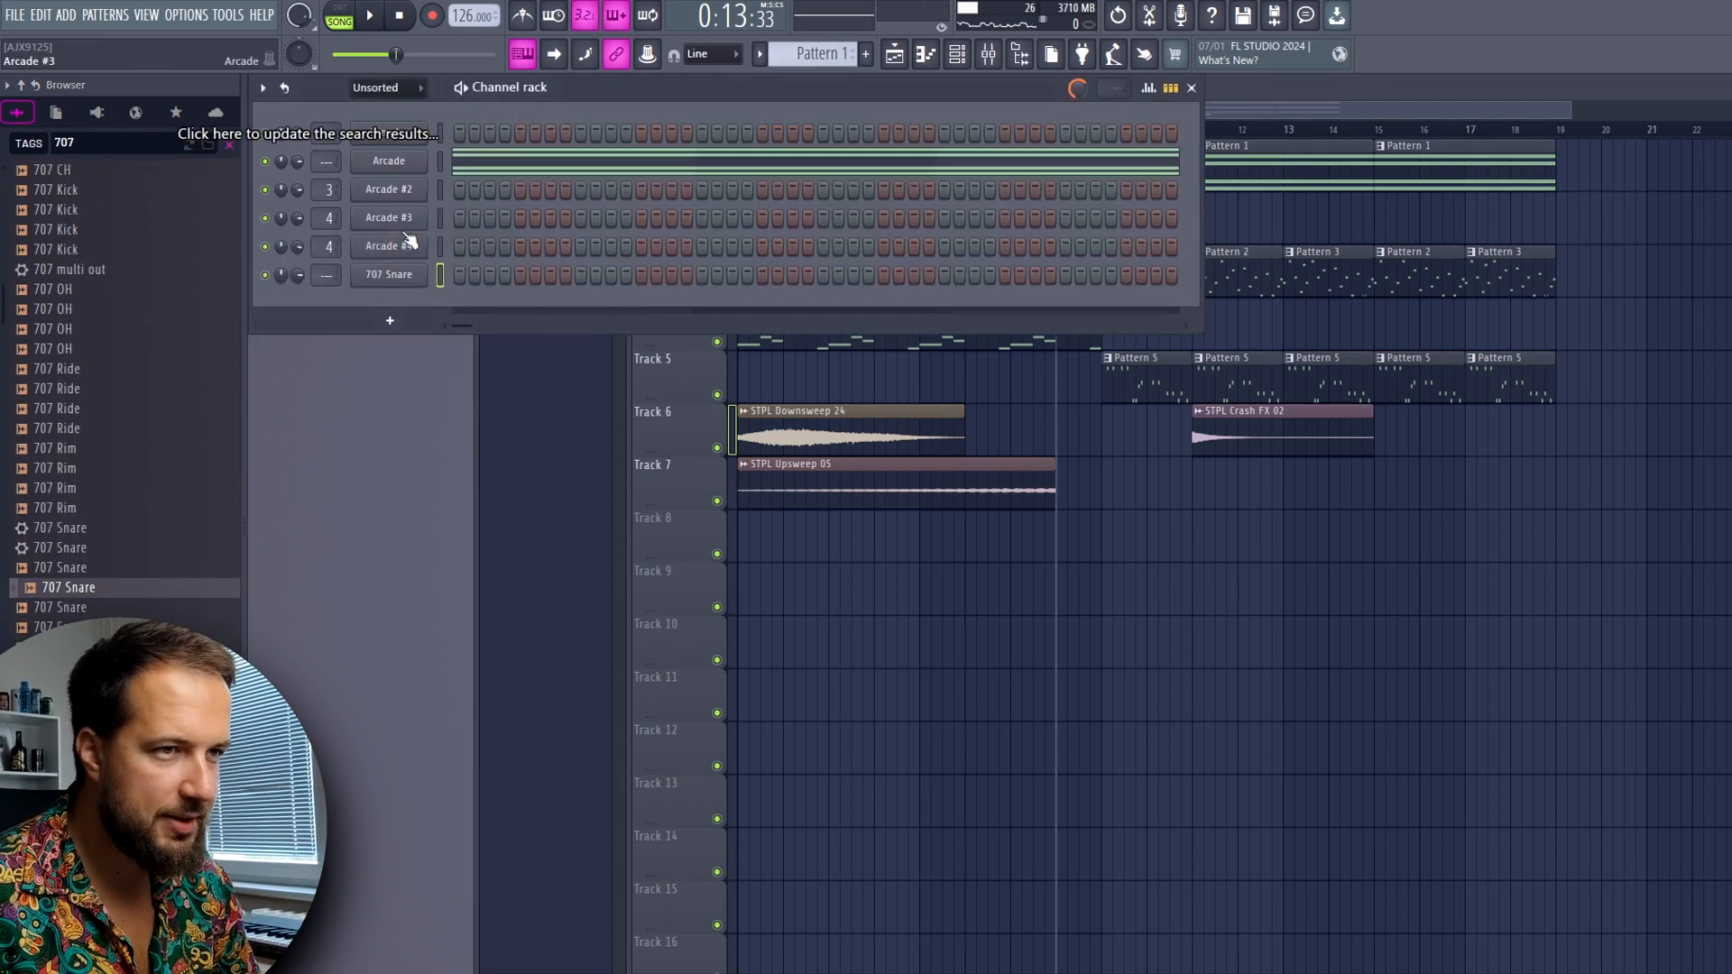
left_click(866, 54)
Adjust the 707 Snare's pitch shift and audition Pattern 6 on Track 4 just before bar 11
left_click(343, 13)
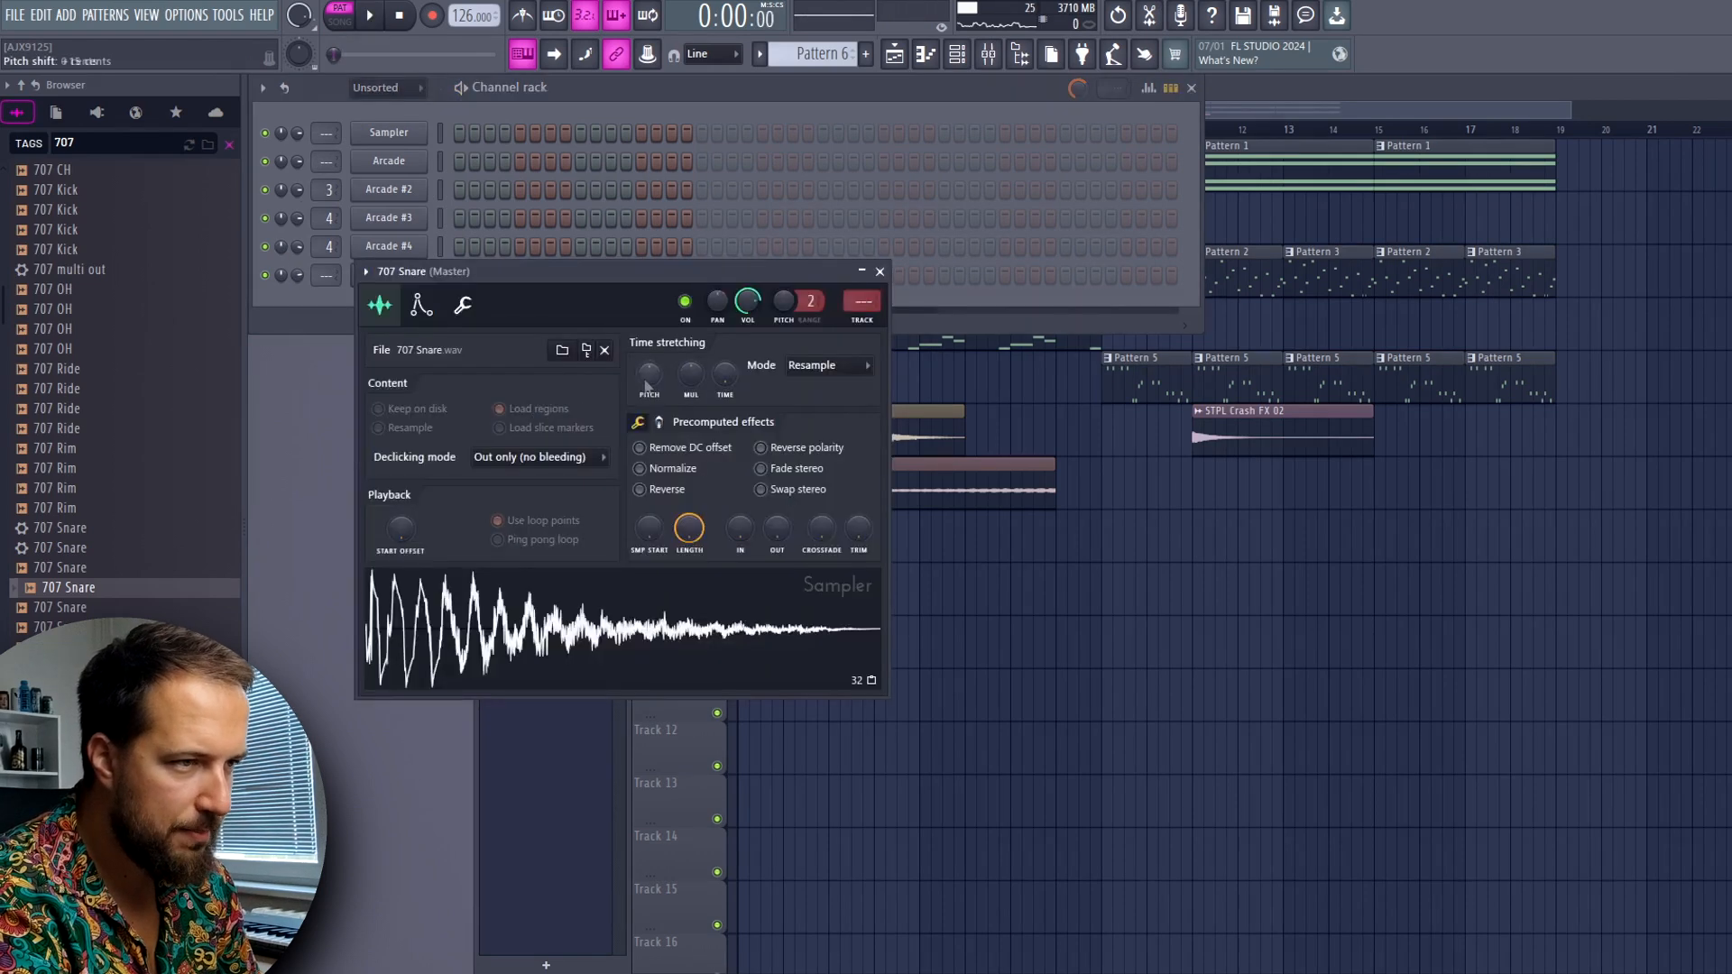
left_click_drag(644, 380, 644, 379)
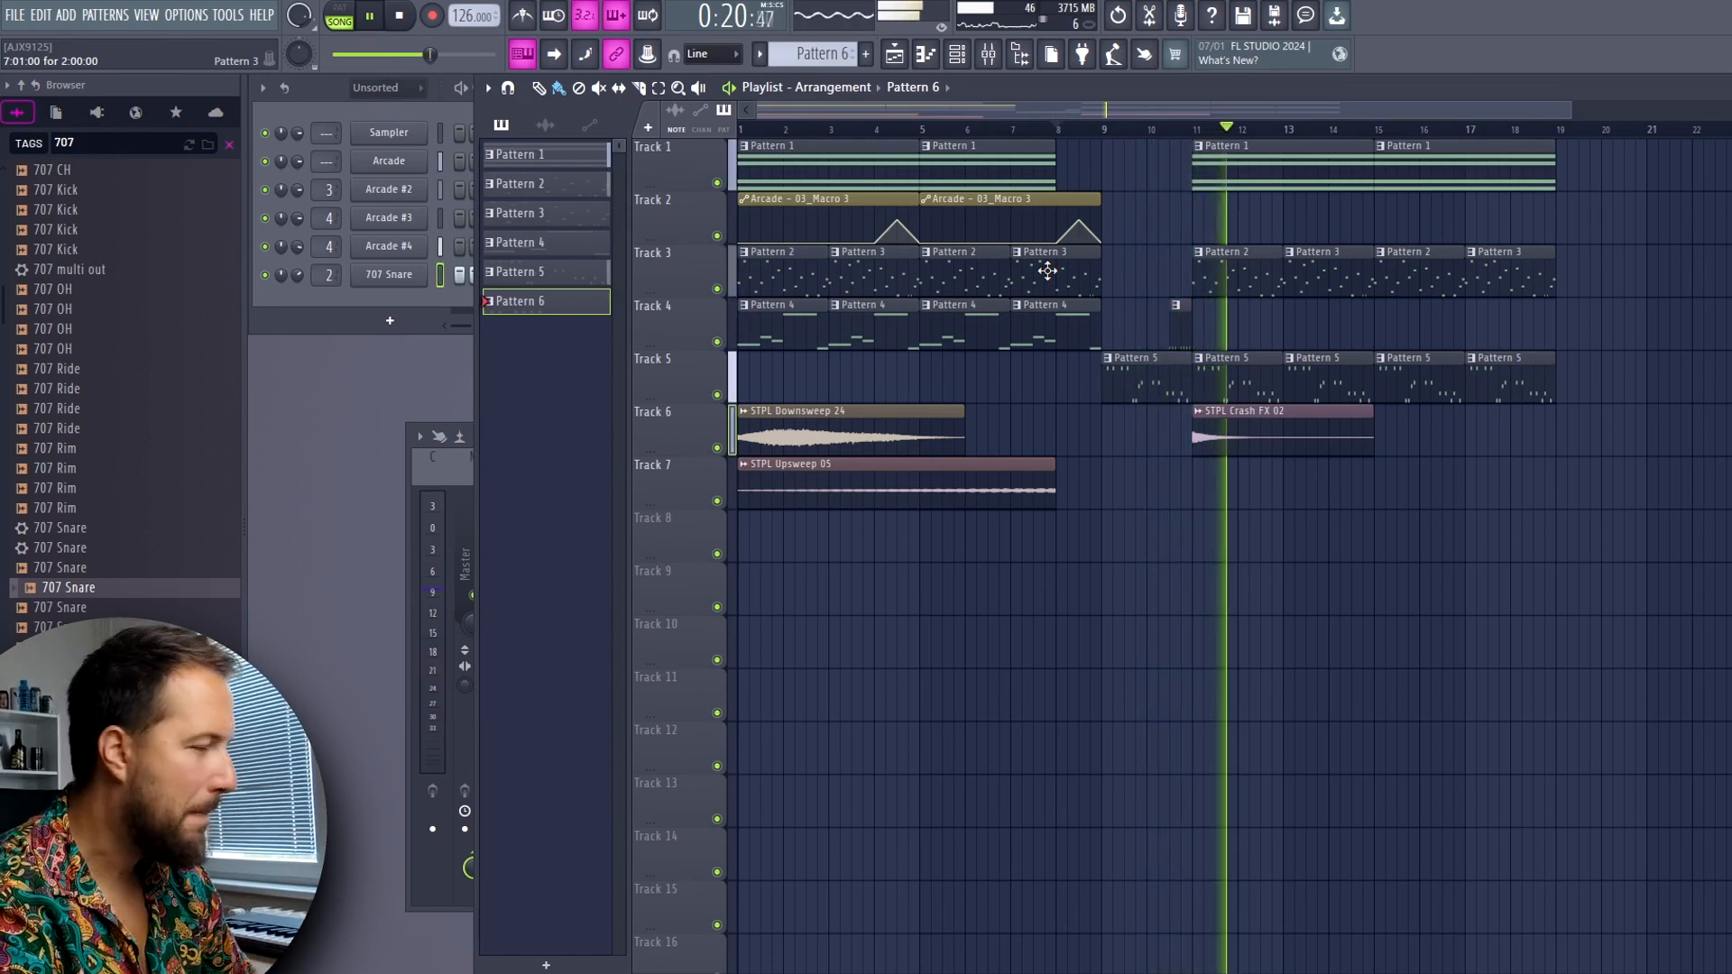
key("space")
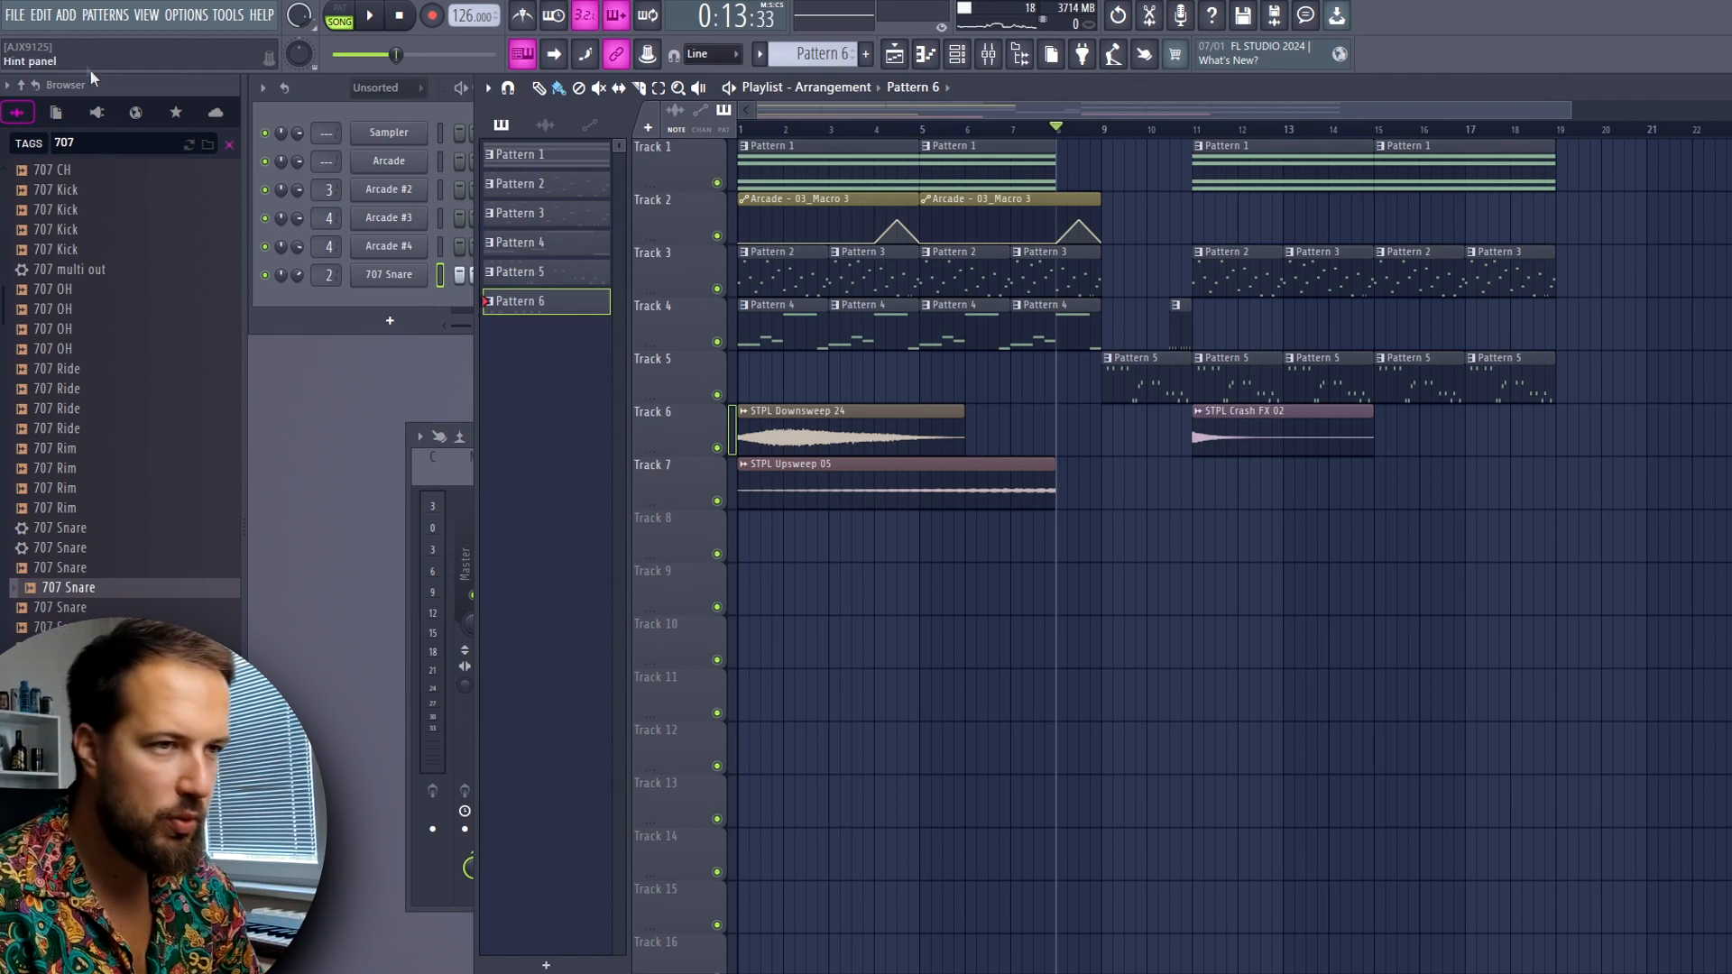
Add another Arcade instance and filter its instruments by Vocal
left_click(96, 111)
left_click(106, 285)
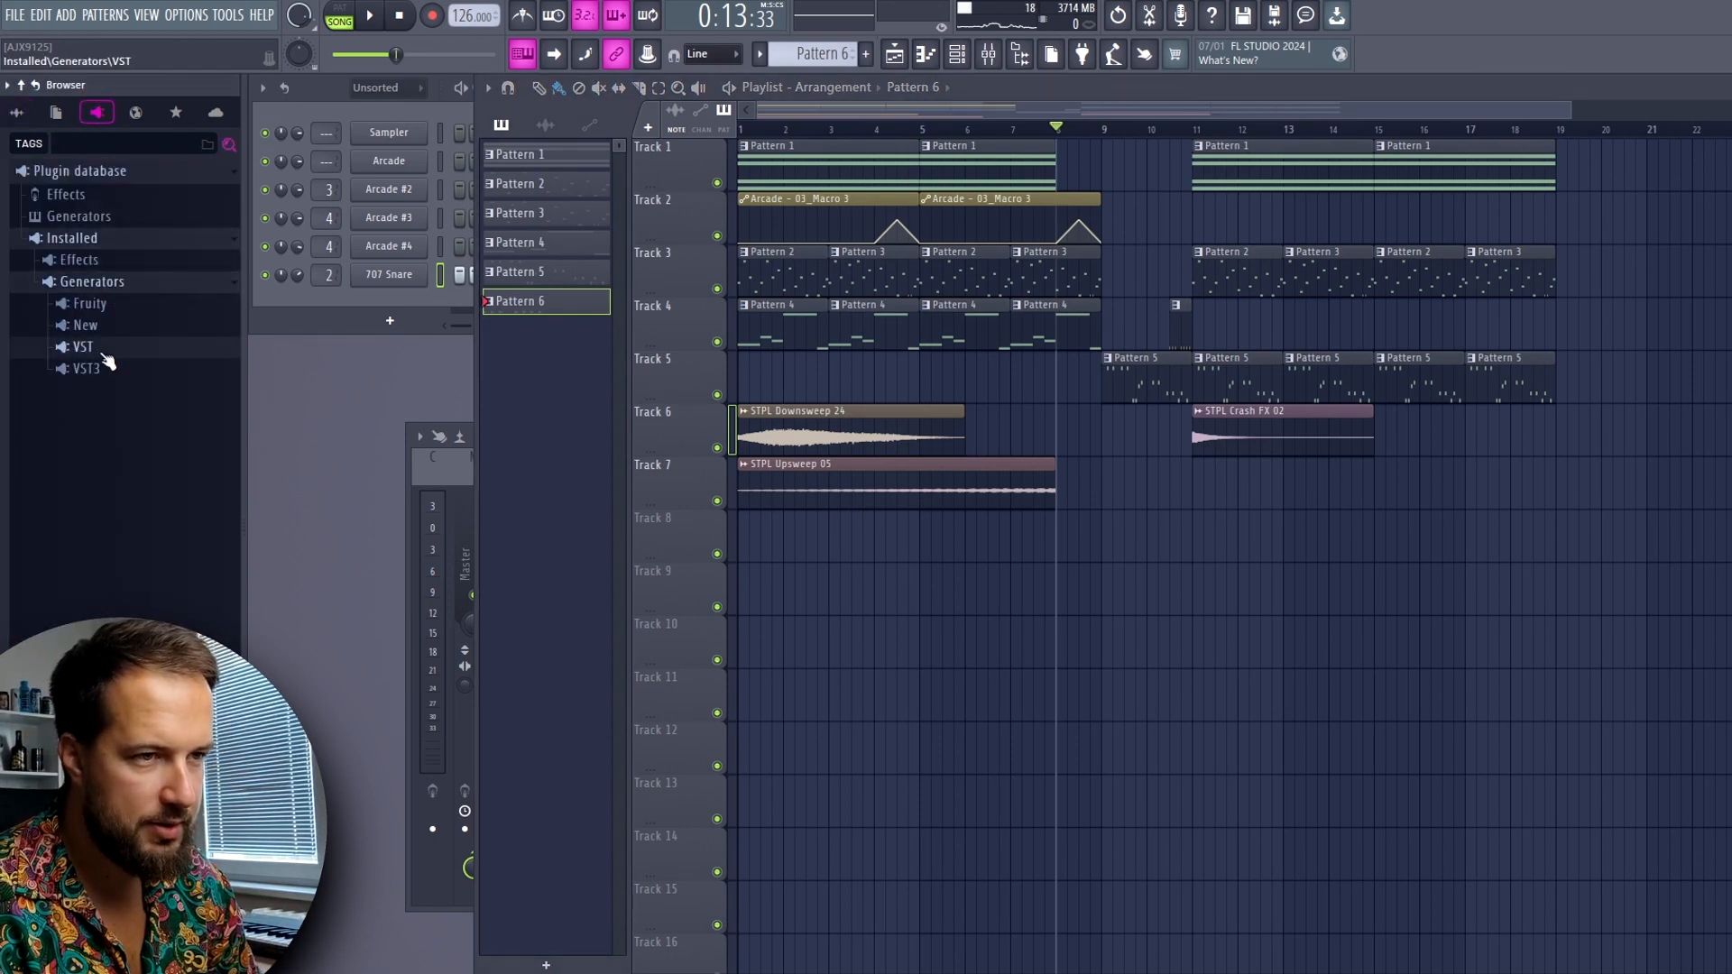
left_click(103, 355)
double_click(114, 468)
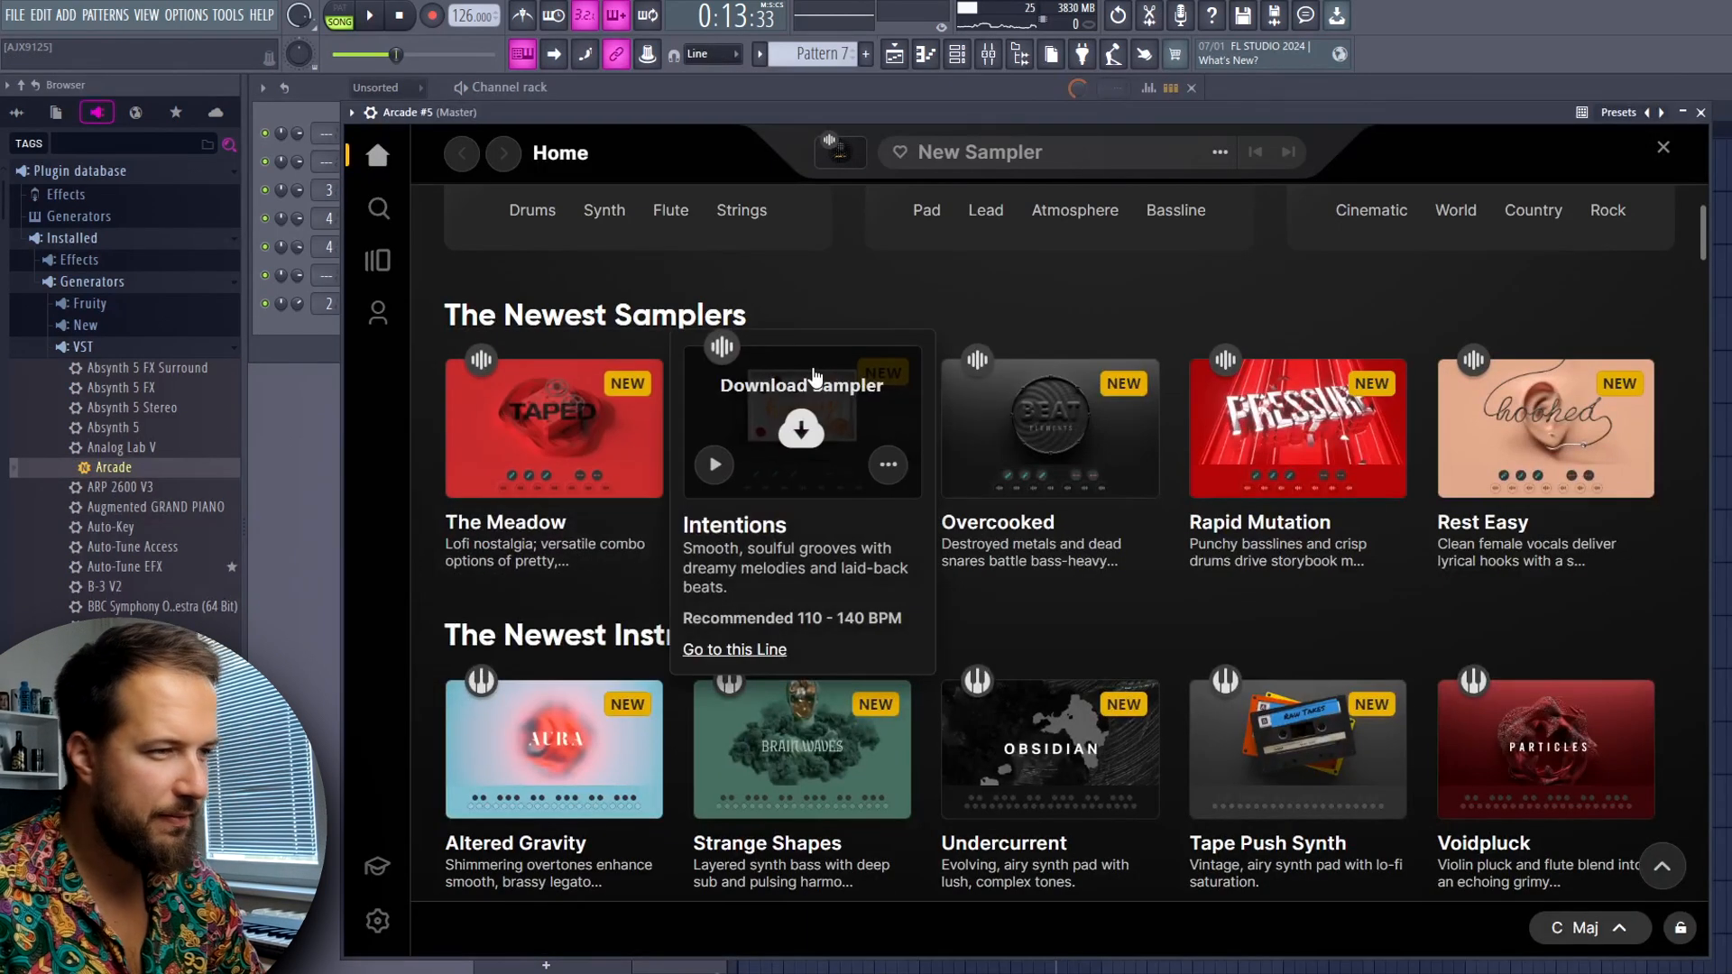
left_click(764, 369)
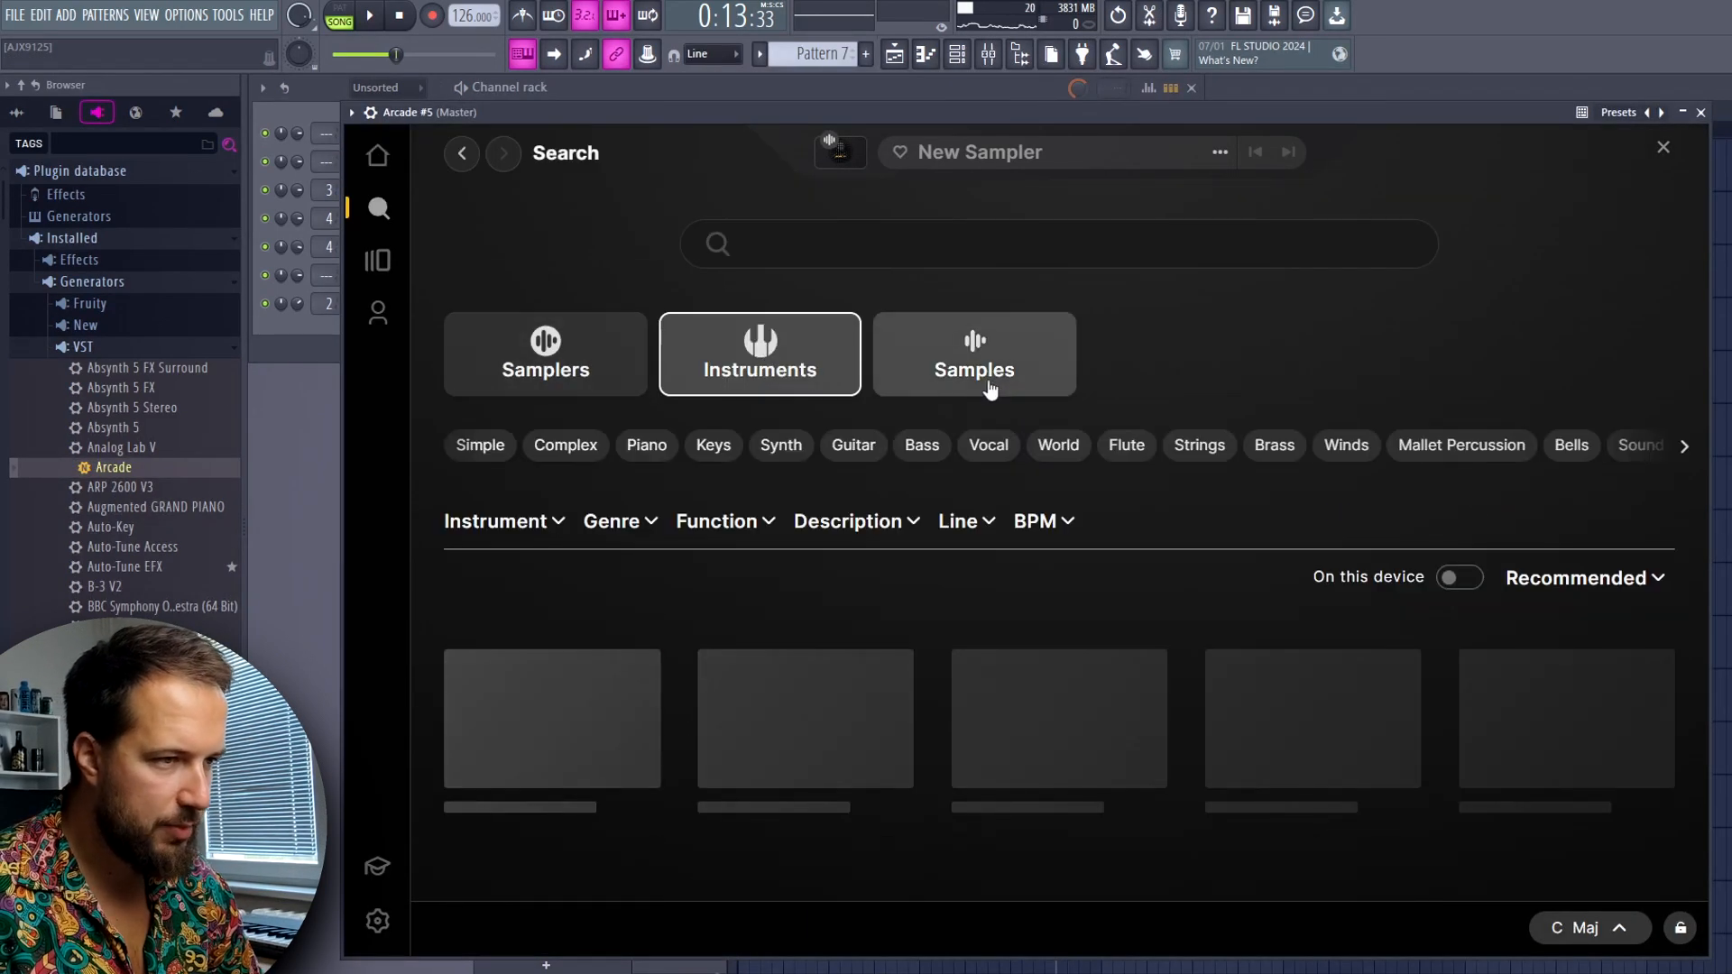
left_click(990, 445)
Preview Eternal Dreams, Angel Song and Pantheon, and load Pantheon
scroll(993, 469, "down", 3)
left_click(727, 531)
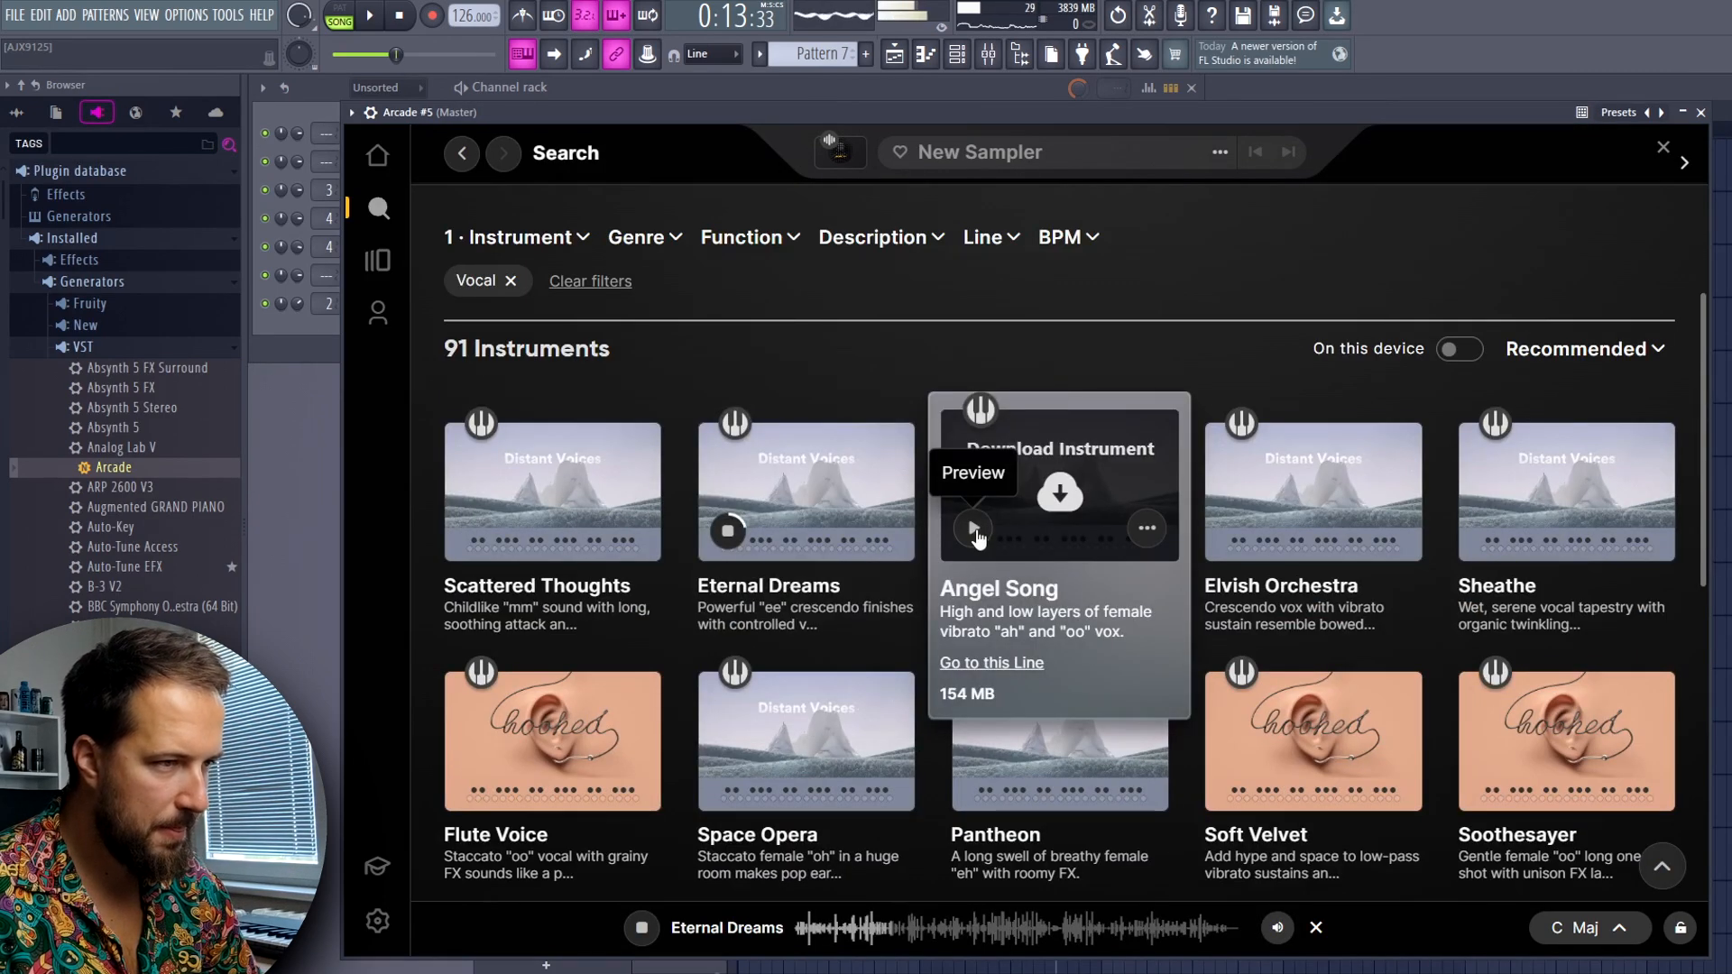
left_click(974, 532)
left_click(975, 542)
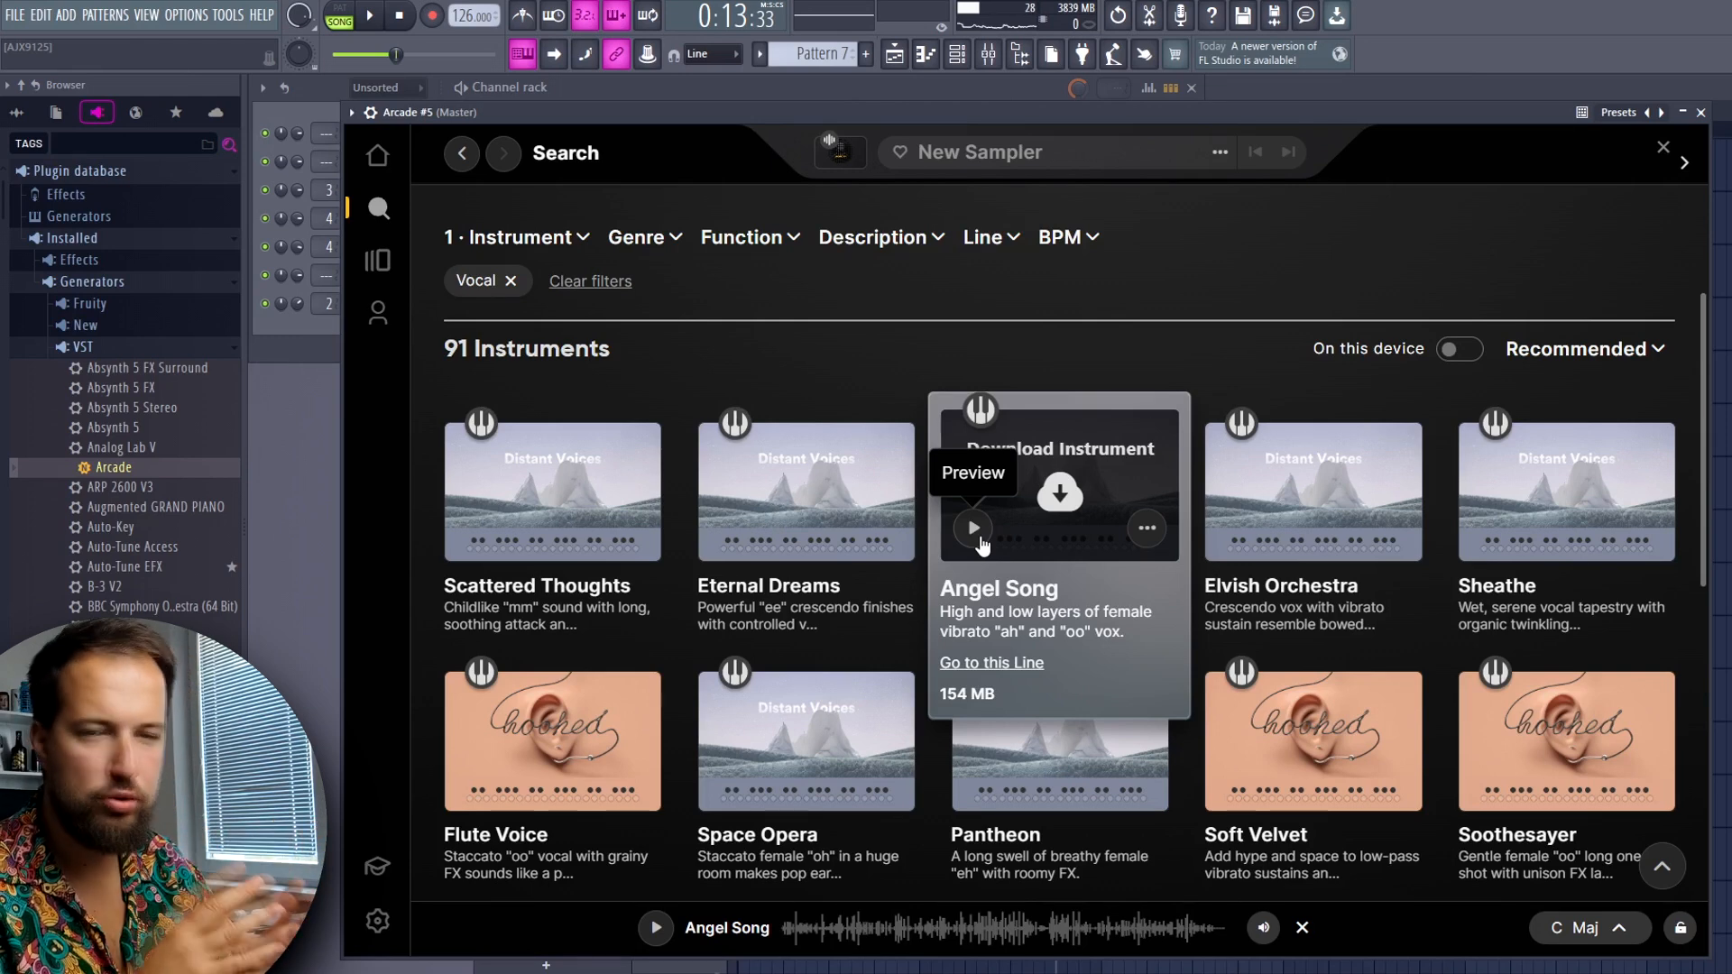
left_click(974, 777)
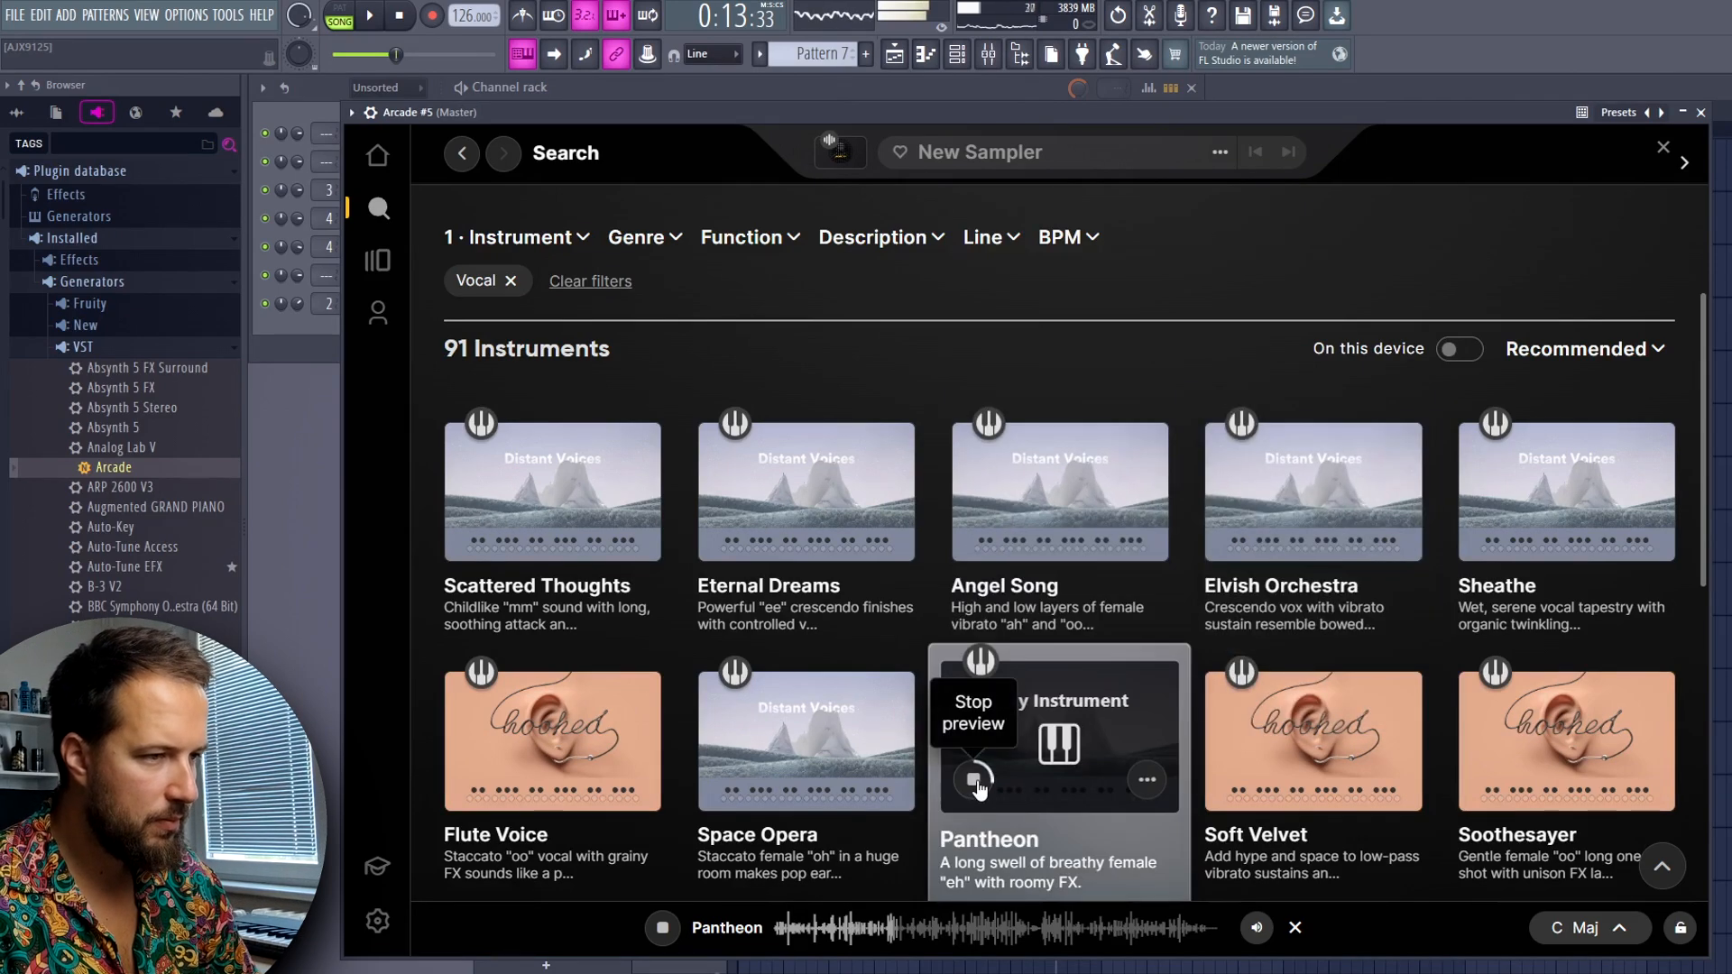
left_click(1059, 742)
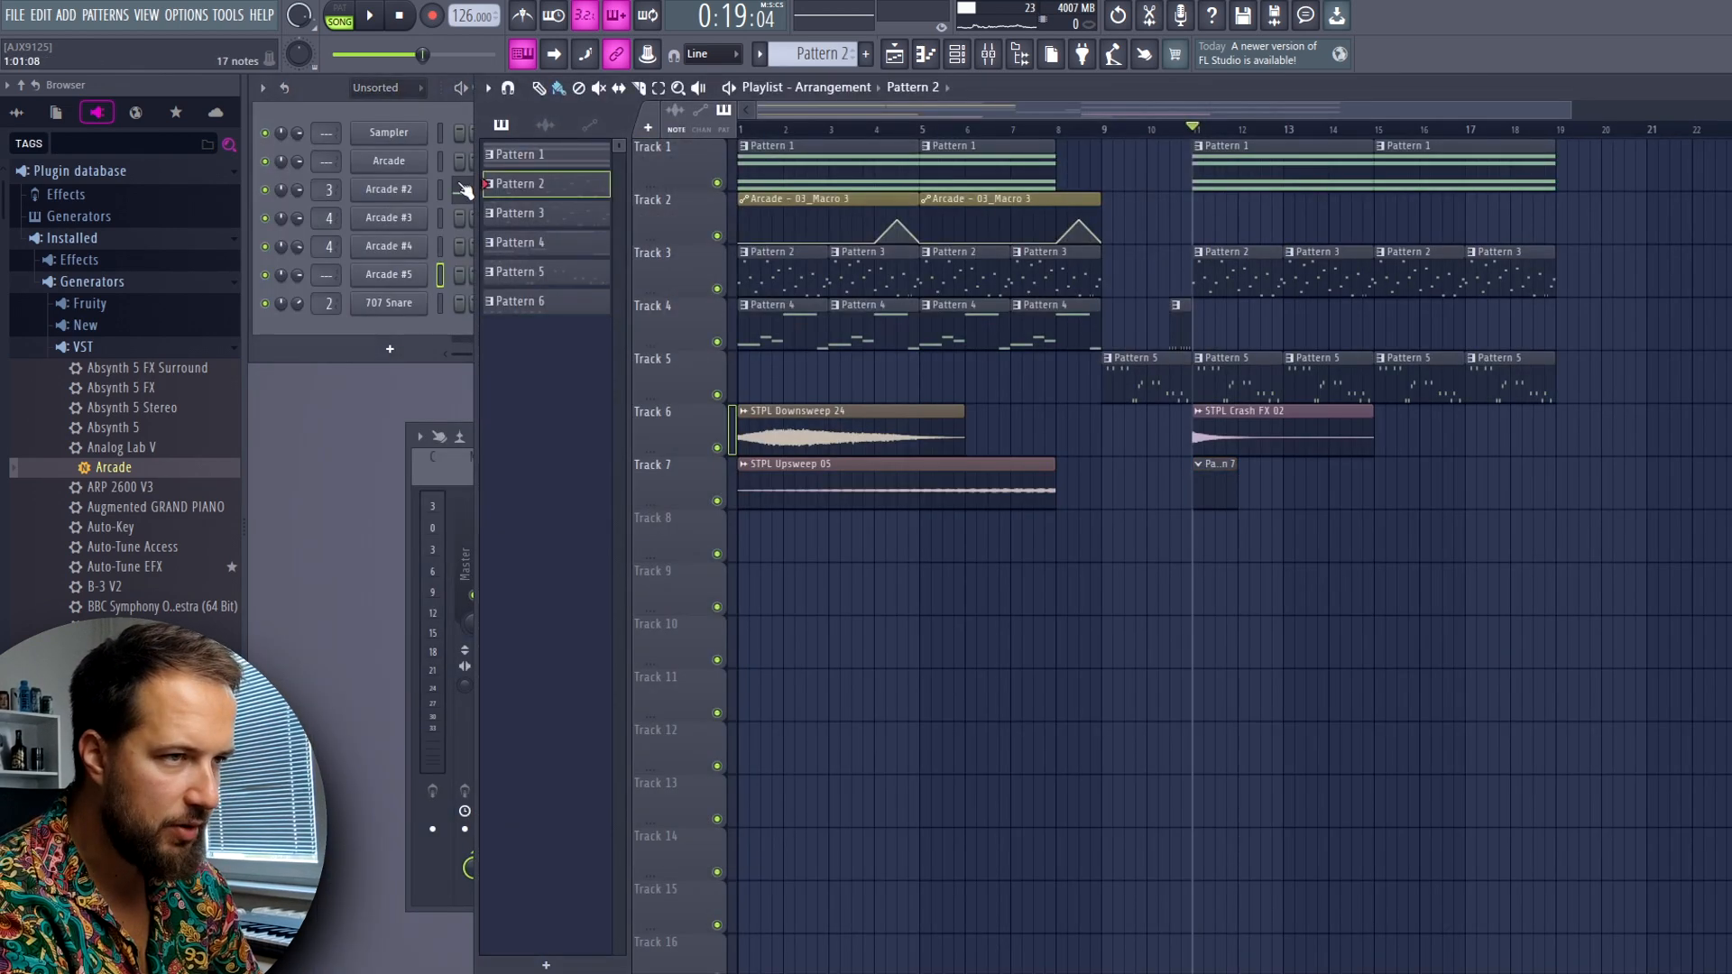
Copy the A4, F4 and D4 root notes from Arcade #2 into Arcade #5 and build a longer opening chord of A4, C5 and E5
left_click(464, 190)
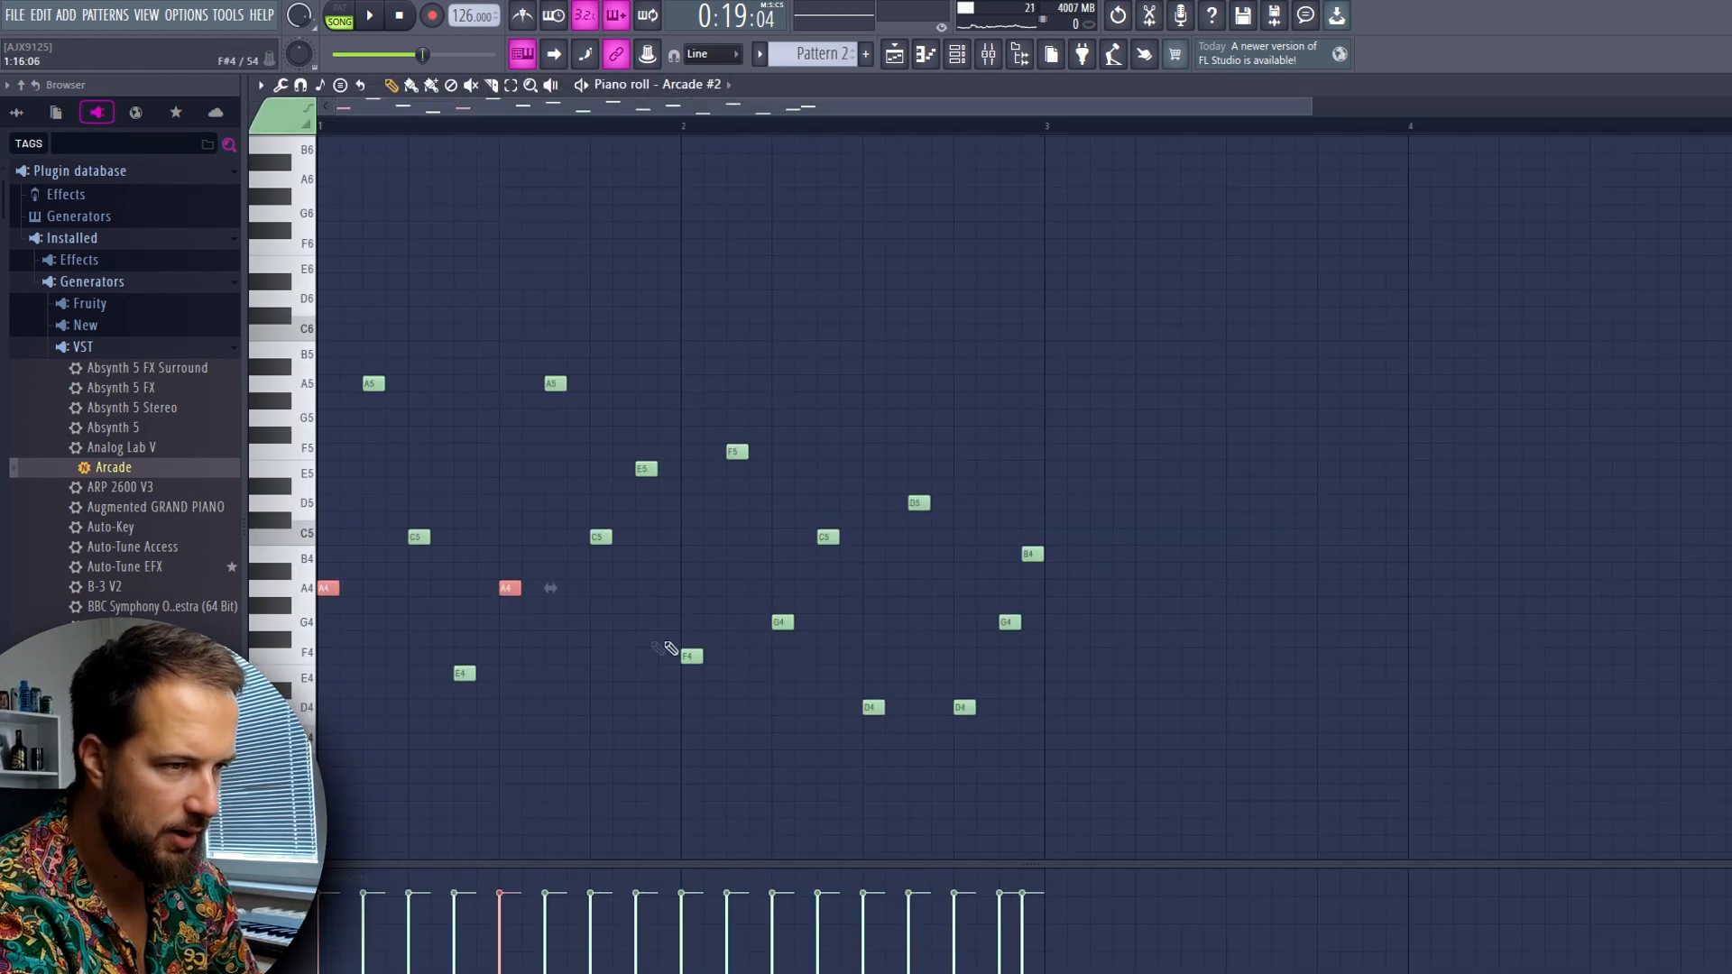
left_click_drag(878, 684, 848, 746)
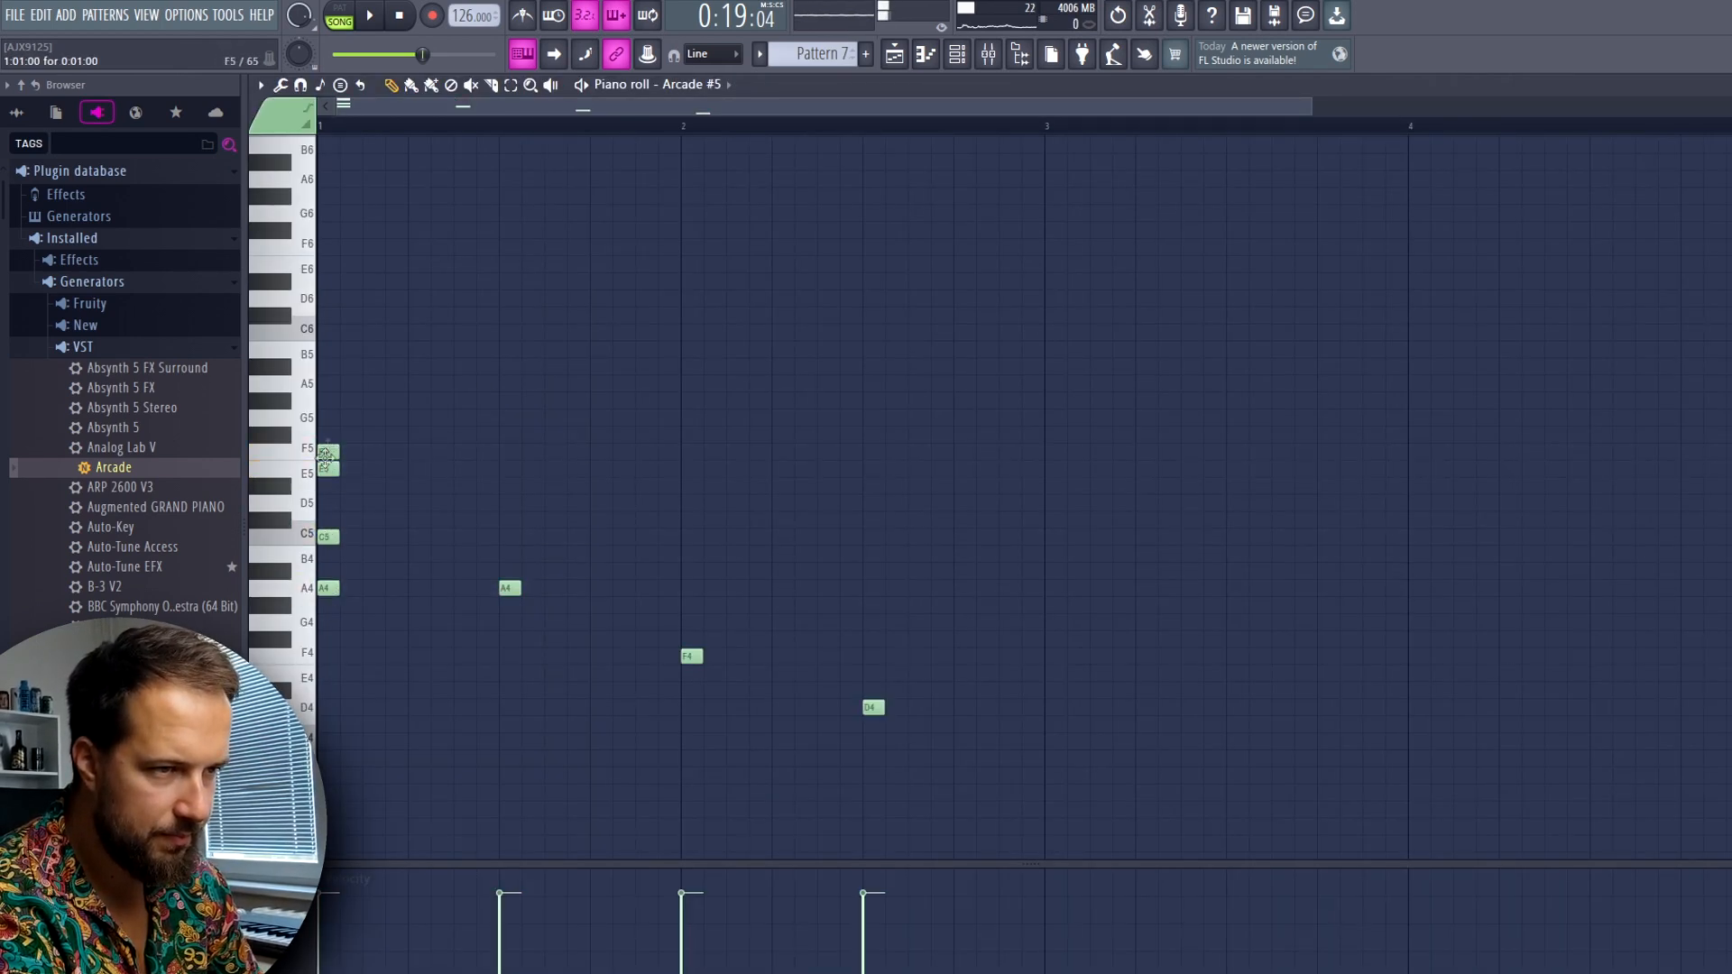
left_click_drag(399, 363, 474, 588)
left_click(342, 14)
key("space")
Build a C4, C5 and D5 chord at bar 2 and a D4, F4 and A4 chord halfway through it, and audition them
key("space")
left_click_drag(869, 587, 988, 464)
left_click_drag(885, 656, 952, 656)
left_click(816, 596)
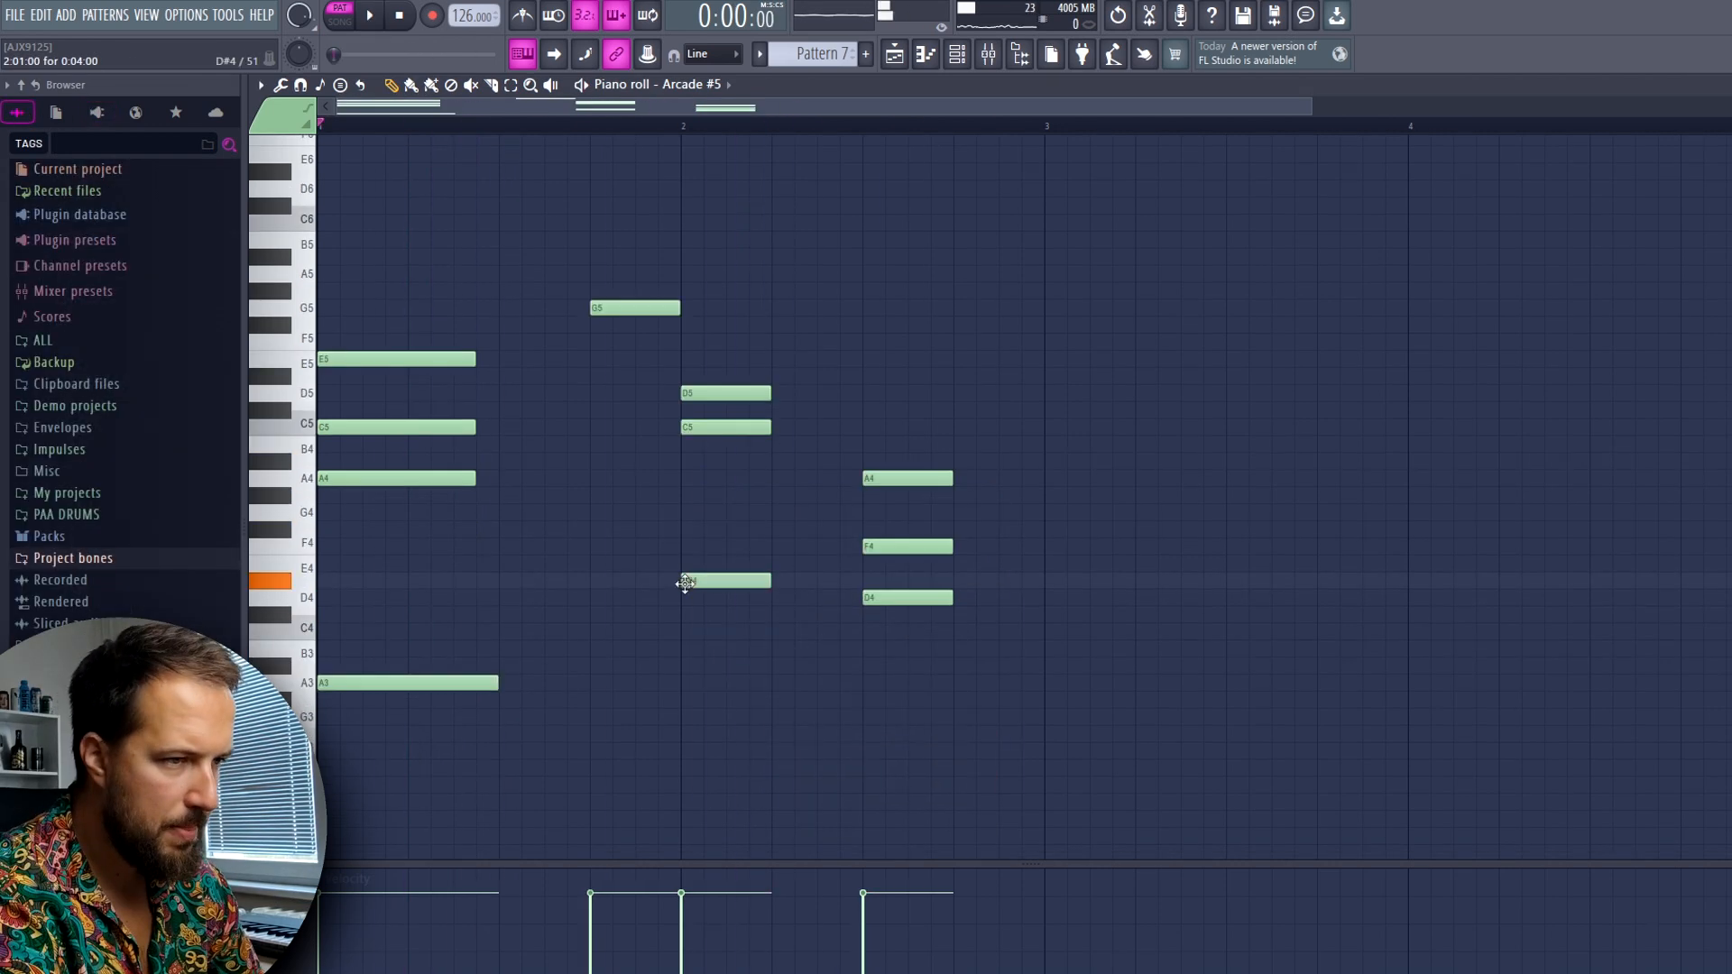
left_click_drag(685, 584, 682, 634)
key("space")
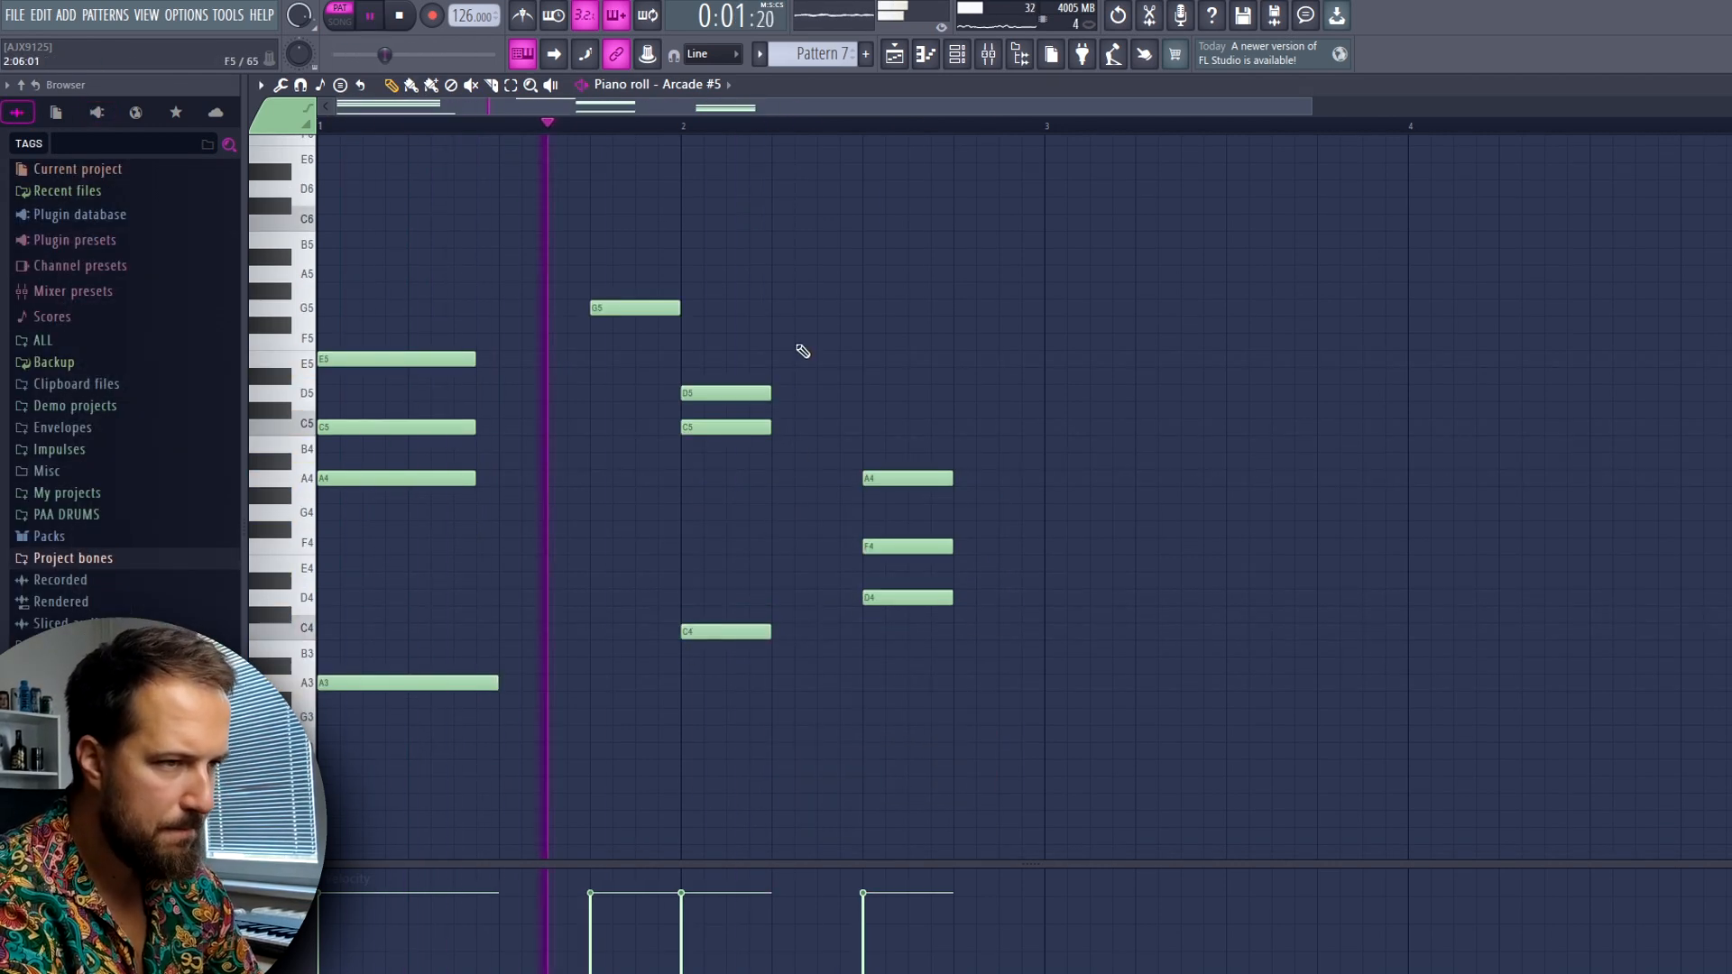
key("space")
Lengthen the chord at bar 2 and revoice the last chord as F3, F4, A4 and C5
left_click_drag(793, 363, 839, 631)
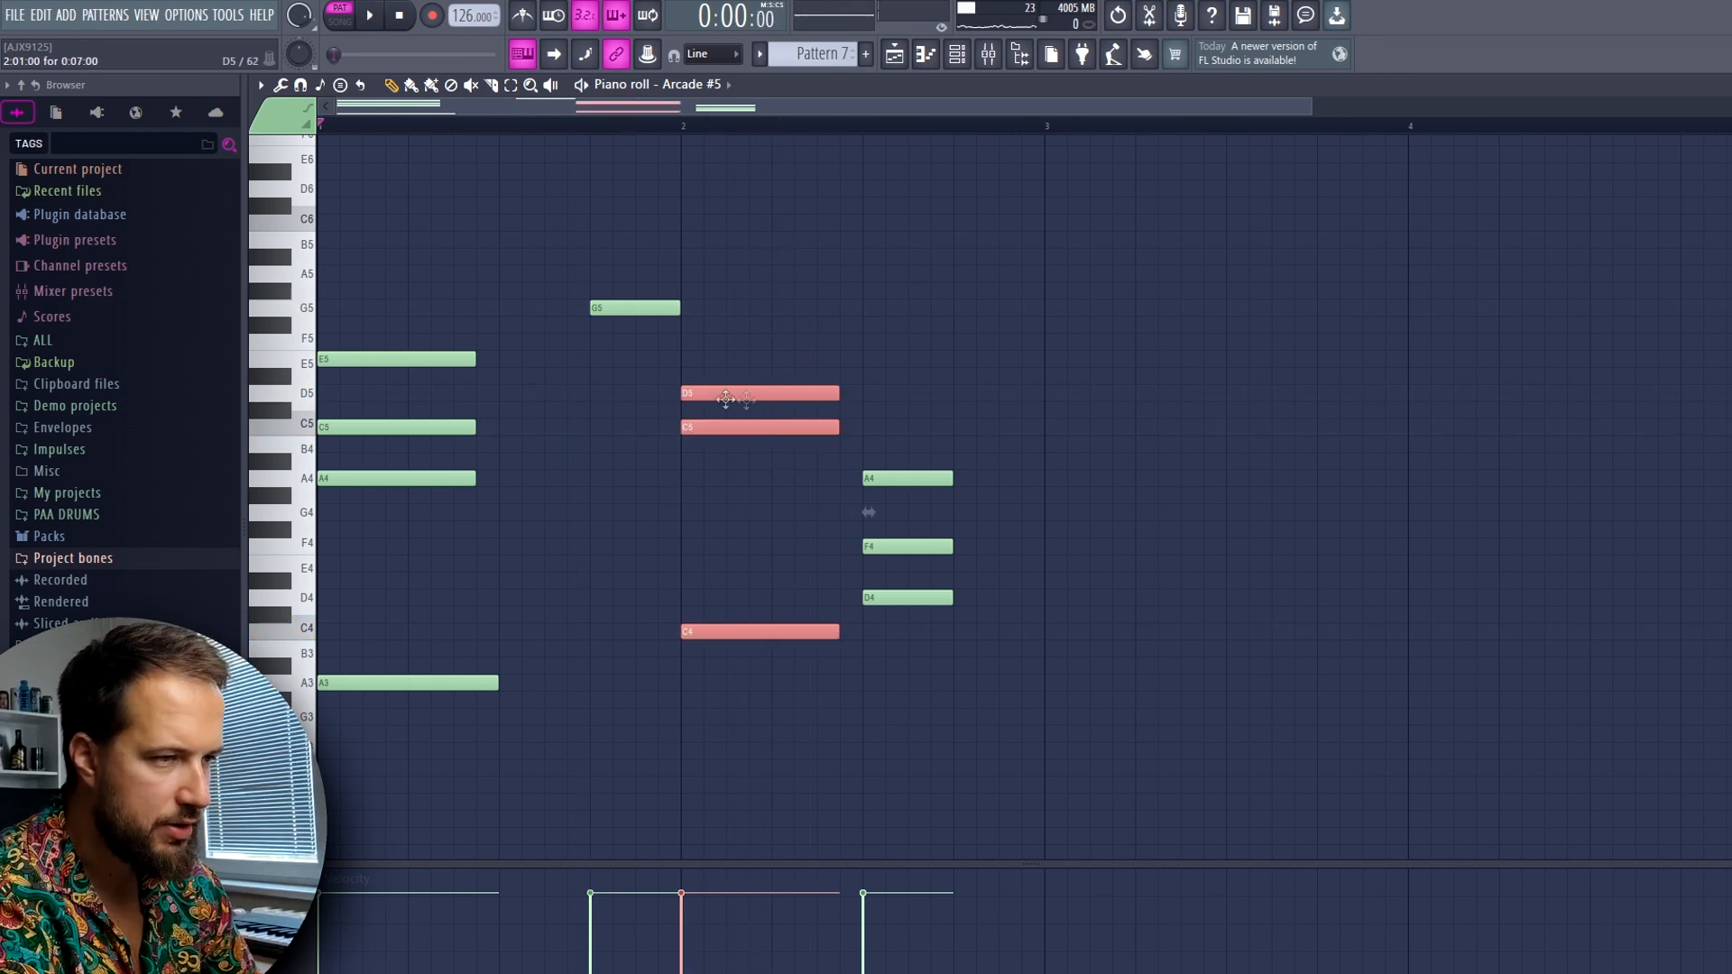
left_click(729, 312, "ctrl")
left_click(869, 425)
key("space")
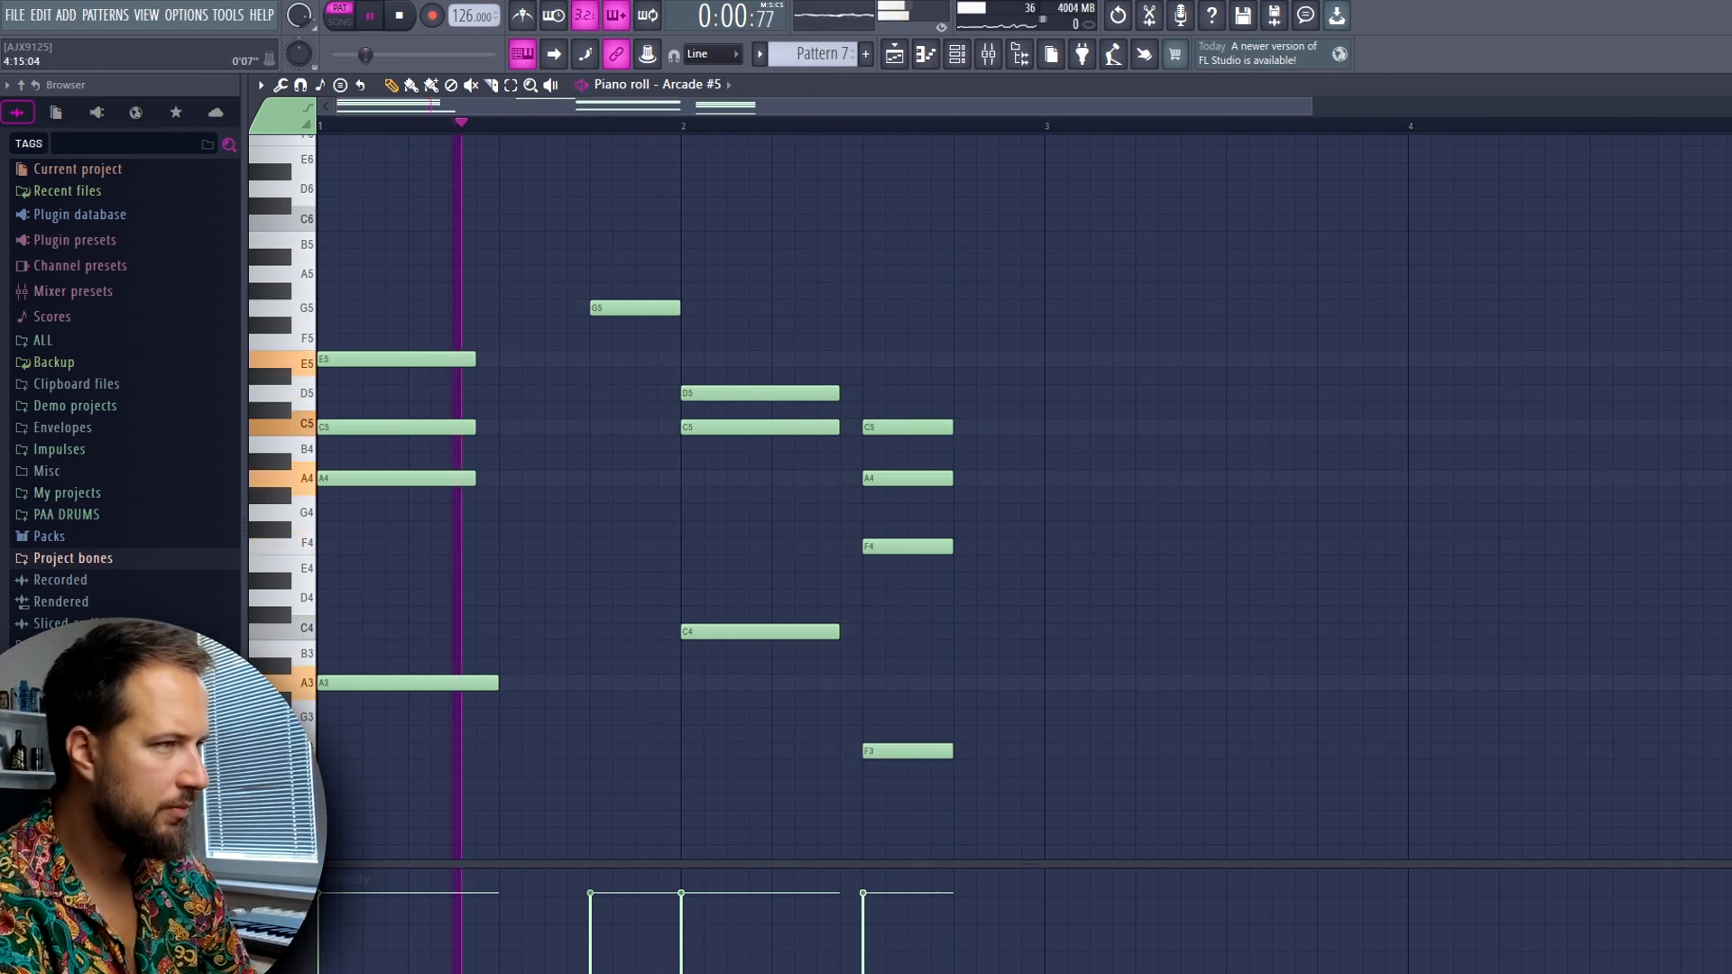
key("space")
Place Pattern 7 at bar 11 on Track 7, audition it from there and route Arcade #5 to mixer track 5
key("Escape")
left_click_drag(1206, 134, 1198, 135)
key("space")
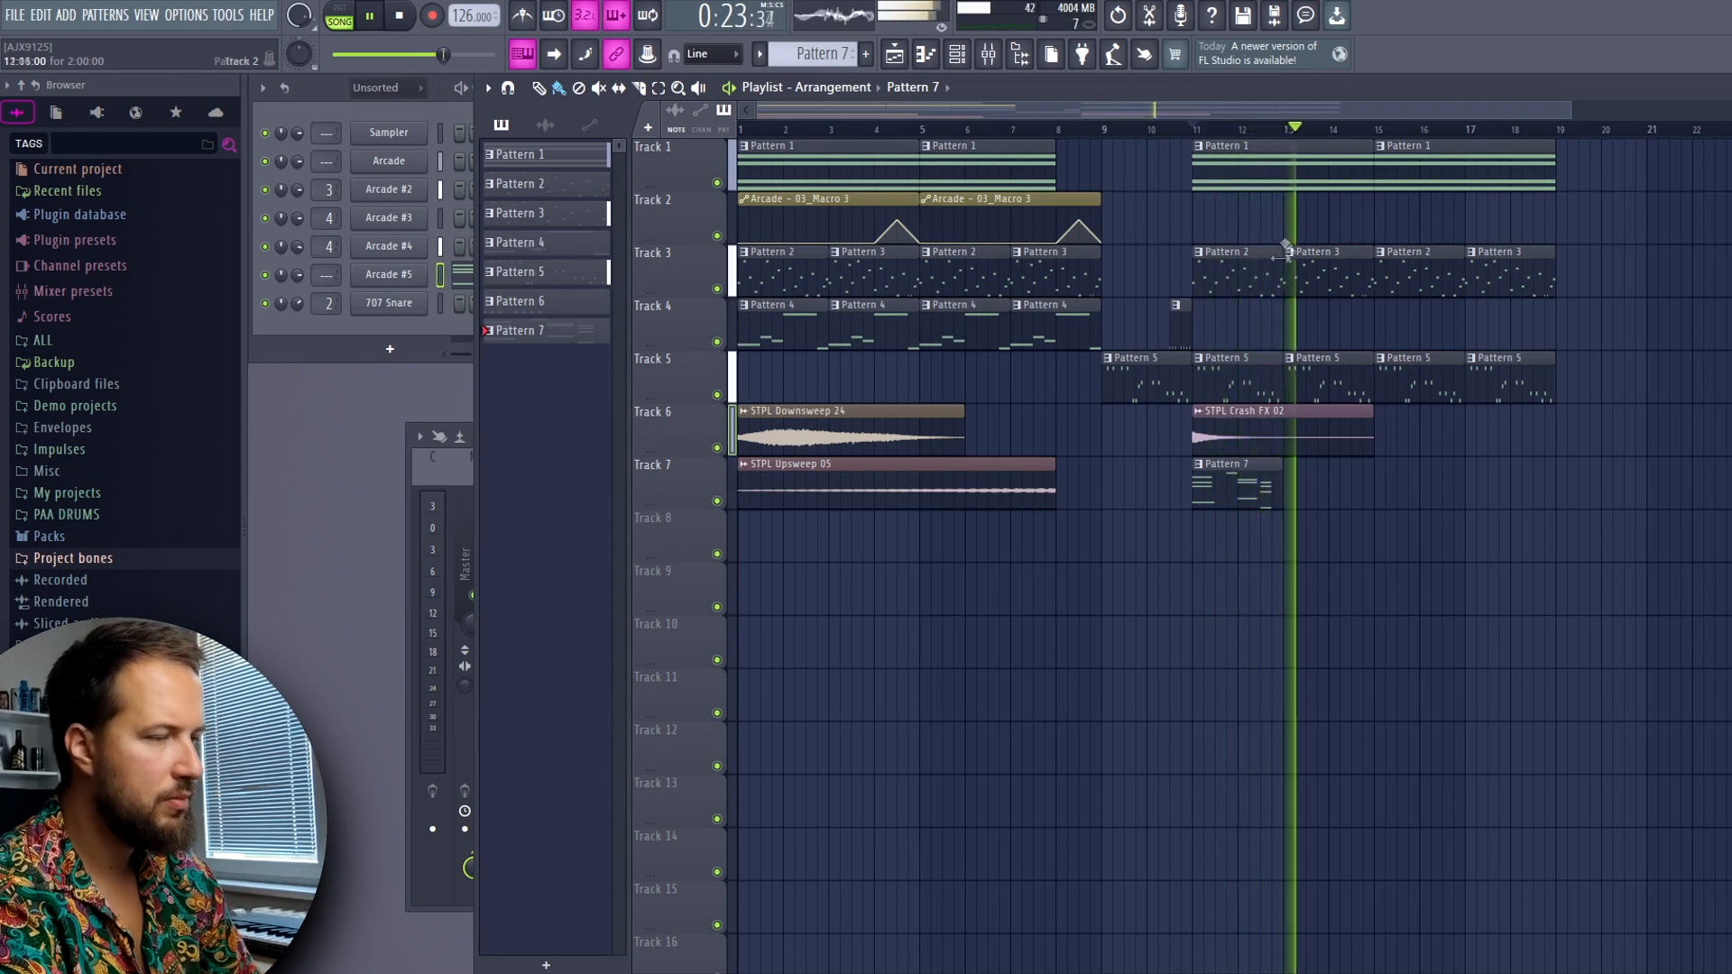
key("space")
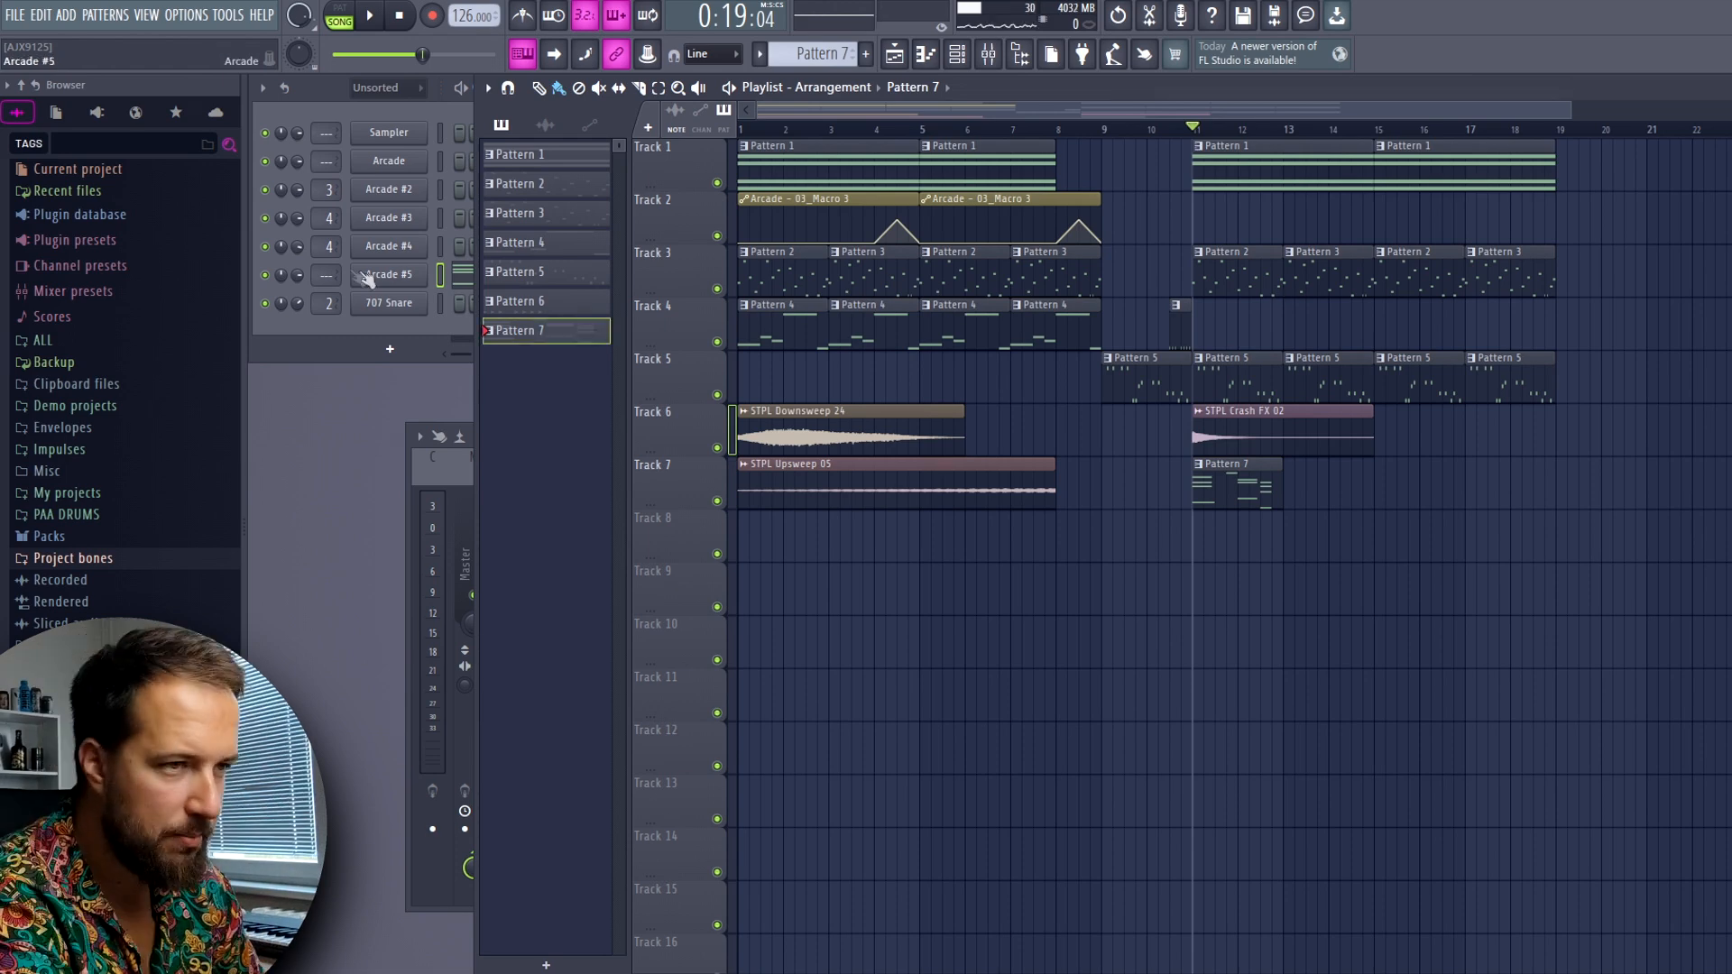
left_click_drag(328, 275, 328, 269)
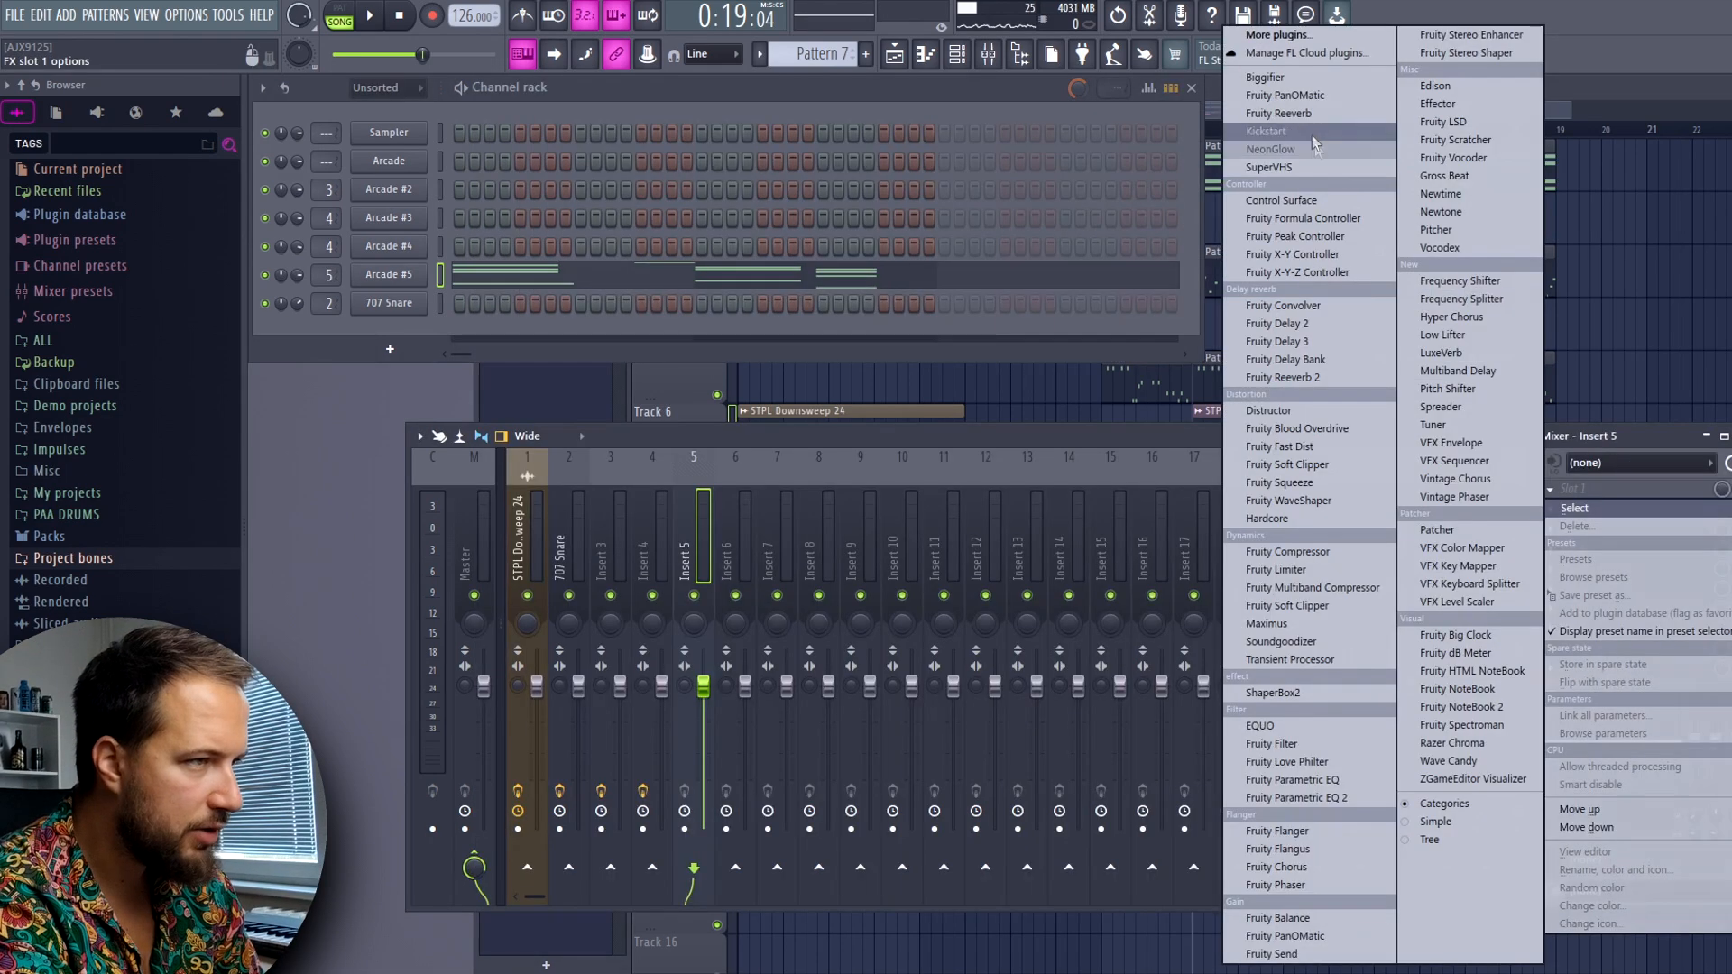
Load Kickstart and Fruity PanOMatic into the first two effect slots of mixer insert 5
left_click(1265, 130)
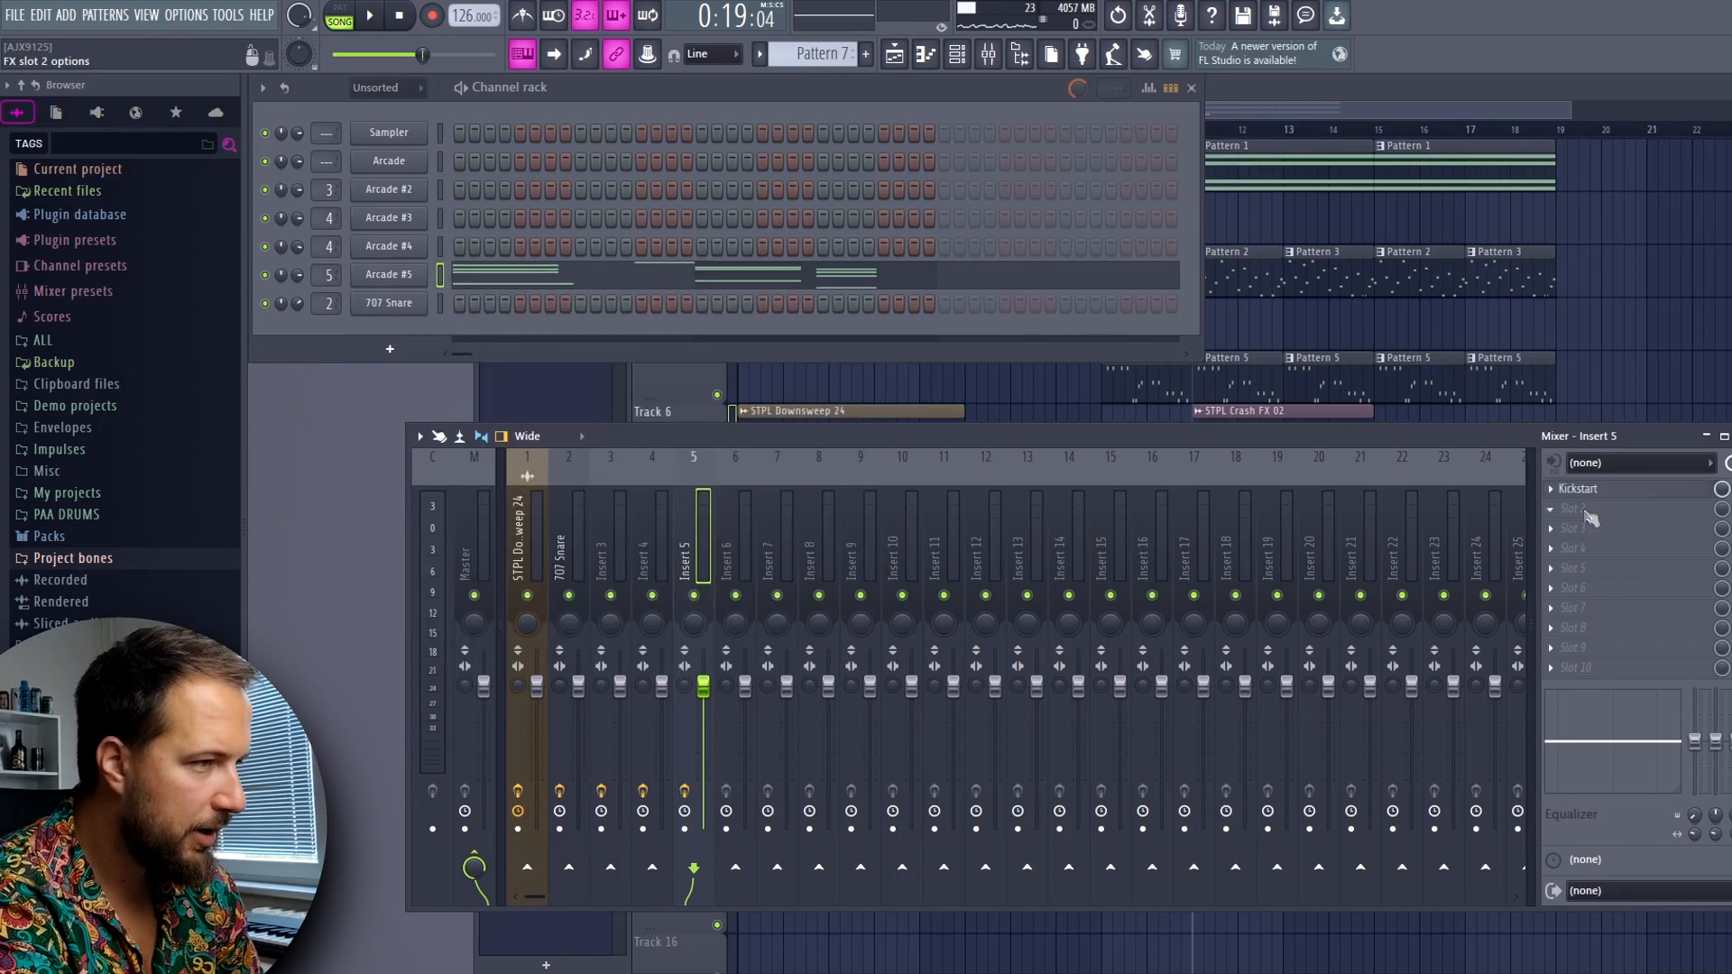
left_click(1586, 511)
left_click(1286, 935)
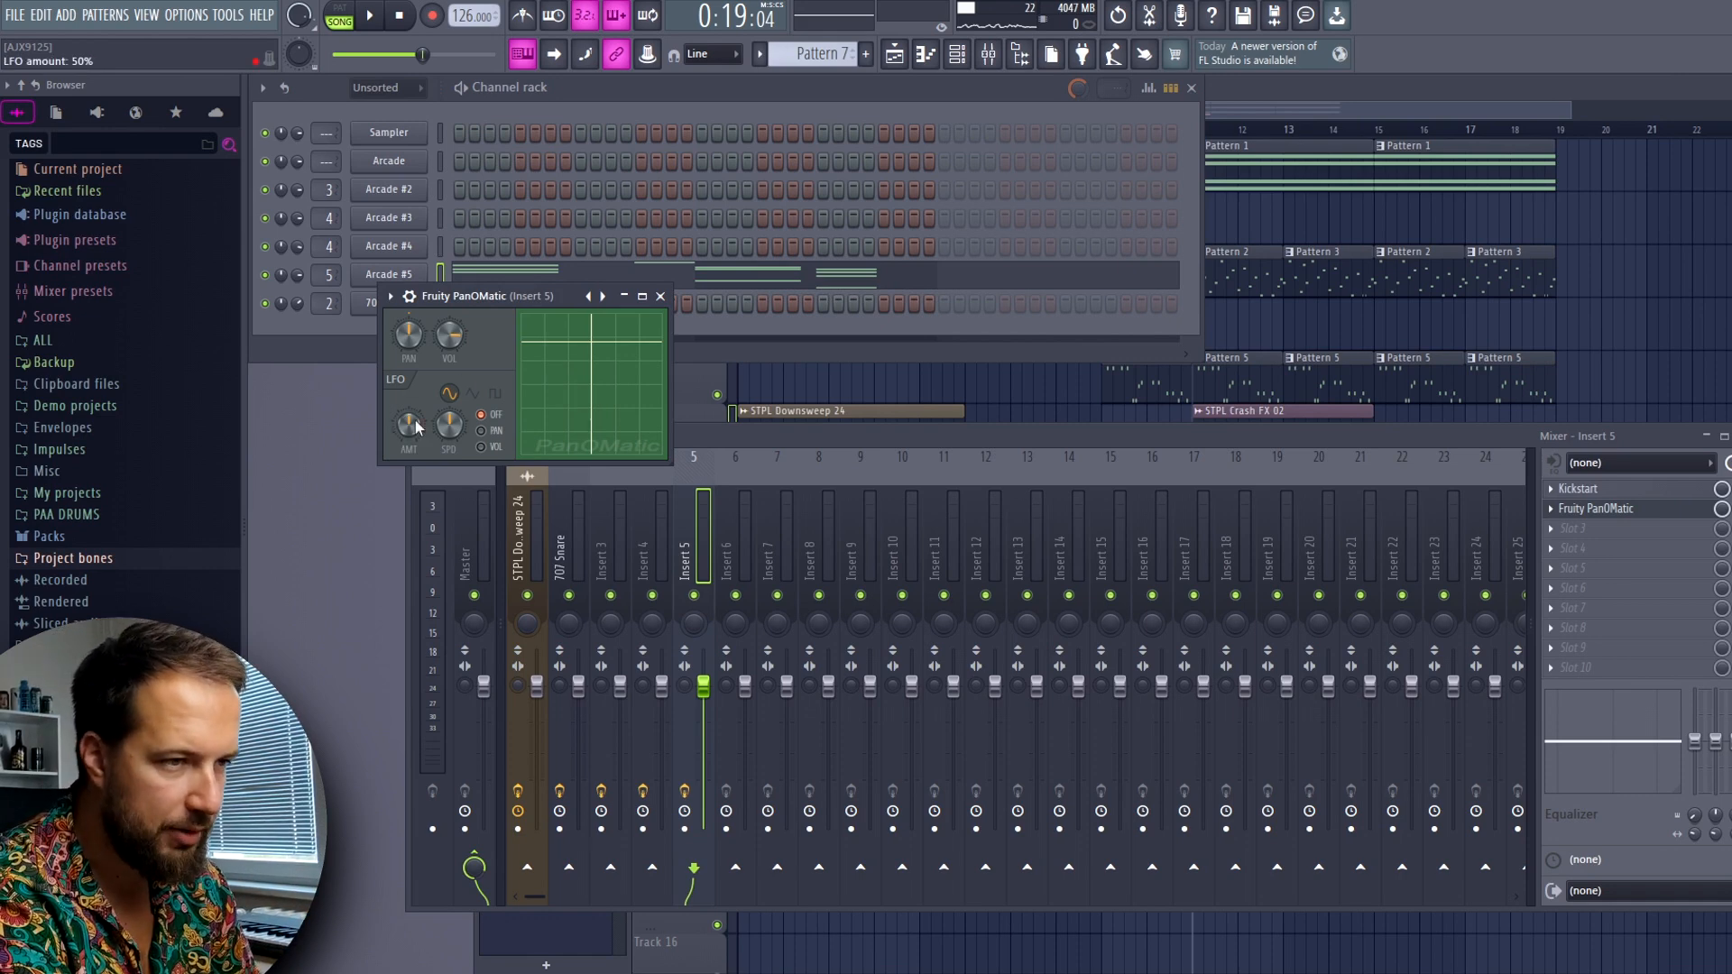
Solo Track 7, switch the PanOMatic LFO to panning at about 73% speed and audition the chords
left_click(1407, 95)
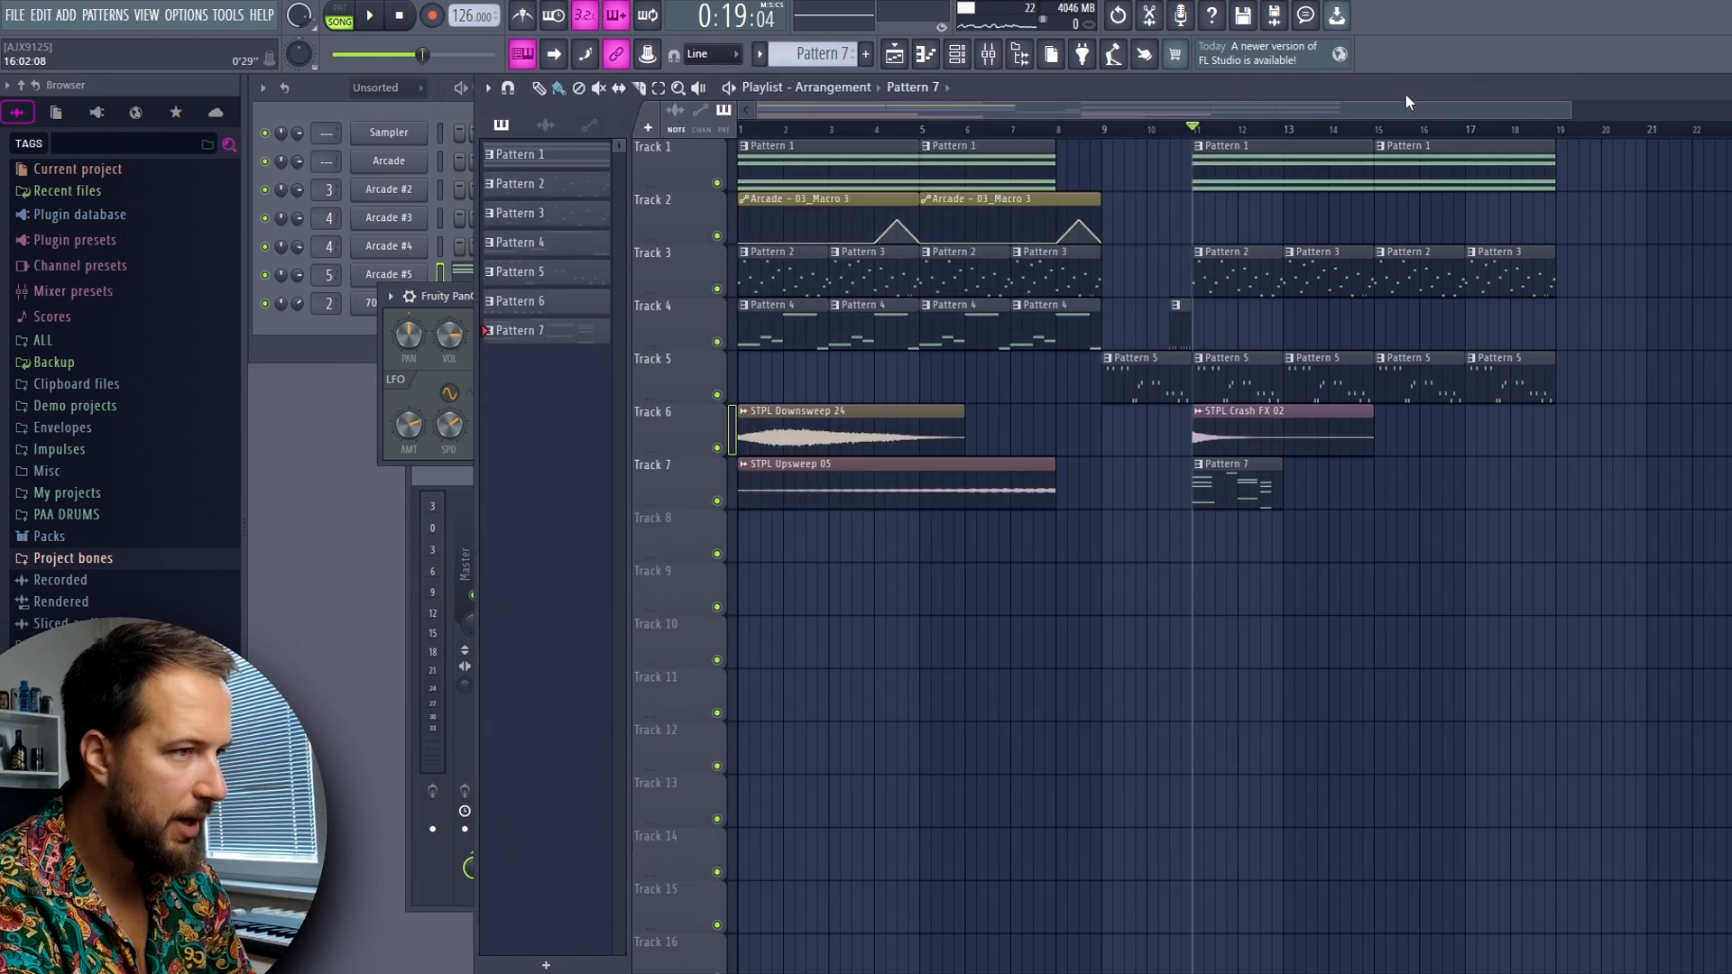
right_click(717, 503)
left_click(484, 431)
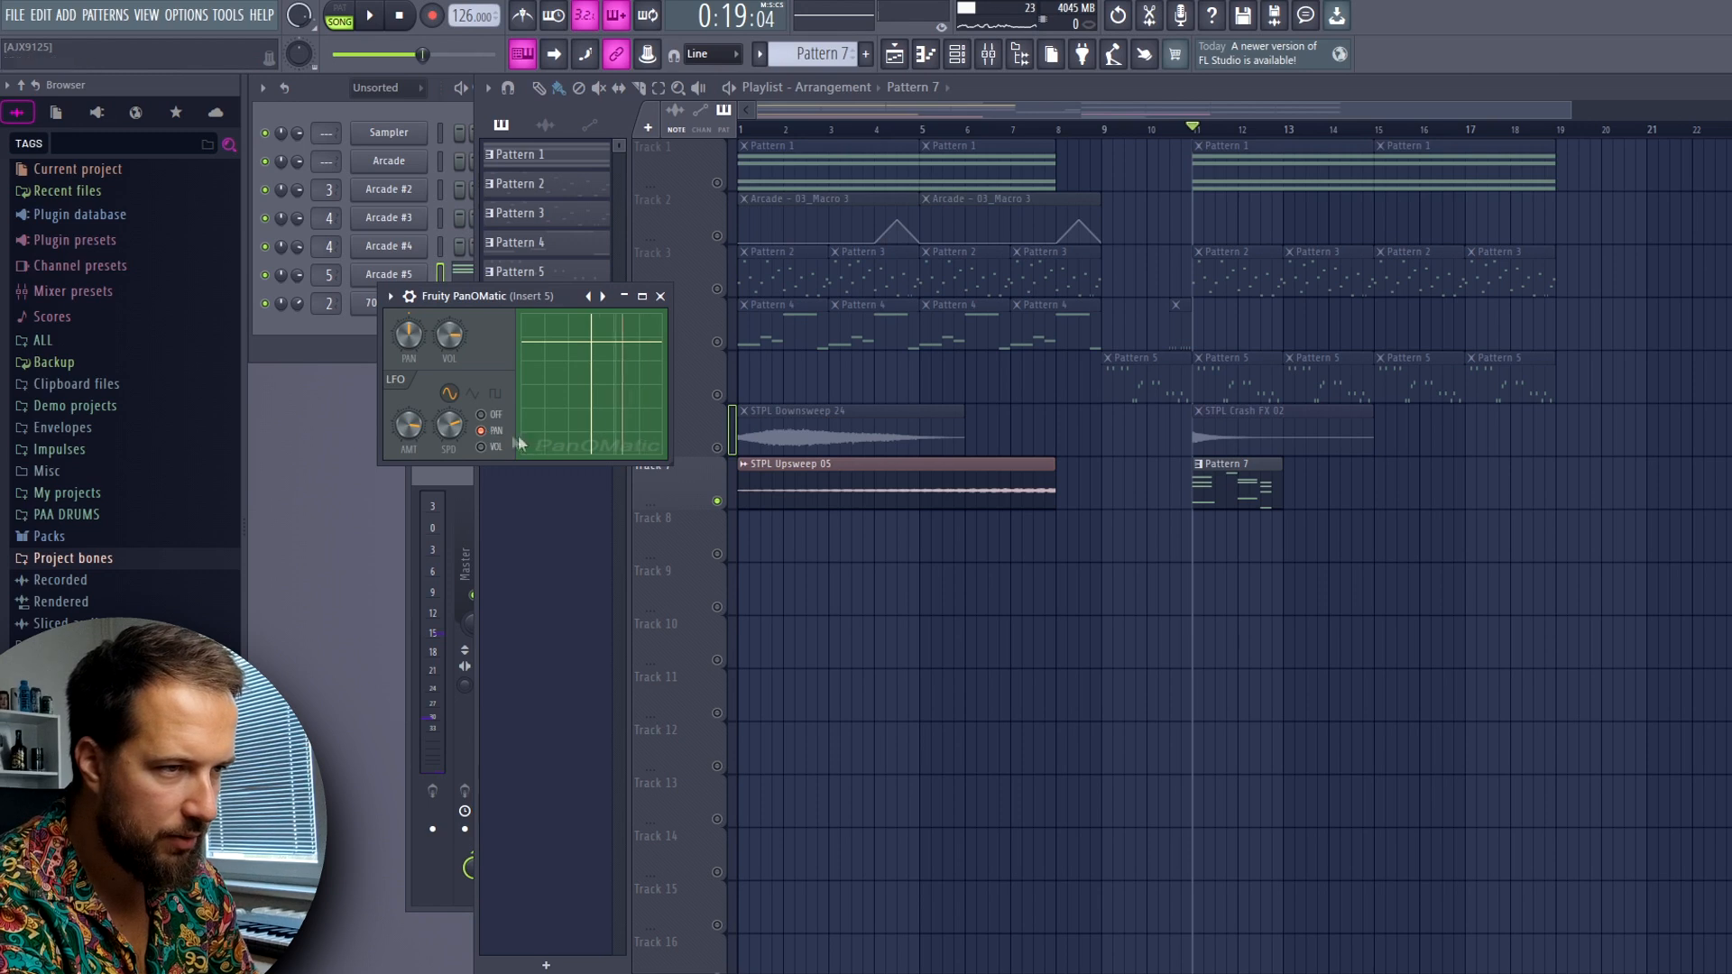
key("space")
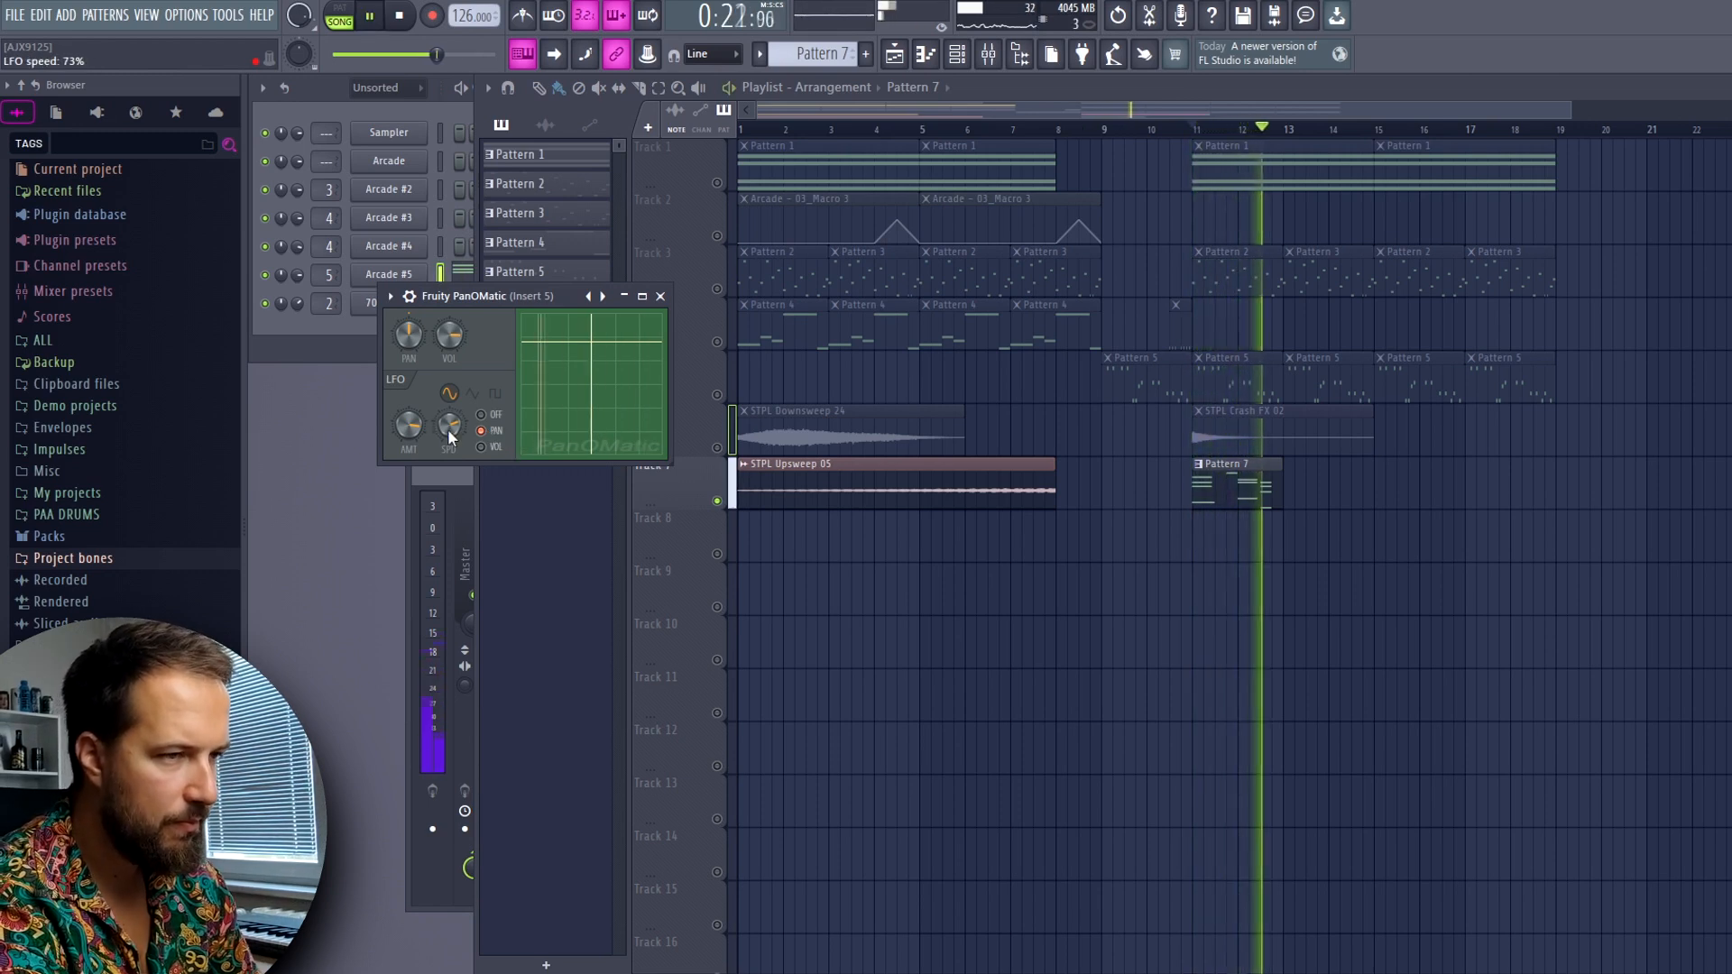
Repeat Pattern 7 on Track 7 from bar 13 up to bar 19 and audition the panned chords
left_click(1342, 484)
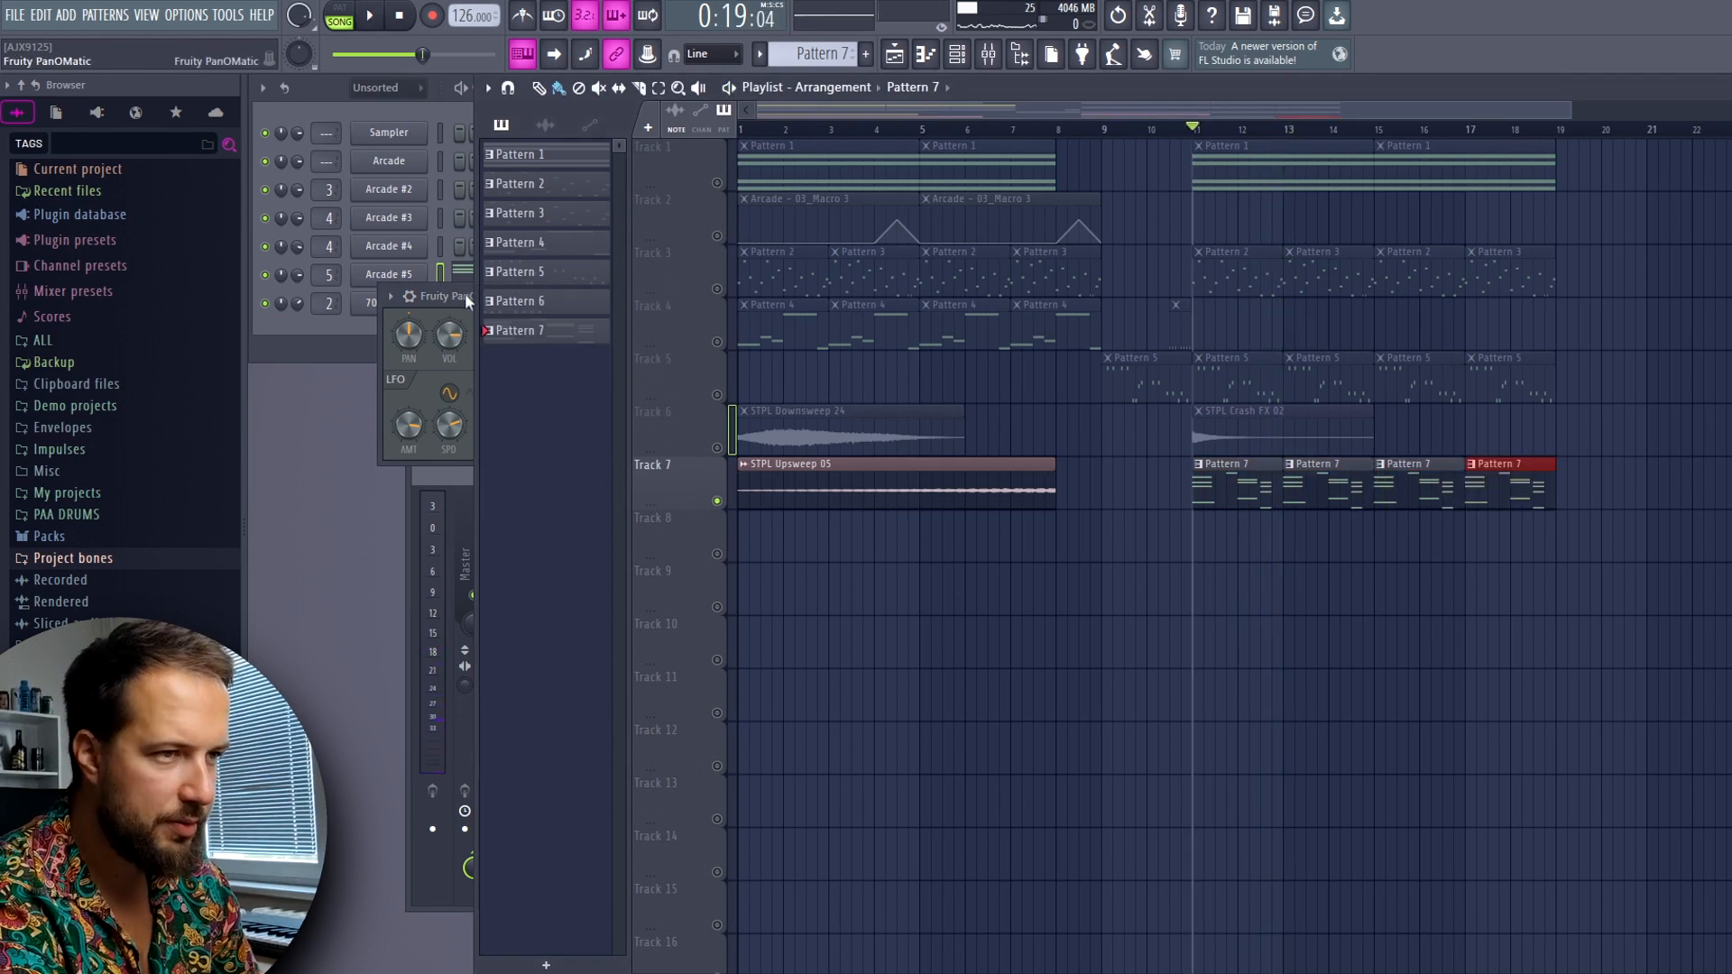
left_click(465, 300)
key("space")
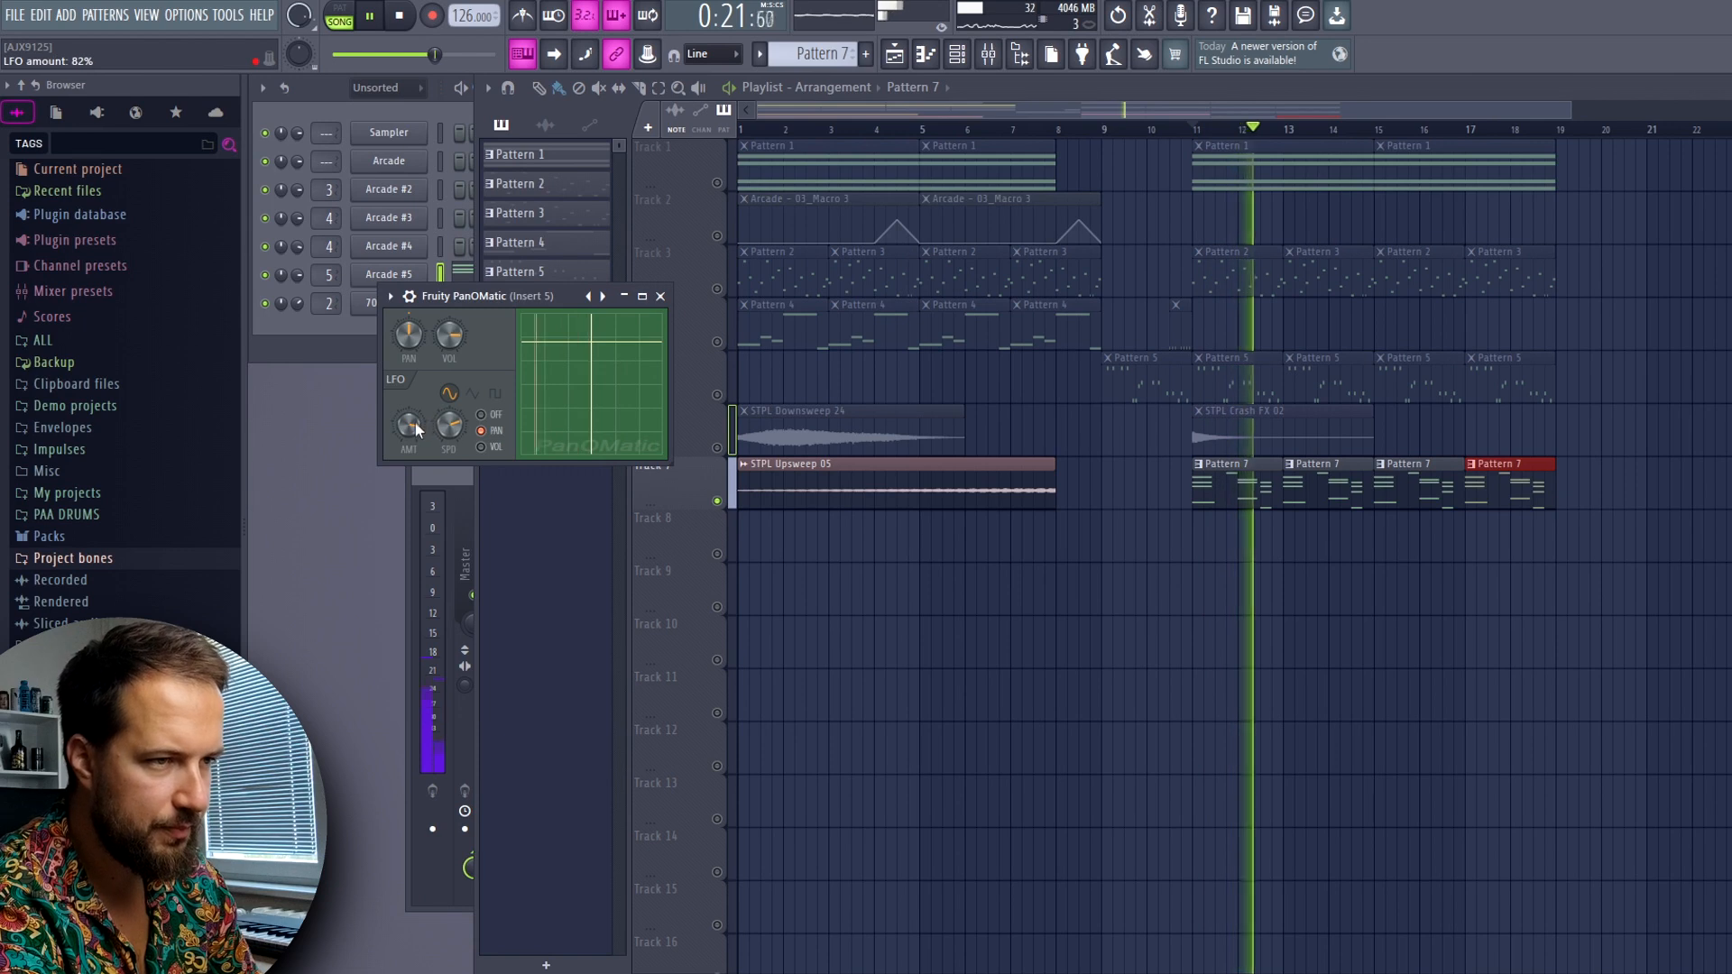
left_click(660, 296)
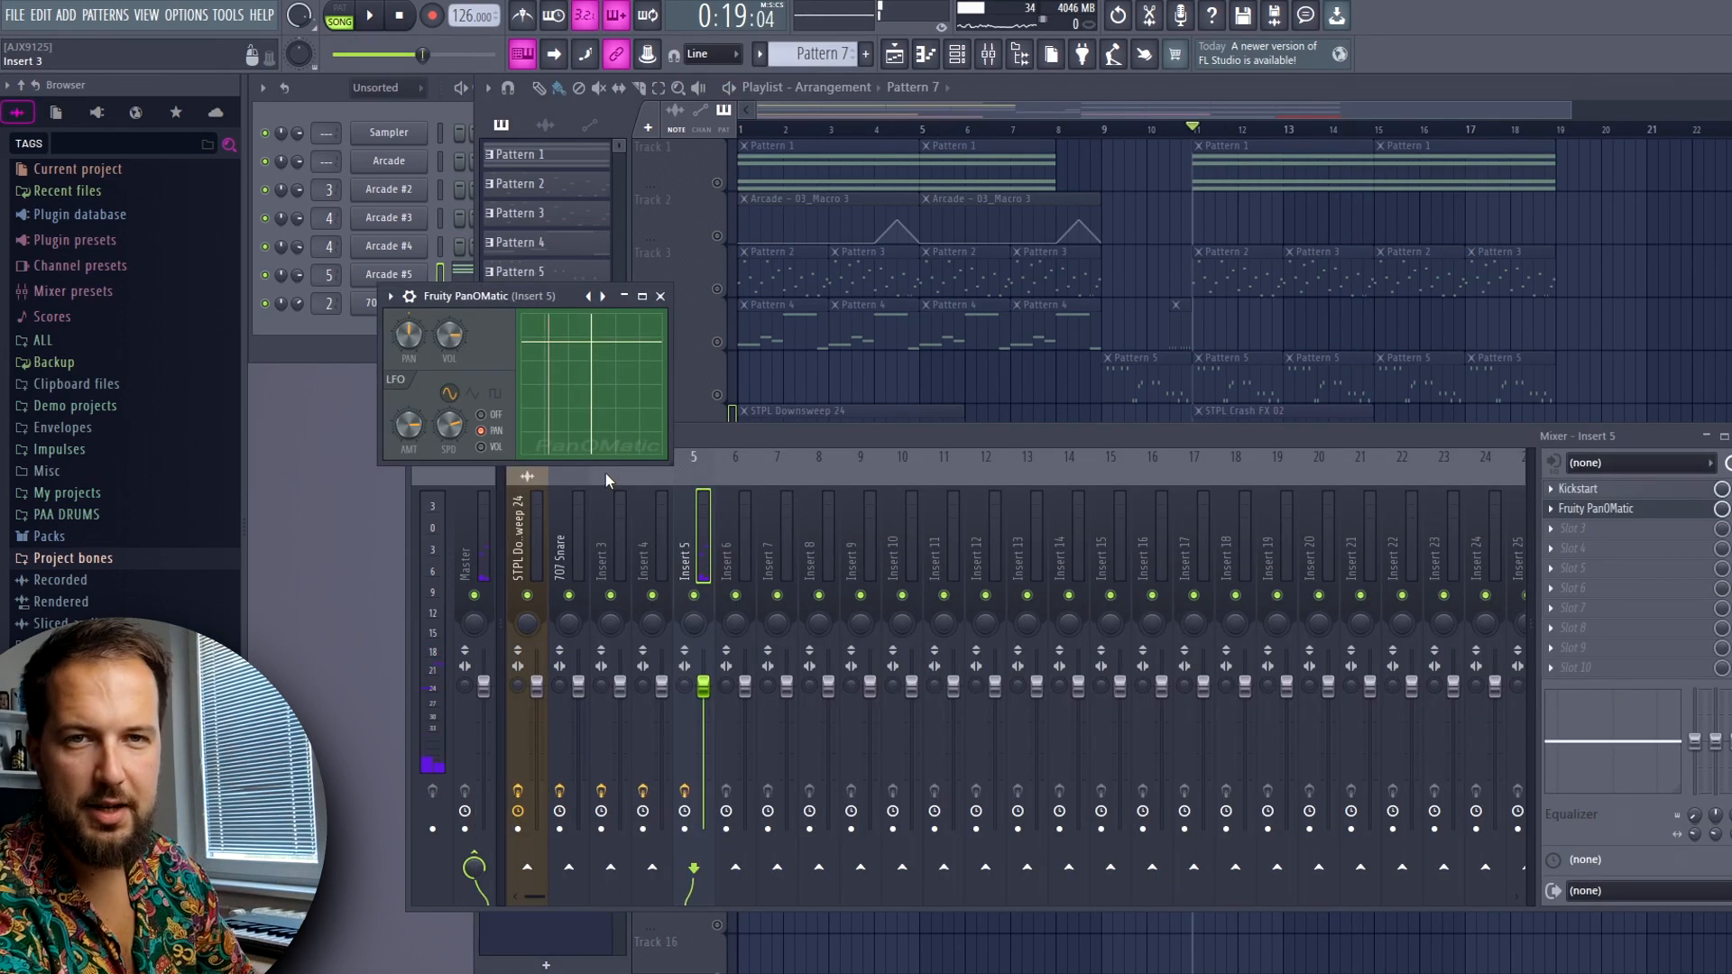
Load Gross Beat into effect slot 3 of insert 5 with the Trance Gt 1 volume gate and audition the chords
left_click(1574, 529)
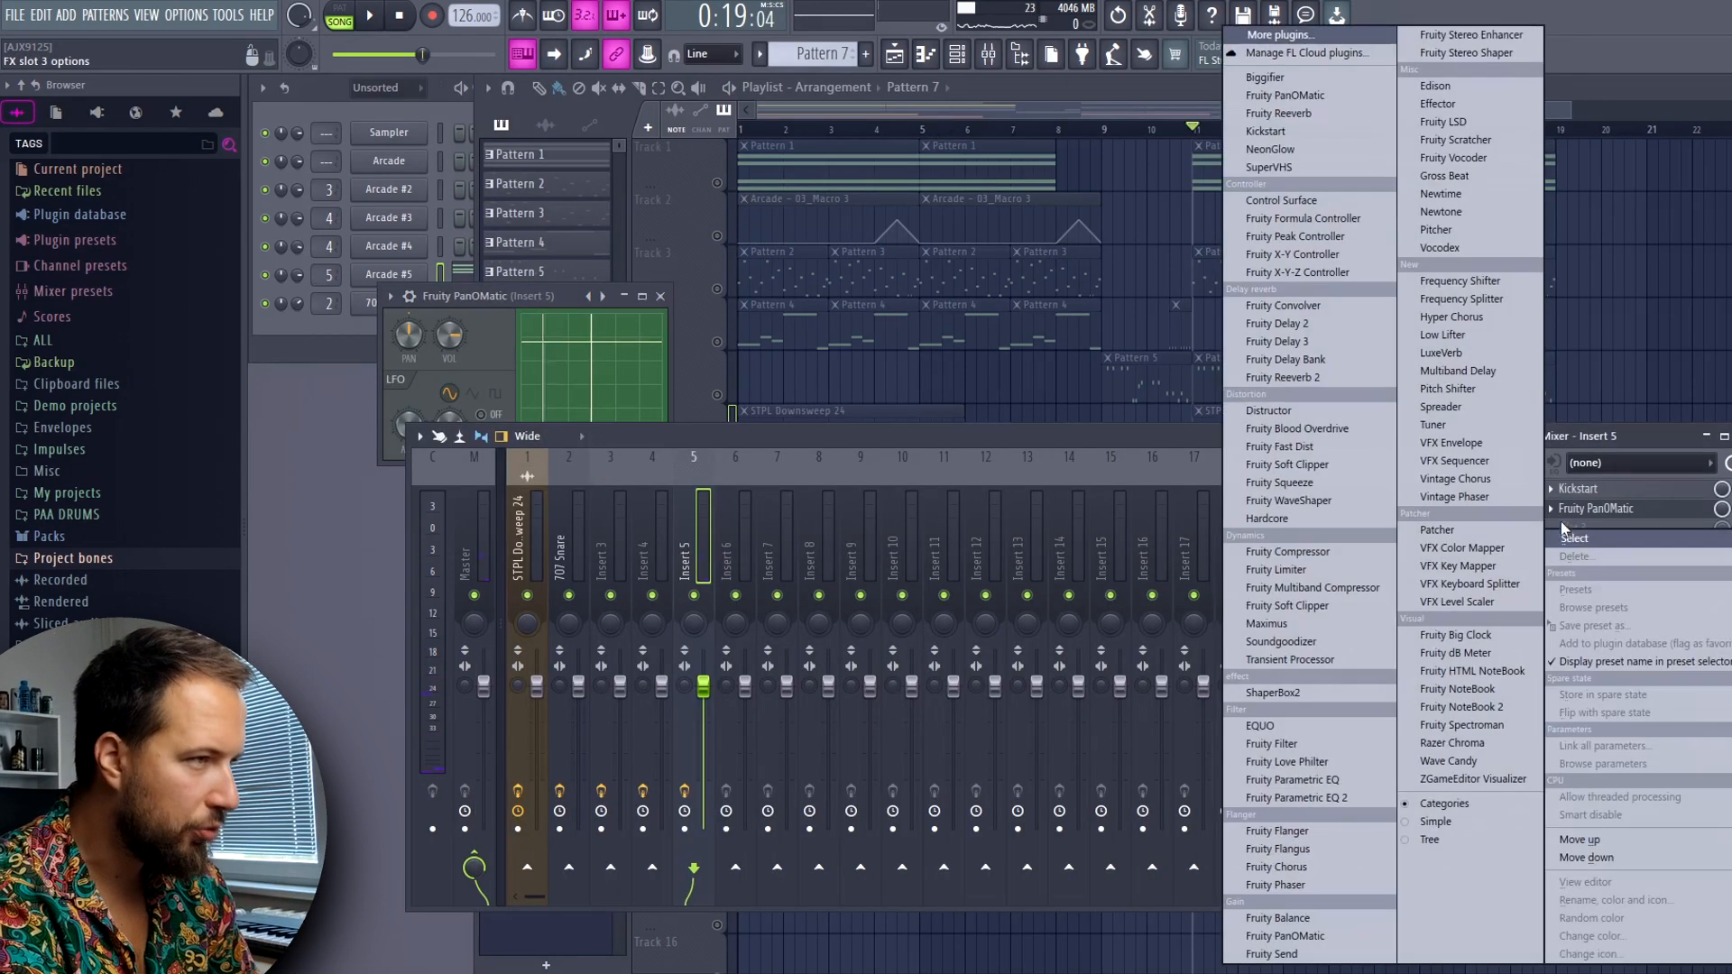
left_click(1487, 175)
left_click(446, 636)
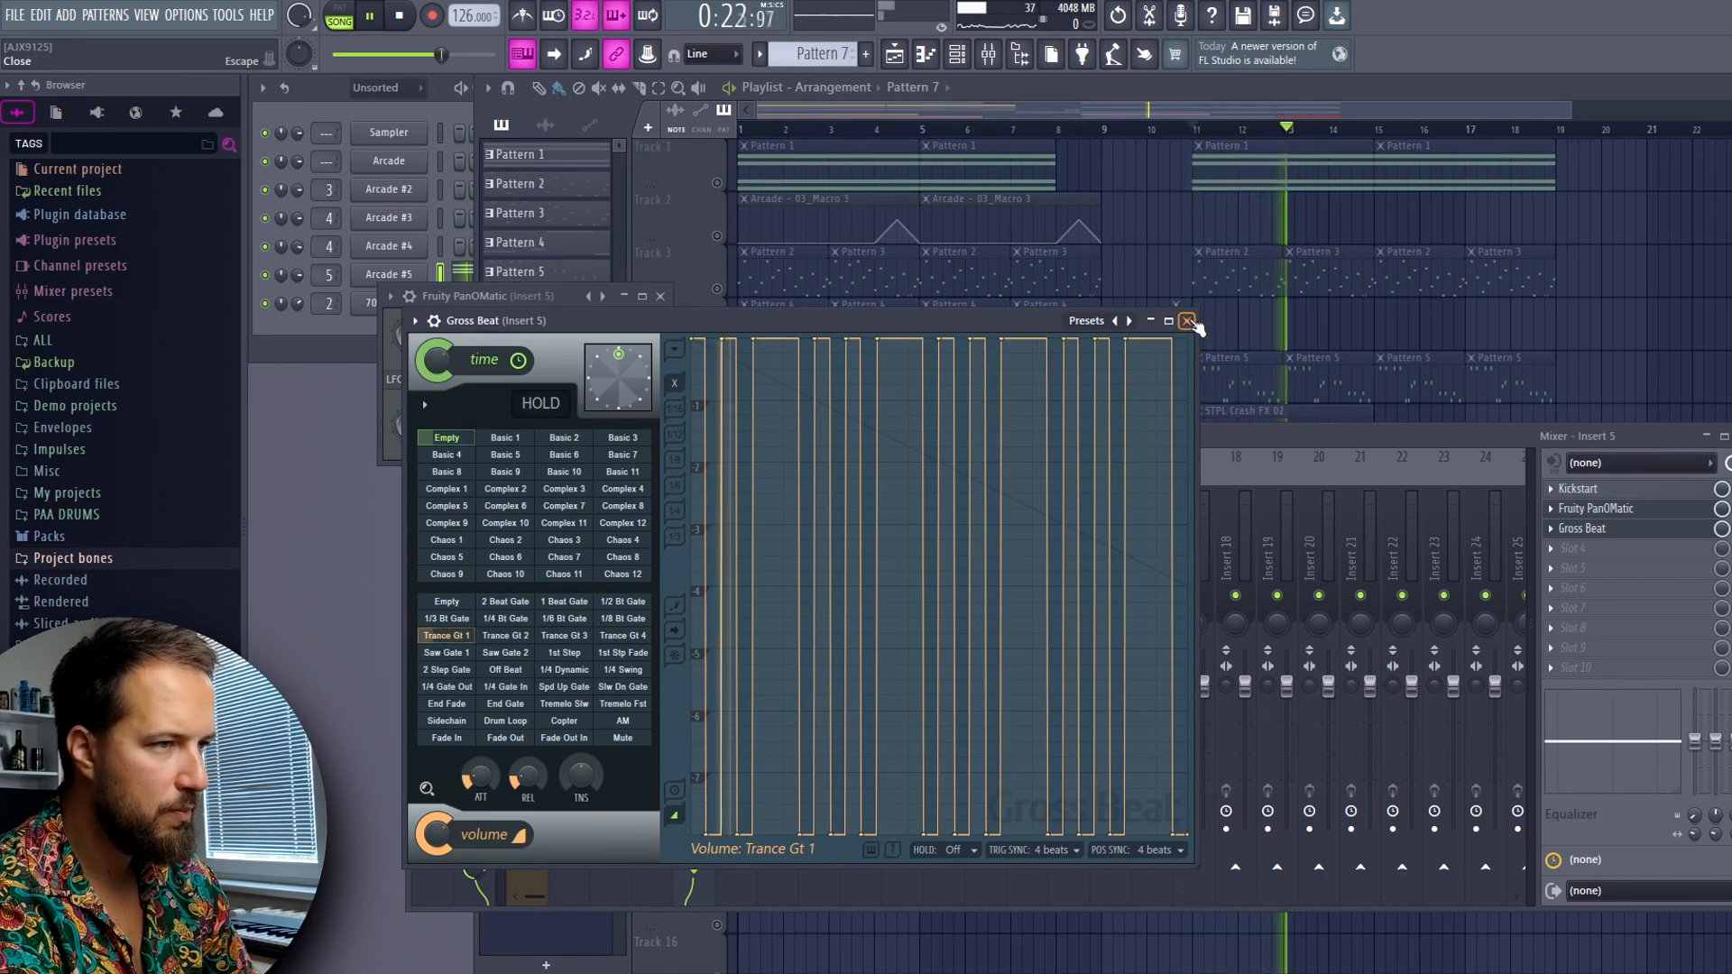
left_click(1188, 321)
key("F9")
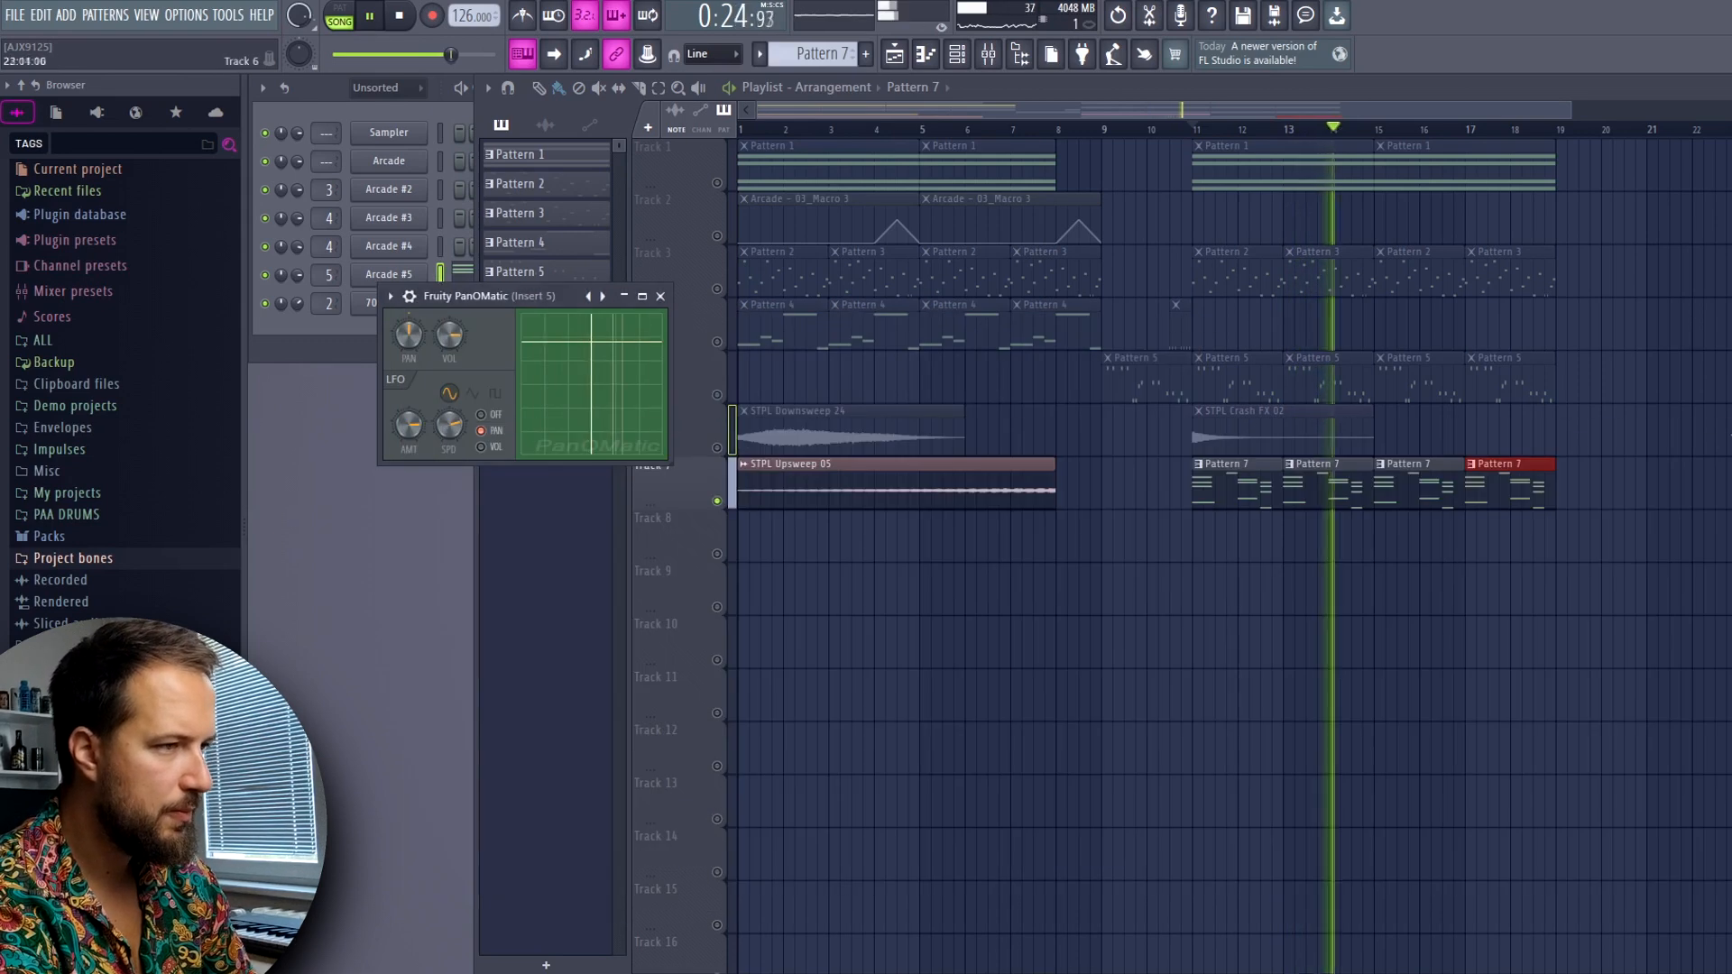
key("space")
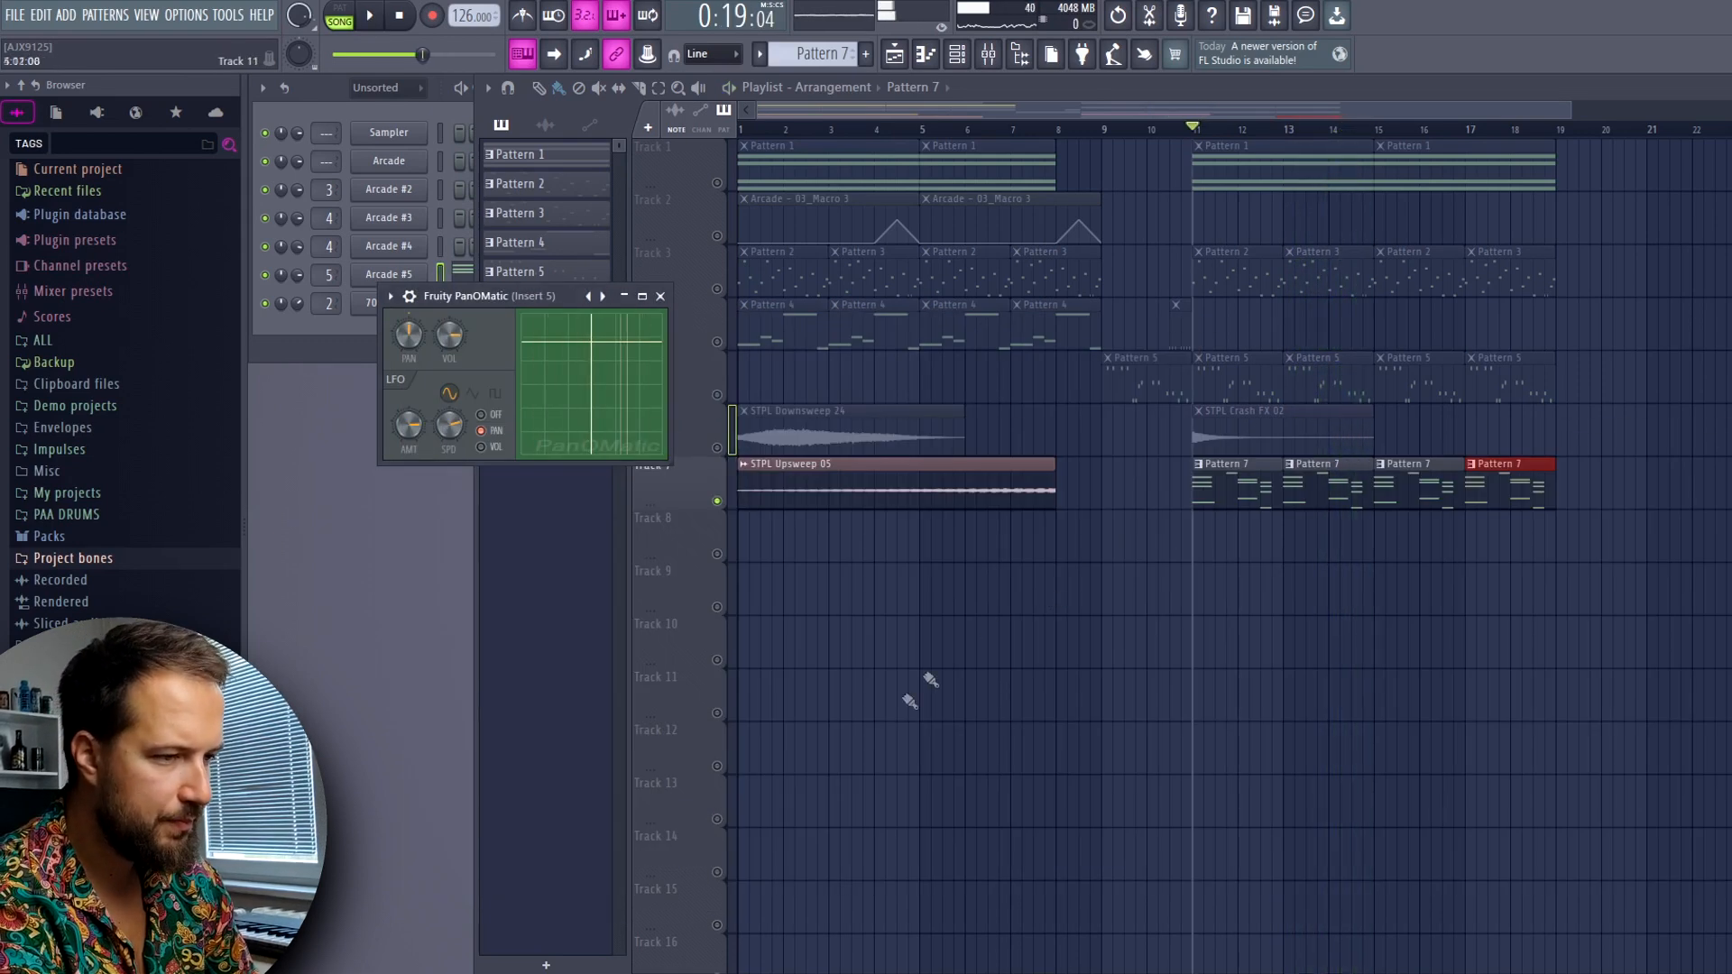
key("F9")
key("space")
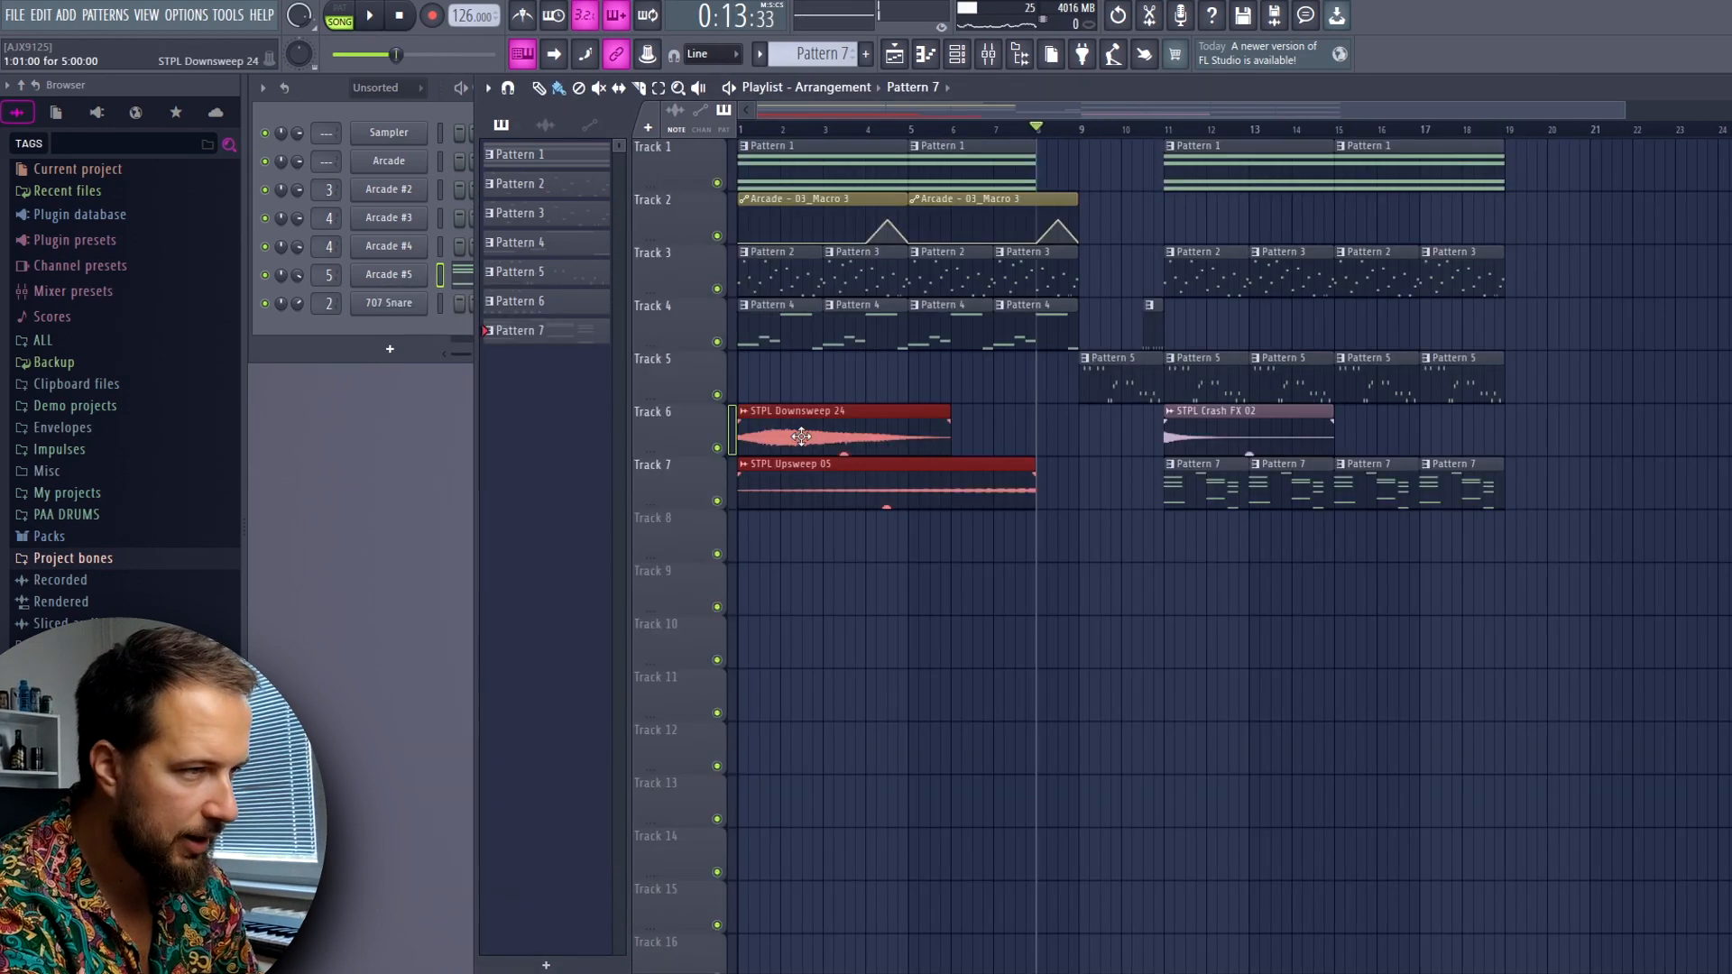
Move the downsweep and upsweep clips to Tracks 8 and 9, copy both to bar 11 and audition the arrangement
left_click_drag(857, 451, 1286, 556)
left_click_drag(962, 418, 800, 563)
left_click(1172, 132)
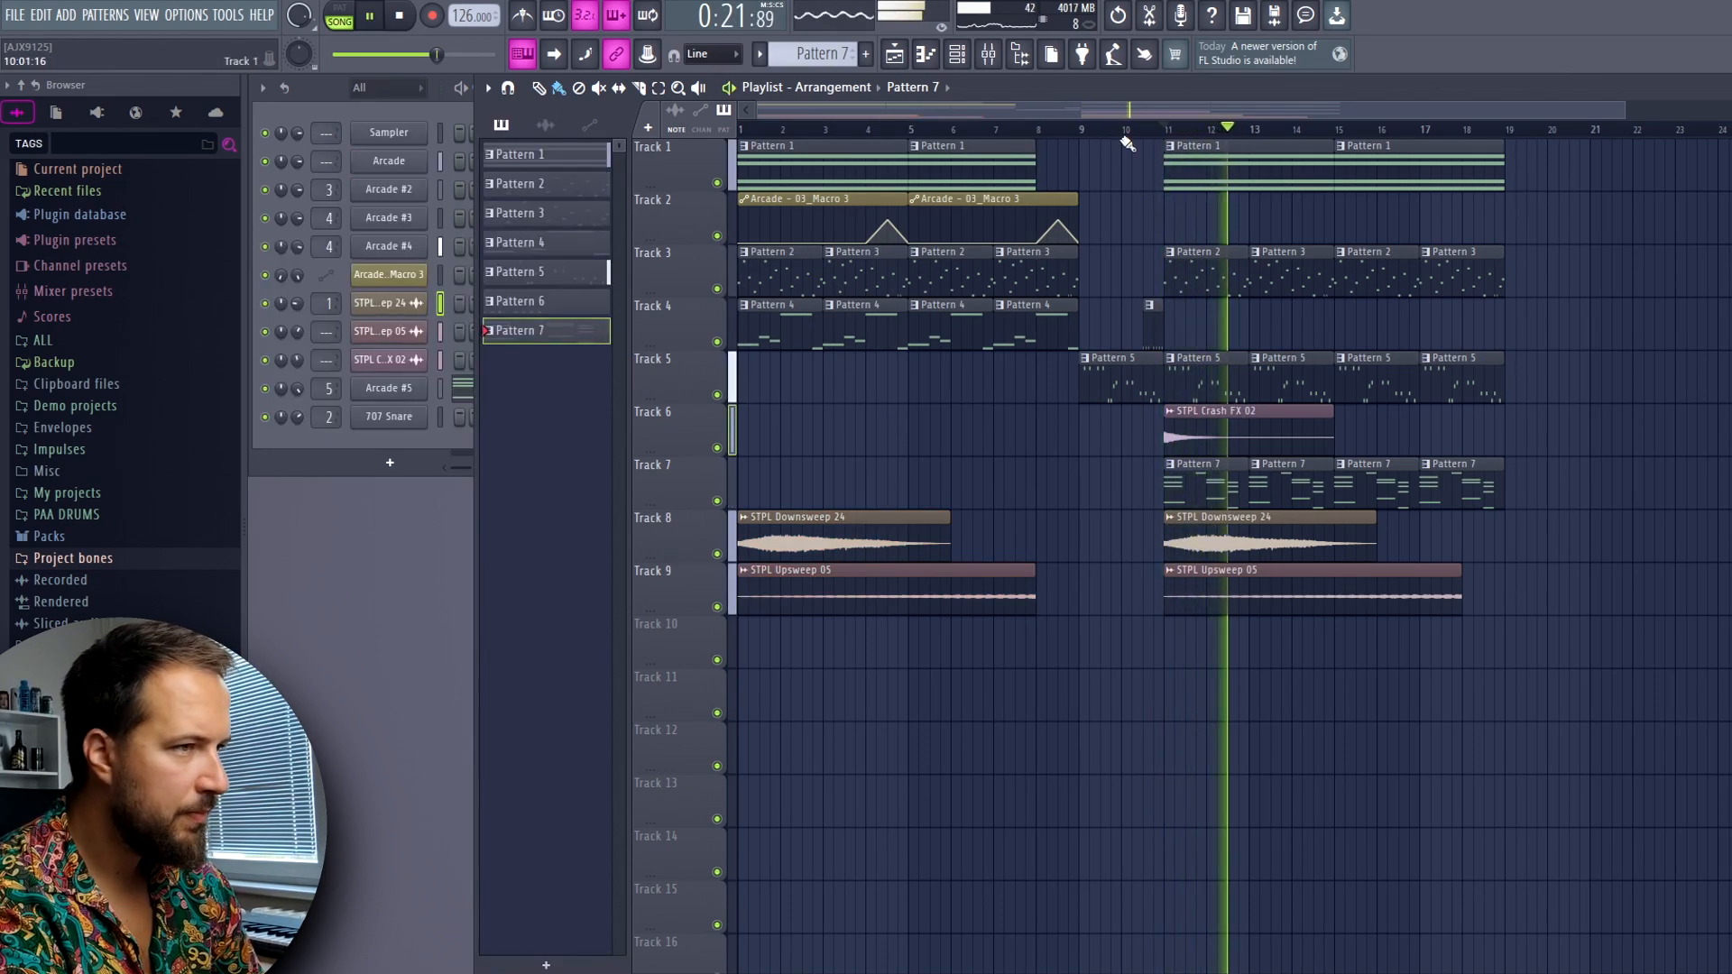
key("space")
scroll(1113, 132, "down", 1)
left_click(399, 15)
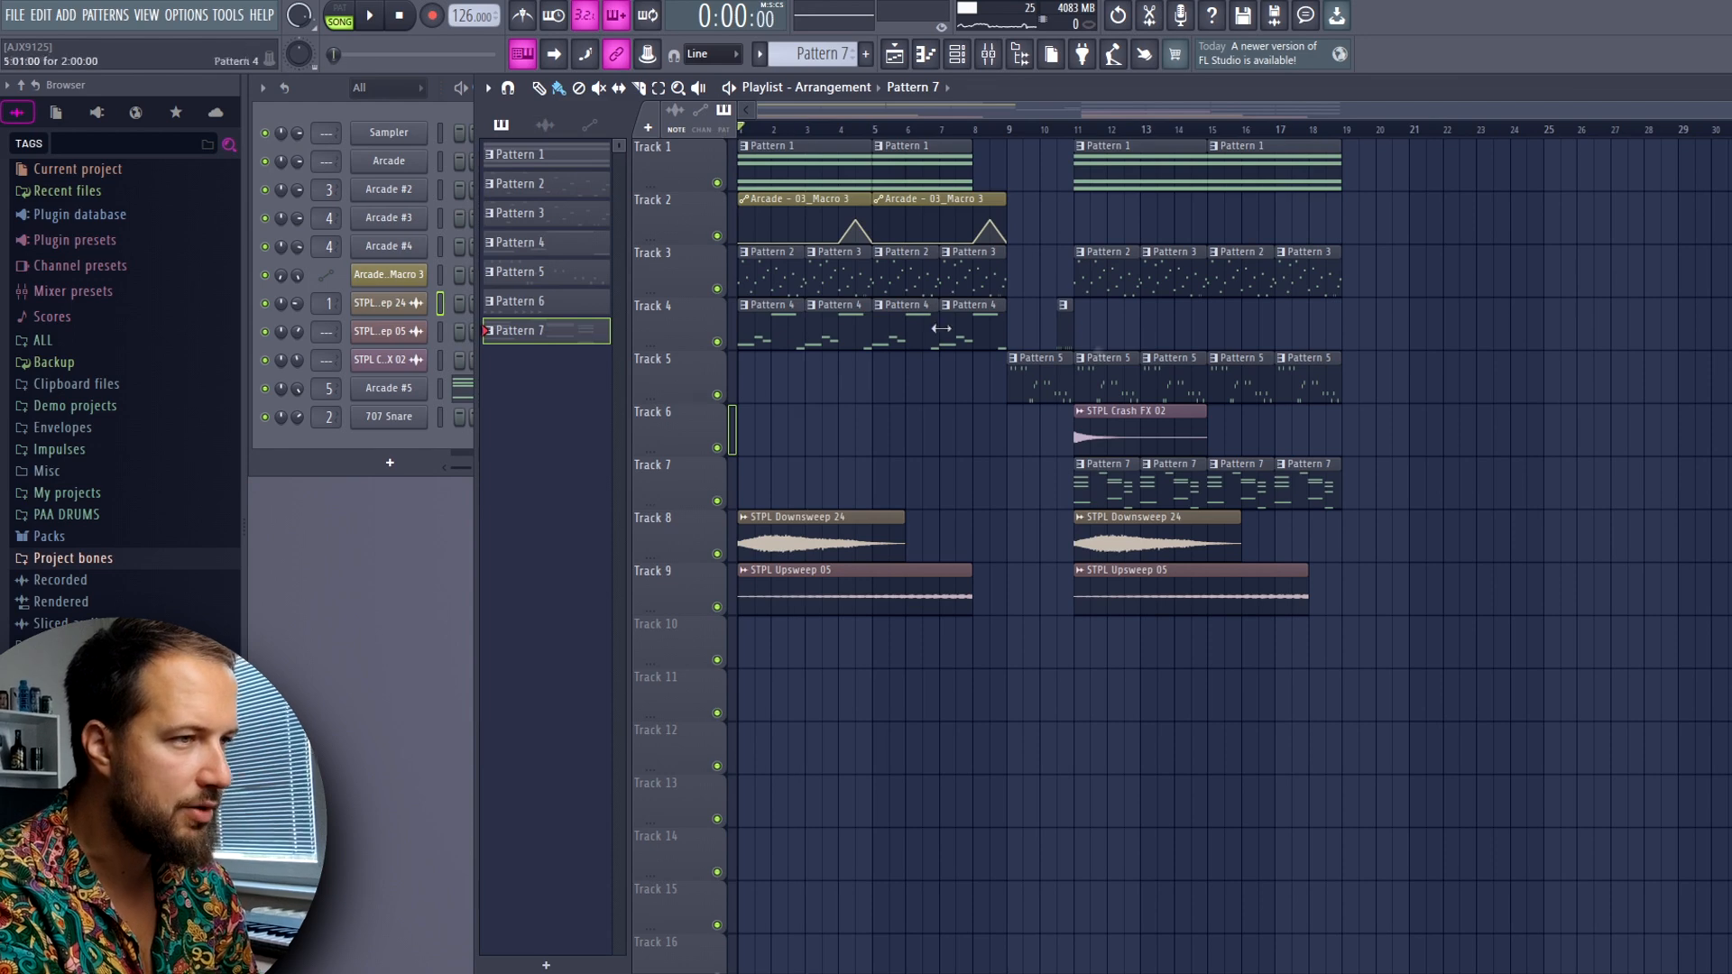
key("space")
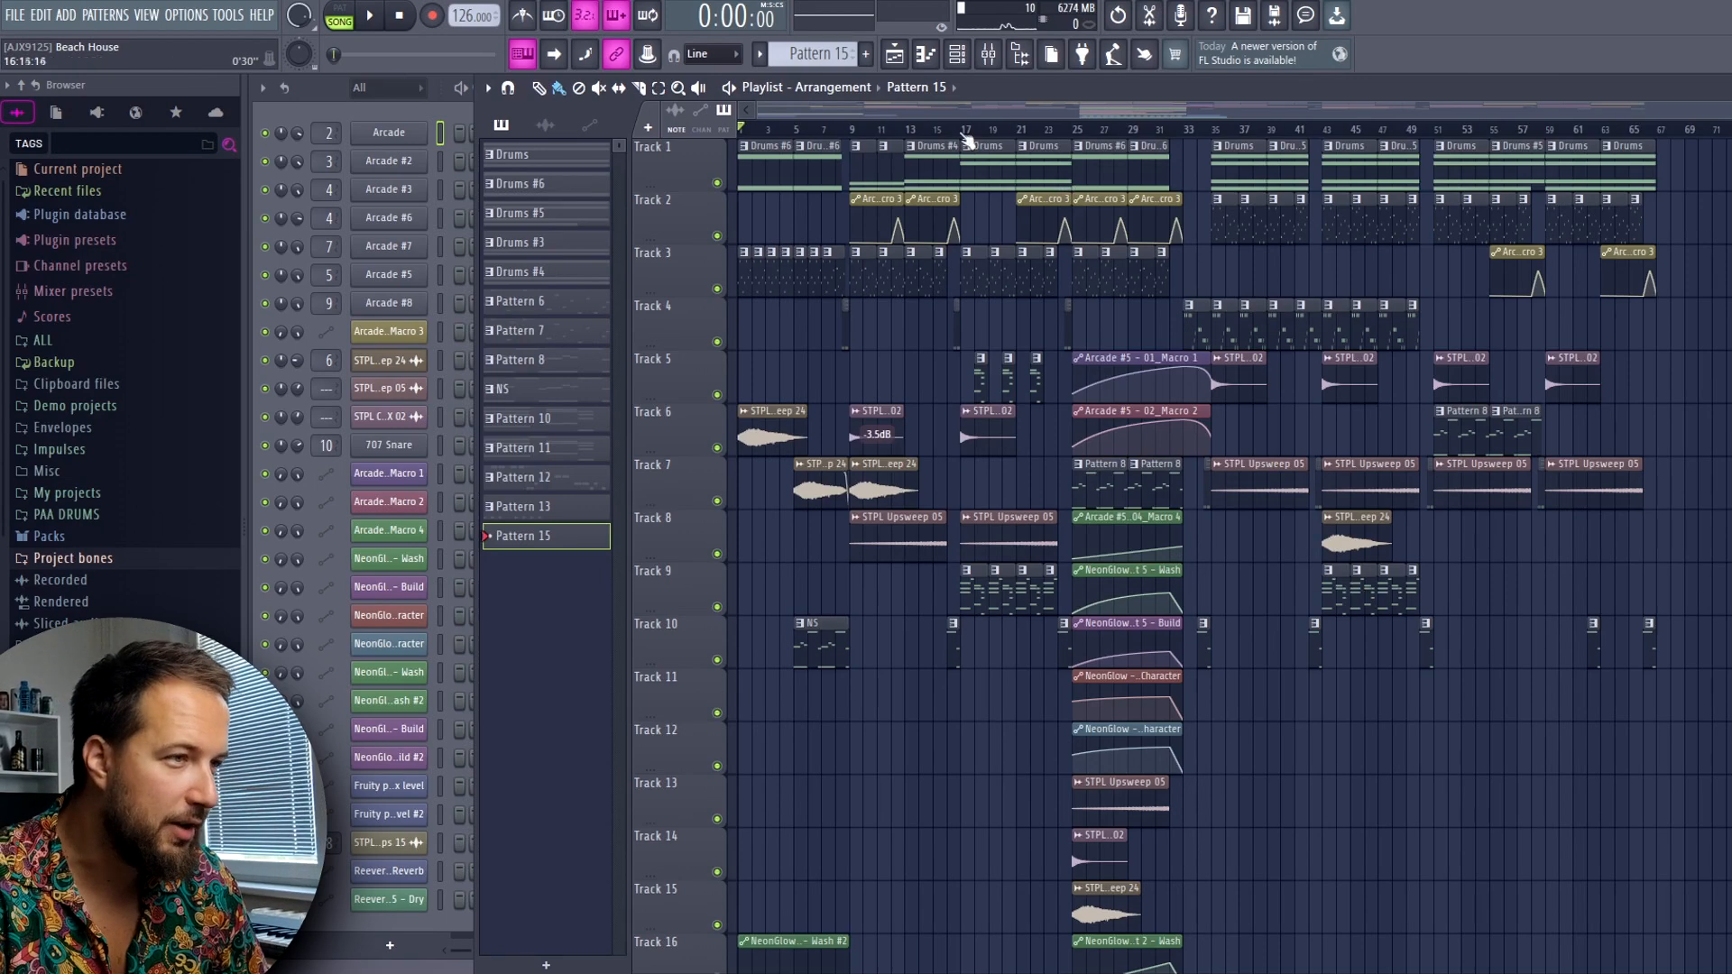
Solo Track 1 and Track 3 in turn in the finished arrangement and audition each from bar 17
scroll(968, 135, "up", 5)
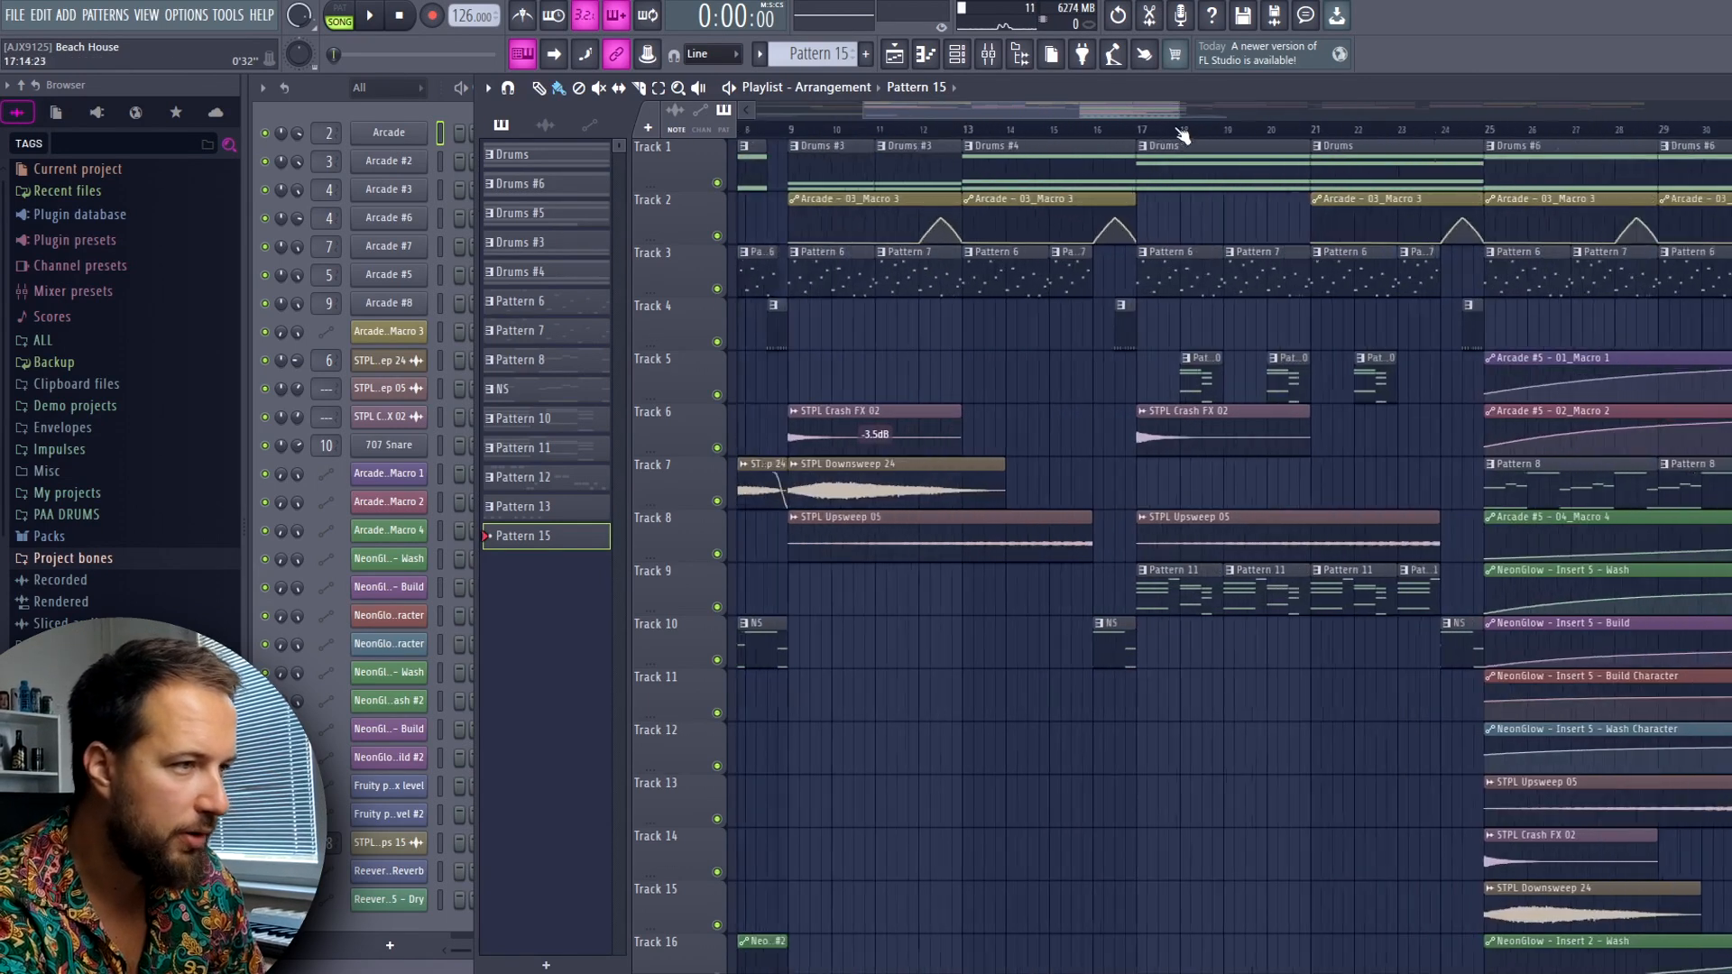
scroll(1182, 133, "up", 3)
right_click(719, 184)
key("space")
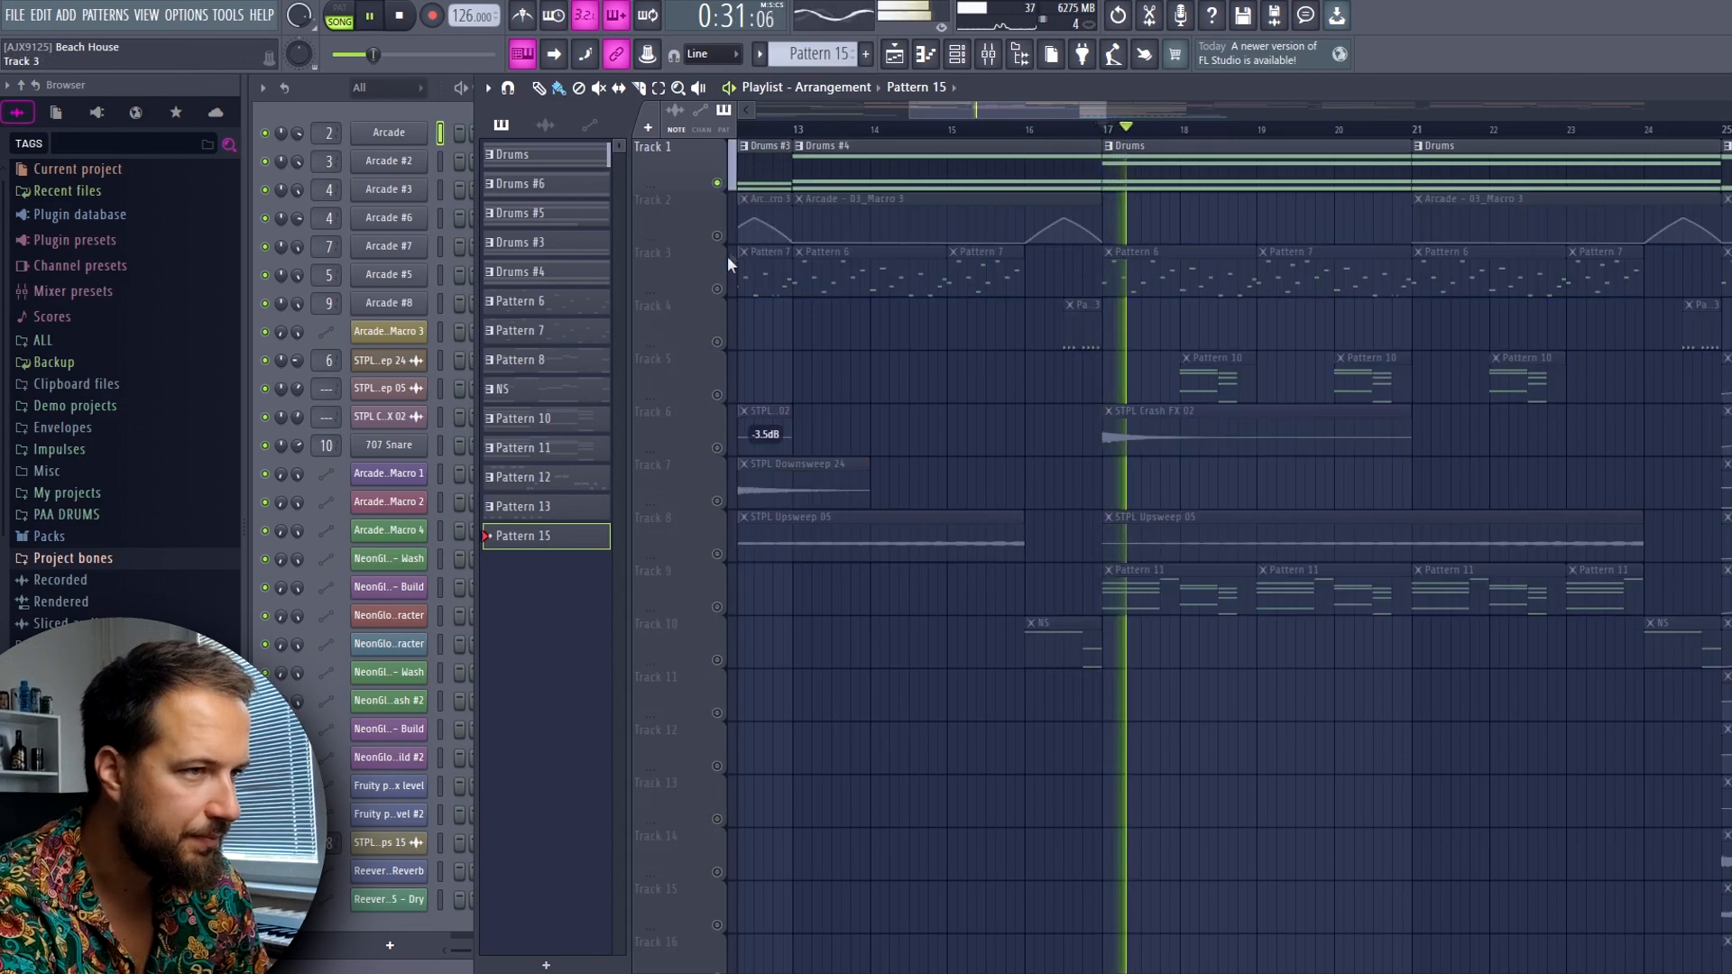
right_click(718, 289)
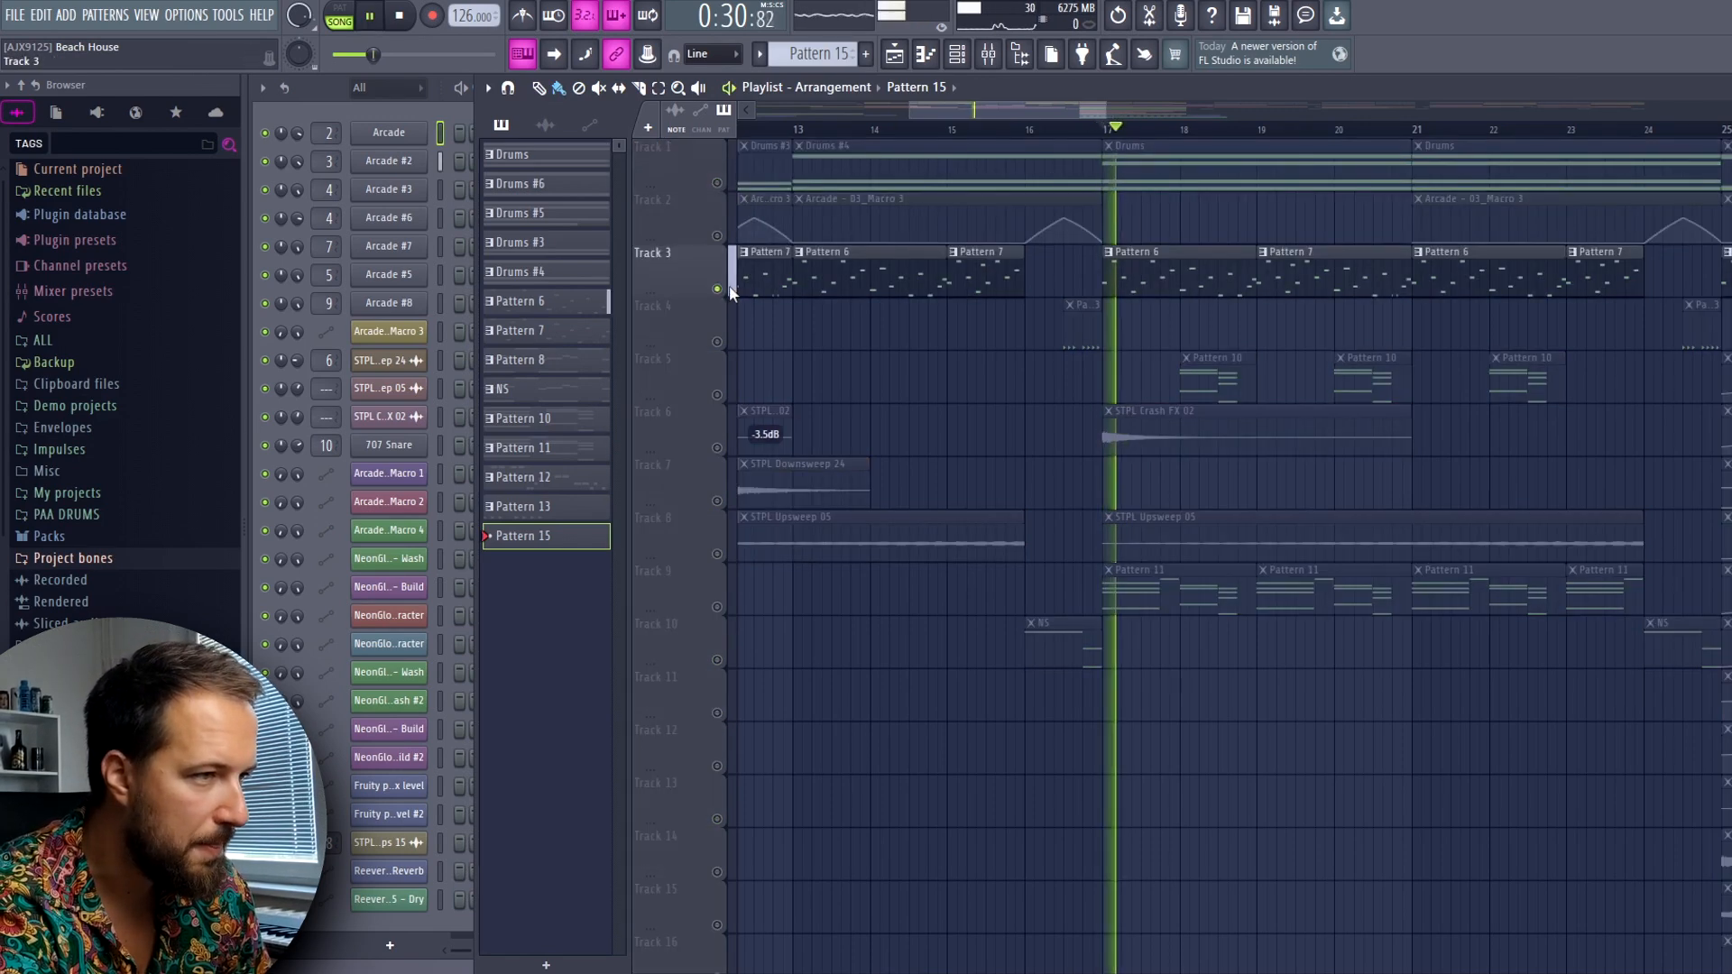
Solo the Pattern 11 chords on Track 9, and the Pattern 12 melody on Track 4 from bar 35, to audition them
right_click(717, 606)
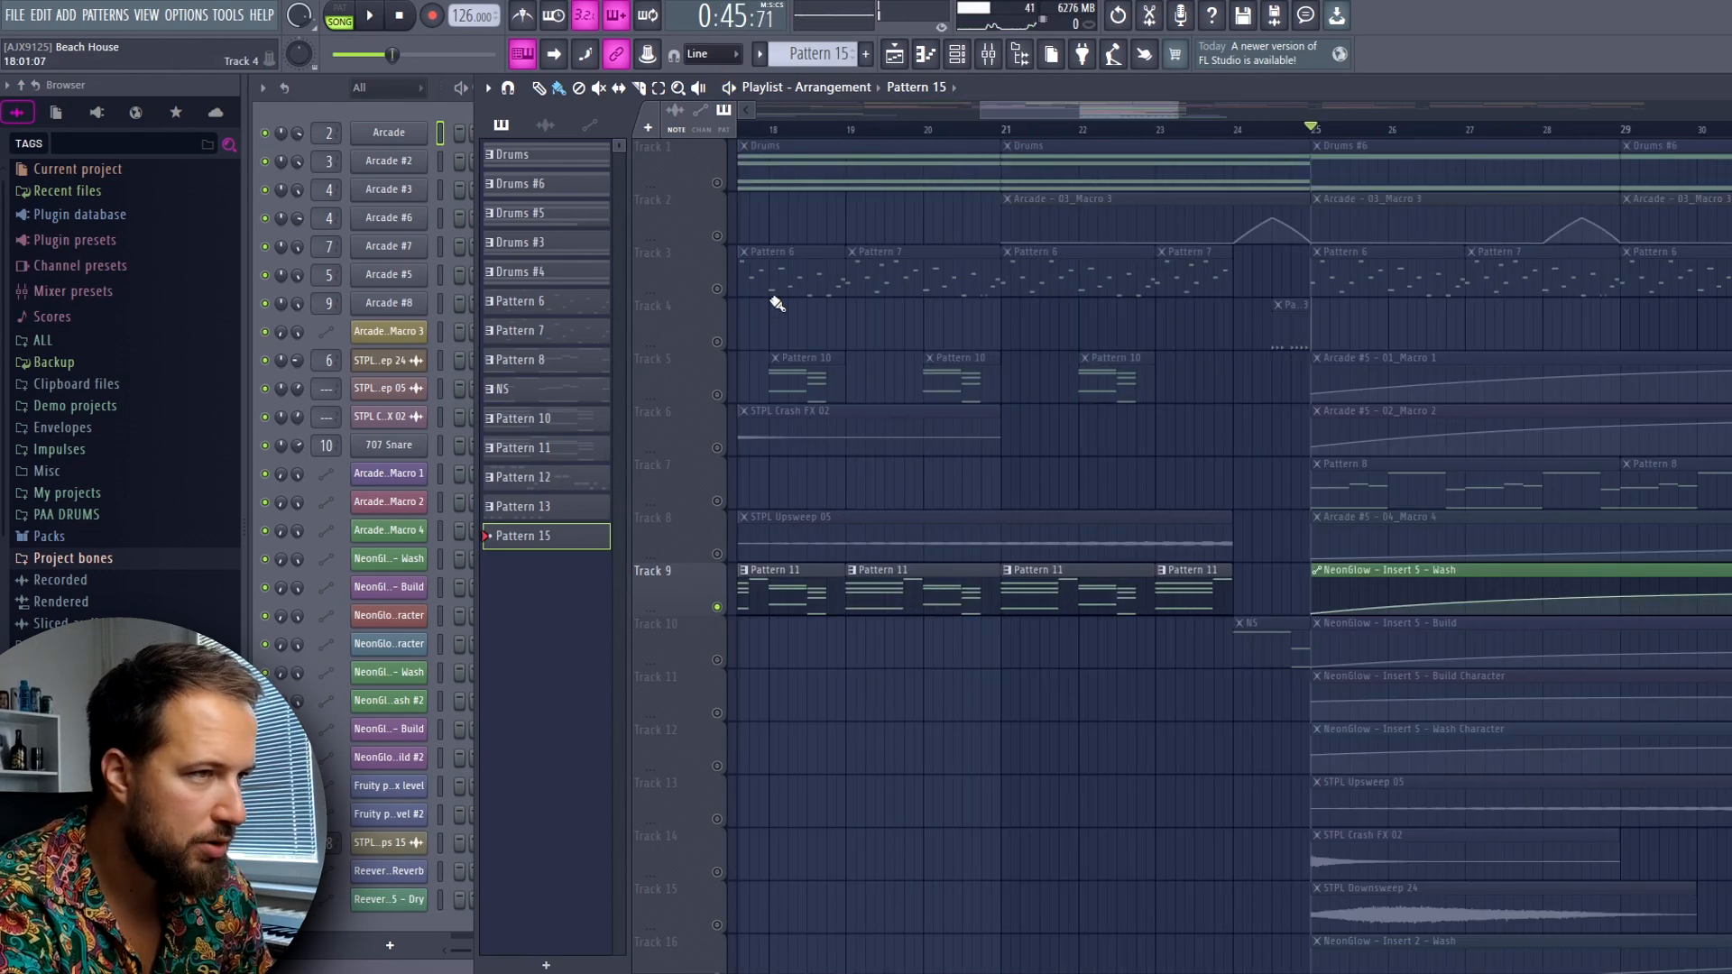
right_click(717, 342)
left_click(1360, 131)
key("space")
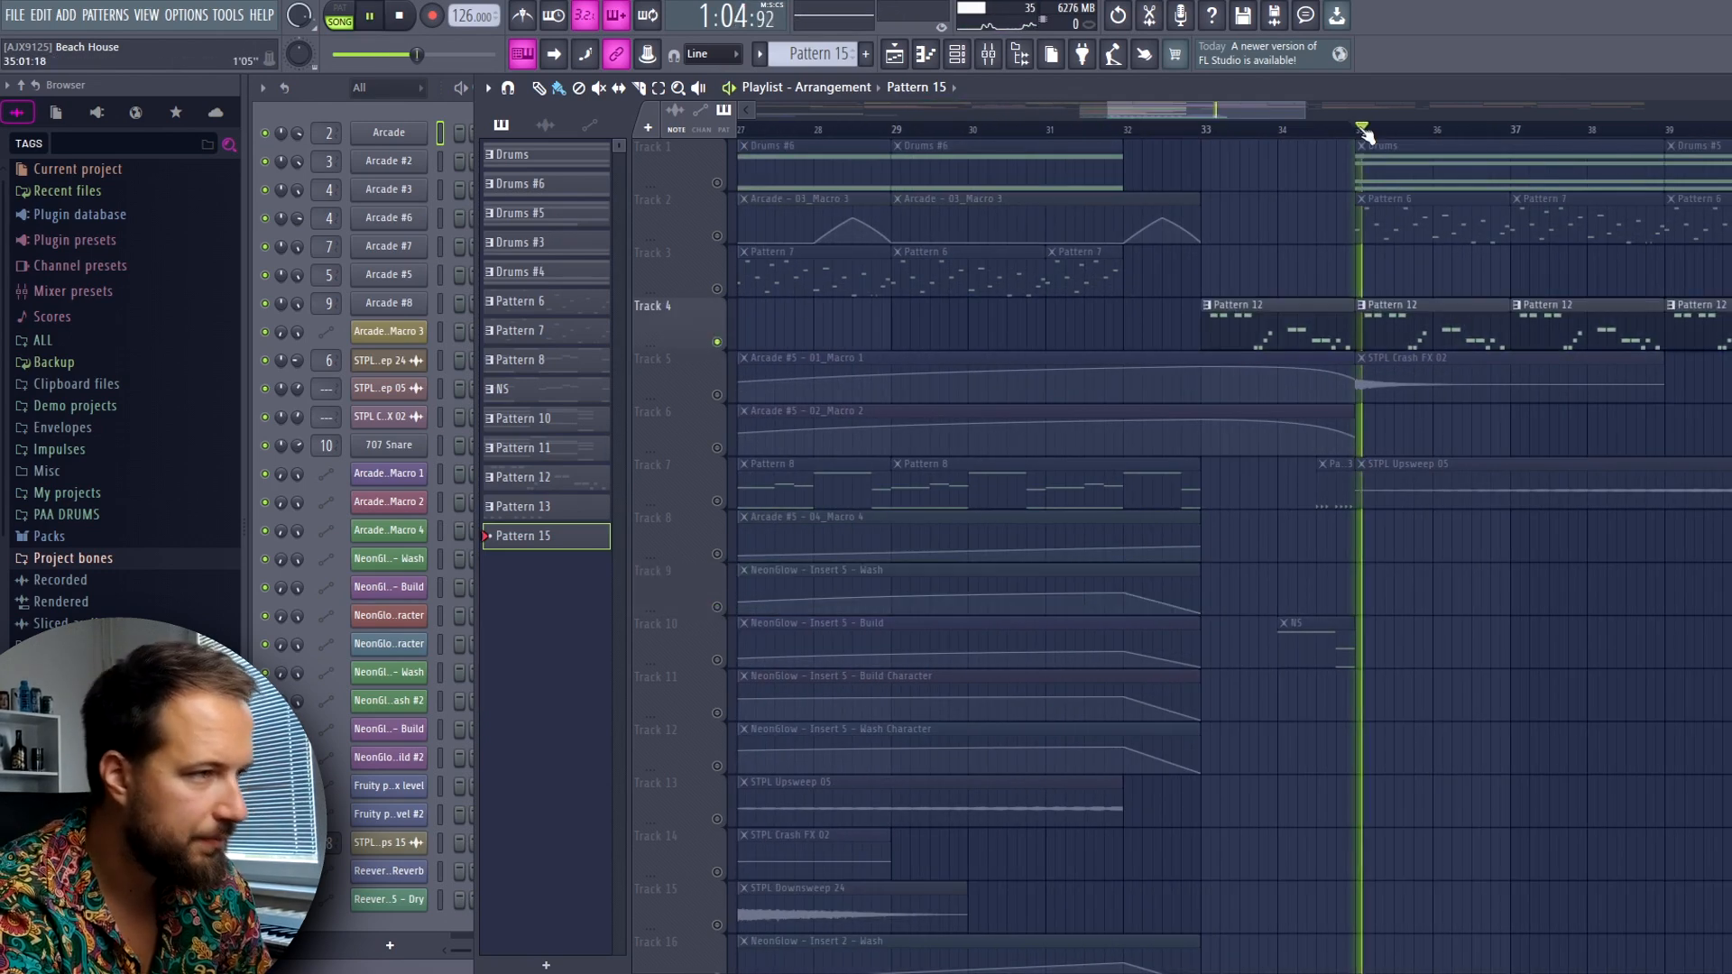
Audition the Pattern 10 clips on Track 5 on their own from bar 18
scroll(1366, 134, "down", 3)
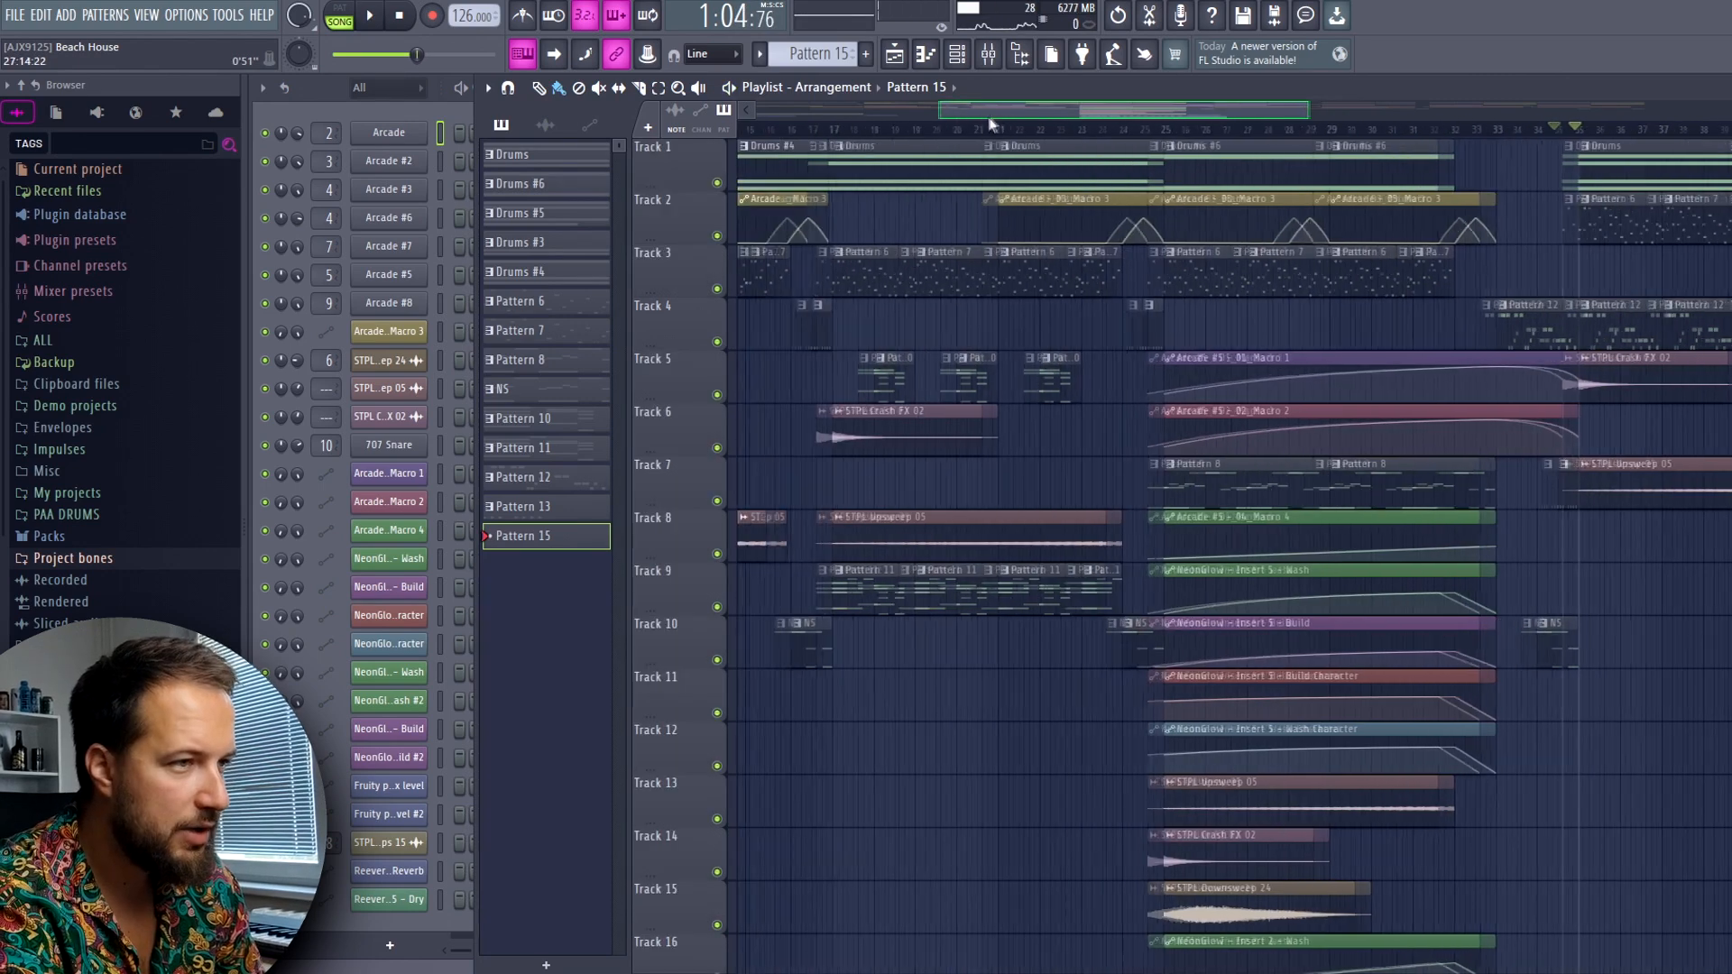
scroll(933, 135, "up", 3)
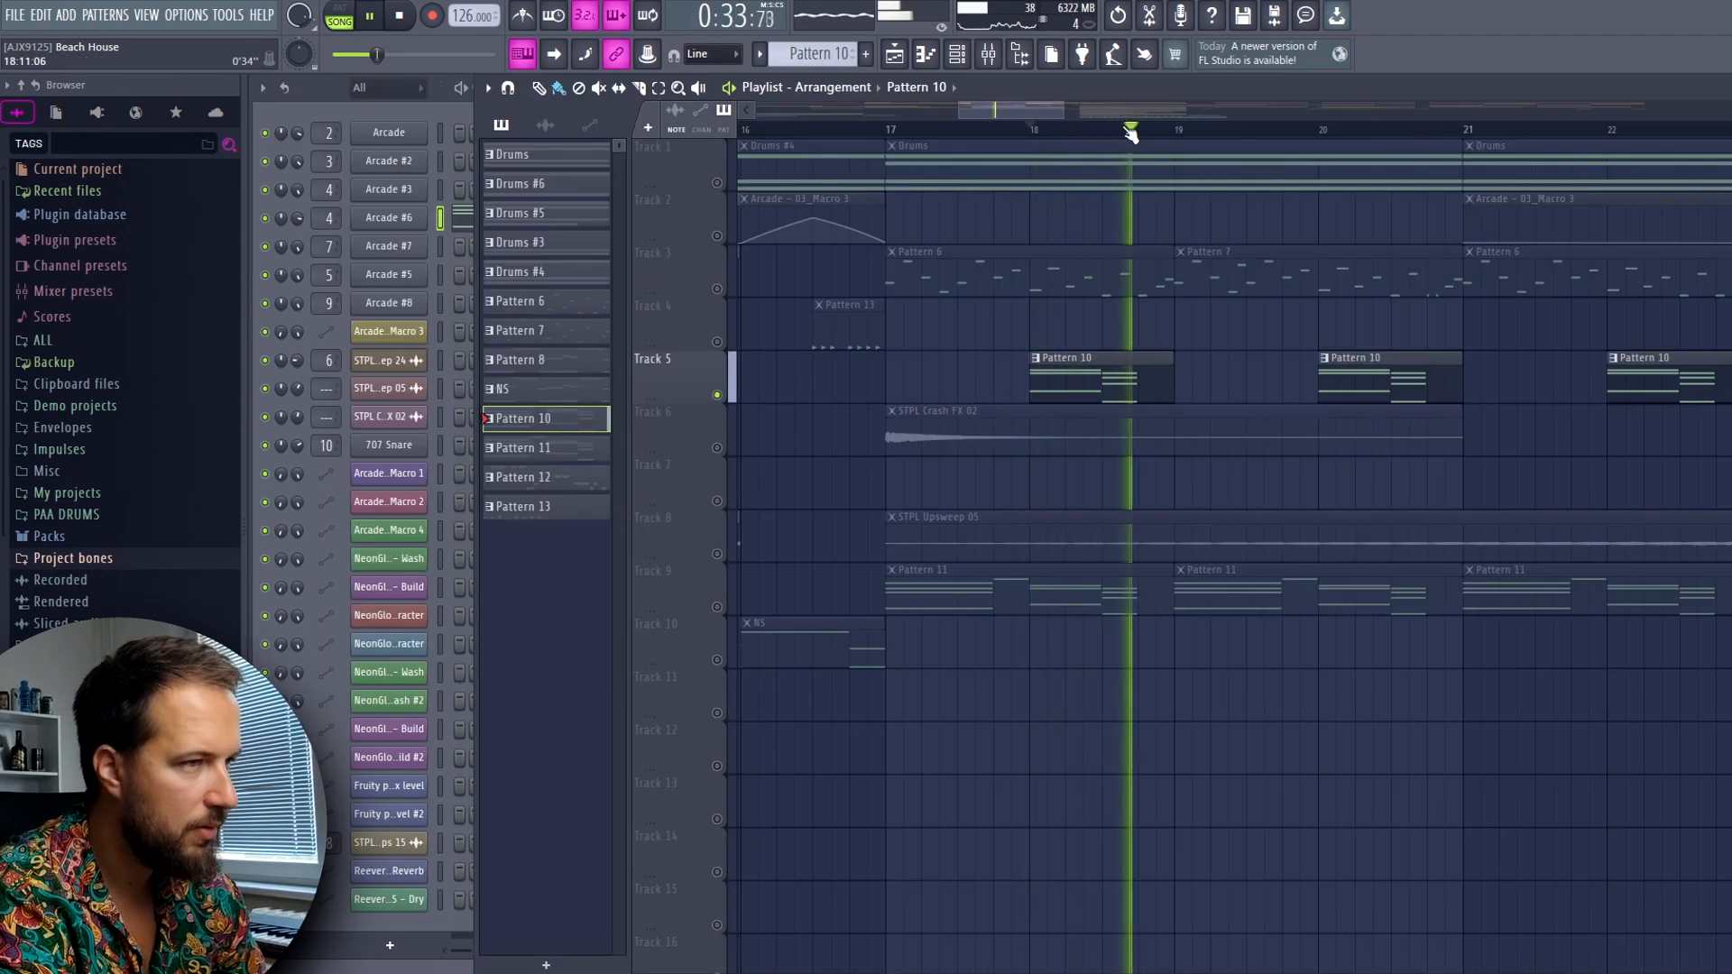
key("space")
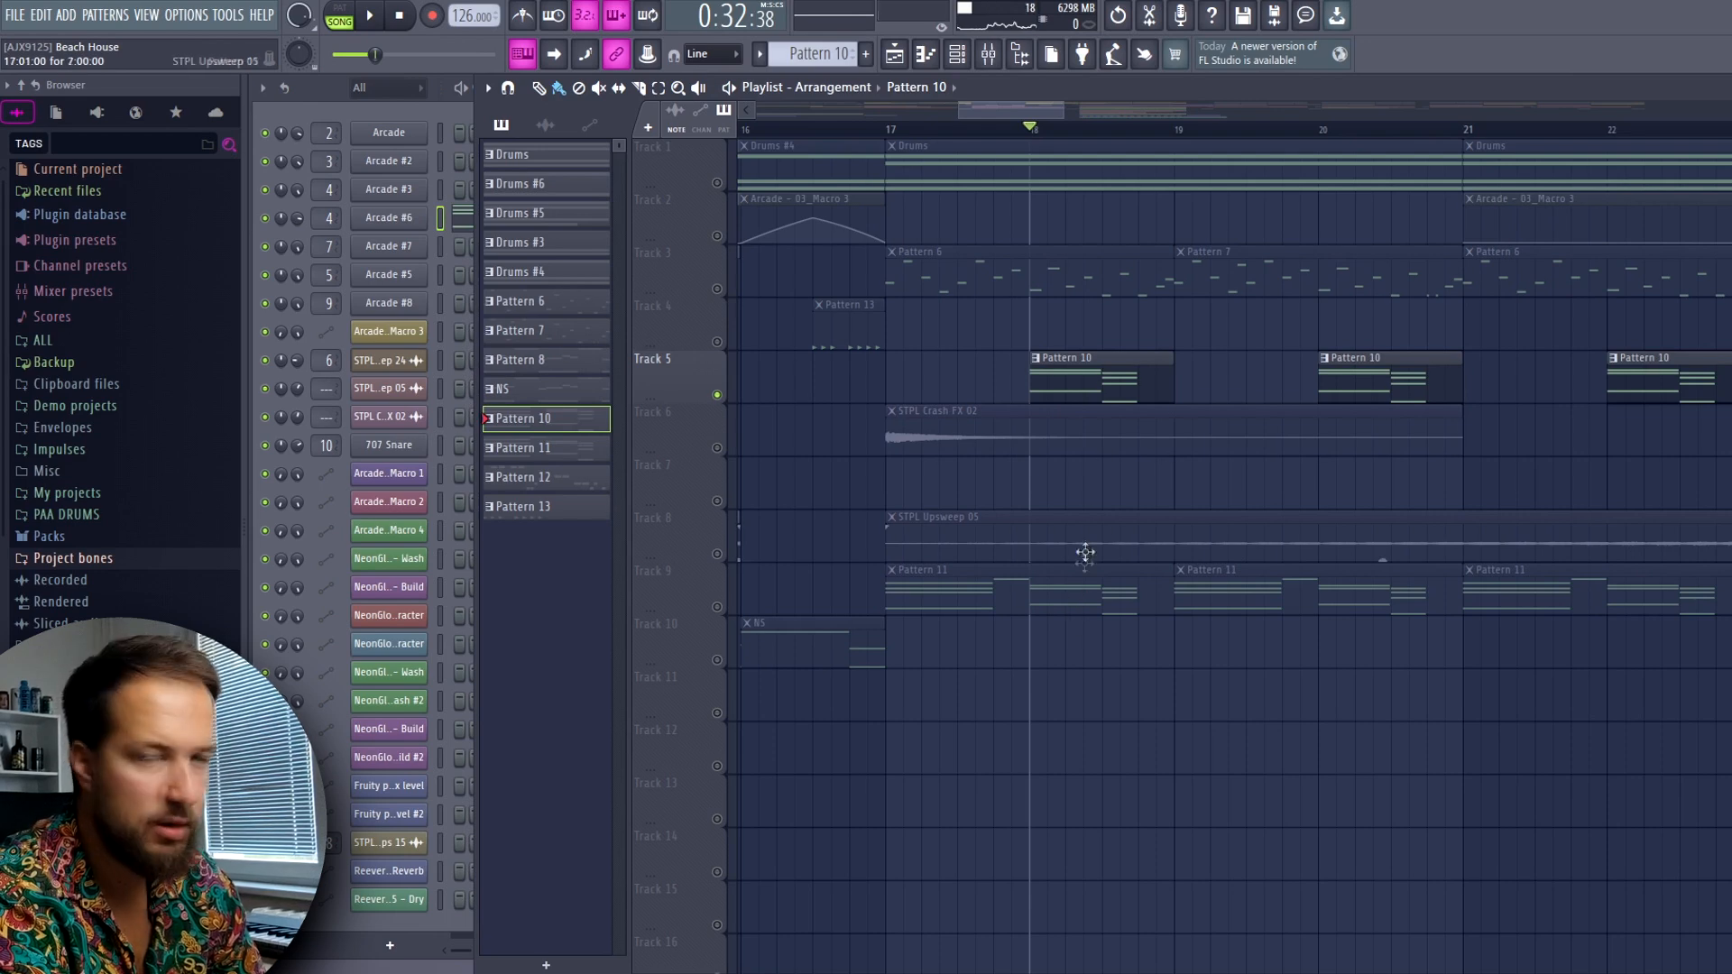
Return to the start of the arrangement and examine the Arcade notes of Drums #6 in the piano roll
scroll(1085, 549, "down", 3)
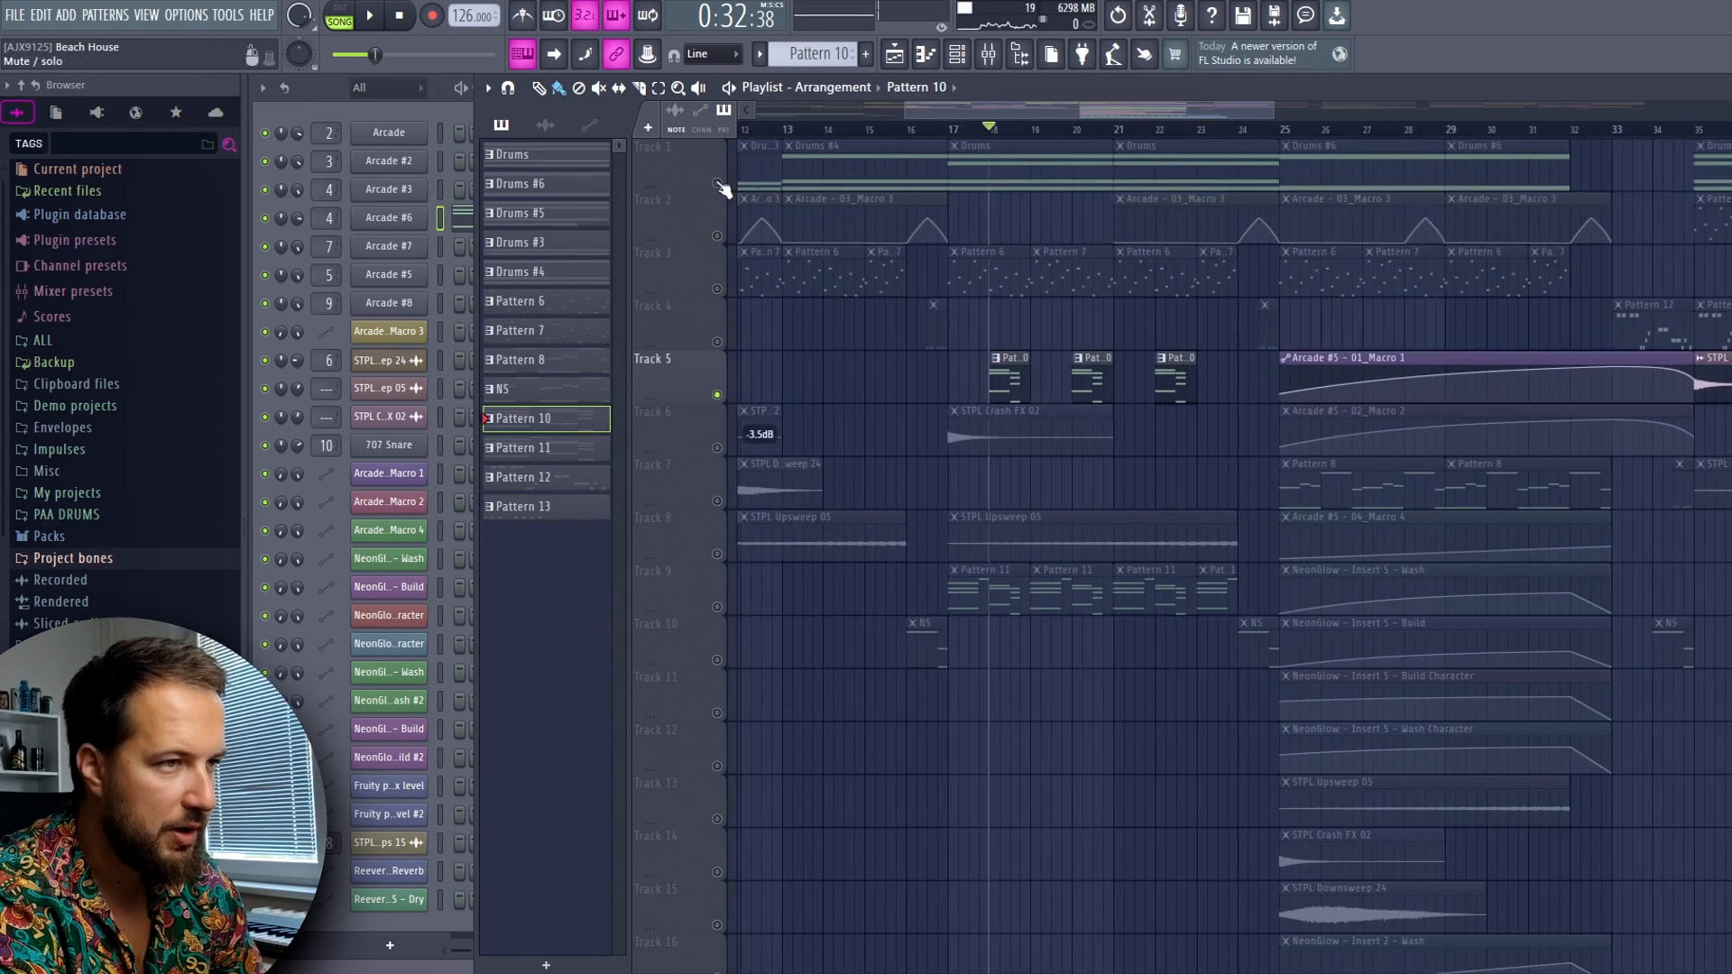
right_click(718, 184)
right_click(718, 184)
left_click_drag(1032, 112, 866, 113)
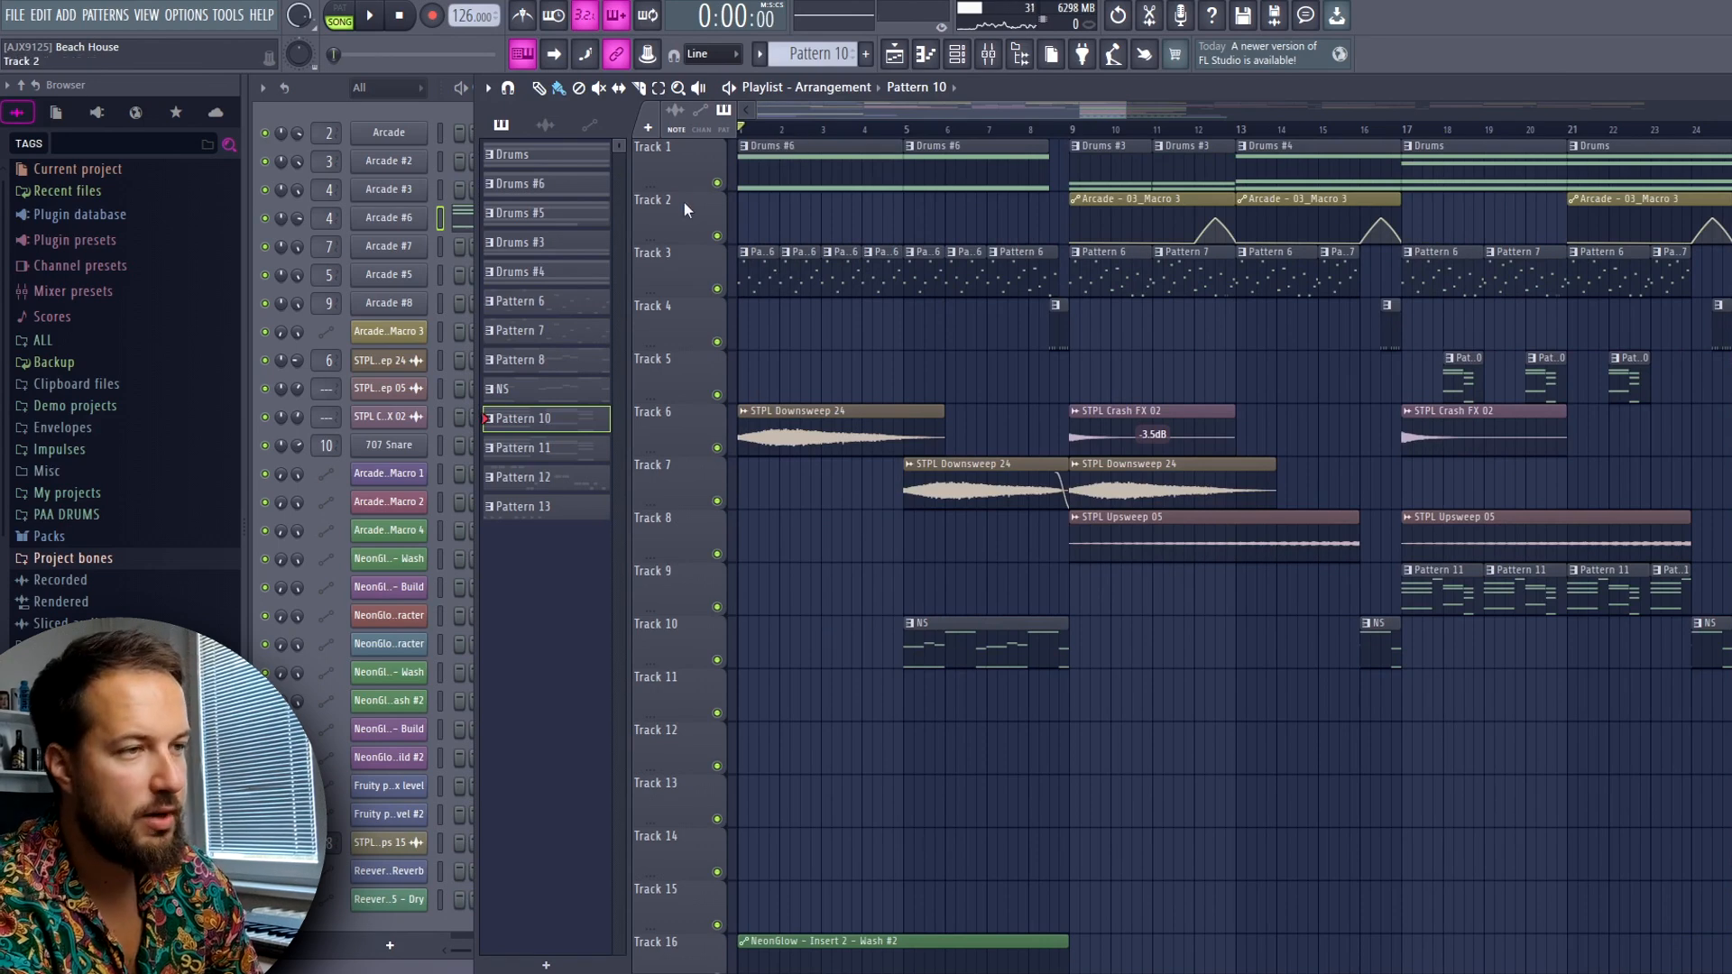
right_click(718, 184)
left_click(471, 137)
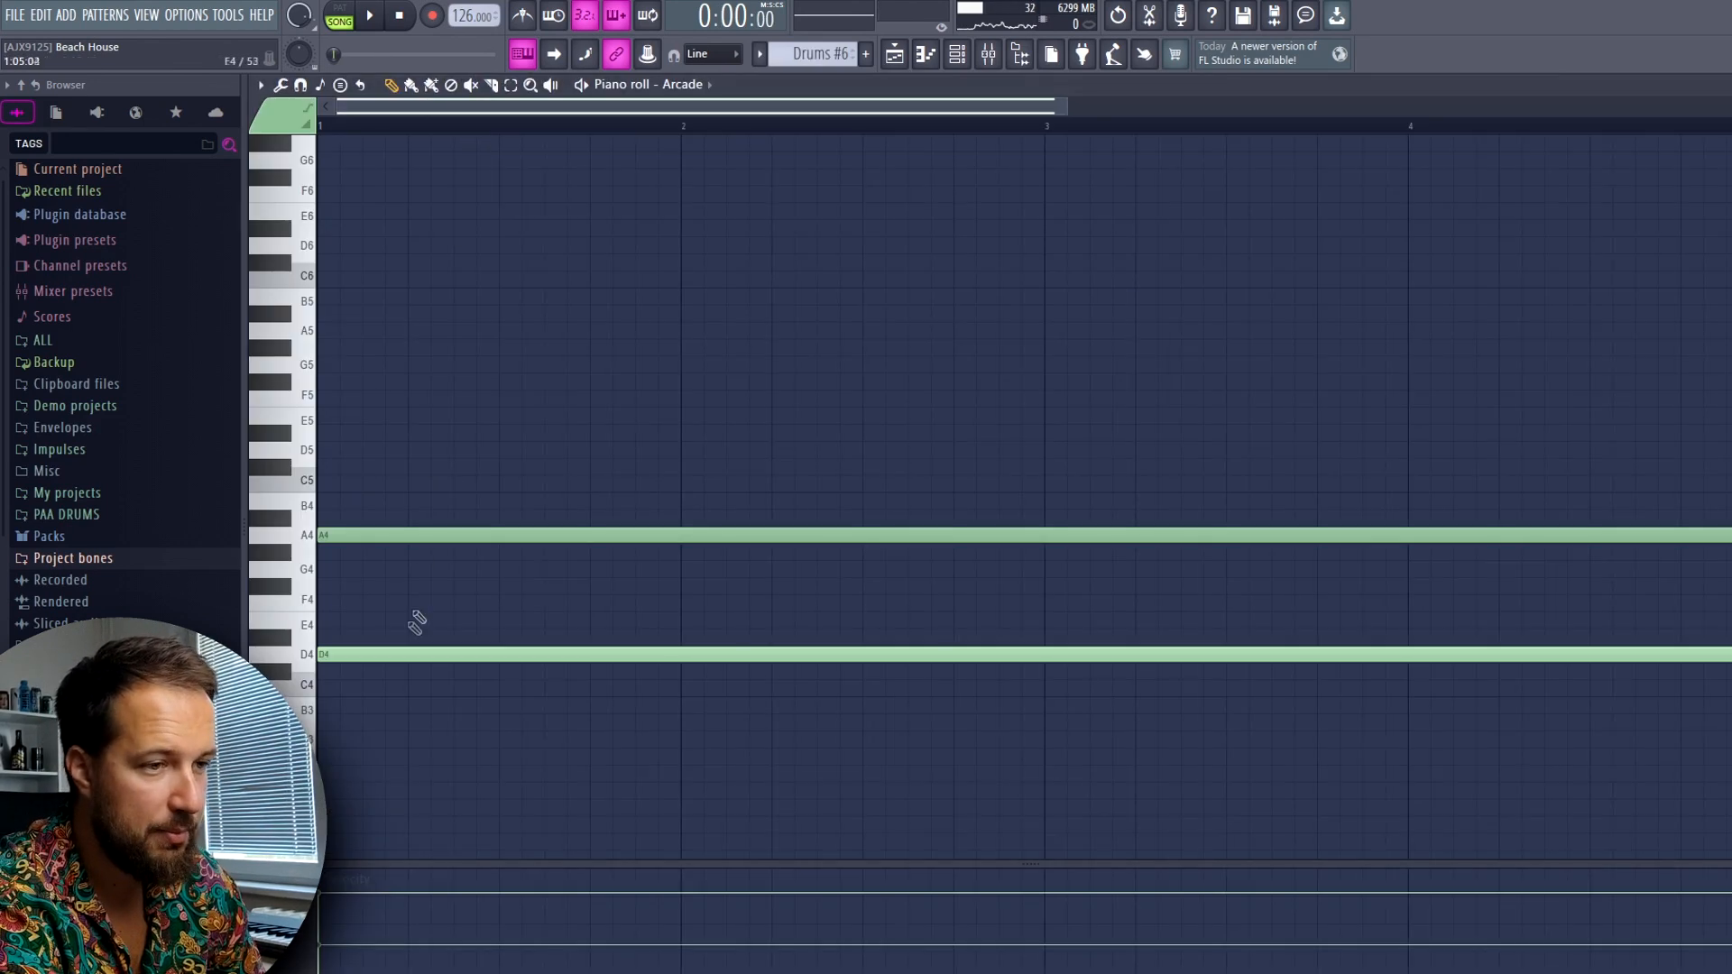
key("Escape")
Audition Pattern 6 alone on Track 3 and inspect the second Fruity parametric EQ 2 on mixer insert 3
key("space")
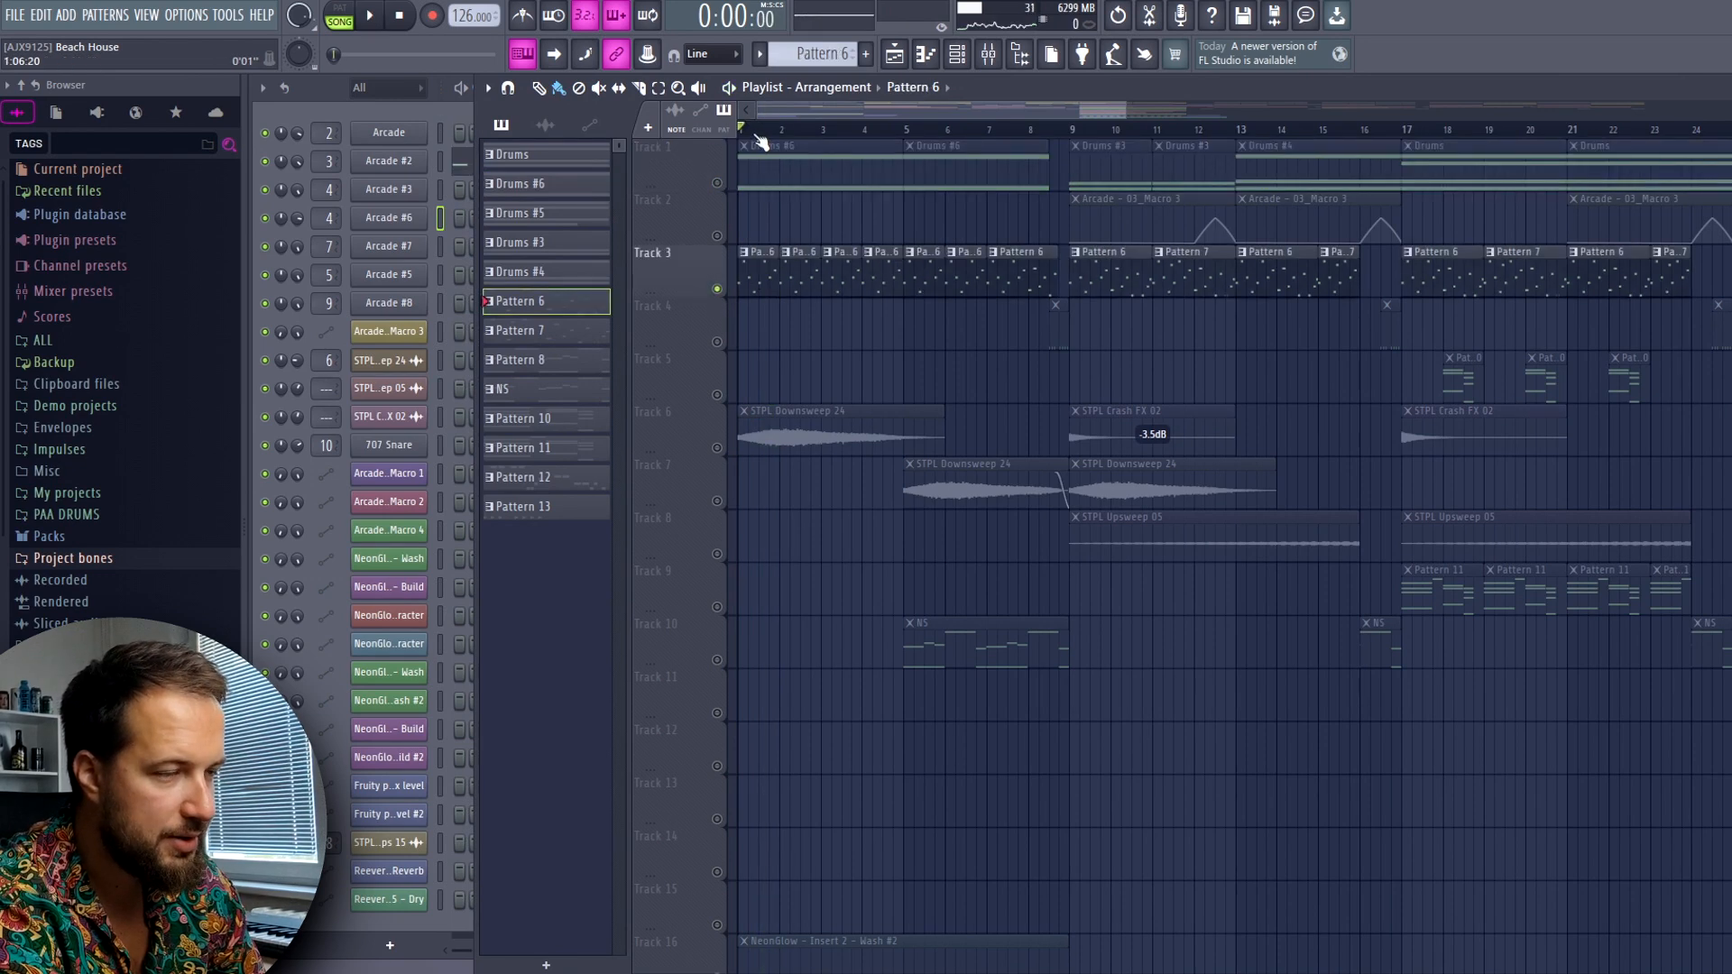
scroll(831, 334, "up", 3)
key("F9")
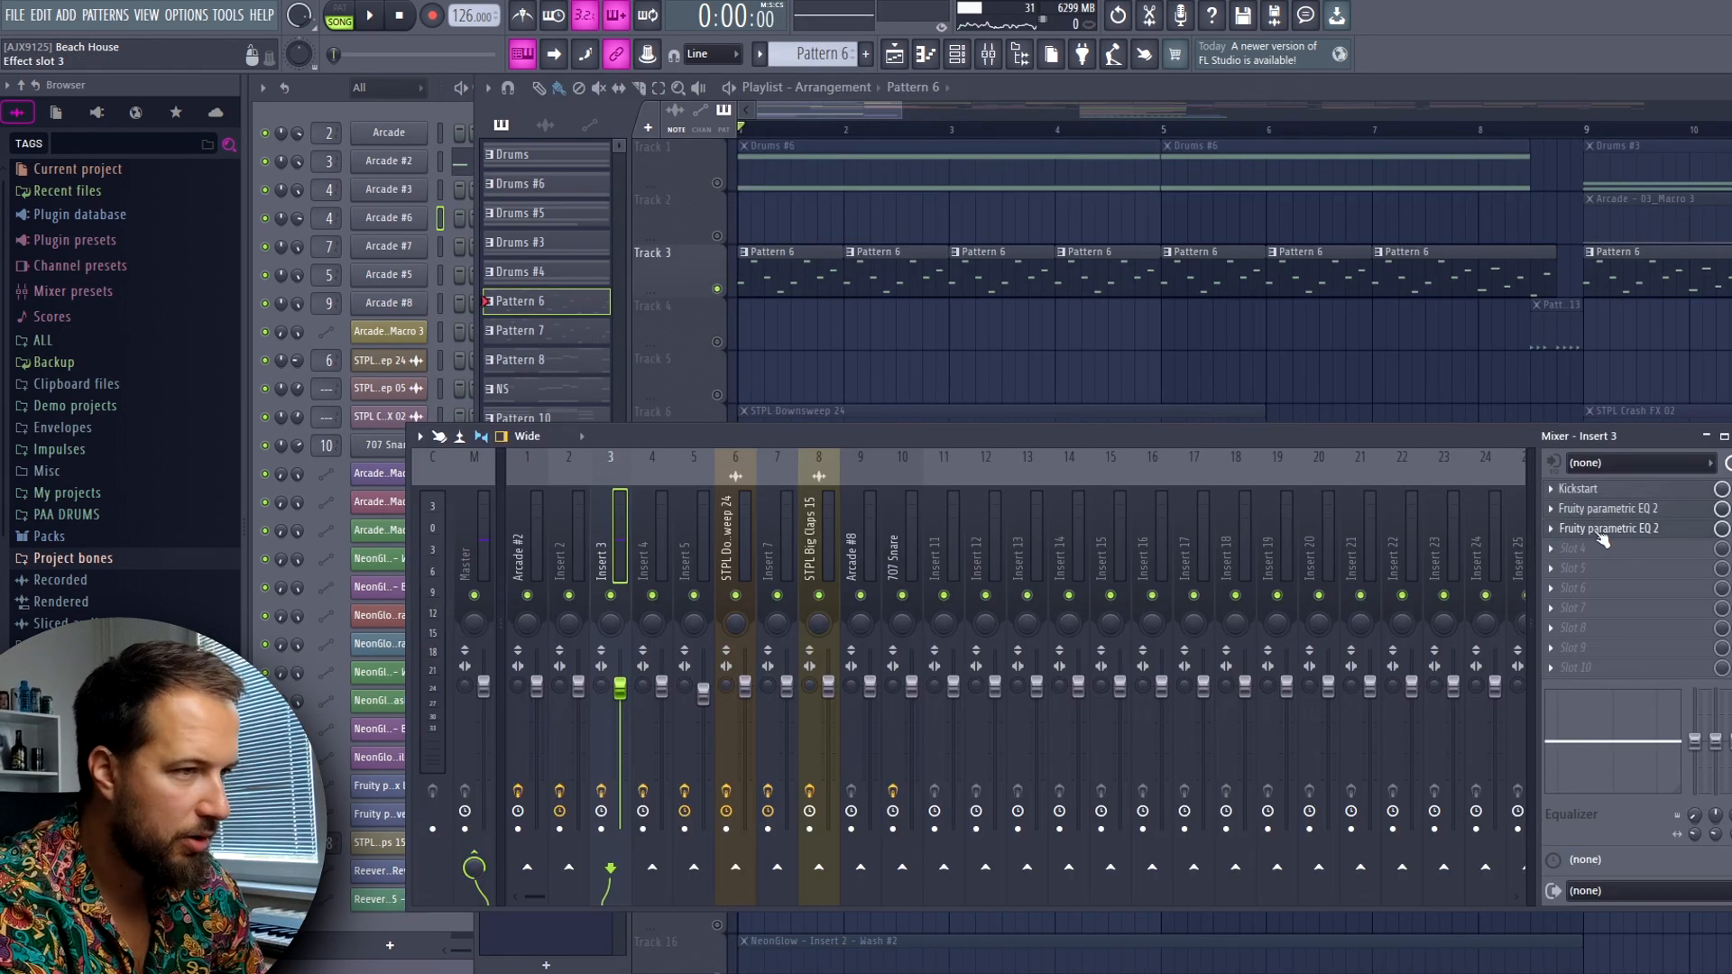
left_click(1602, 530)
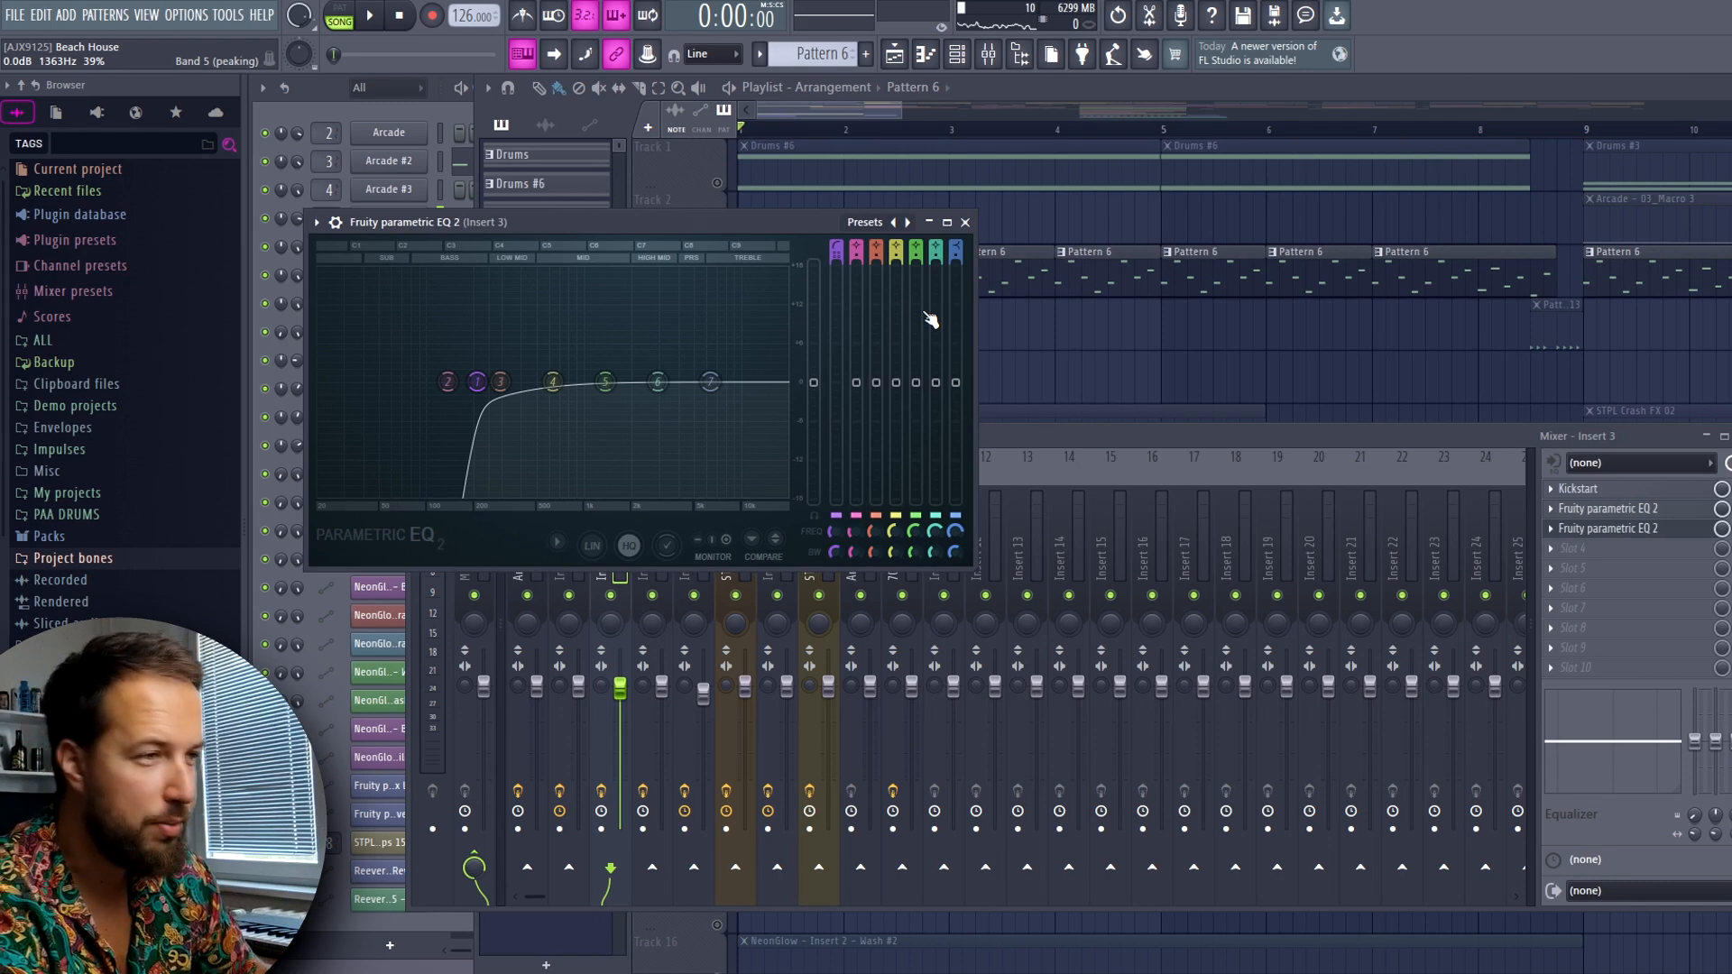
left_click(965, 222)
Re-enable Tracks 1, 6, 7 and 10 alongside Track 3 and audition the intro from bar 1
left_click(717, 182)
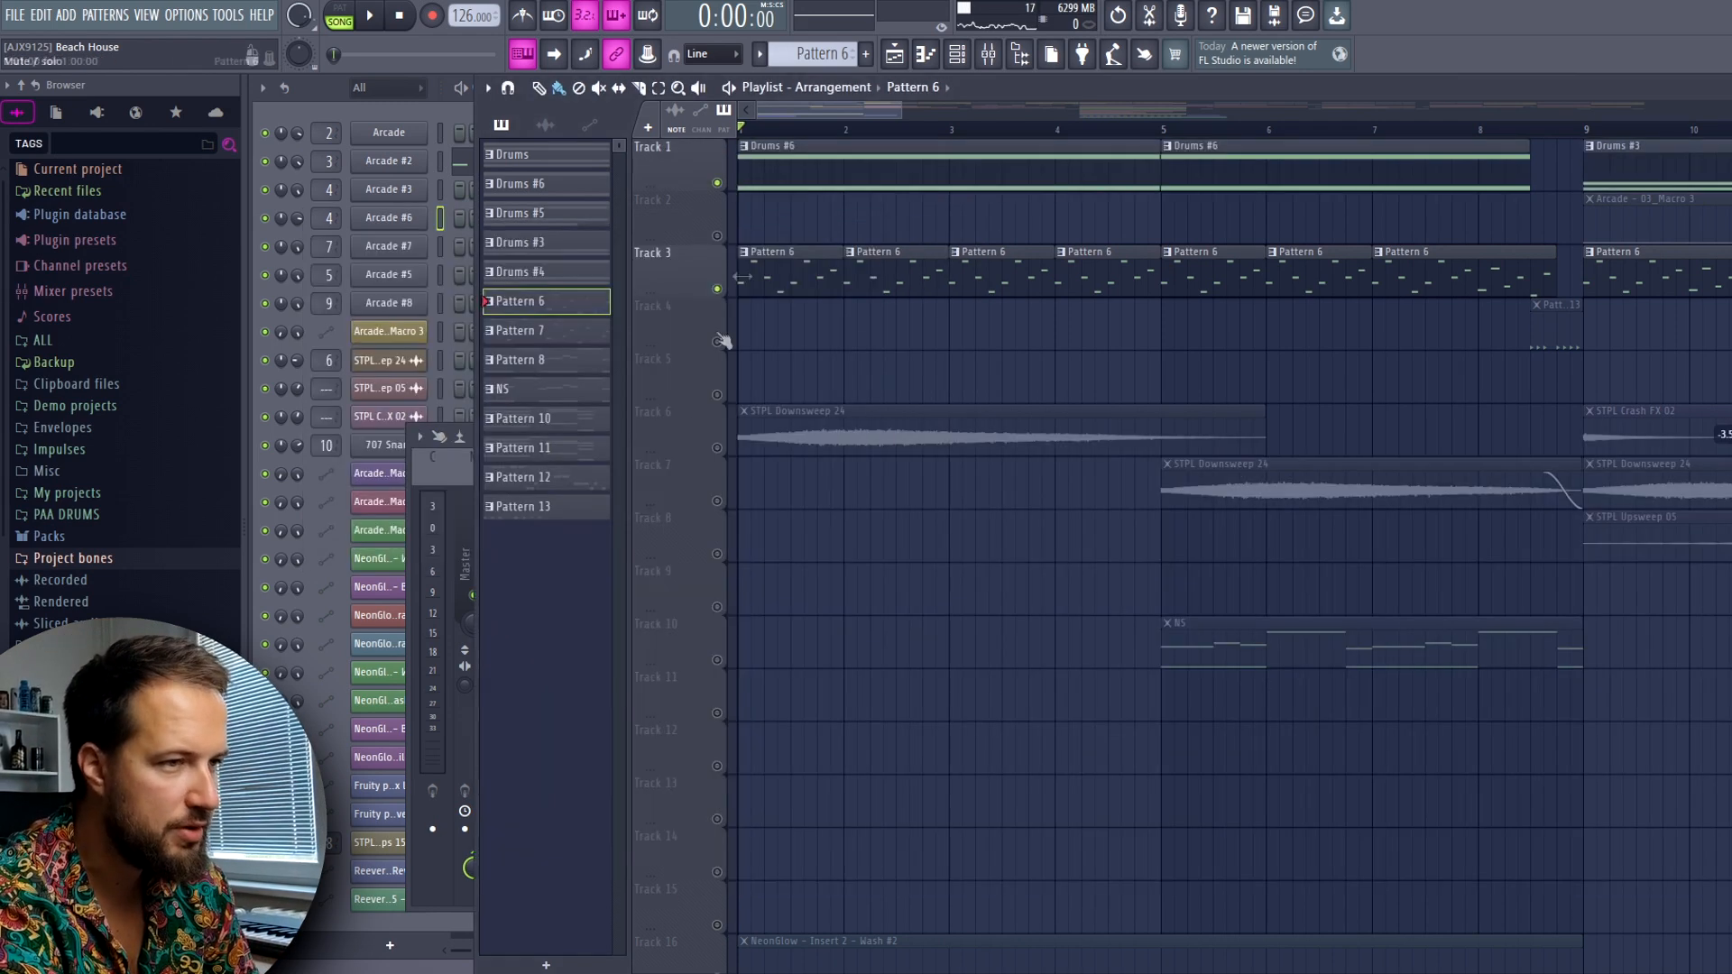
left_click(709, 445)
key("space")
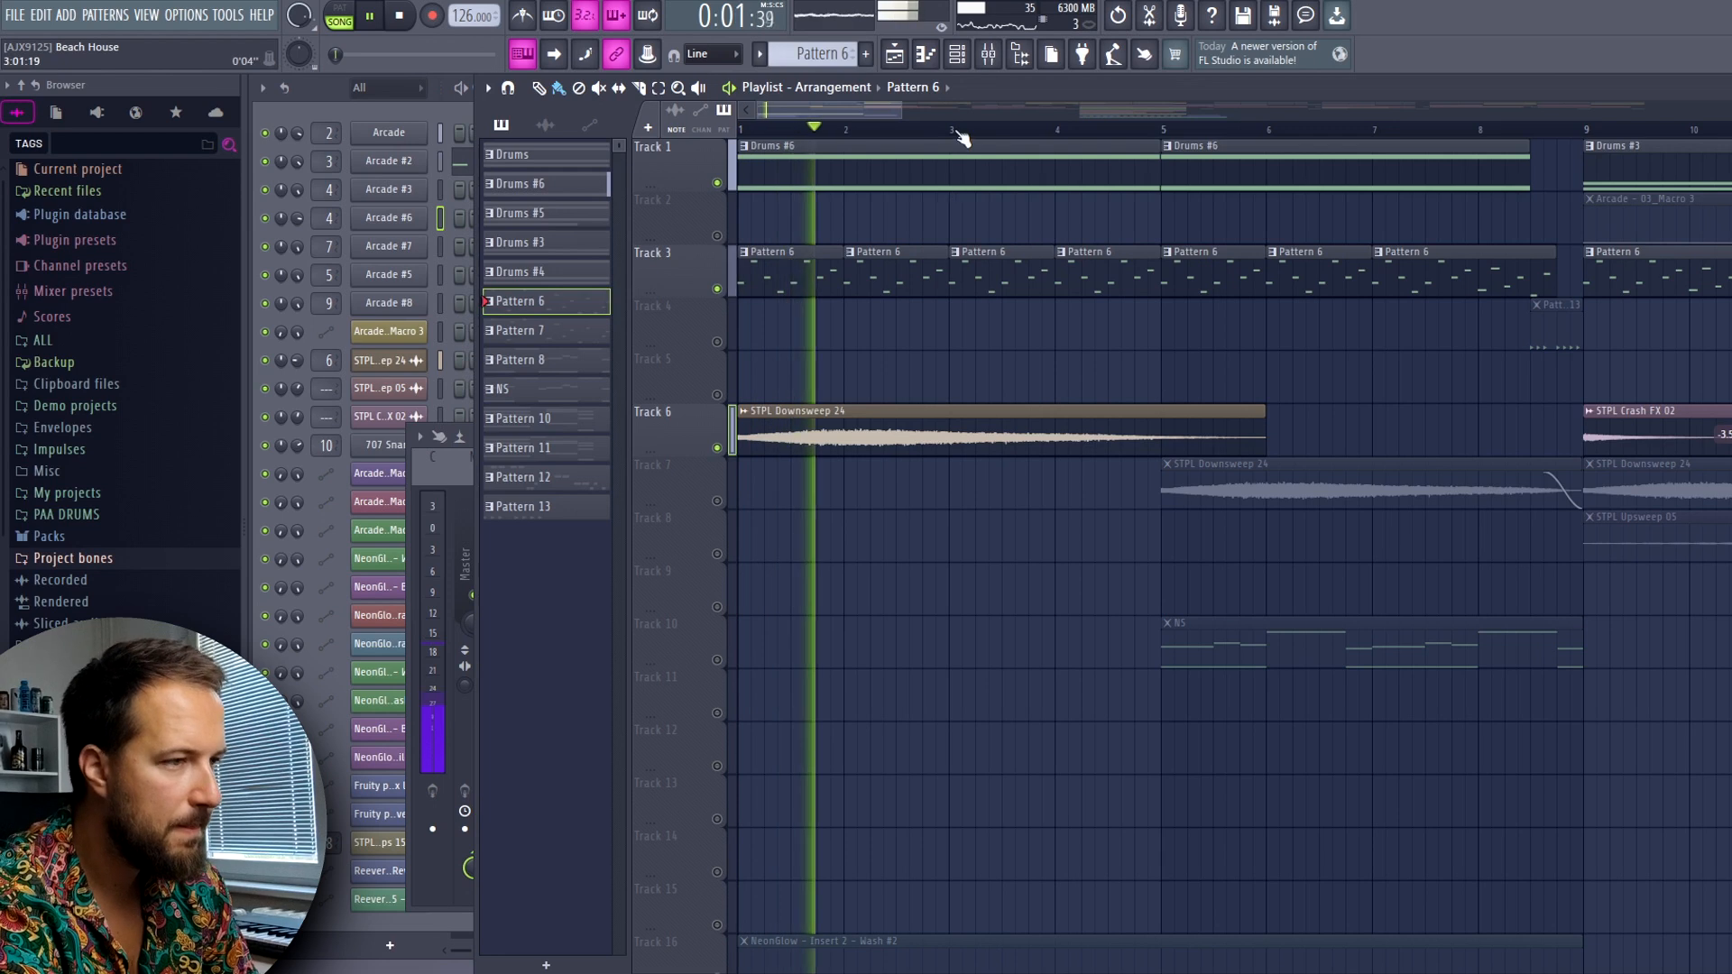
left_click(717, 501)
left_click(718, 660)
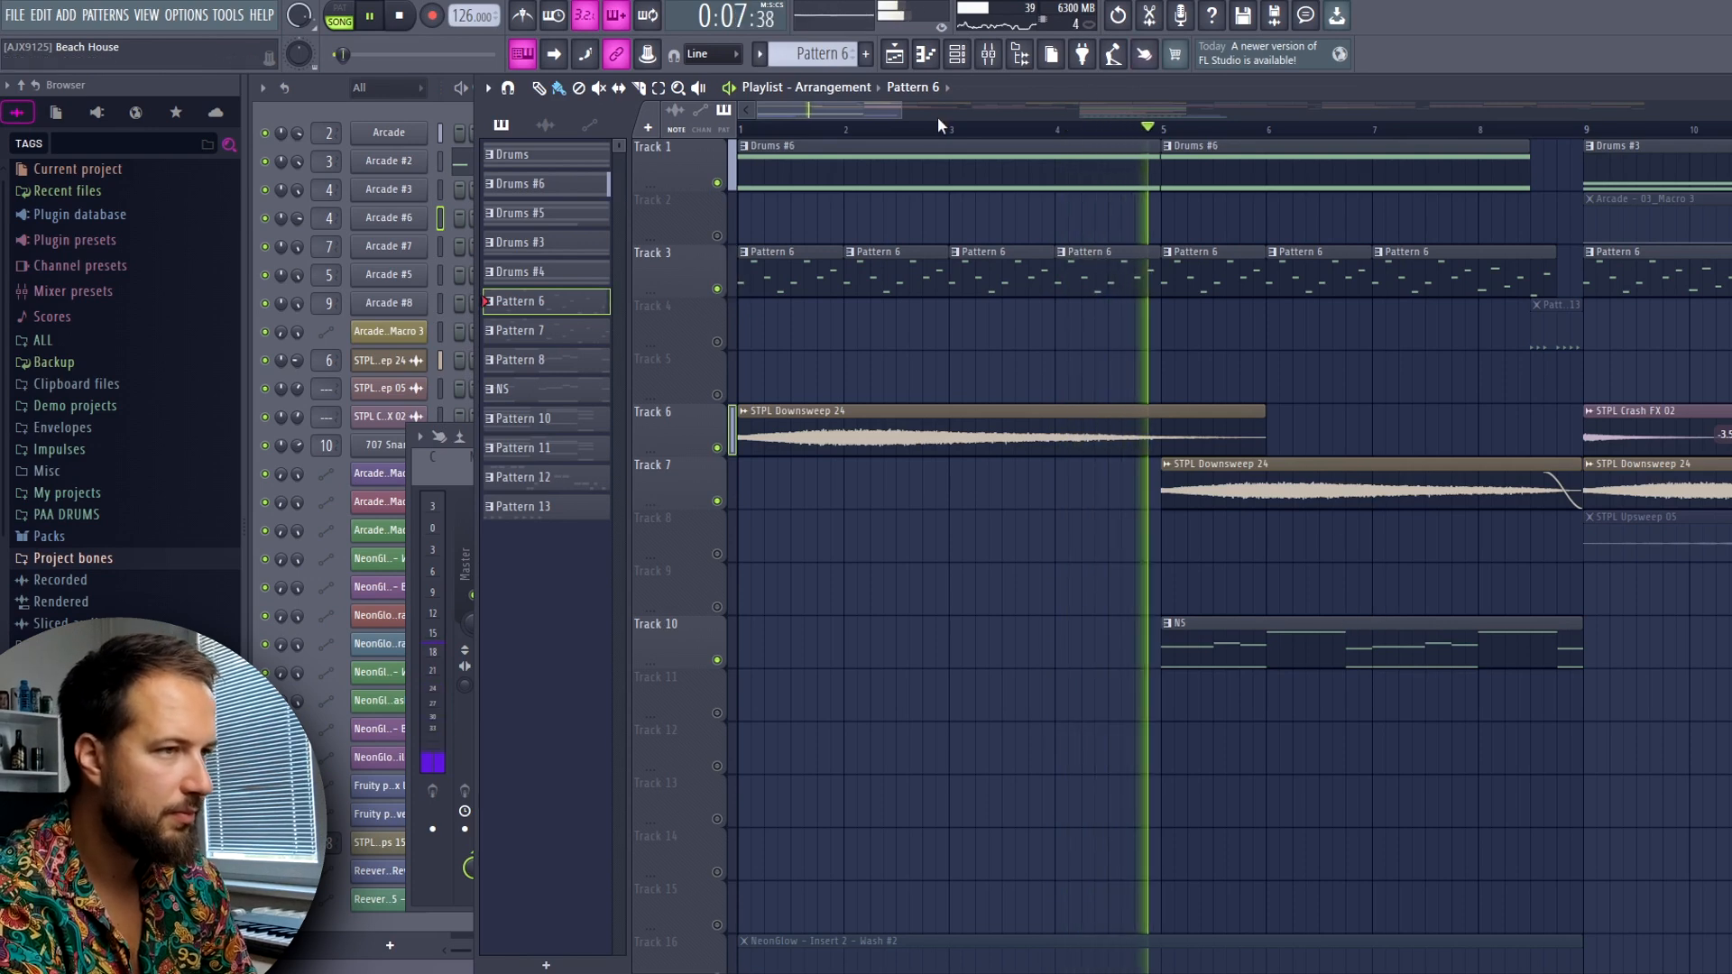
left_click_drag(901, 110, 1037, 112)
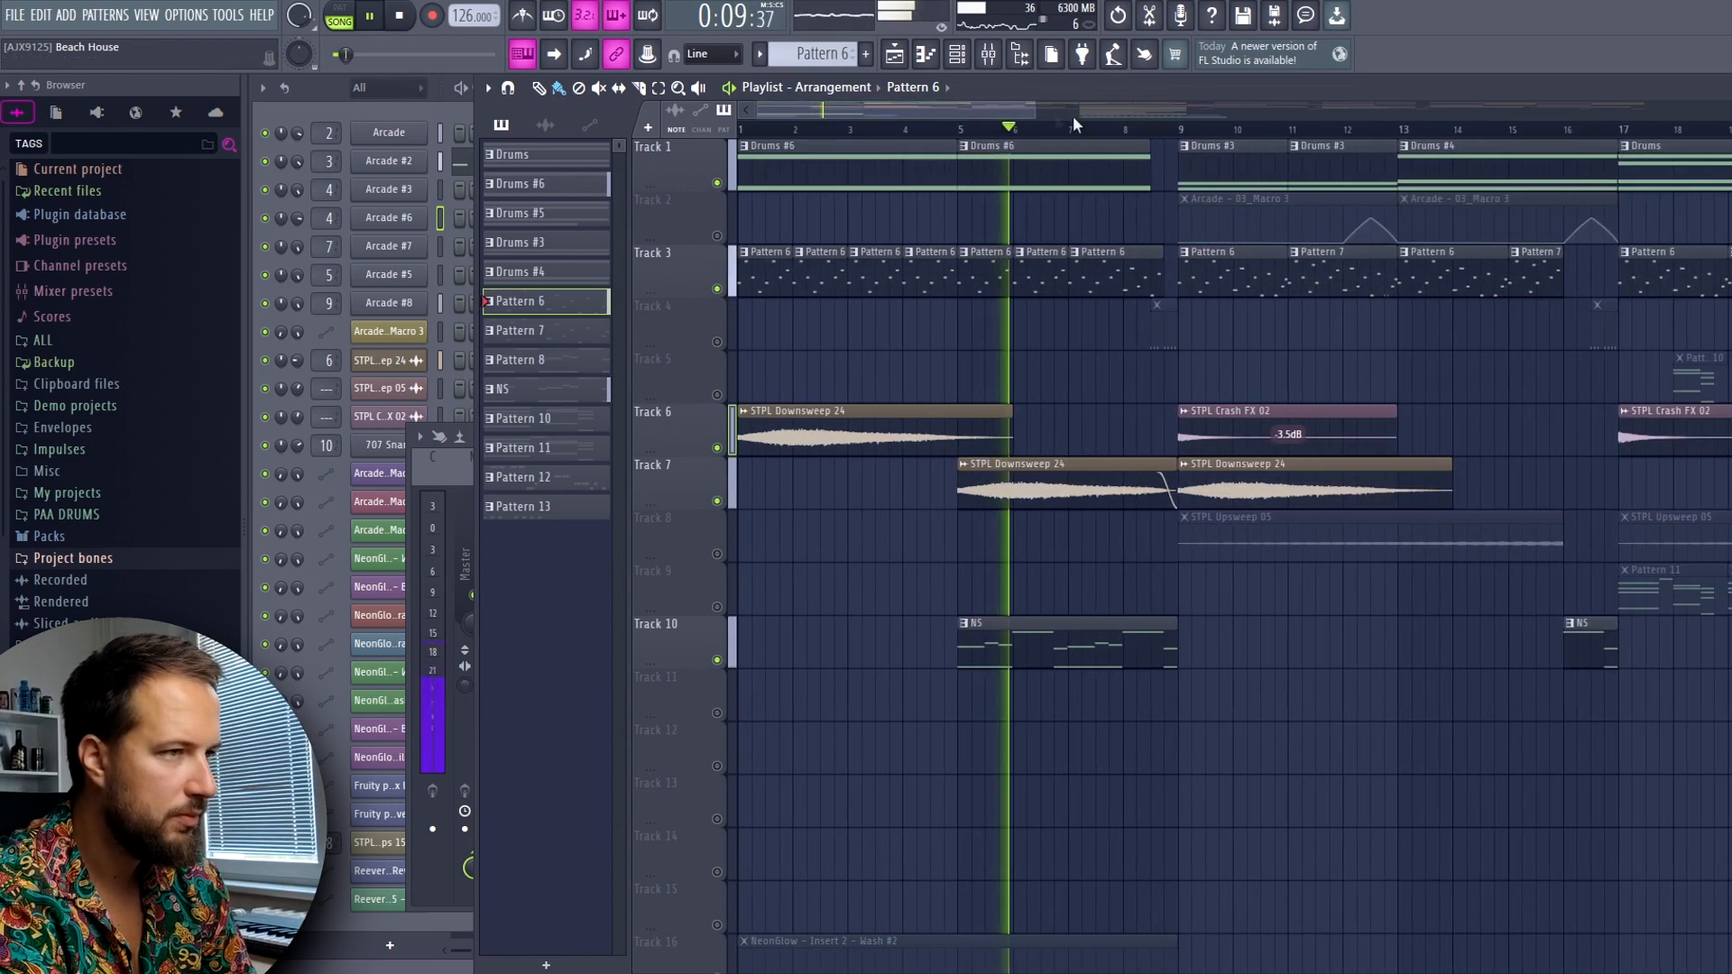
scroll(1163, 134, "up", 2)
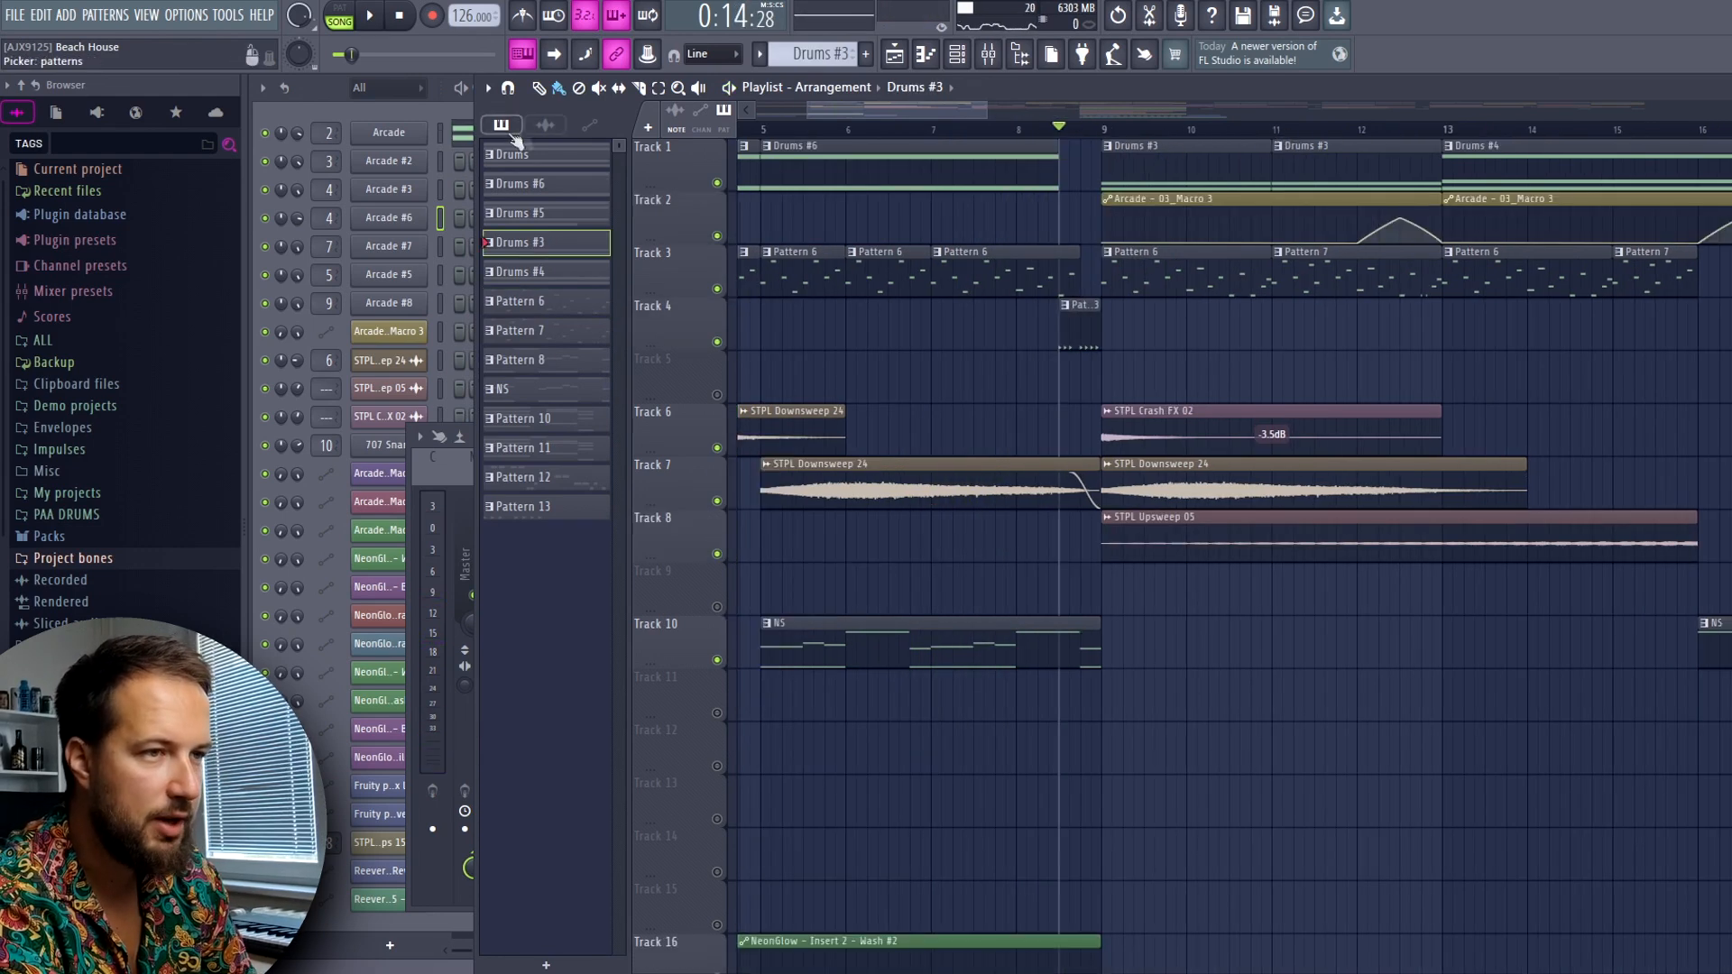
Audition the arrangement from bar 9, skipping ahead to the Drums #4 section at bar 13
left_click(462, 136)
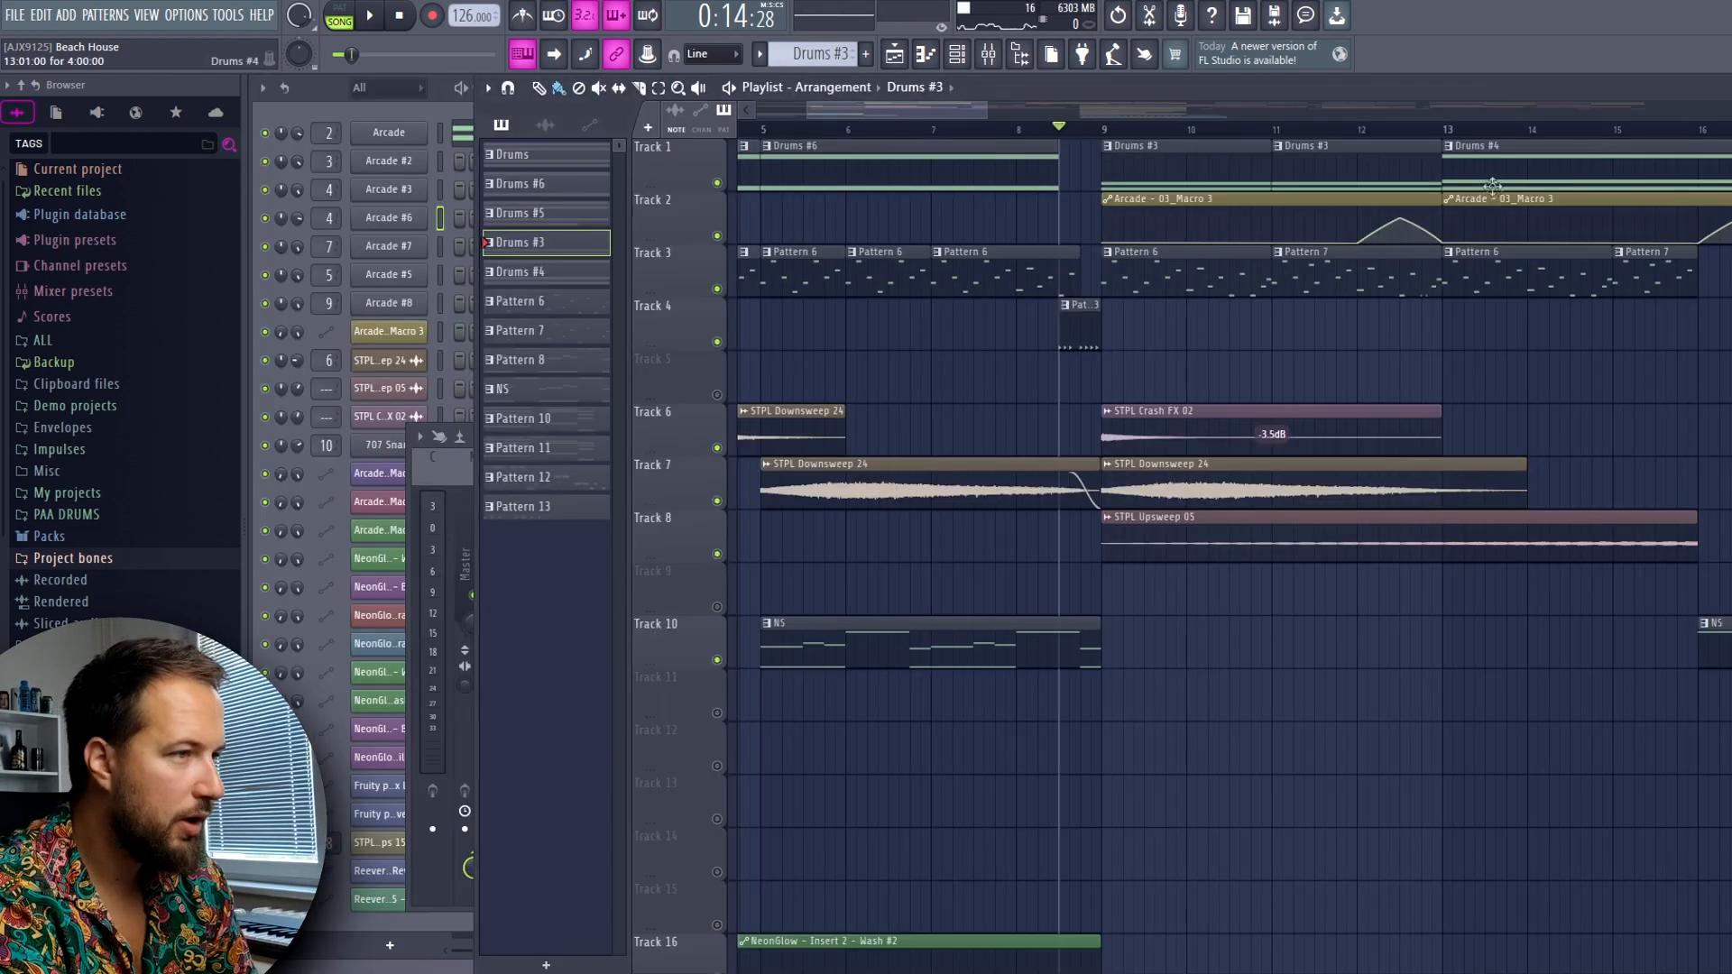
key("space")
left_click_drag(967, 106, 1076, 135)
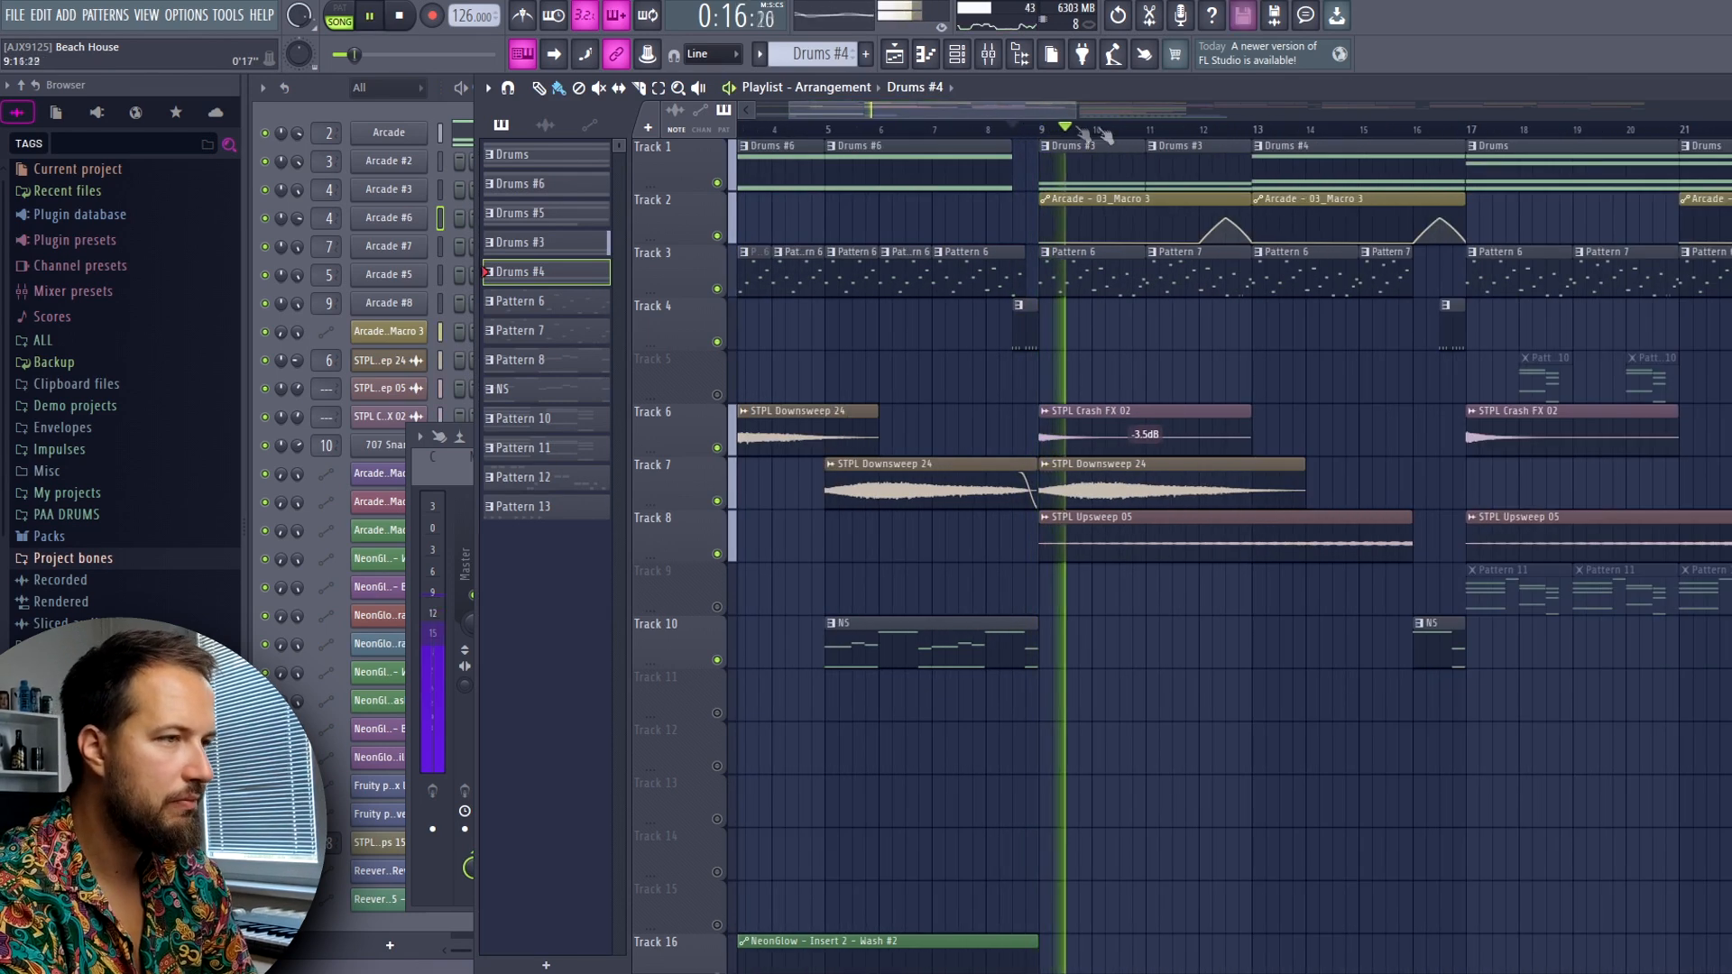
left_click(1245, 135)
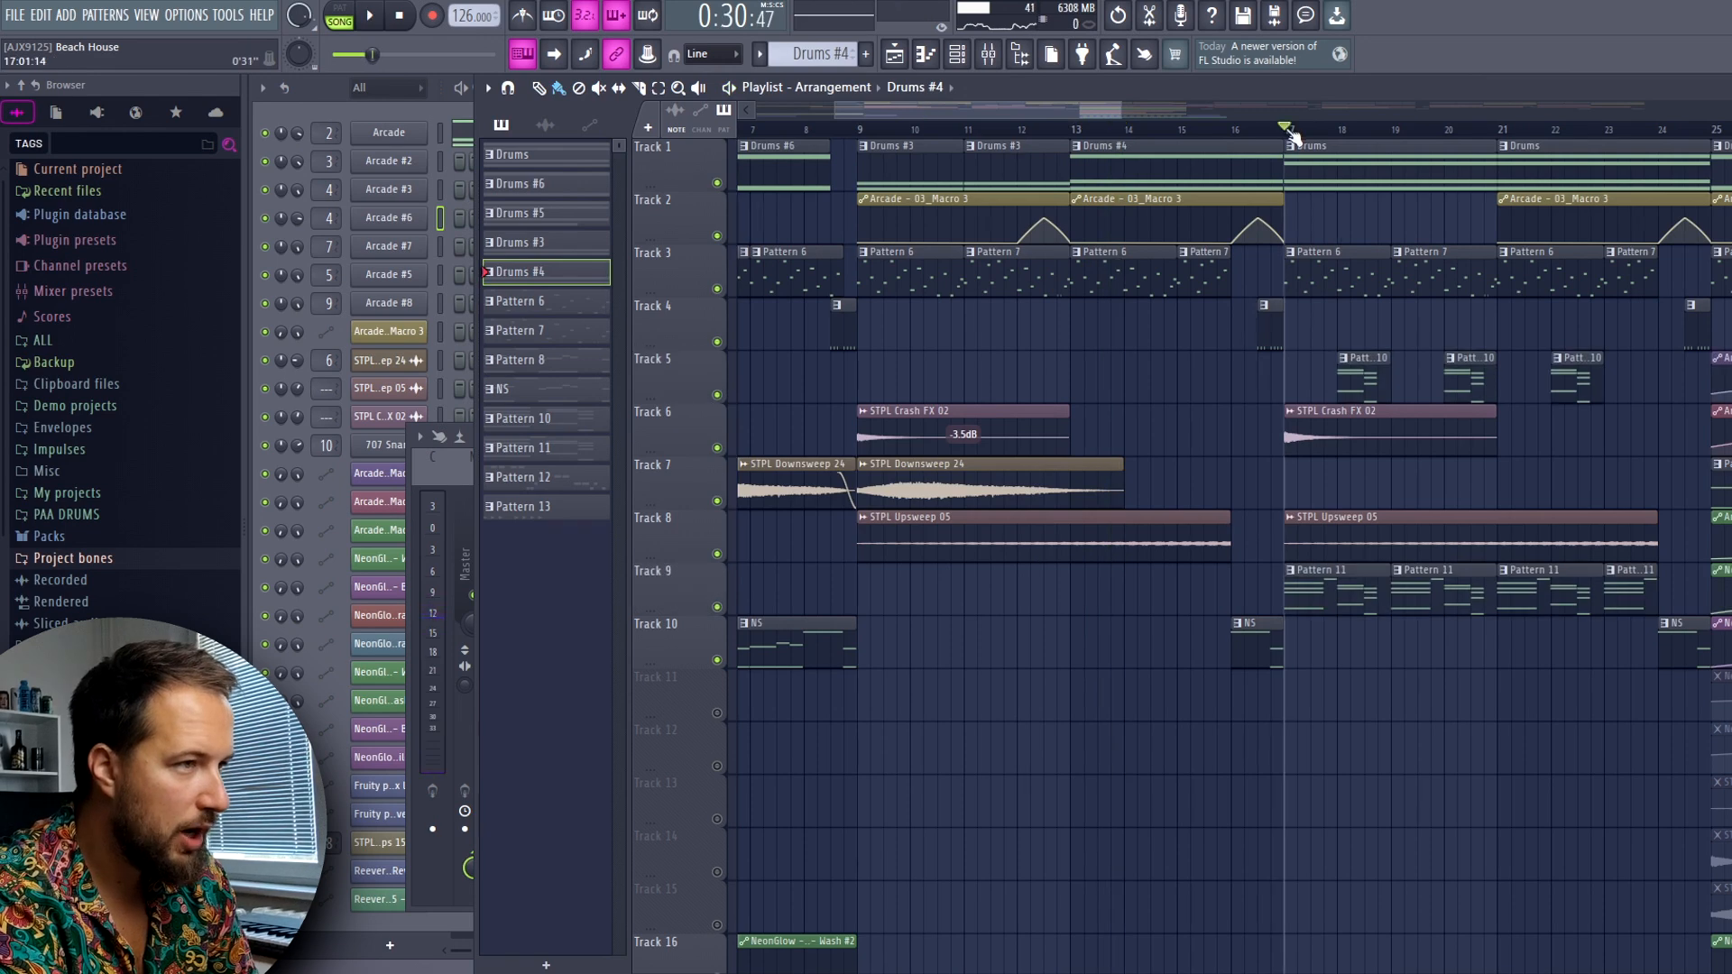
scroll(1332, 171, "up", 2)
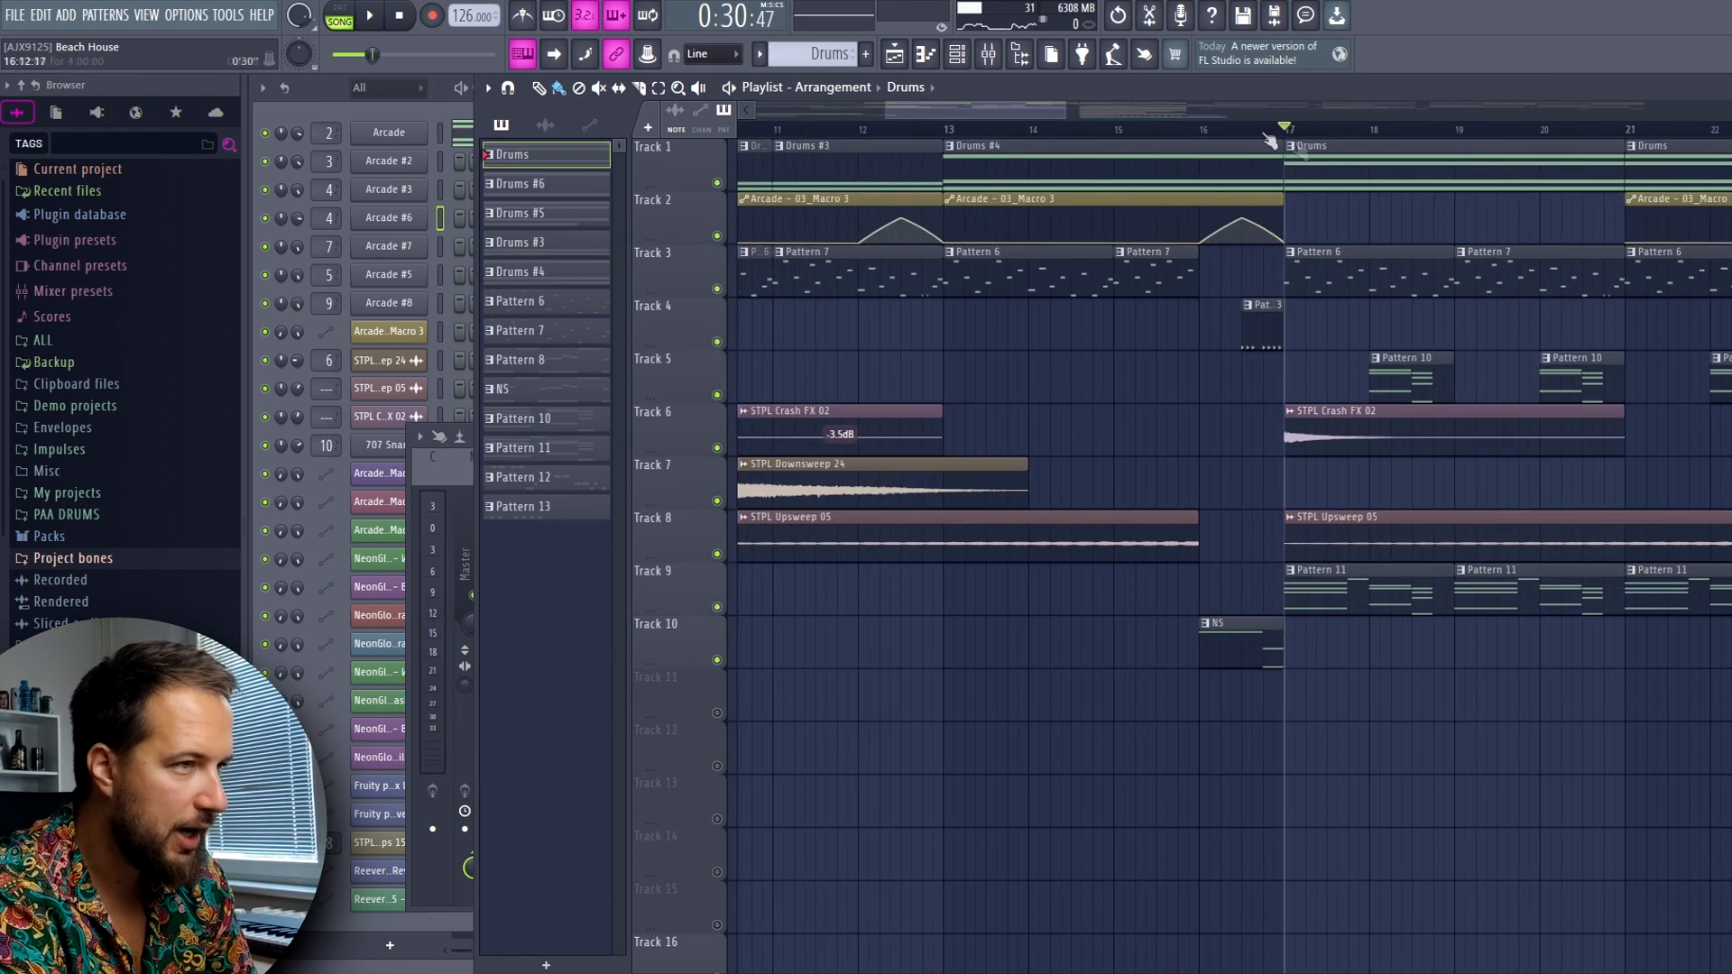
Select a Pattern 10 clip on Track 5 and audition the section from bar 17
left_click_drag(989, 108, 1020, 111)
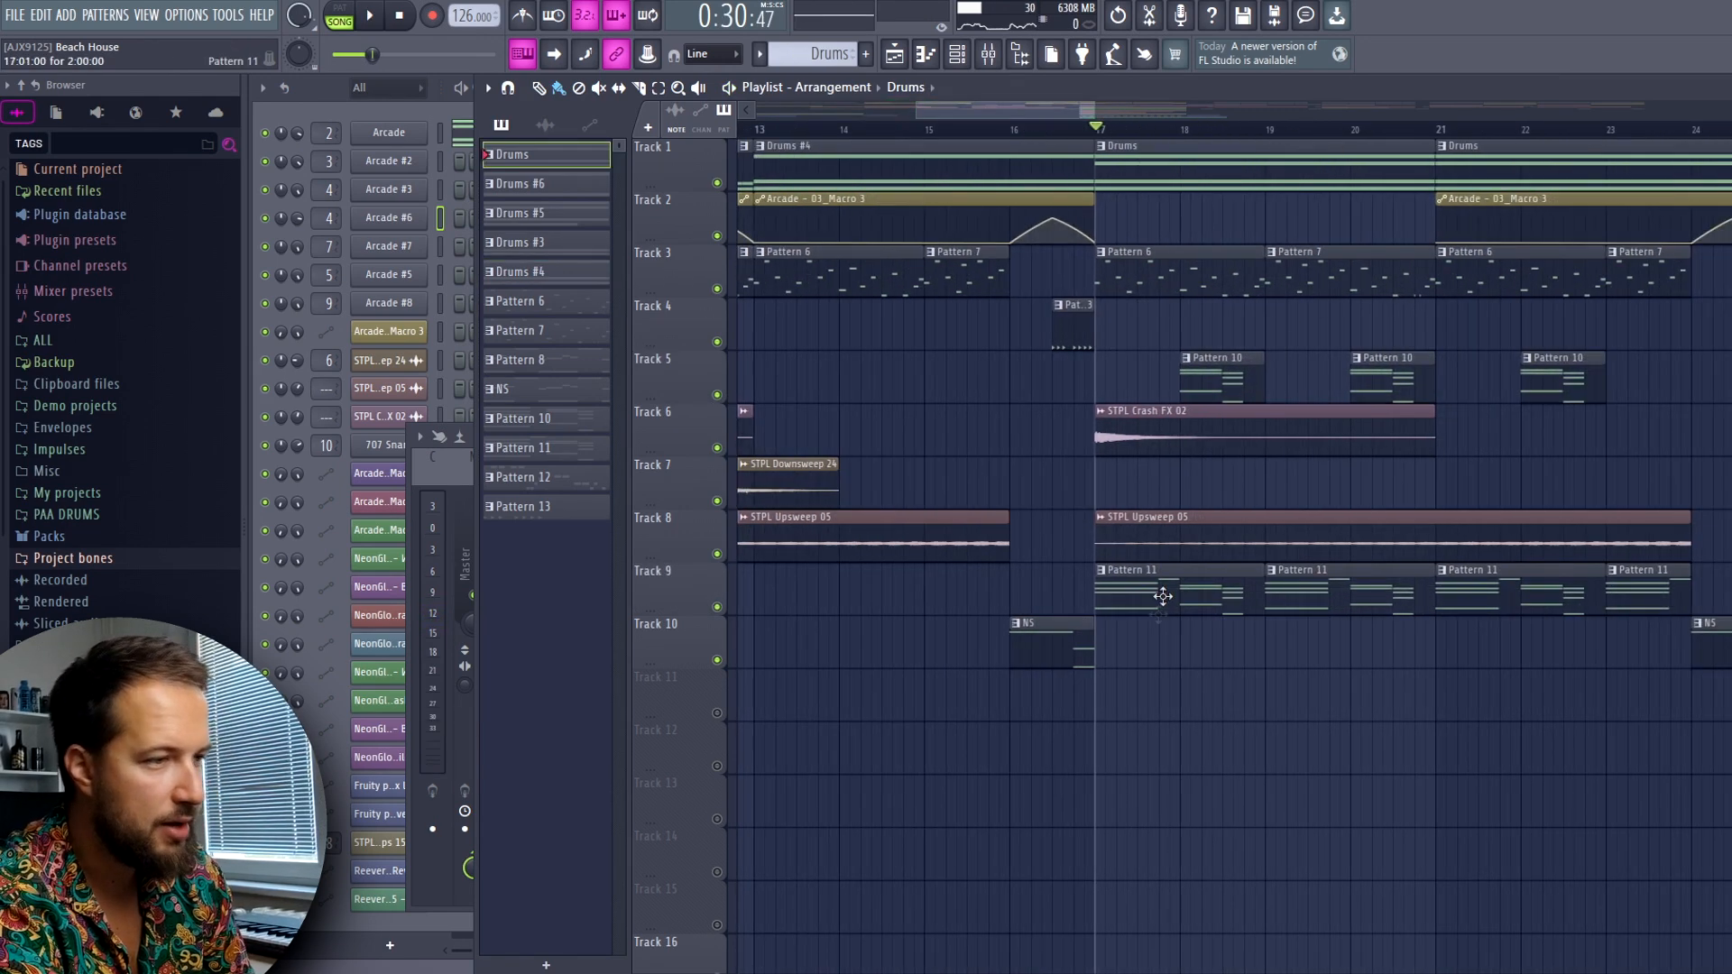
left_click(1209, 362)
key("space")
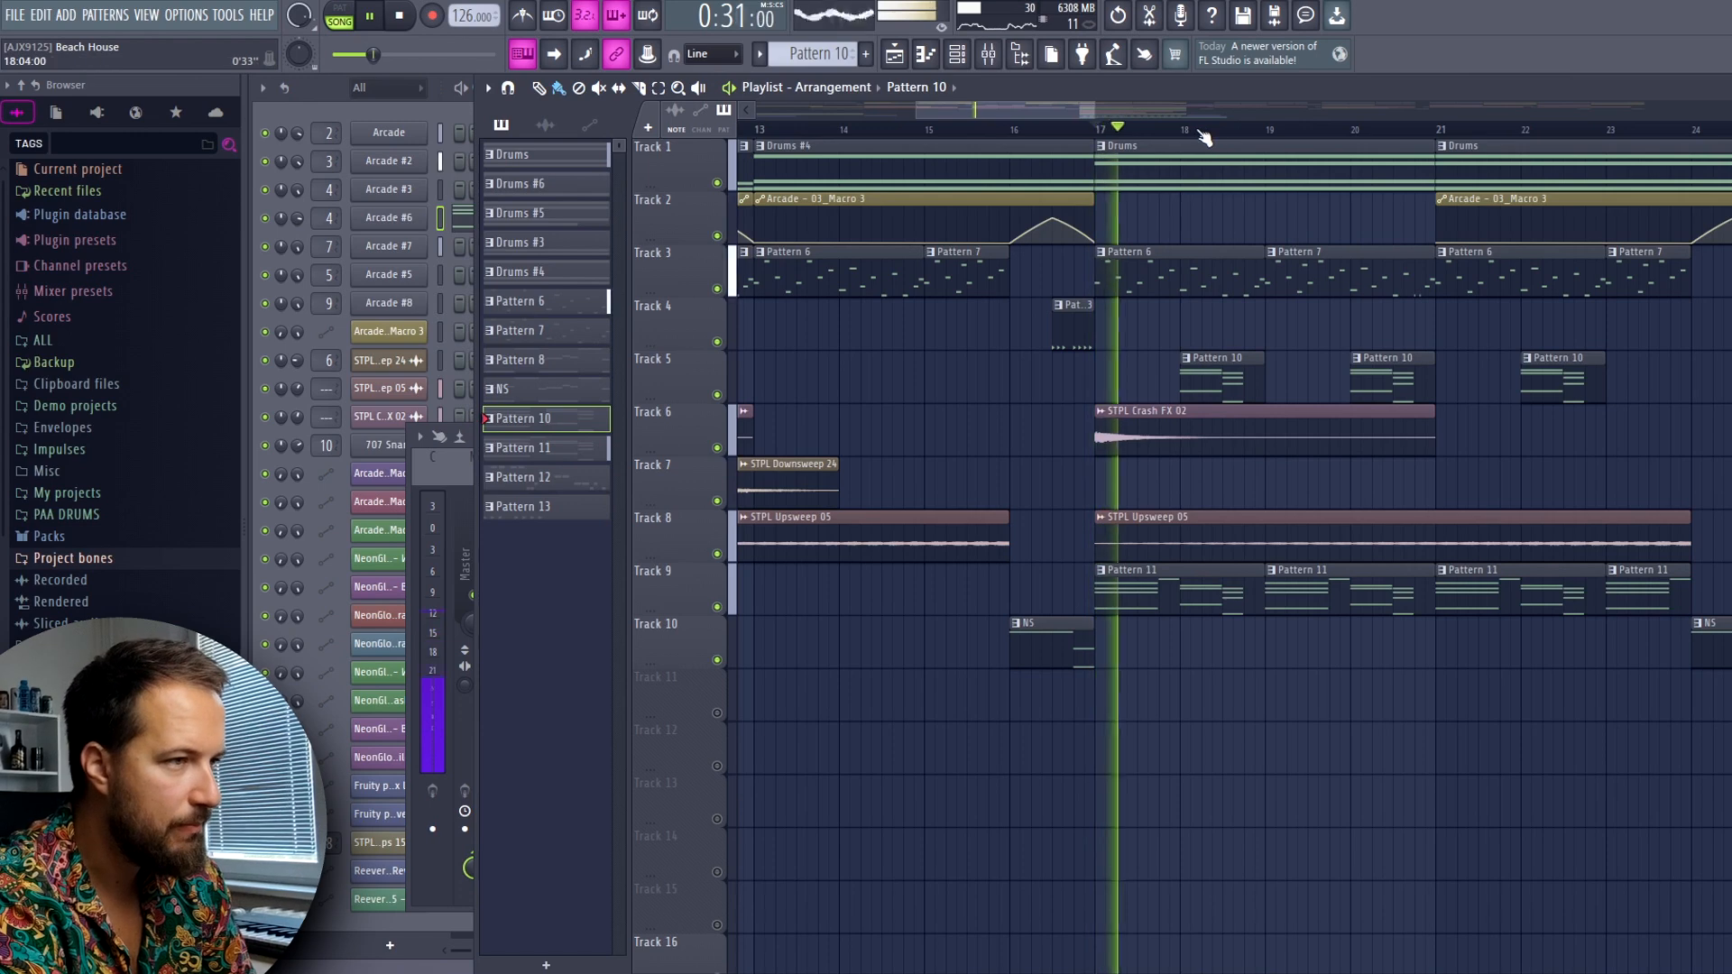
scroll(1207, 137, "down", 2)
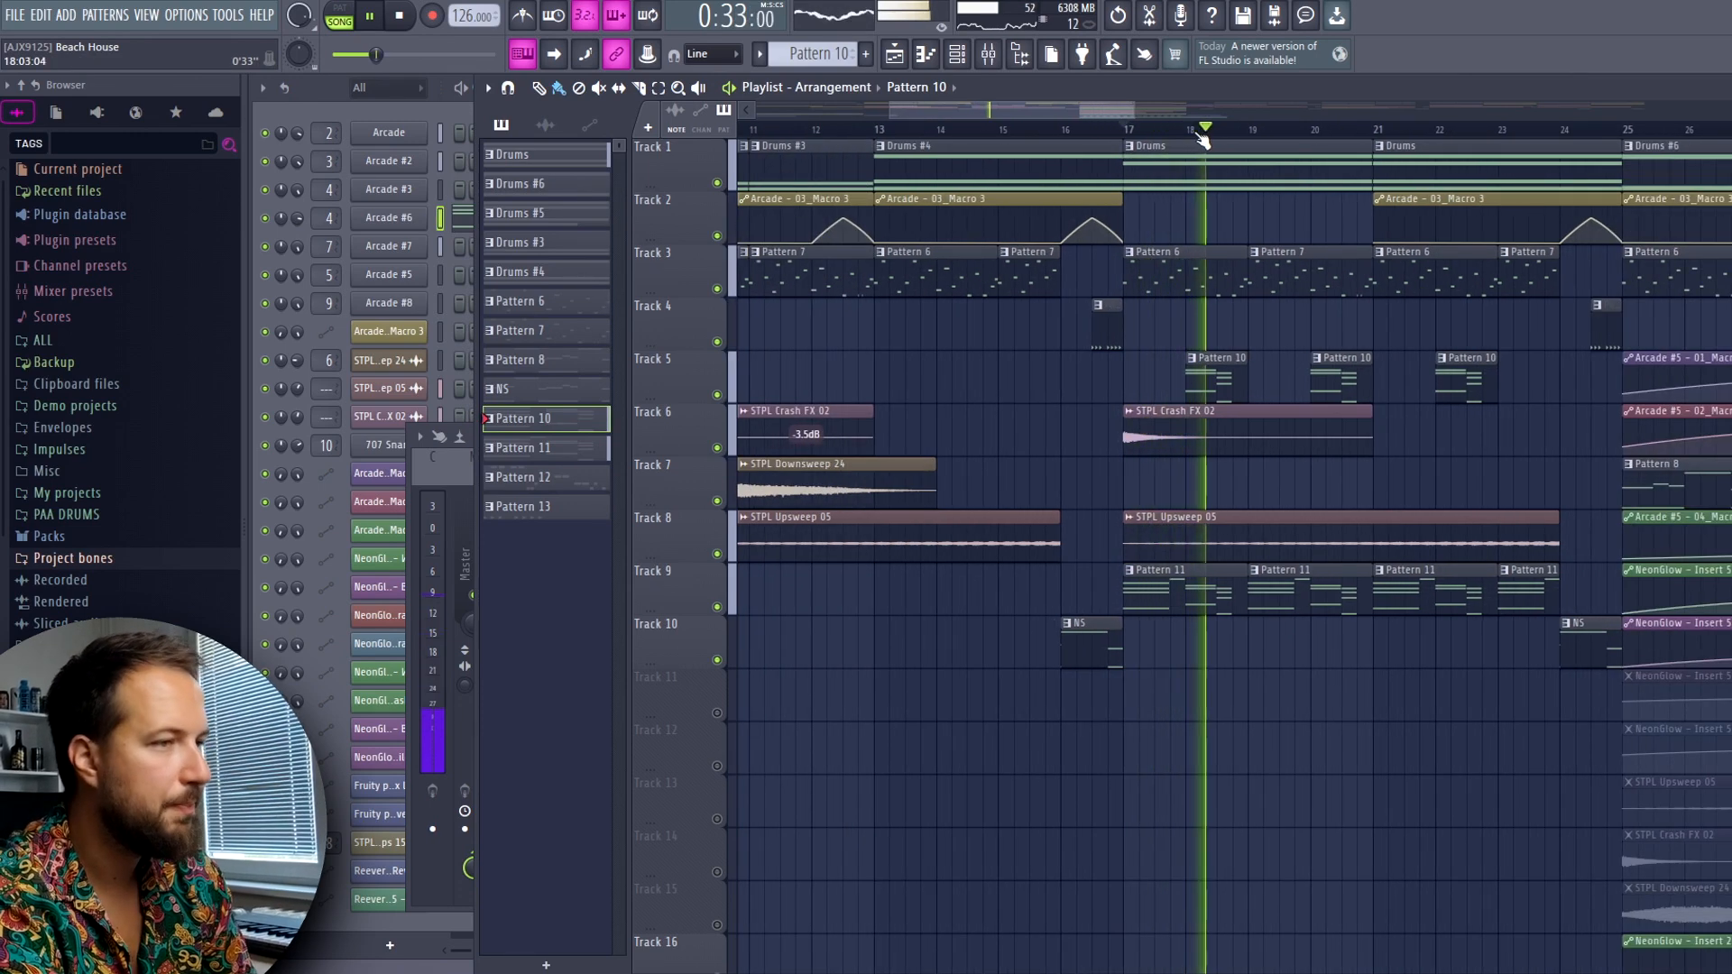
key("space")
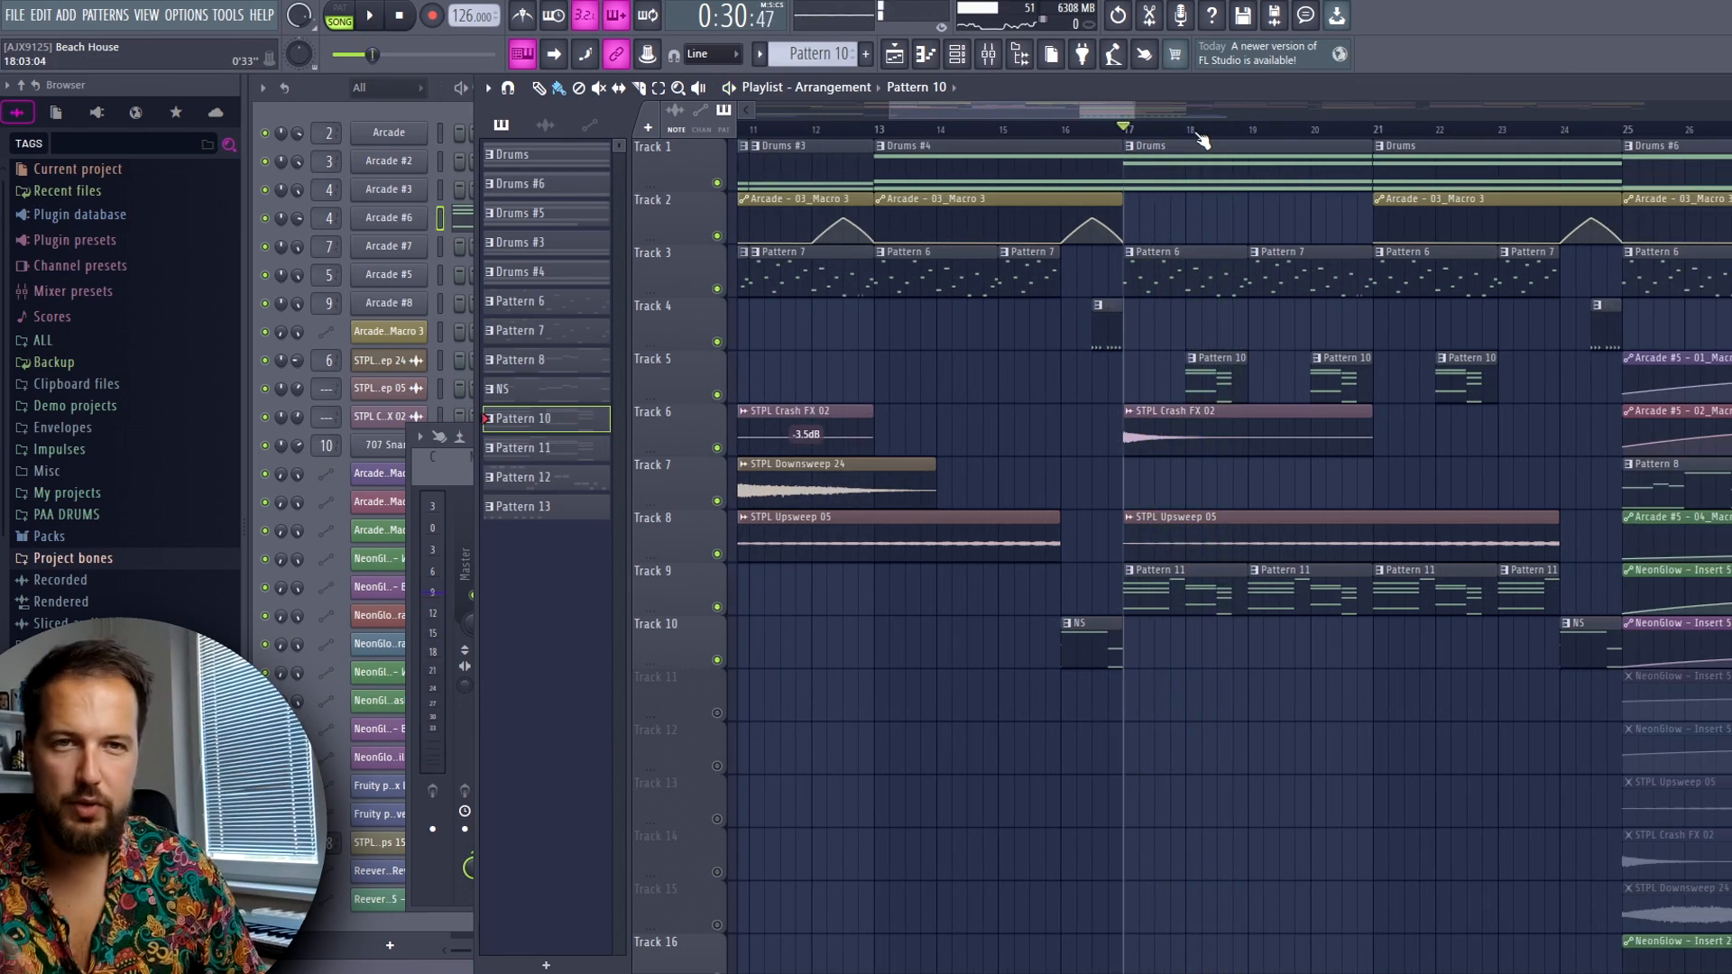
Move to bar 25, briefly solo the Arcade macro automation on Track 2, and examine the break's clips on Tracks 5 to 20
left_click_drag(1084, 112, 1180, 113)
left_click(1163, 129)
right_click(719, 236)
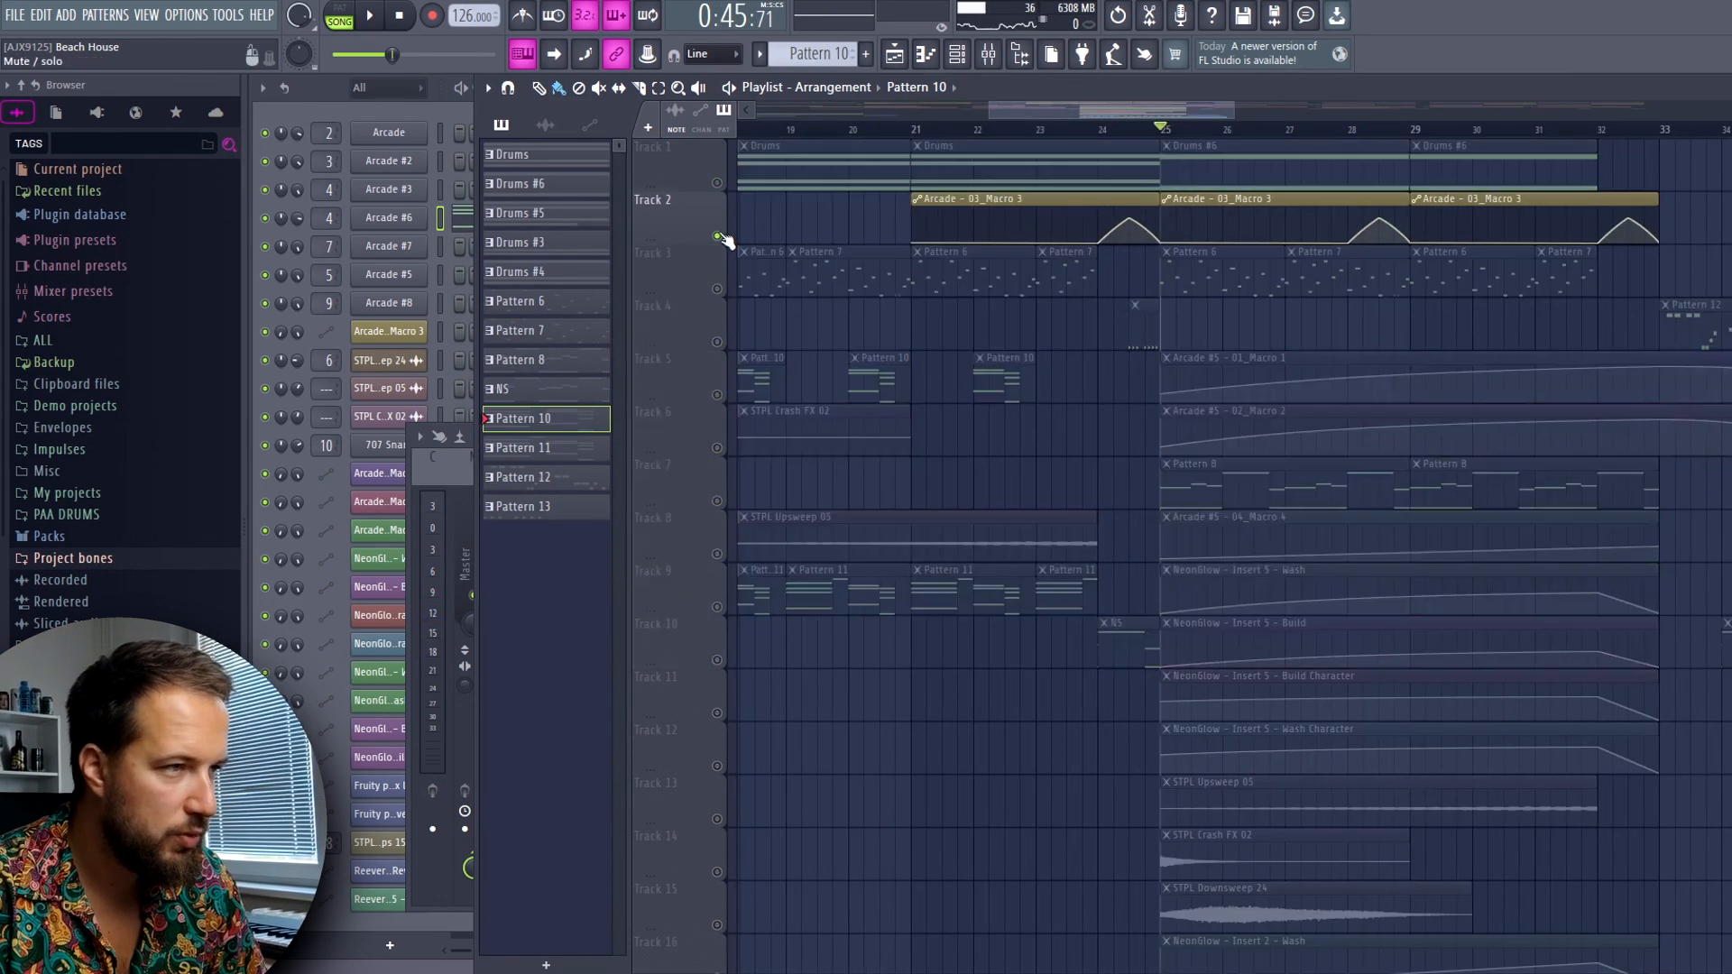
right_click(719, 236)
scroll(1325, 386, "down", 4)
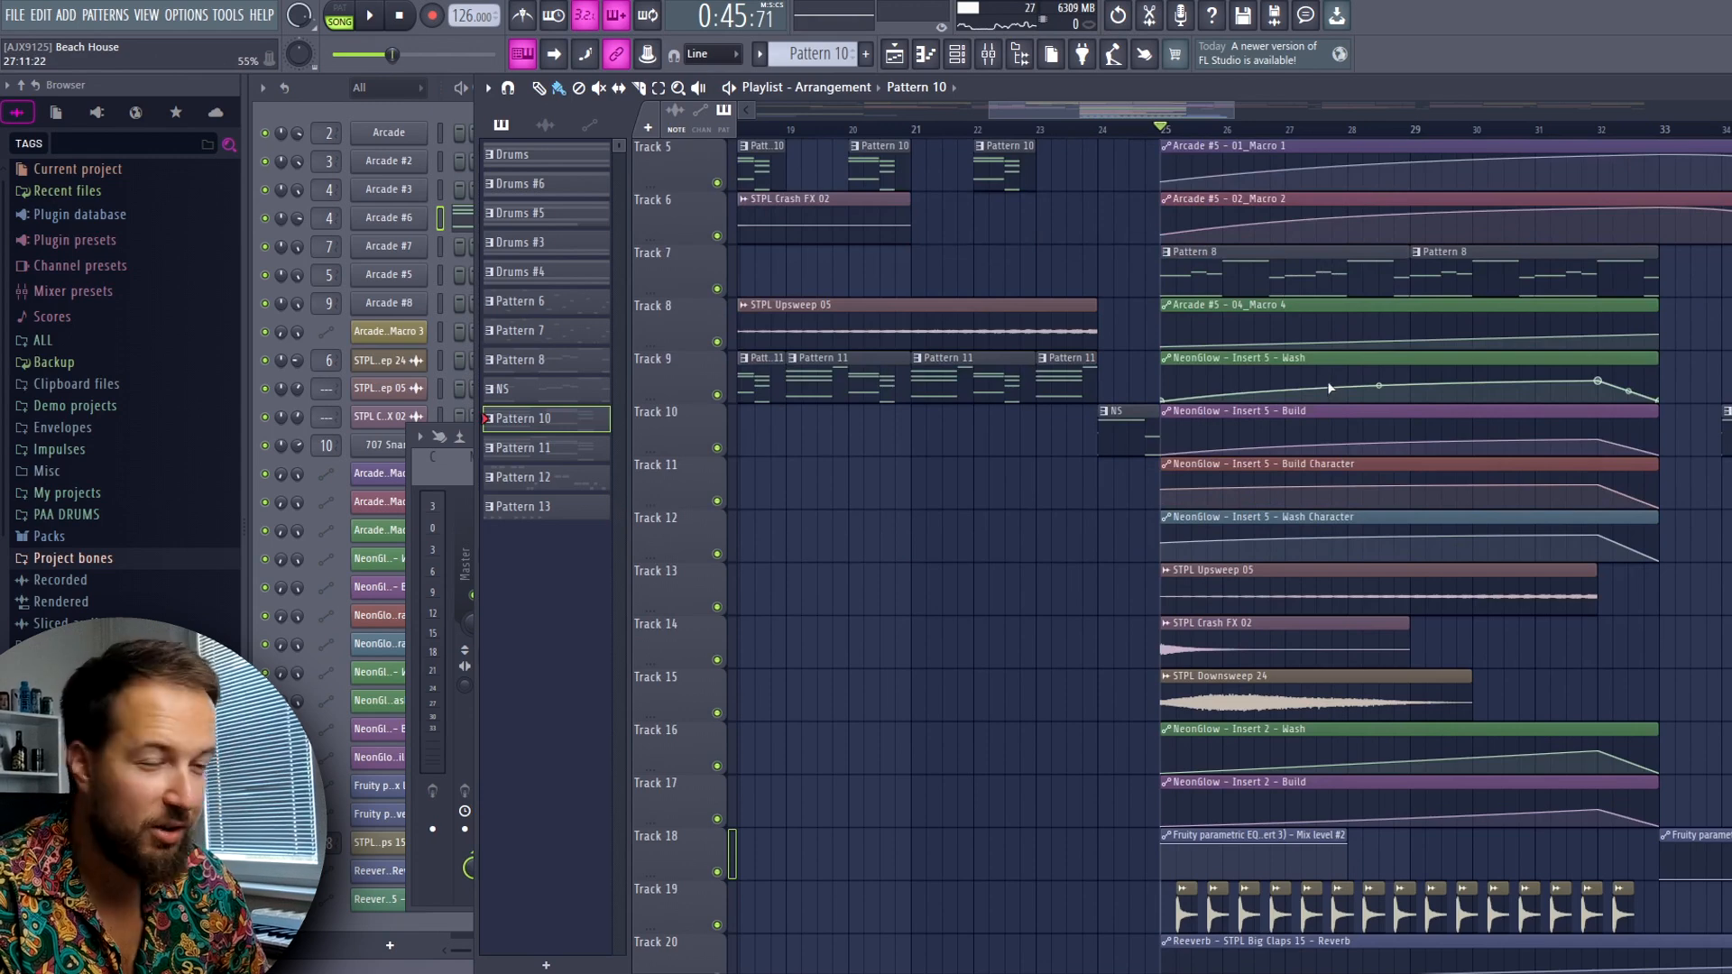
scroll(1327, 360, "up", 4)
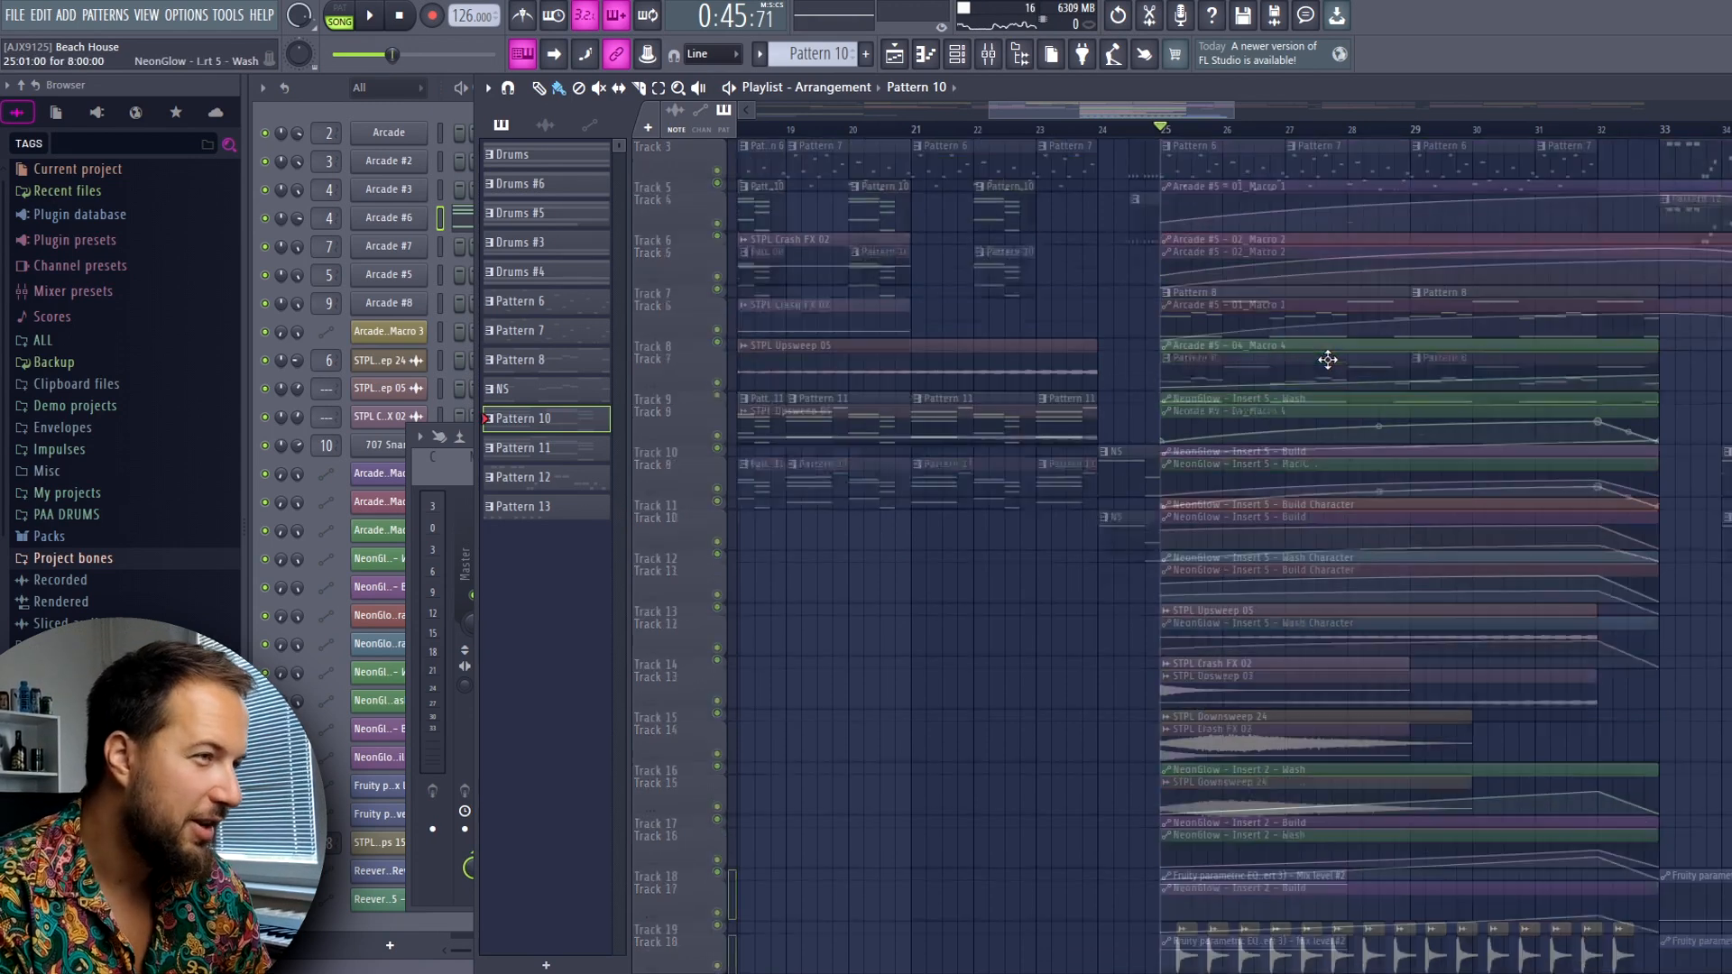
scroll(1362, 390, "down", 4)
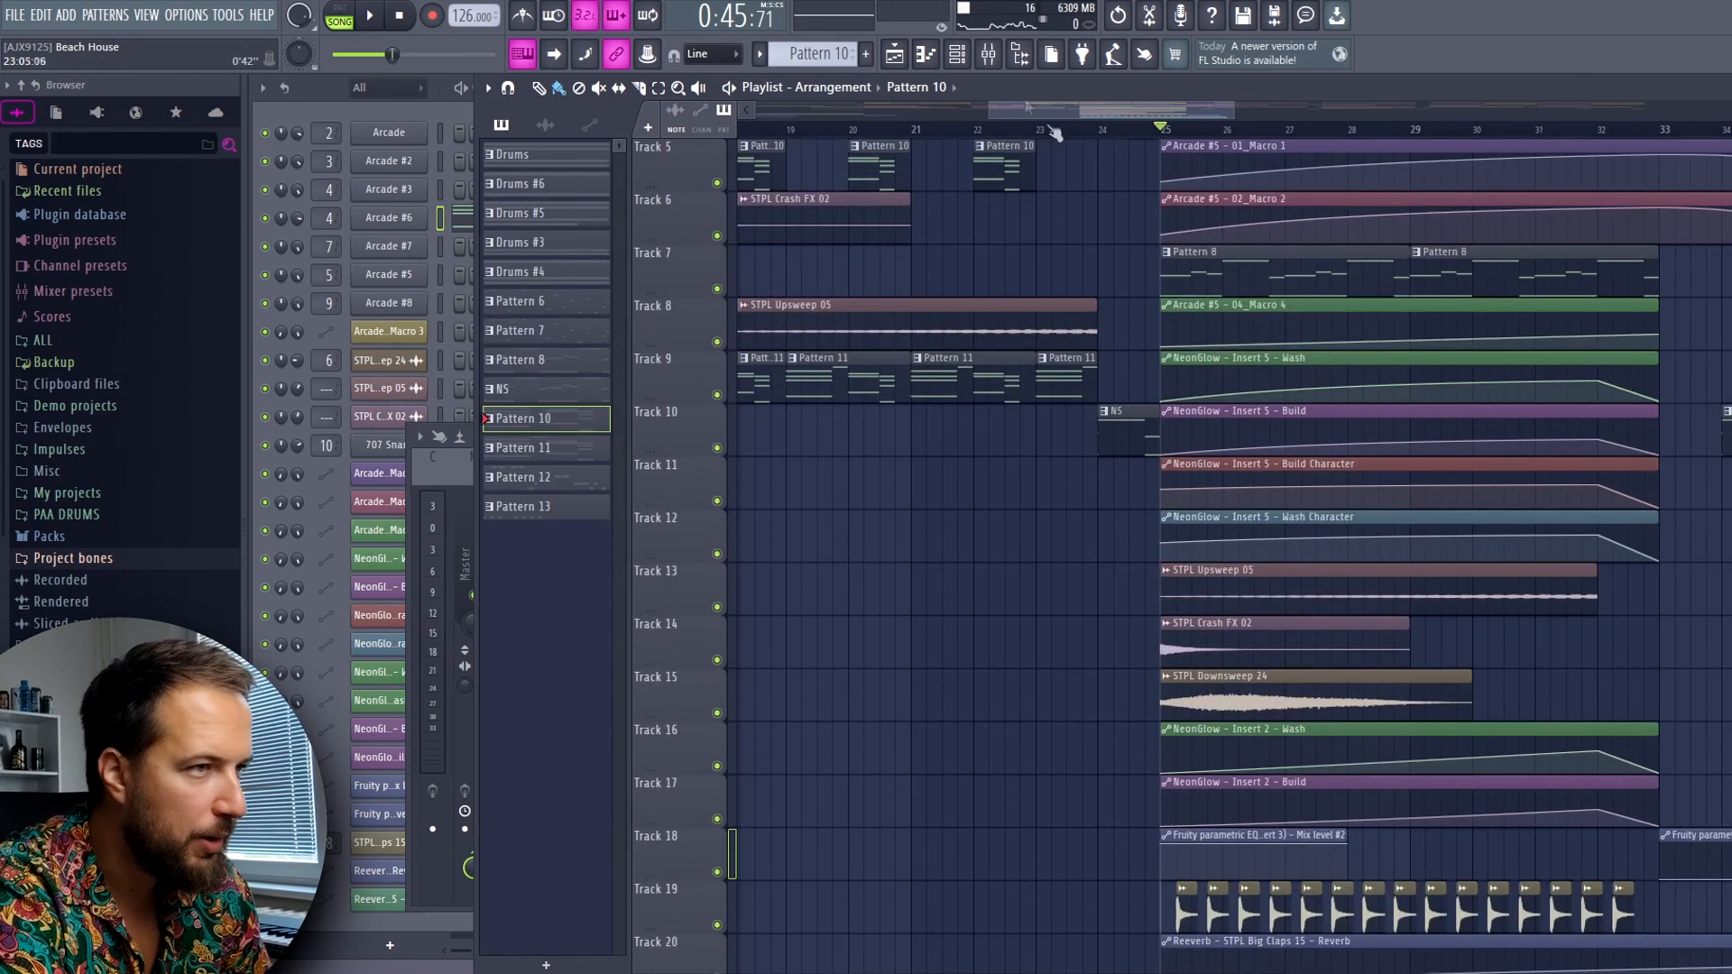
Inspect the NeonGlow effect on mixer insert 5 and return to the playlist
left_click(988, 56)
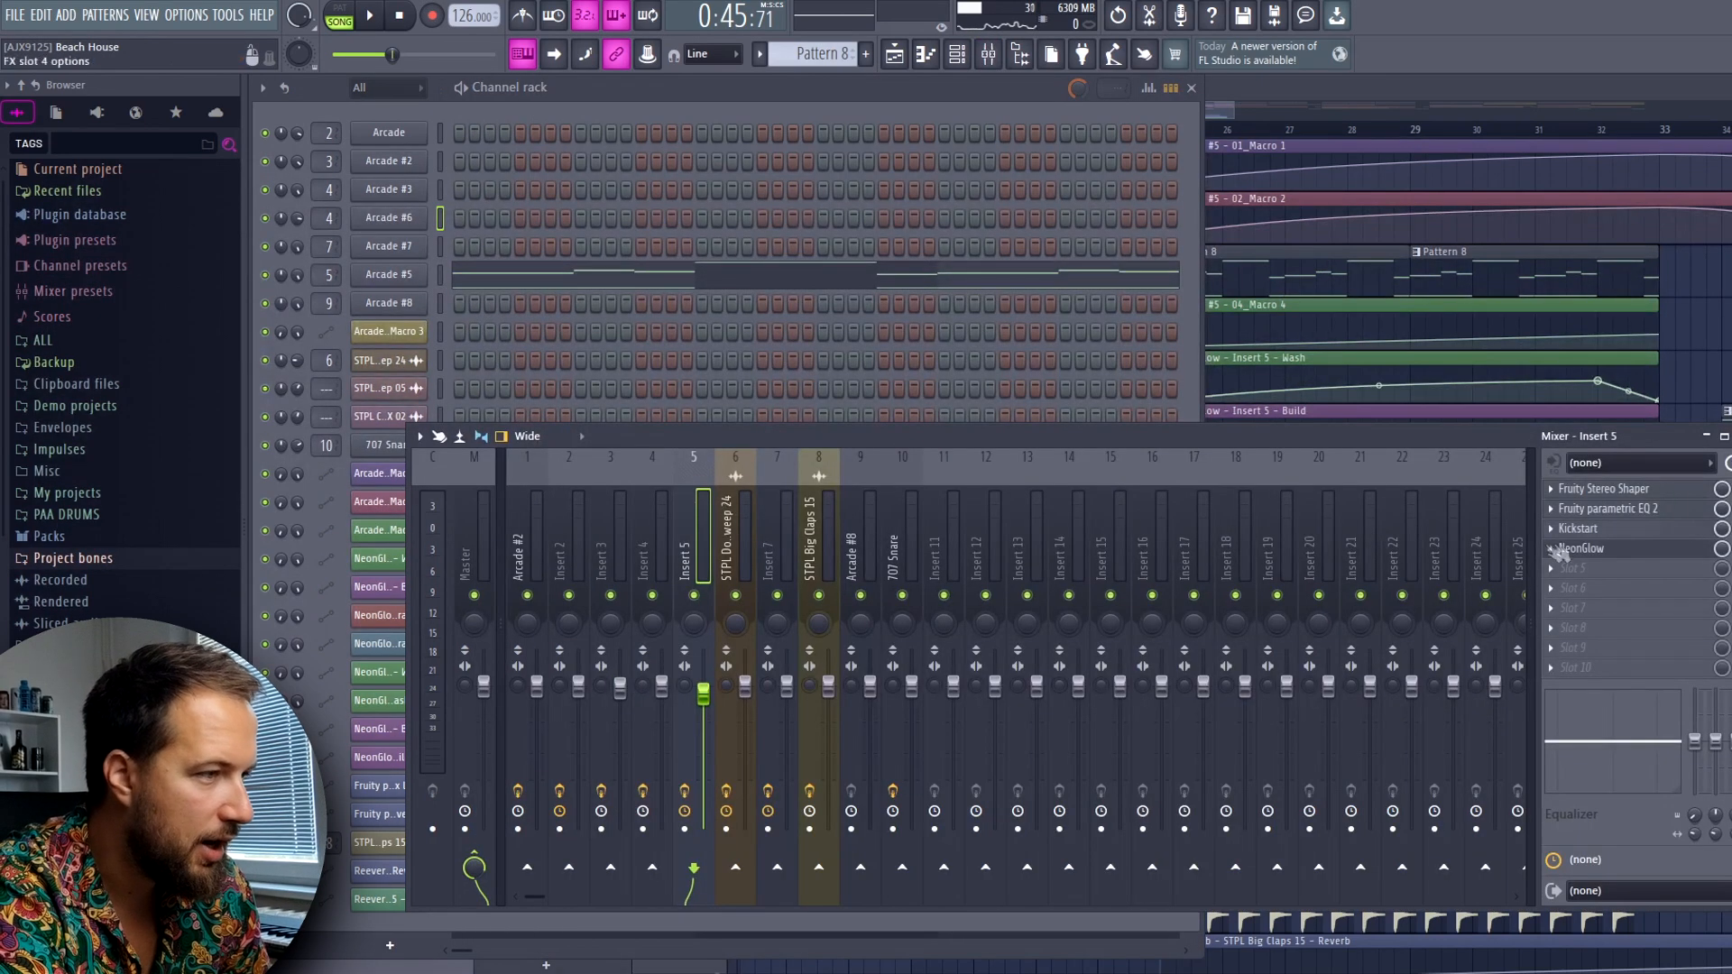
left_click(1583, 549)
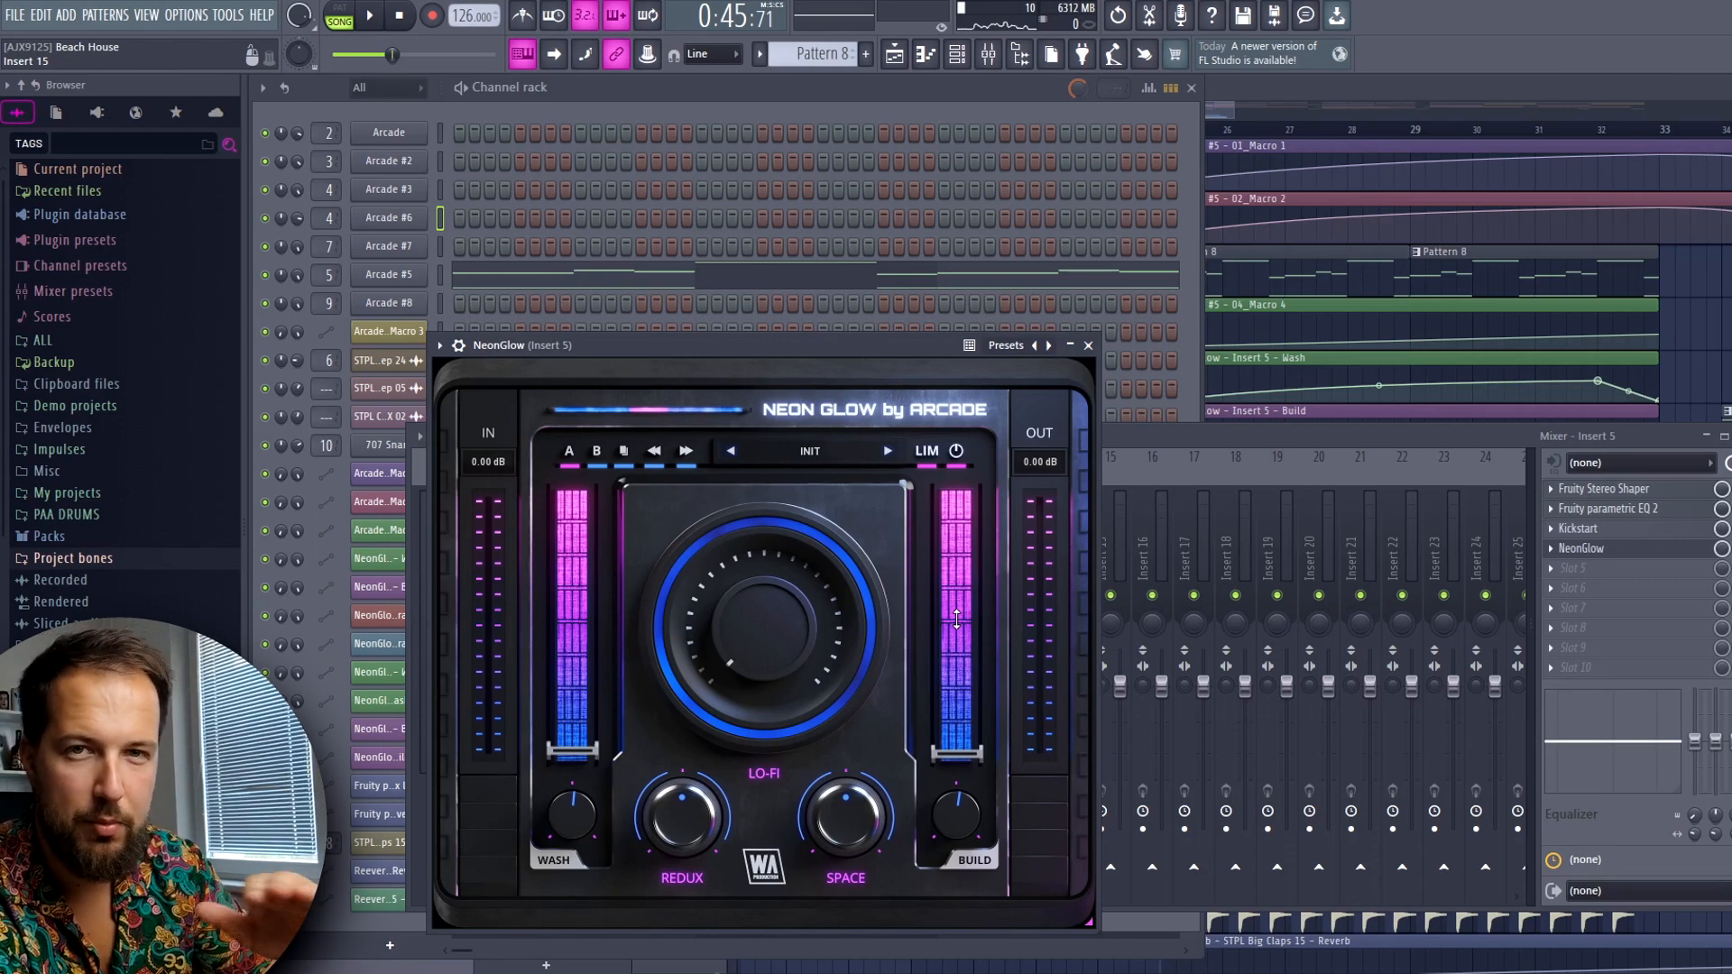
key("F5")
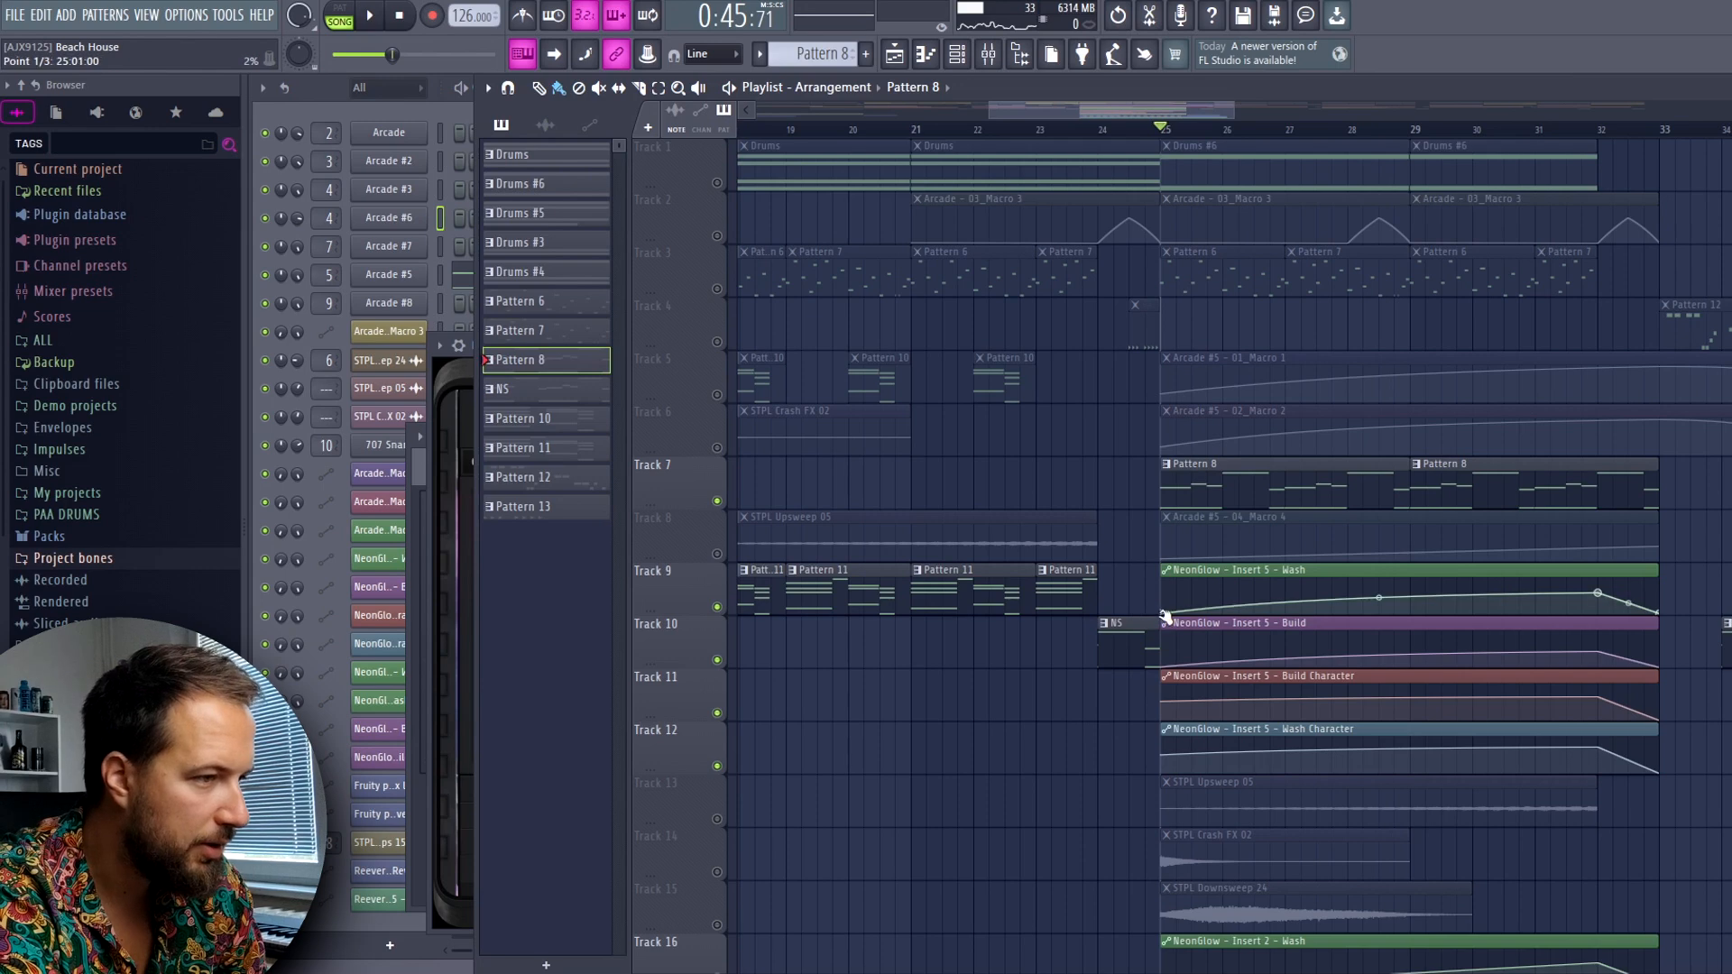
Audition Pattern 8 on Track 7 with its NeonGlow Insert 5 automation from bar 25
key("space")
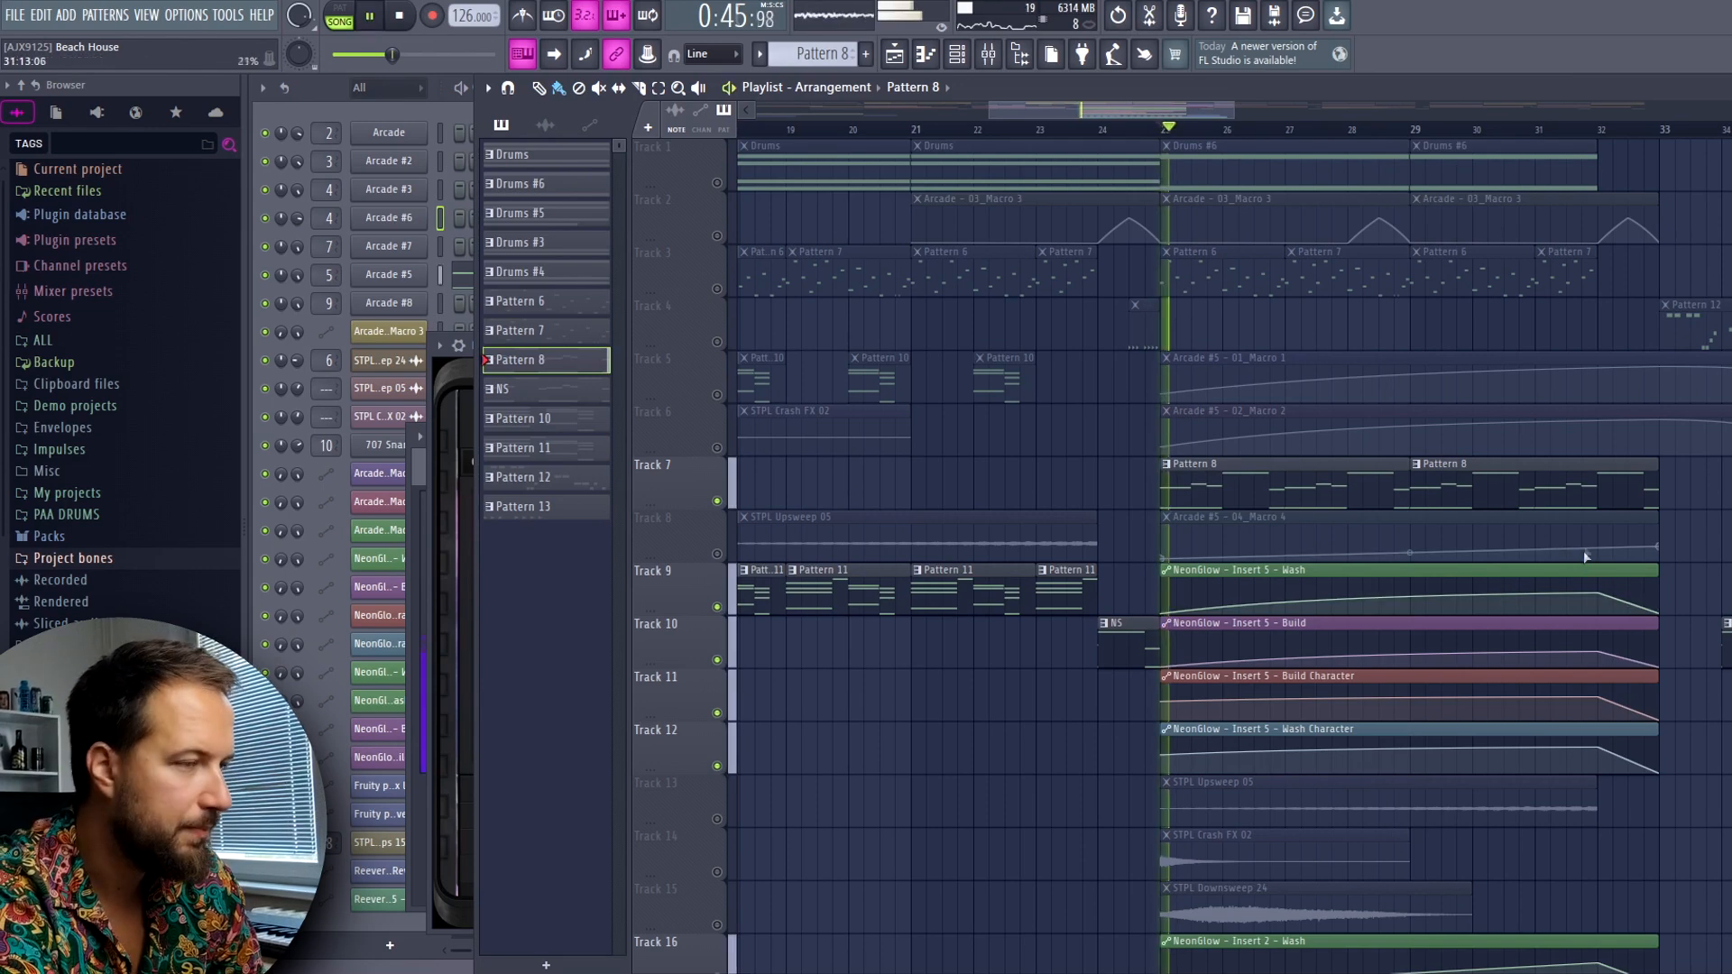
left_click_drag(1187, 112, 1230, 114)
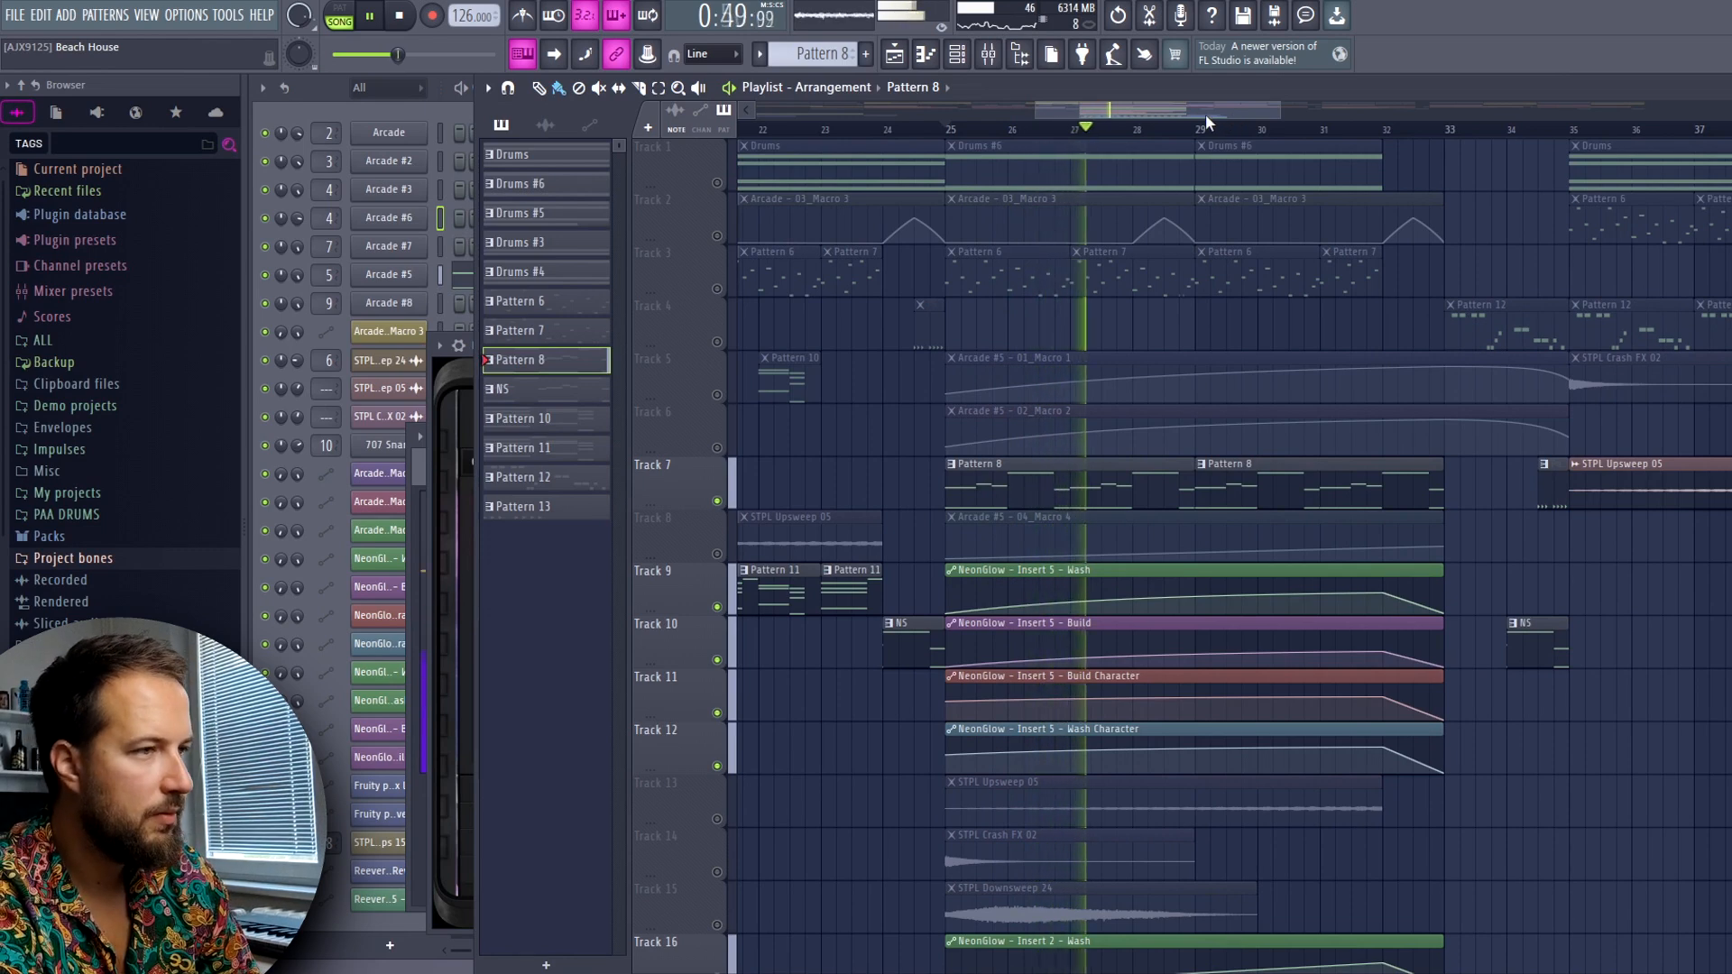
left_click_drag(1197, 110, 1218, 118)
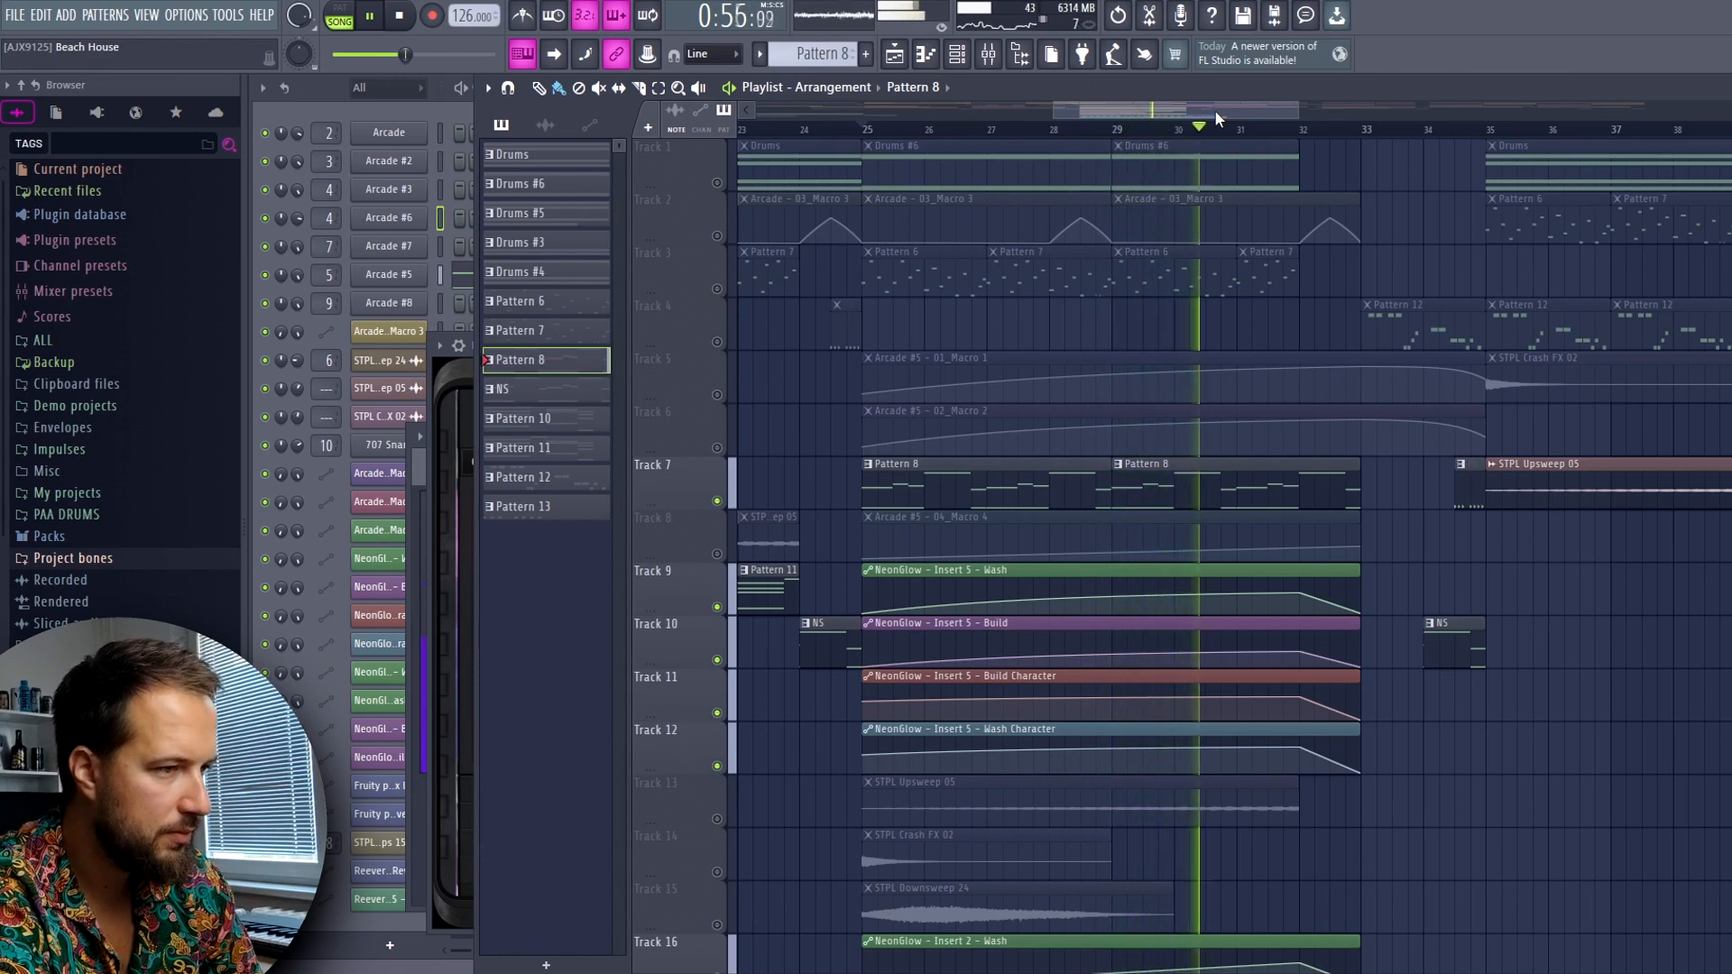
left_click_drag(1215, 111, 1237, 116)
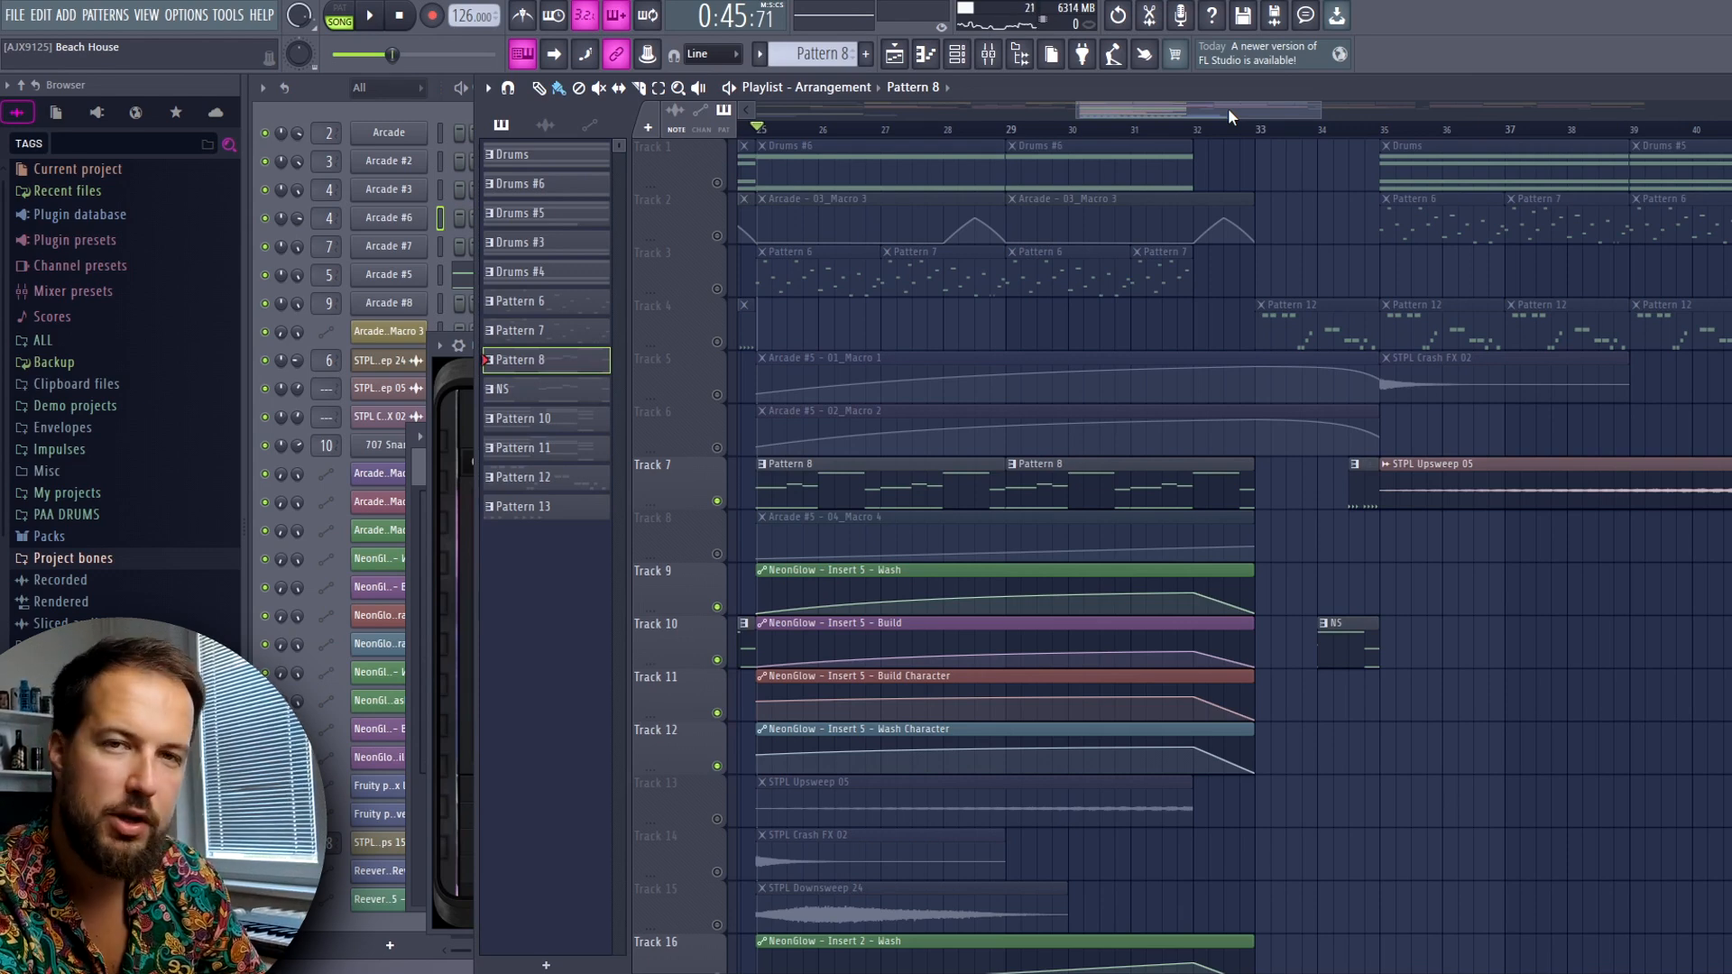
Solo the Drums #6 clips on Track 1 from bar 25, add Track 3, and audition them
right_click(717, 183)
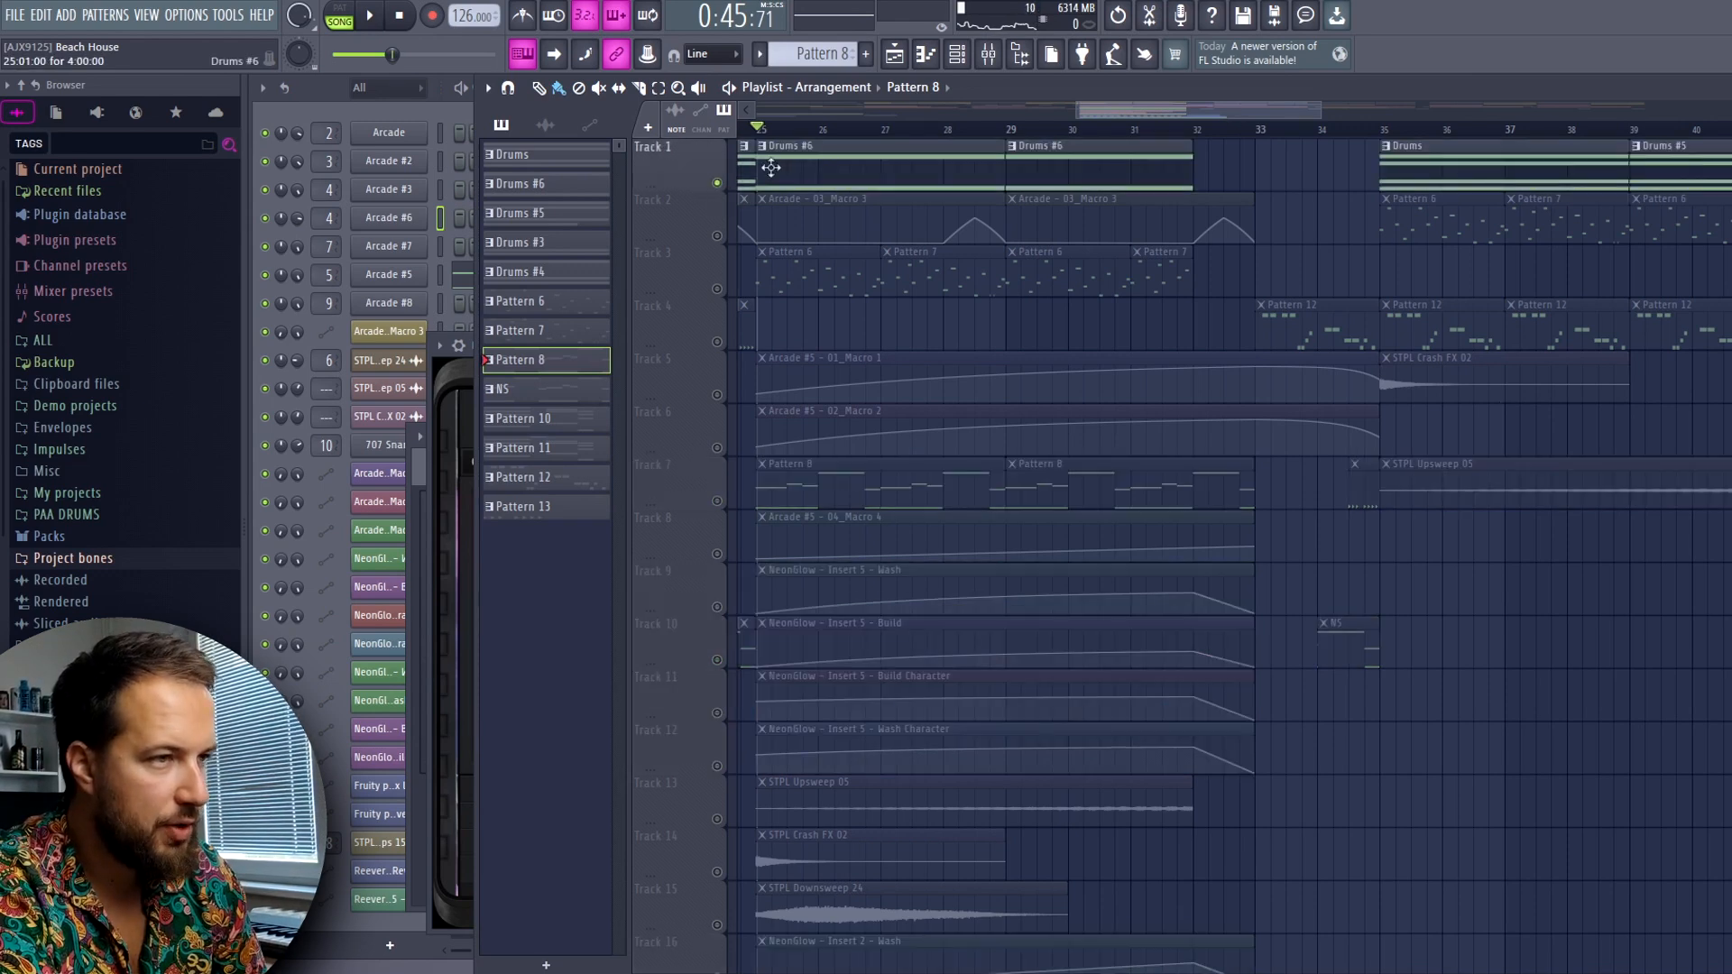
left_click_drag(1086, 106, 1068, 105)
key("space")
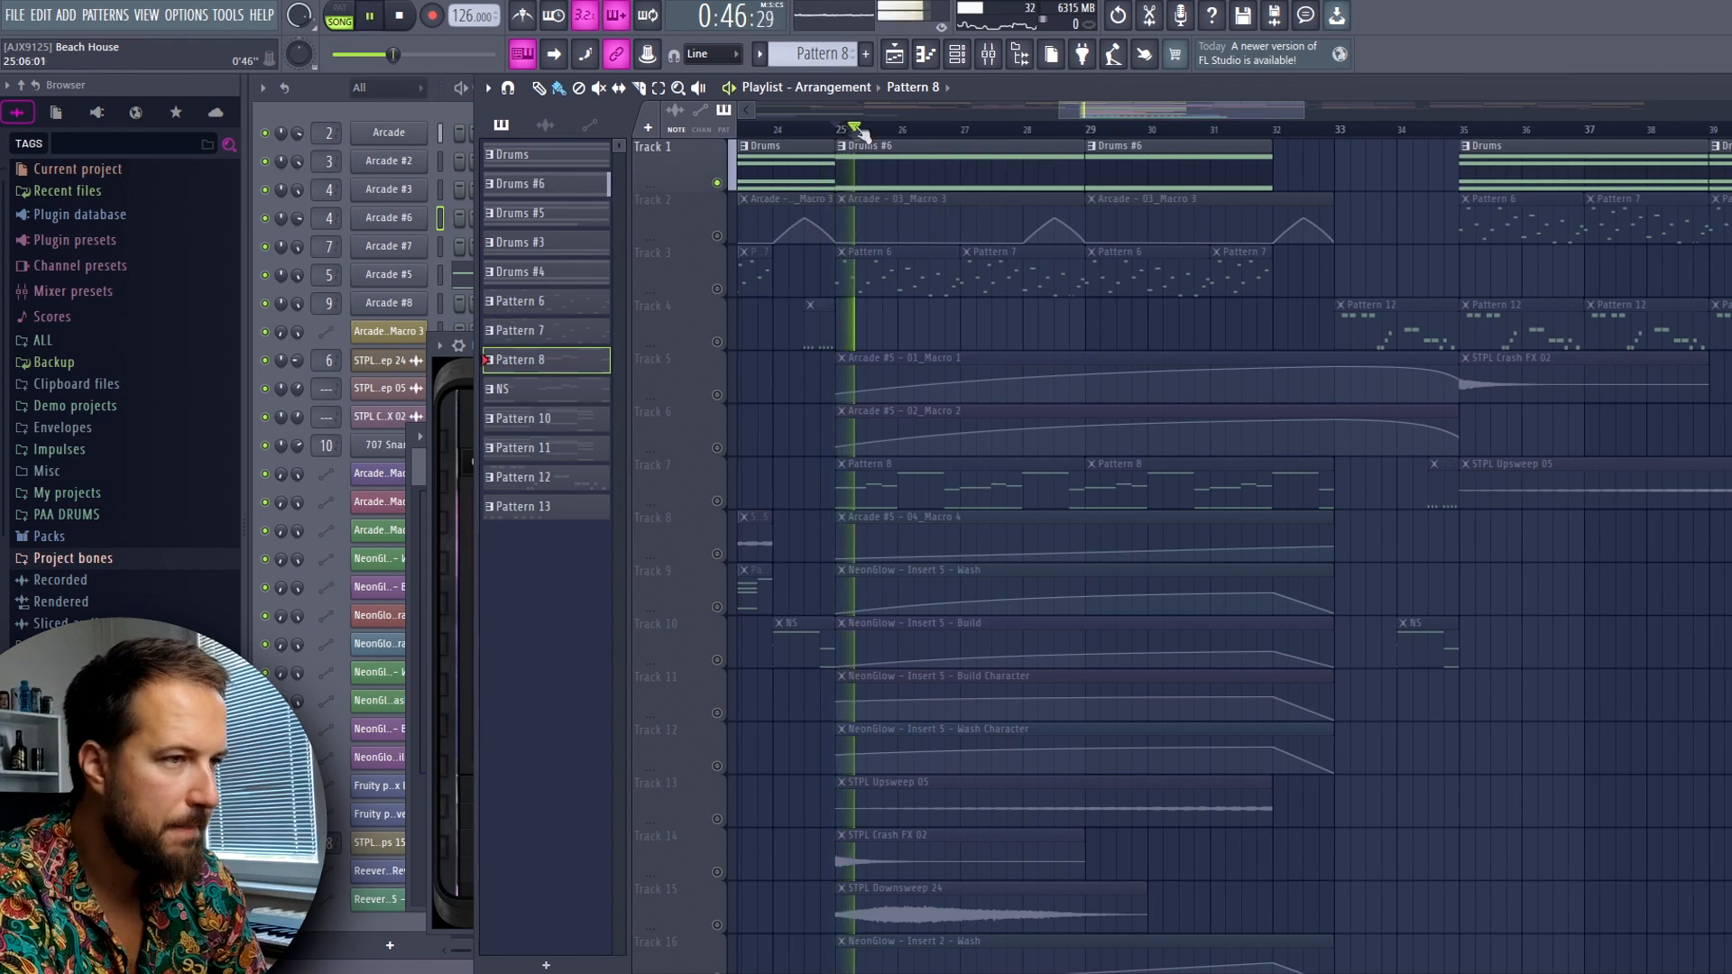
key("space")
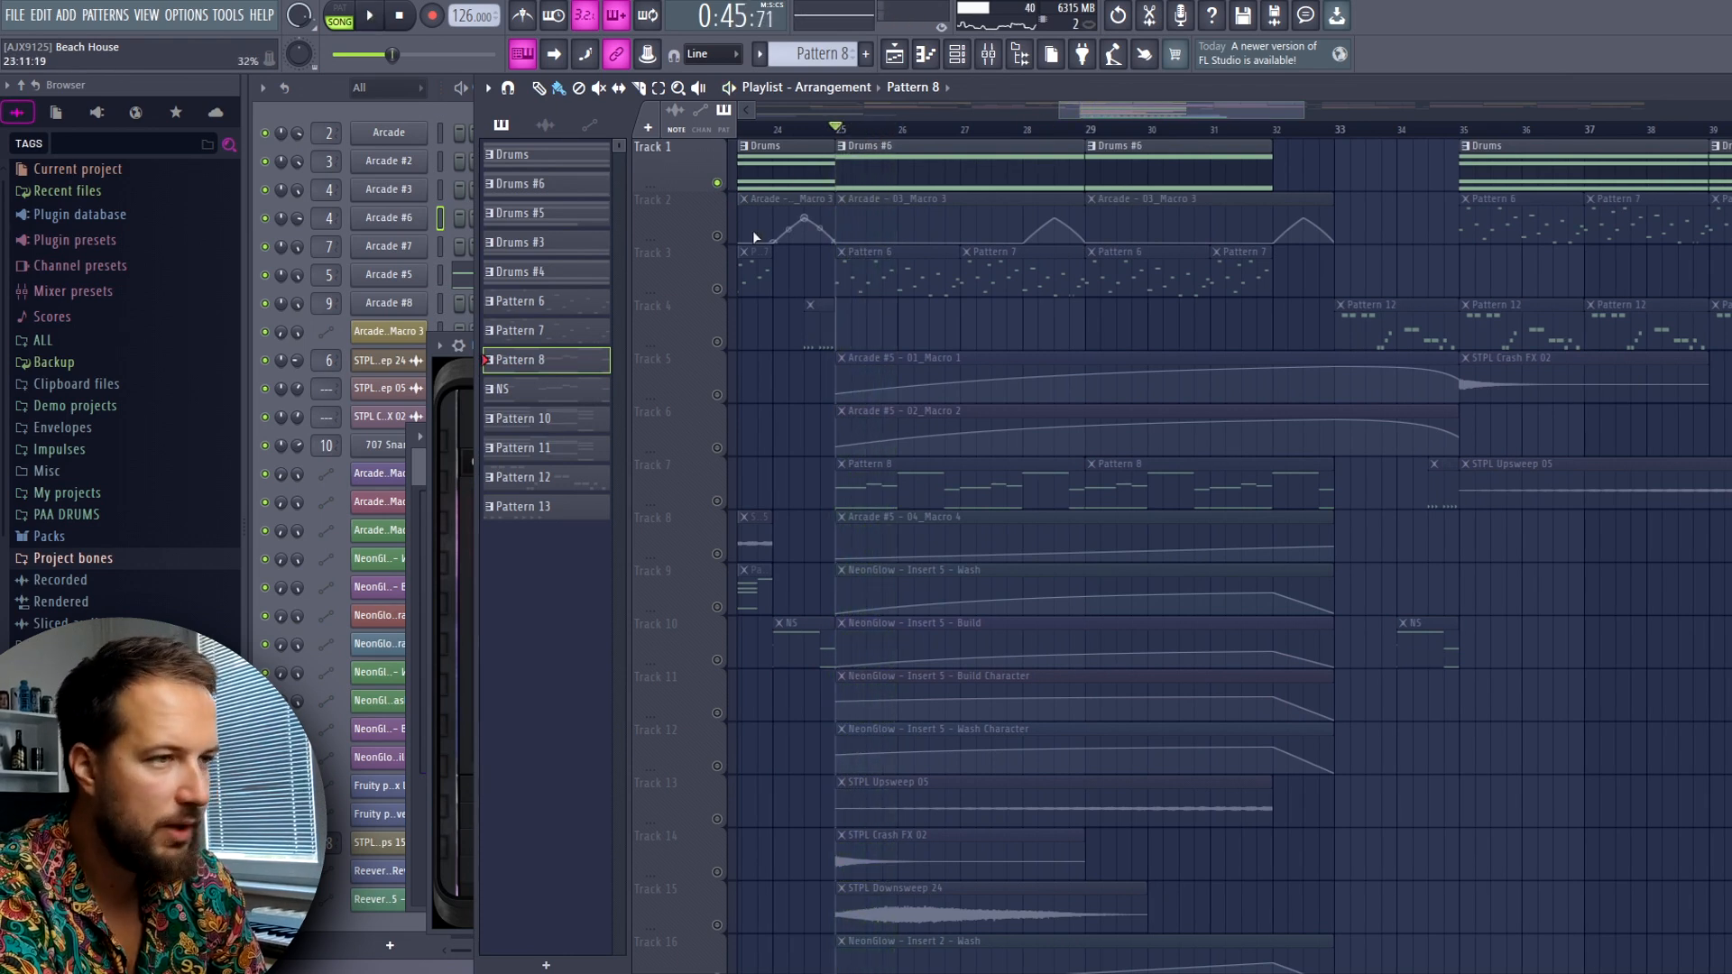
left_click(717, 289)
key("space")
key("space")
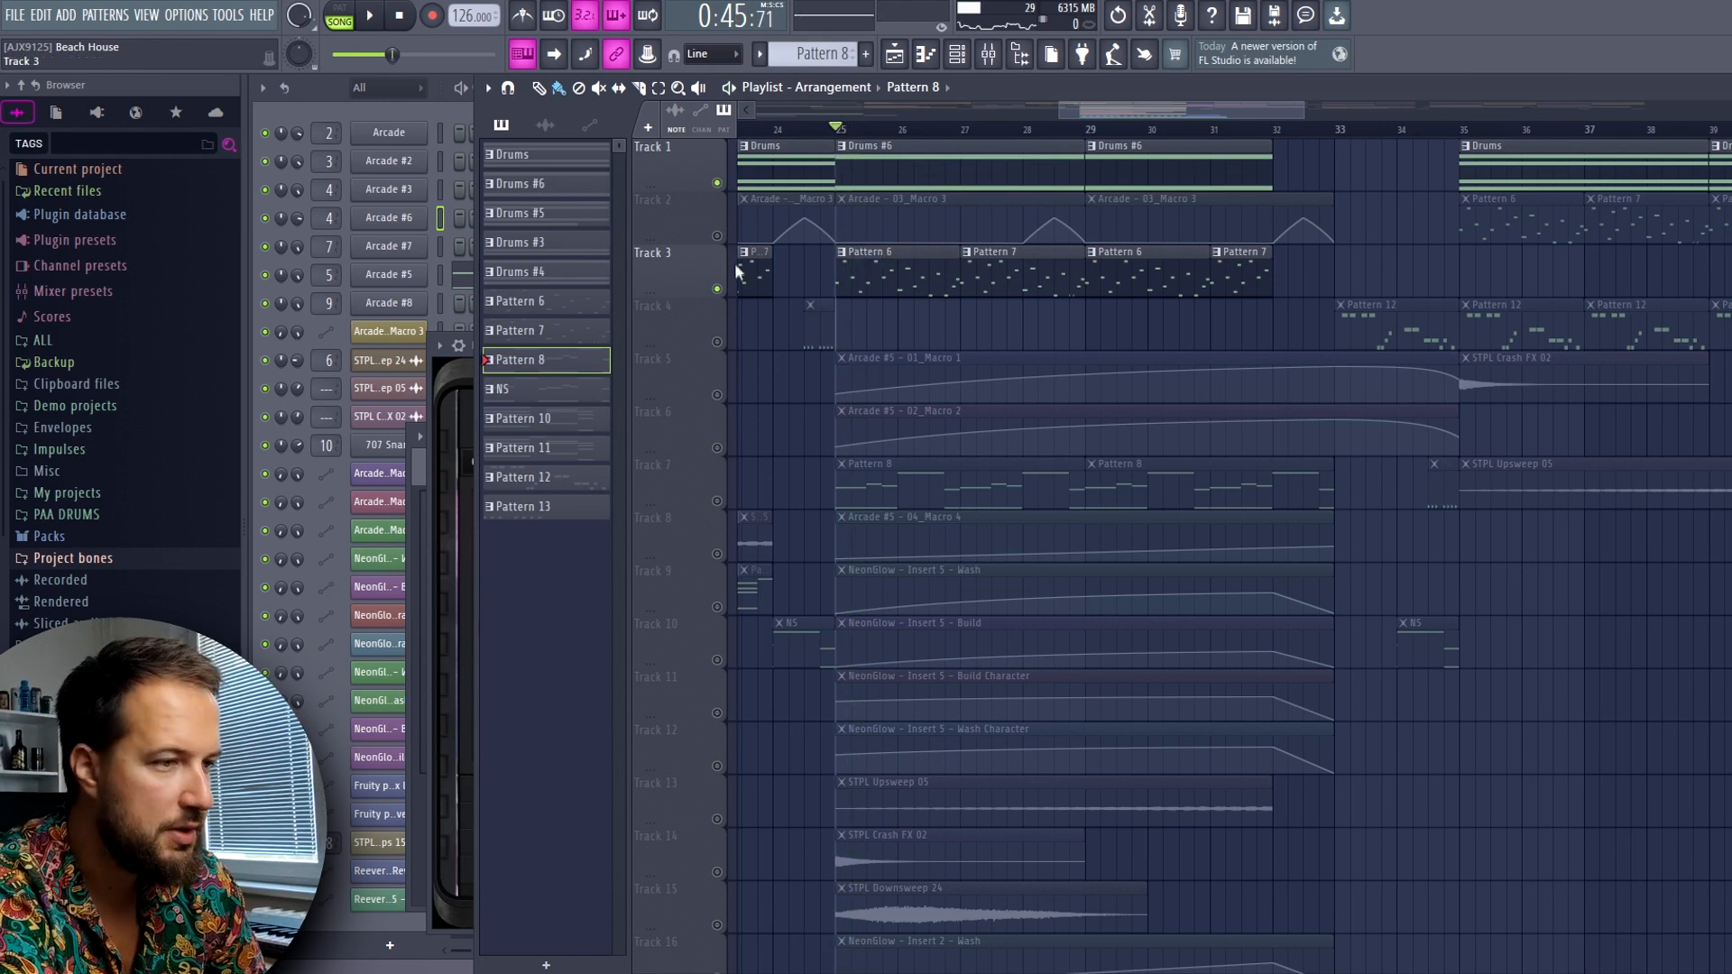
Audition the claps on Track 19 with the Reeverb automation on Tracks 20 and 21, skipping ahead to about bar 31
scroll(718, 462, "down", 9)
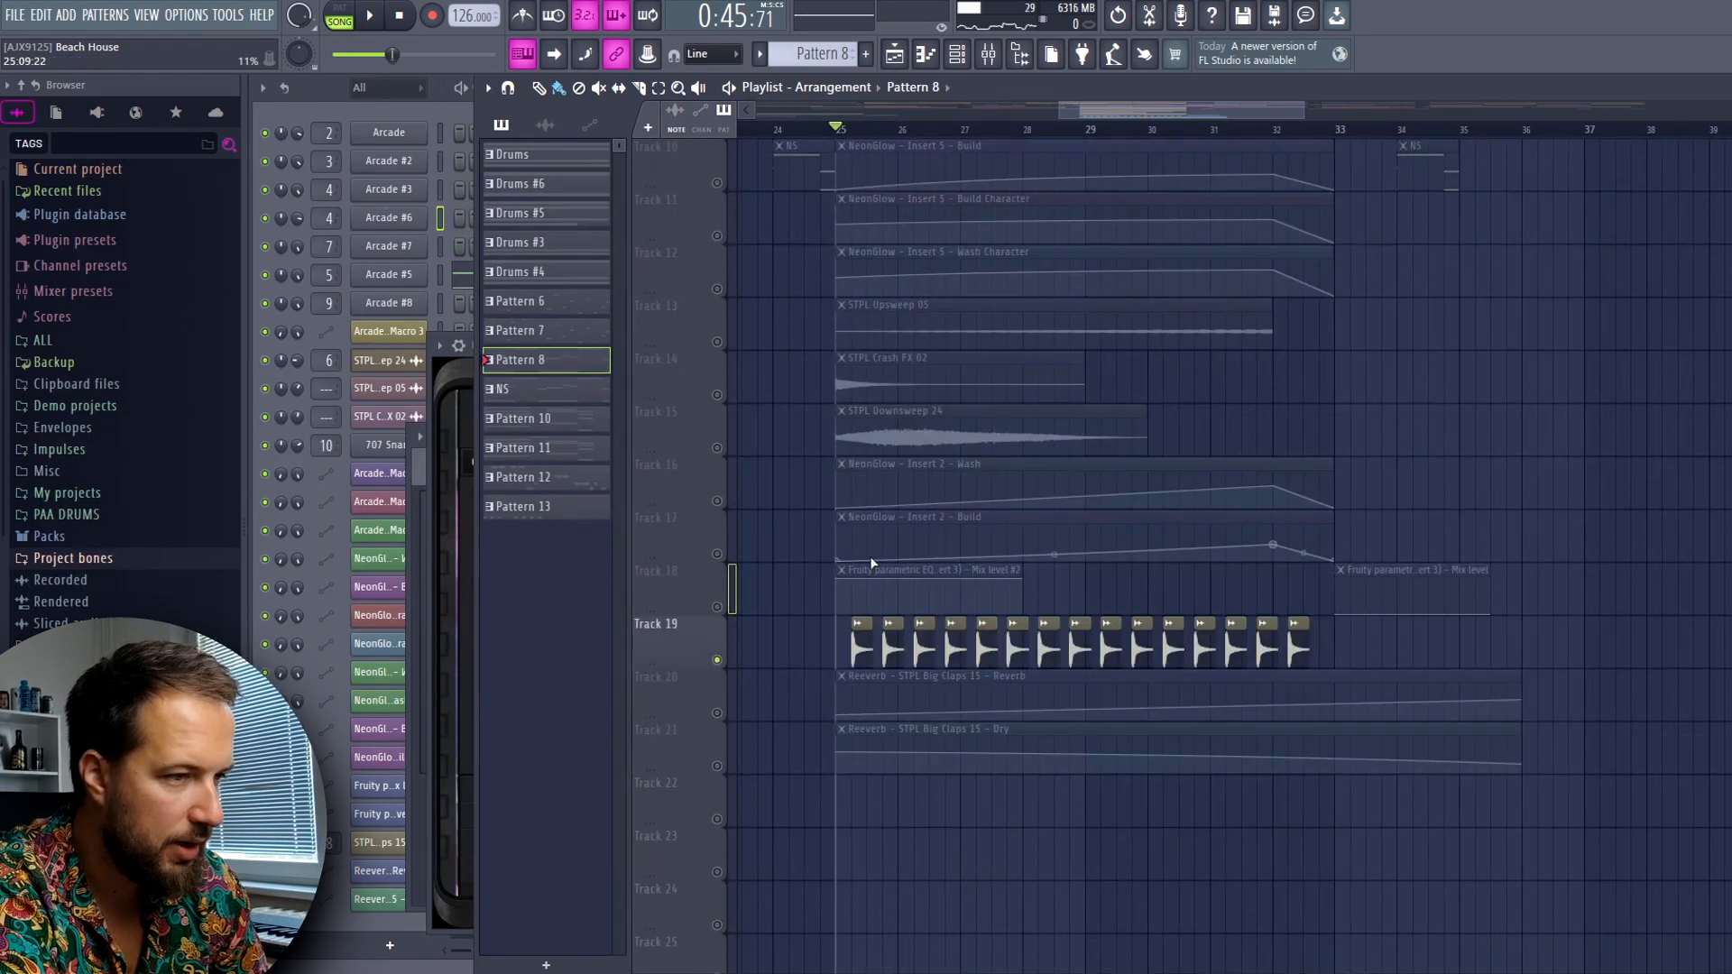
key("space")
left_click(717, 713)
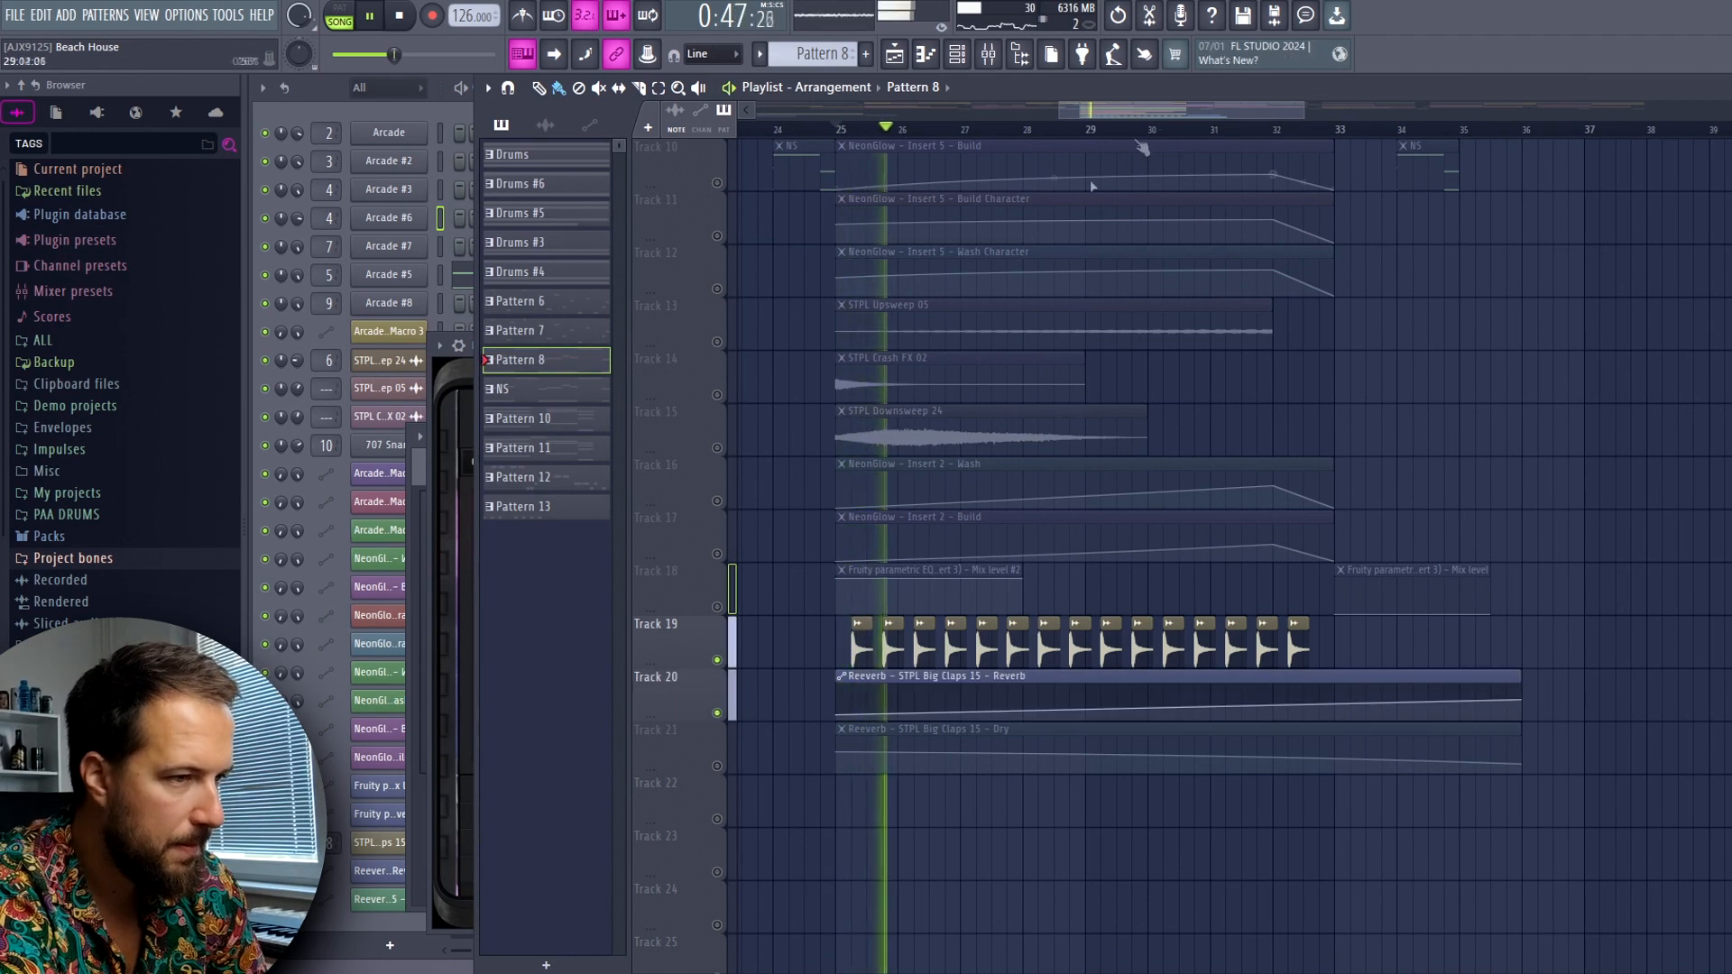
left_click(717, 766)
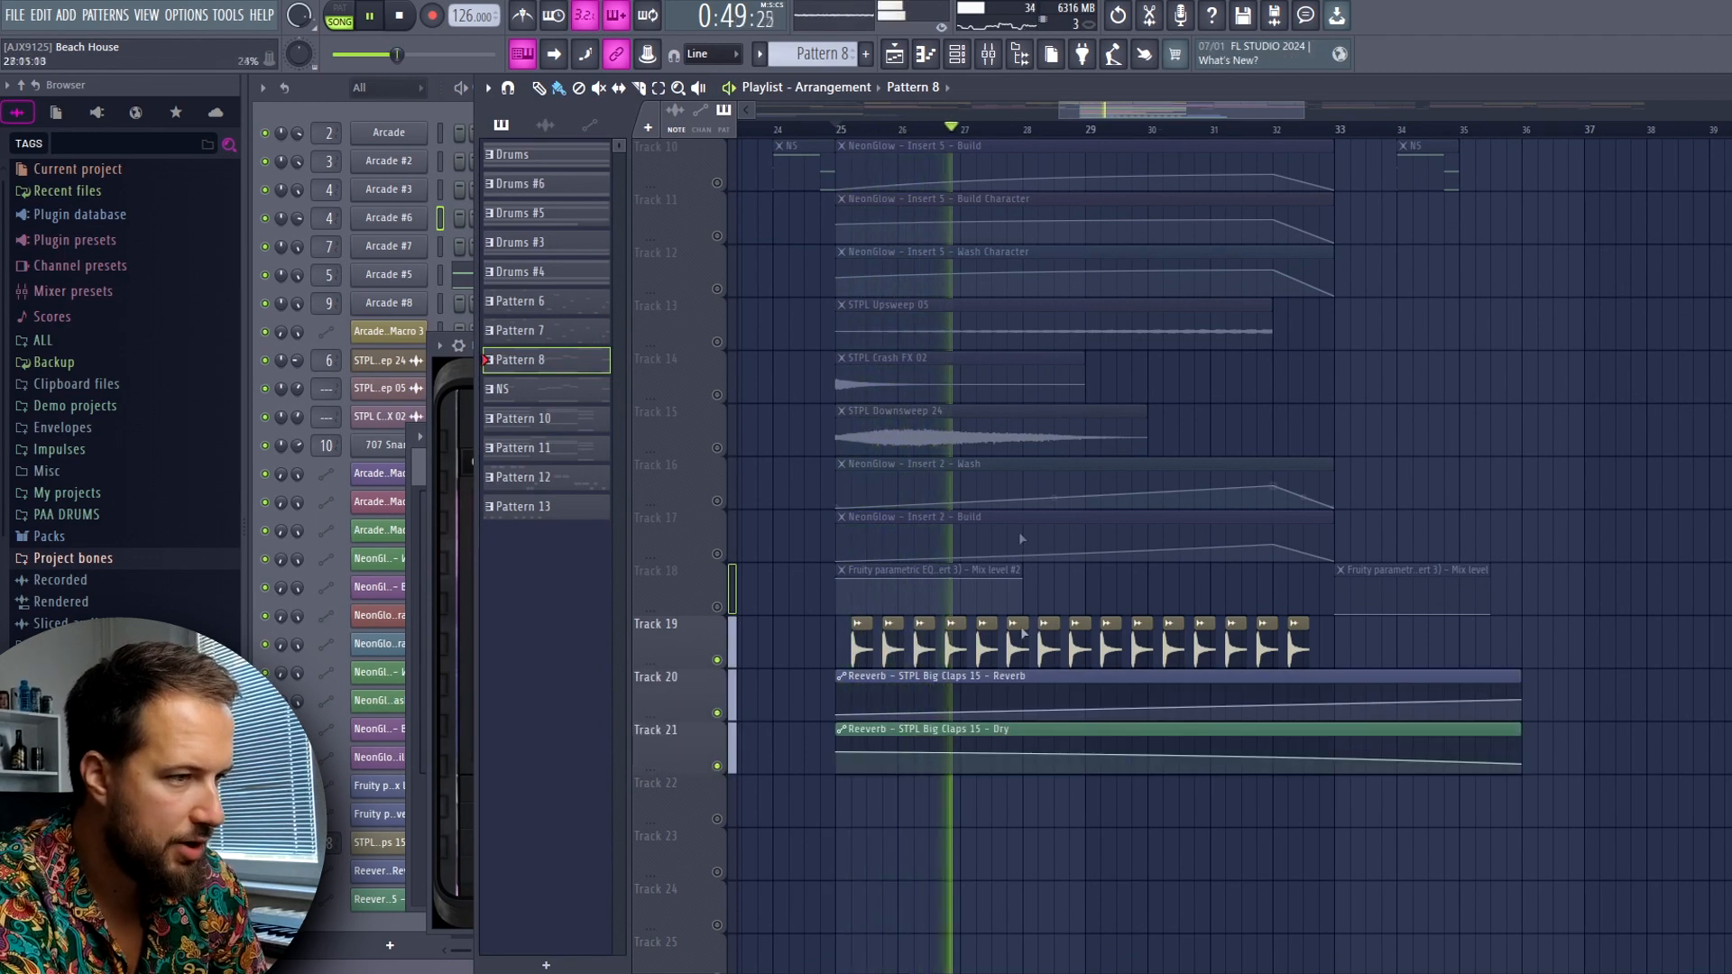
left_click(1215, 131)
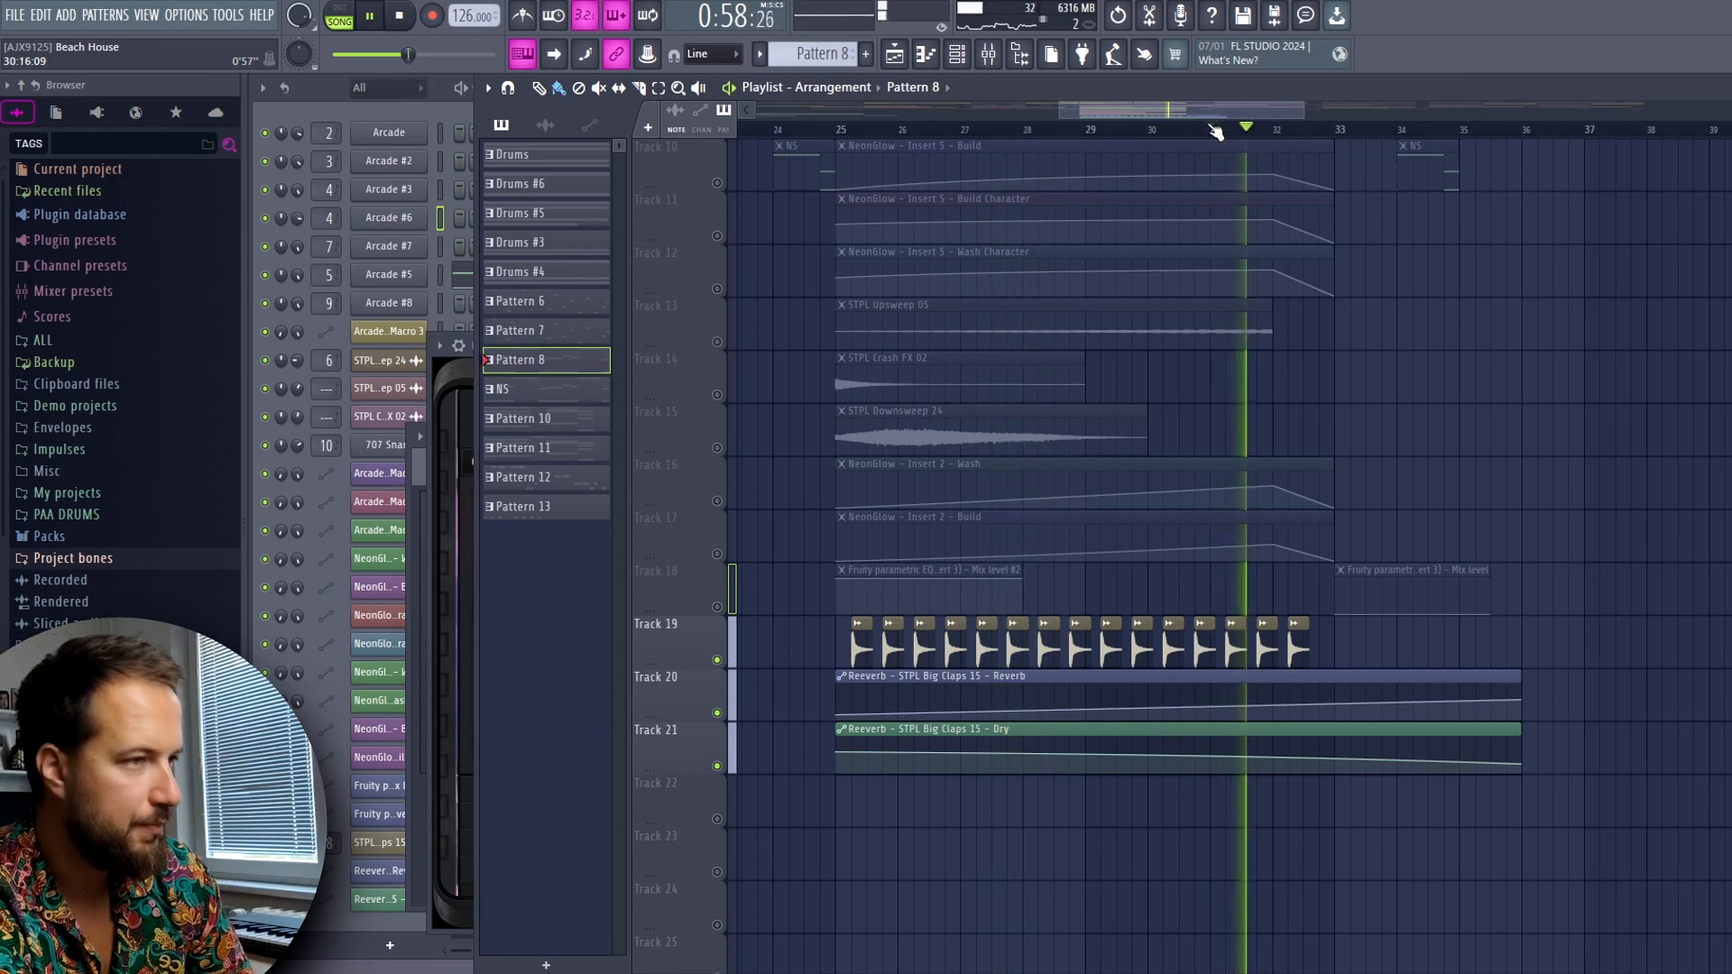
key("space")
Look over the break with all tracks enabled and audition the full mix from bar 25
scroll(955, 477, "up", 5)
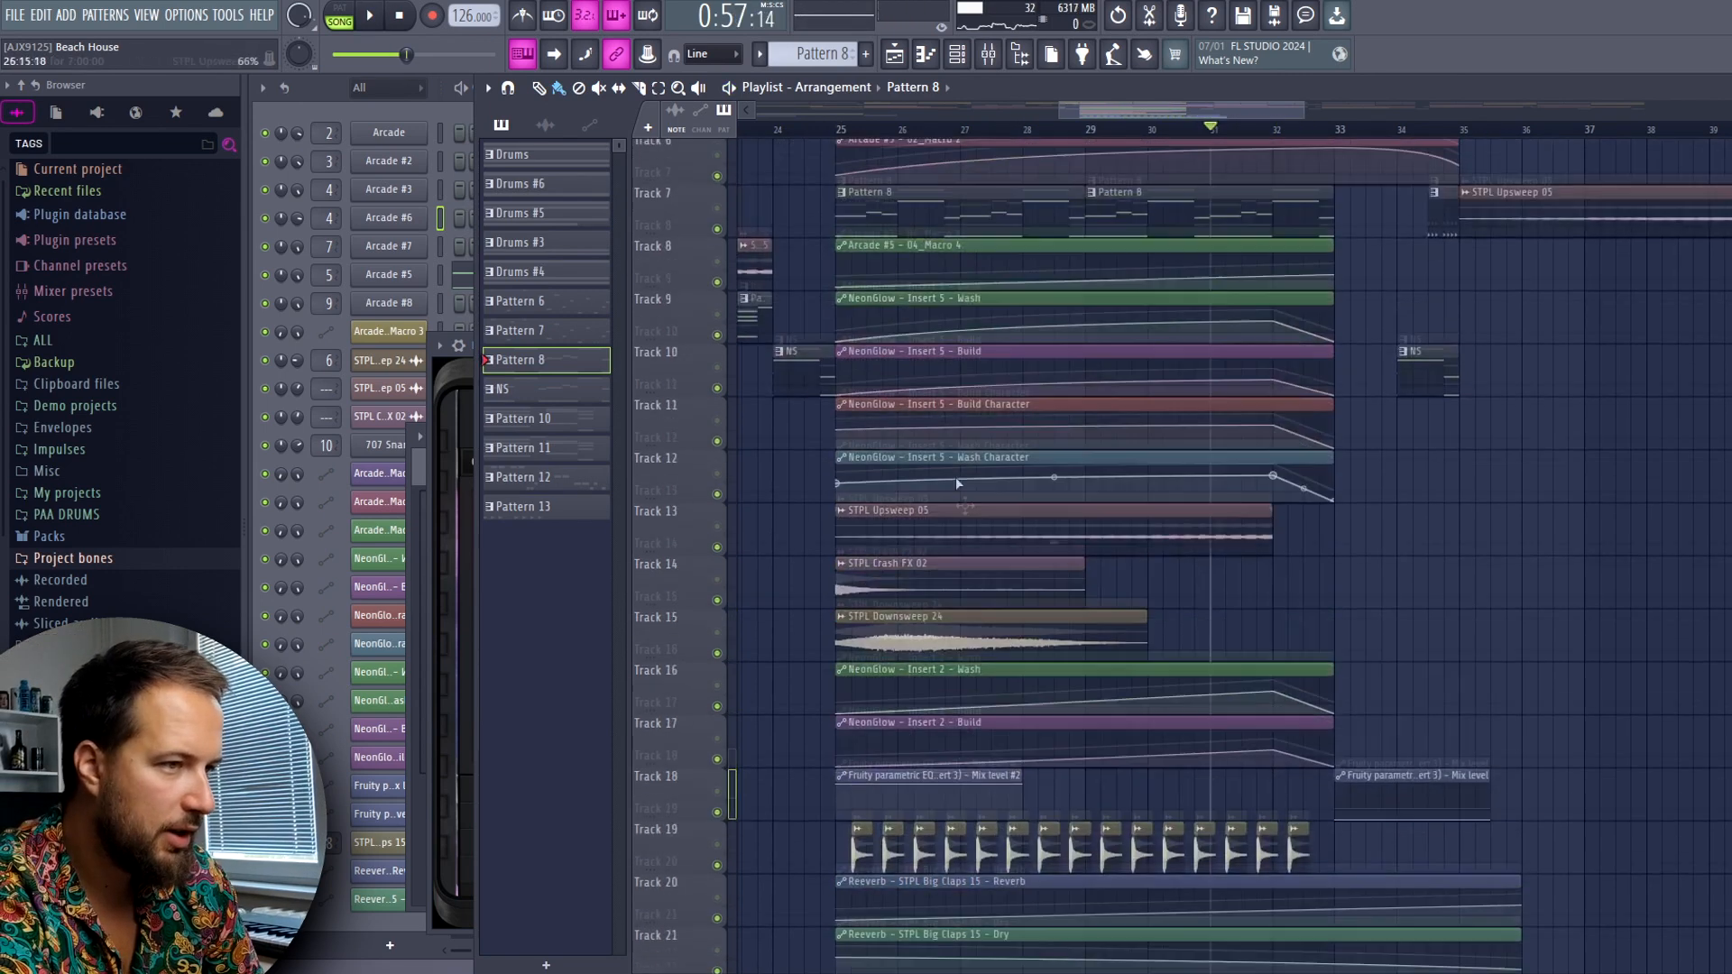
scroll(888, 679, "down", 3)
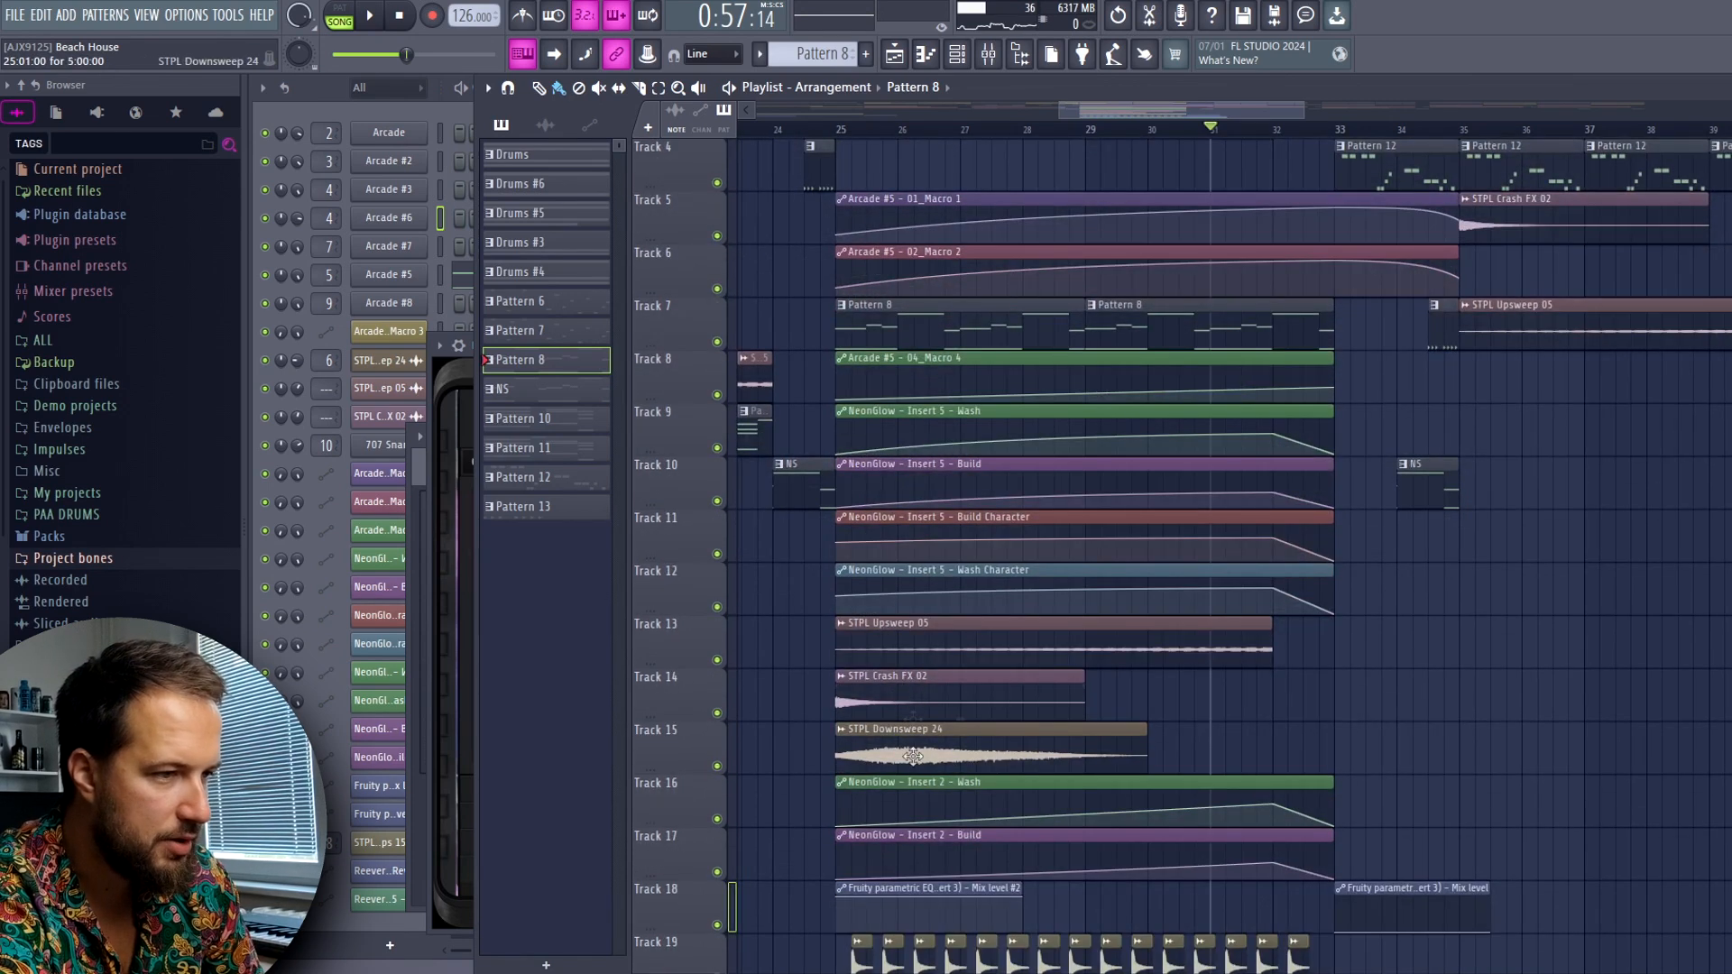
scroll(933, 624, "up", 3)
left_click(839, 129)
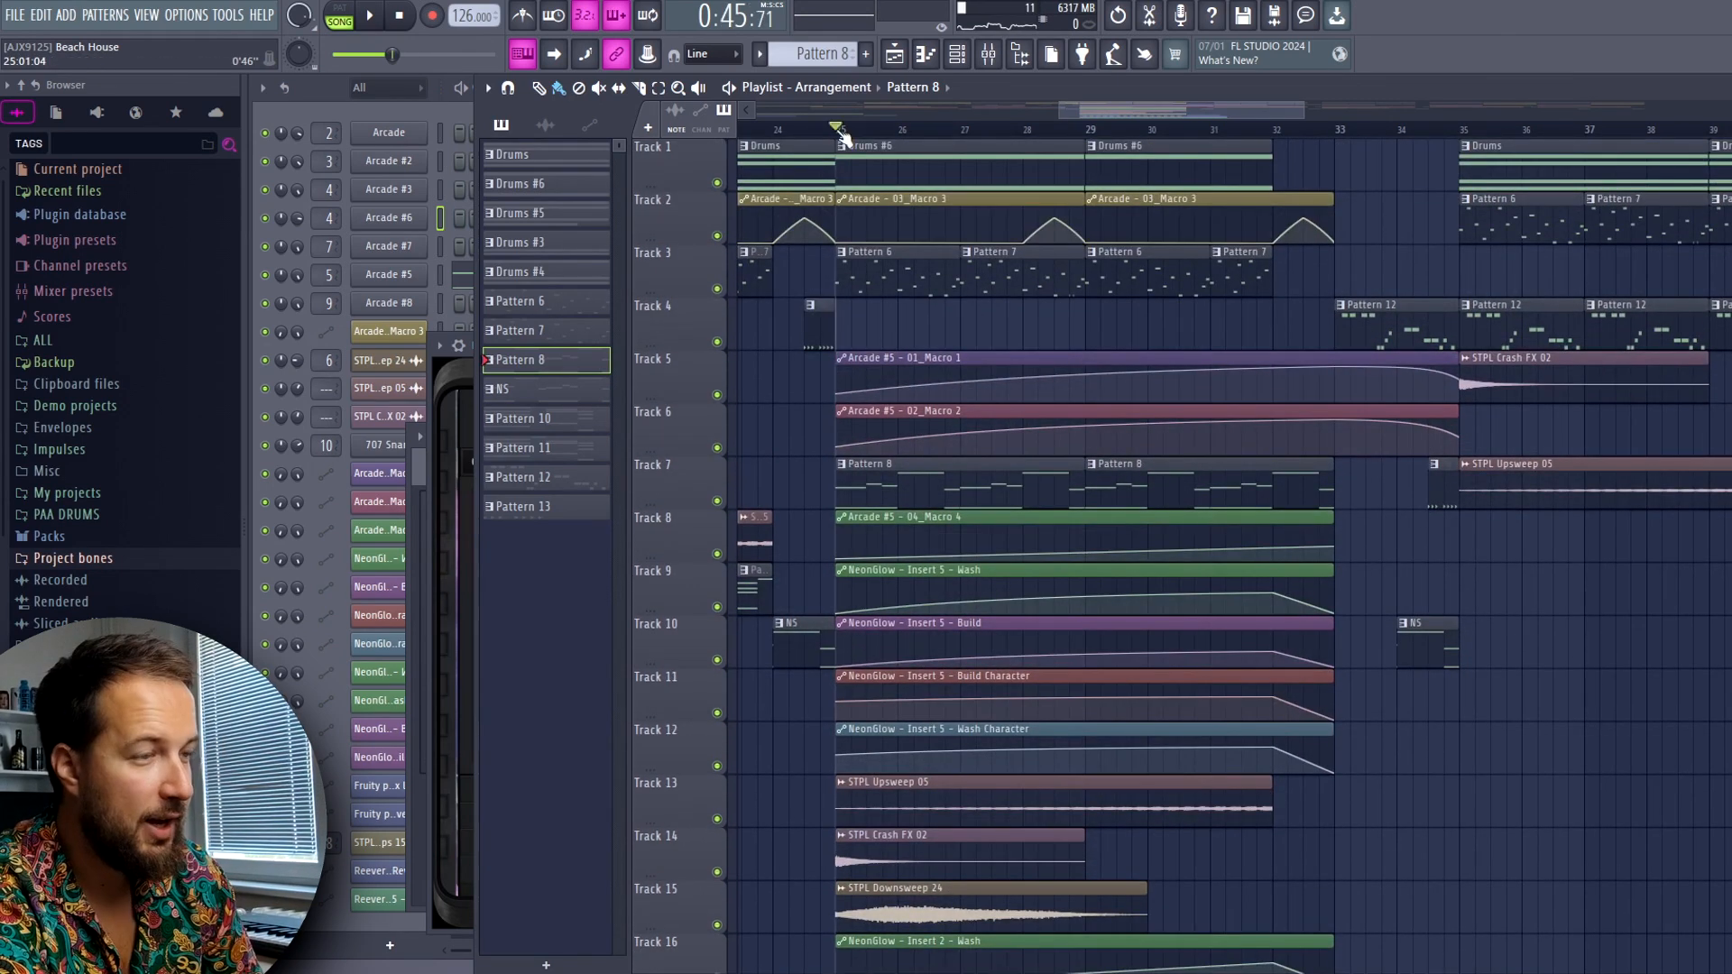
scroll(835, 129, "down", 3)
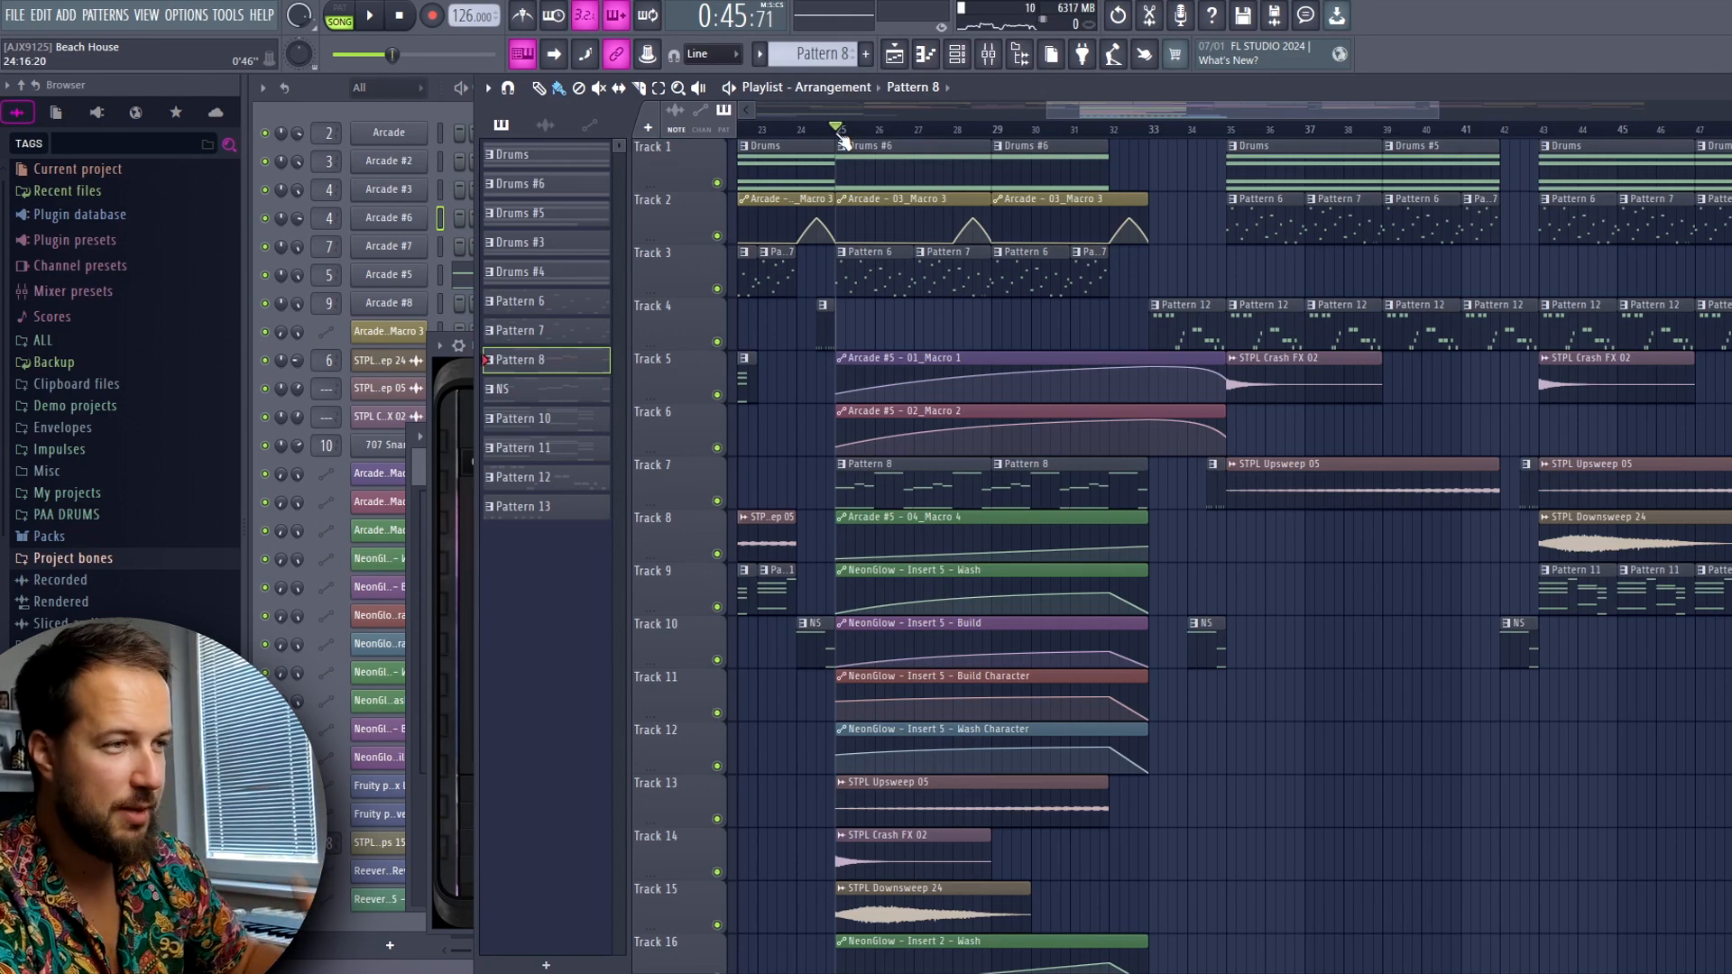
key("space")
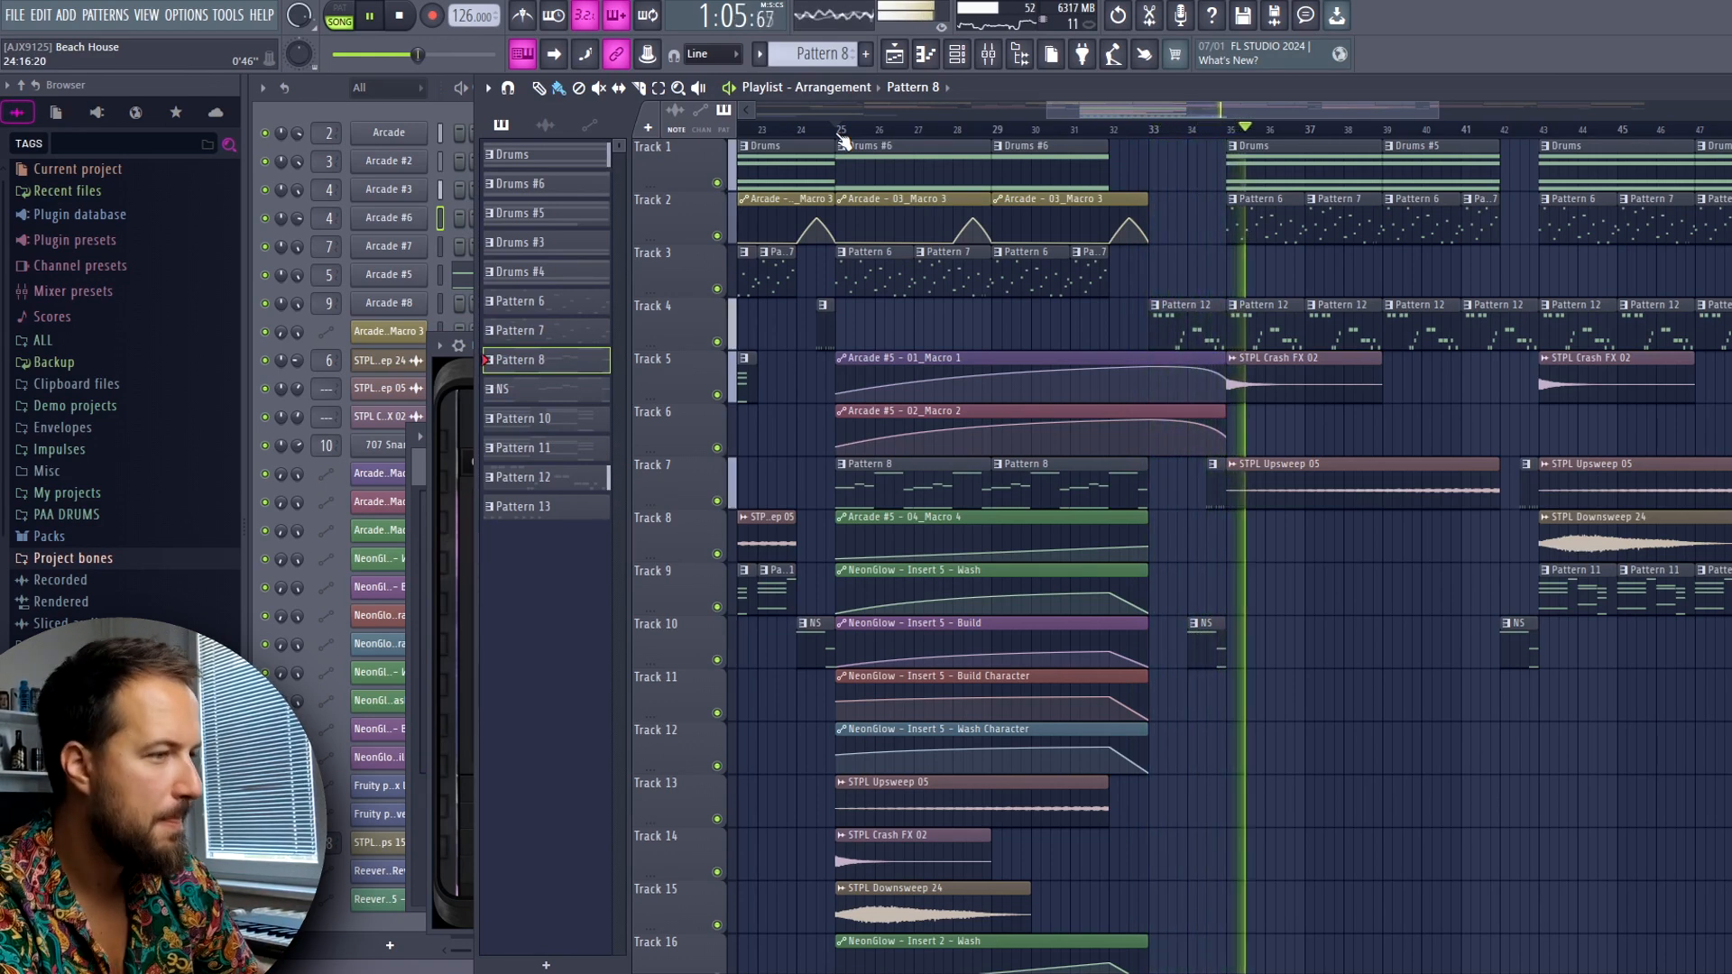
key("space")
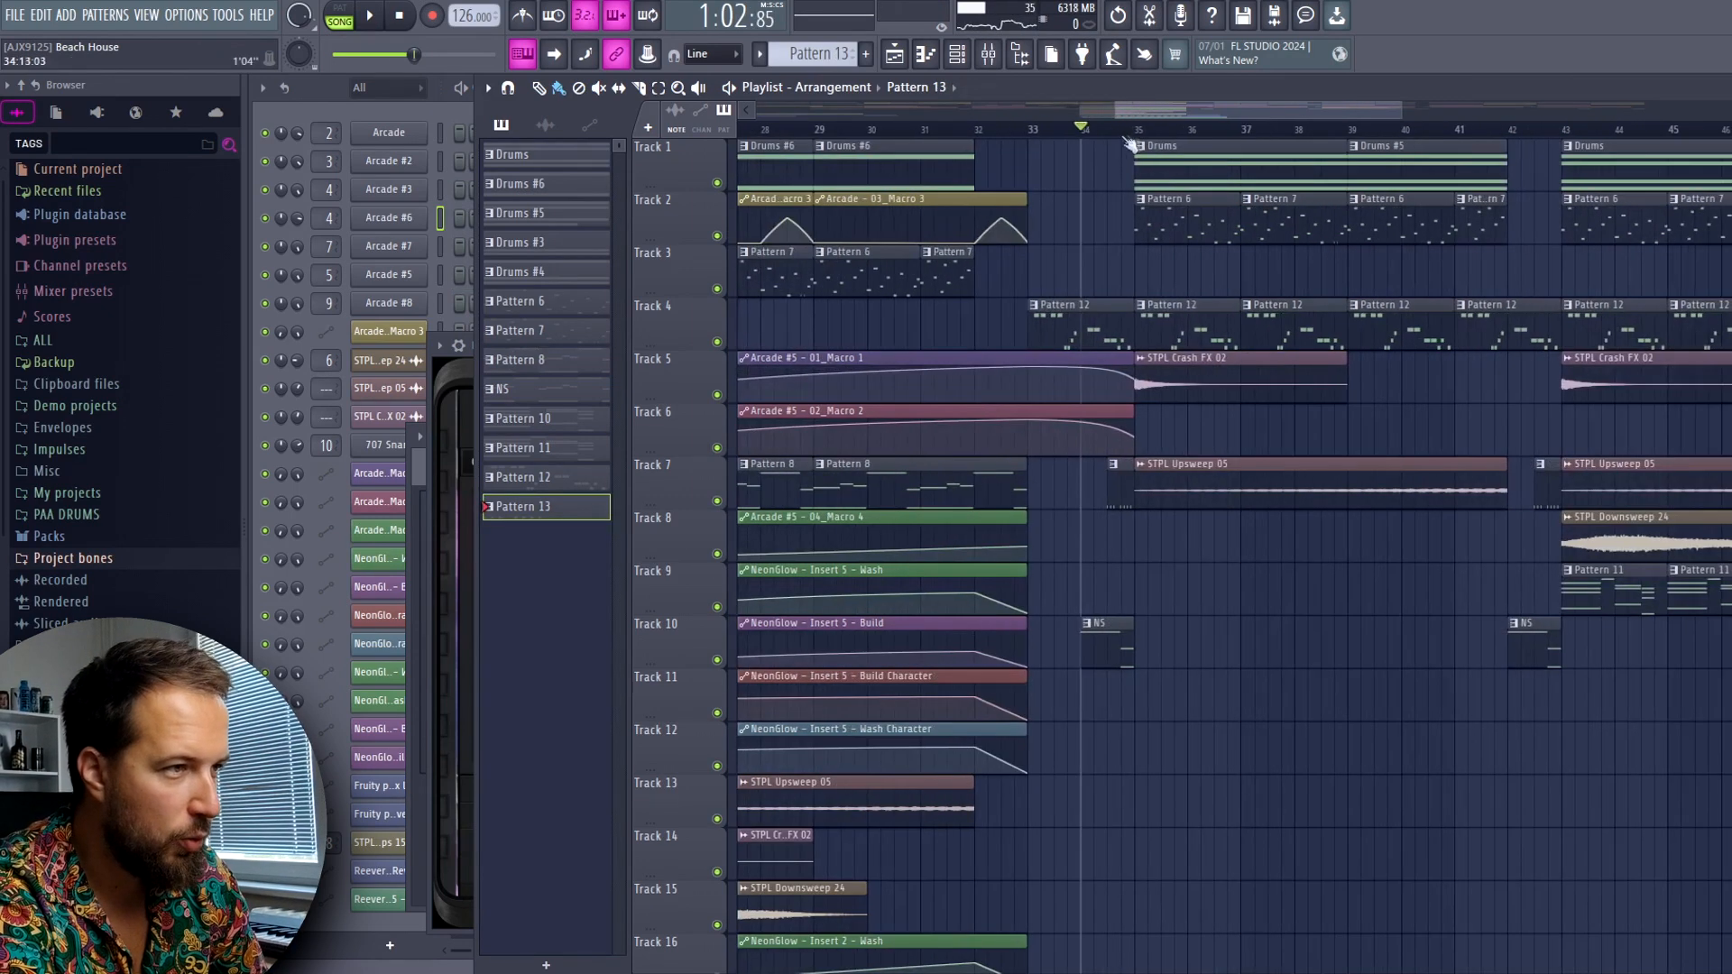
Select a Pattern 11 clip on Track 9 and audition the transition into bar 43 from bar 41
left_click_drag(1132, 145, 1516, 155)
left_click(1307, 130)
left_click_drag(1245, 111, 1347, 119)
left_click(1208, 592)
scroll(842, 126, "up", 2)
left_click(855, 129)
left_click_drag(1323, 106, 1291, 108)
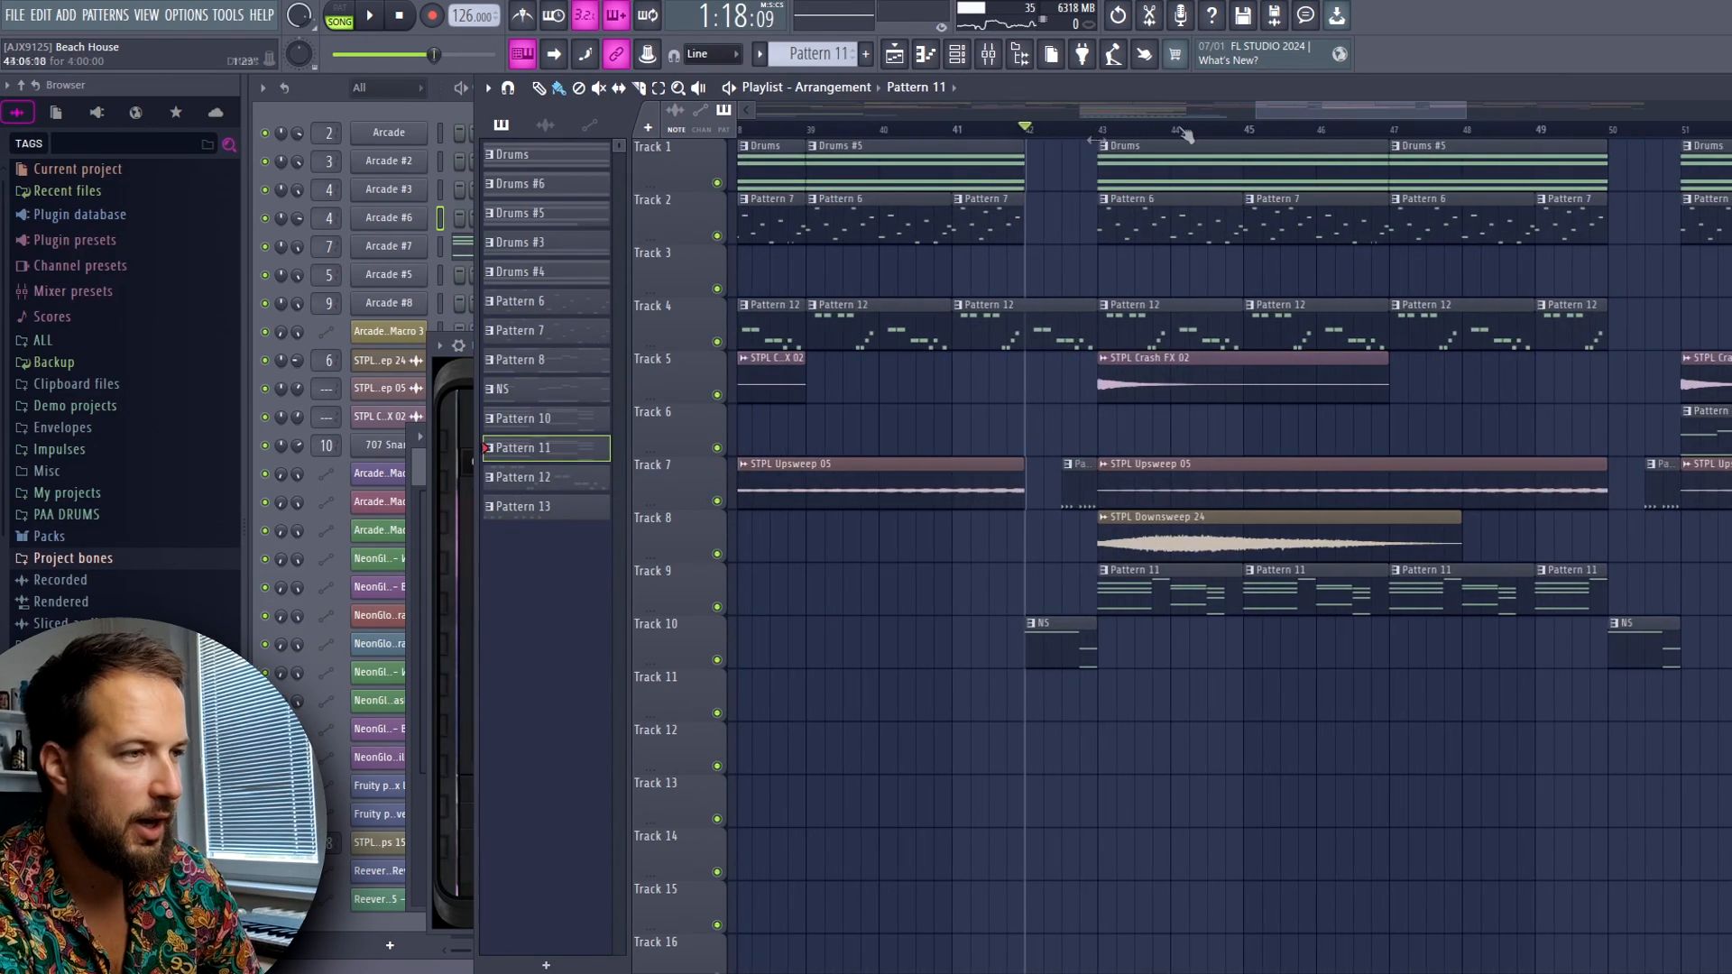
left_click(953, 131)
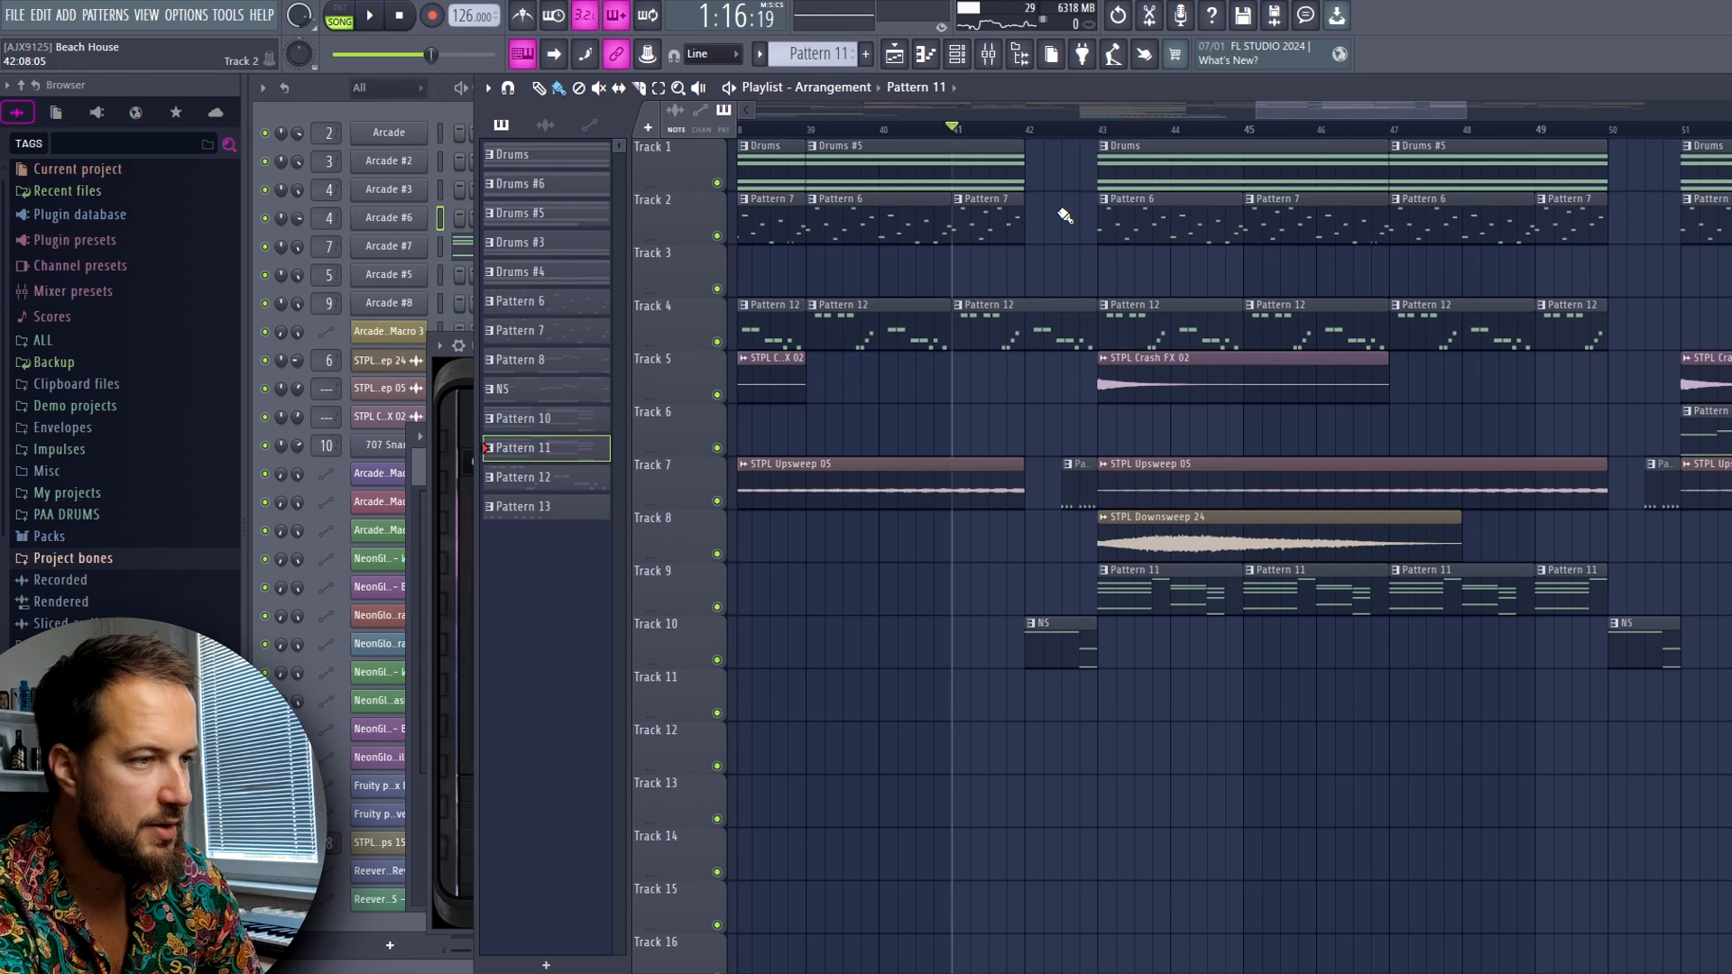
key("space")
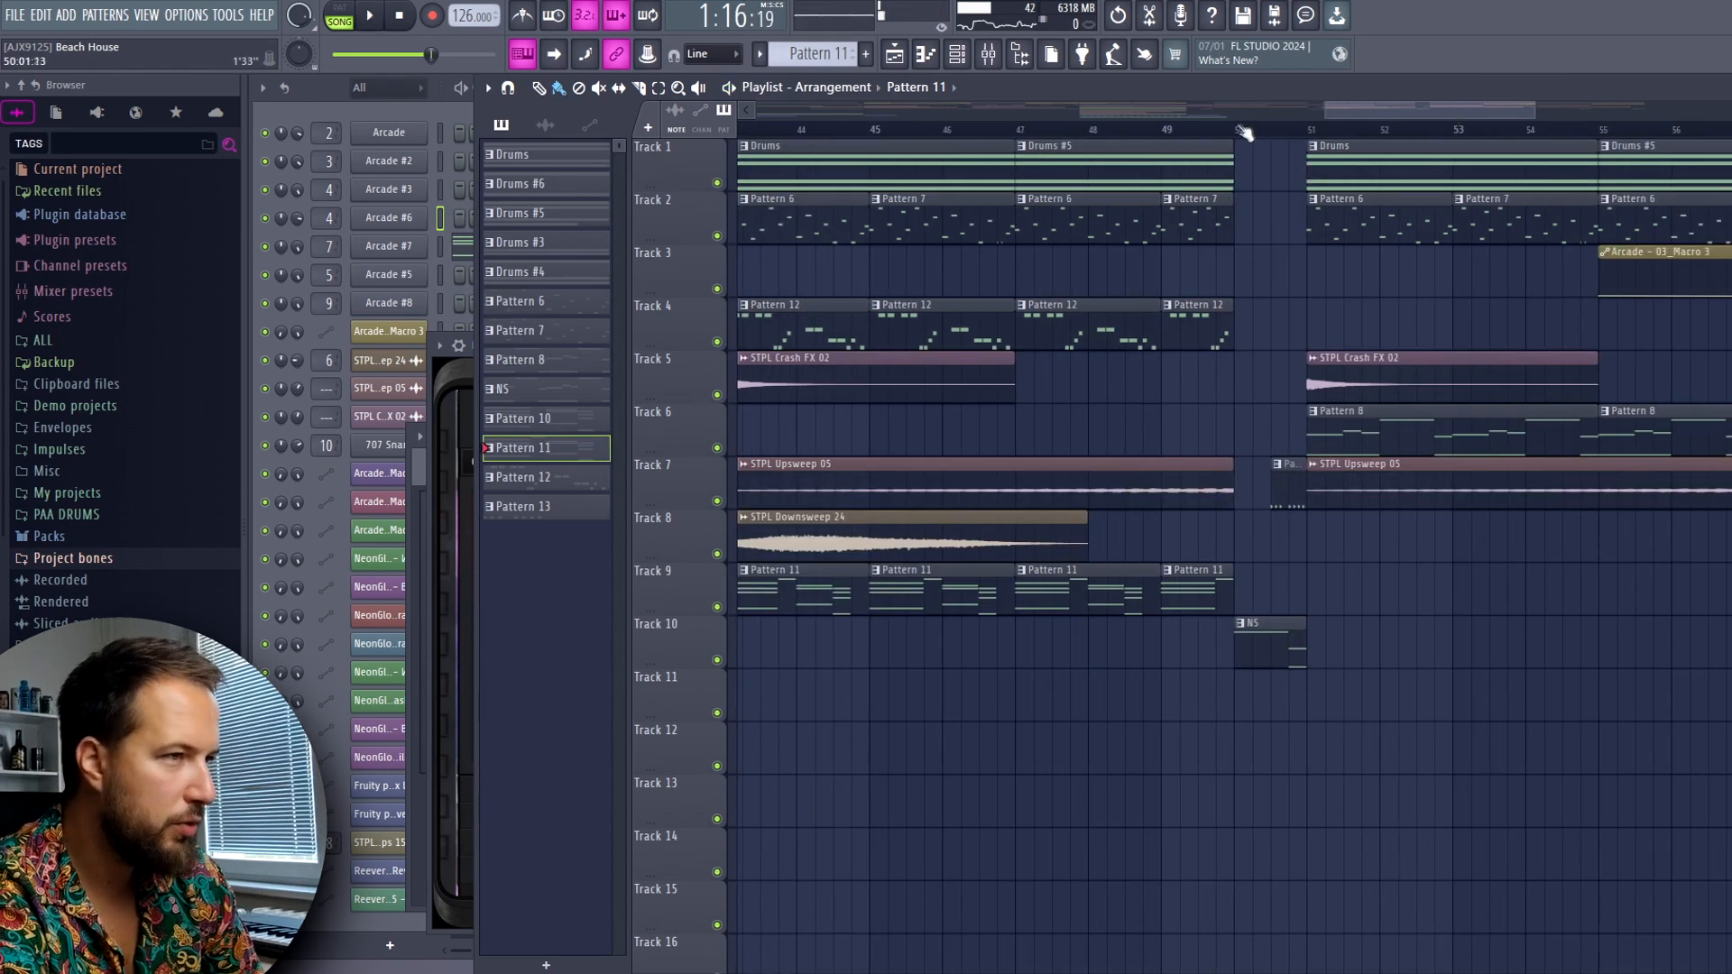
Skip ahead from bar 45 and audition the Pattern 8 section from bar 51
left_click(1241, 131)
left_click_drag(1370, 110, 1371, 110)
left_click_drag(1371, 110, 1399, 110)
left_click(1155, 132)
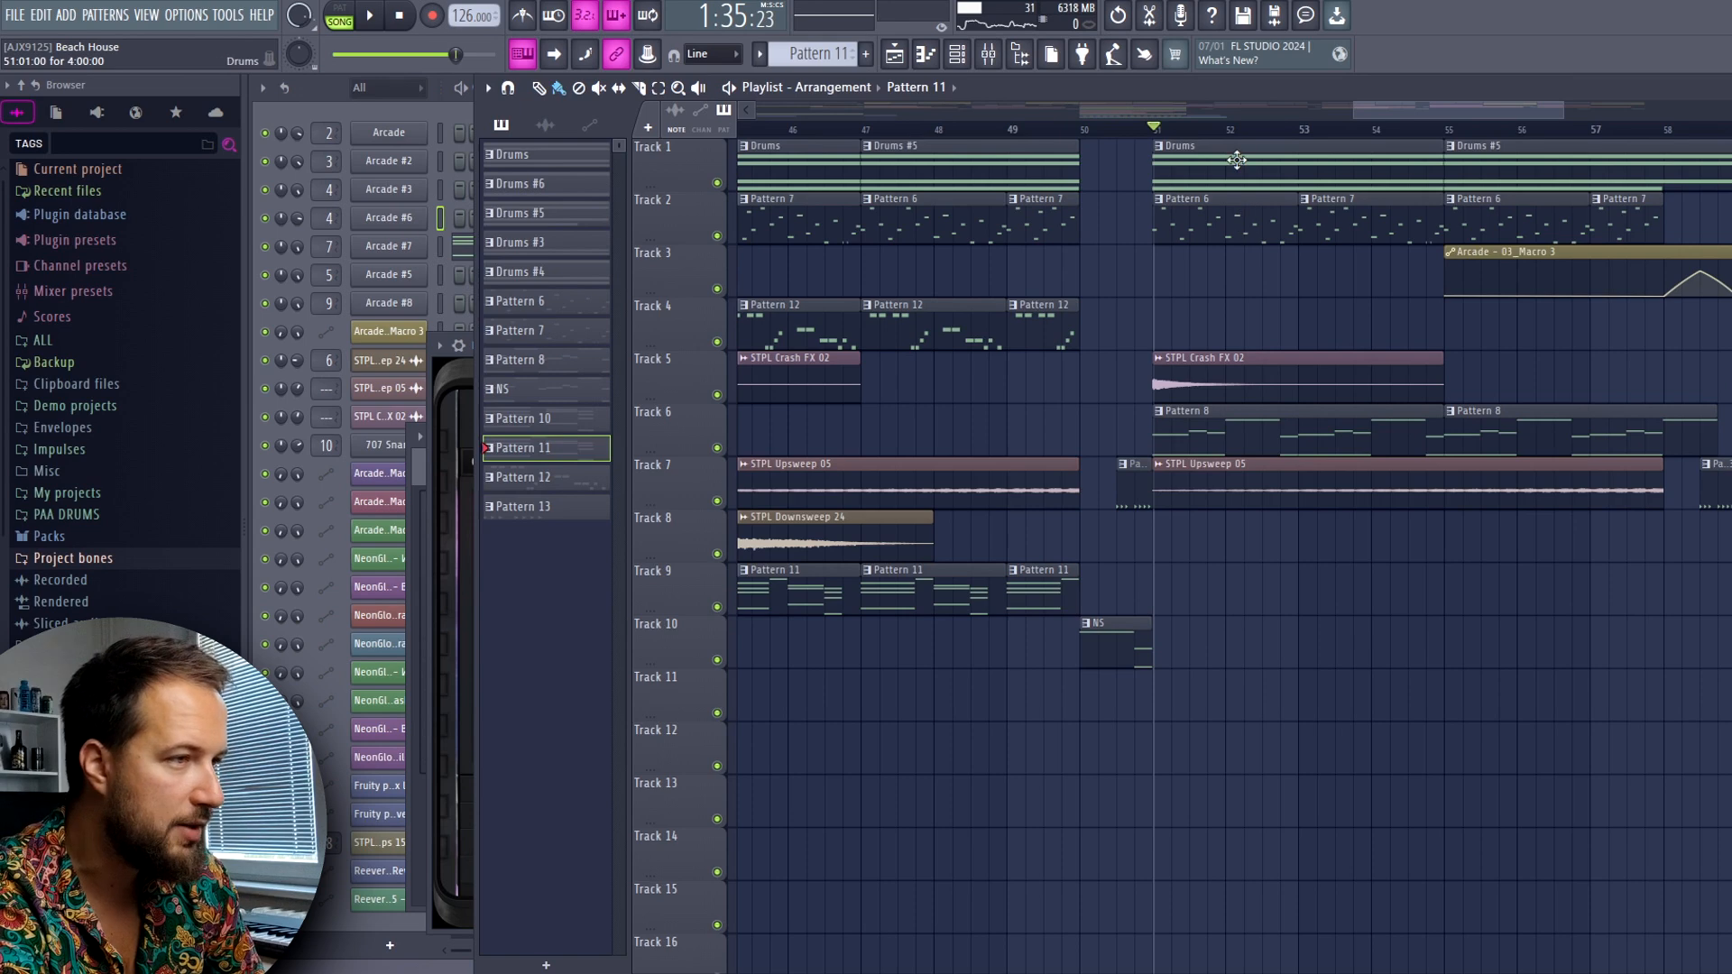
key("space")
left_click_drag(1389, 100, 1439, 107)
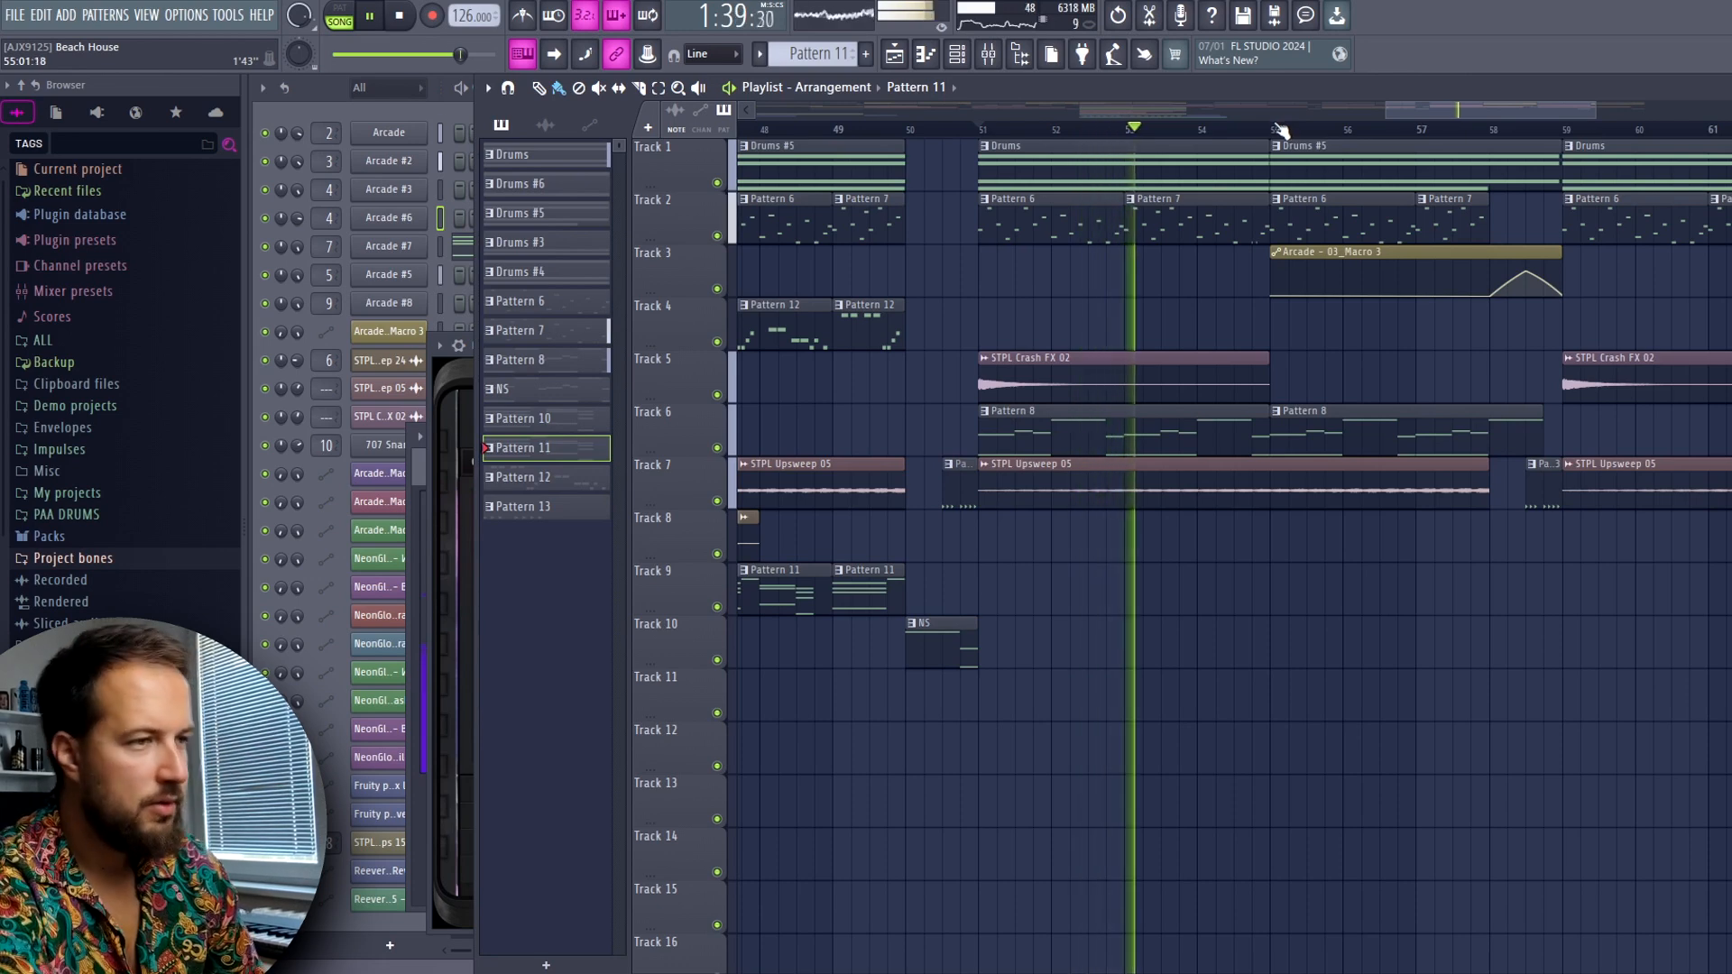
Play the finished arrangement from bar 1
key("space")
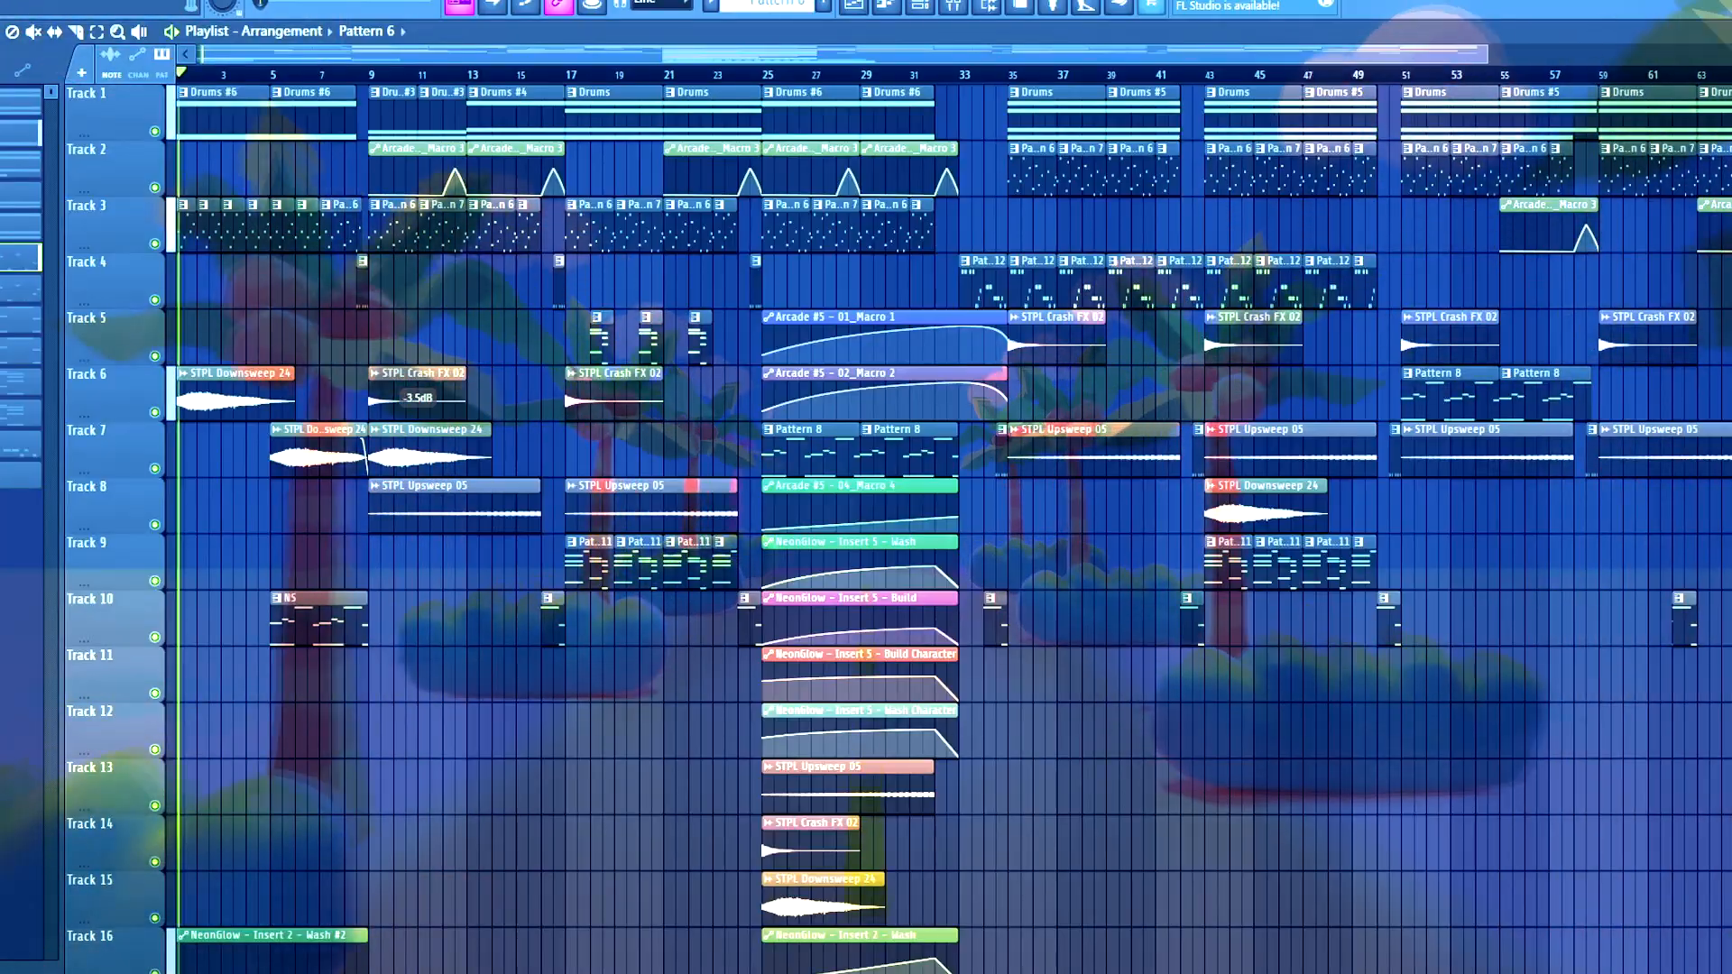
key("space")
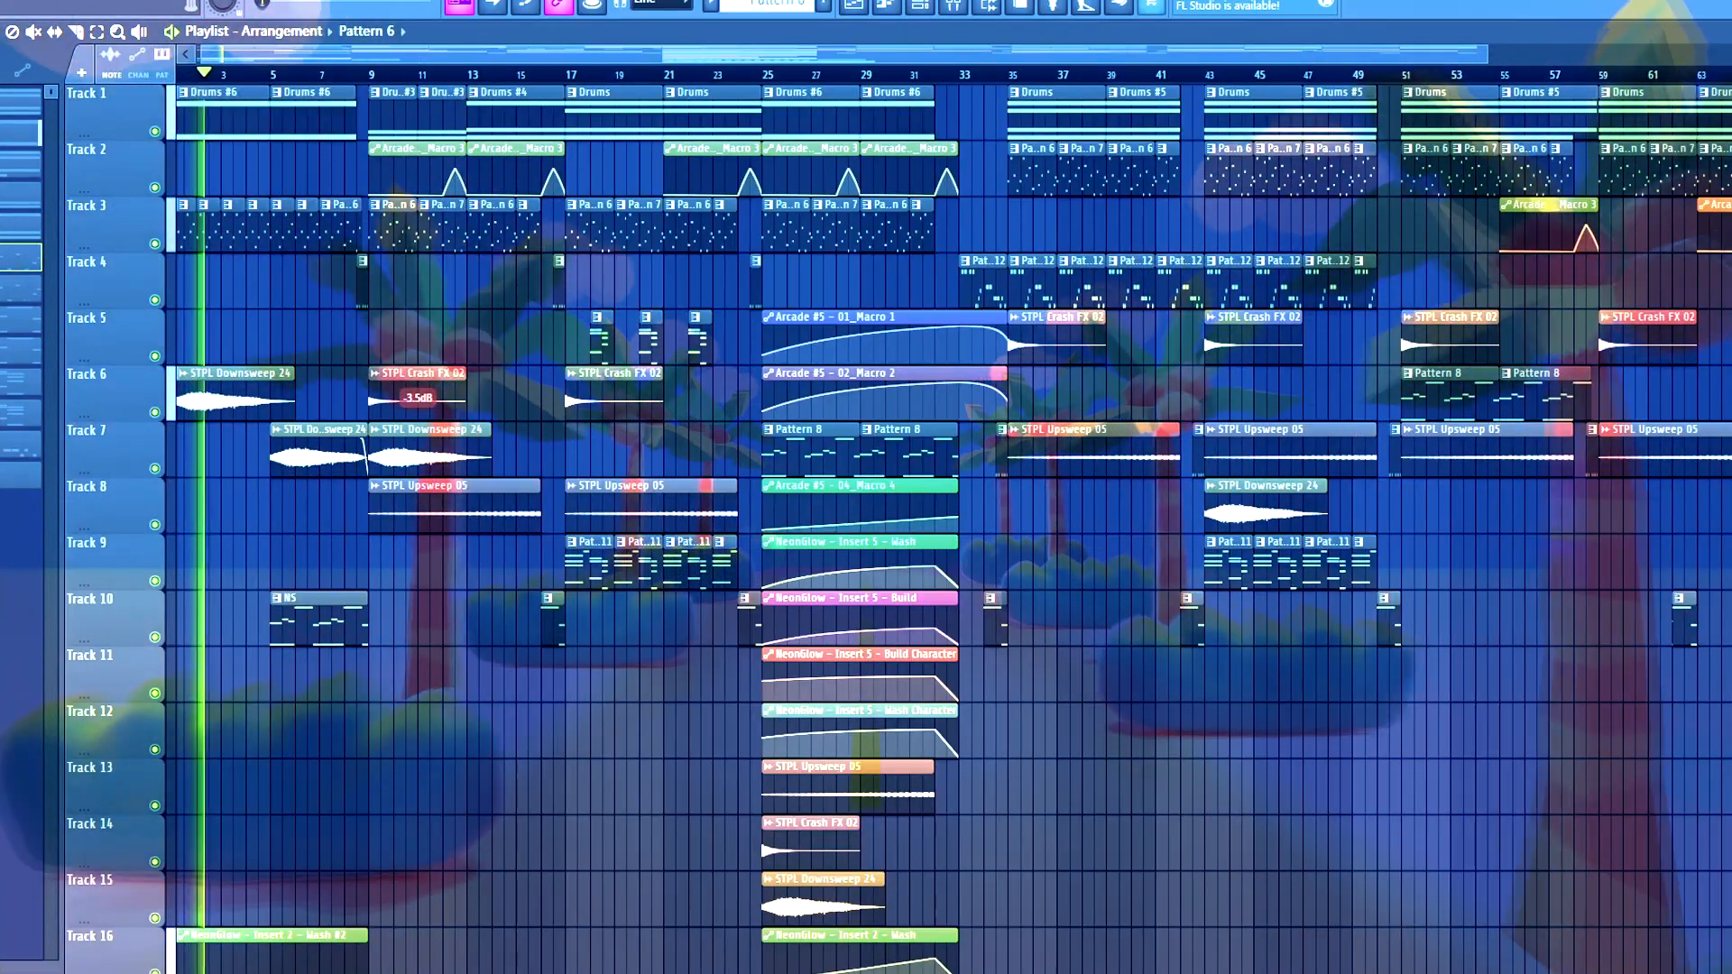